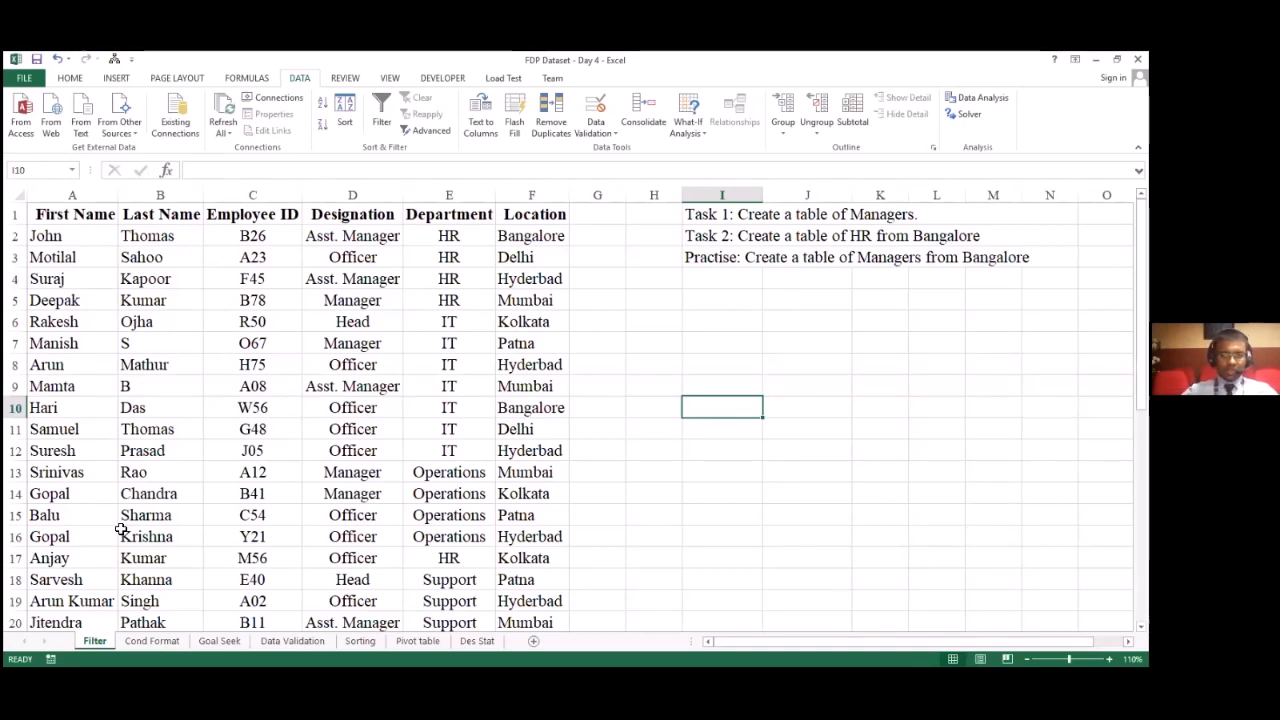
Step: Examine one employee's record cell by cell, from the name columns across to Department and Location
click(72, 80)
click(197, 318)
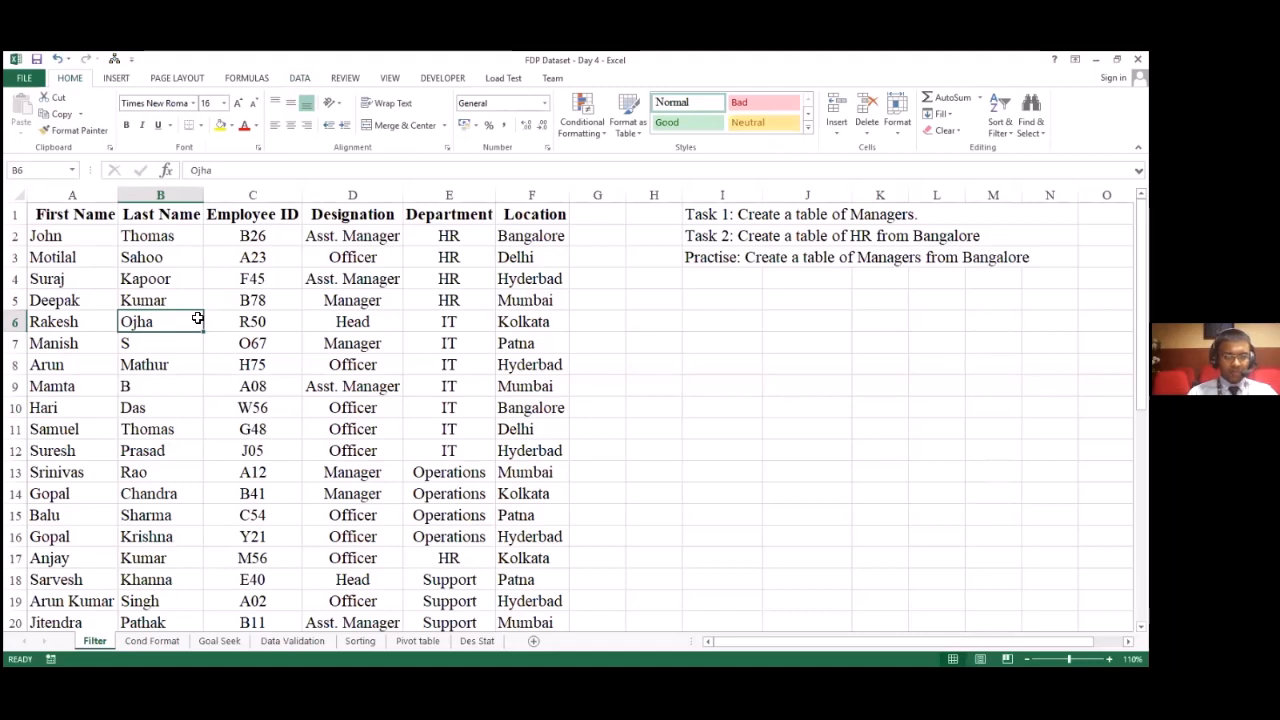
key(Left)
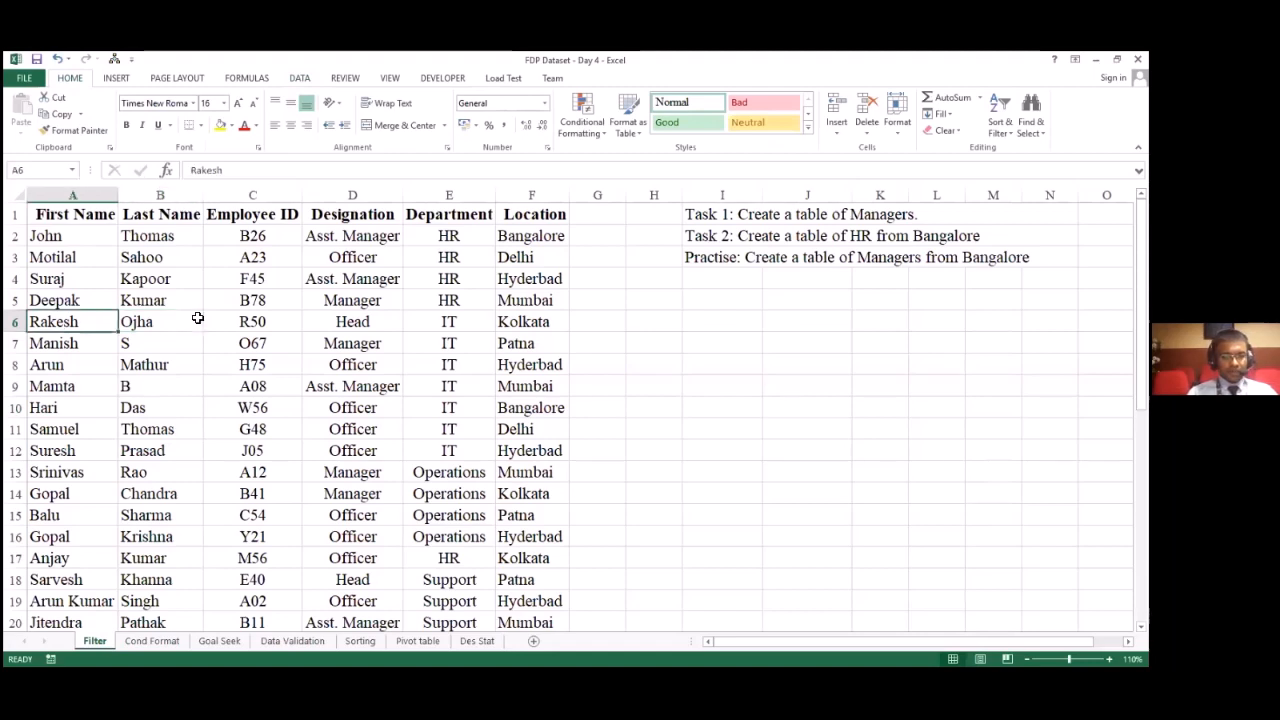
key(Right)
key(Right)
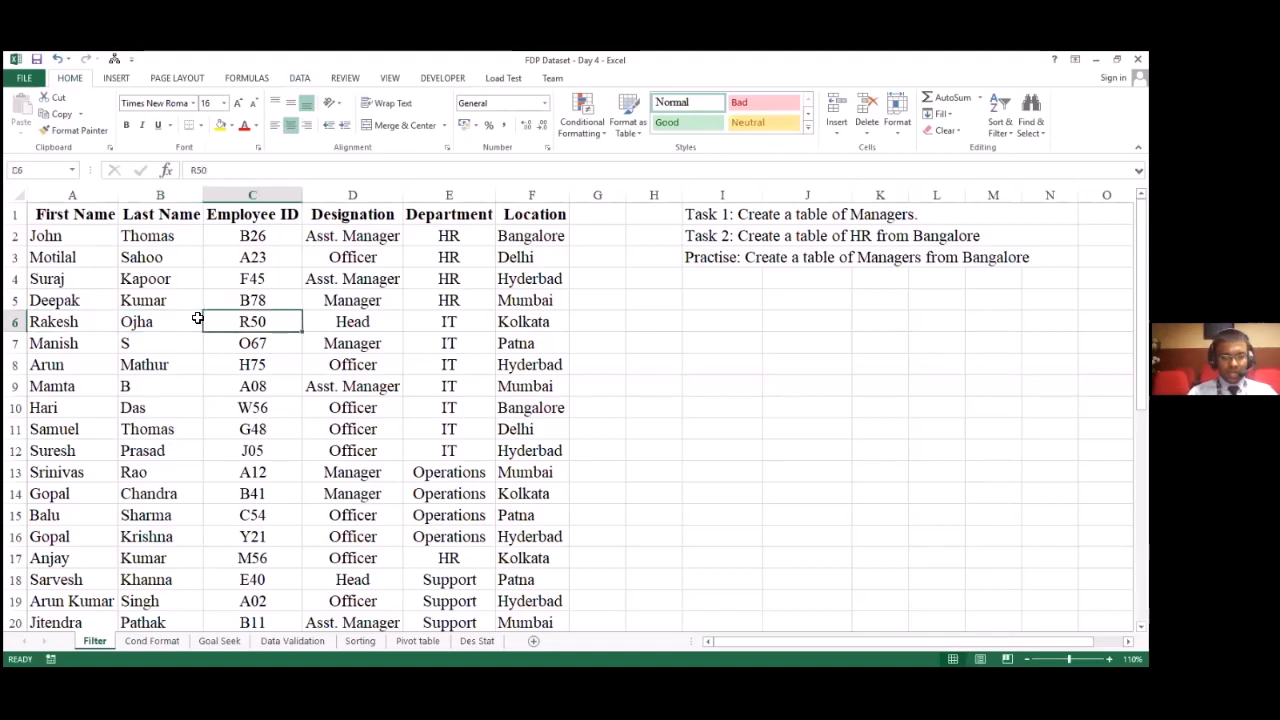
key(Right)
key(Right)
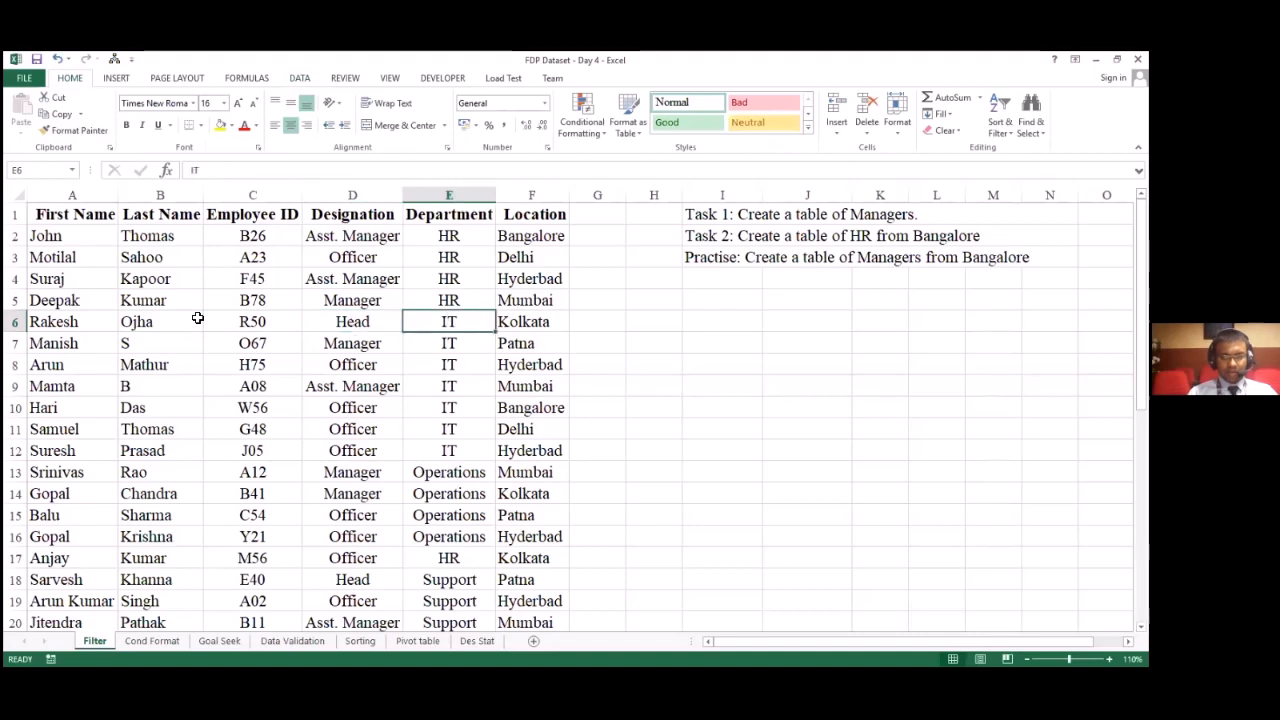
key(Right)
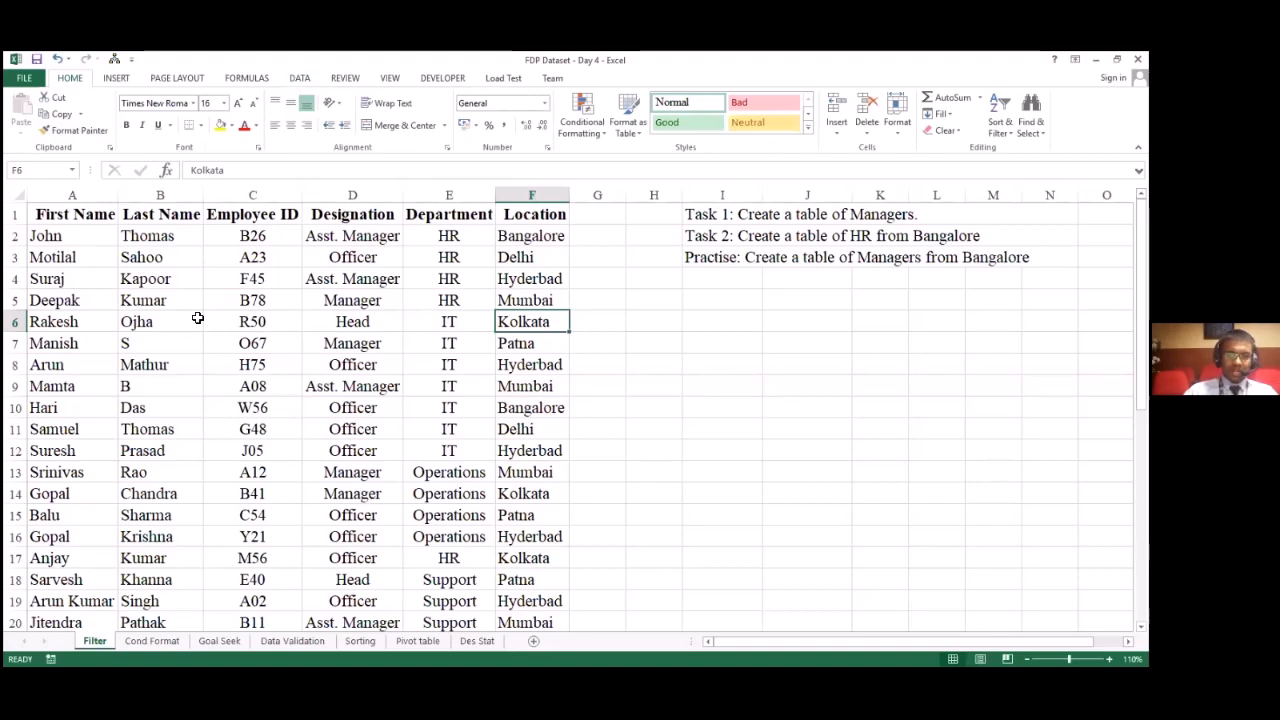
Step: Look through the employee list down to its last row and review the column headings on the Filter sheet
scroll(140, 260, down, 1)
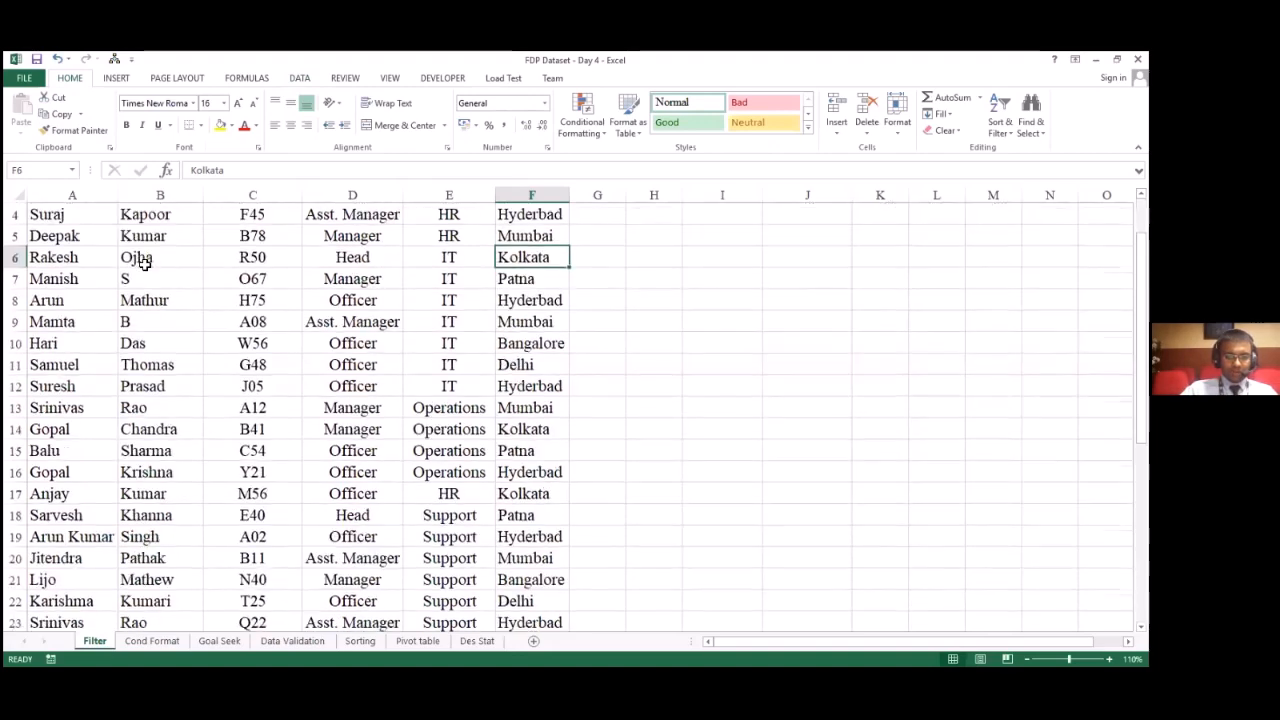
scroll(145, 262, up, 1)
scroll(145, 262, down, 1)
scroll(145, 262, down, 4)
scroll(145, 262, up, 5)
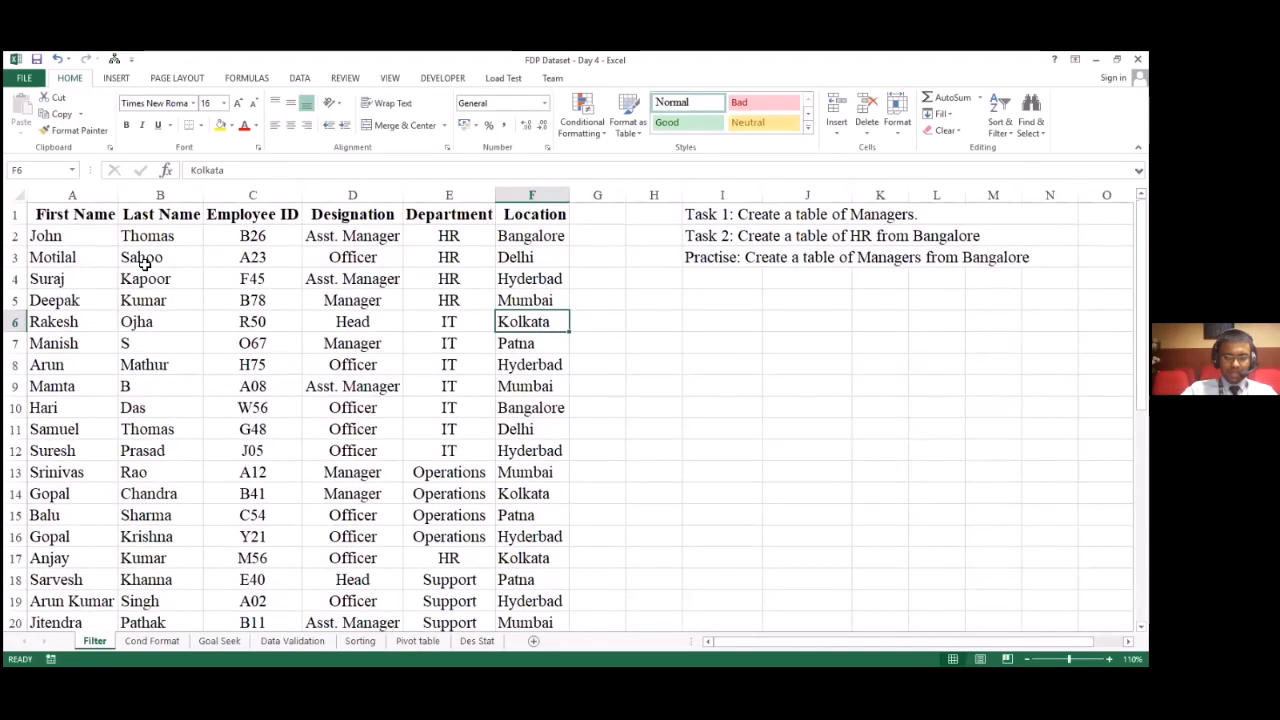
scroll(145, 262, down, 4)
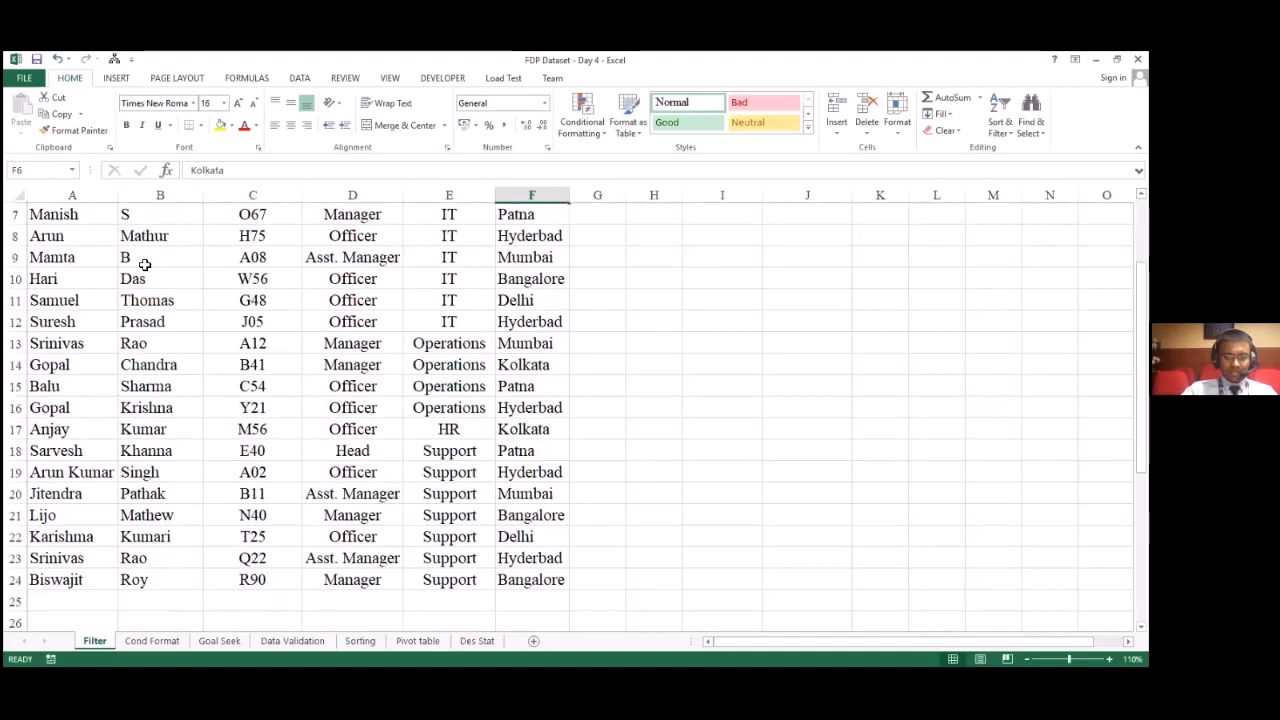
scroll(145, 262, up, 4)
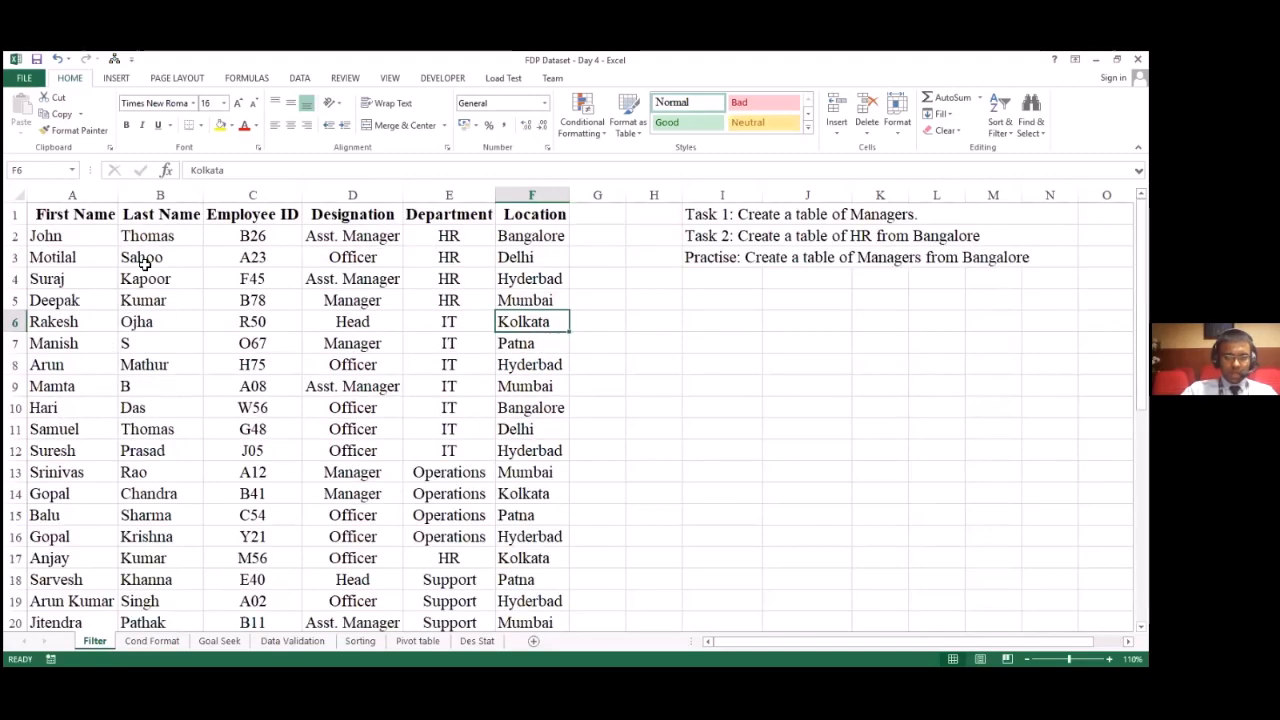
click(52, 217)
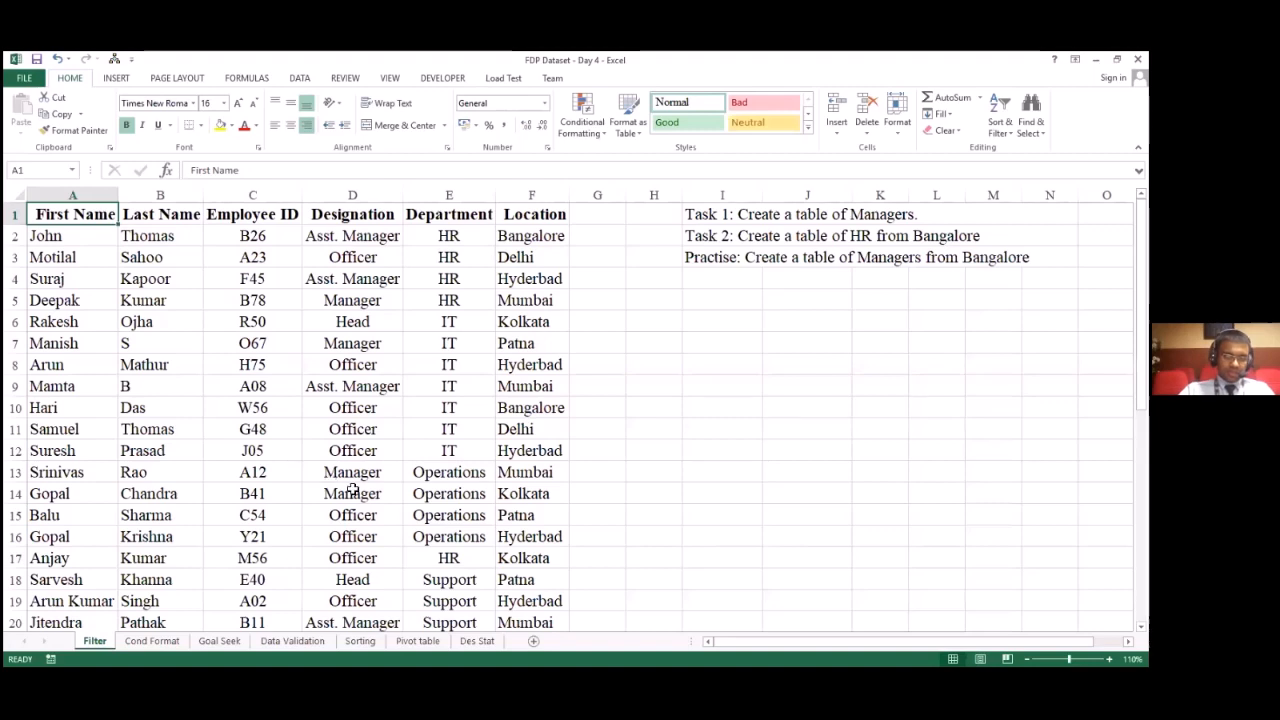
click(176, 342)
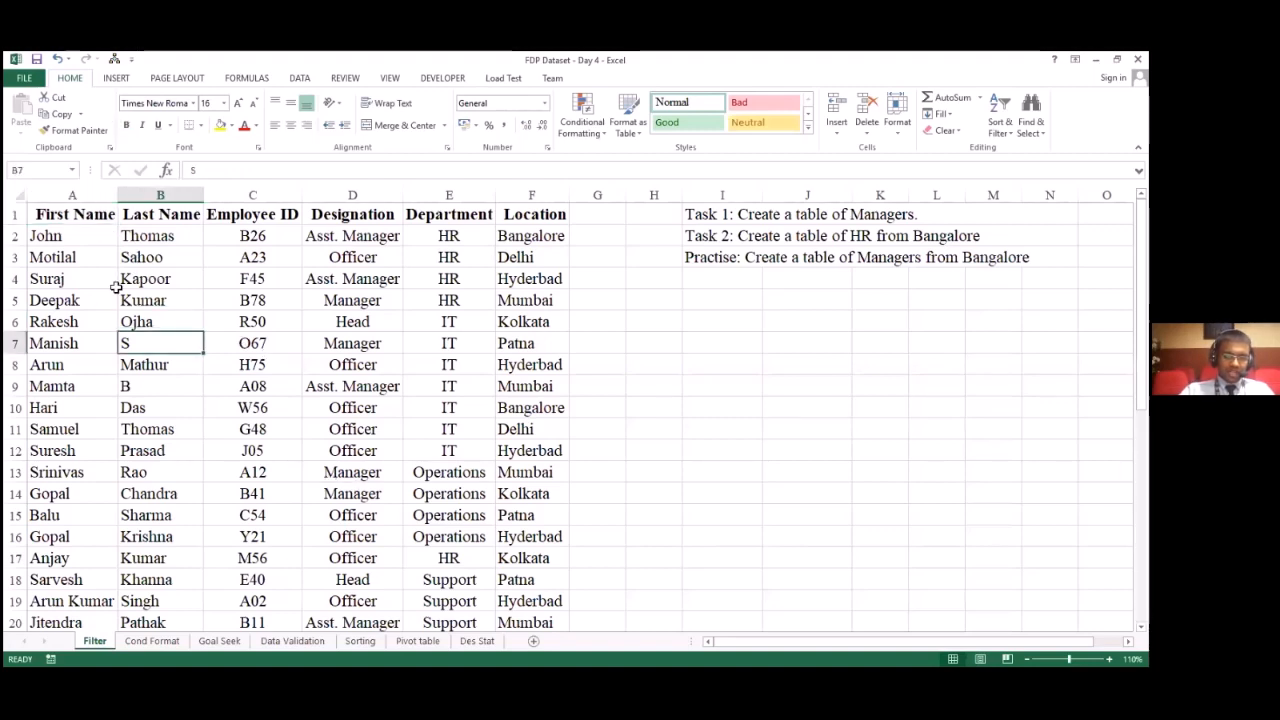
drag(71, 212, 411, 236)
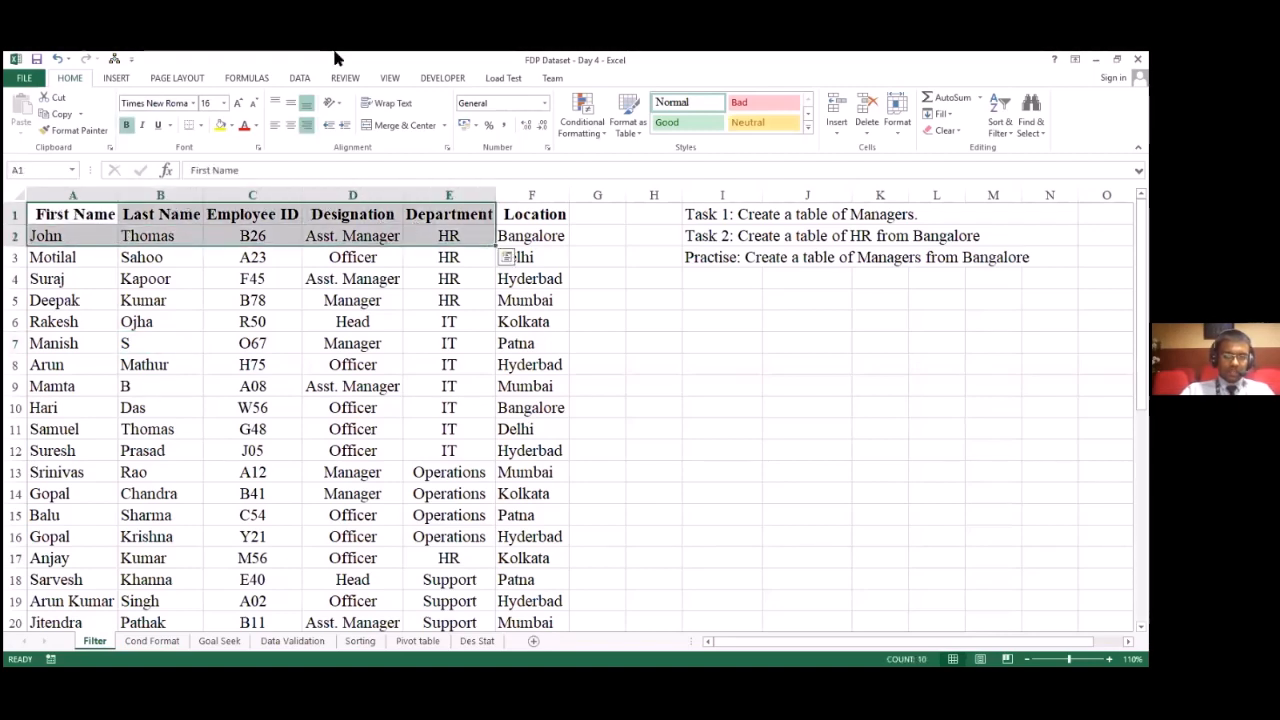
click(340, 255)
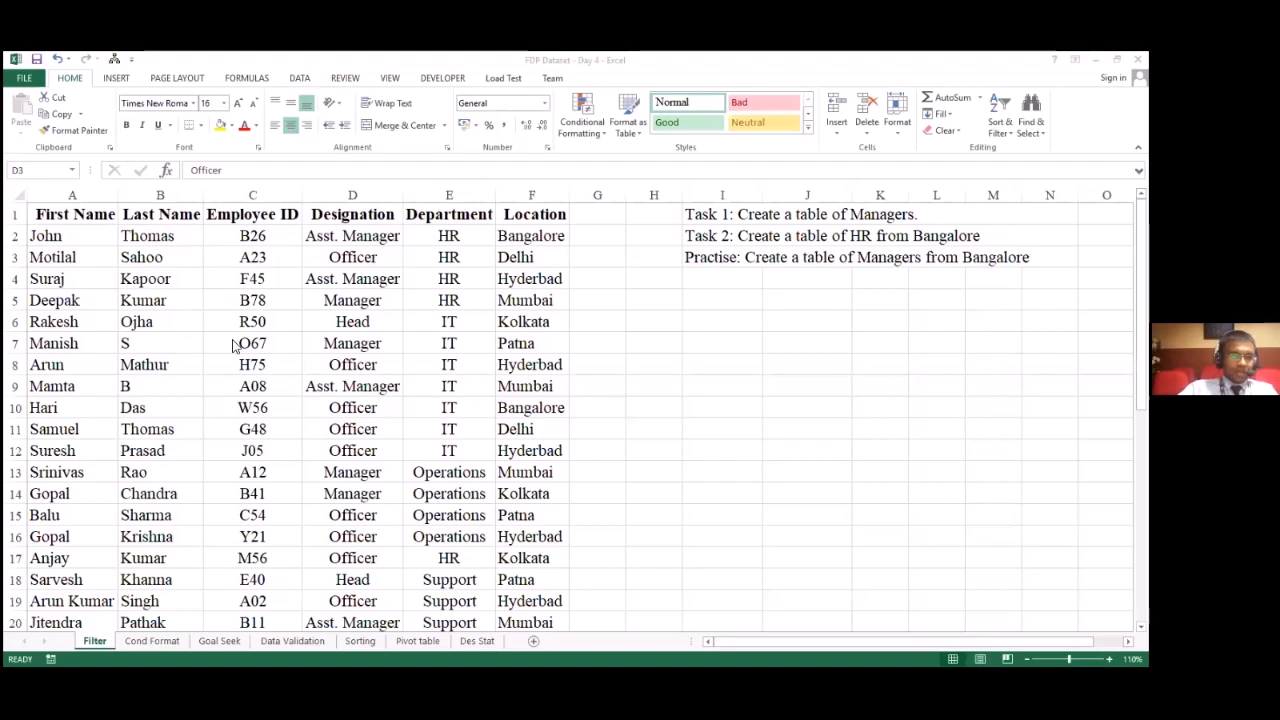
Step: Turn on filtering for the header row, from First Name to Location (A1:F1)
click(94, 230)
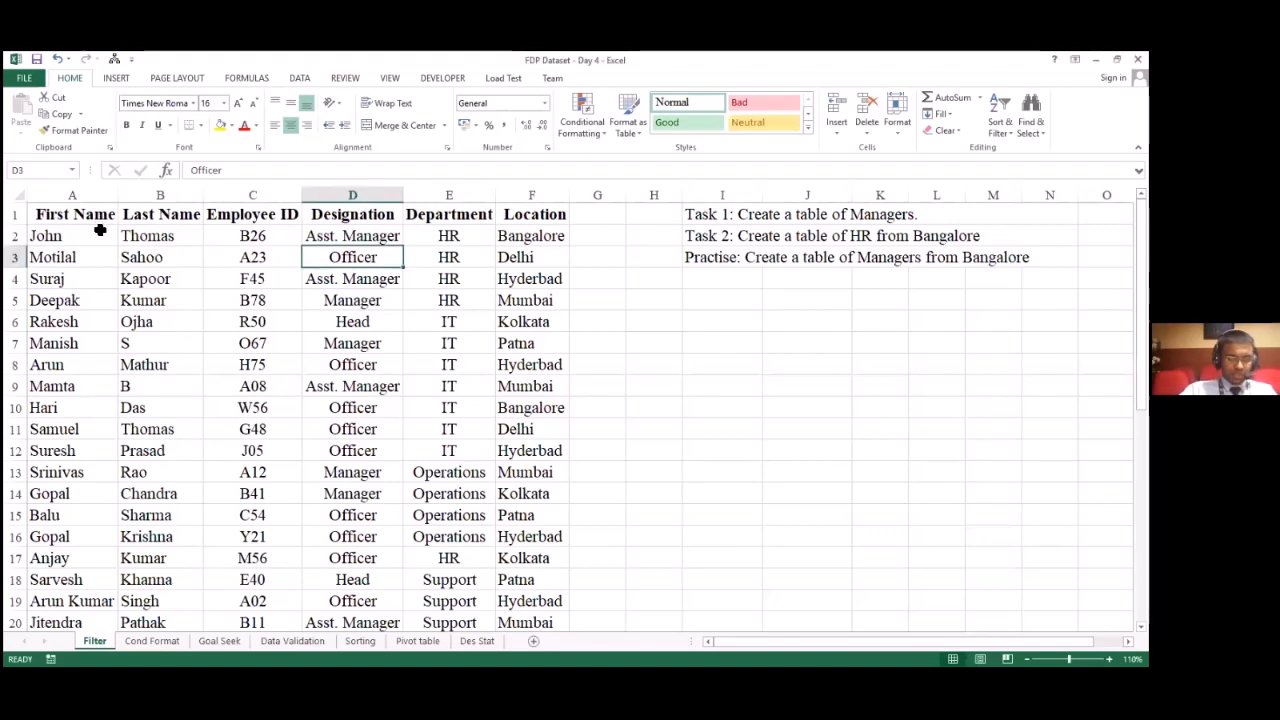
click(100, 233)
drag(98, 213, 506, 224)
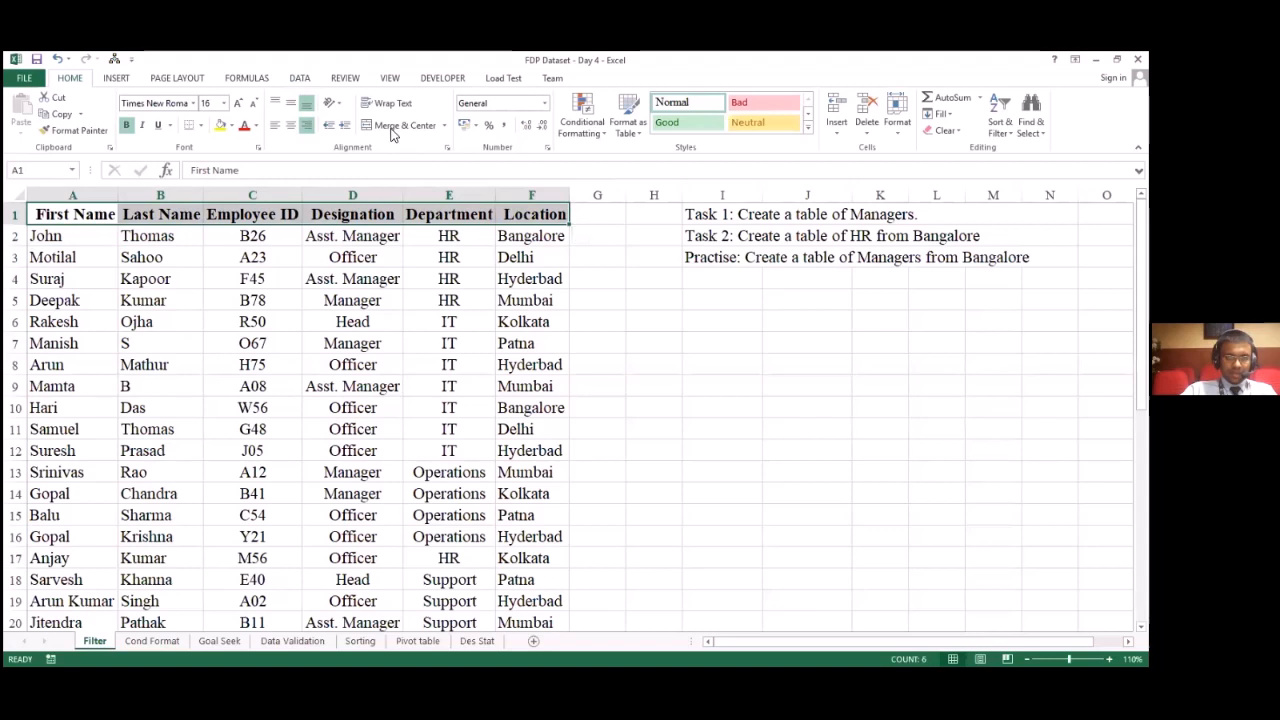
click(300, 78)
click(163, 275)
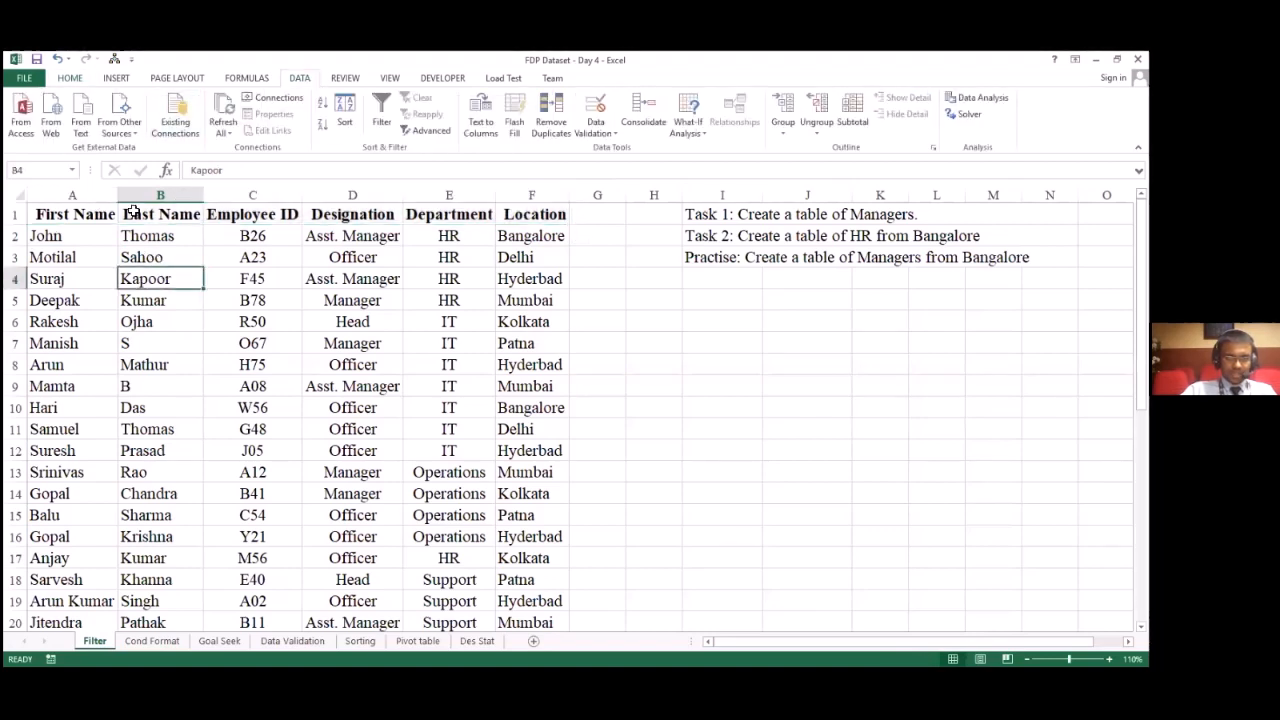
drag(100, 211, 548, 214)
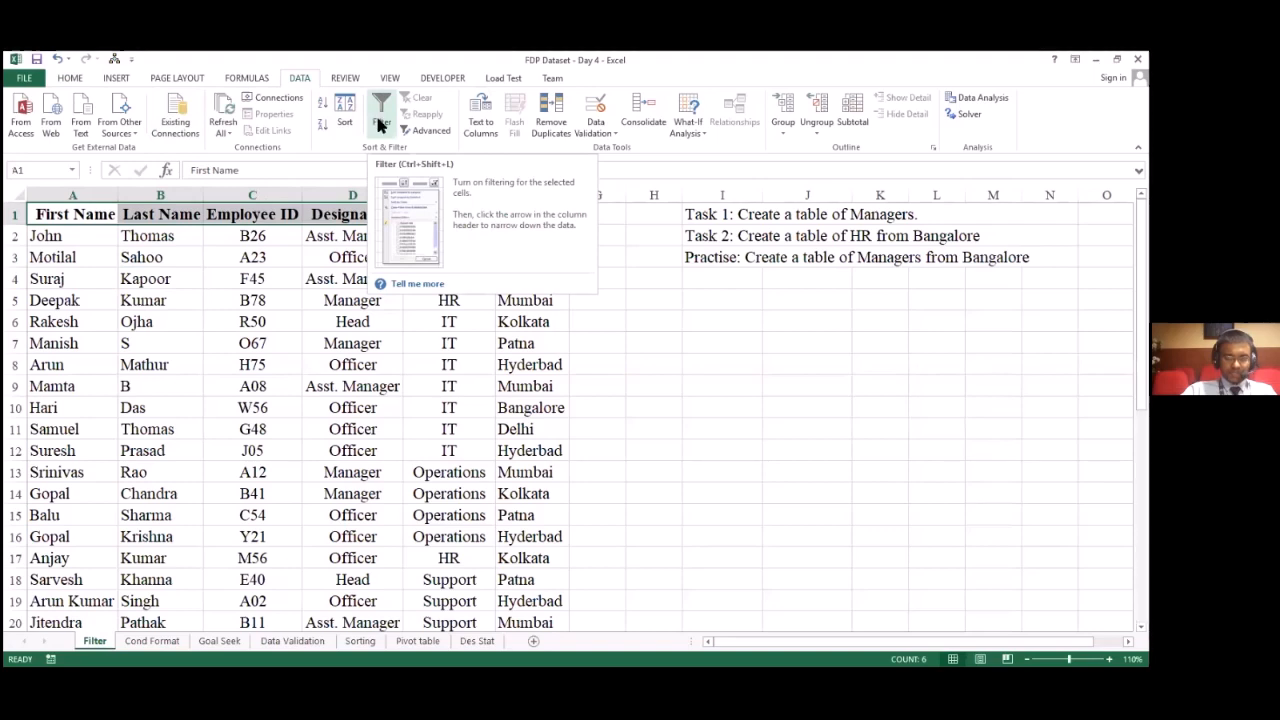
click(380, 122)
click(349, 340)
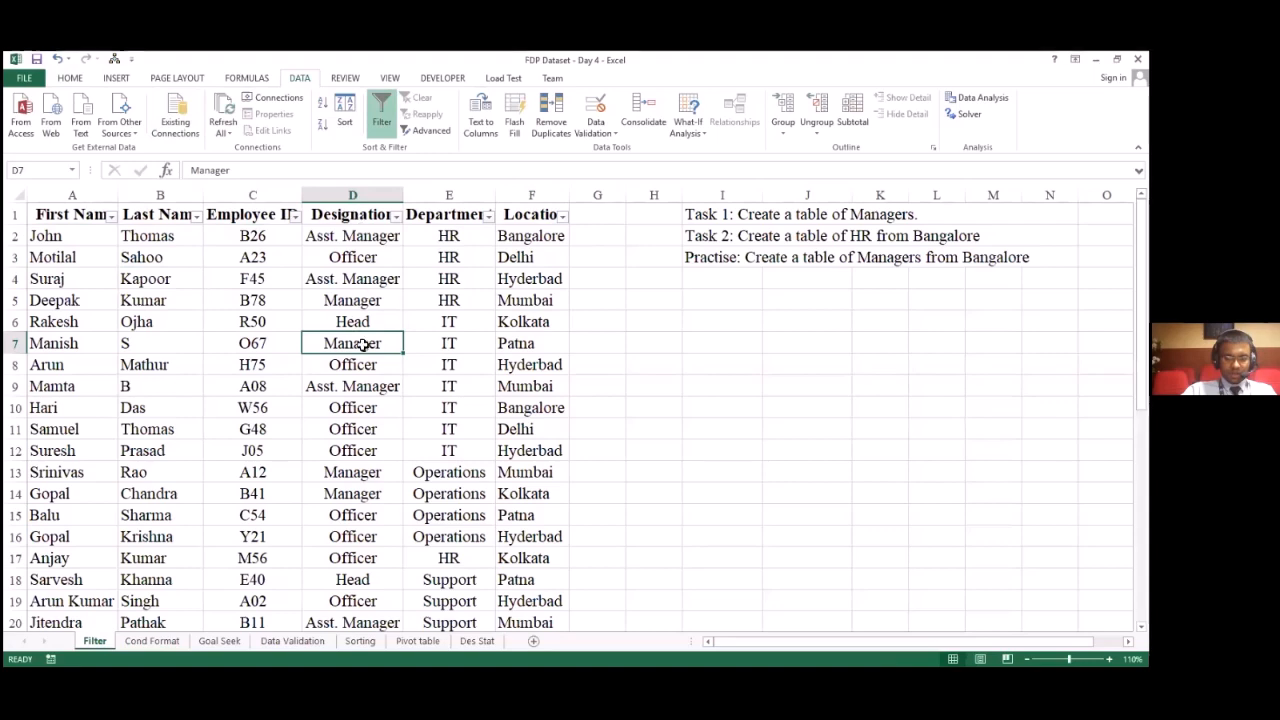
Step: Filter the Designation column to show only Manager
click(396, 216)
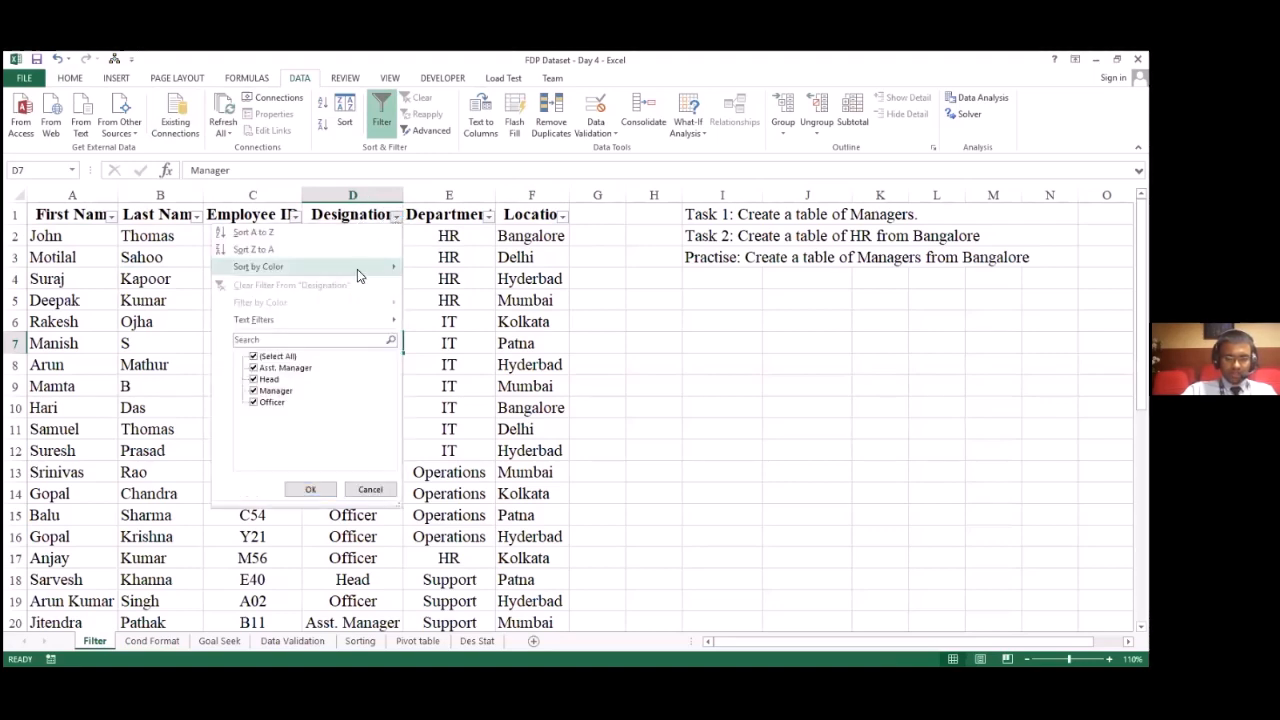
click(256, 357)
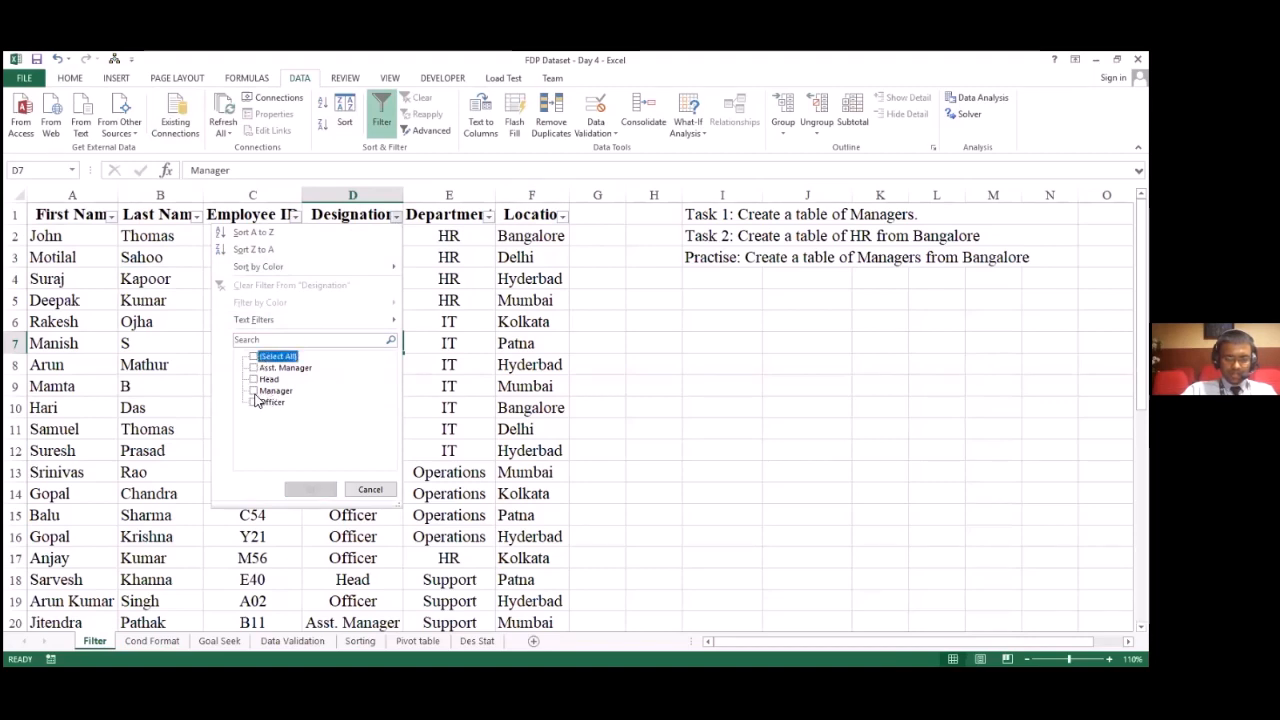
click(255, 391)
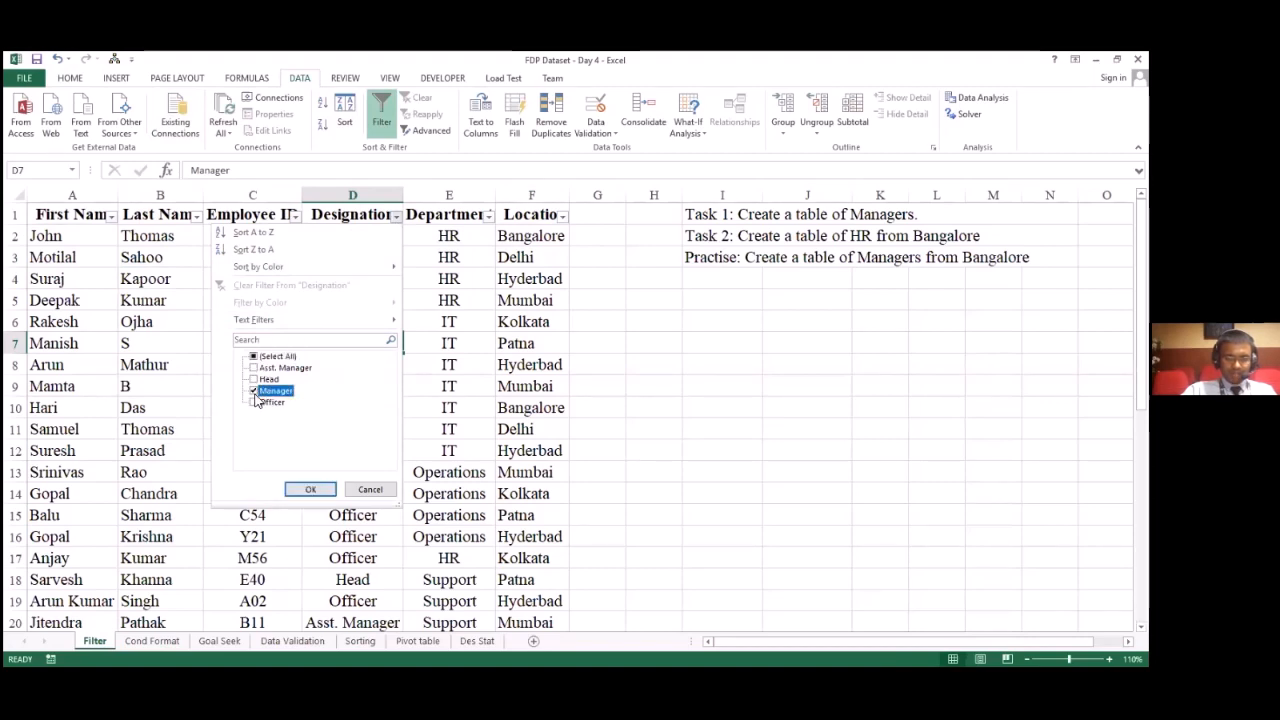
click(311, 492)
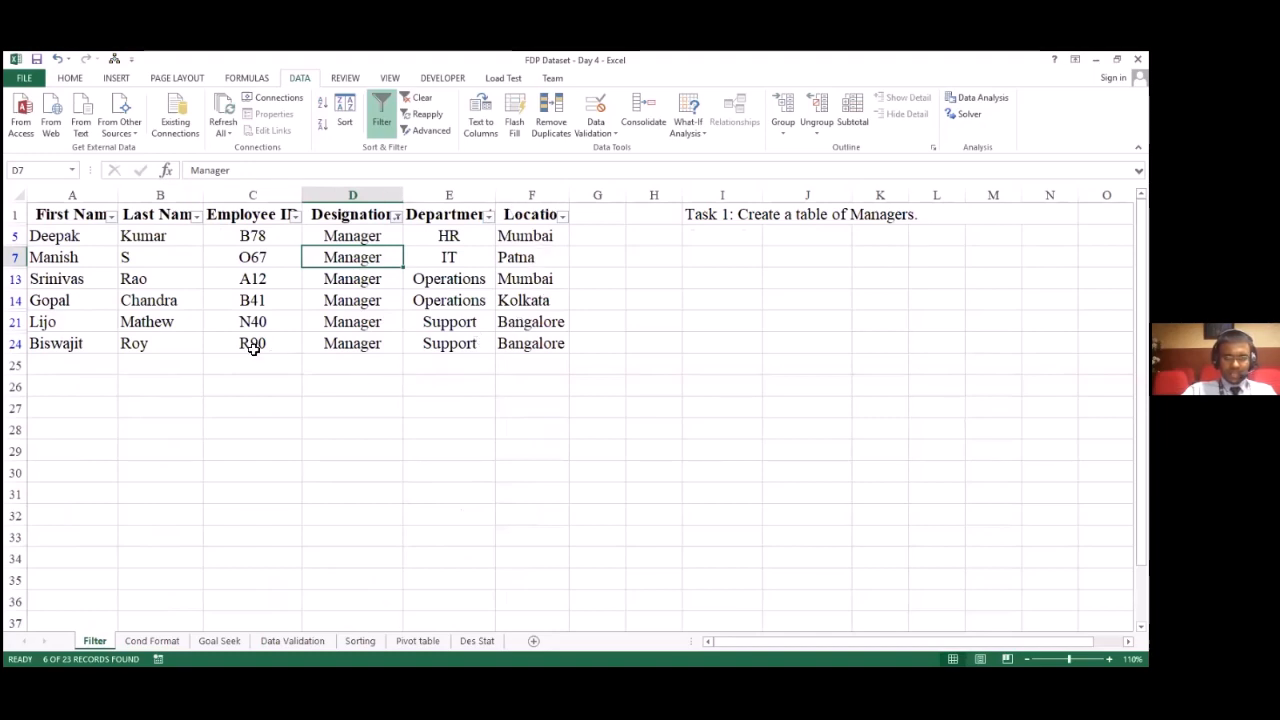
Step: Restore all designations in the Designation filter and undo the filtering on the header row
click(397, 216)
click(321, 487)
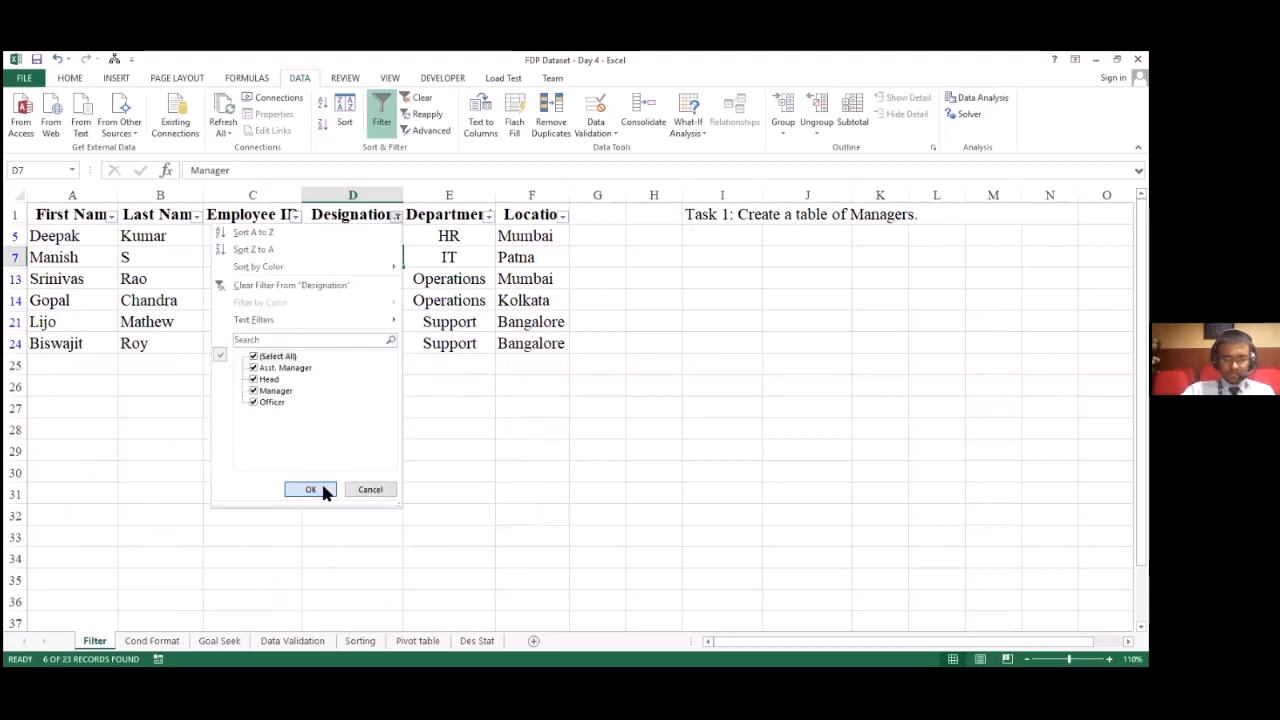
key(ctrl+z)
key(ctrl+z)
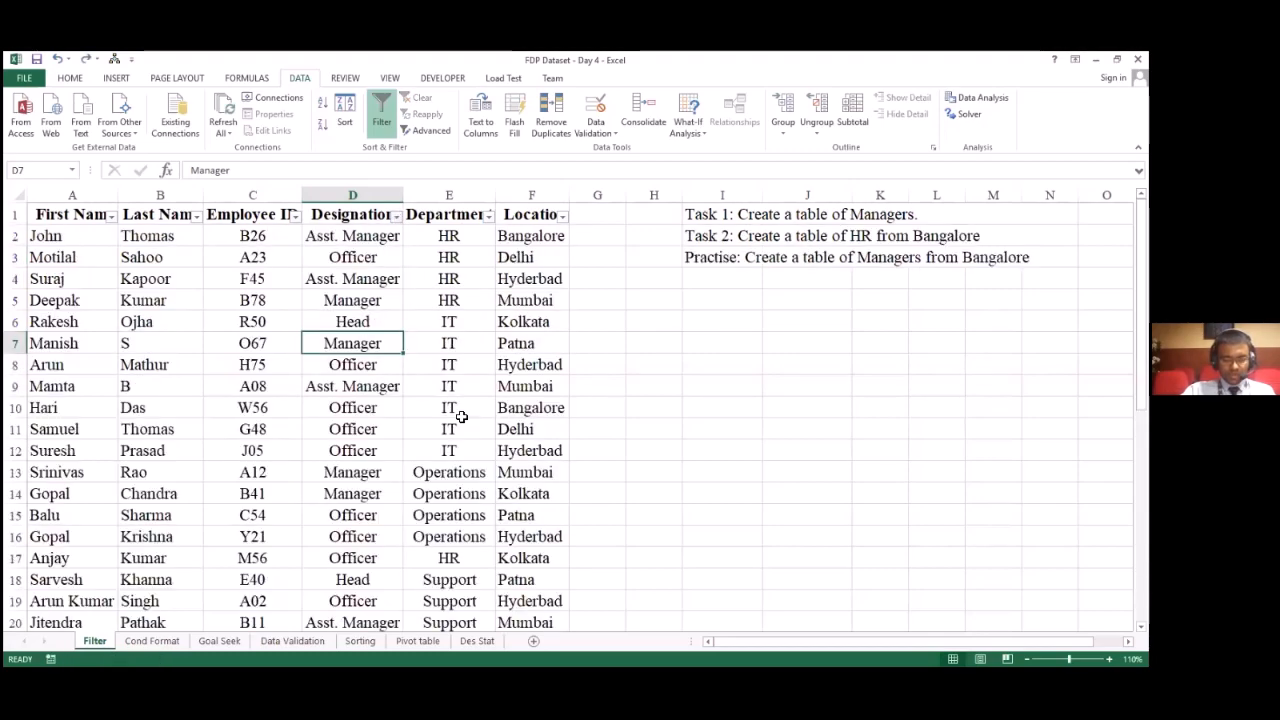
Step: Apply filtering again to the header cells A1:F1 of the employee table
click(444, 392)
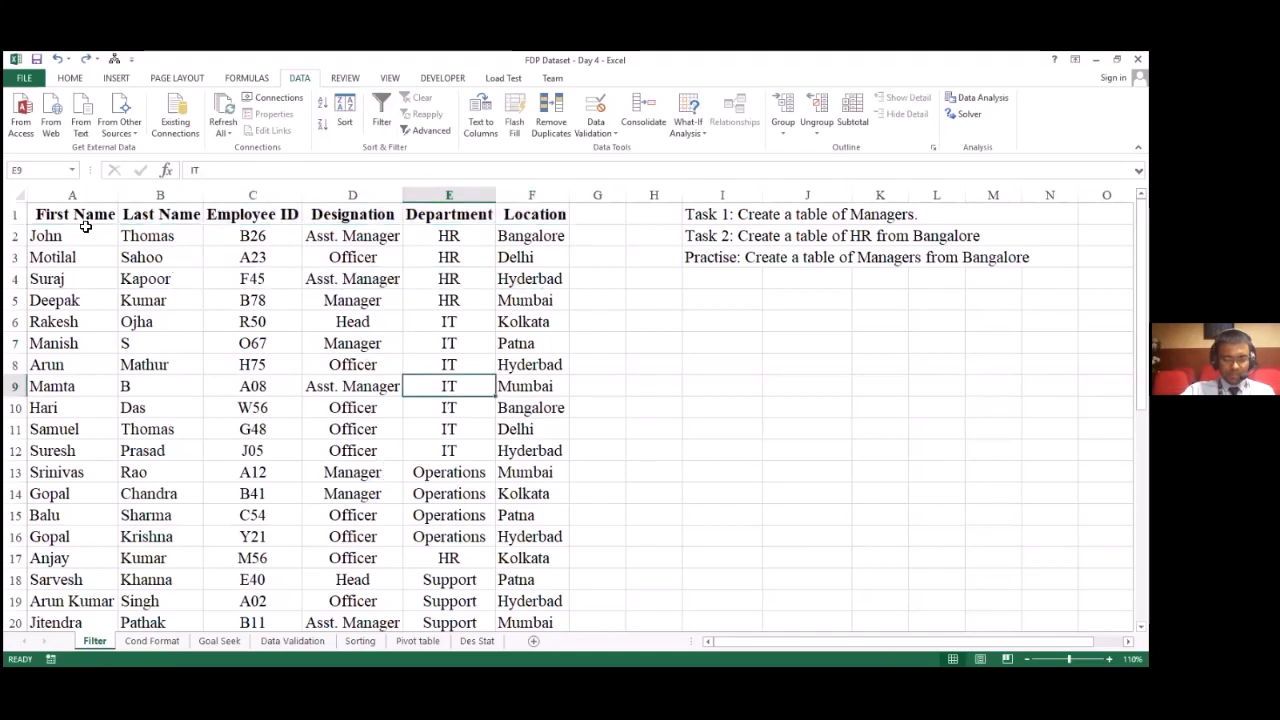
drag(60, 215, 522, 220)
click(70, 79)
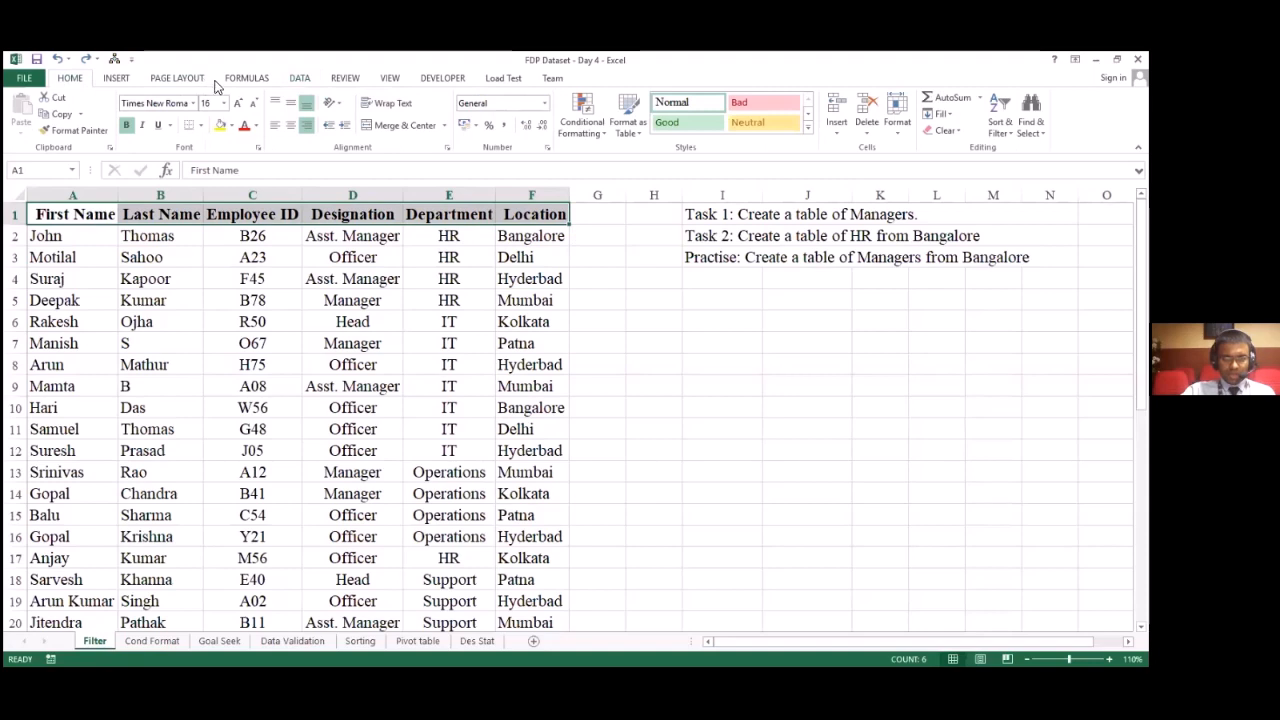
click(300, 79)
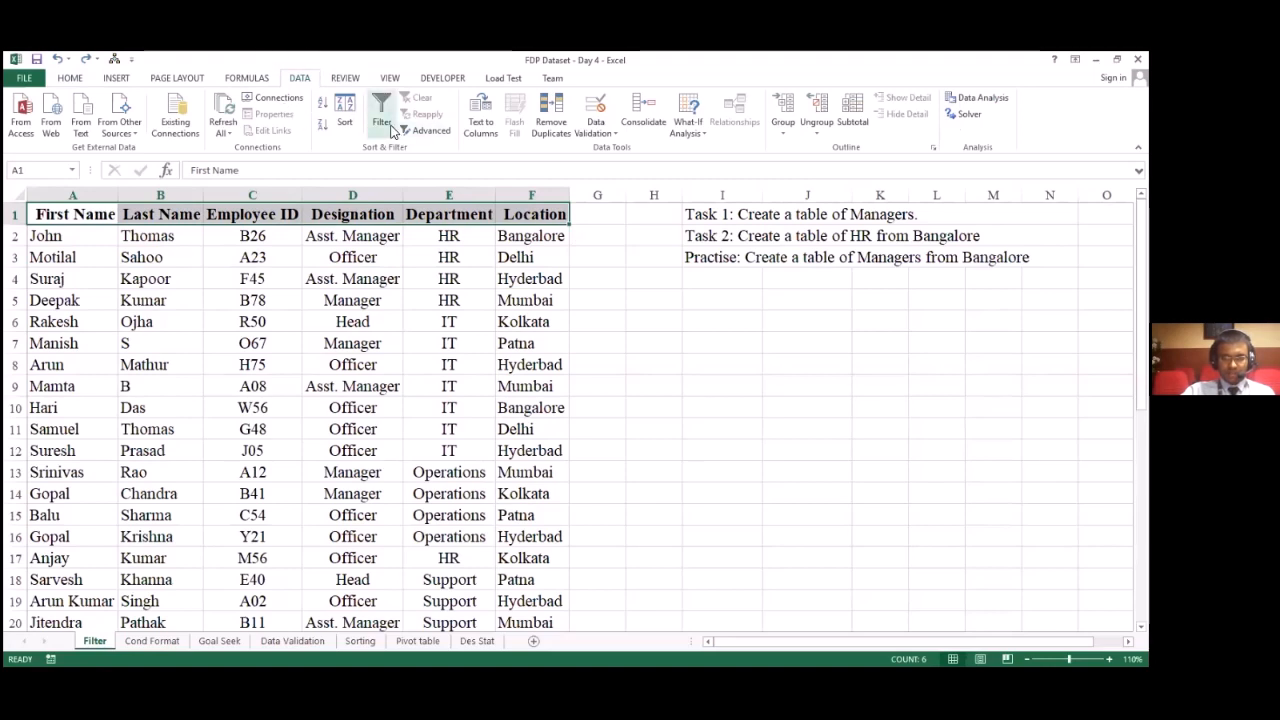
click(391, 127)
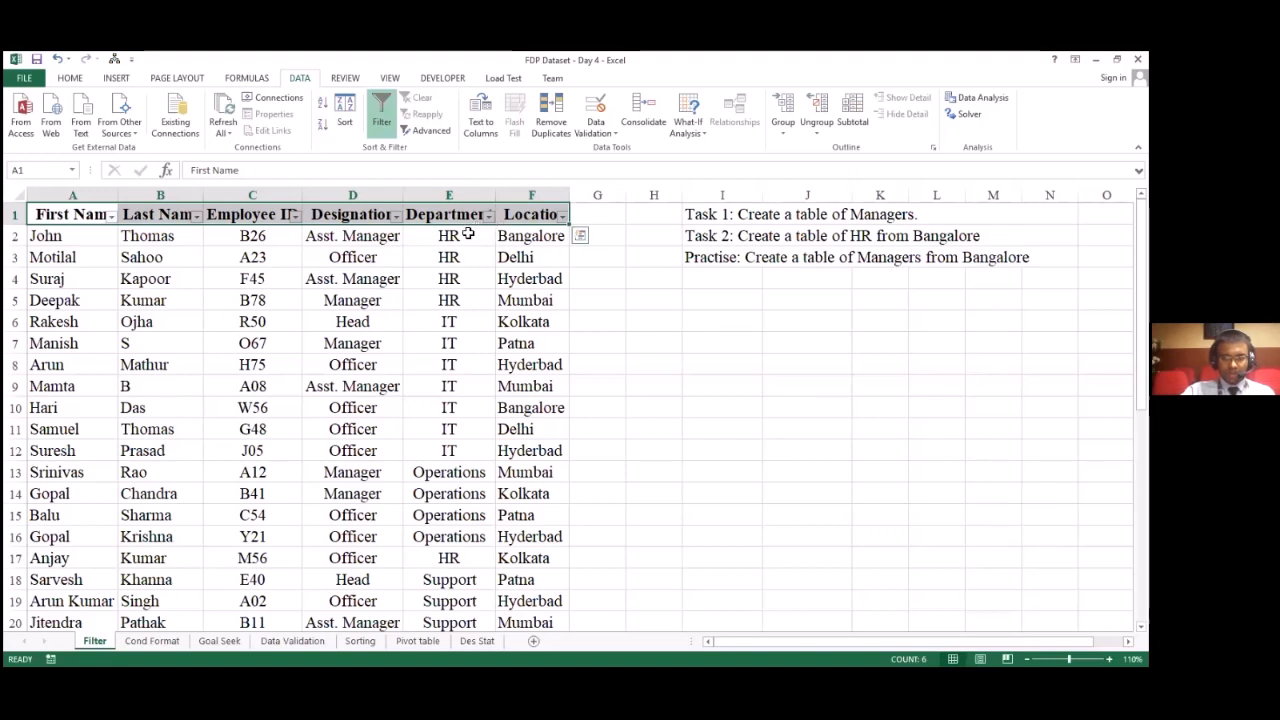
click(468, 237)
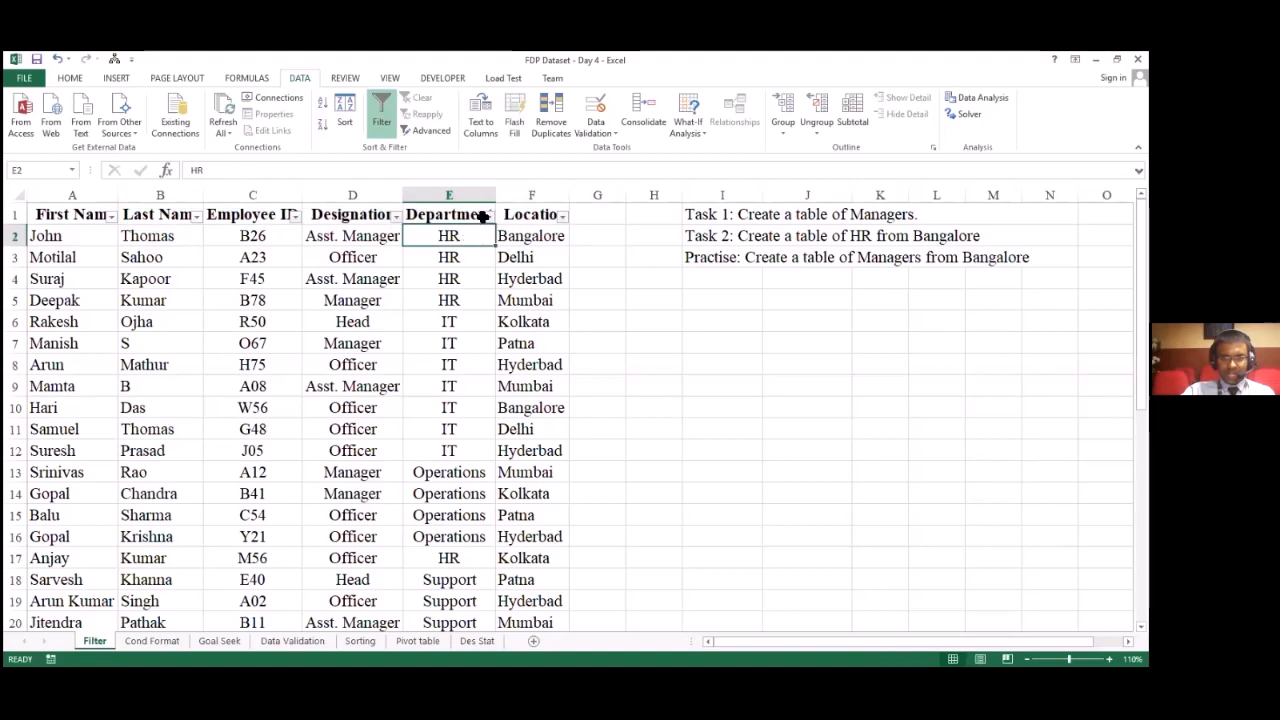
Step: Filter the Location column to only Bangalore and restore all locations in the same filter
click(563, 217)
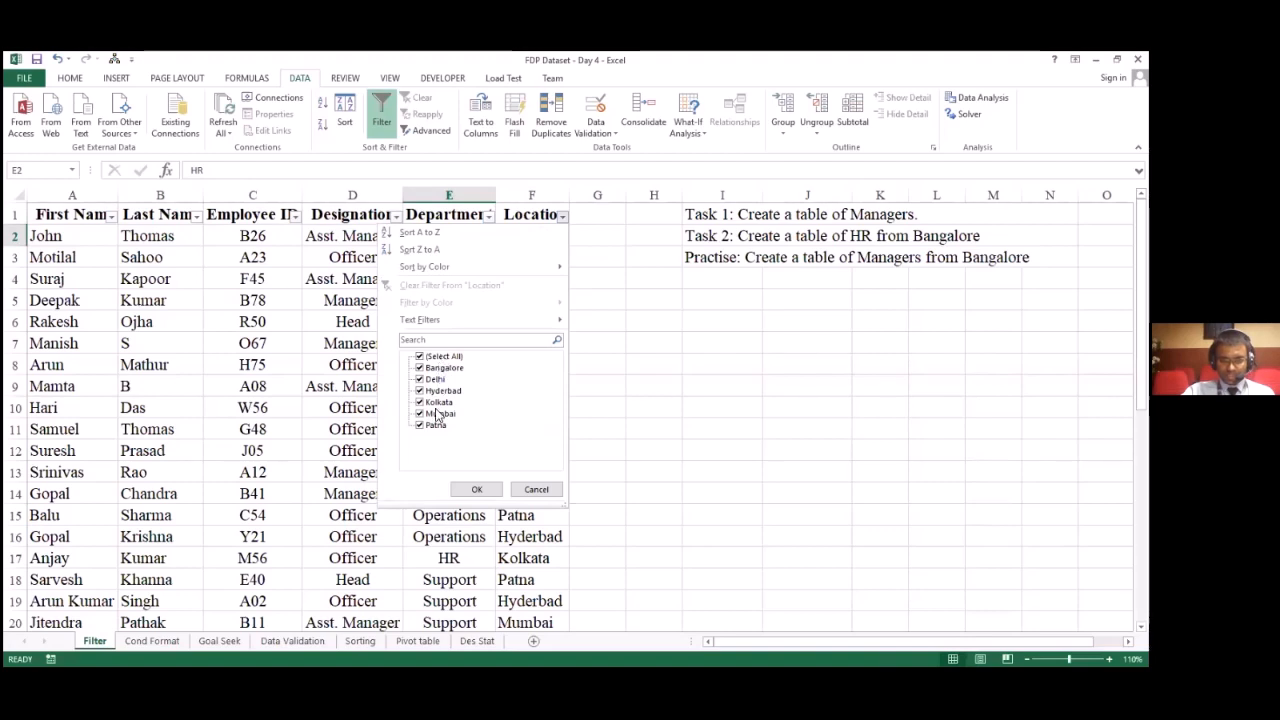
click(420, 358)
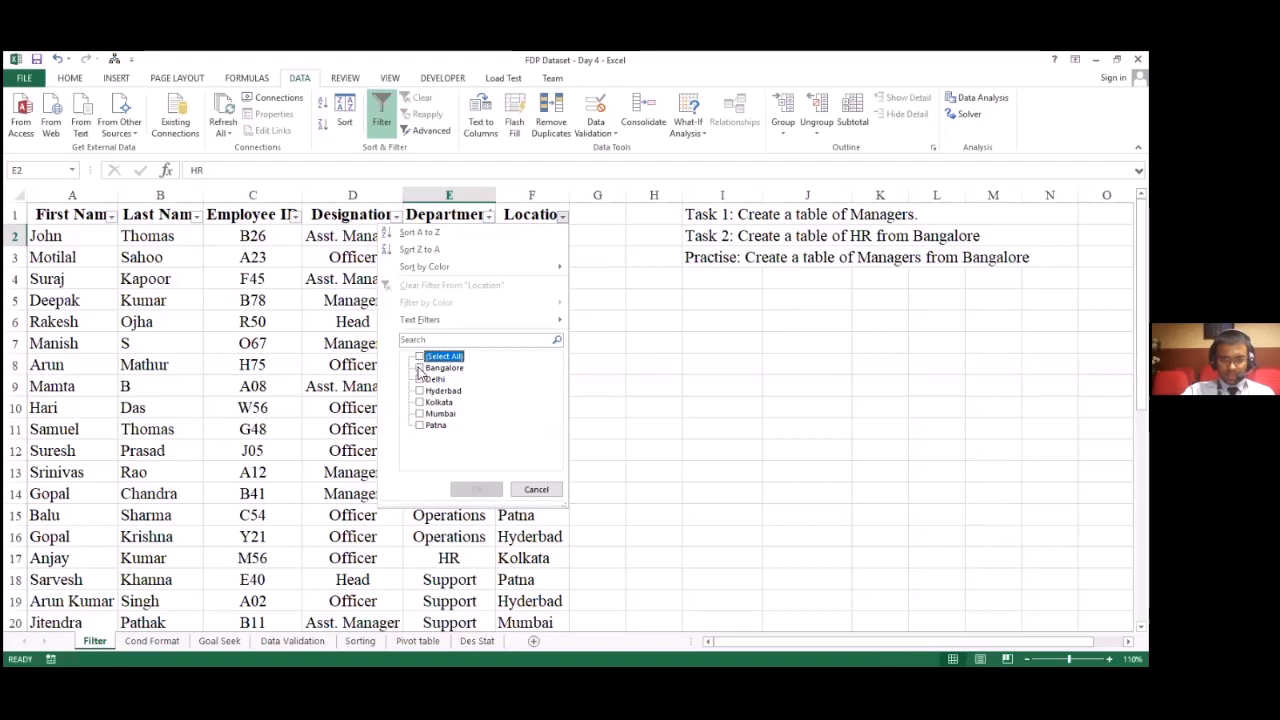
click(420, 368)
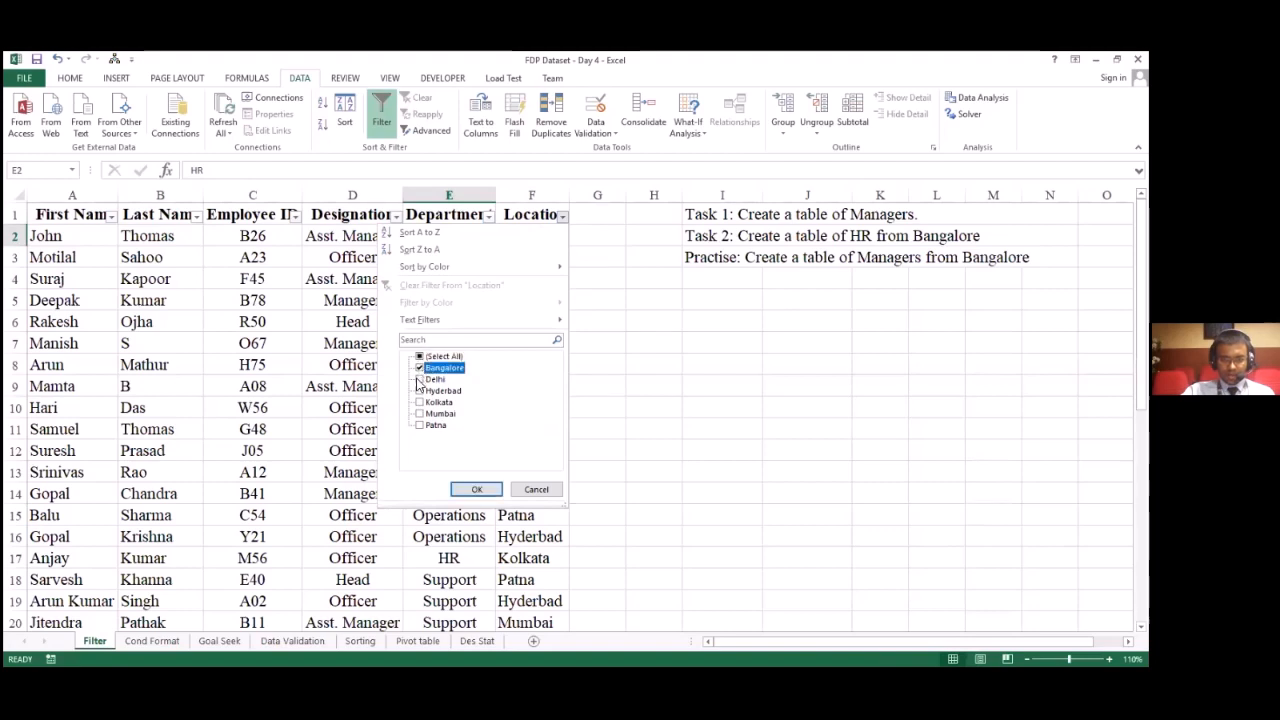
click(476, 489)
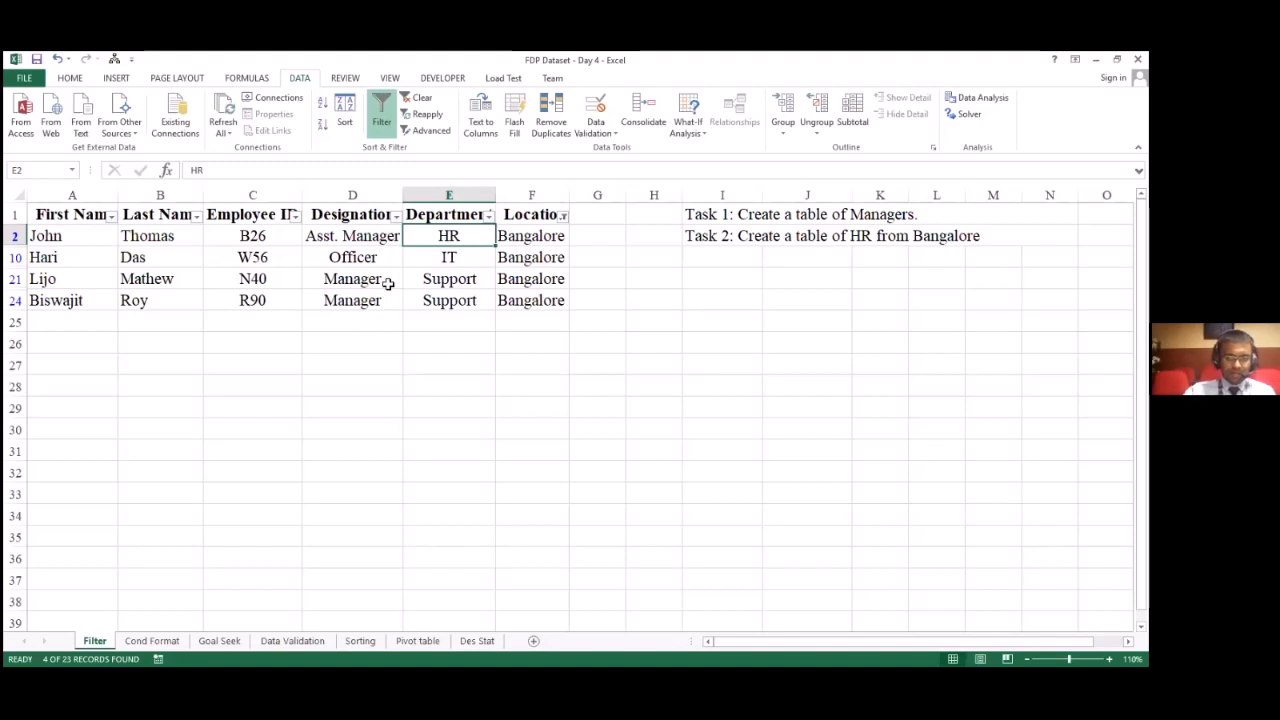
click(563, 217)
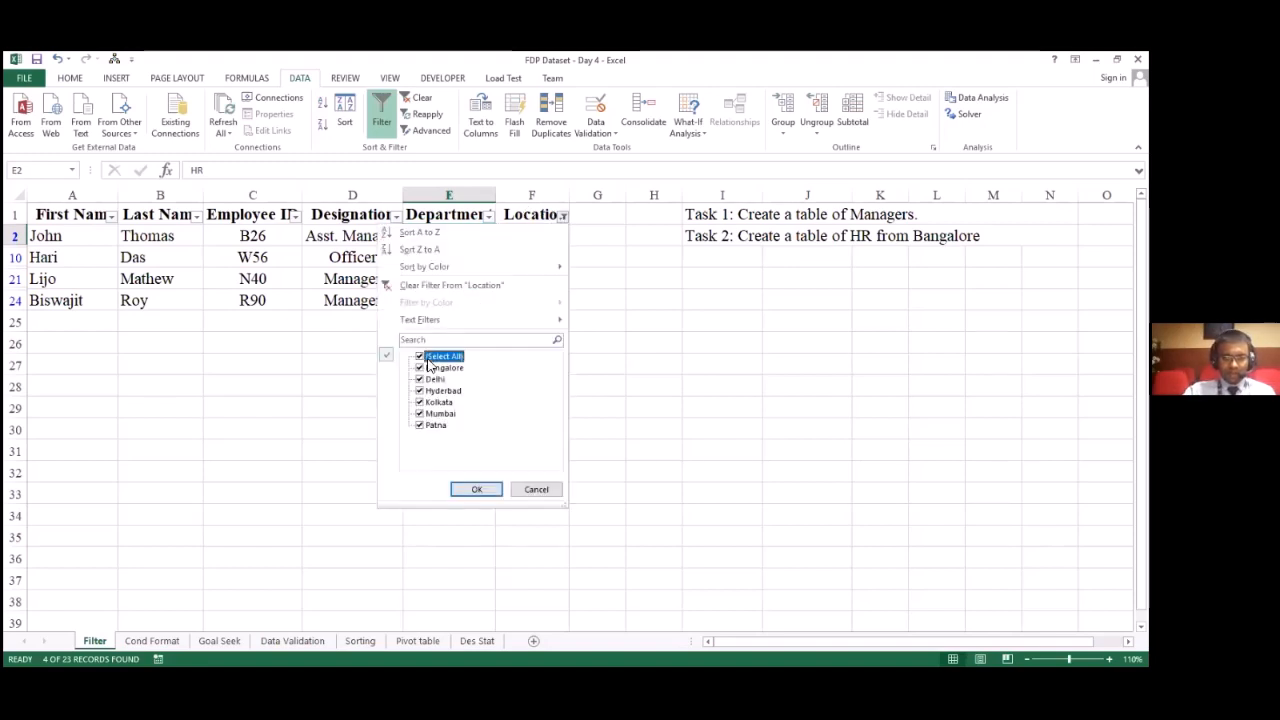
click(480, 490)
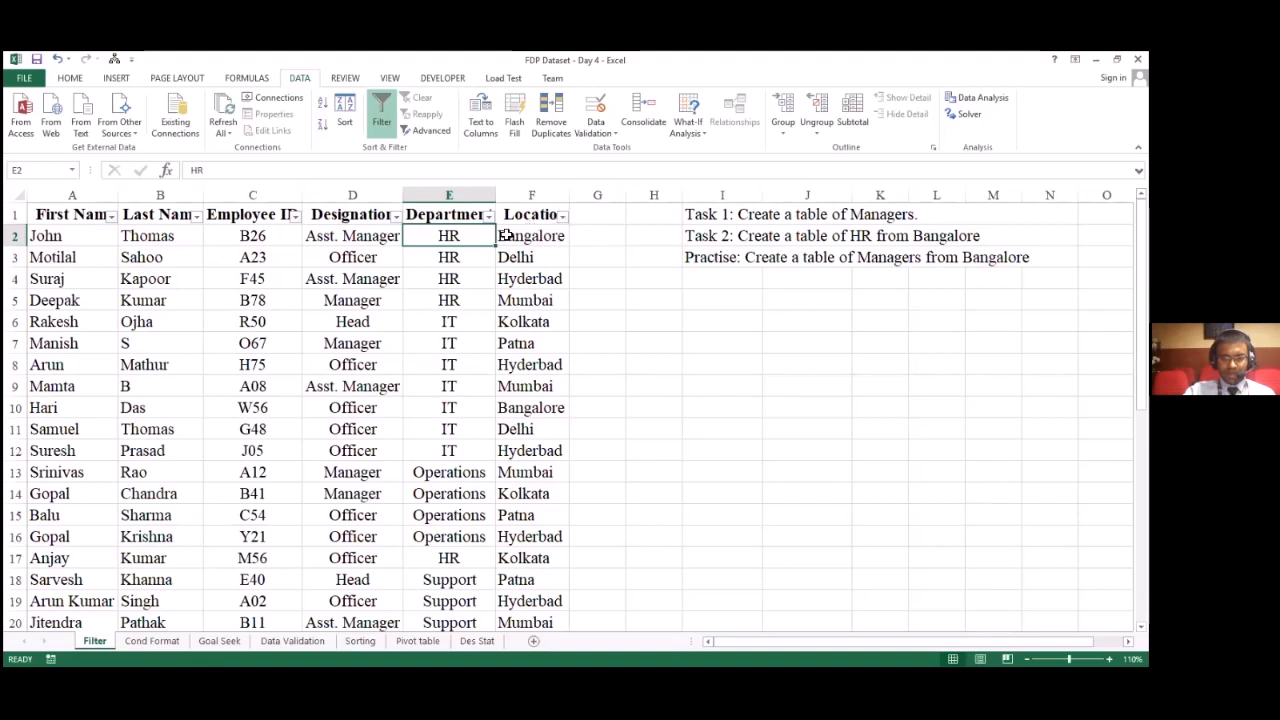
Step: Filter the Department column of the employee table to show only Support
click(488, 216)
click(347, 357)
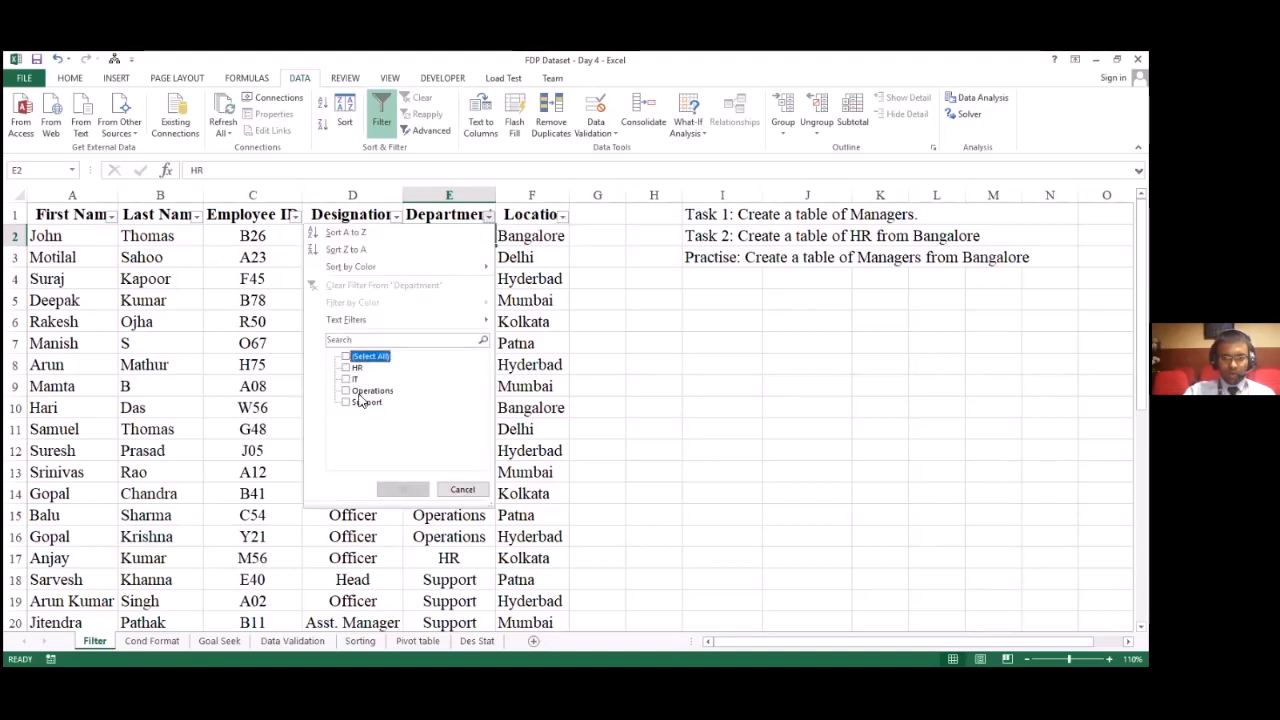
click(360, 393)
click(362, 392)
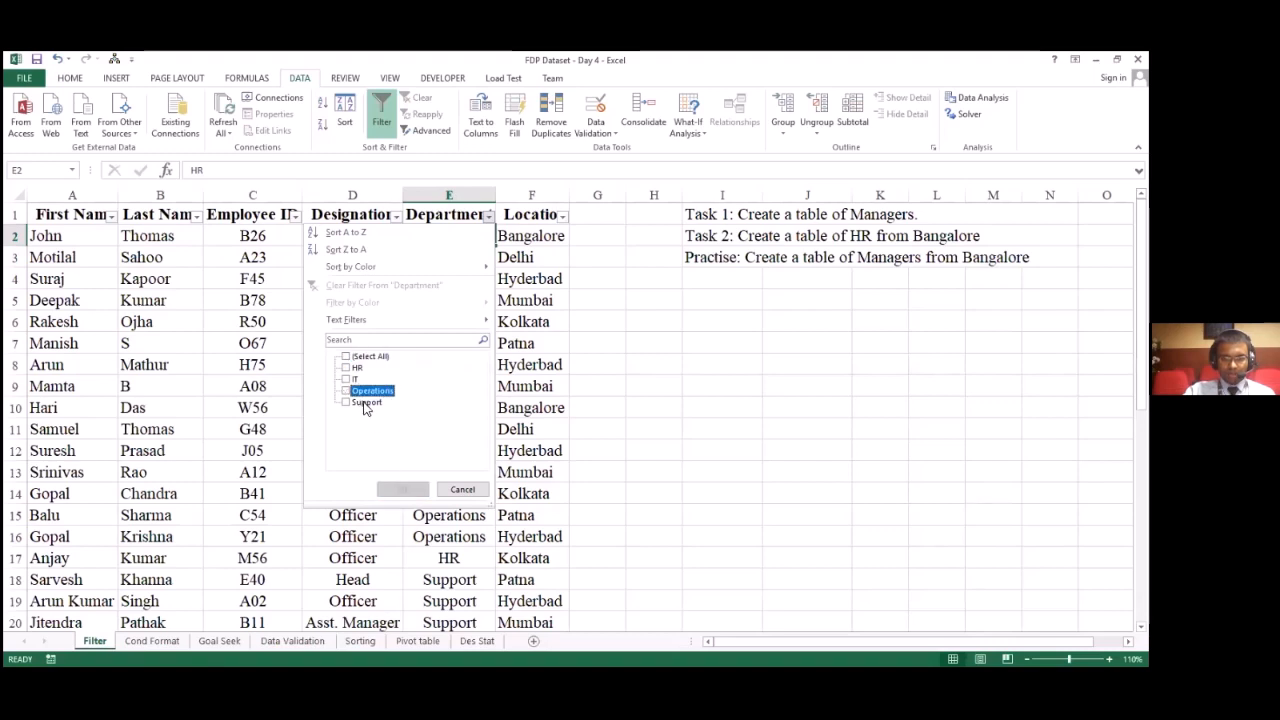
click(364, 403)
click(403, 490)
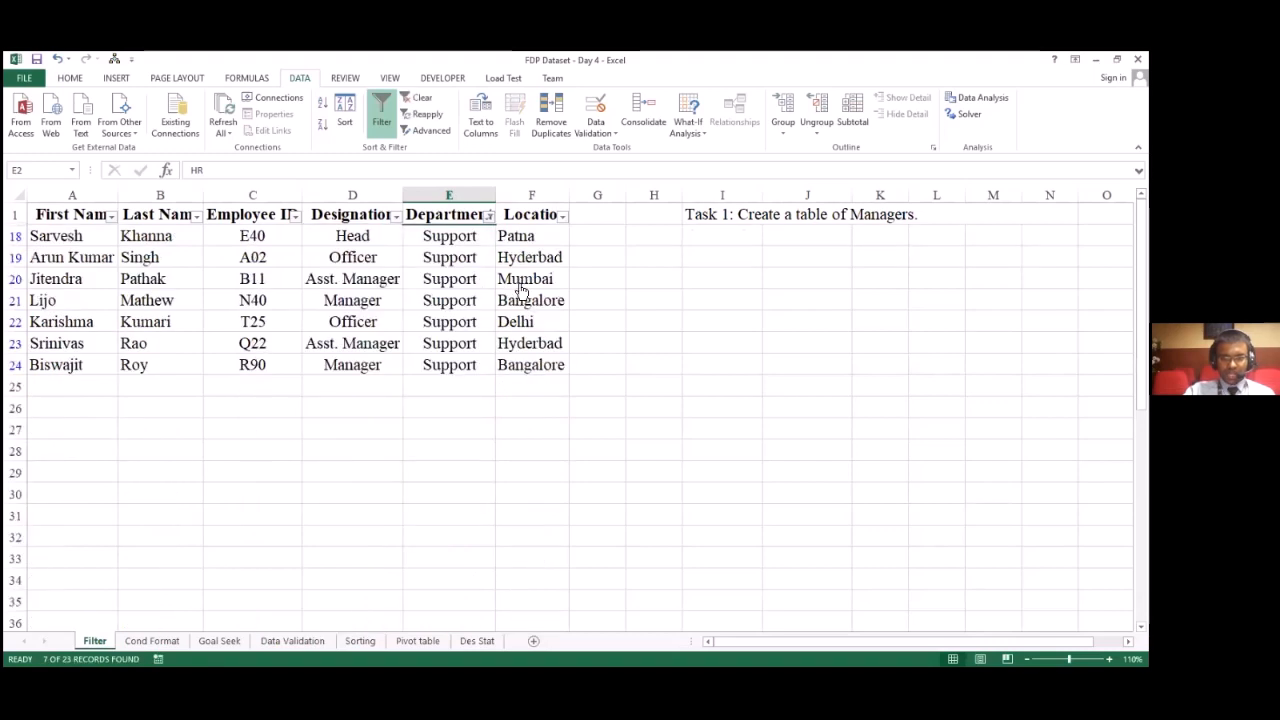
Step: Filter the Location column to show only Bangalore within the Support department rows
click(563, 216)
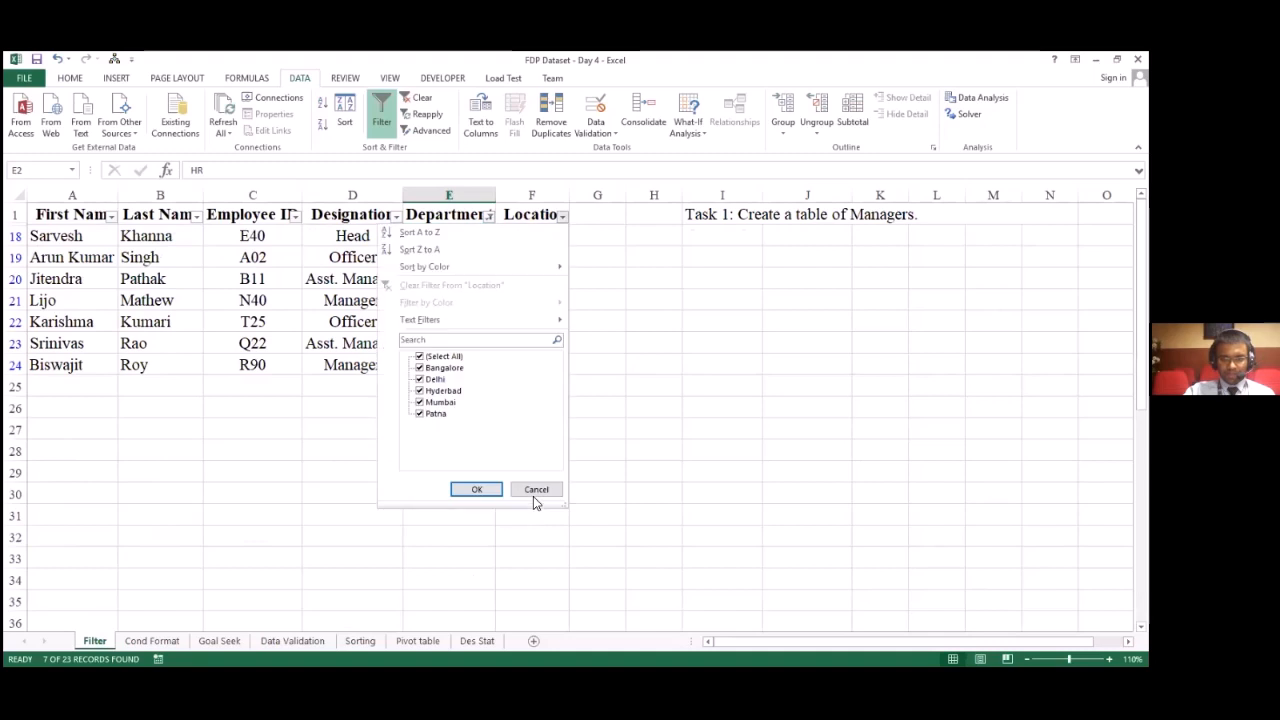
click(489, 220)
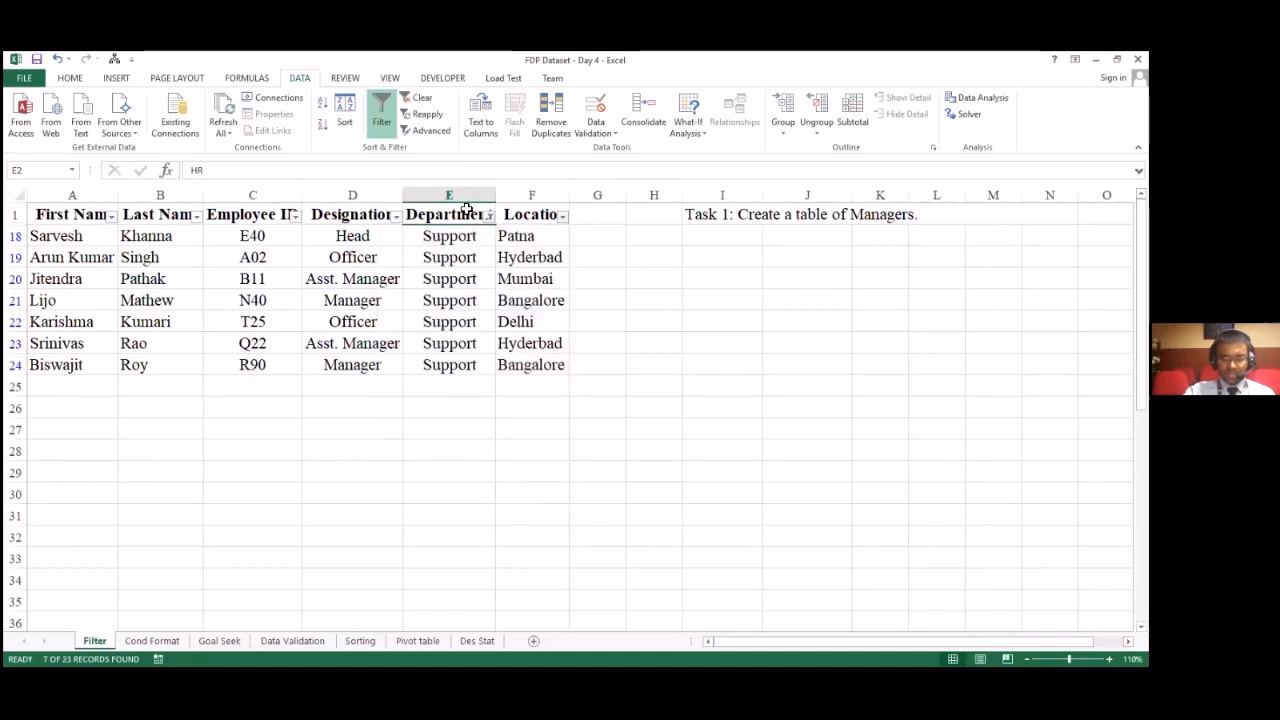
click(563, 217)
click(420, 356)
click(420, 367)
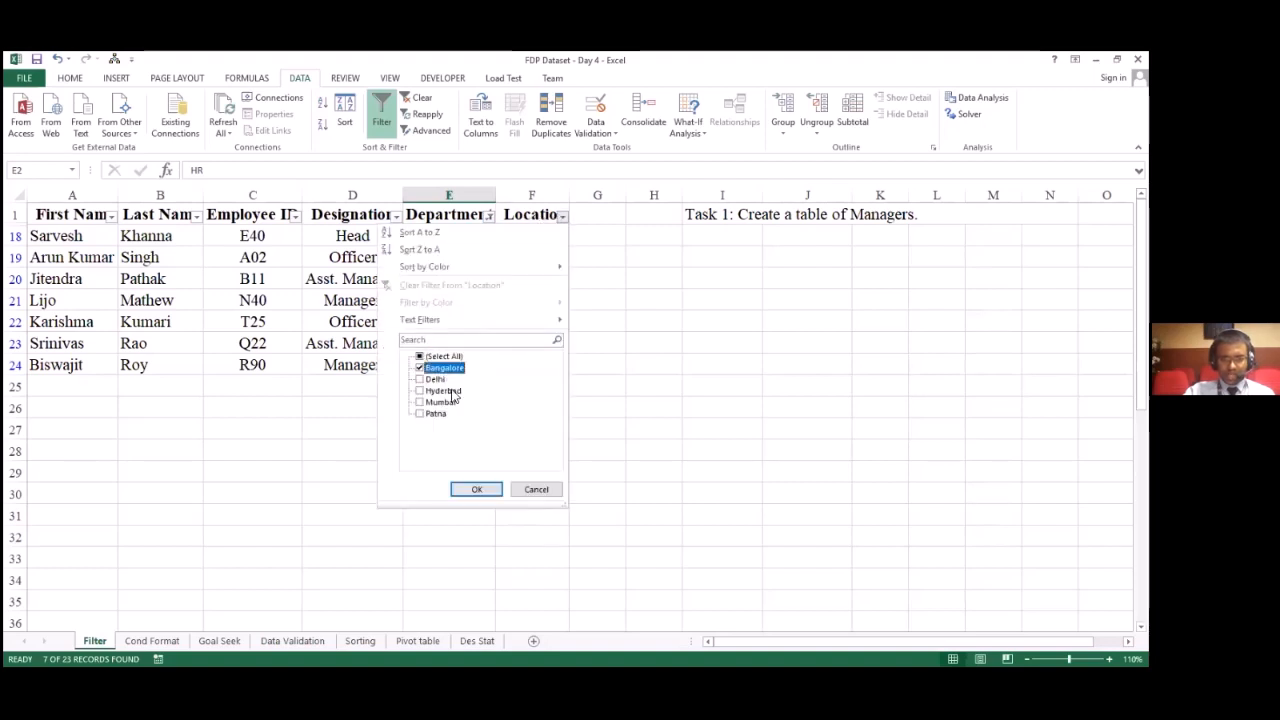
click(464, 489)
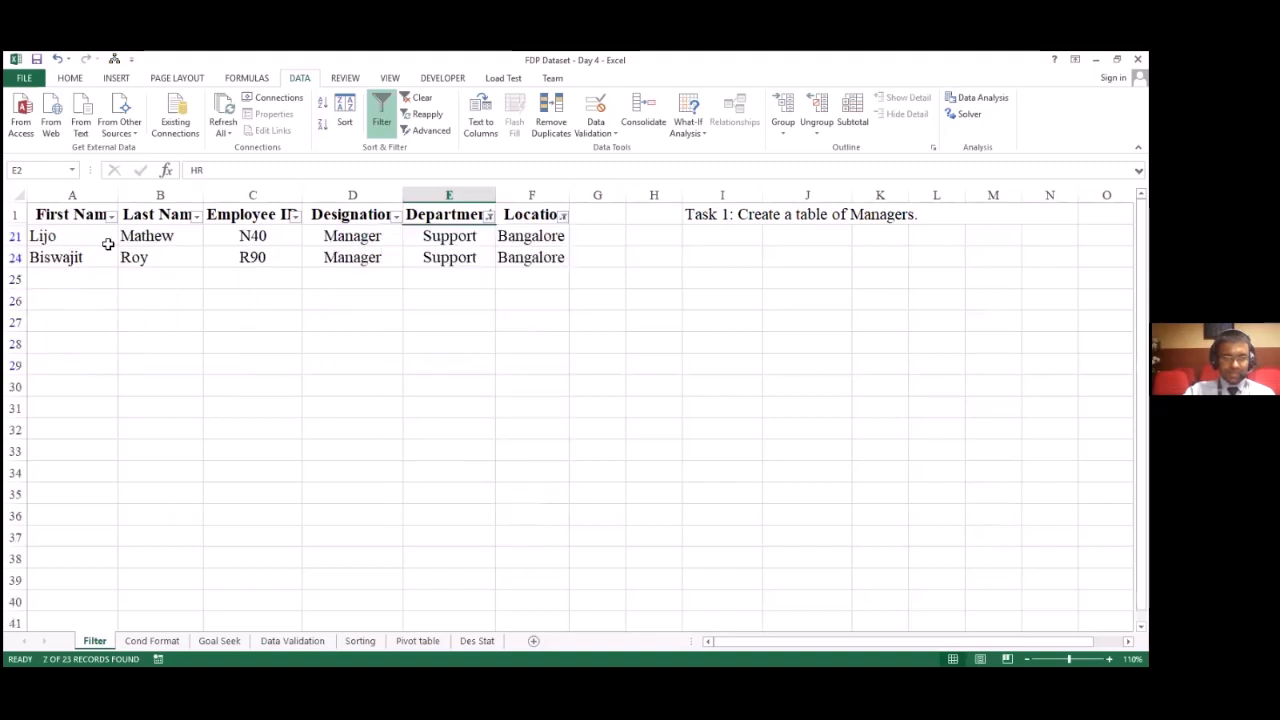
drag(108, 243, 555, 262)
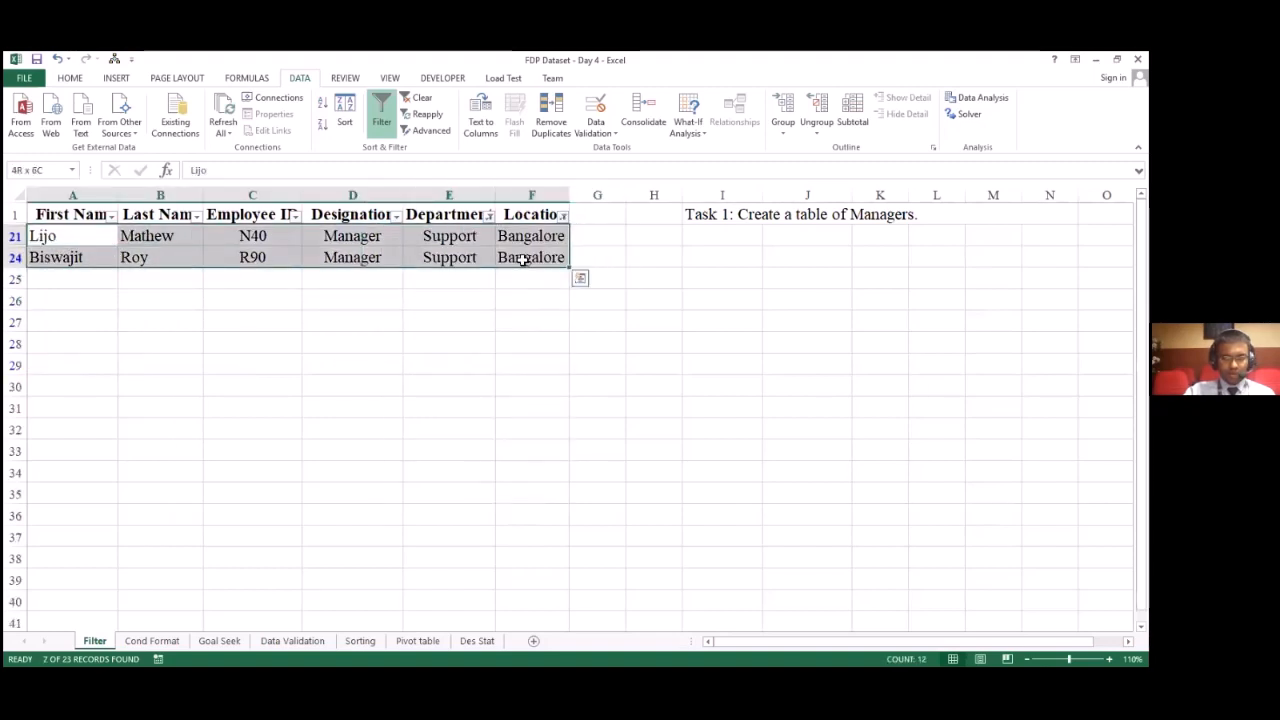
click(449, 237)
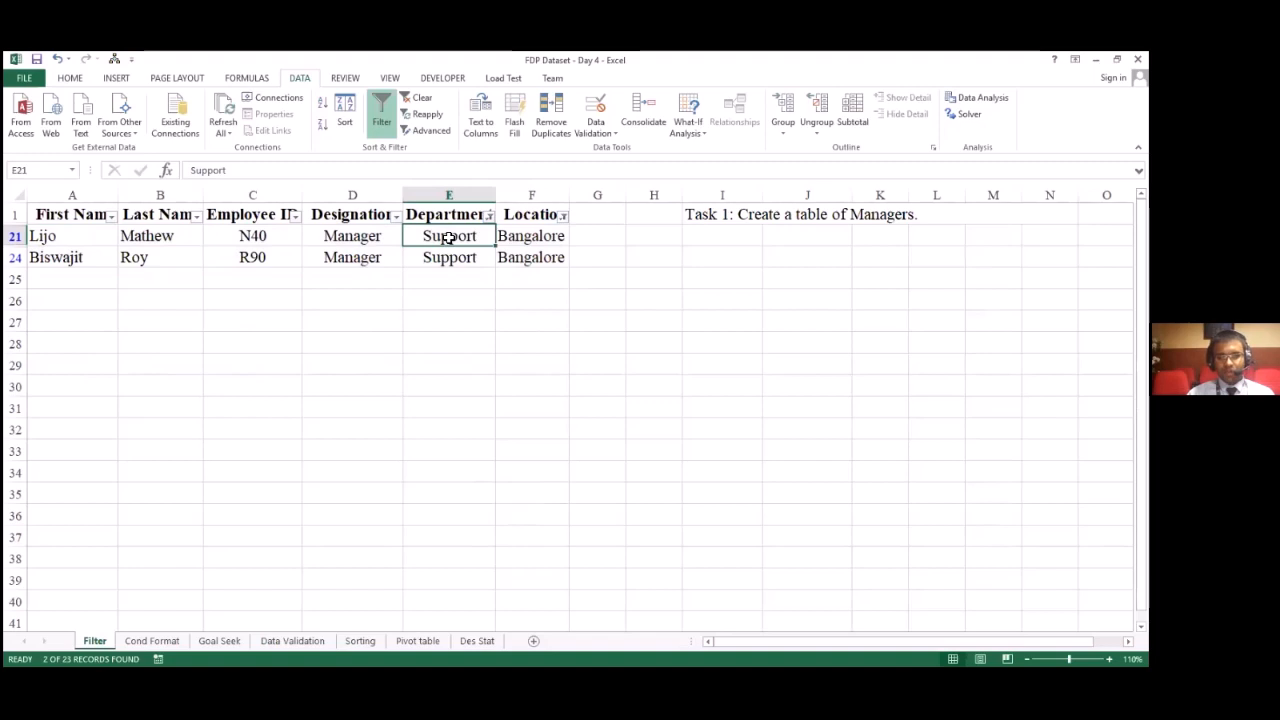
key(Right)
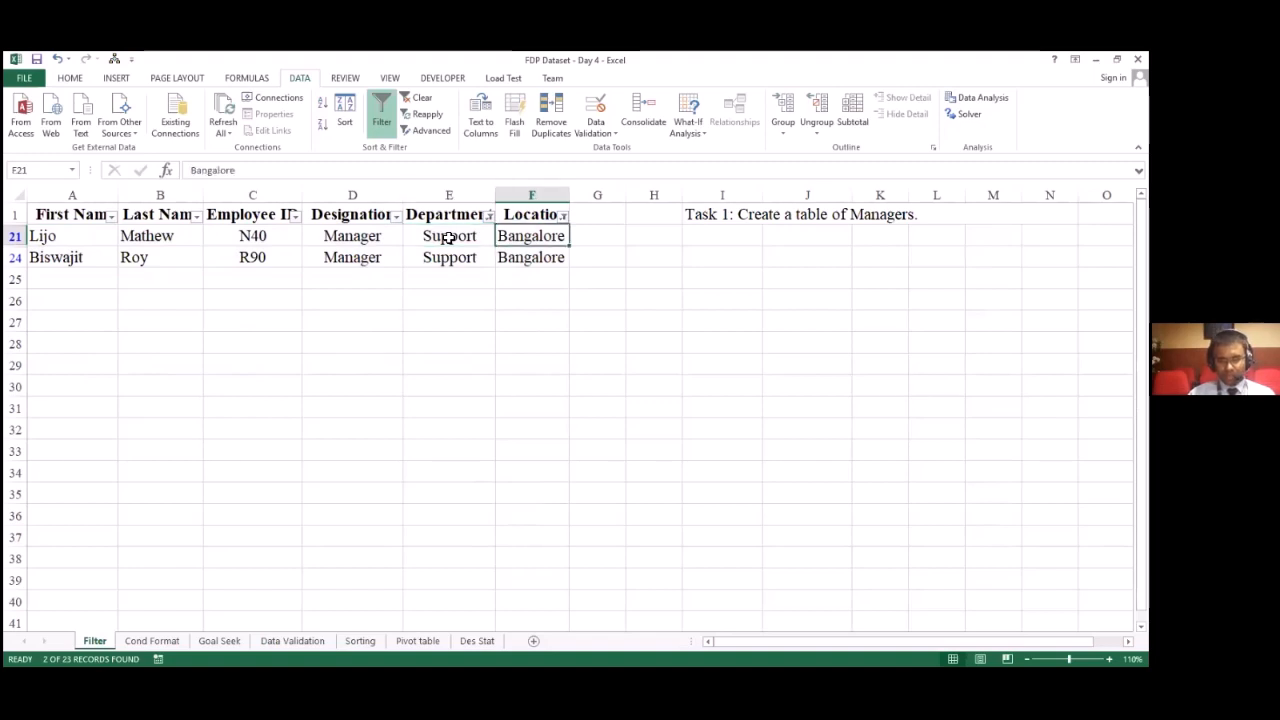
click(449, 237)
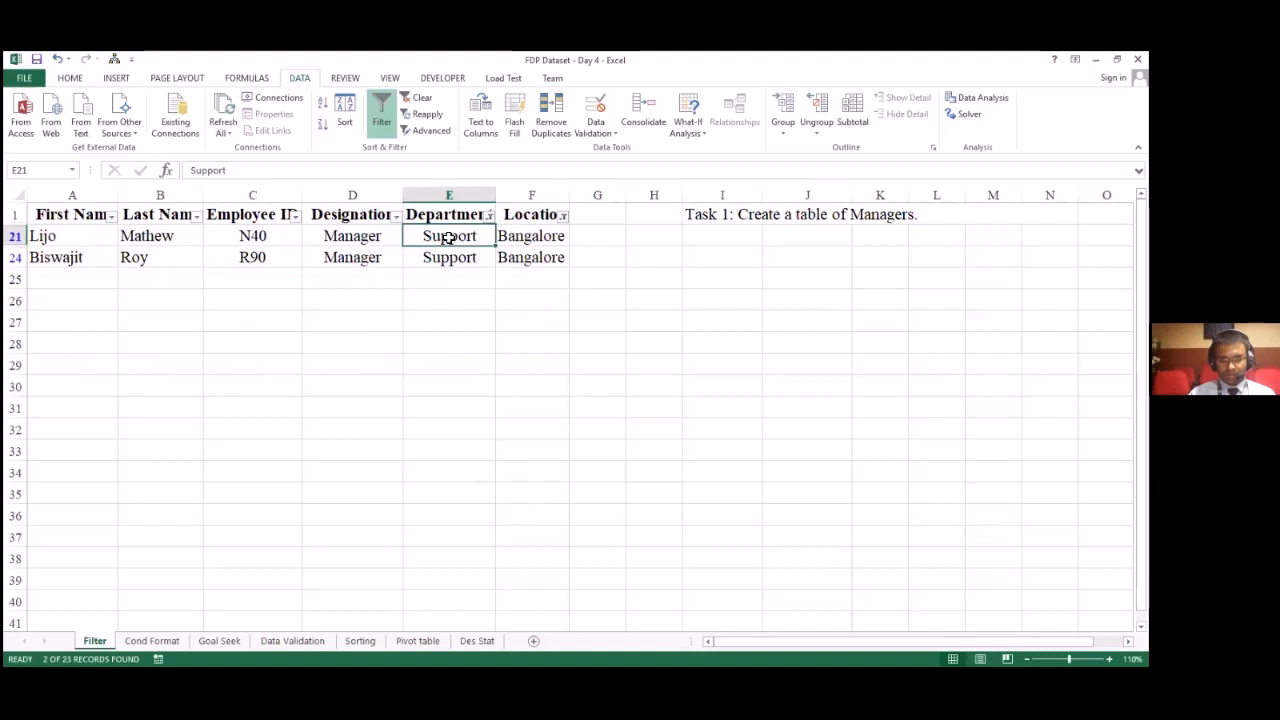
key(Right)
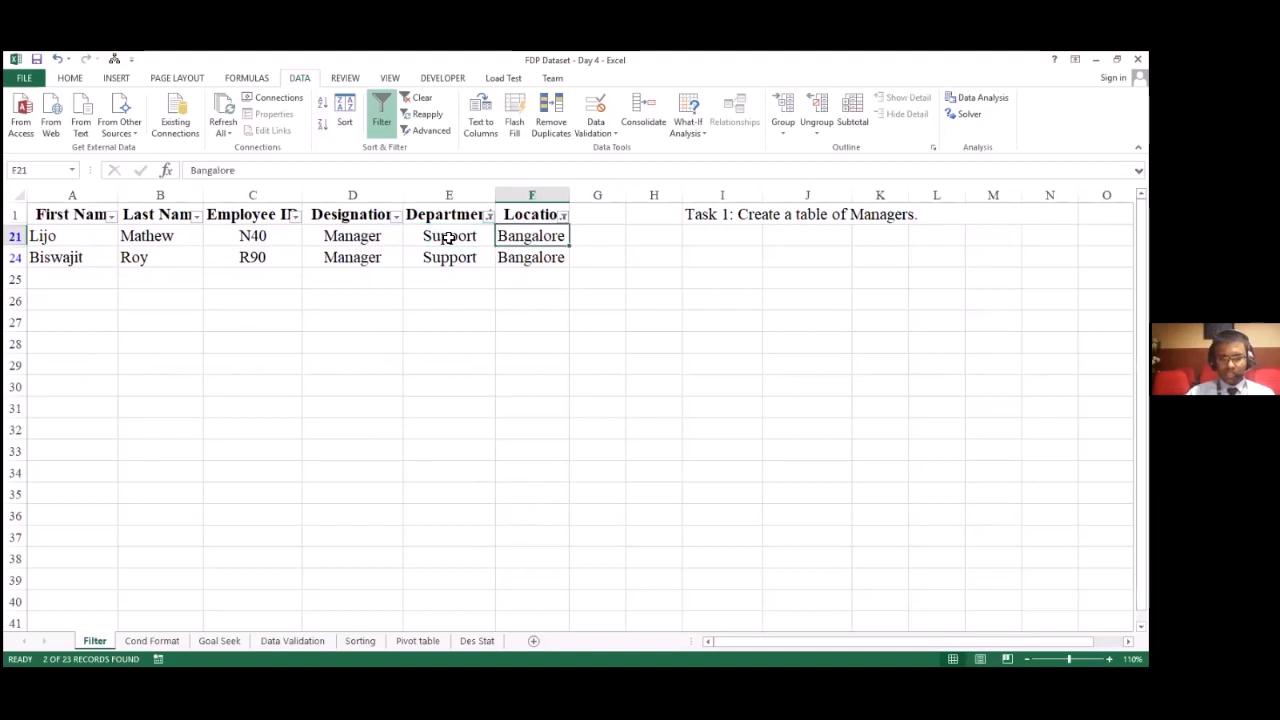
Step: Restore all locations in the Location filter and all departments in the Department filter
click(562, 216)
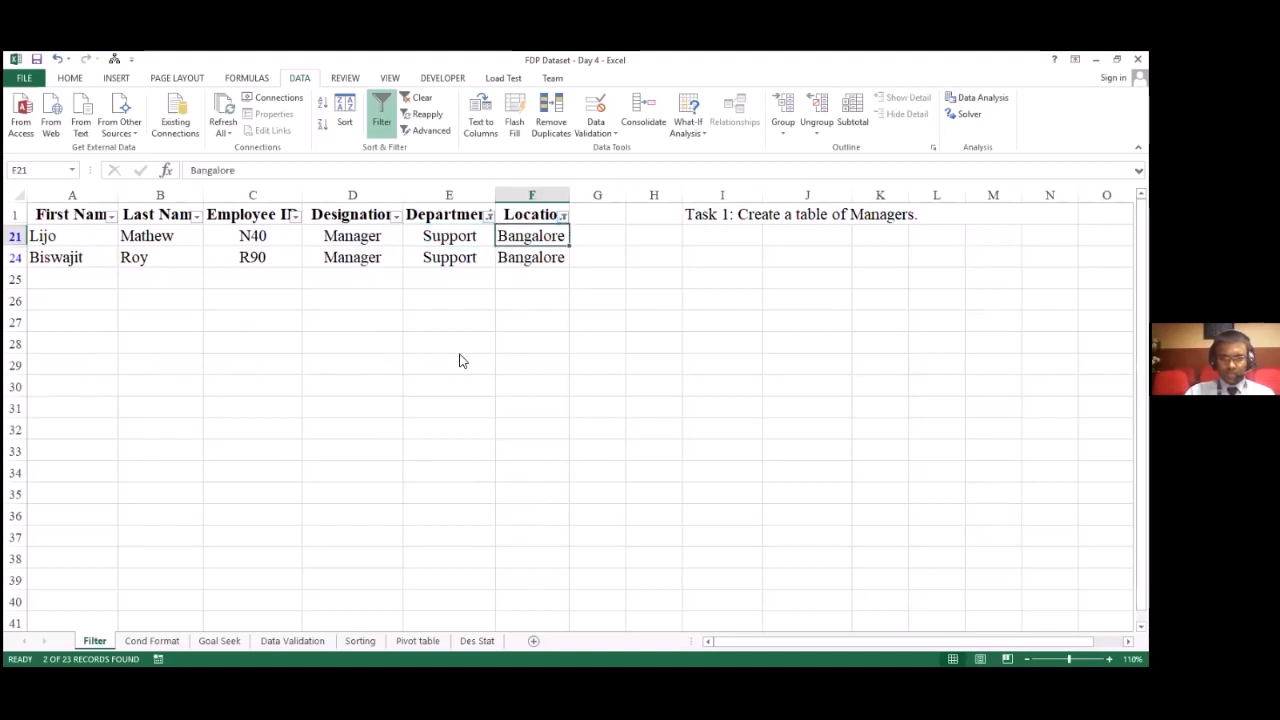
click(475, 490)
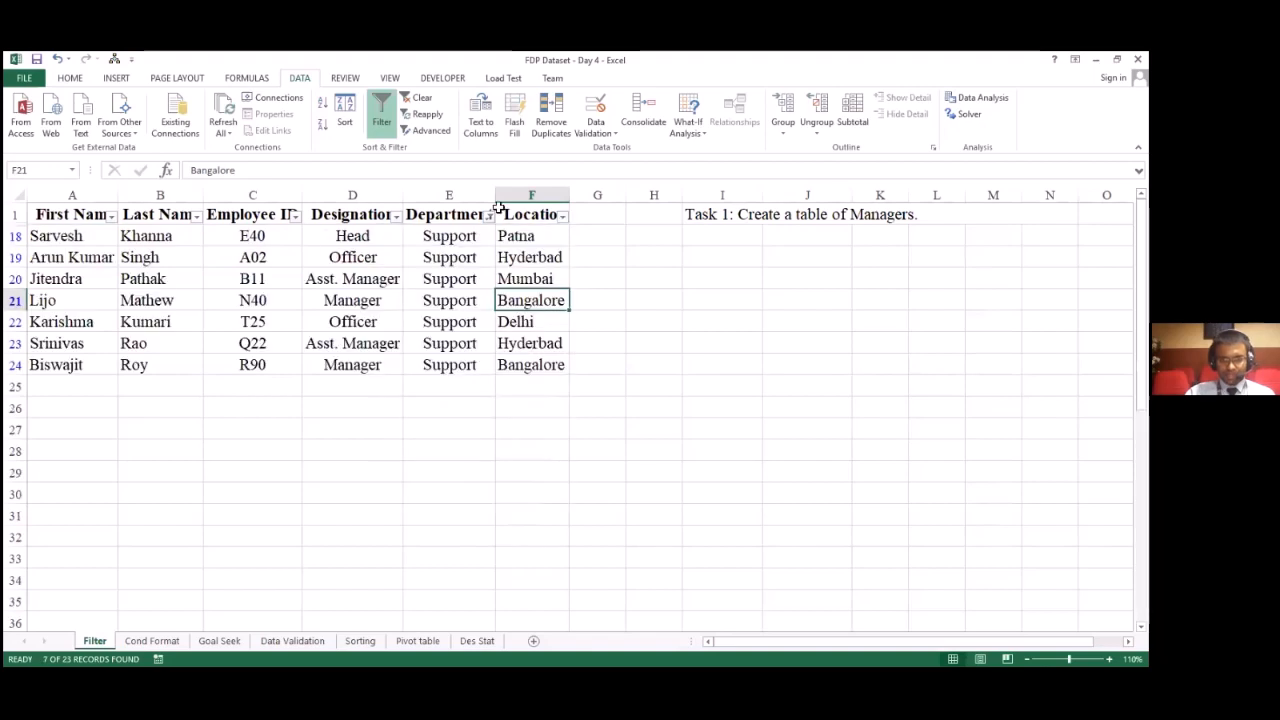
click(490, 216)
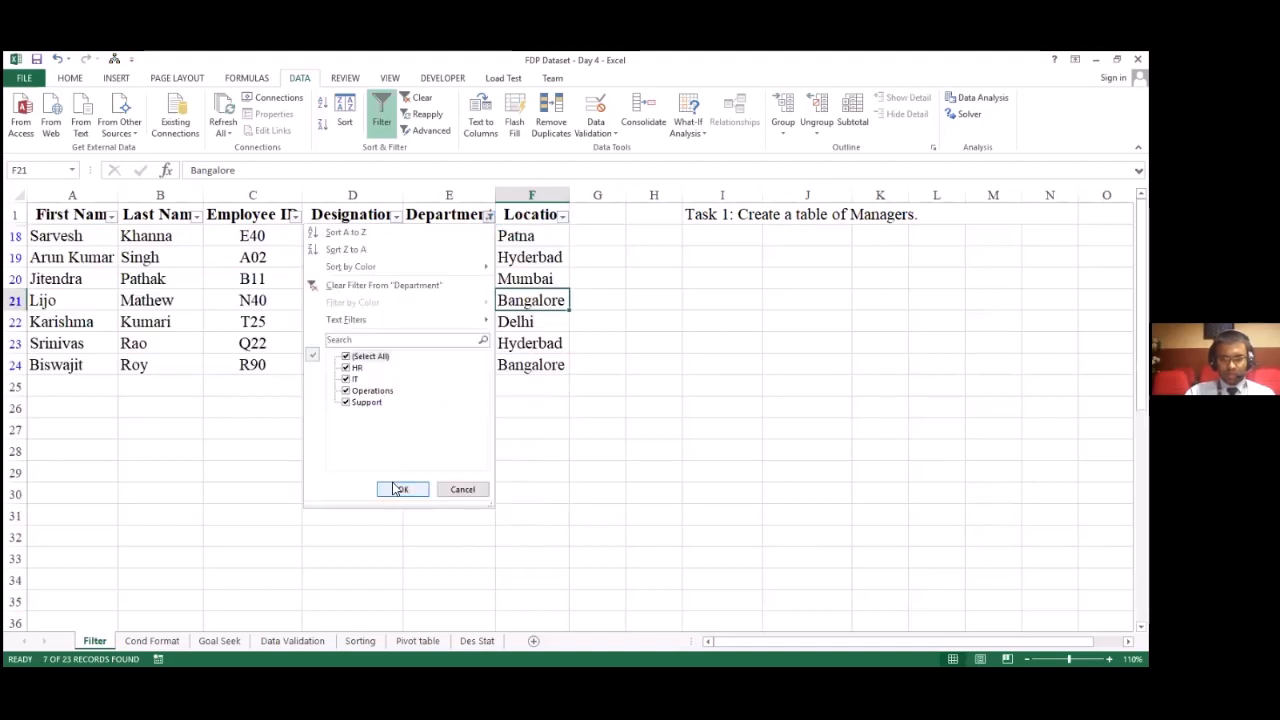
click(390, 481)
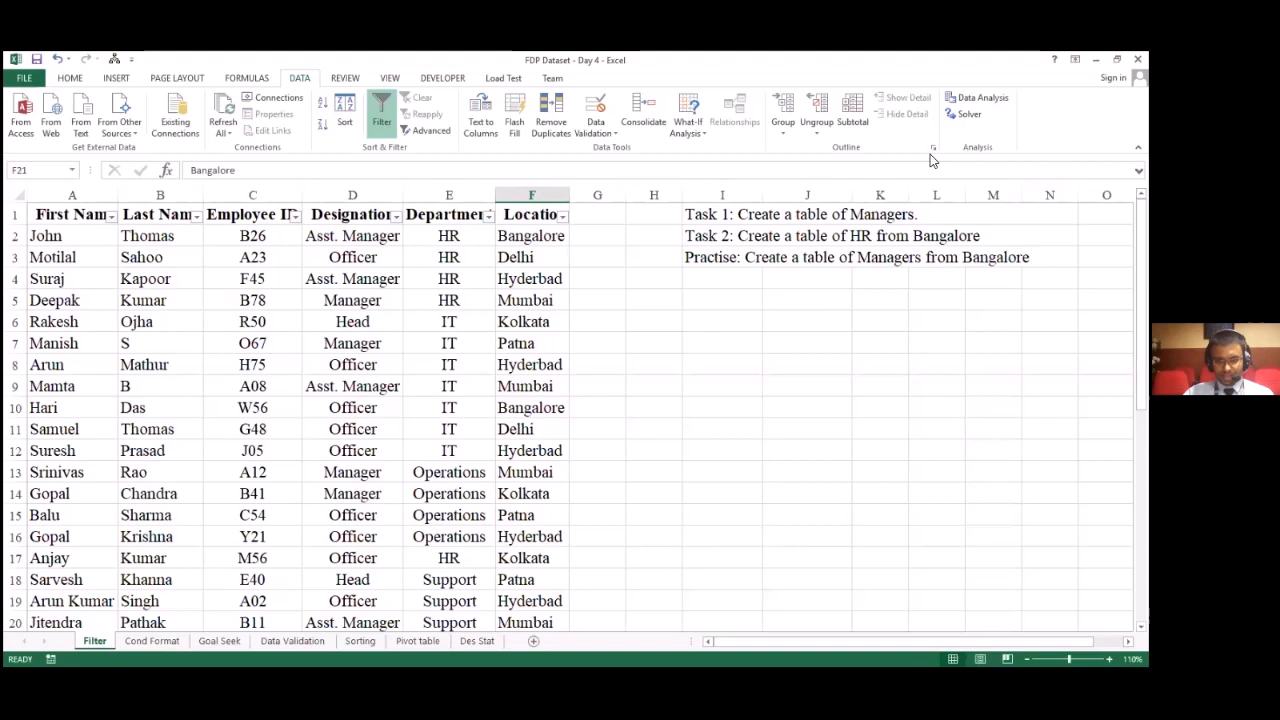
click(808, 365)
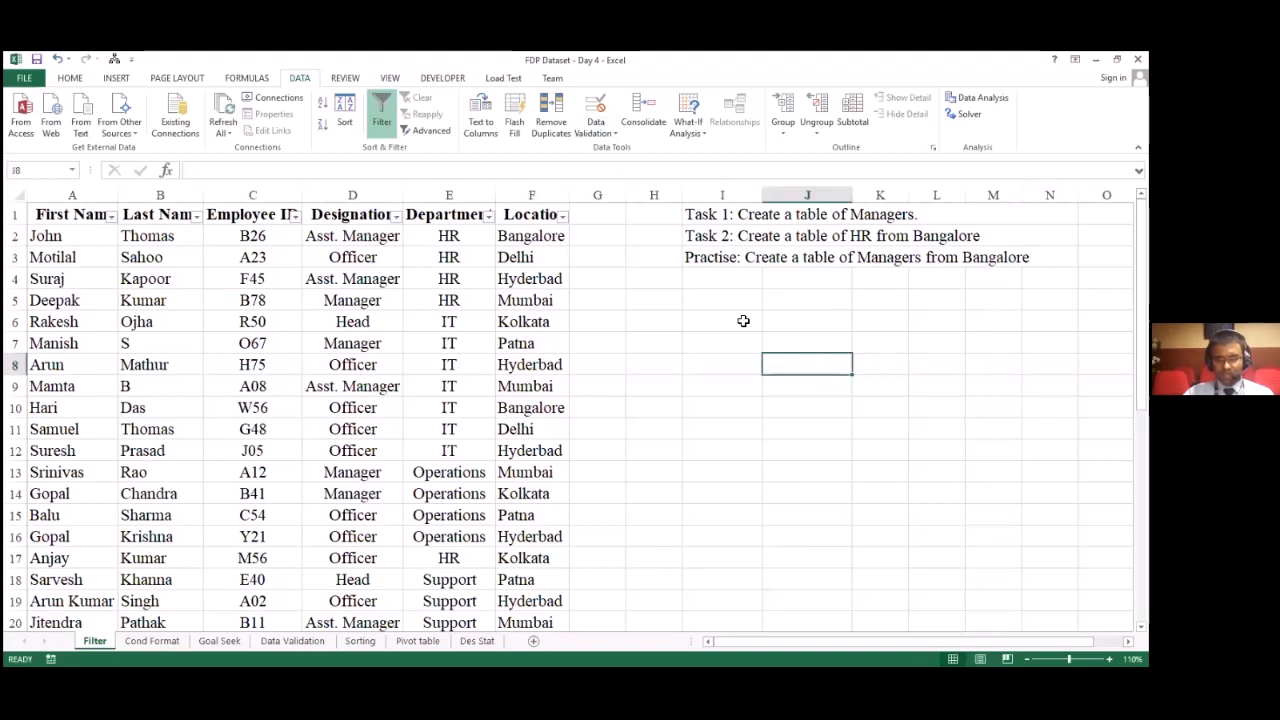
key(alt+Tab)
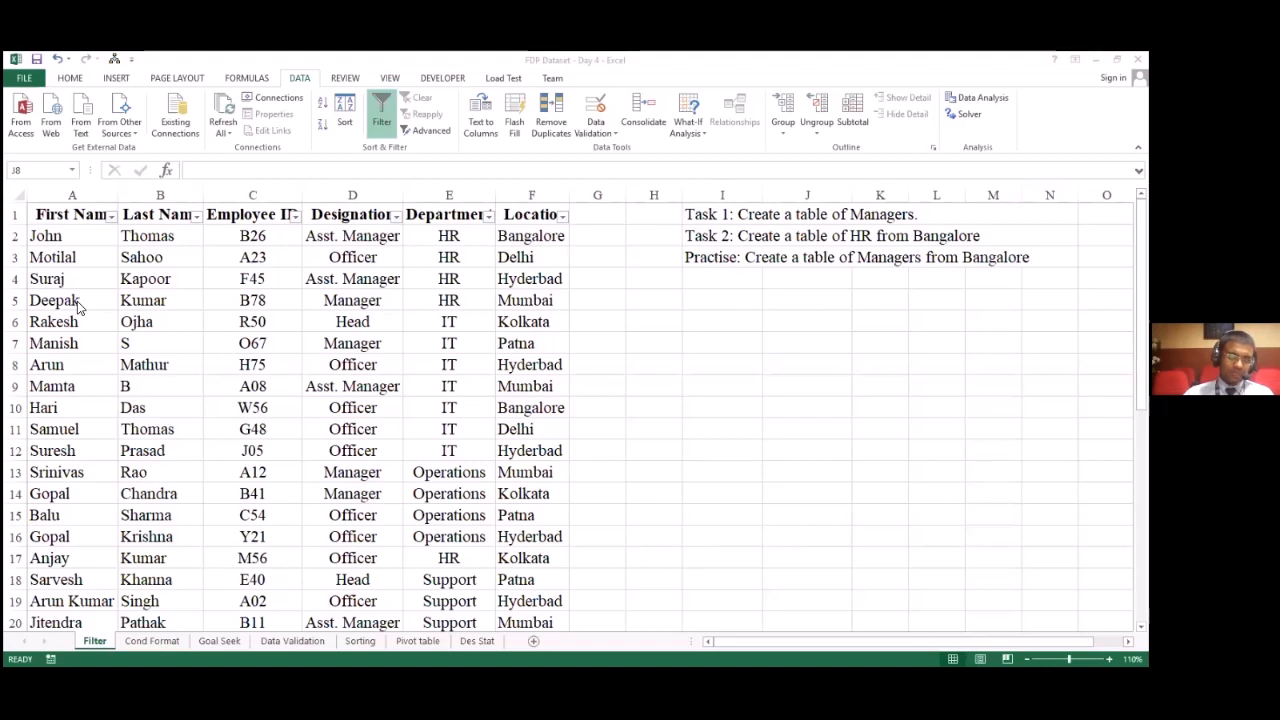
click(81, 223)
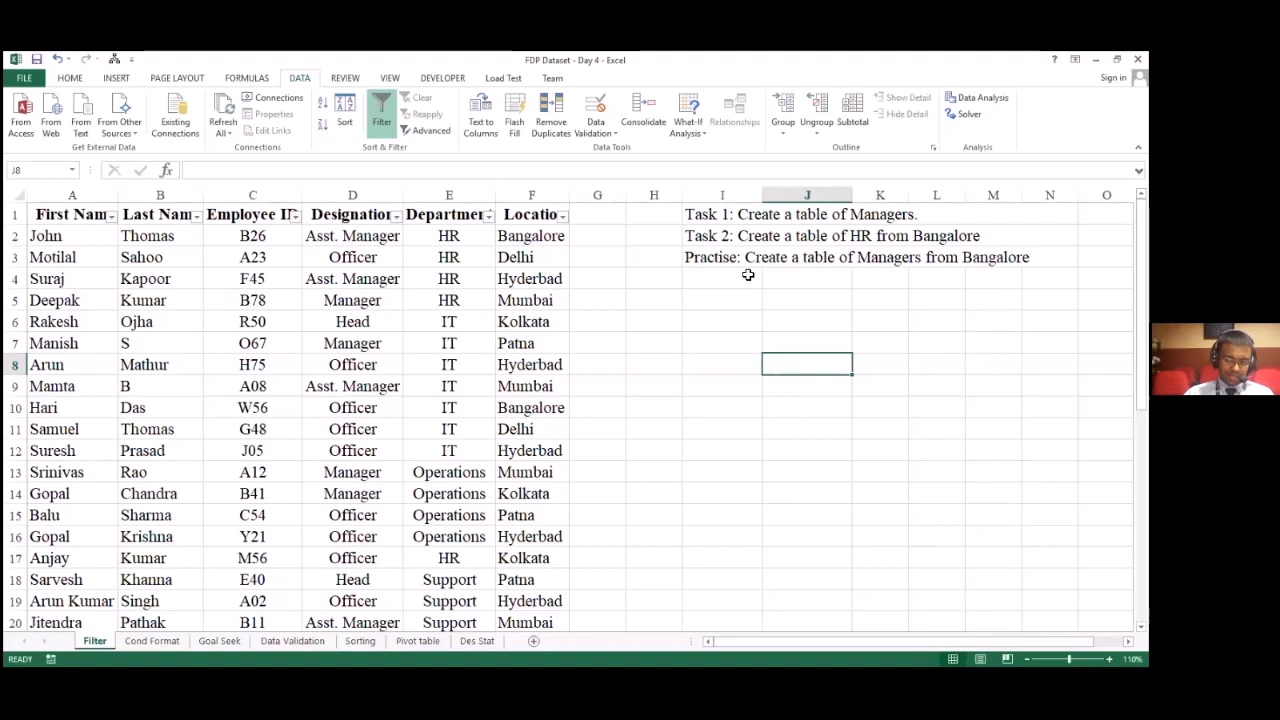
click(813, 295)
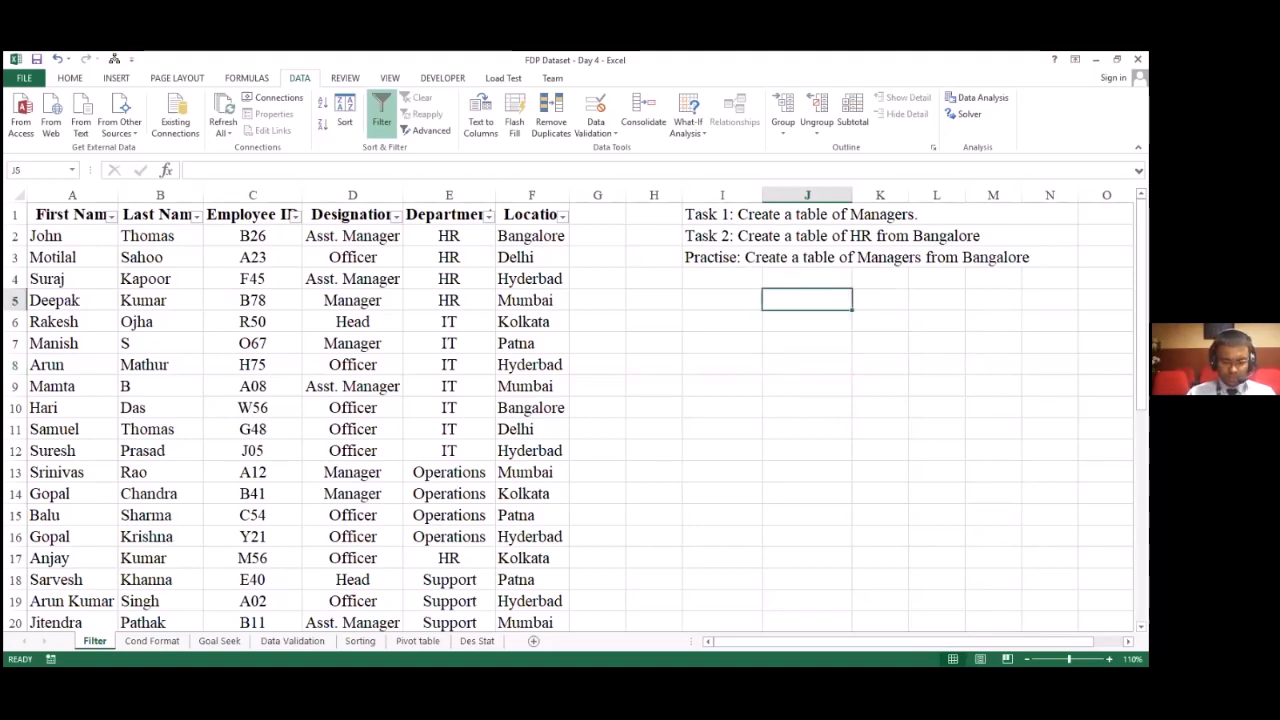
text(D)
key(Escape)
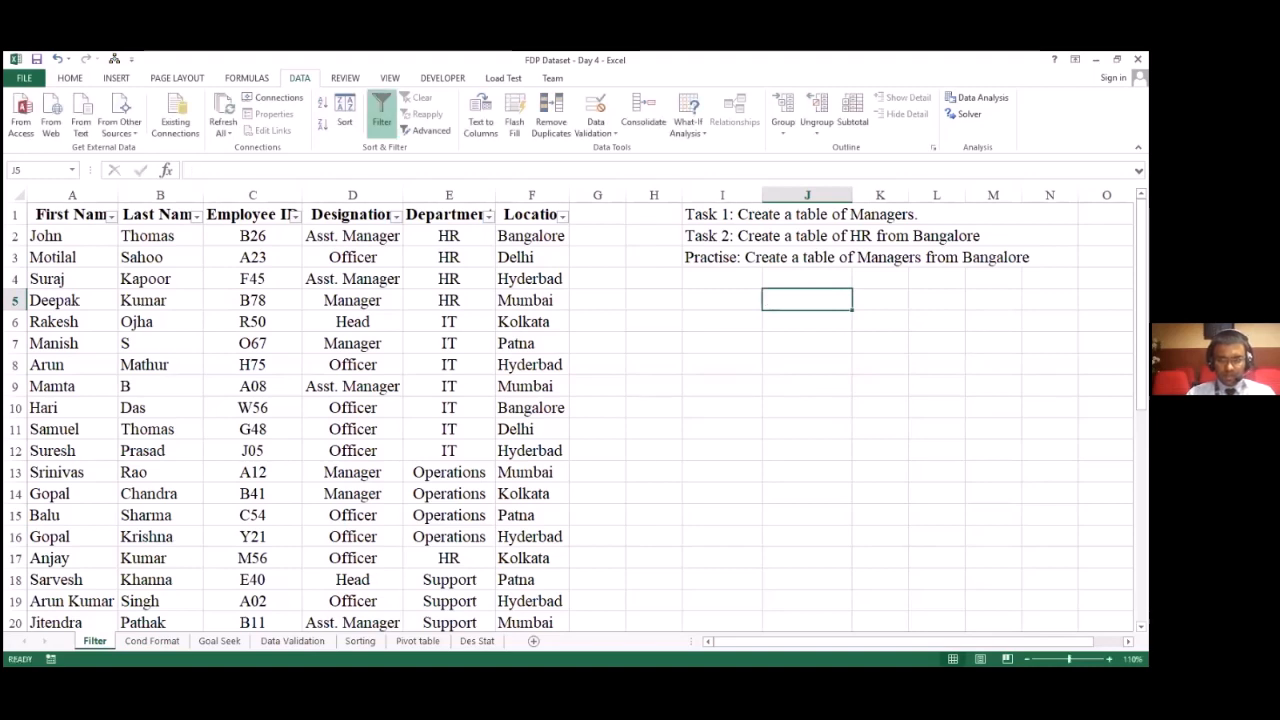
key(Up)
key(Up)
key(Up)
key(Up)
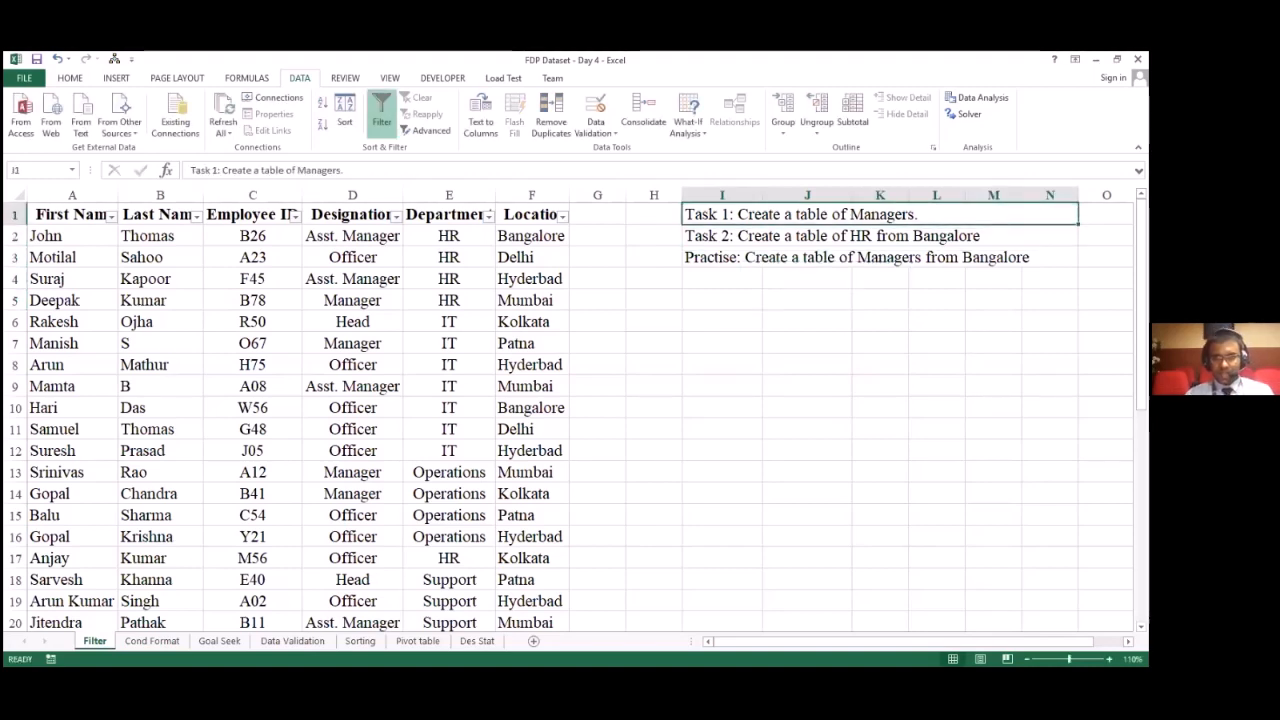
key(Down)
key(Down)
key(Down)
key(Down)
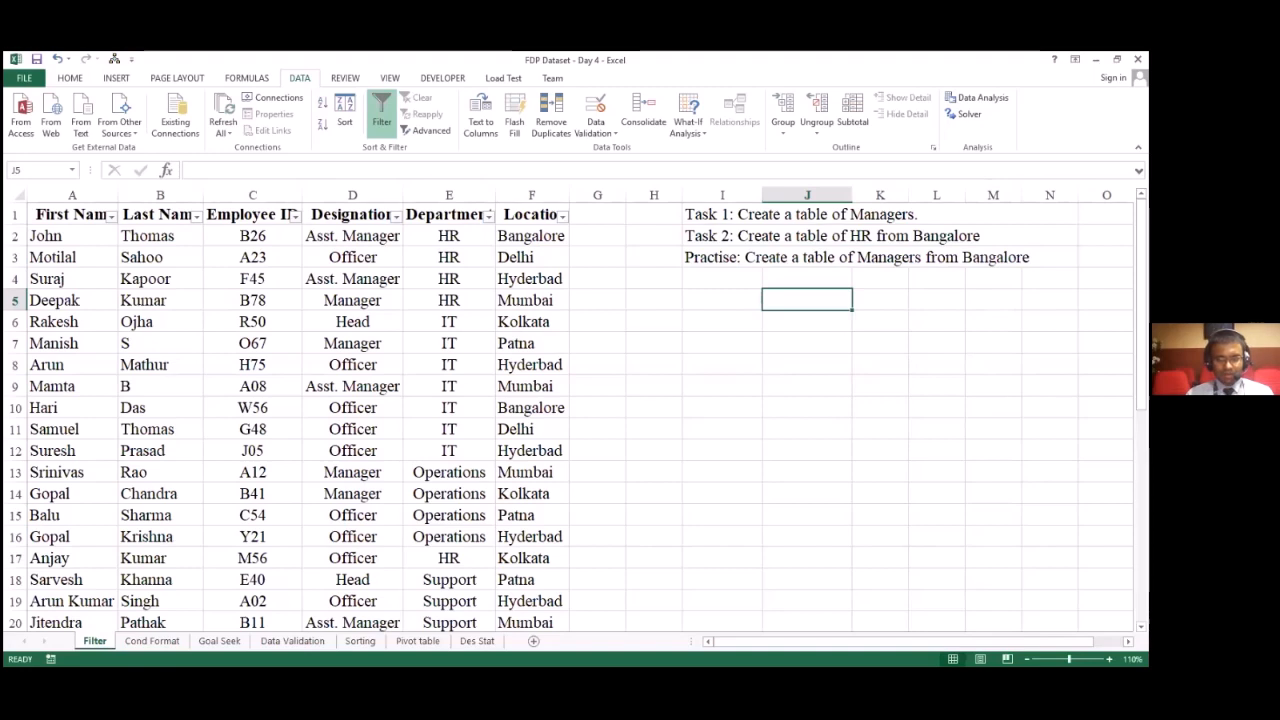
Step: Enter the heading Designation in cell J5 and the criterion Manager in J6 beneath it
text(Des)
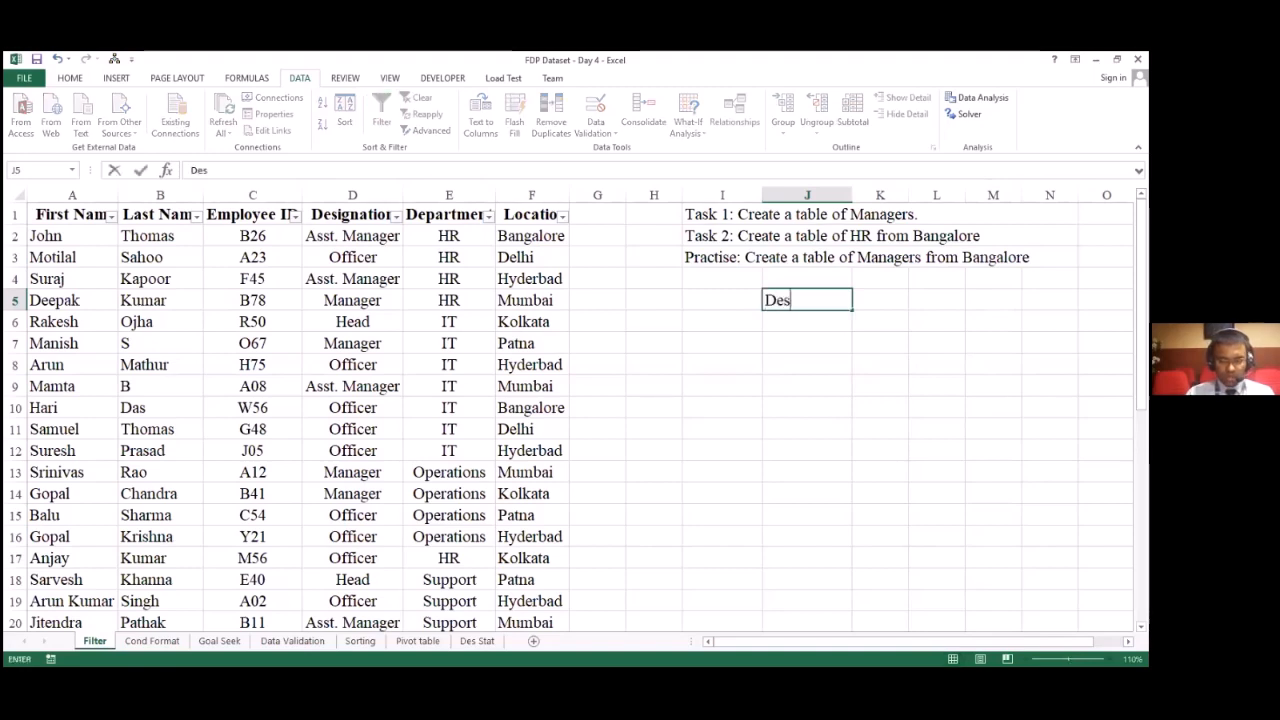
text(ignation)
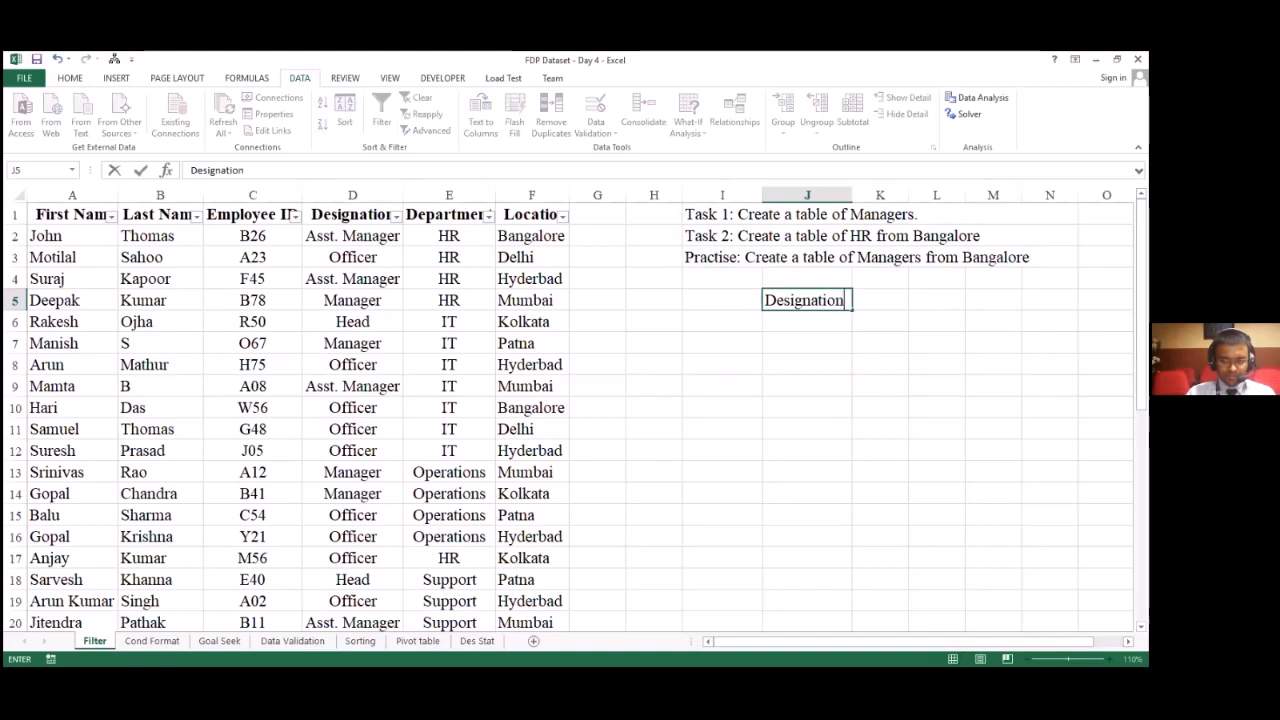
key(Return)
text(Manag)
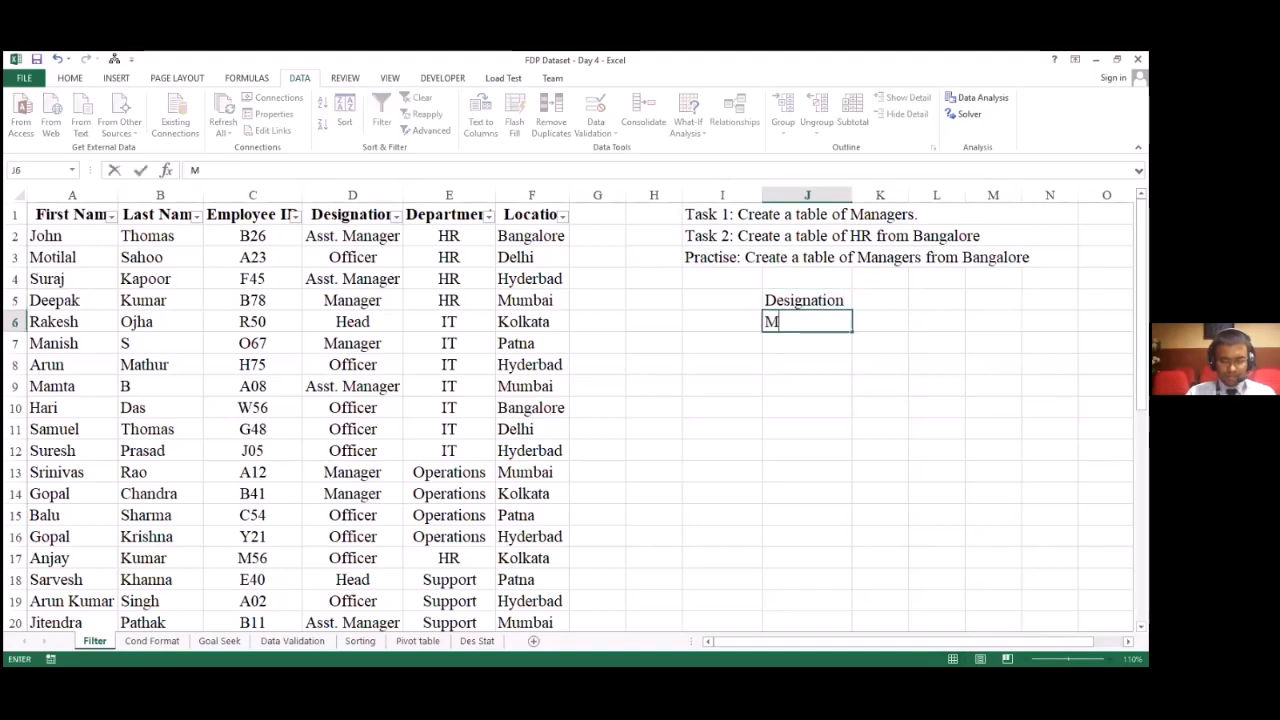
key(Return)
key(Up)
key(Up)
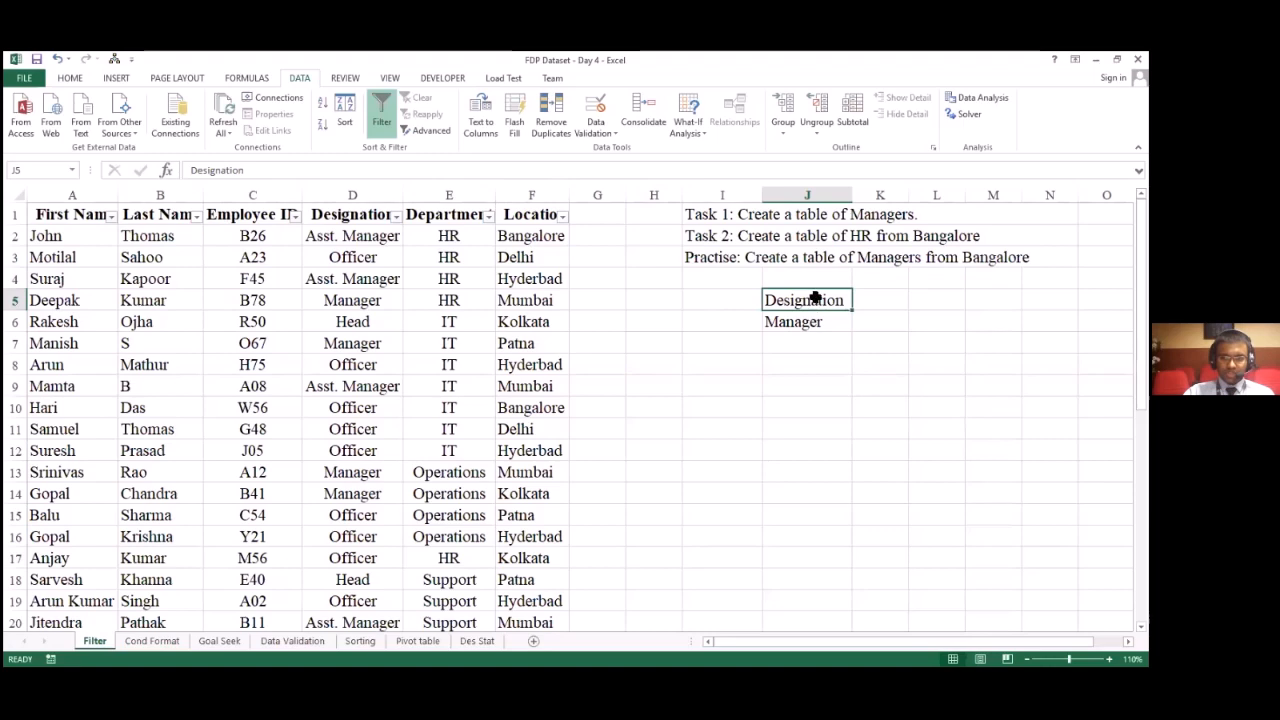
Step: Clear the contents of cells J5 and J6
key(Delete)
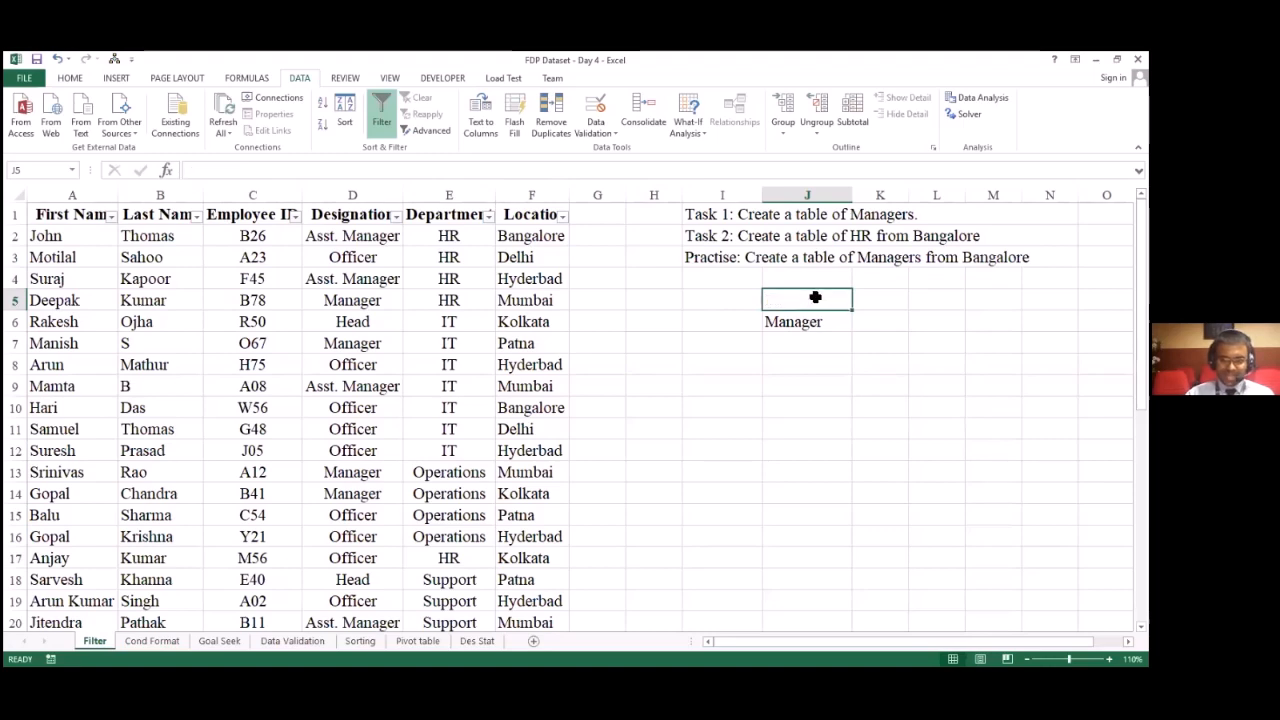
key(Down)
key(Delete)
click(815, 297)
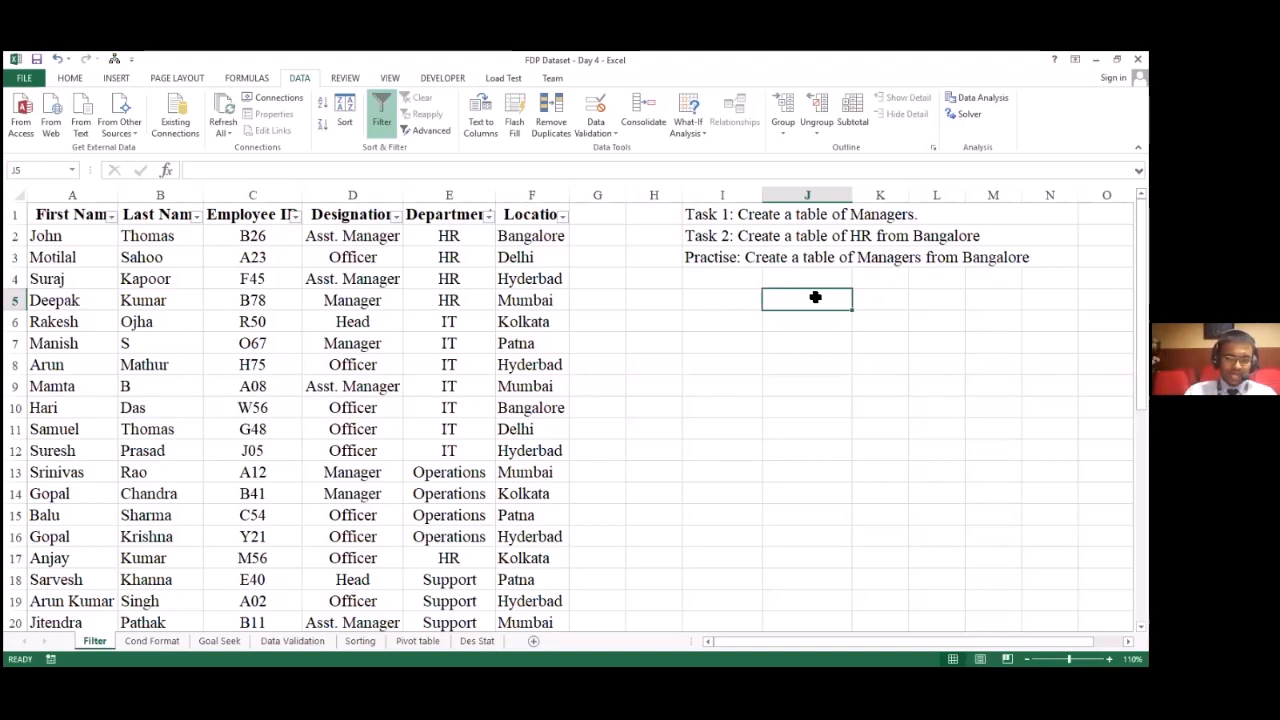
Step: Enter the criteria heading Designation in cell J5
text(Des)
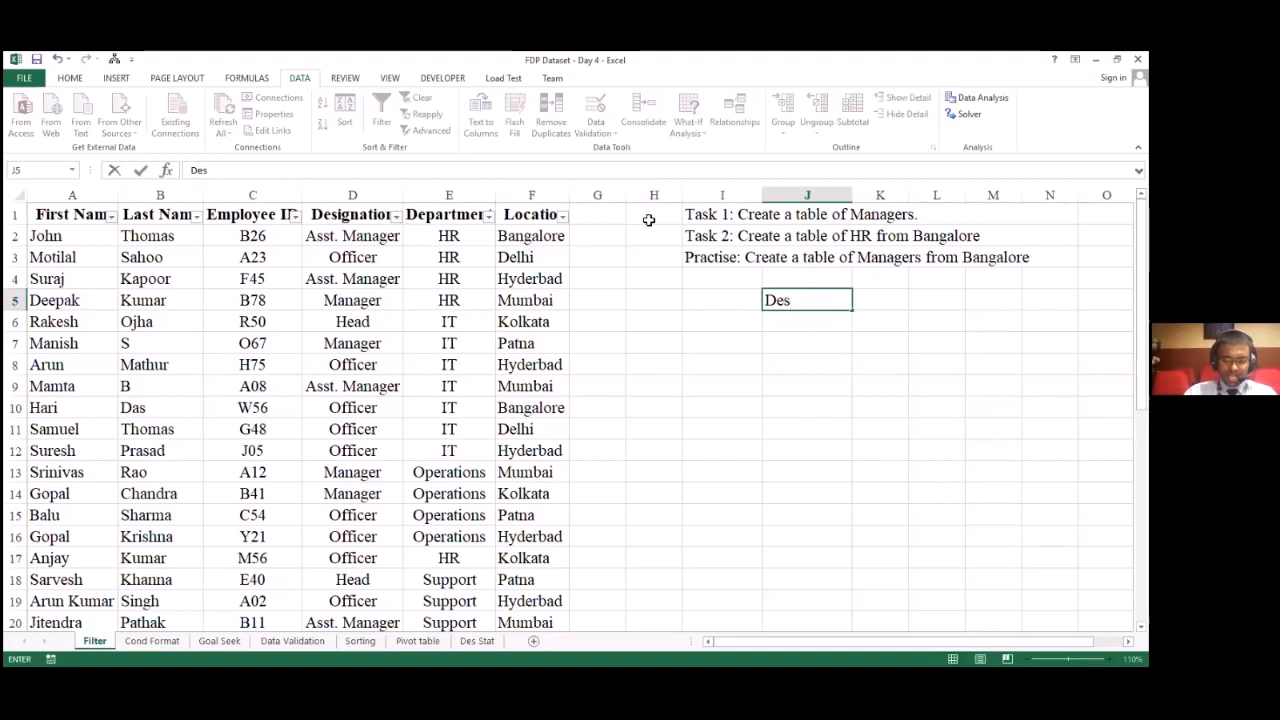
text(igna)
text(tion)
key(Return)
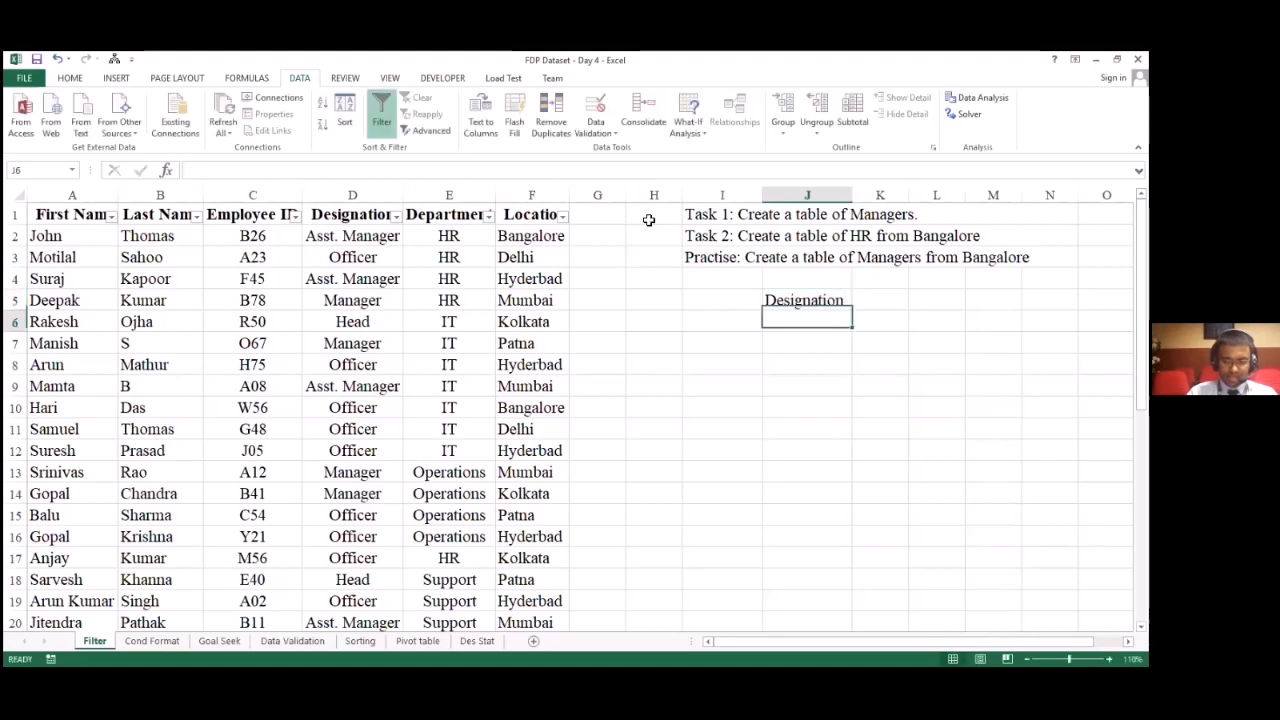
Step: Enter the criterion Manager in cell J6, directly beneath the Designation heading
key(Left)
key(Left)
key(Left)
key(Left)
key(Left)
key(Left)
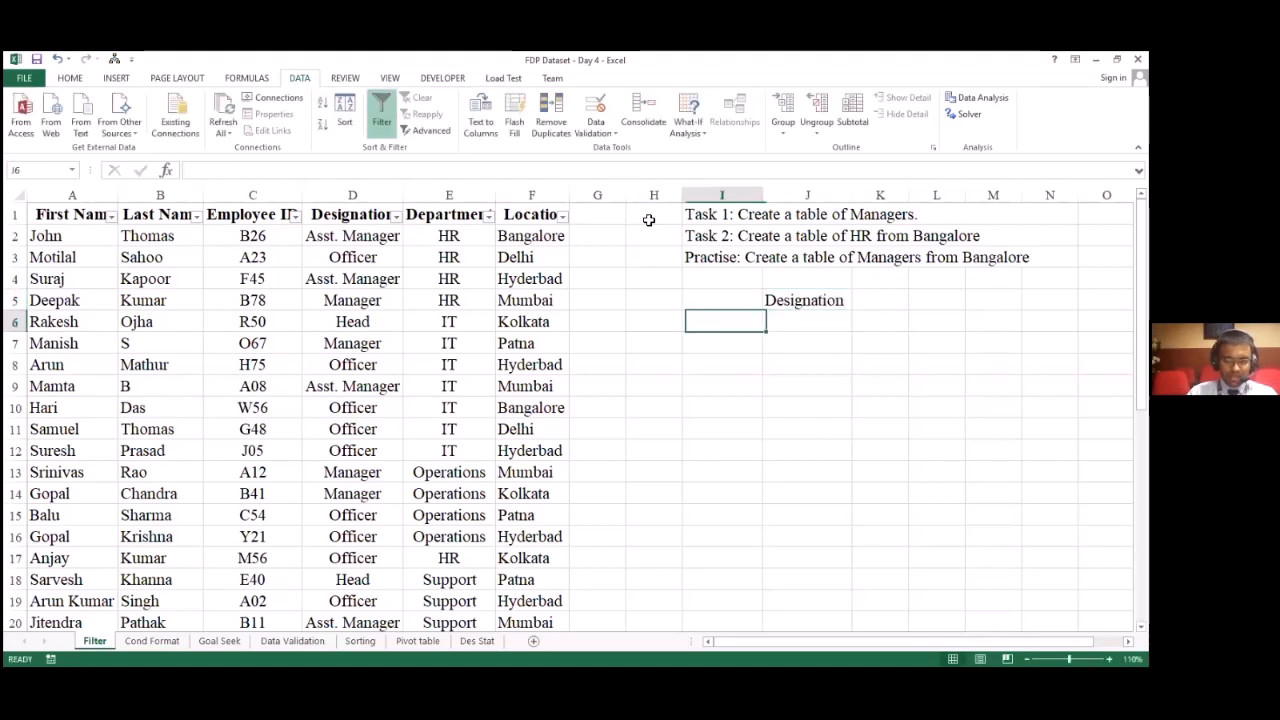
key(Right)
key(Right)
key(Right)
key(Right)
key(Right)
key(Right)
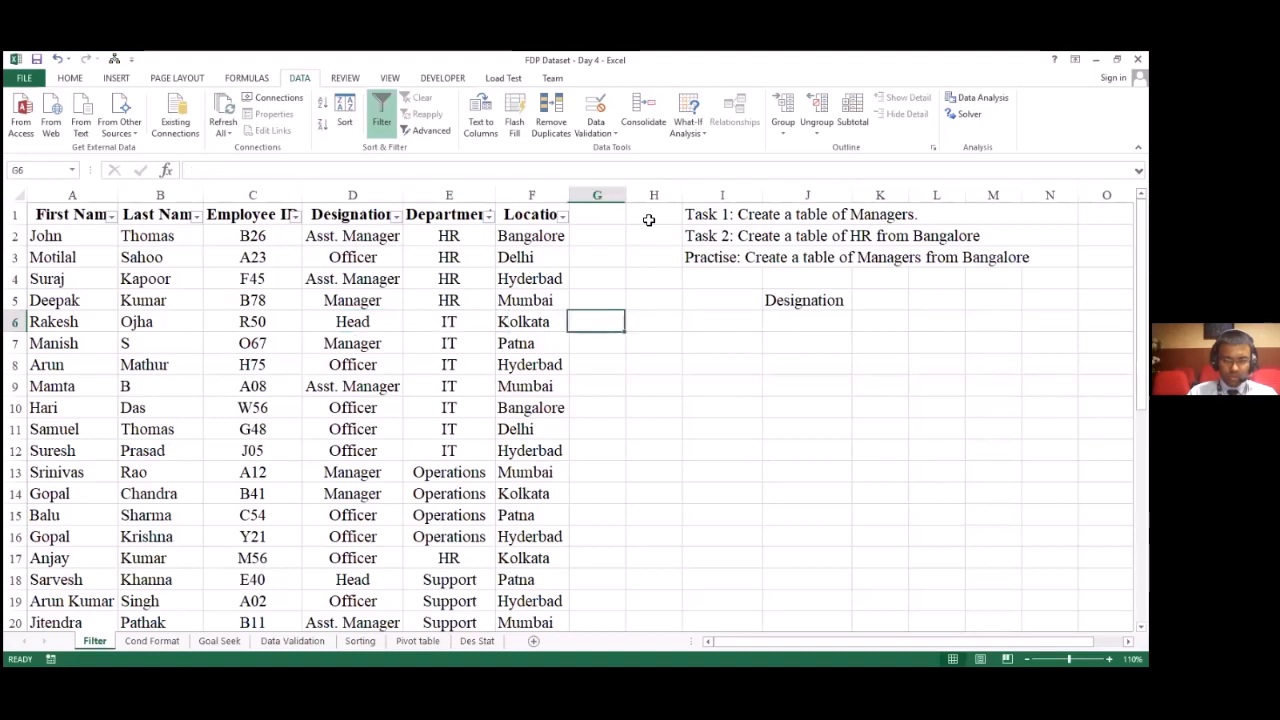
text(Ma)
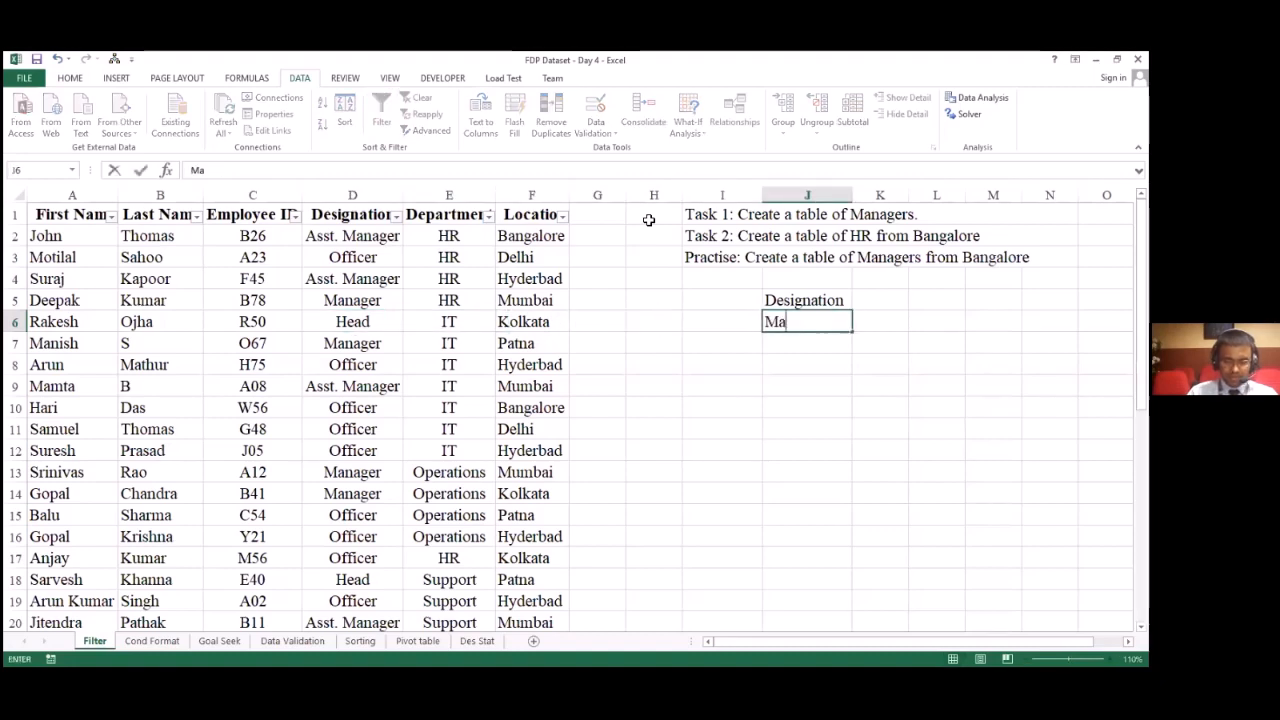
text(nager)
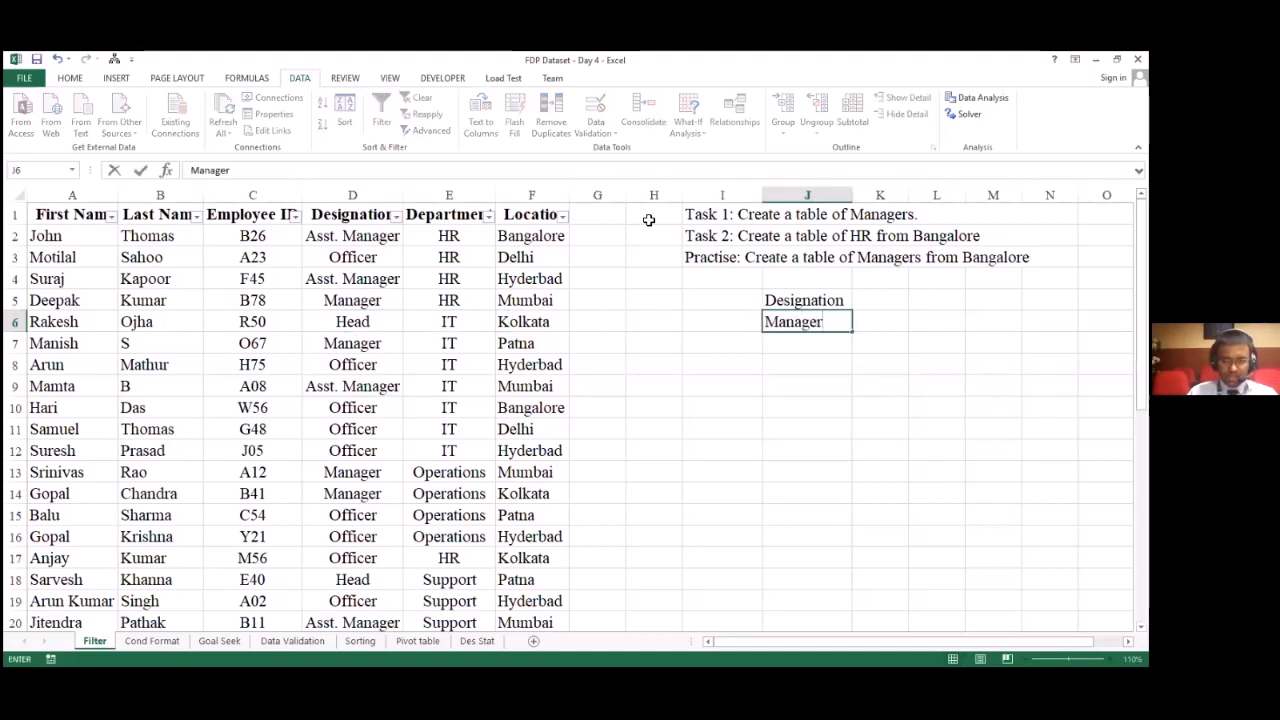
key(Return)
key(Up)
key(Up)
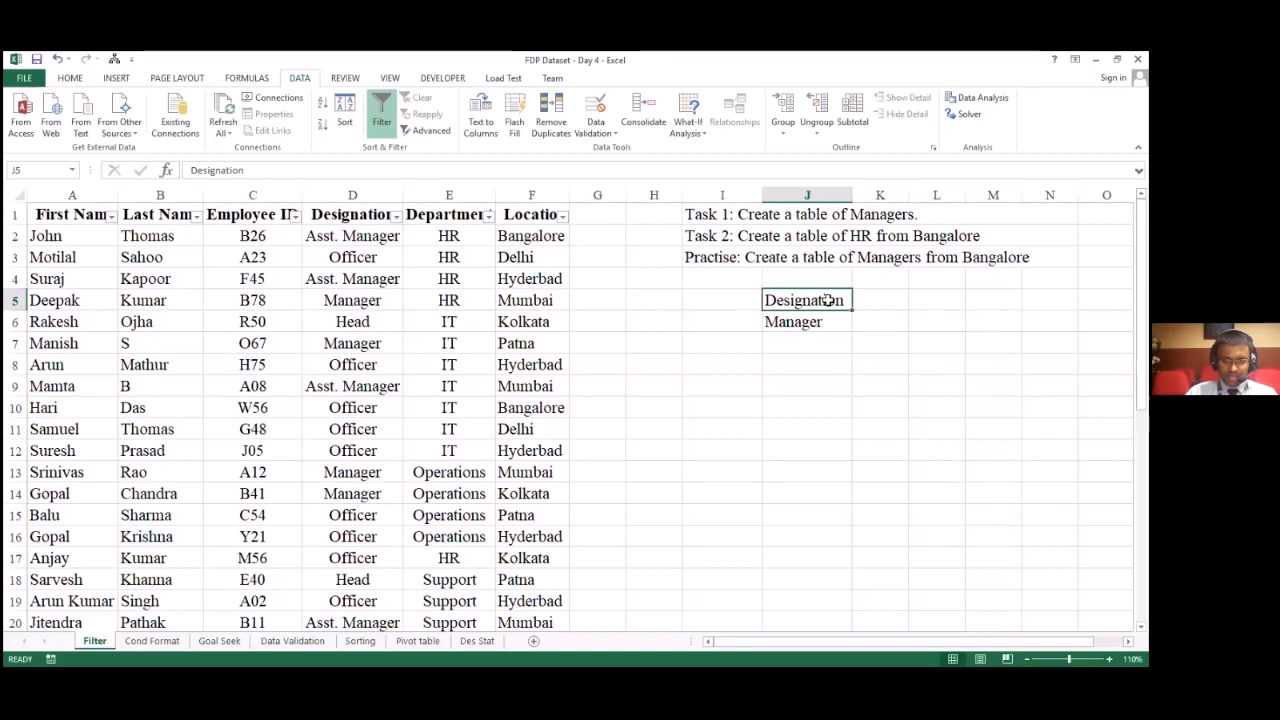
click(353, 215)
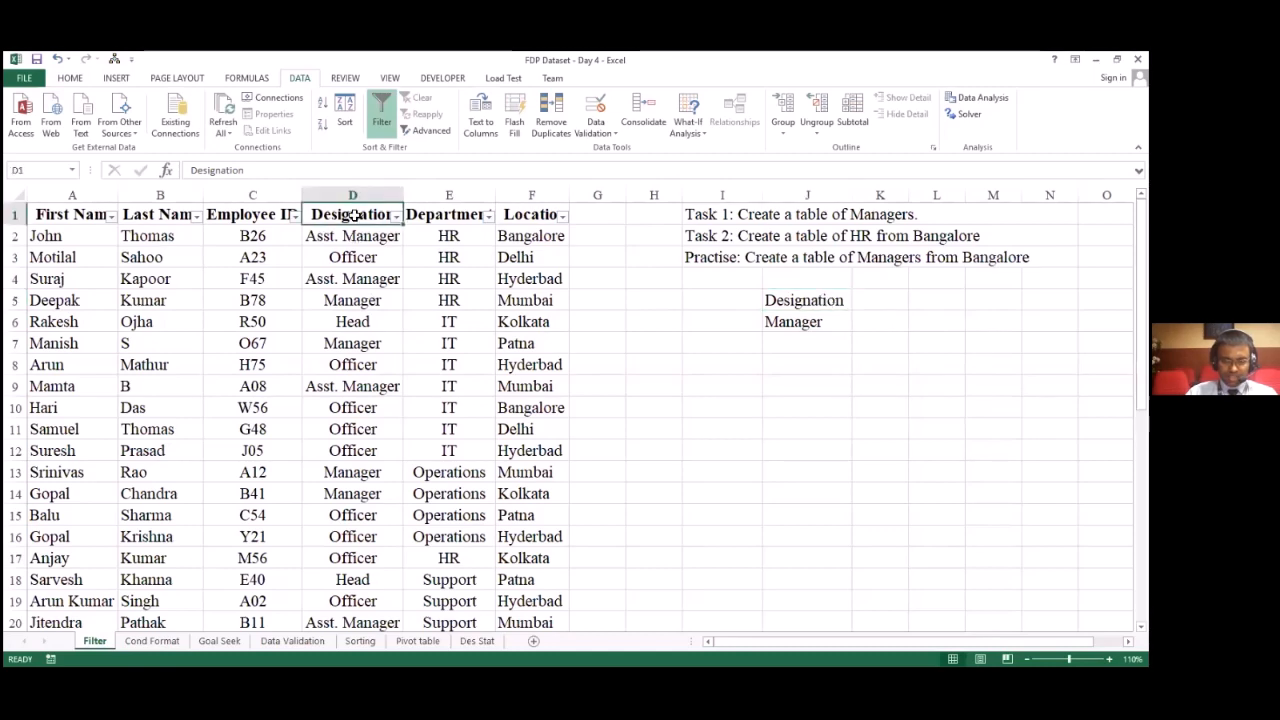
click(793, 321)
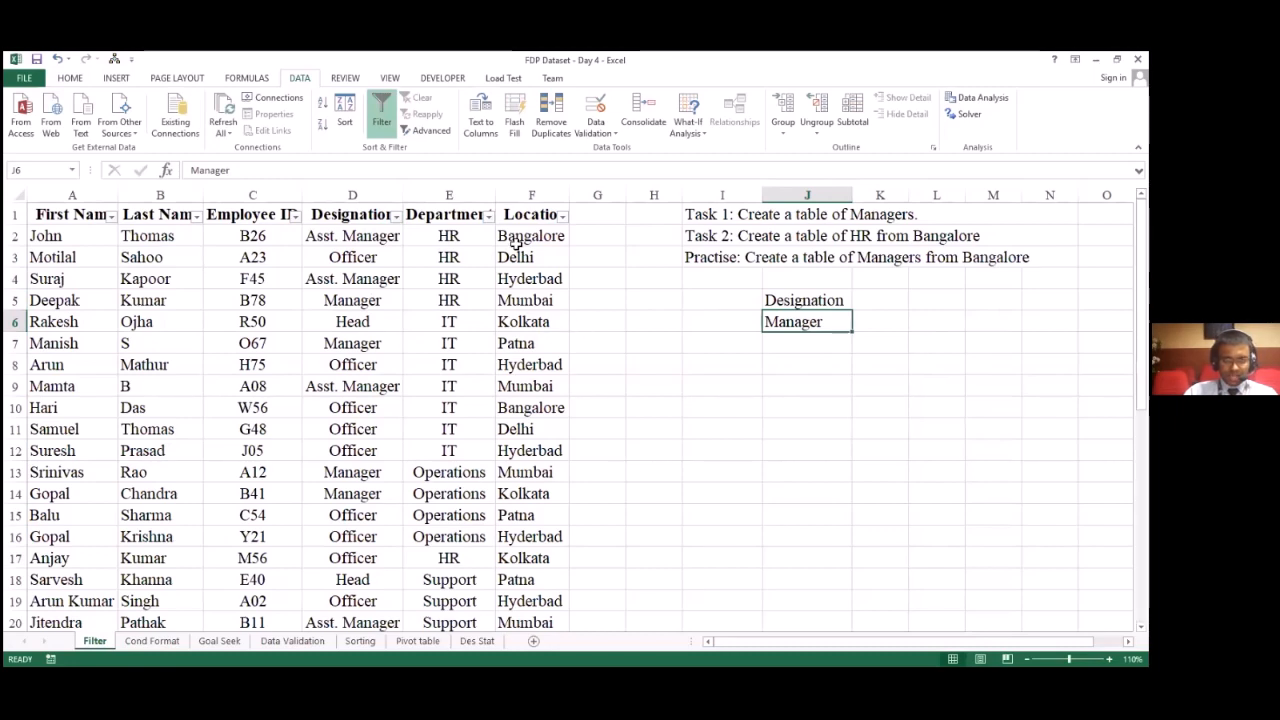
key(alt+Tab)
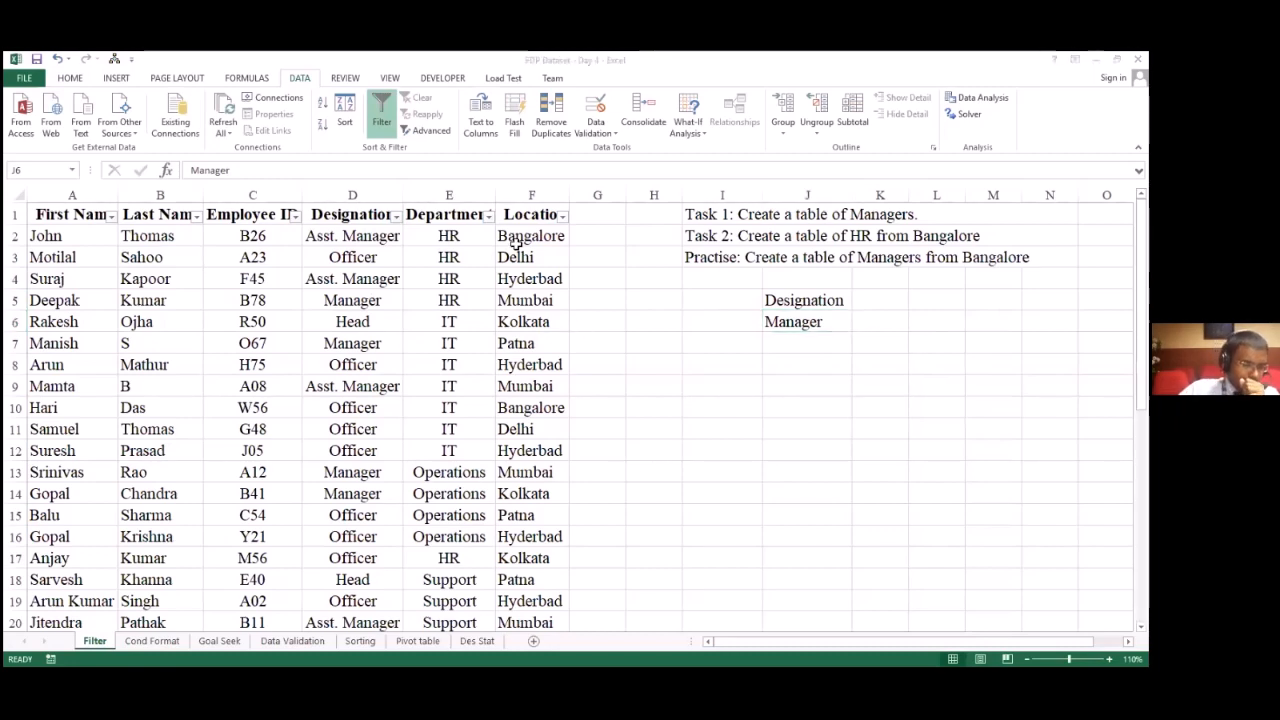
click(70, 80)
click(300, 82)
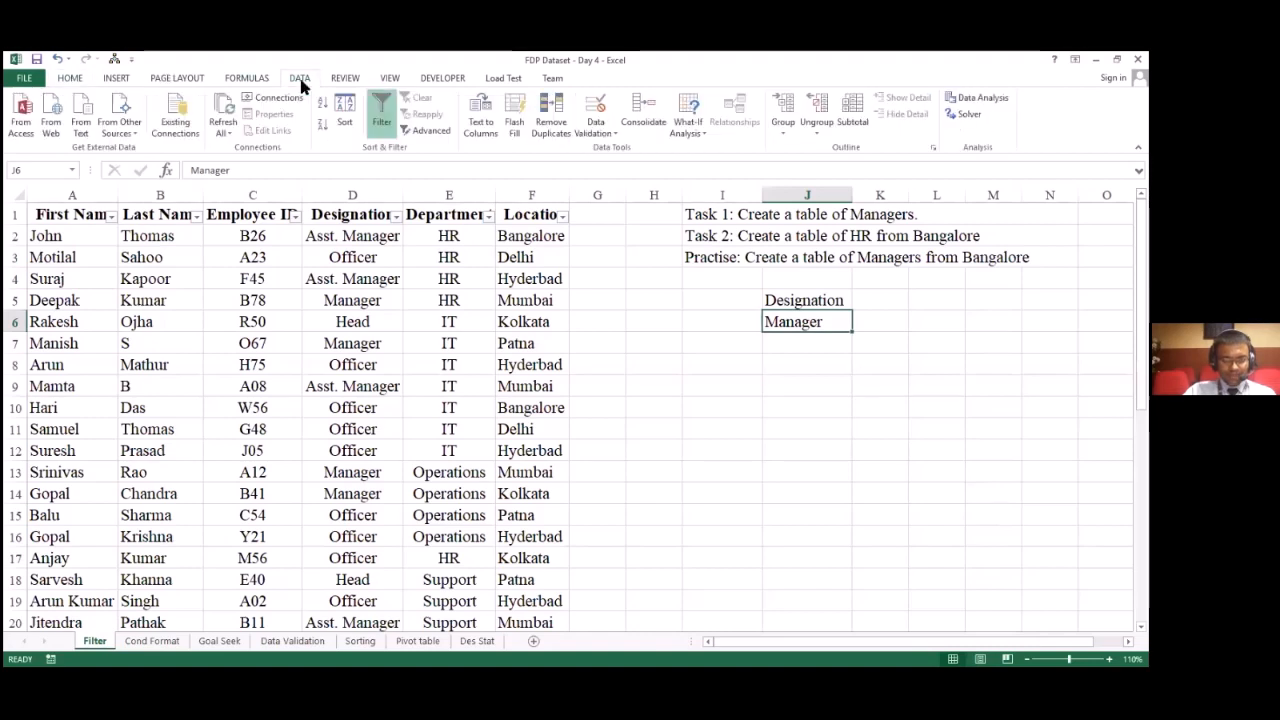
Step: Open the Advanced Filter, set it to copy to another location, and clear the old list, criteria and copy-to ranges
click(429, 131)
key(BackSpace)
scroll(641, 307, down, 3)
key(Tab)
key(BackSpace)
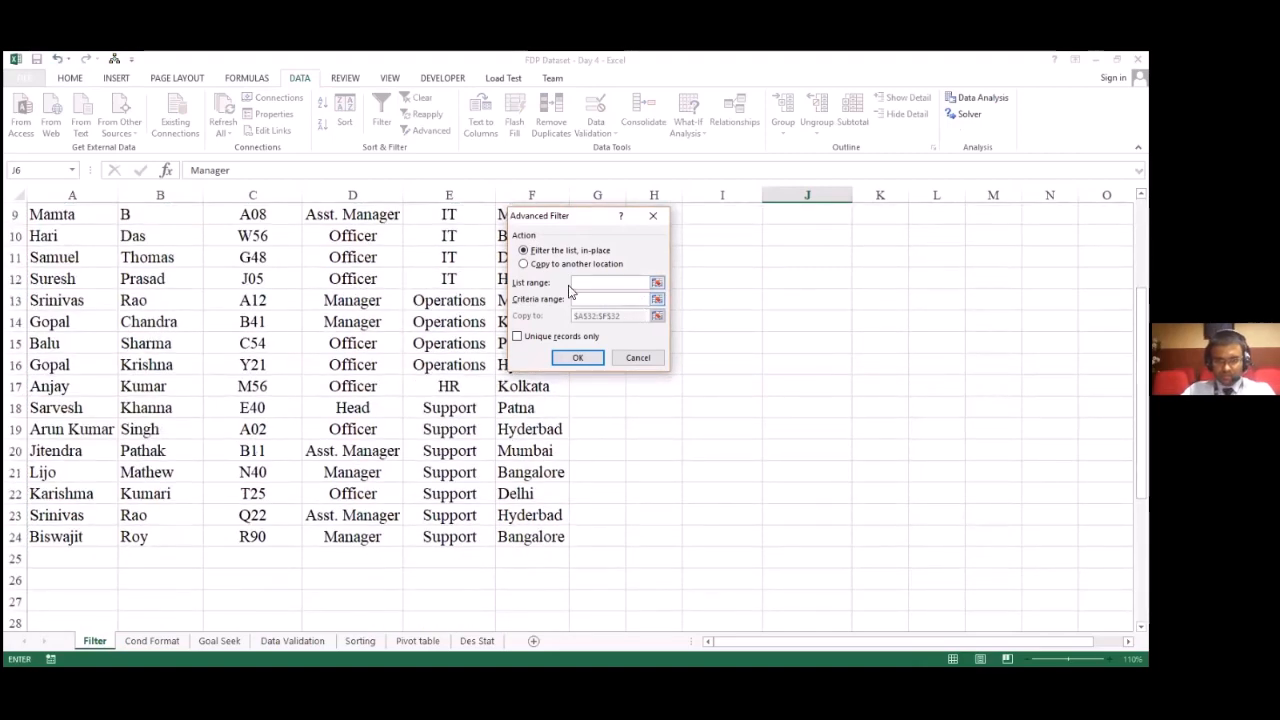
scroll(596, 268, up, 3)
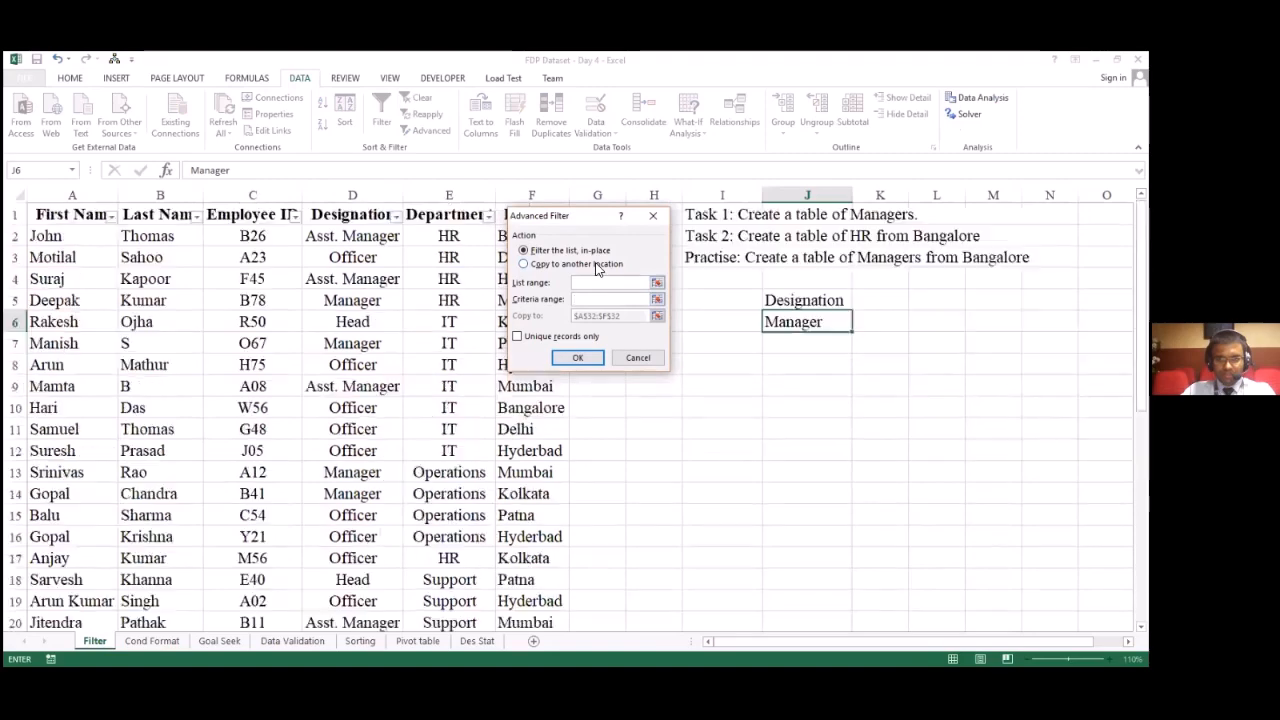
click(535, 265)
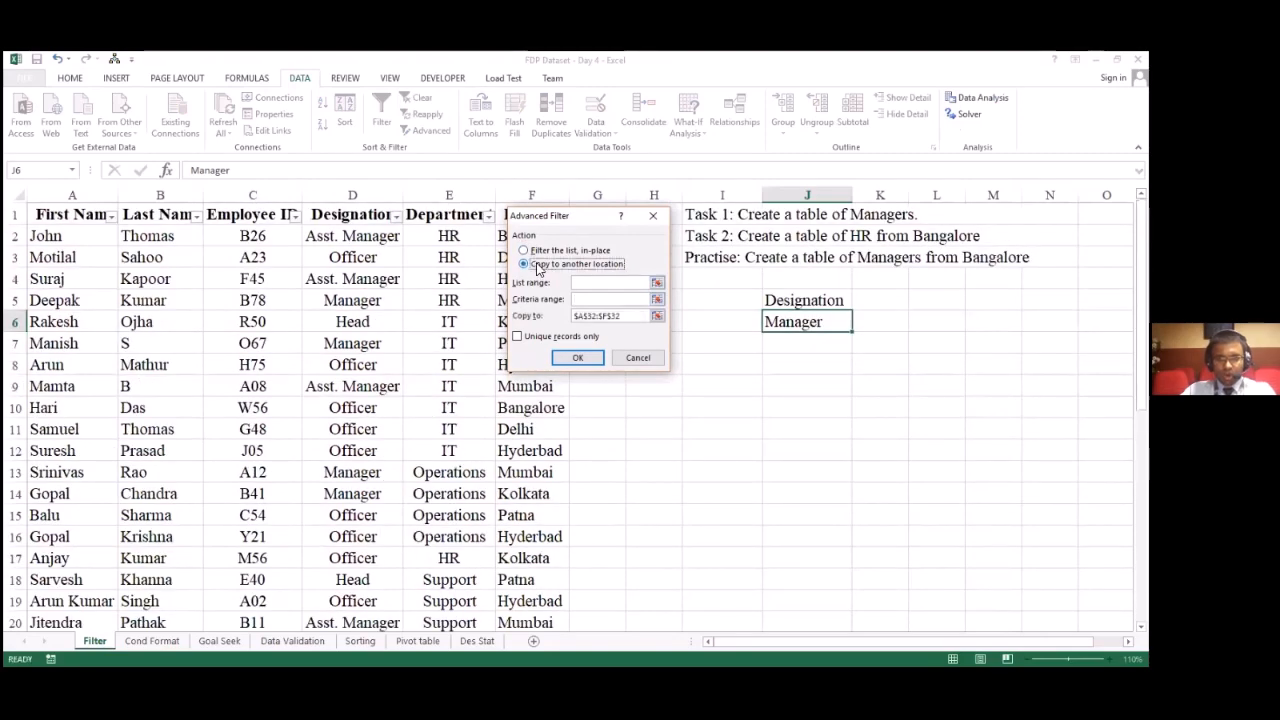
drag(624, 316, 486, 292)
key(BackSpace)
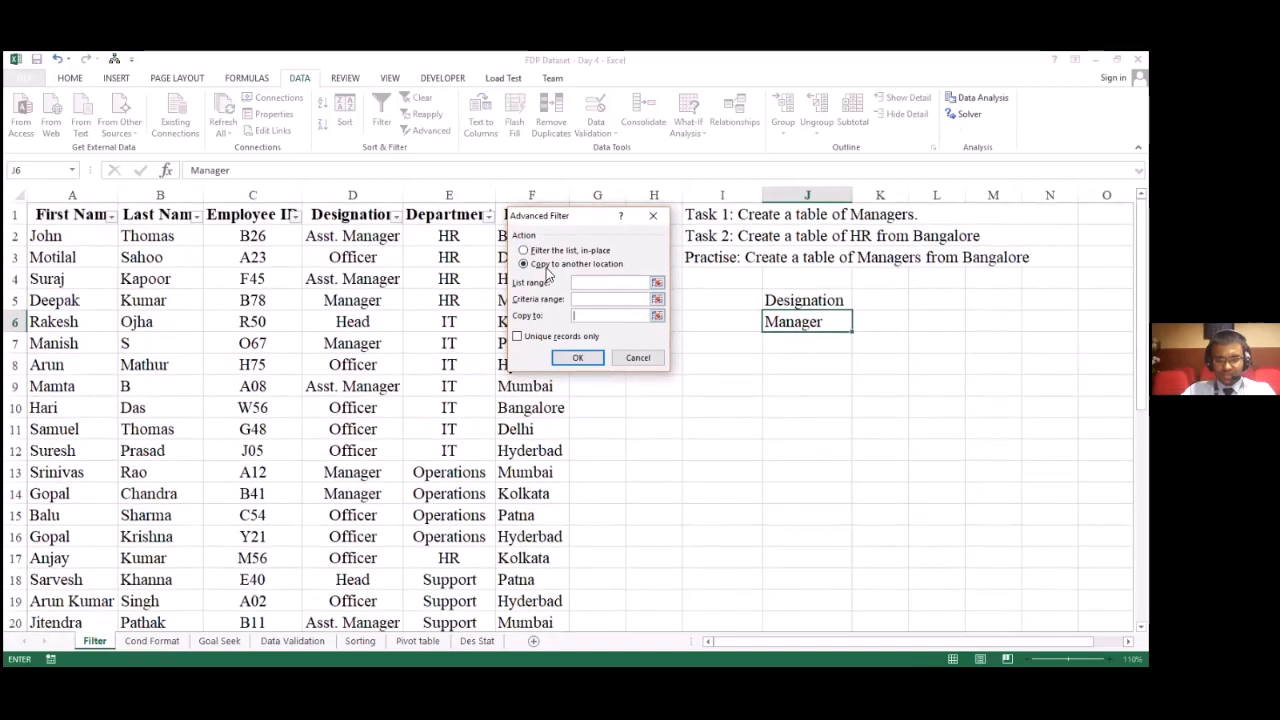
Step: Set the Advanced Filter's list range to the whole employee dataset, A1:F24, including its headers
click(597, 281)
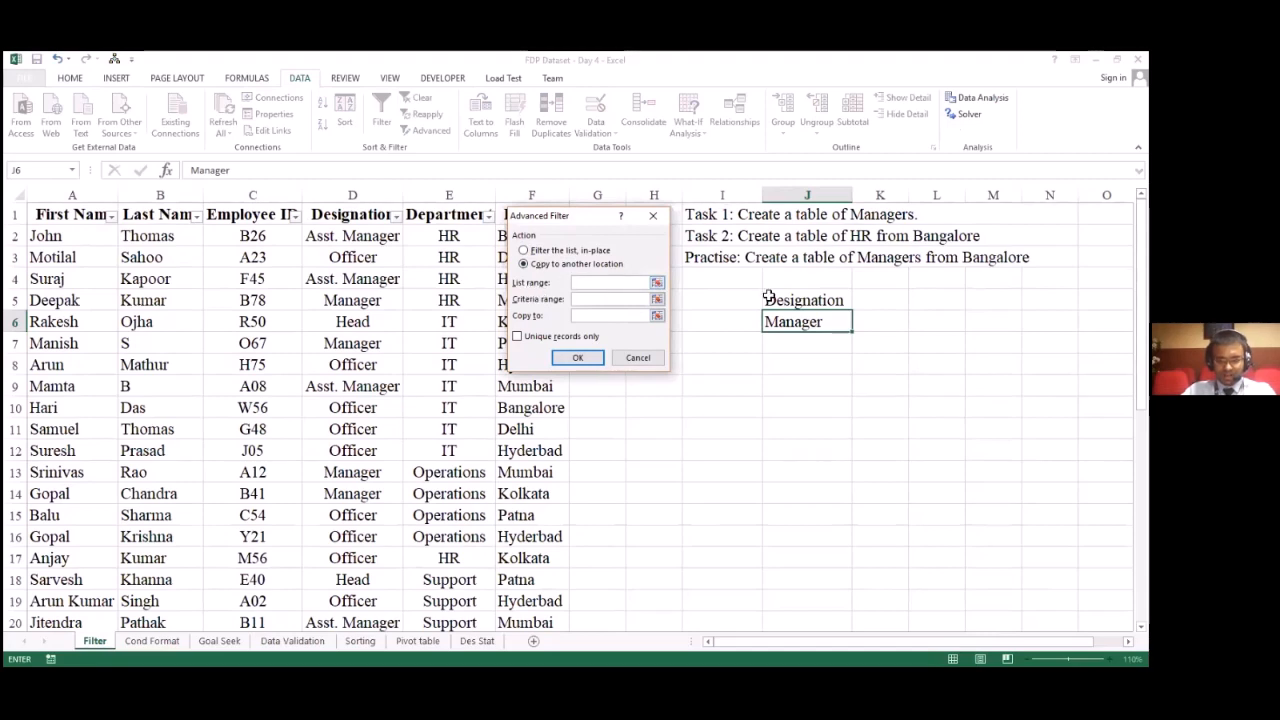
click(656, 288)
click(103, 218)
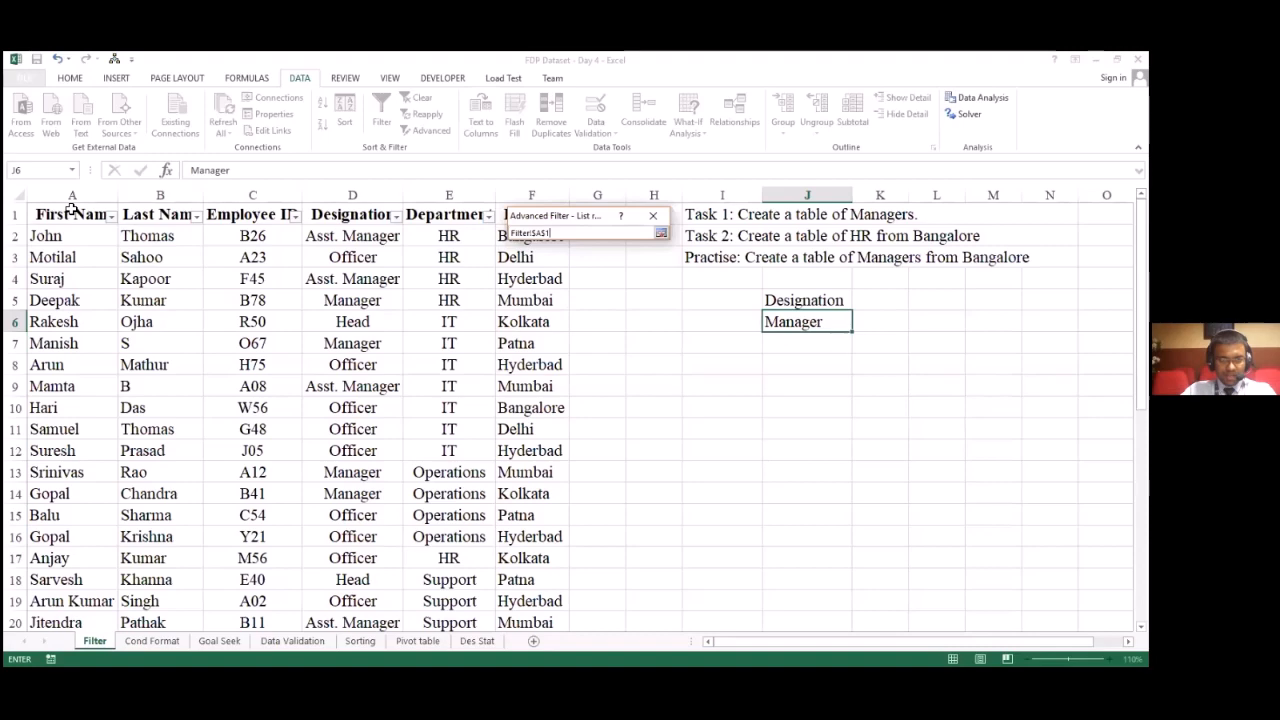
drag(104, 218, 564, 479)
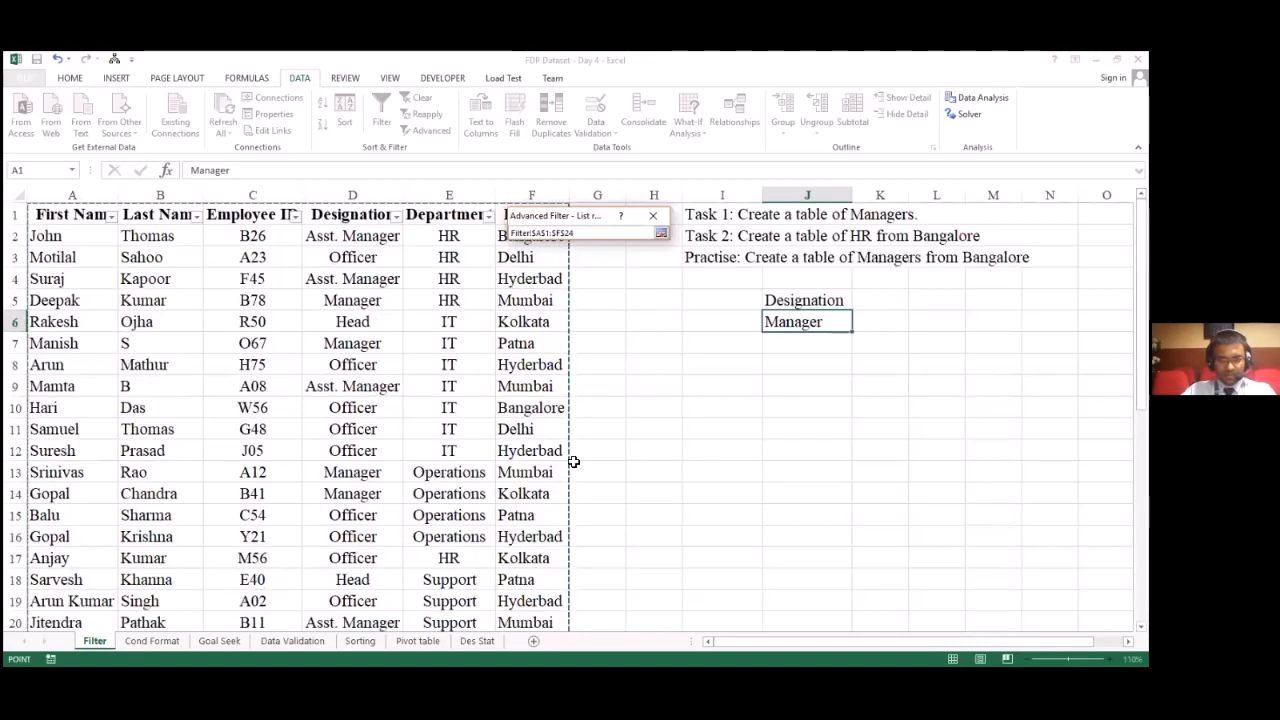
click(661, 234)
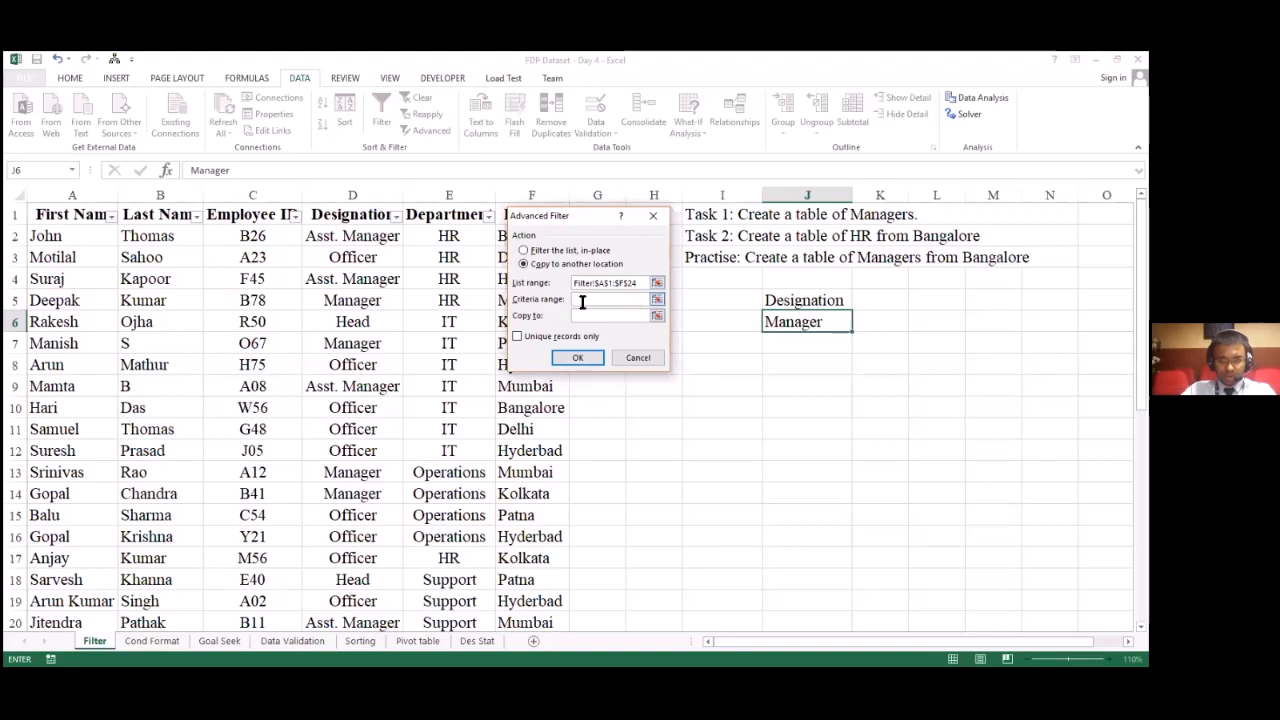
Step: Set the Advanced Filter's criteria range to cells J5:J6, covering the Designation heading and Manager
click(624, 300)
click(658, 301)
click(787, 305)
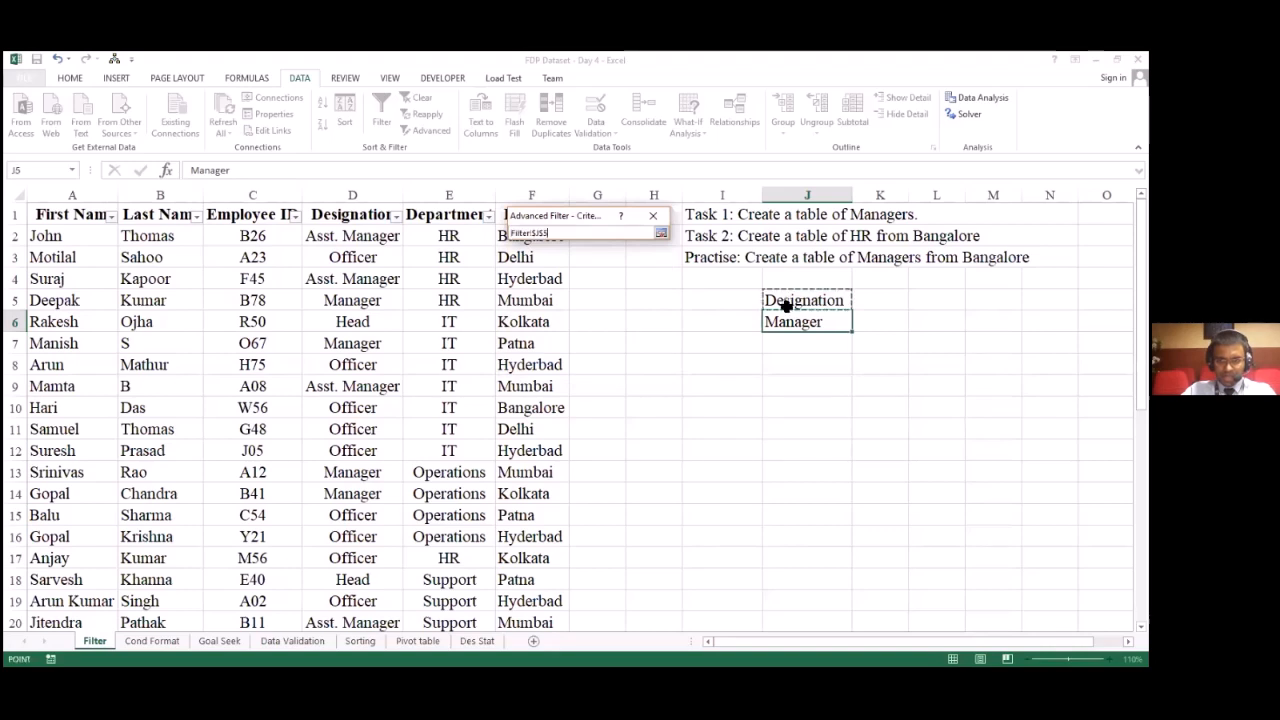
drag(787, 305, 787, 321)
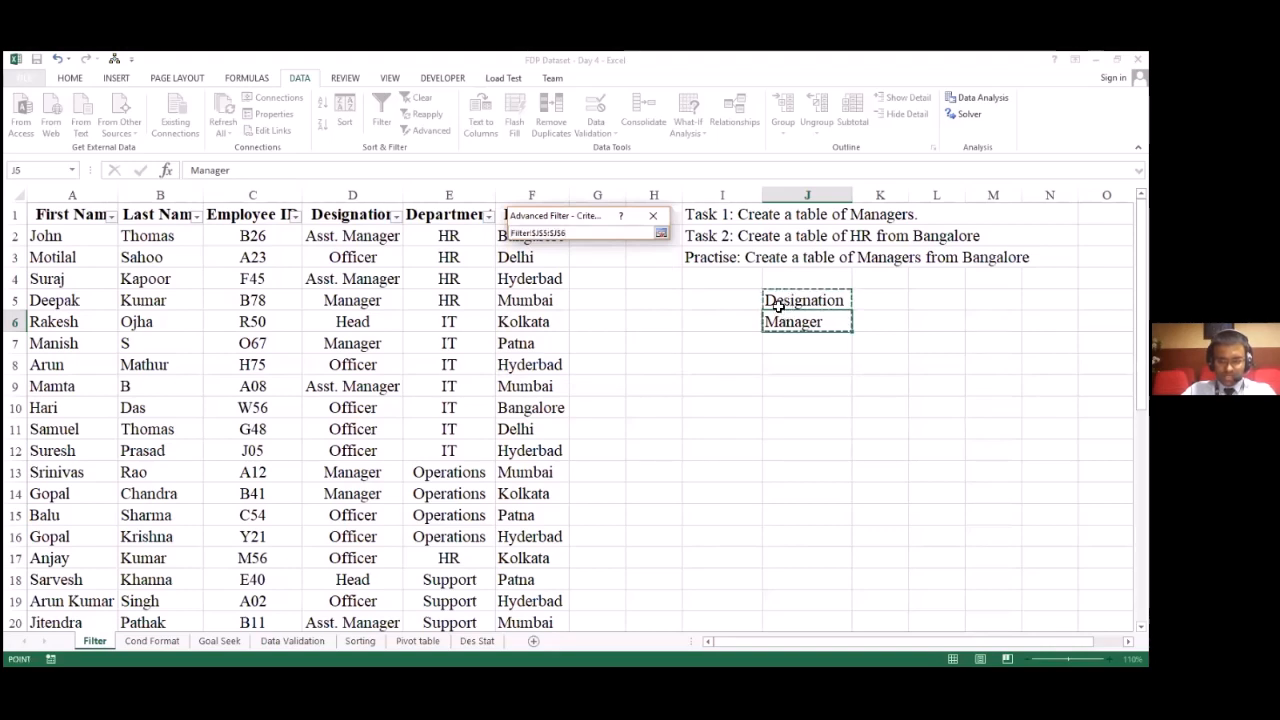
click(660, 234)
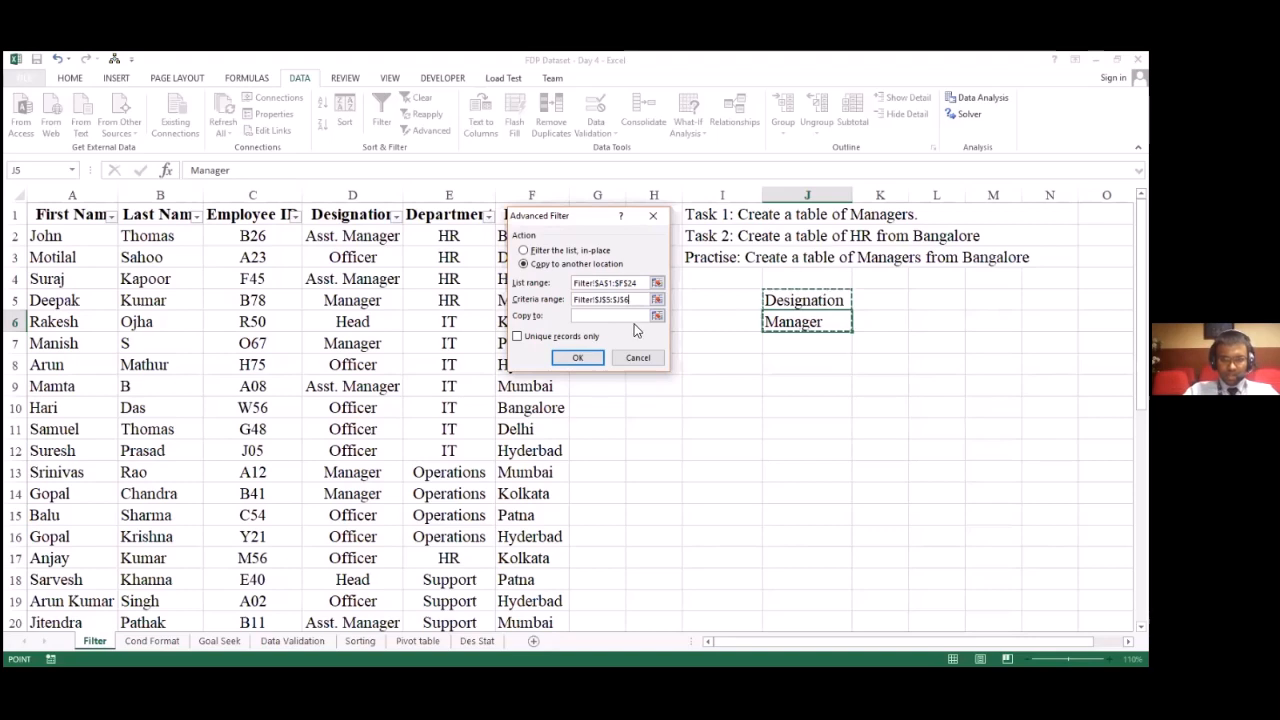
Step: Set the copy-to destination to cell I11 and run the Advanced Filter to extract the Managers table
click(656, 316)
click(722, 428)
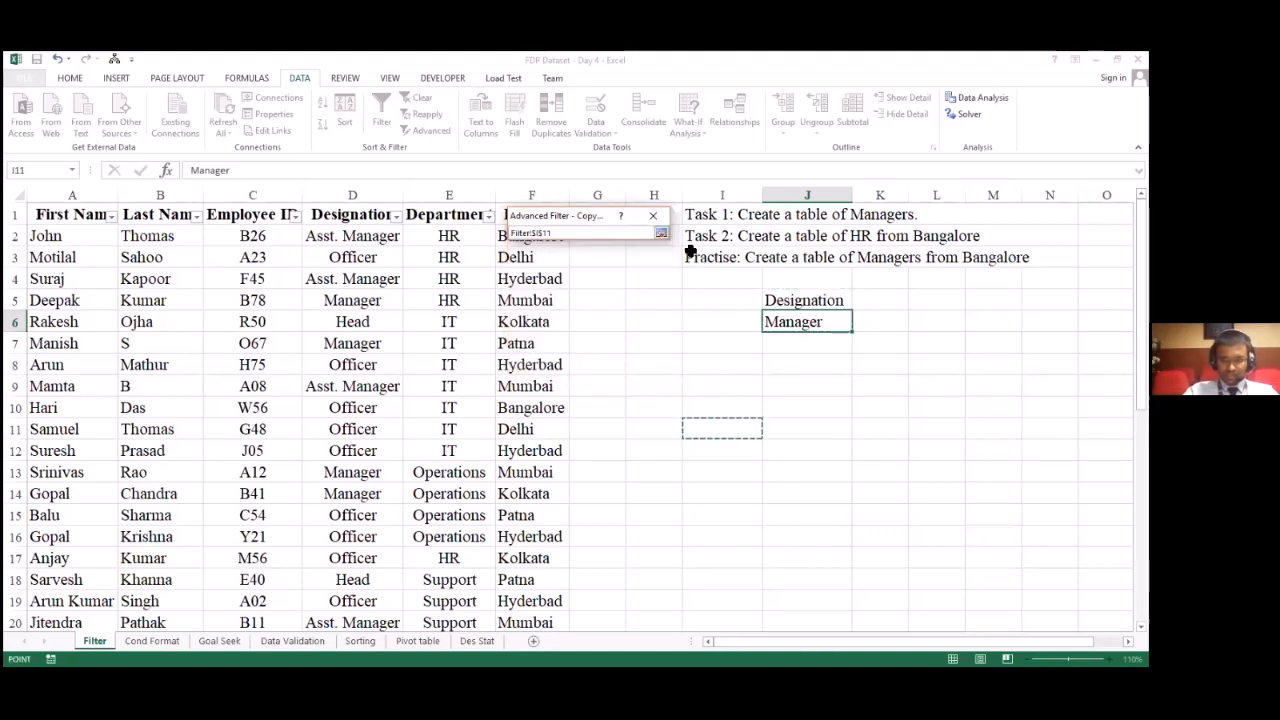
click(660, 235)
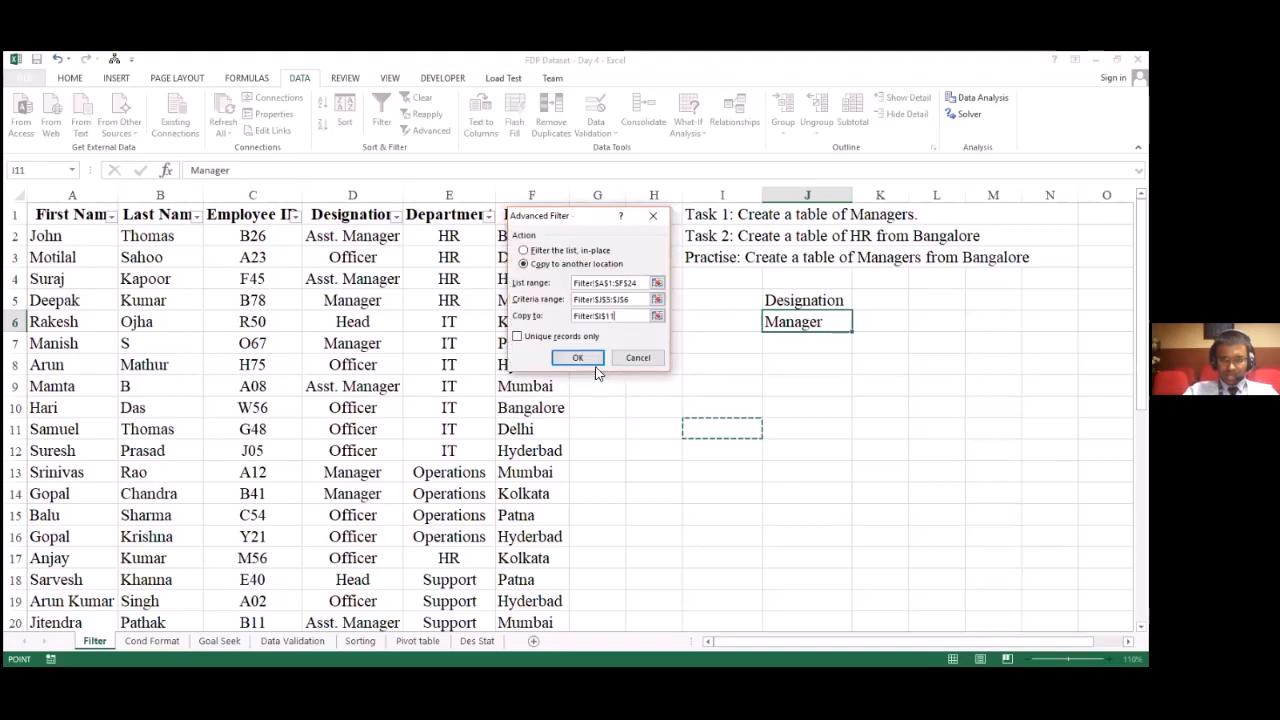
click(586, 360)
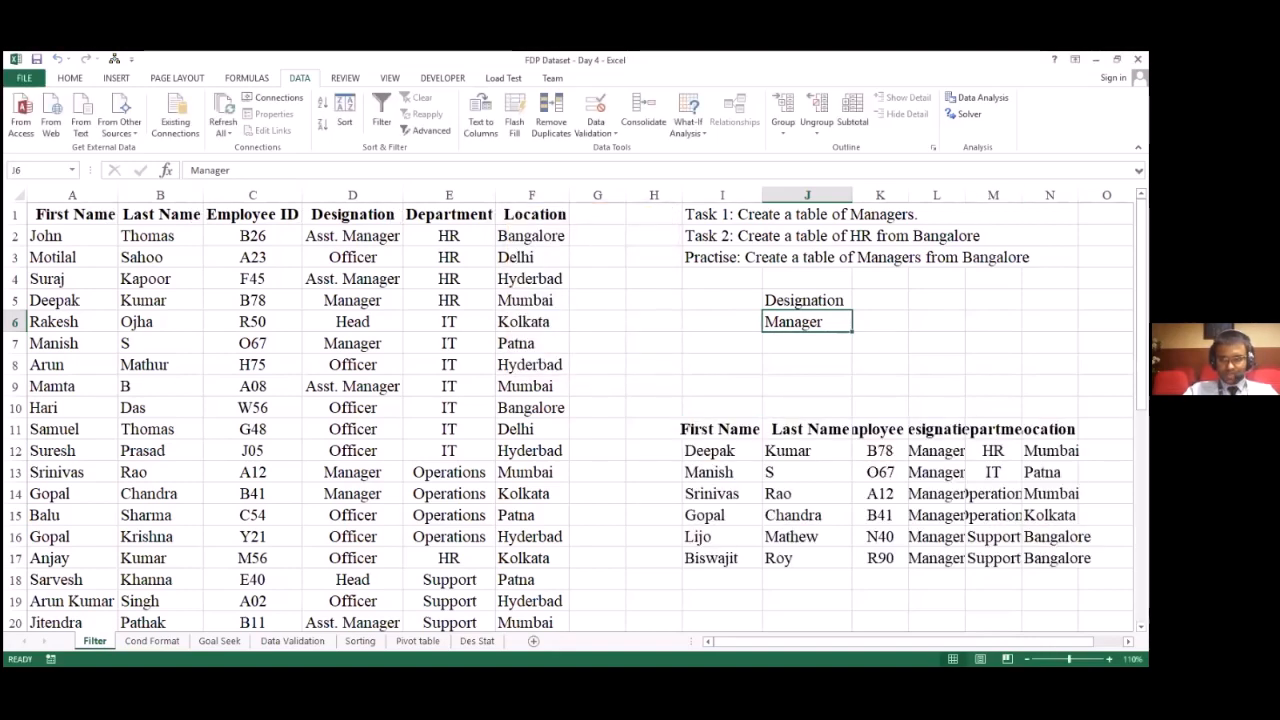
Step: Autofit columns L and M to the Designation and Department entries of the extracted table
double_click(965, 195)
double_click(1057, 195)
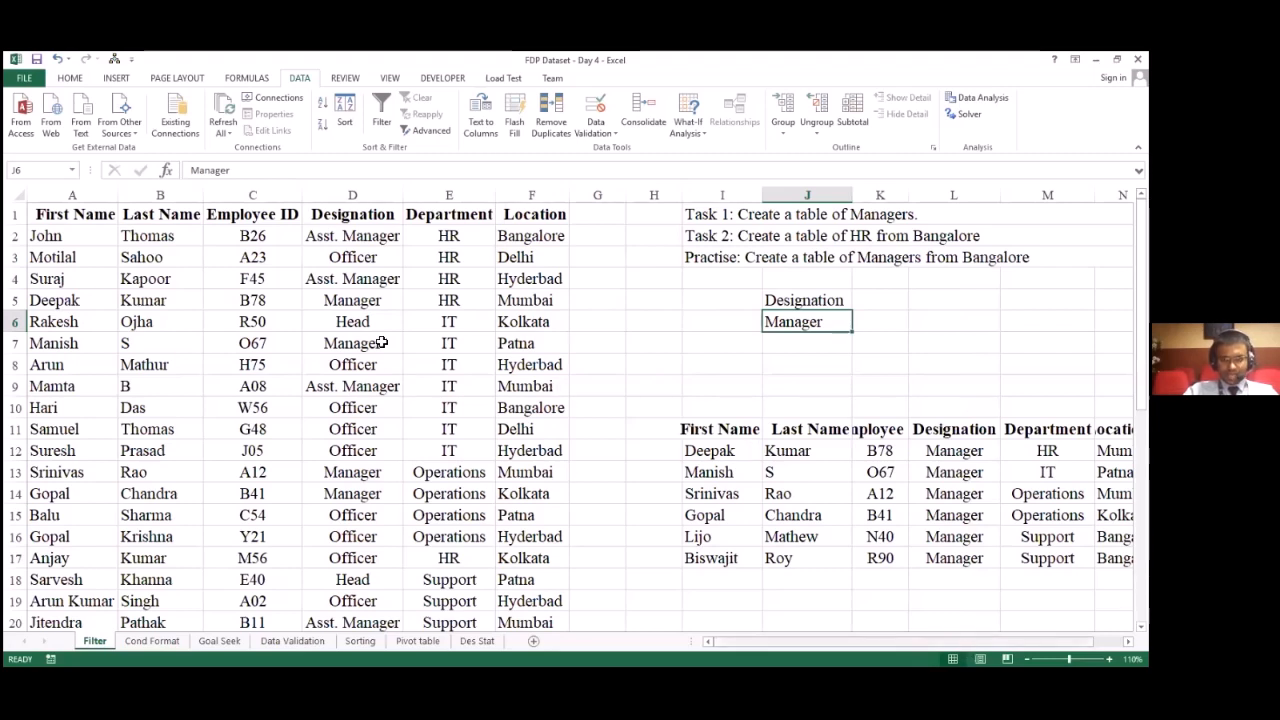
scroll(382, 342, right, 1)
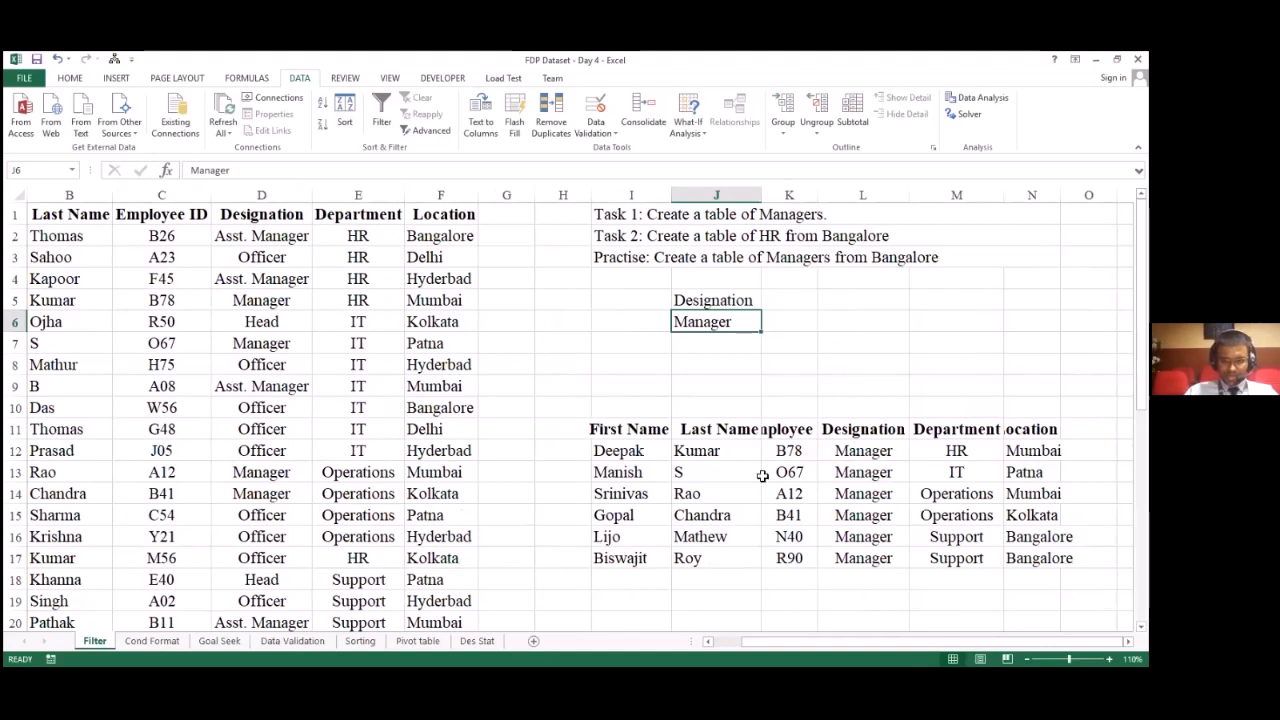
Step: Clear the extracted Managers table in I11:N17 and the Designation criteria in column J
drag(627, 420, 1040, 565)
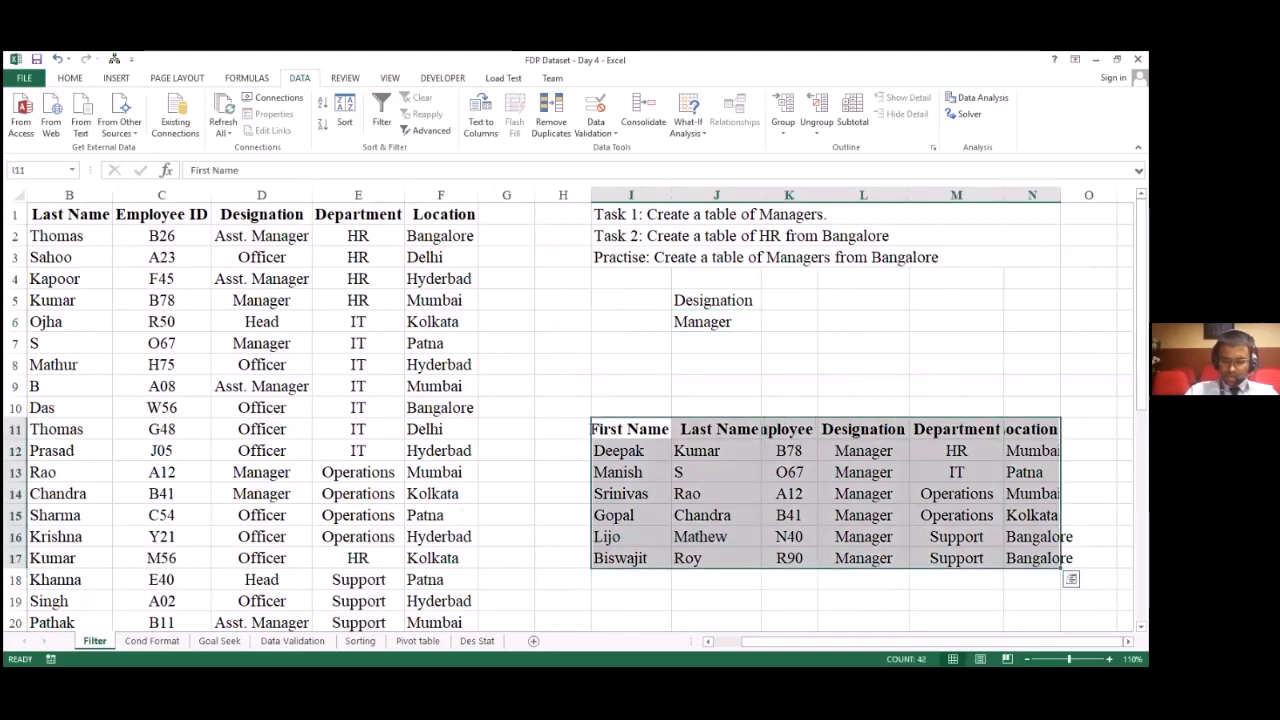
key(Delete)
drag(743, 300, 750, 327)
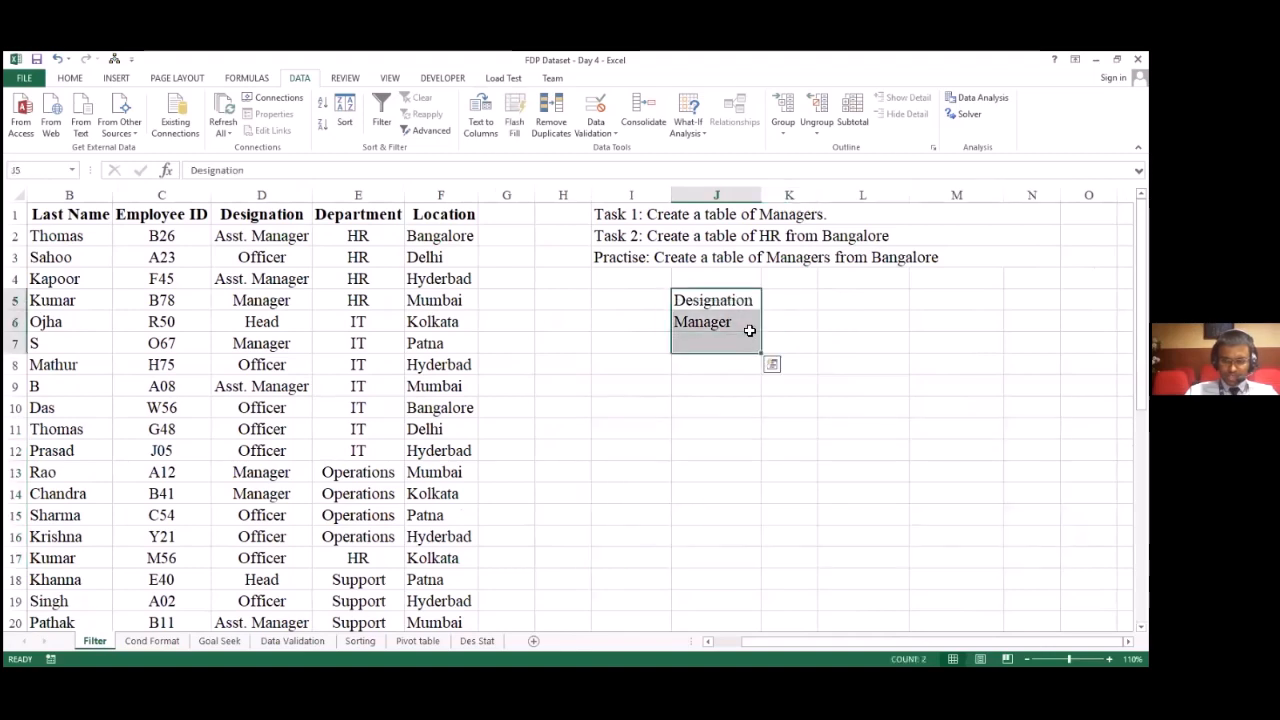
key(Delete)
key(Left)
key(Left)
key(Left)
key(Left)
key(Left)
key(Left)
key(Left)
key(Left)
key(Left)
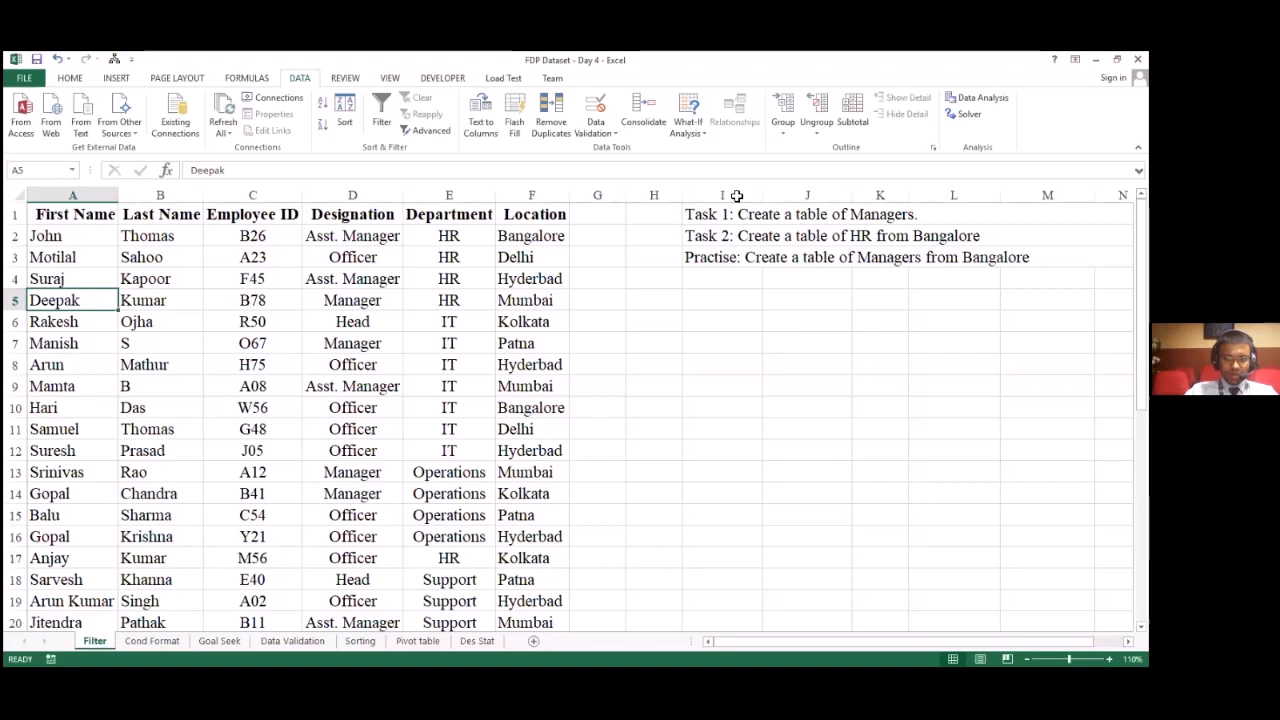
text(all o)
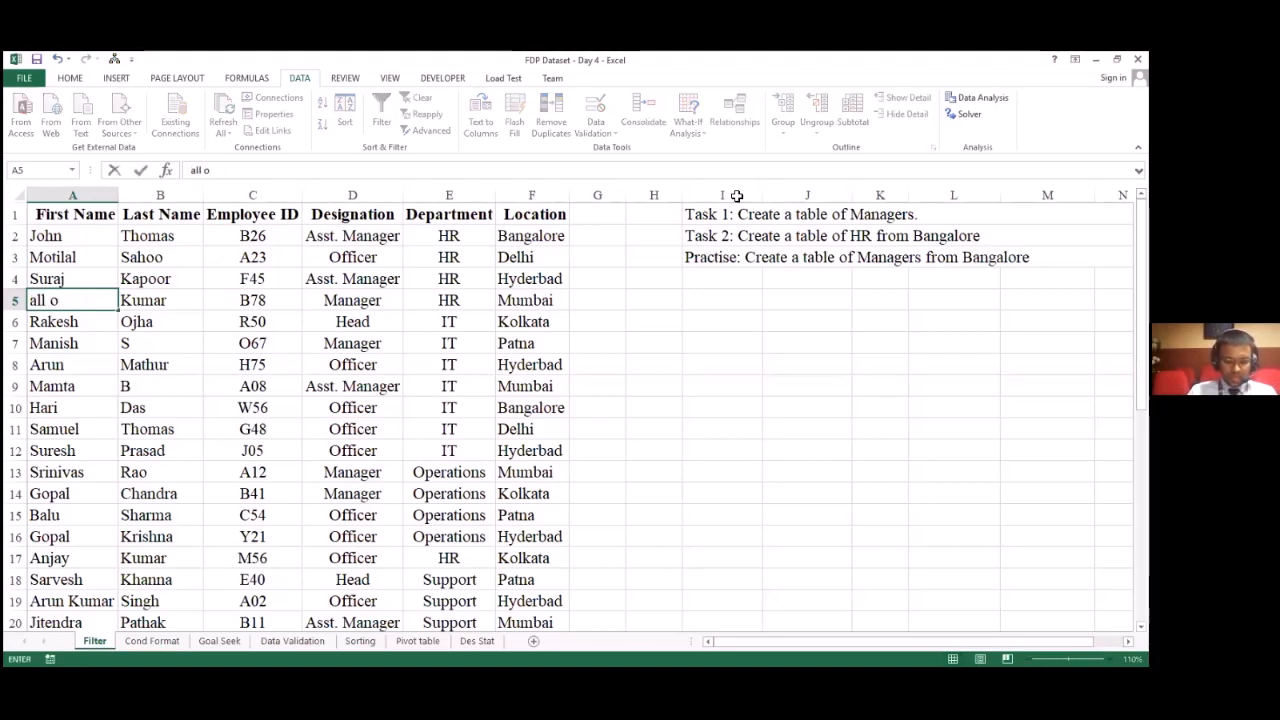
key(Escape)
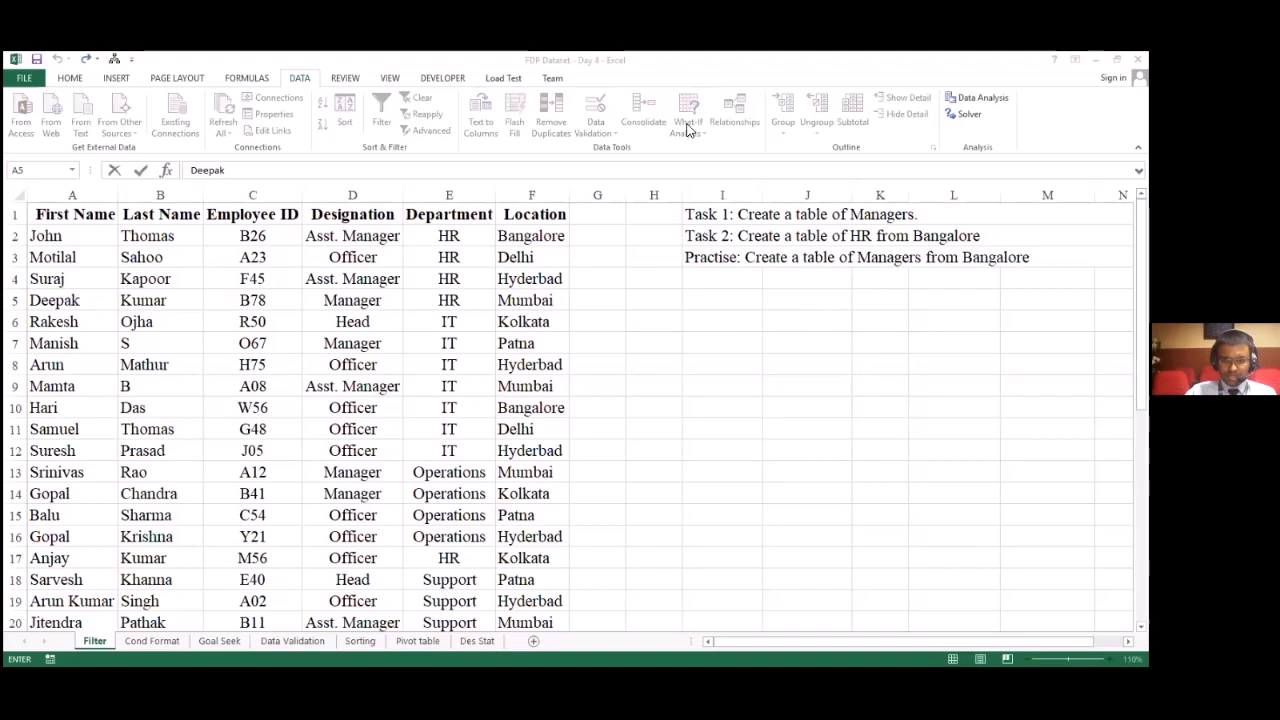
Step: Enter the heading Designation in cell J5 for a new criteria range
click(782, 302)
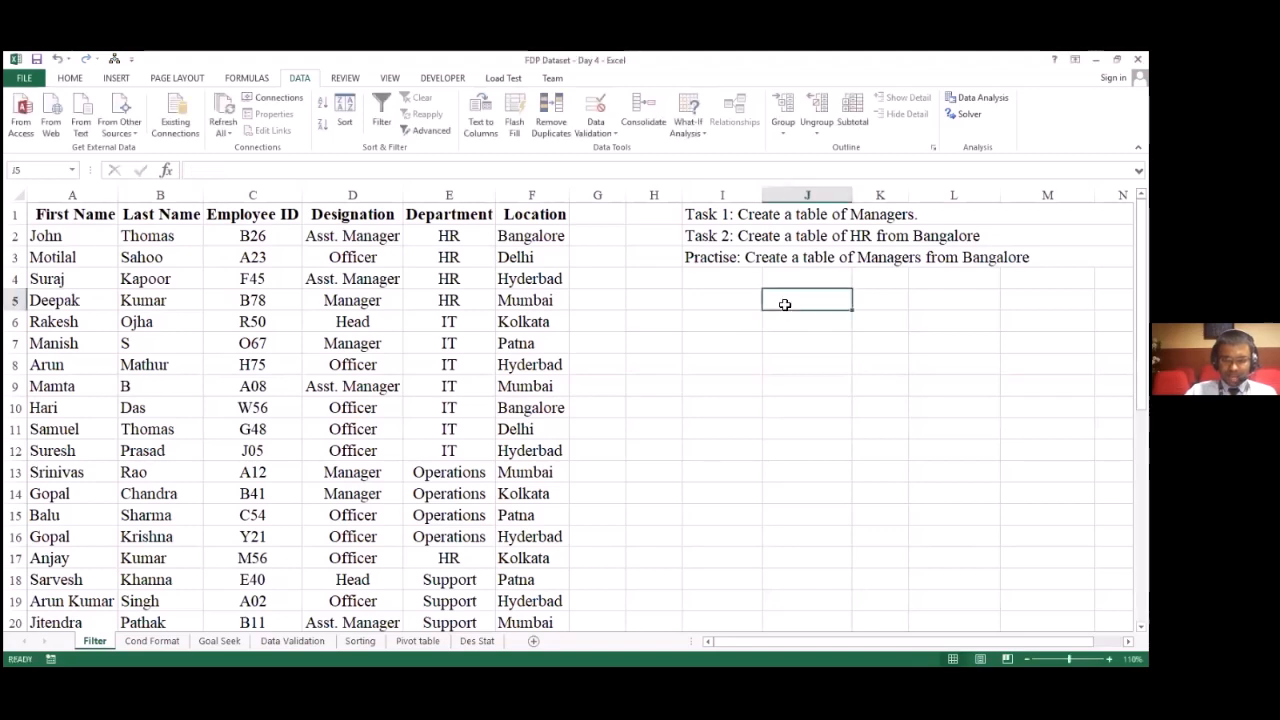
text(Des)
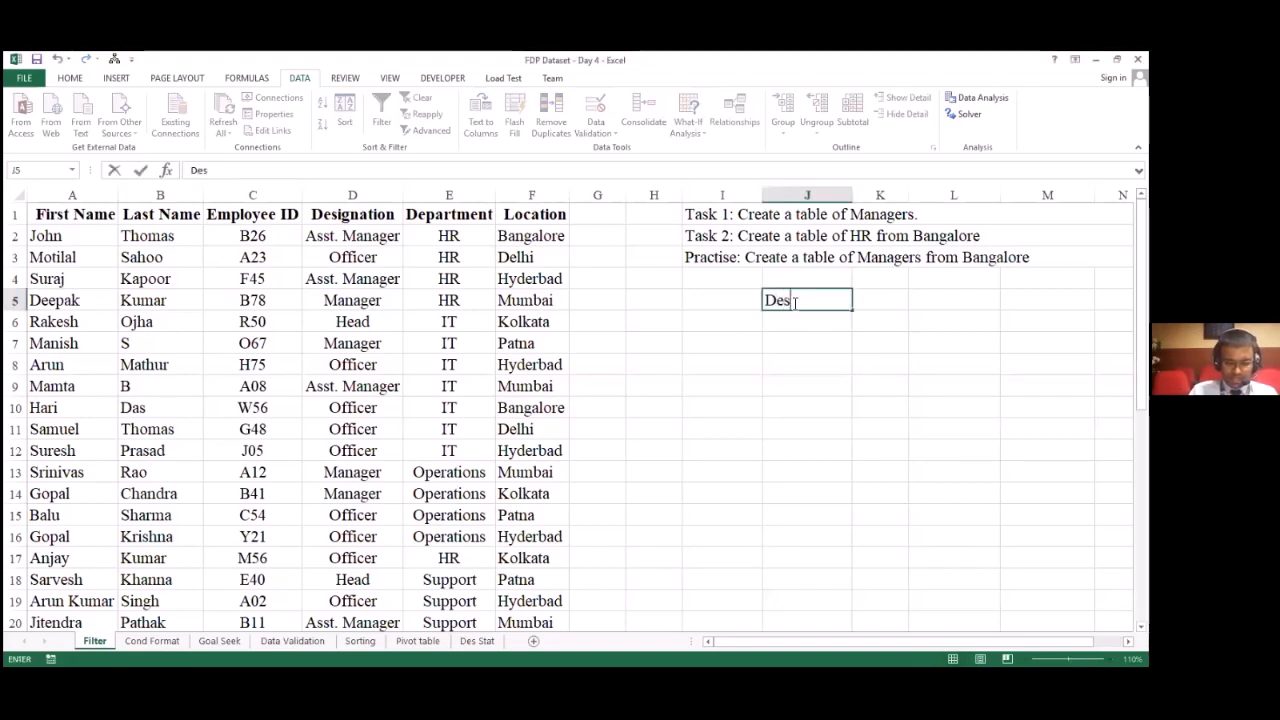
text(ignation)
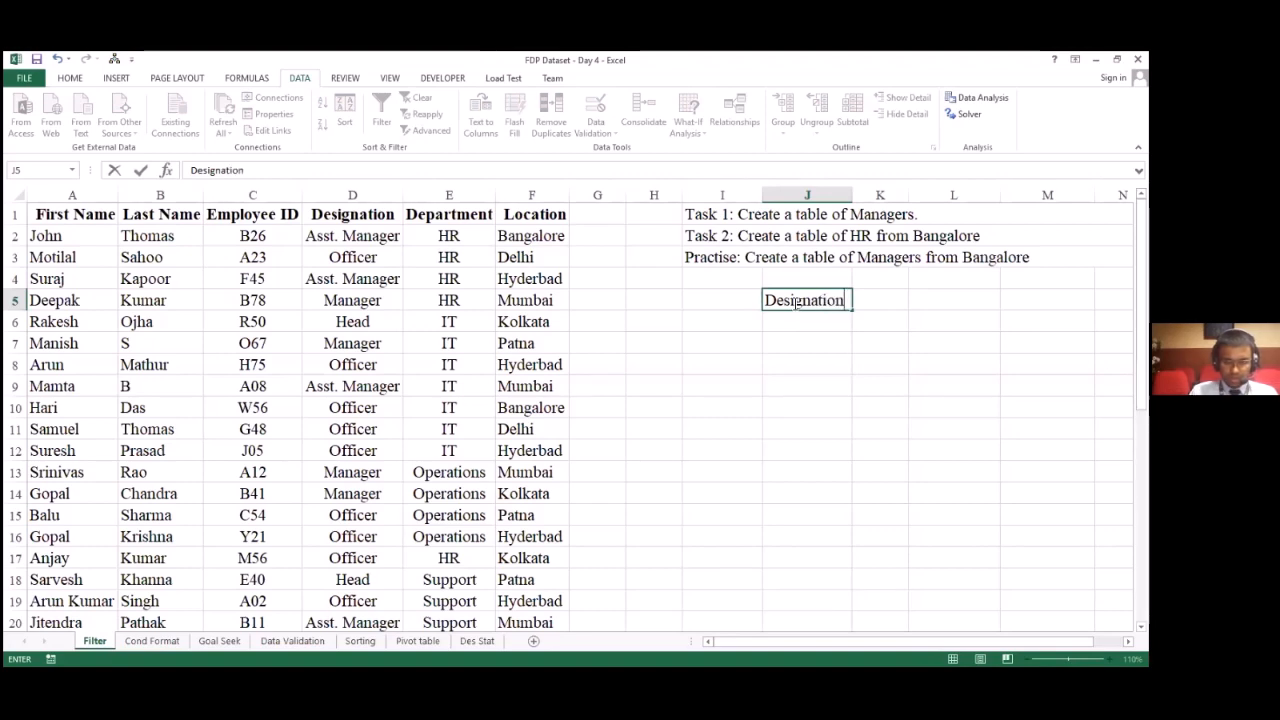
key(Return)
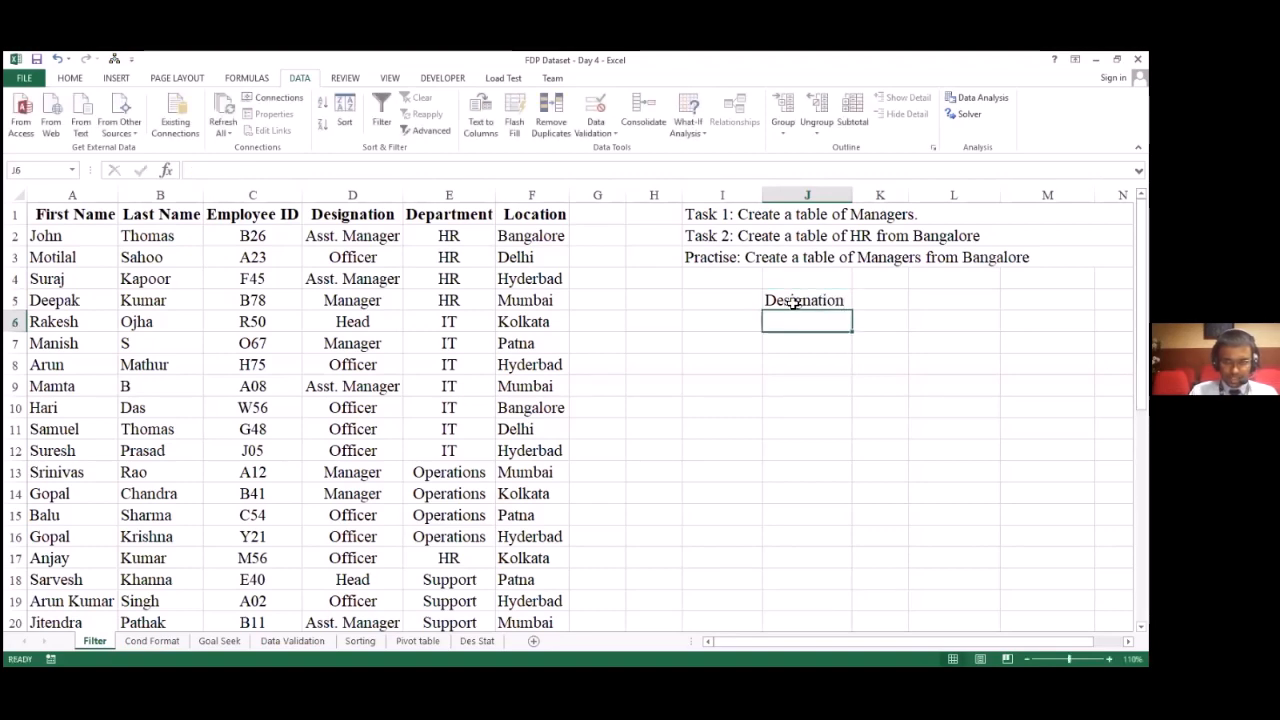
Step: Enter the criterion Manager in cell J6 under the Designation heading
text(Ma)
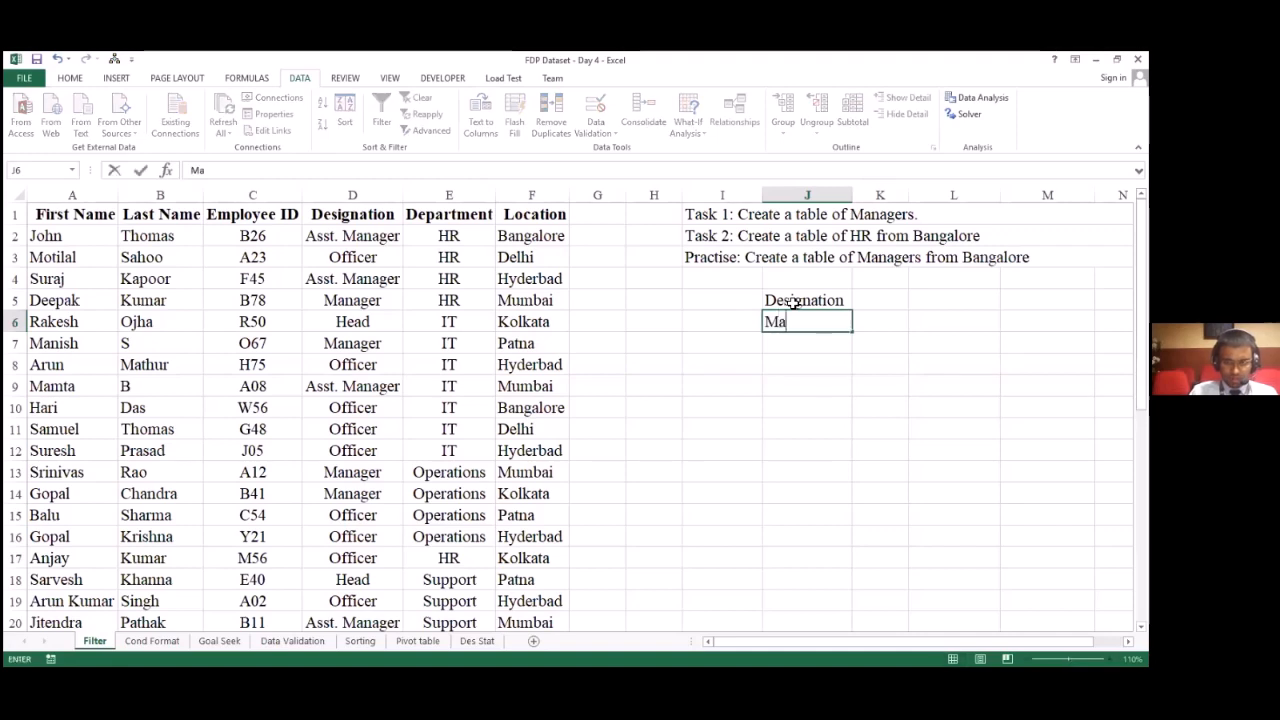
text(nager)
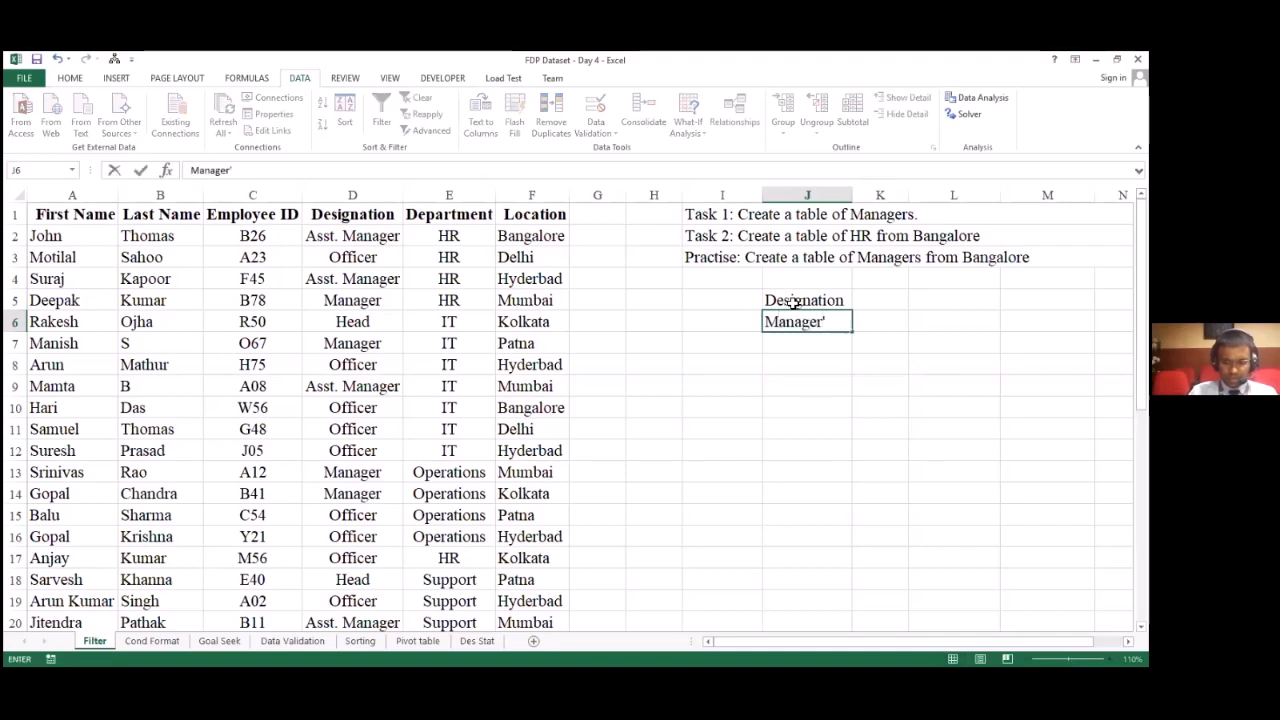
key(Return)
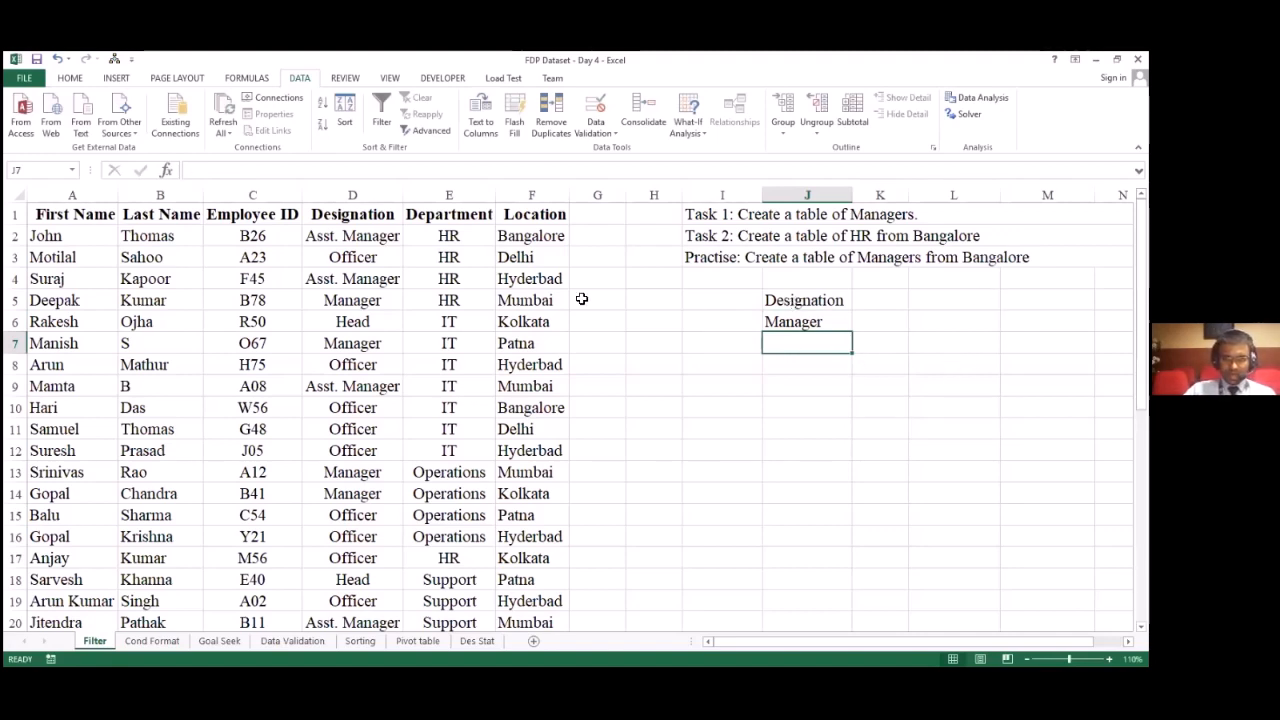
Step: Highlight the Designation headings in D1 of the dataset and J5 of the criteria range with yellow fill
click(830, 302)
click(362, 218)
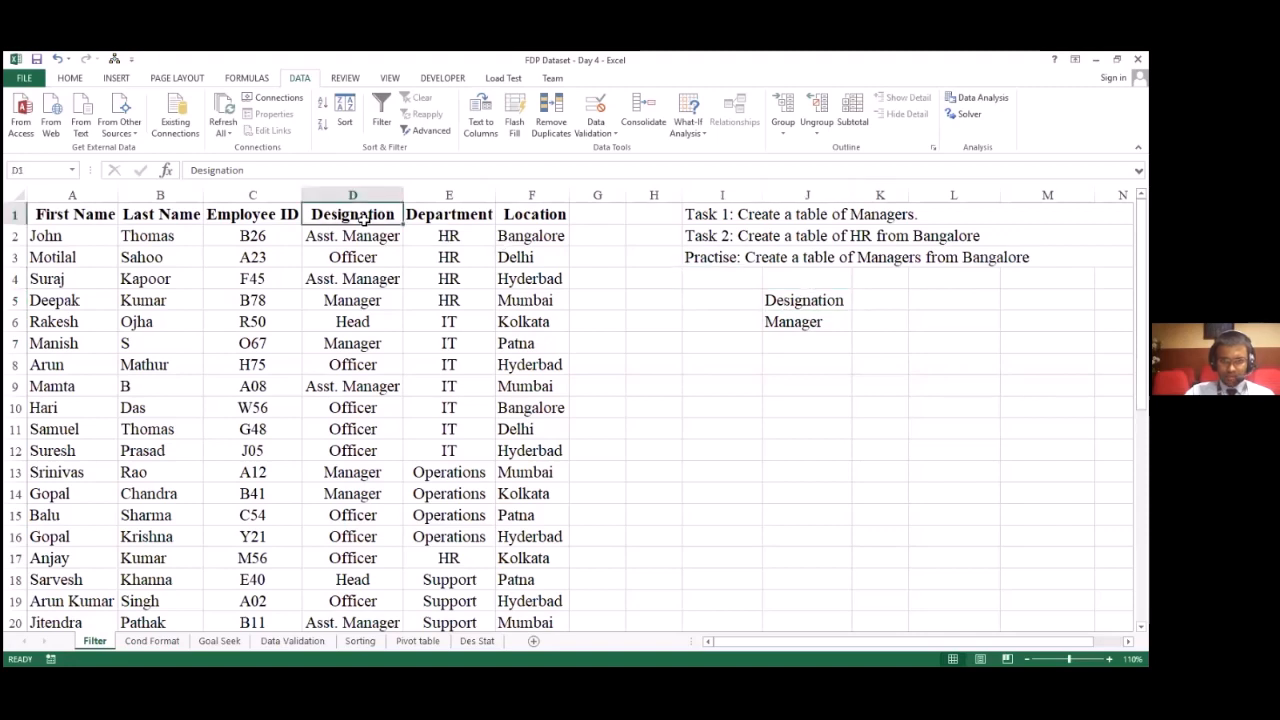
click(826, 301)
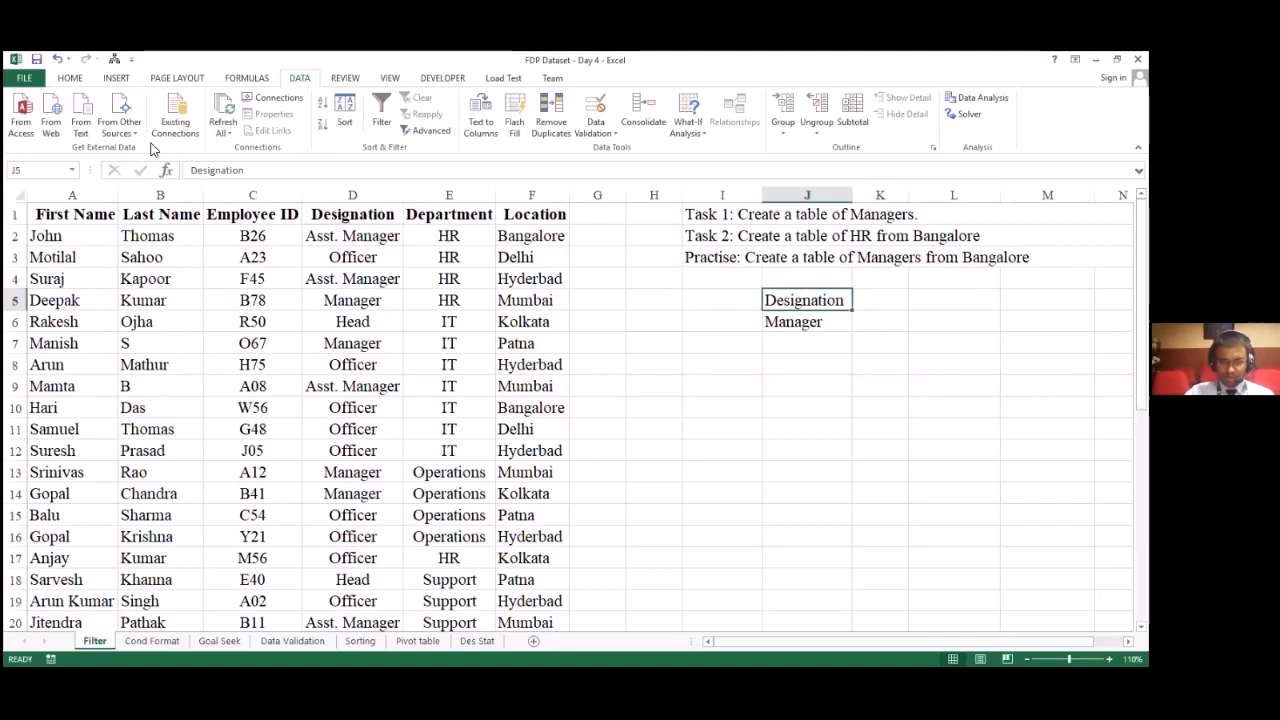
ctrl+click(352, 214)
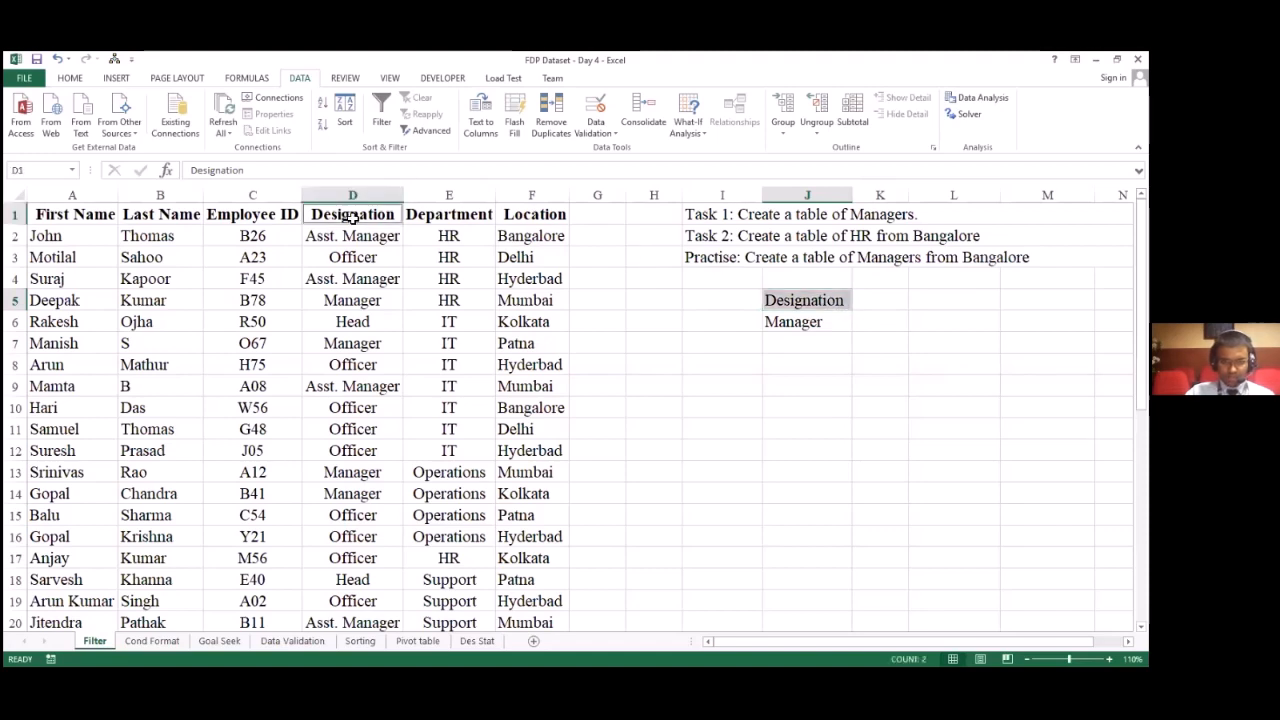
click(70, 78)
click(220, 125)
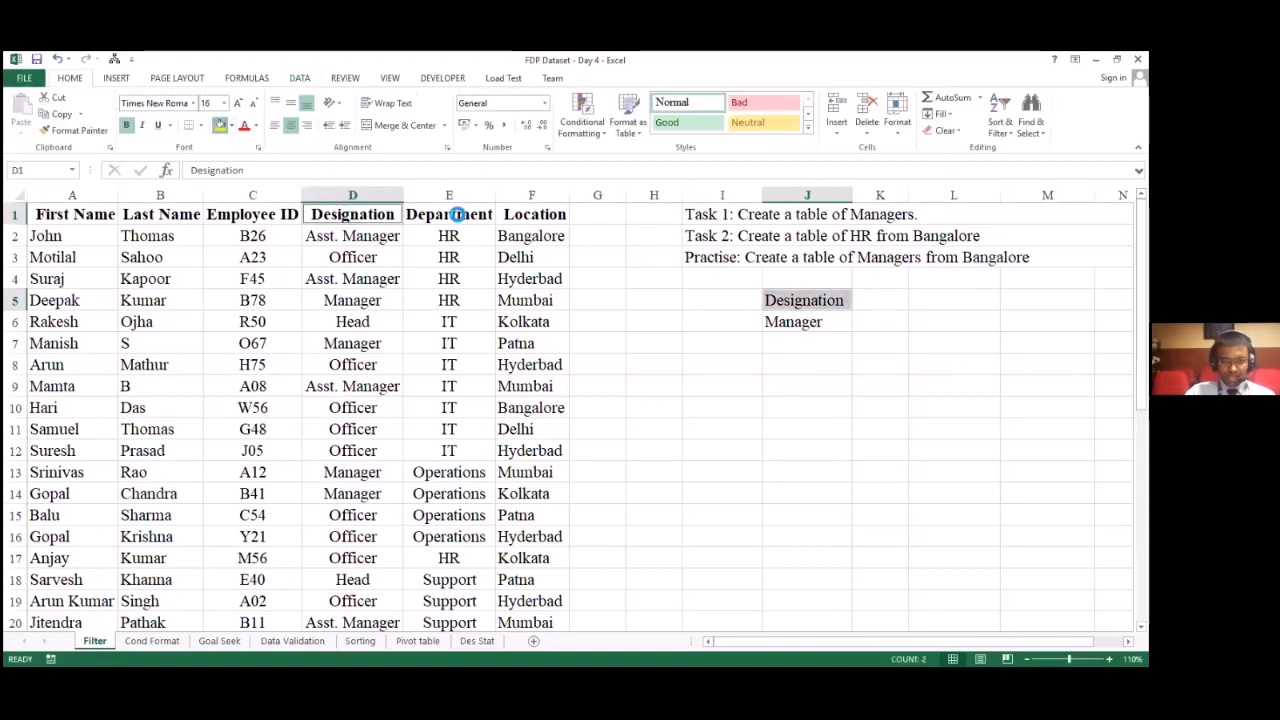
Step: Compare the Manager criterion in J6 with the Manager entry in D5 of the dataset
click(830, 325)
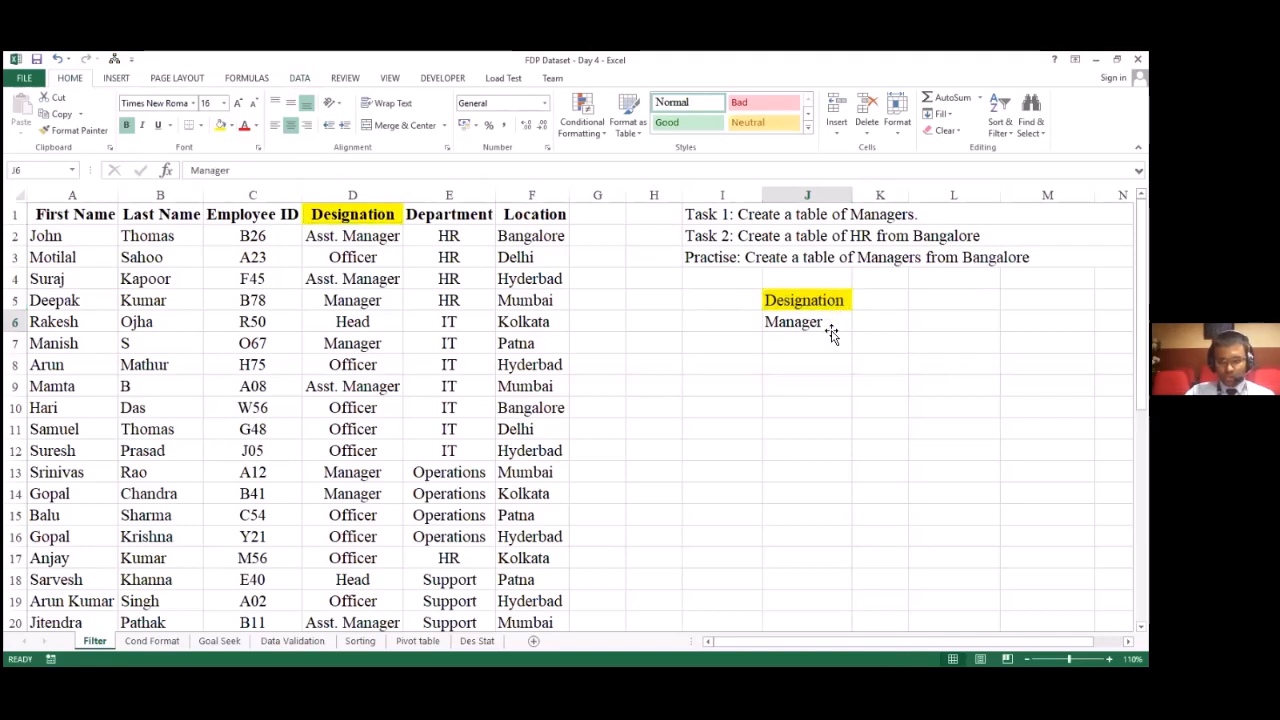
click(388, 306)
click(817, 326)
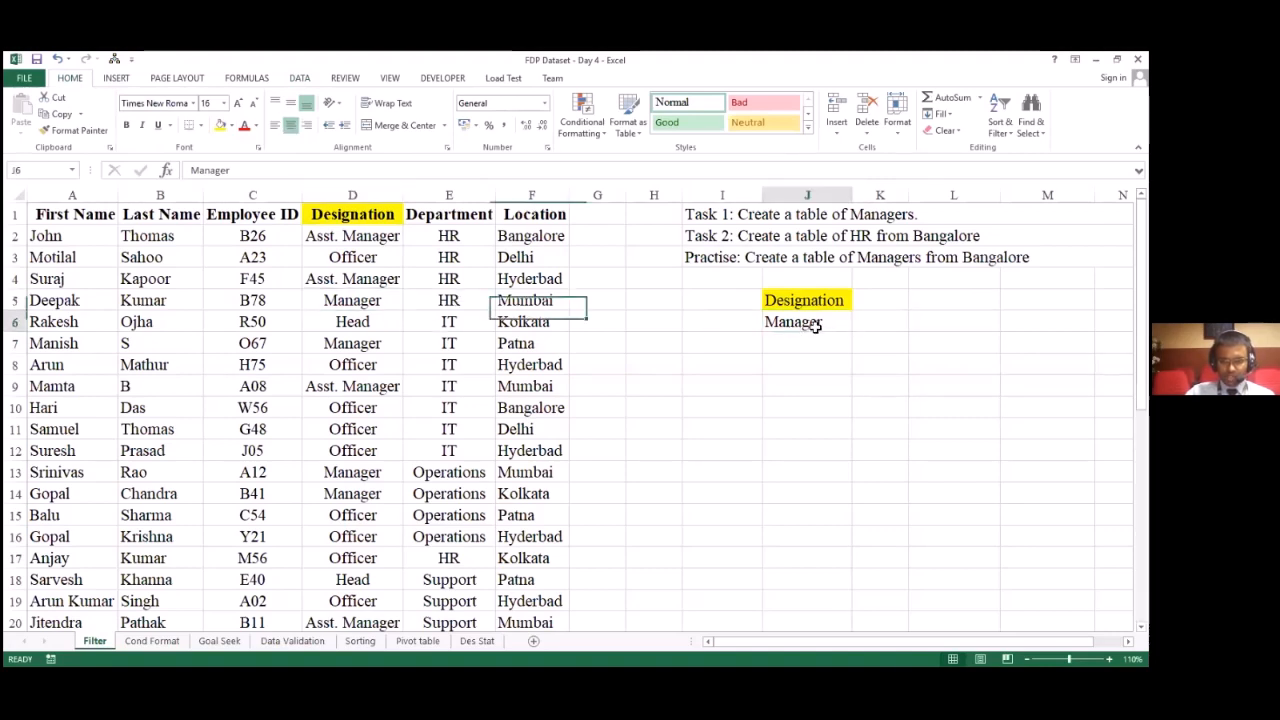
click(334, 298)
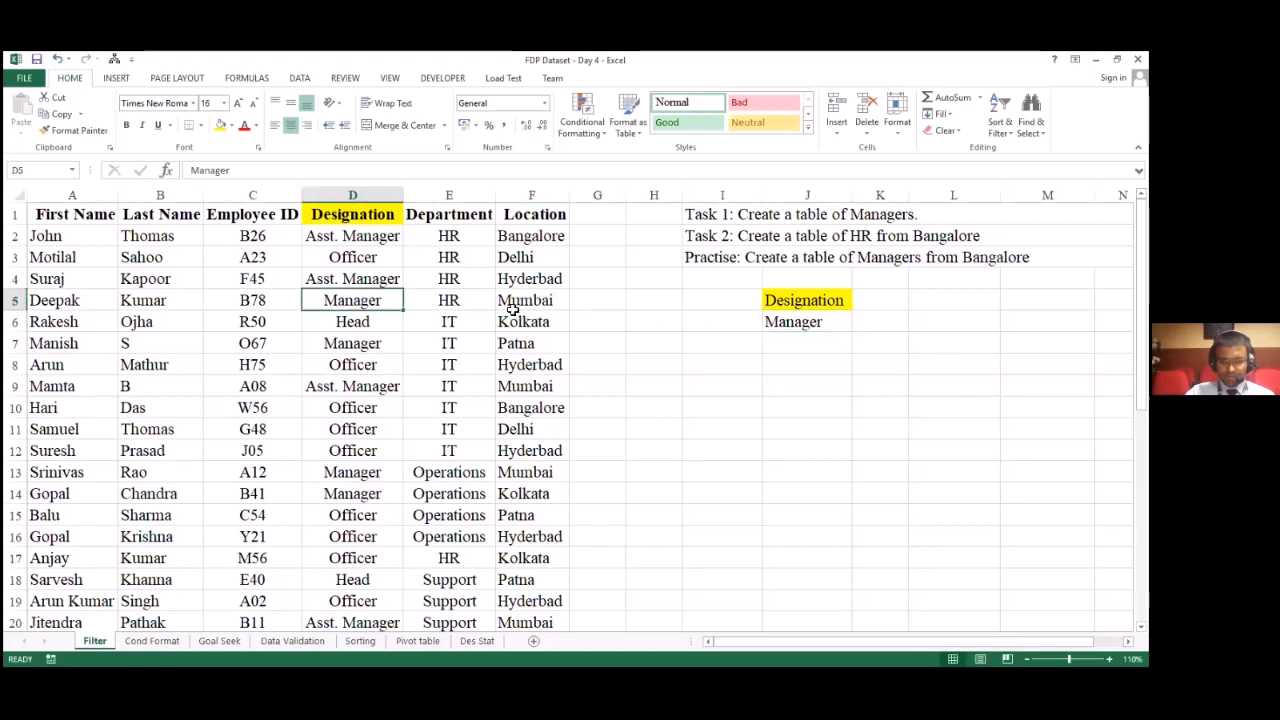
ctrl+click(800, 321)
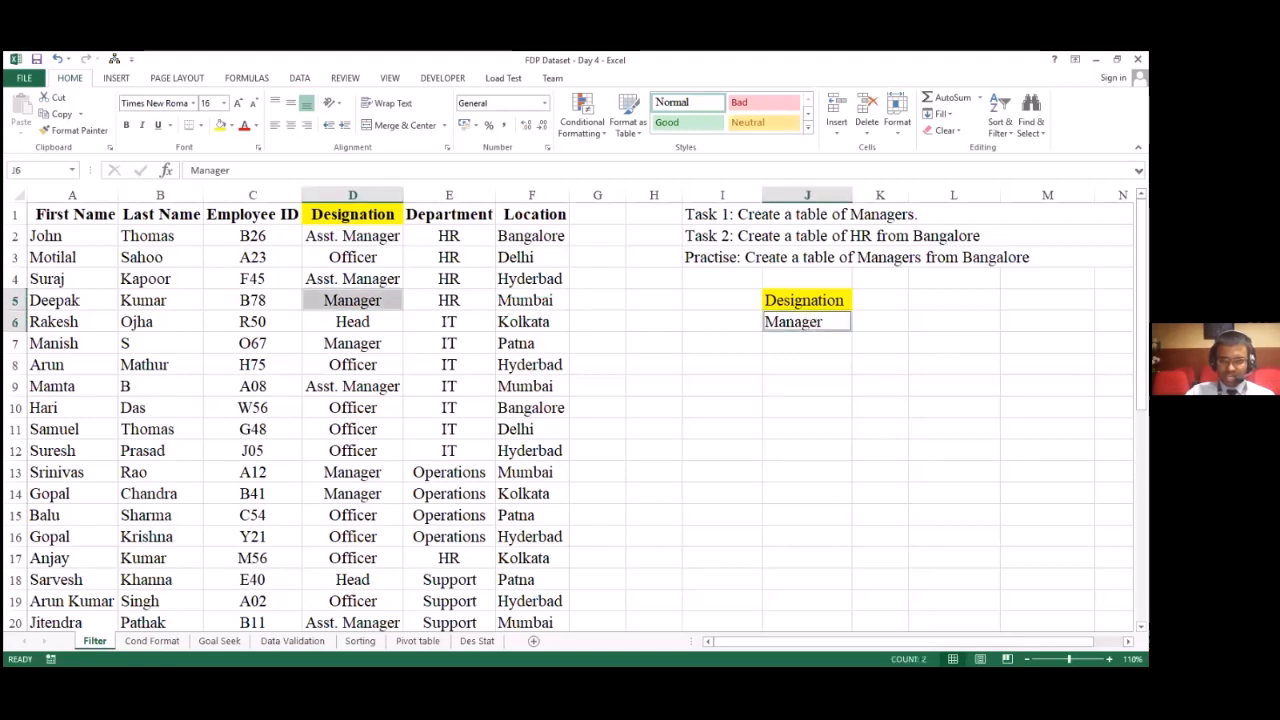
click(856, 401)
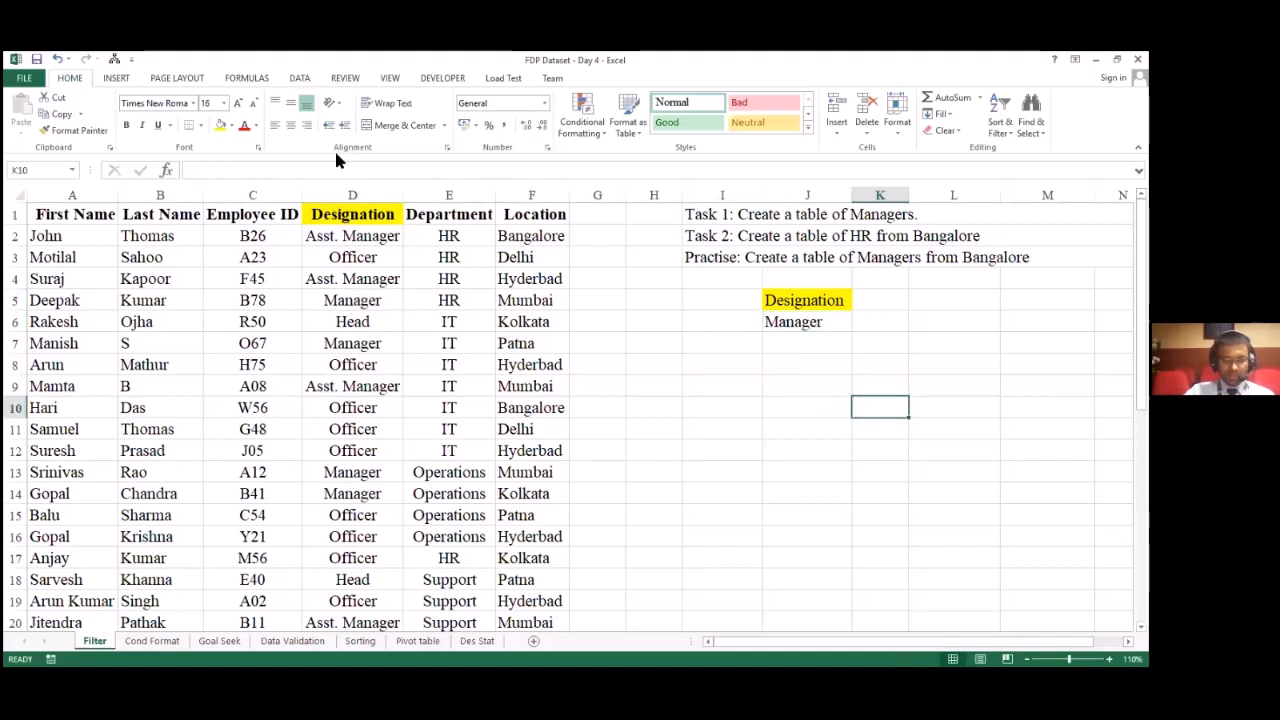
Step: Start an Advanced Filter set to copy to another location and clear its previously used ranges
click(299, 78)
click(431, 130)
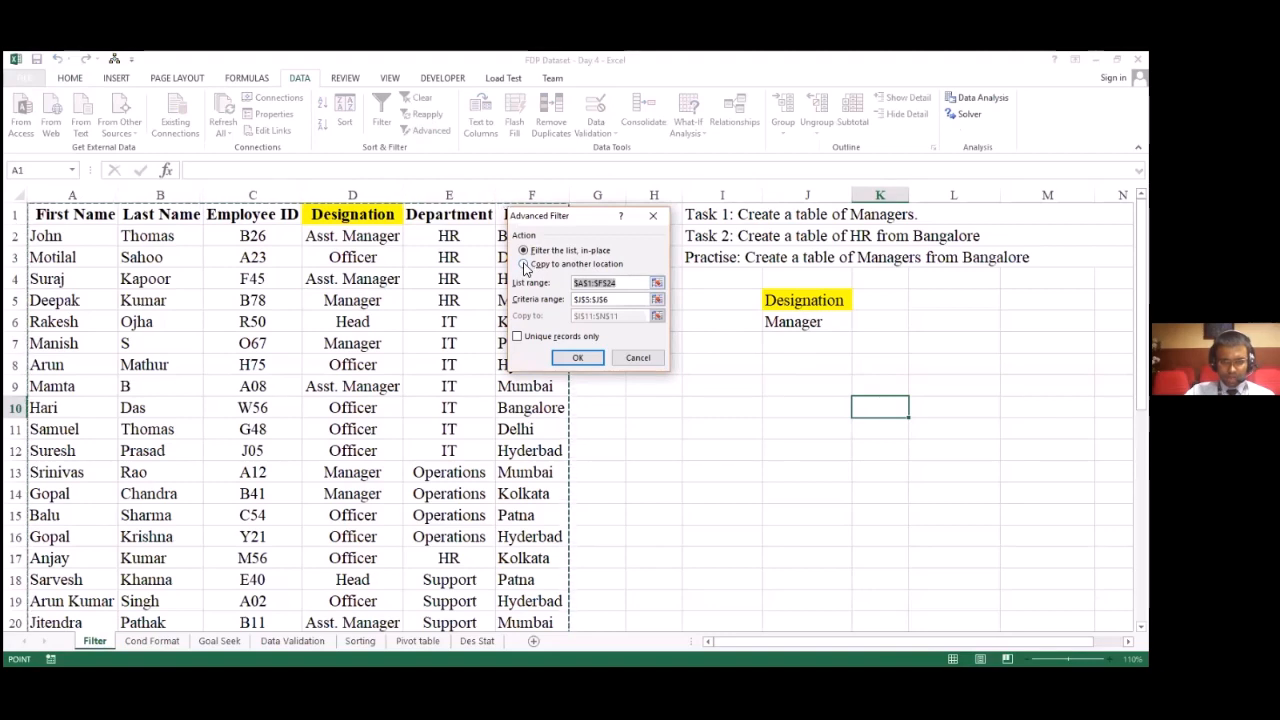
click(524, 265)
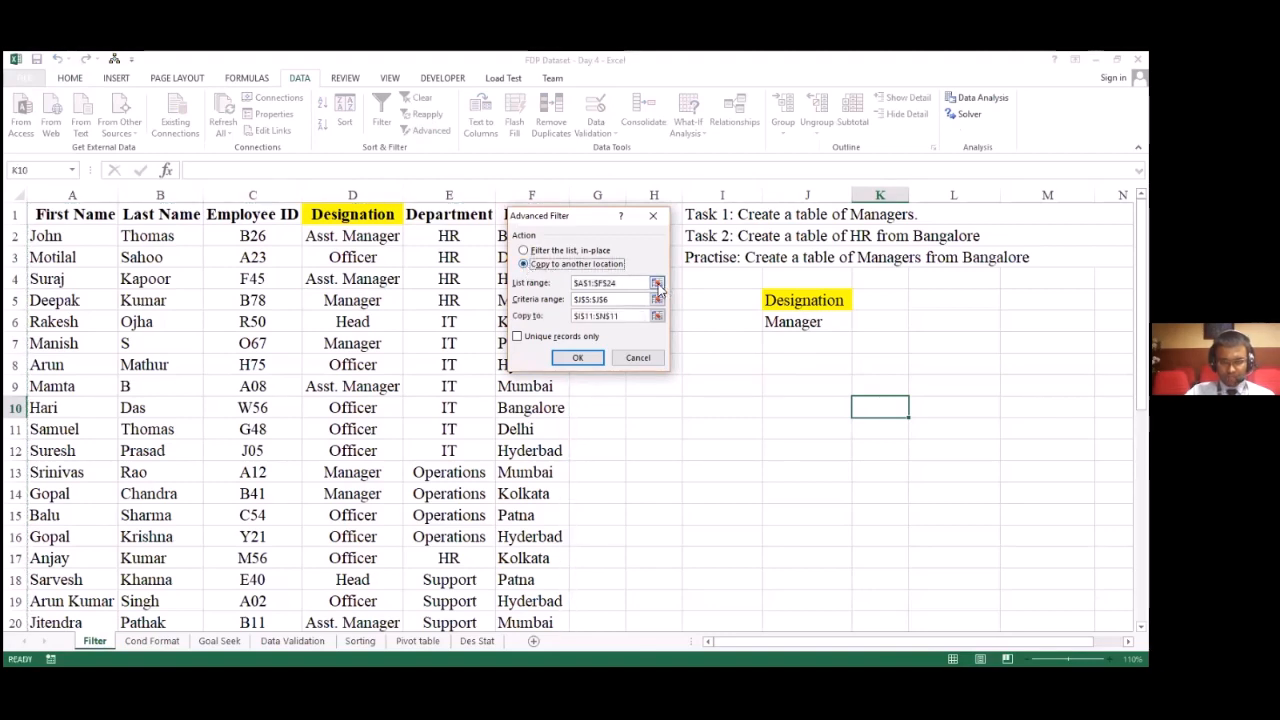
drag(646, 283, 548, 262)
key(BackSpace)
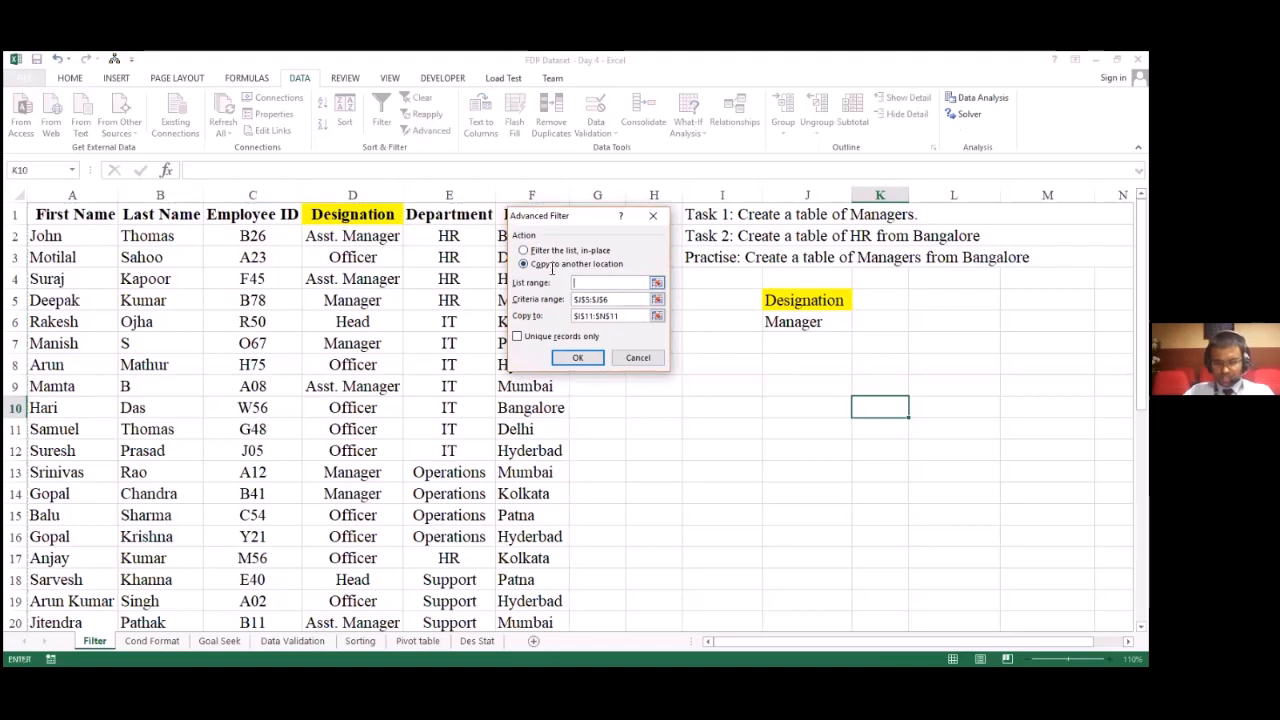
drag(622, 302, 544, 280)
key(BackSpace)
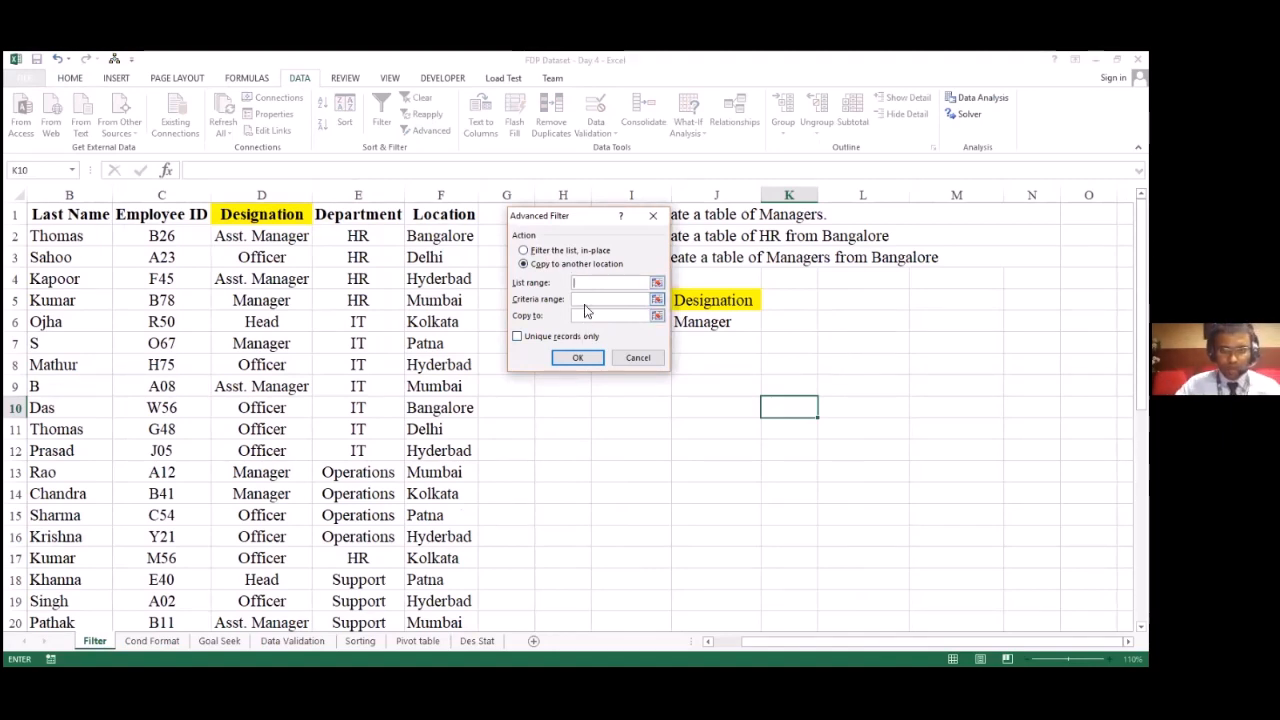
Step: Set the Advanced Filter list range to the full employee dataset A1:F24, and move the dialog off the data
click(657, 284)
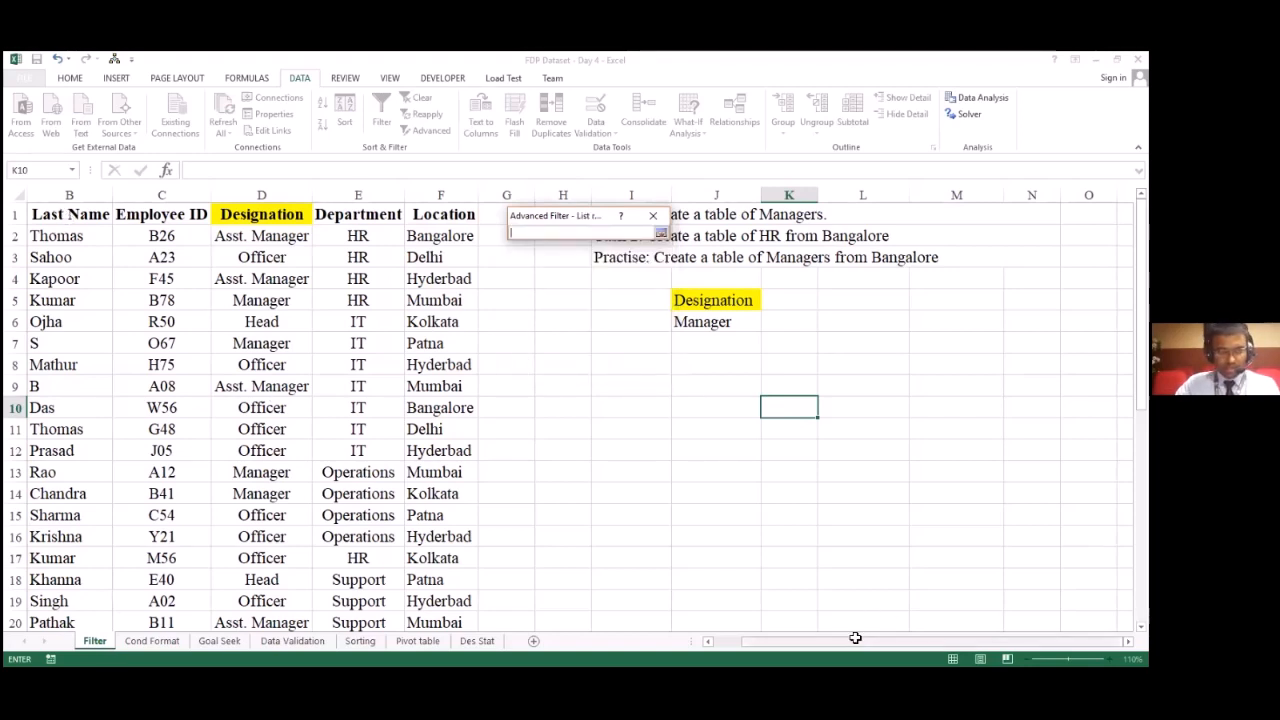
drag(855, 642, 815, 642)
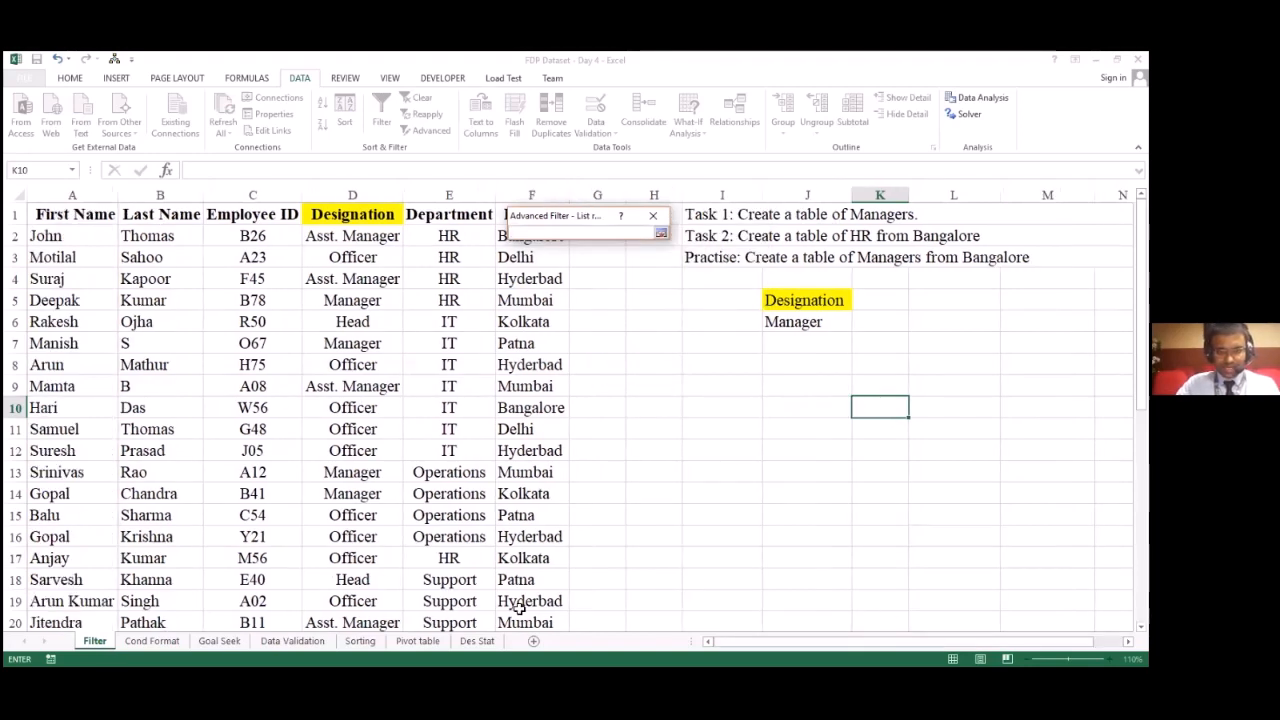
drag(72, 214, 520, 590)
click(661, 232)
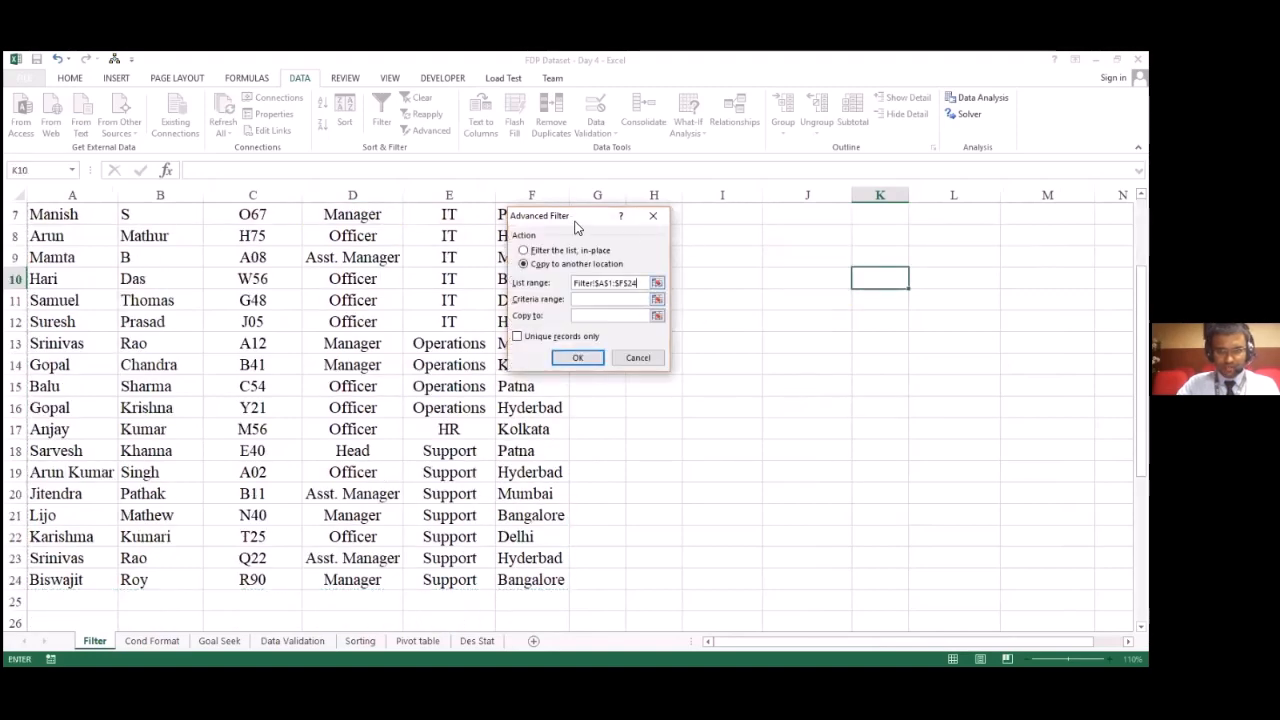
drag(577, 219, 742, 383)
scroll(742, 383, up, 2)
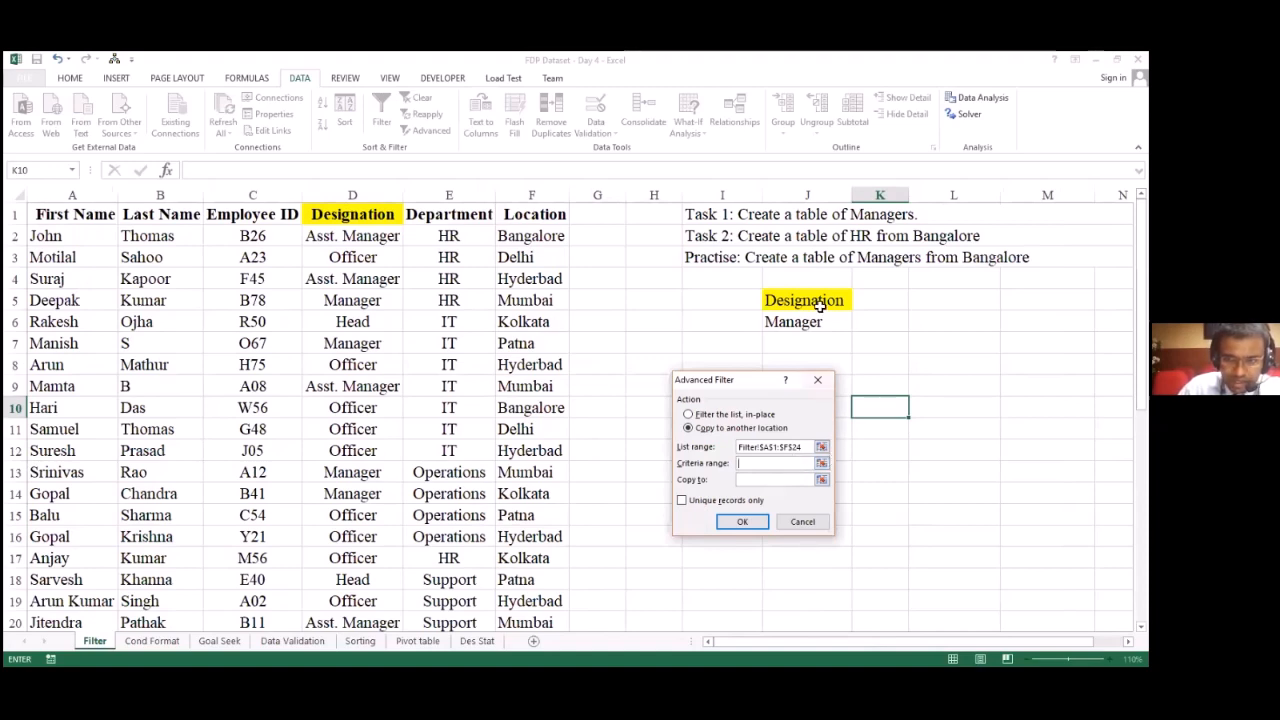
Step: Set the Advanced Filter criteria range to the Designation and Manager cells J5:J6
click(822, 463)
drag(818, 297, 820, 323)
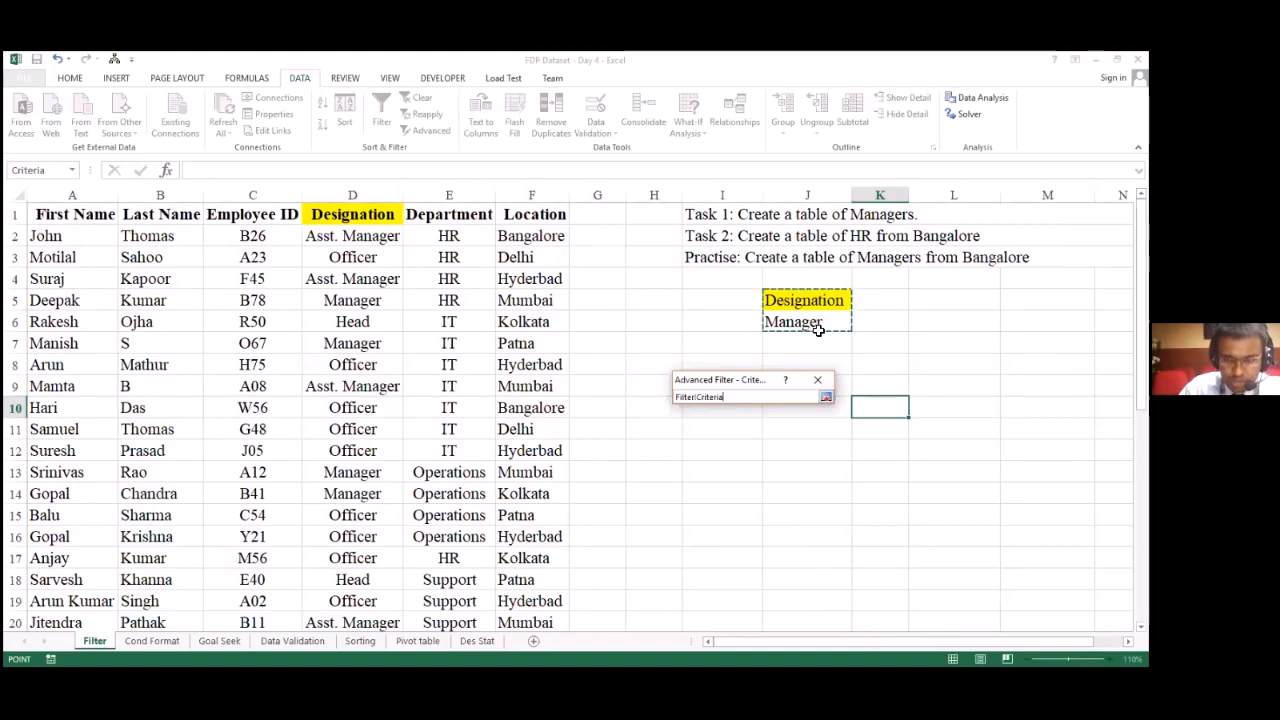
key(Return)
Step: Set the copy-to destination to cell I8 and run the Advanced Filter to extract the Managers table
click(821, 481)
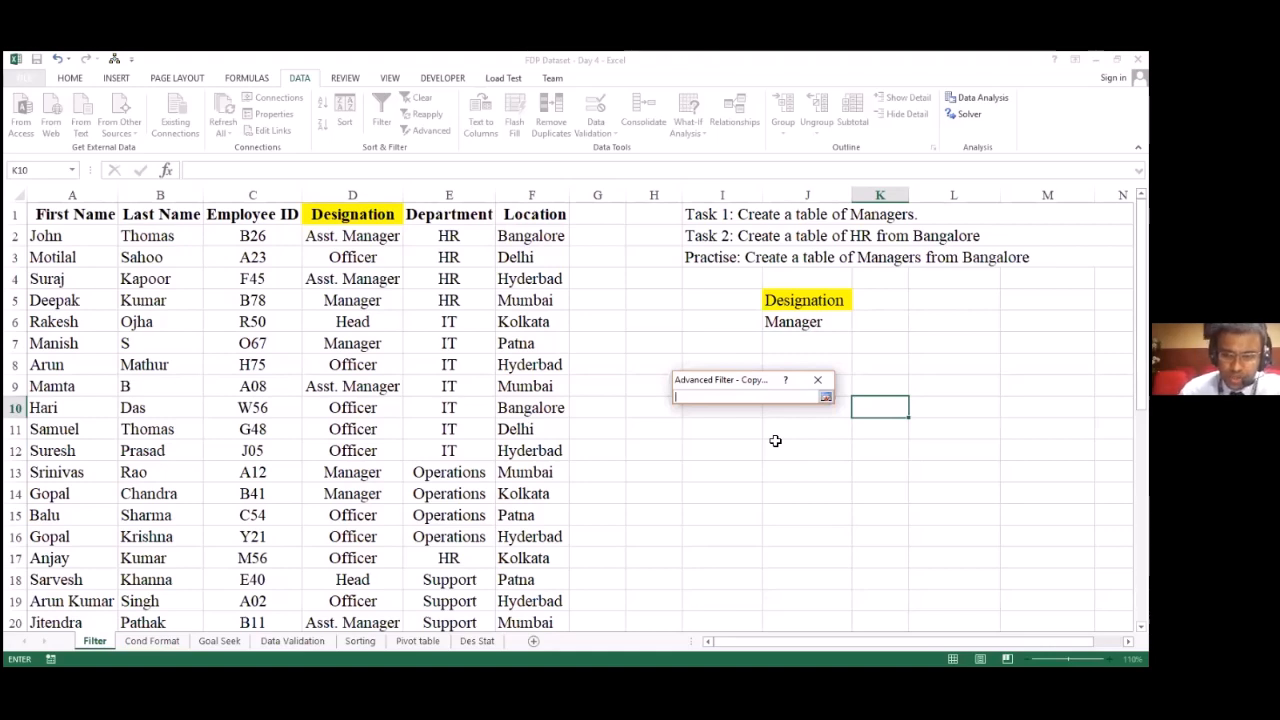
click(727, 360)
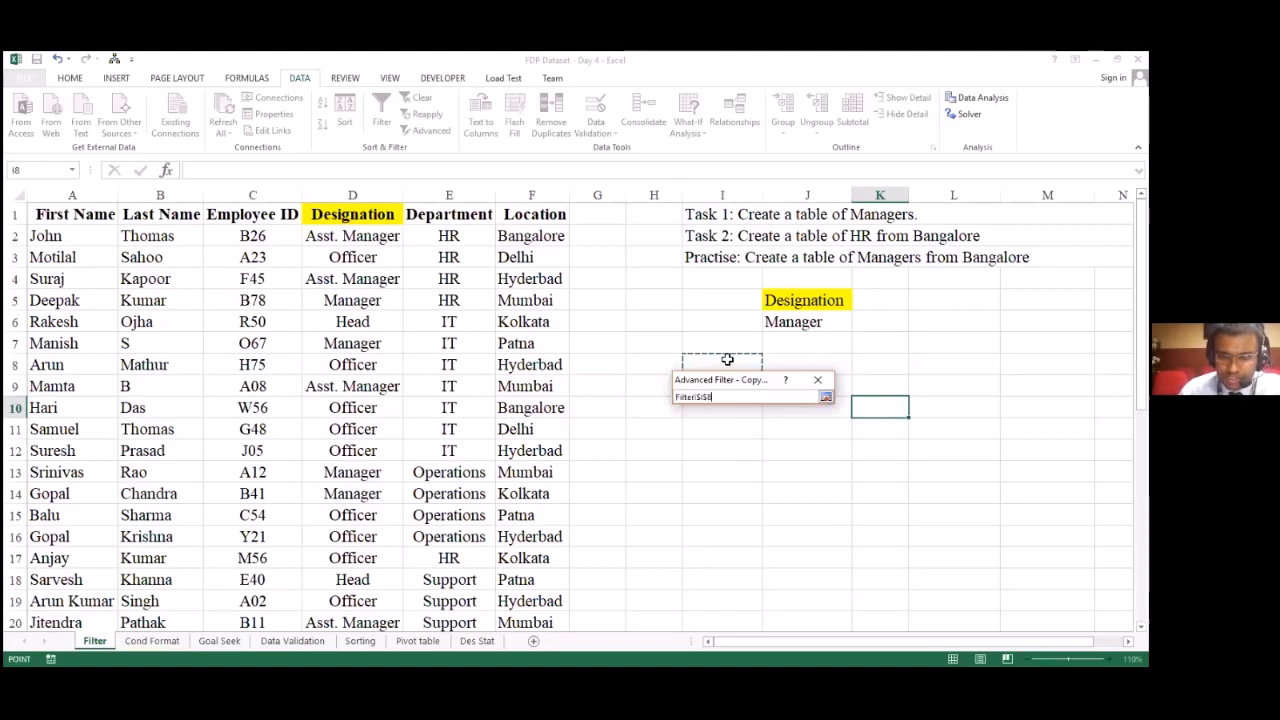
key(Return)
click(741, 523)
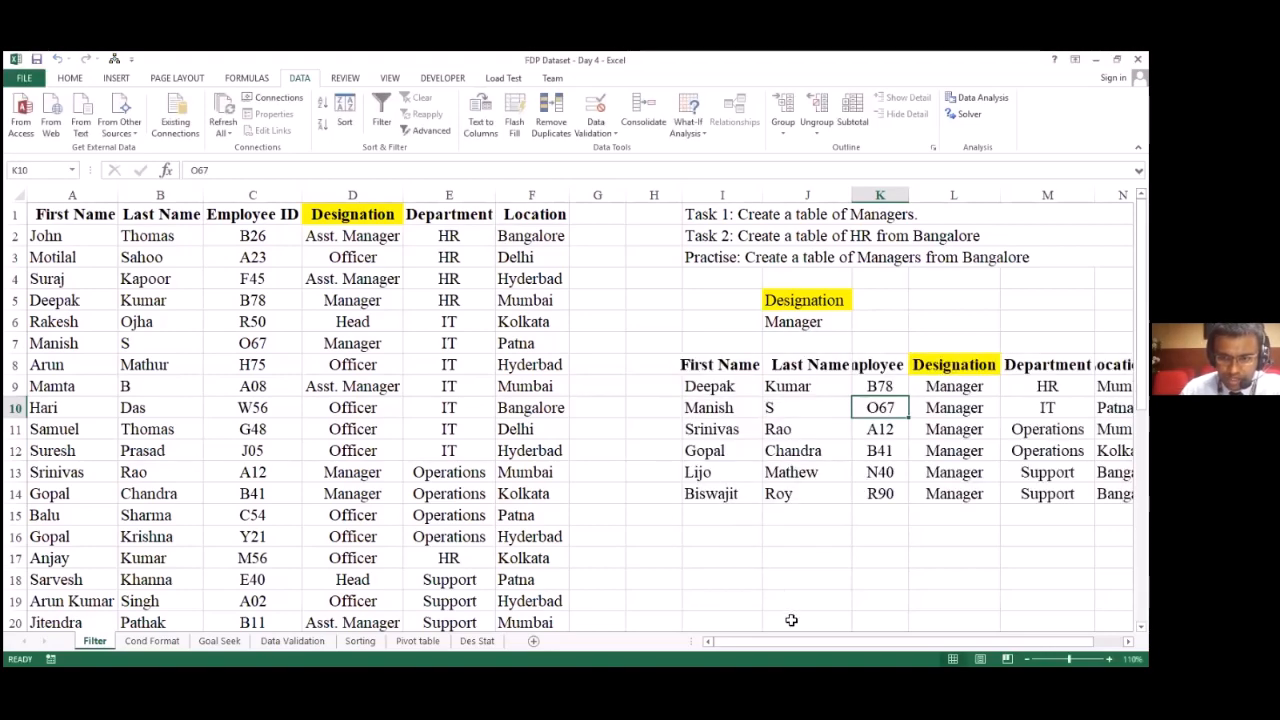
drag(794, 643, 937, 618)
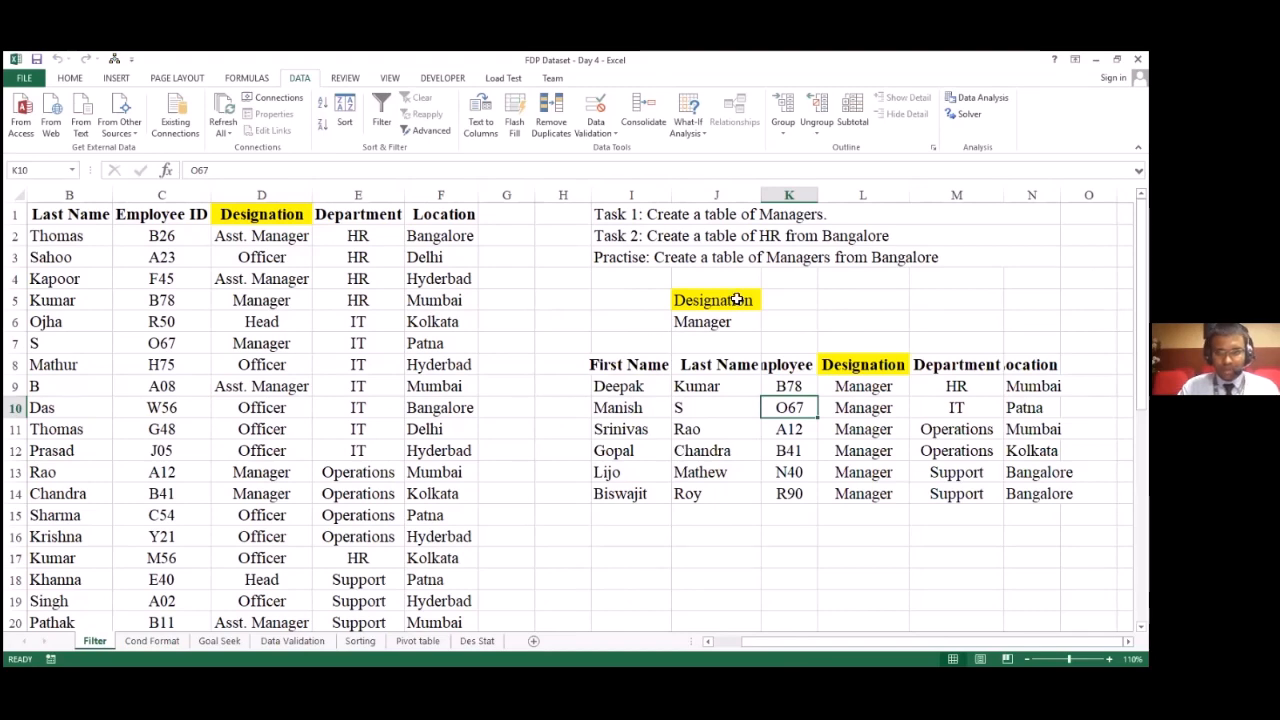
Step: Create another criteria range below the extracted table with the heading Location in J16 and Patna in J17
click(716, 534)
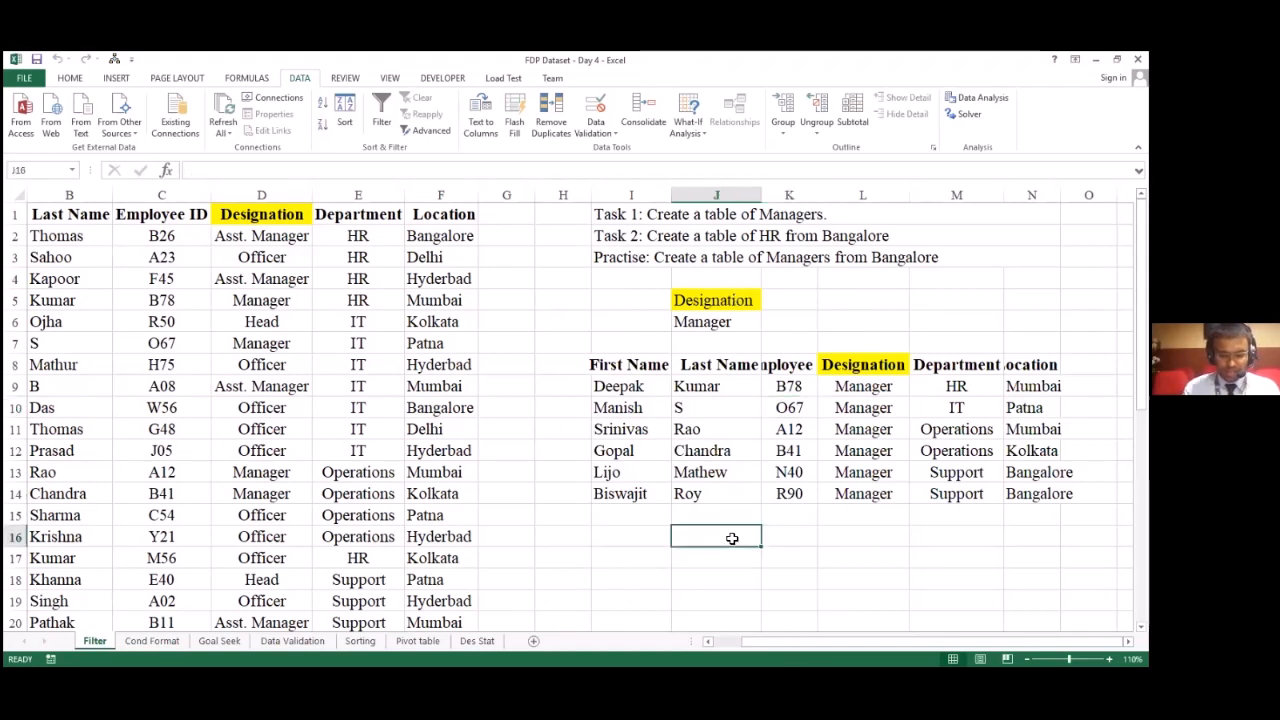
text(Department)
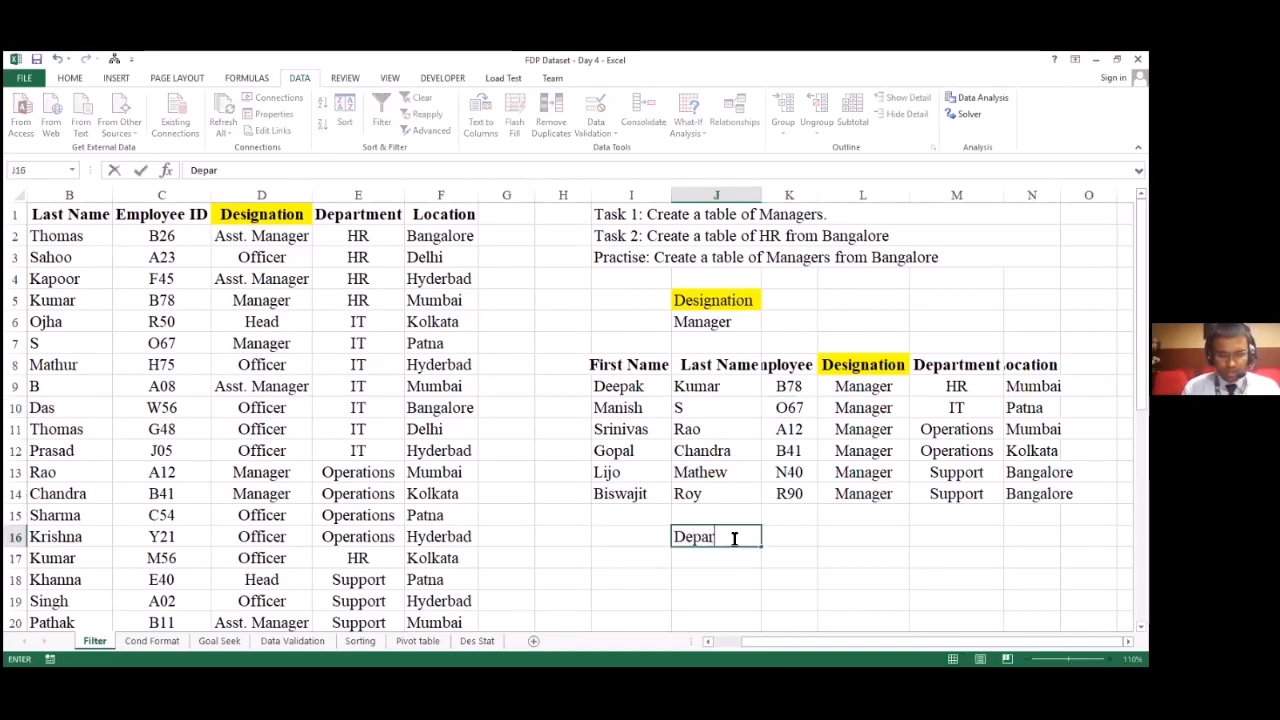
key(BackSpace)
key(BackSpace)
key(BackSpace)
key(BackSpace)
key(BackSpace)
key(BackSpace)
key(BackSpace)
key(BackSpace)
key(BackSpace)
text(Location)
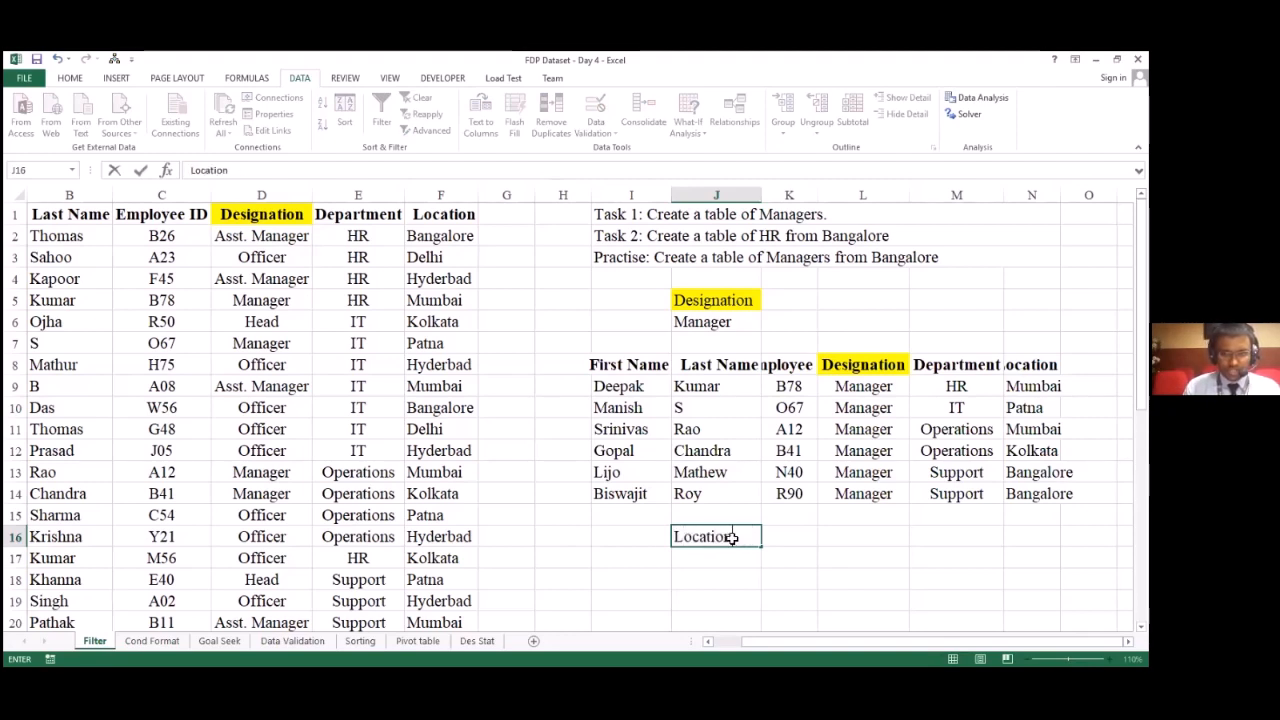
key(Return)
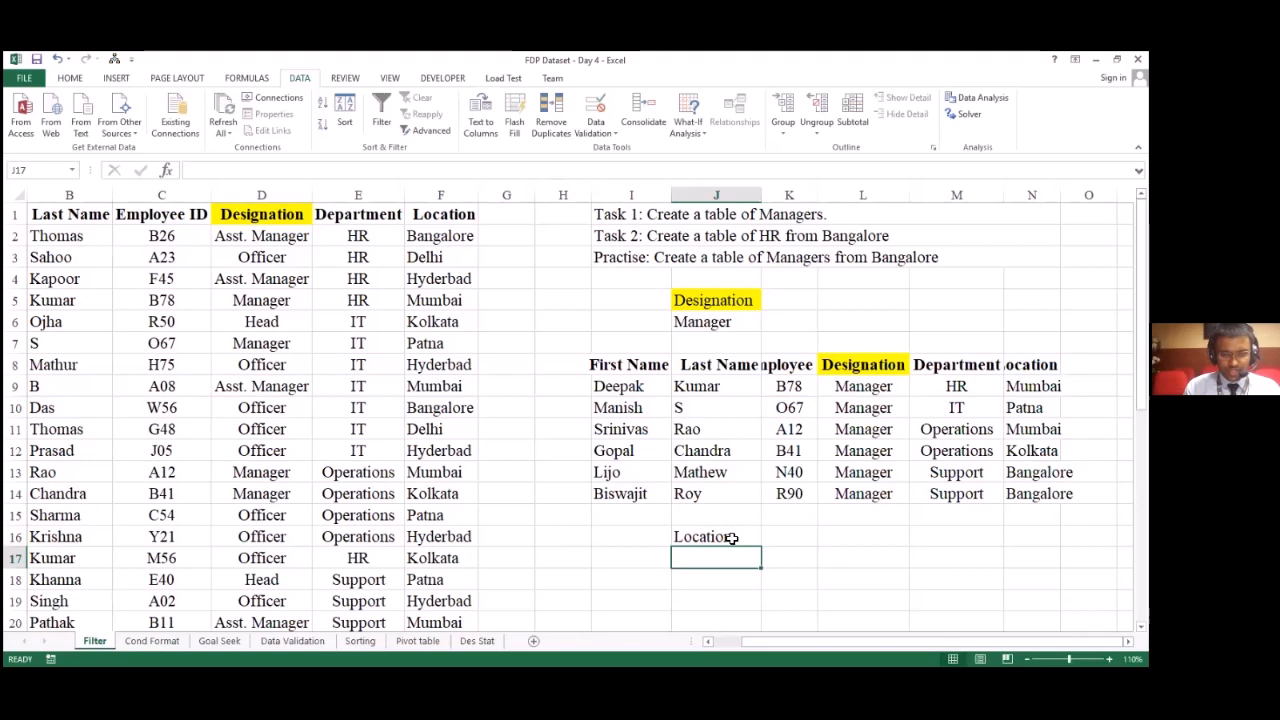
text(Patna)
key(Return)
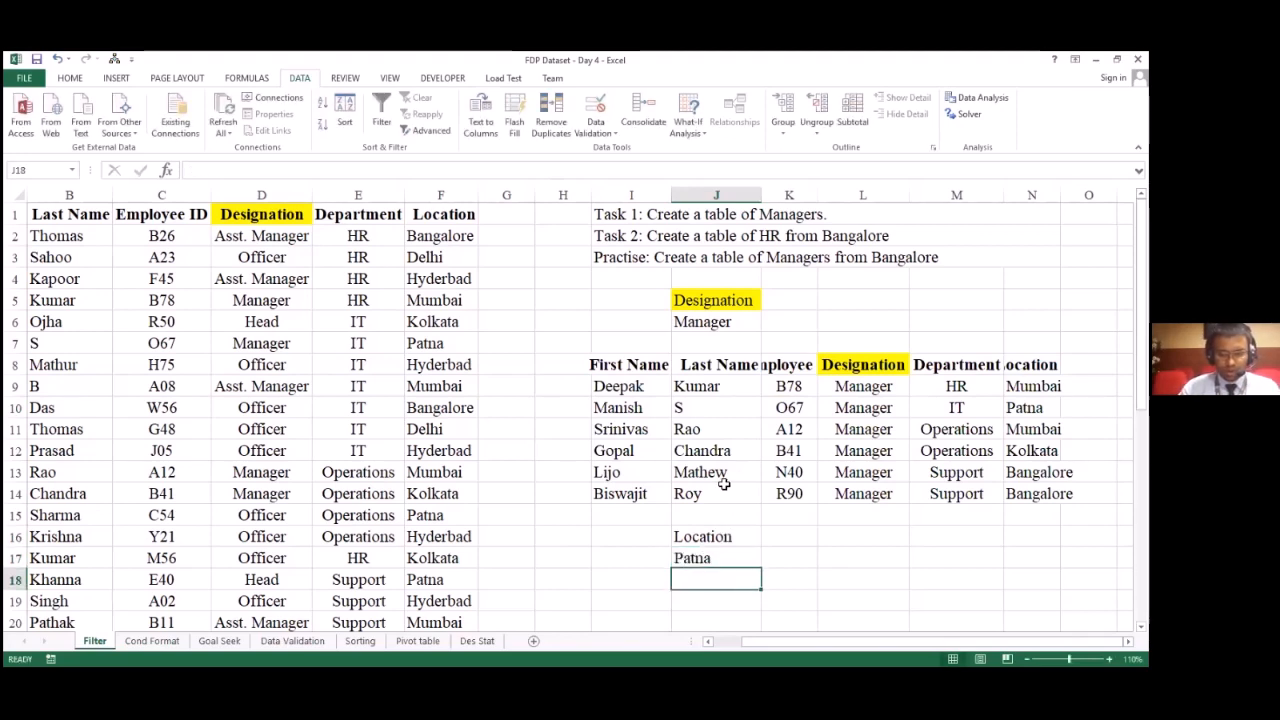
Step: Set up a new Advanced Filter that copies to another location, and clear the previous list, criteria and copy-to ranges
scroll(728, 546, down, 1)
scroll(727, 547, up, 1)
click(422, 130)
click(744, 429)
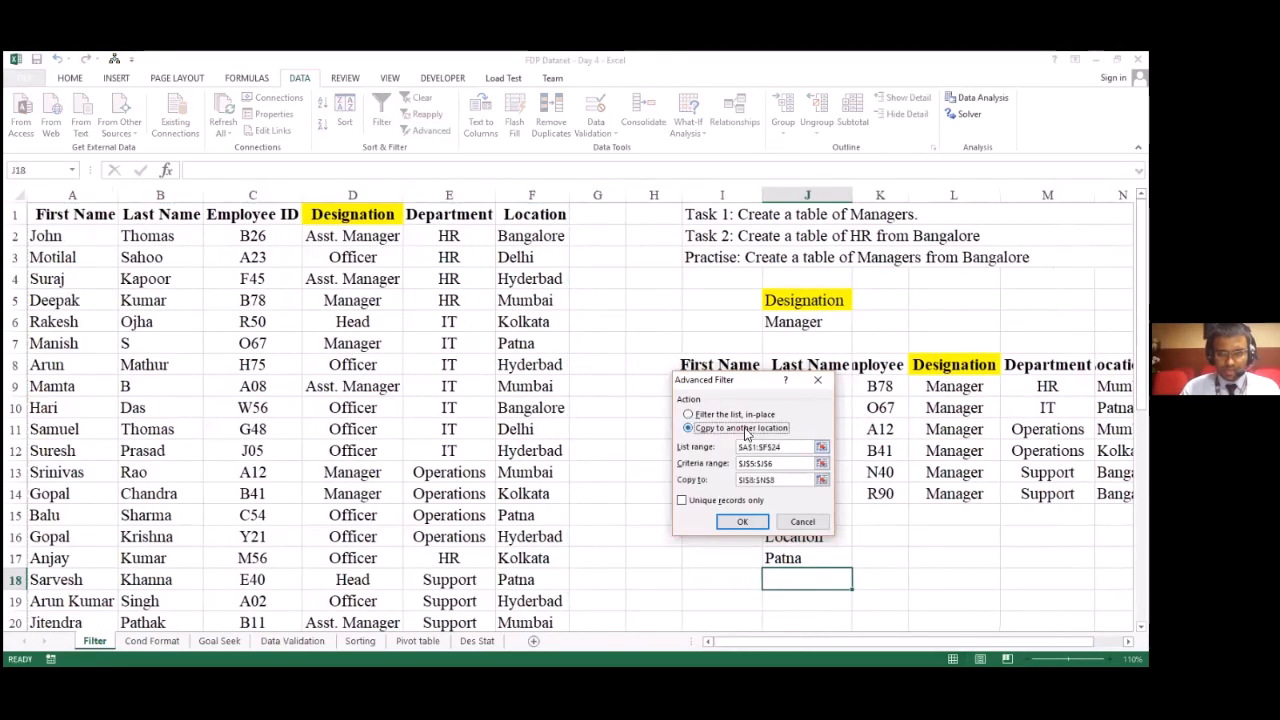
drag(801, 447, 586, 437)
key(BackSpace)
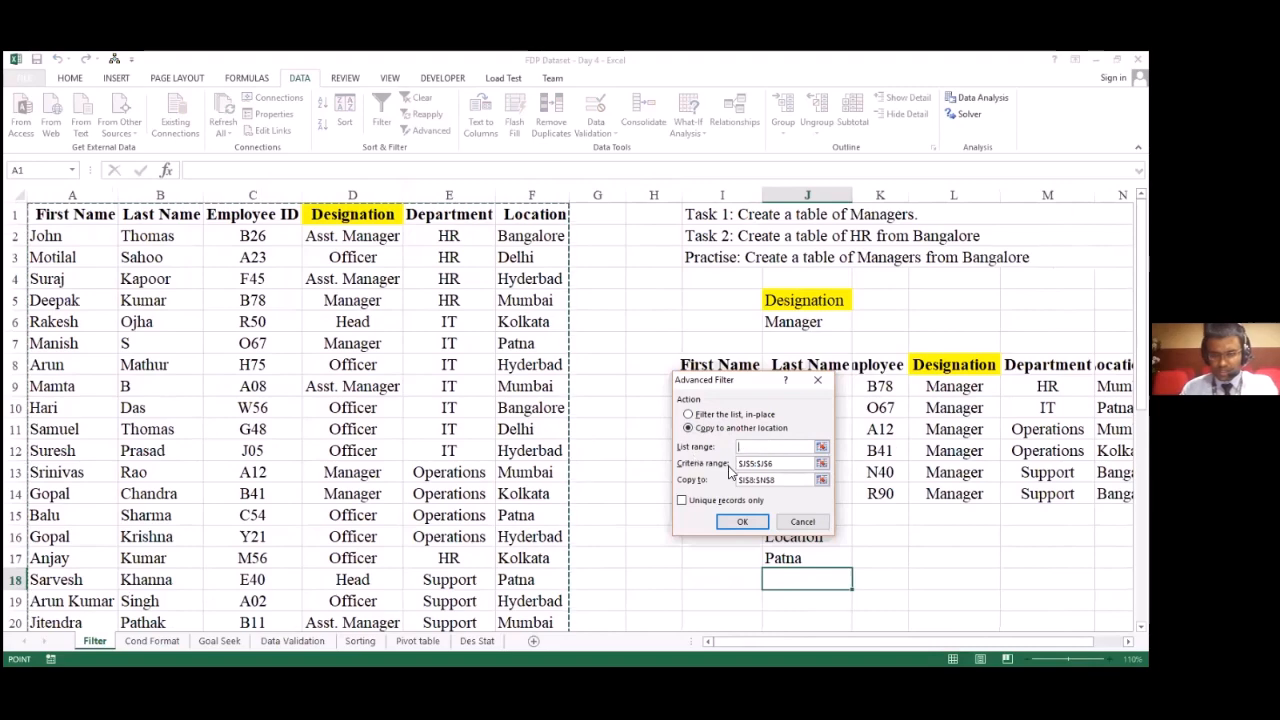
drag(787, 466, 706, 463)
key(BackSpace)
drag(795, 480, 717, 478)
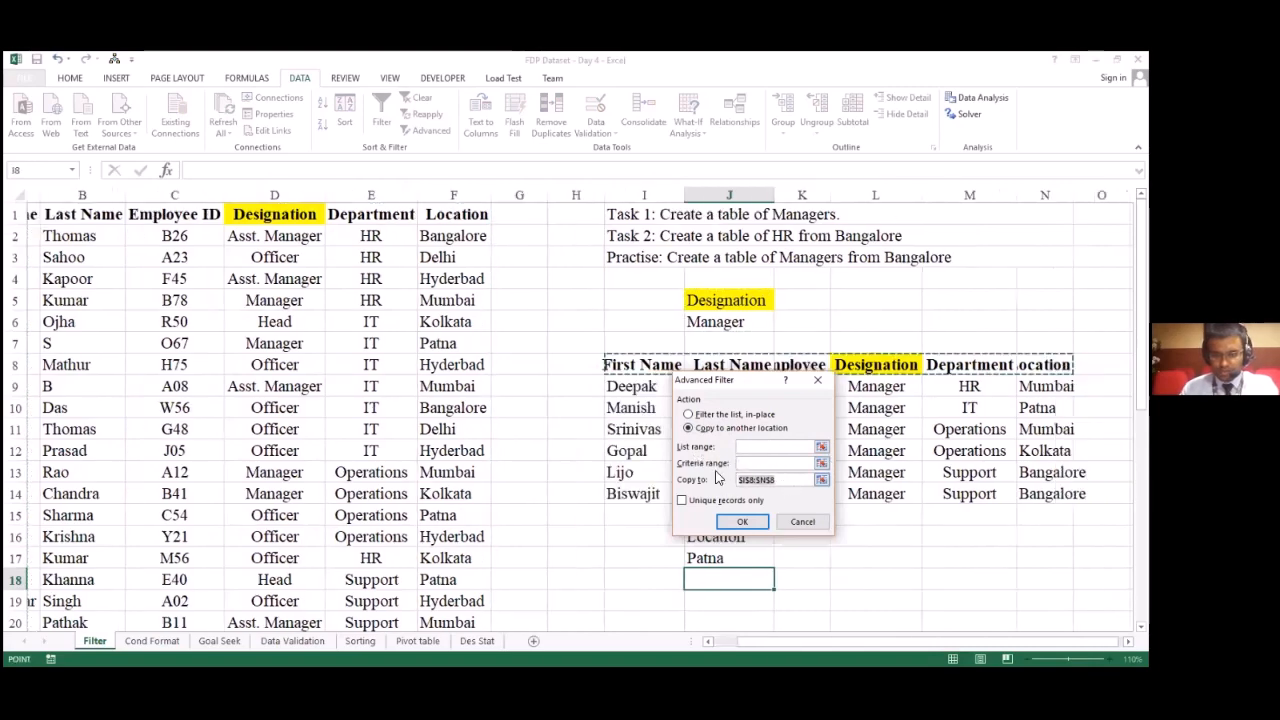
key(BackSpace)
click(733, 449)
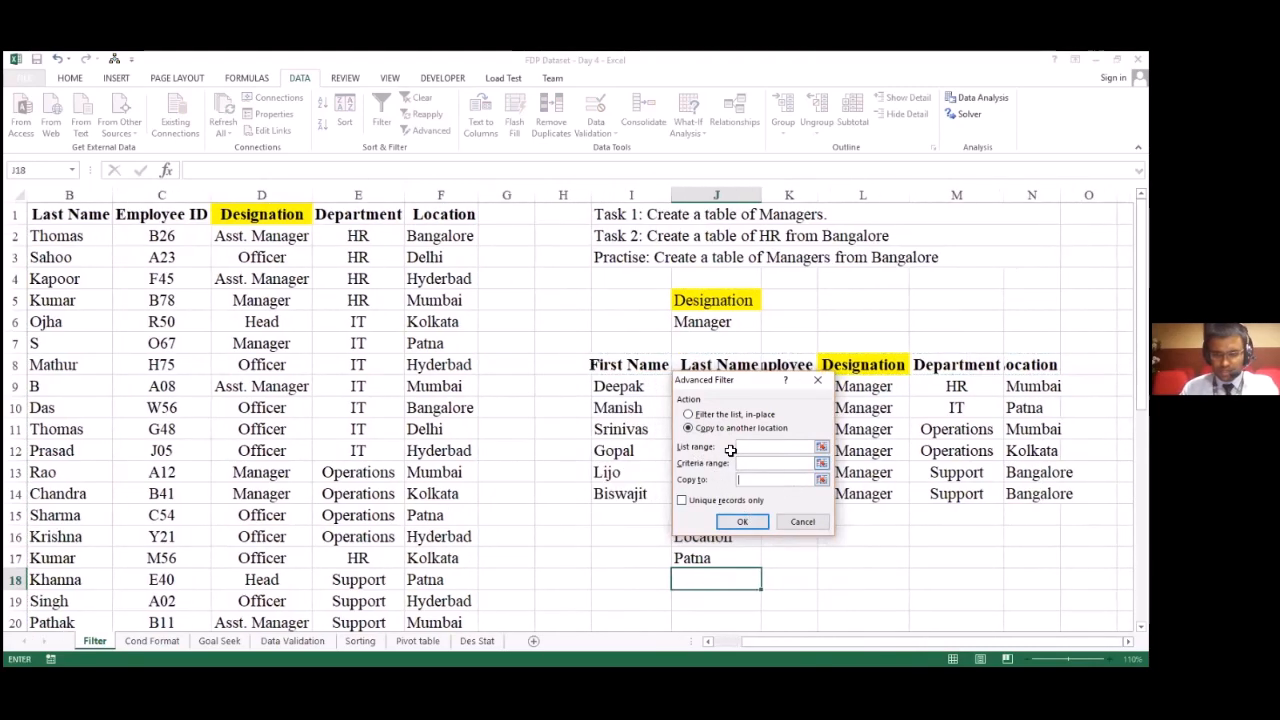
Step: Set the Advanced Filter list range to the full employee dataset A1:F24, including its headings
click(820, 450)
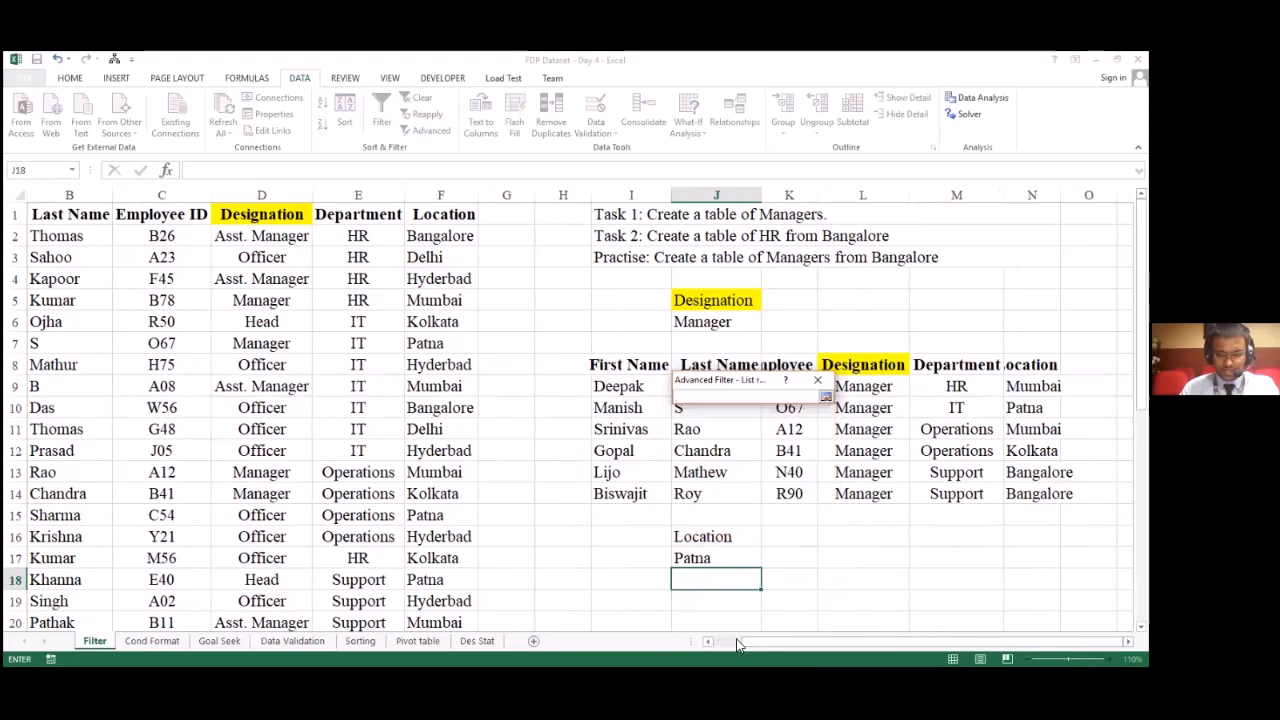
scroll(230, 360, left, 1)
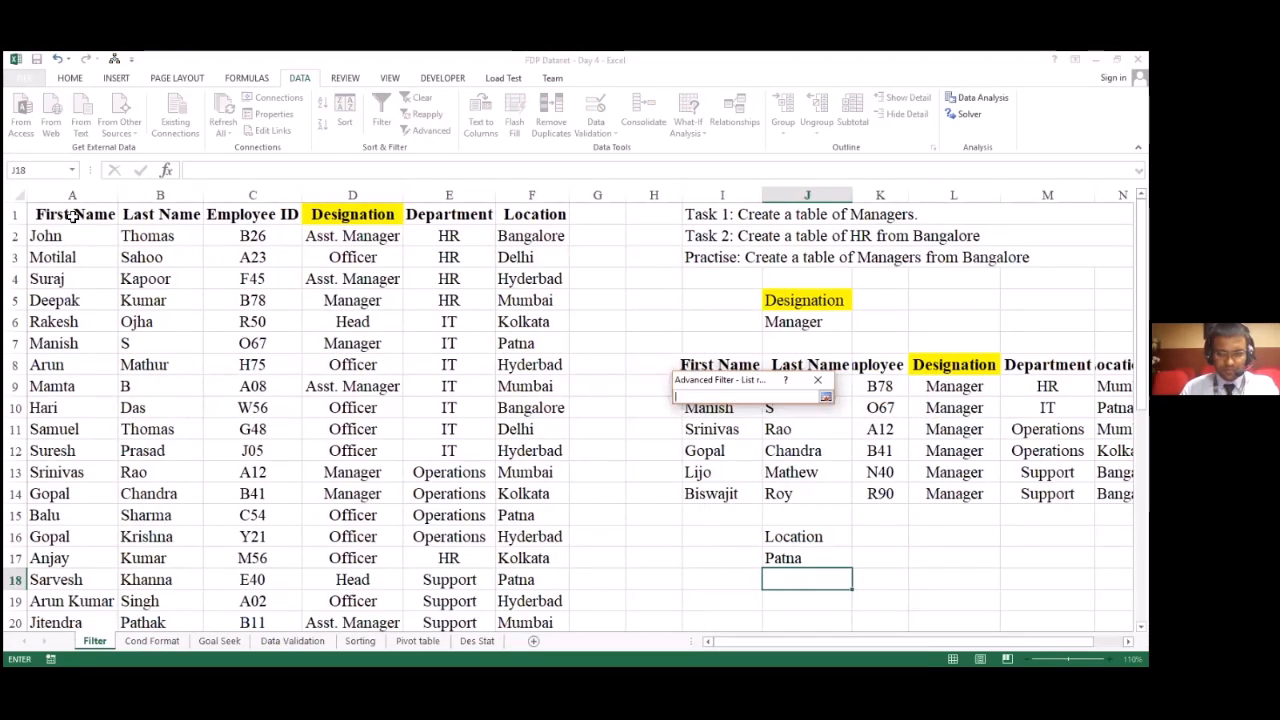
drag(72, 217, 531, 615)
click(826, 394)
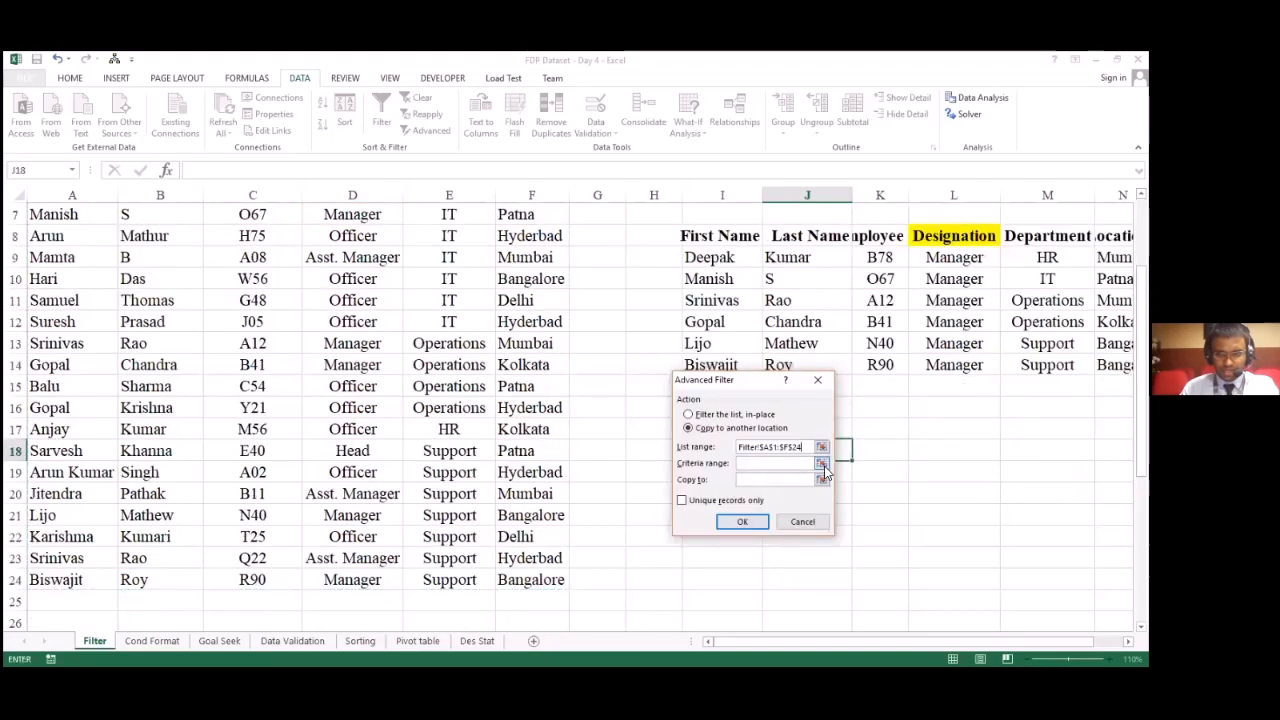
Step: Set the Advanced Filter criteria range to the Location and Patna cells J16:J17
click(823, 466)
drag(803, 411, 804, 430)
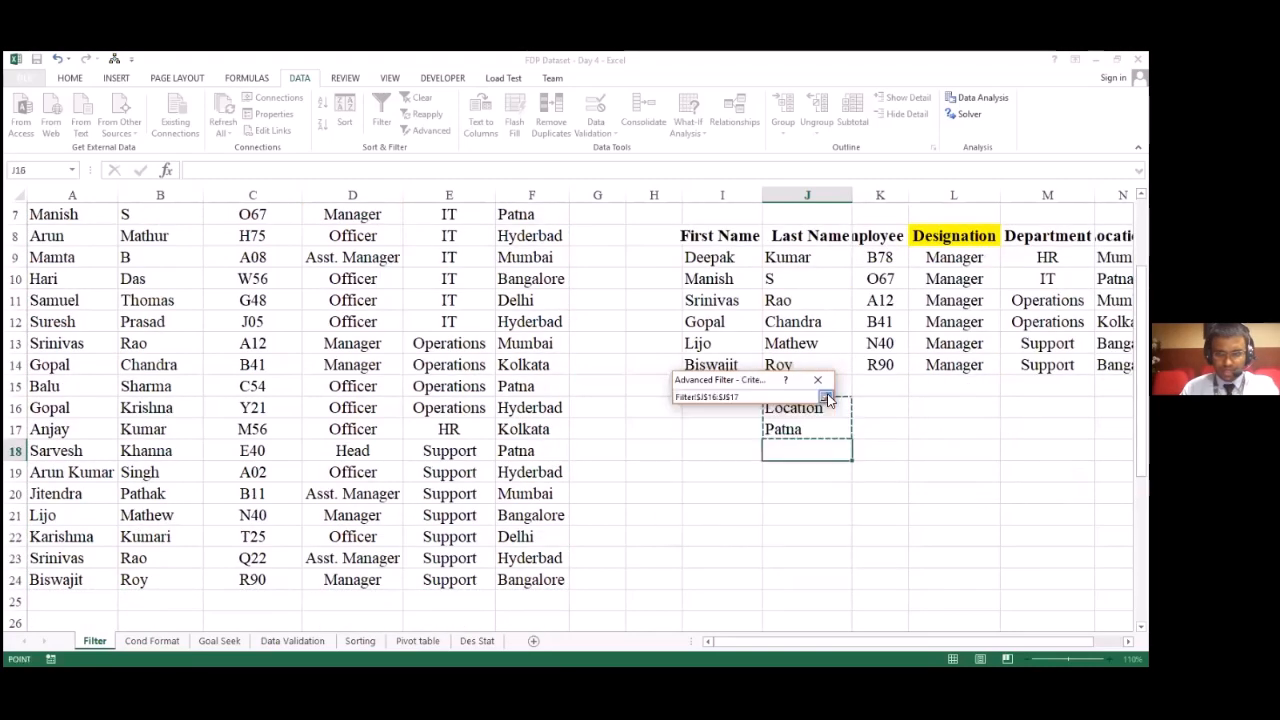
click(826, 398)
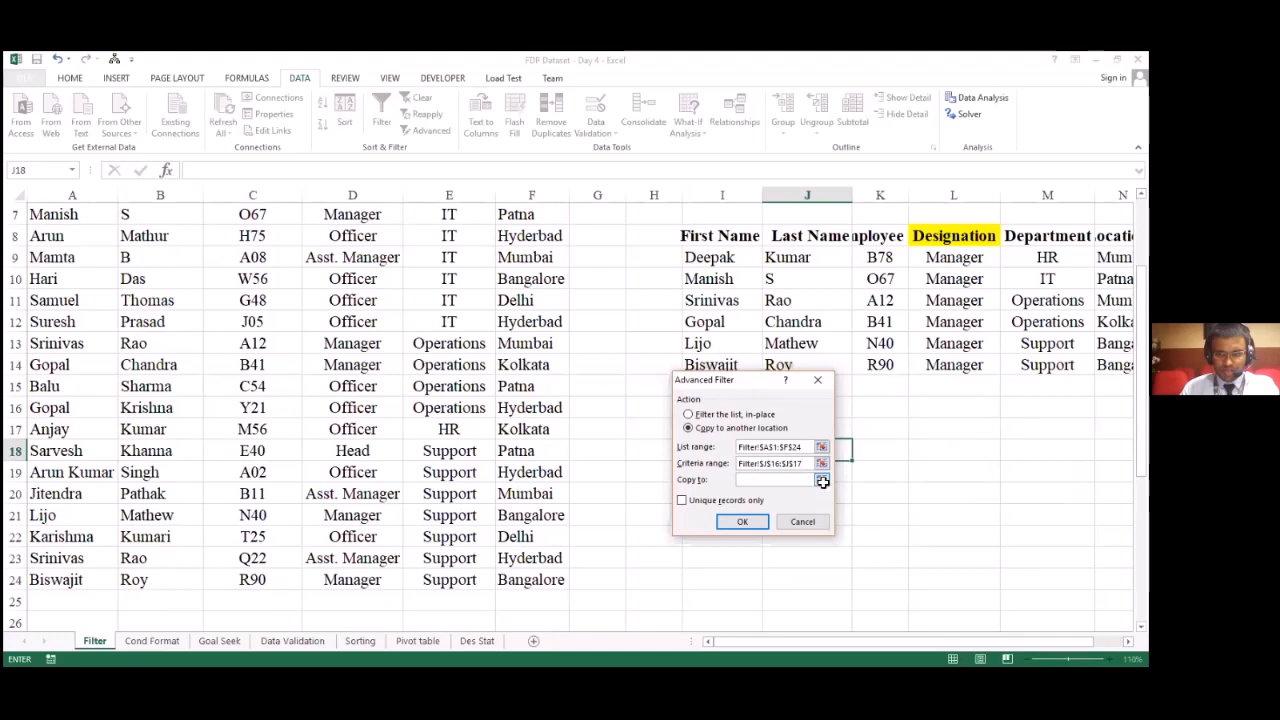
Step: Set the copy-to destination to cell I20 and run the Advanced Filter to extract the Patna employees table
click(822, 480)
click(721, 494)
click(827, 398)
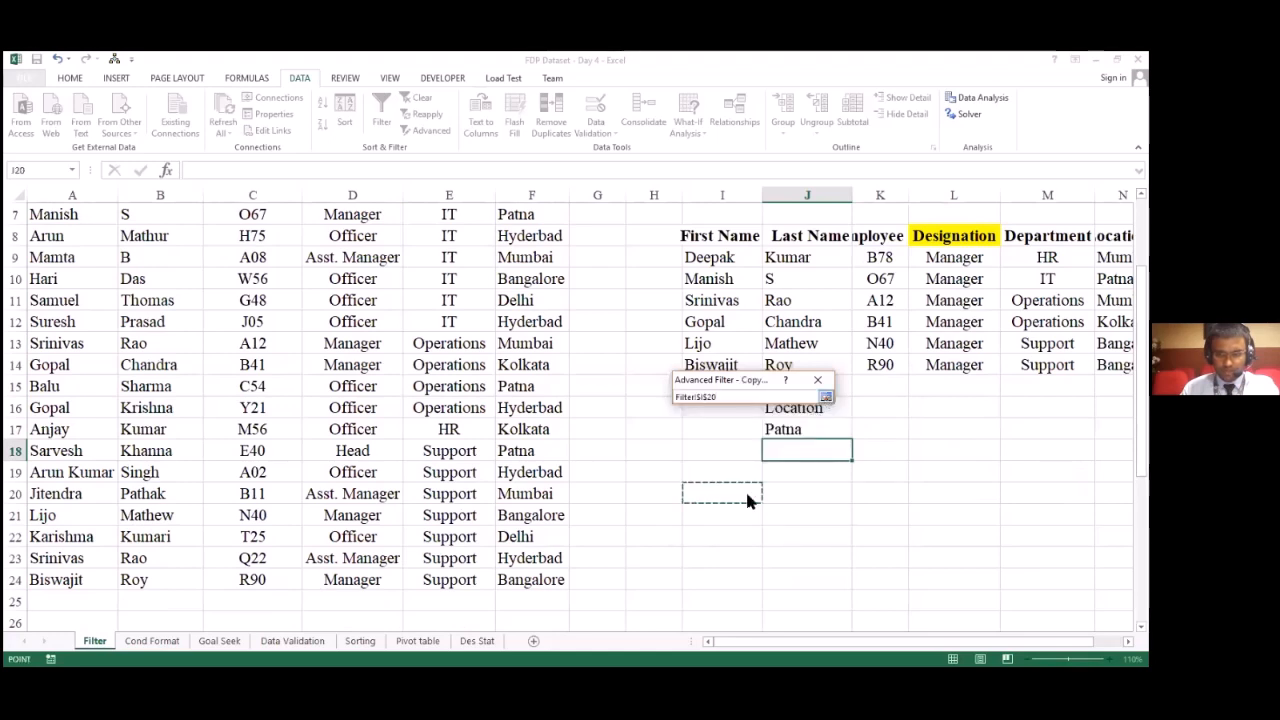
click(745, 522)
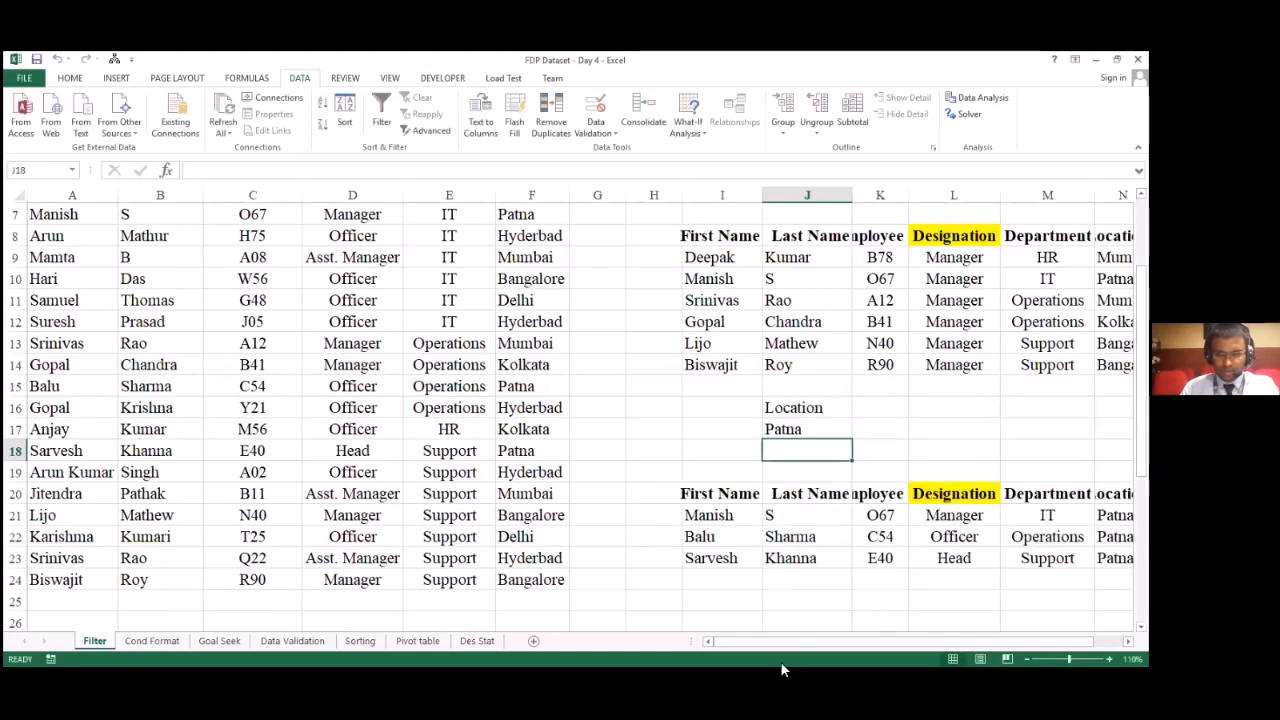
drag(769, 642, 936, 641)
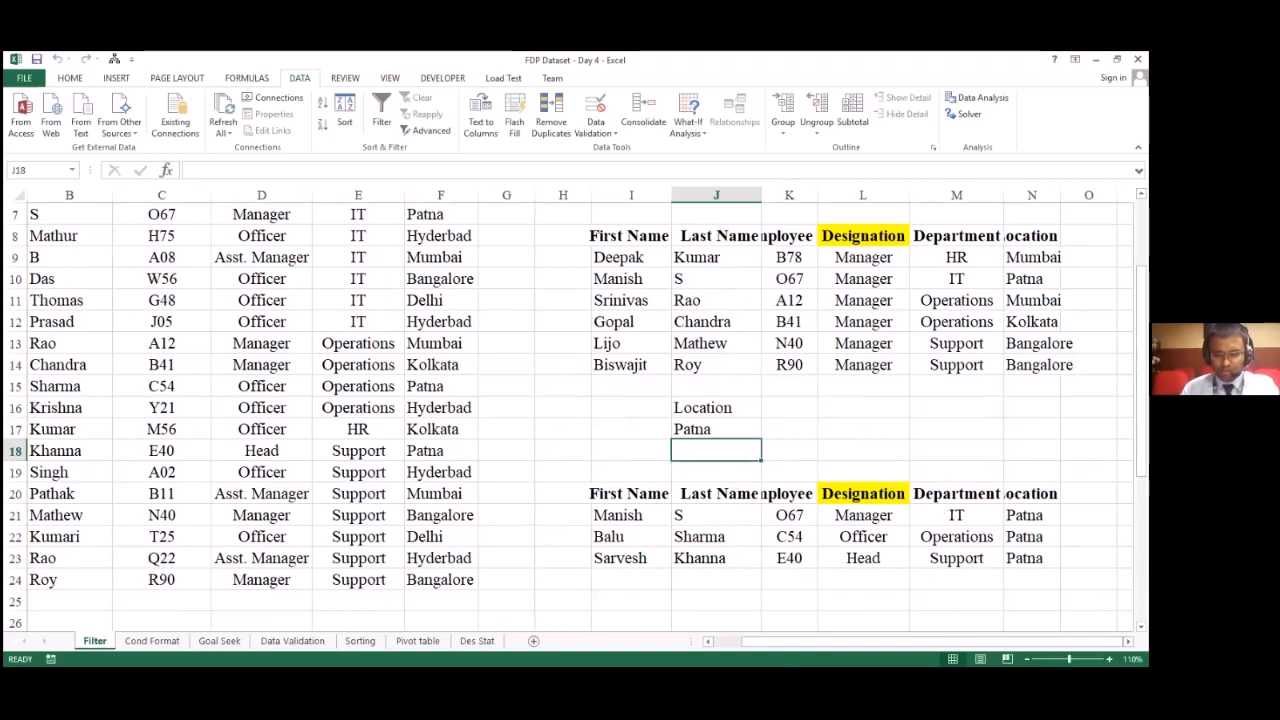
scroll(901, 571, up, 2)
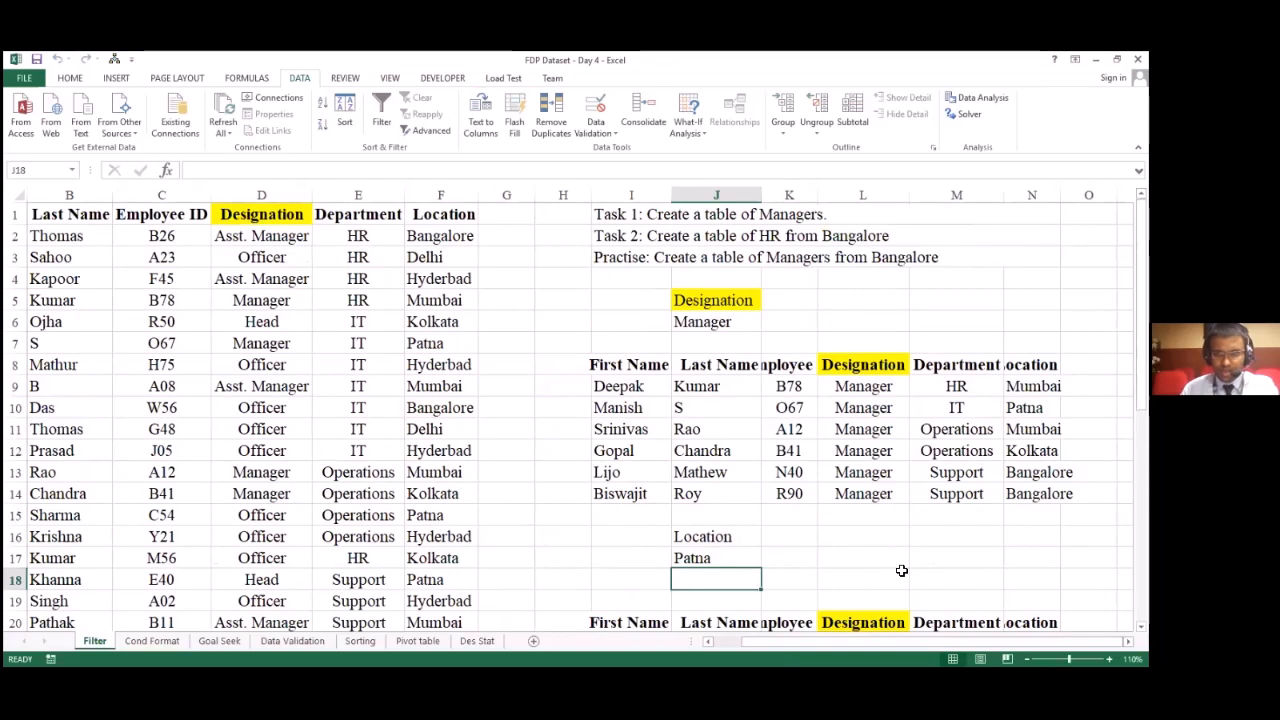
Step: Delete the Patna table cells I20:O25, shifting cells left, and clear the Location criteria in J16:J18
scroll(546, 566, down, 2)
drag(615, 494, 957, 449)
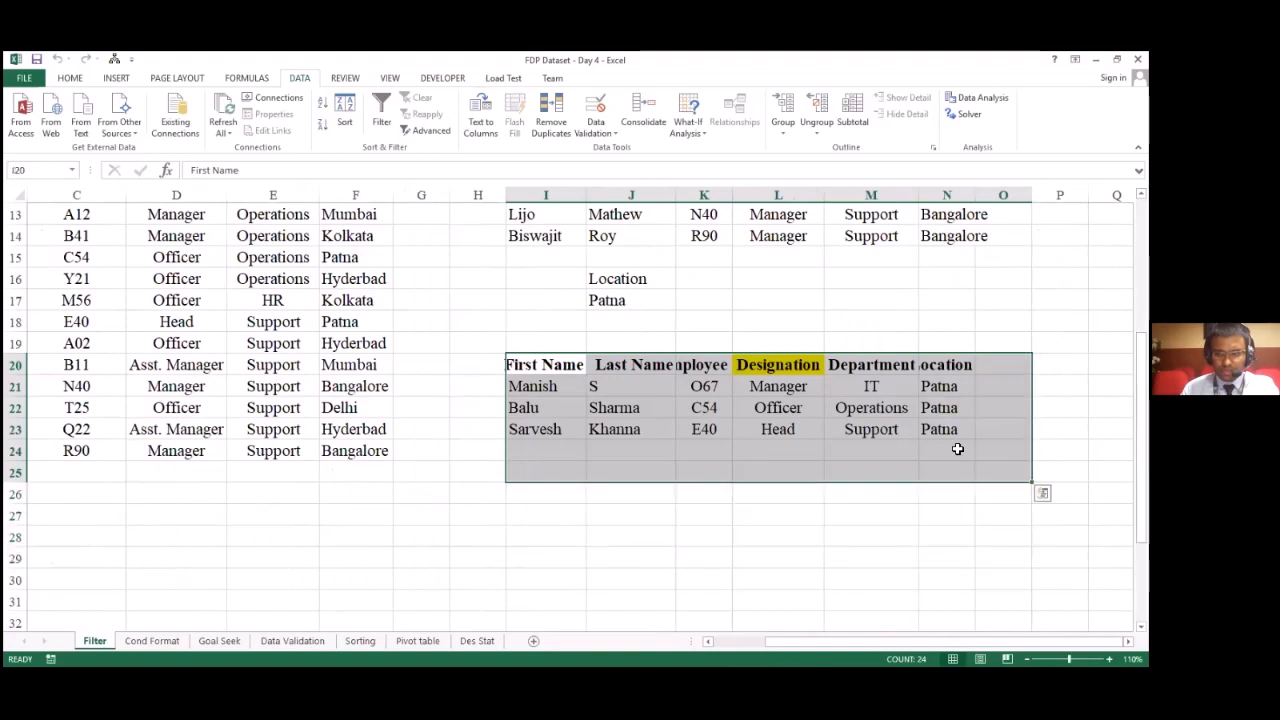
key(ctrl+minus)
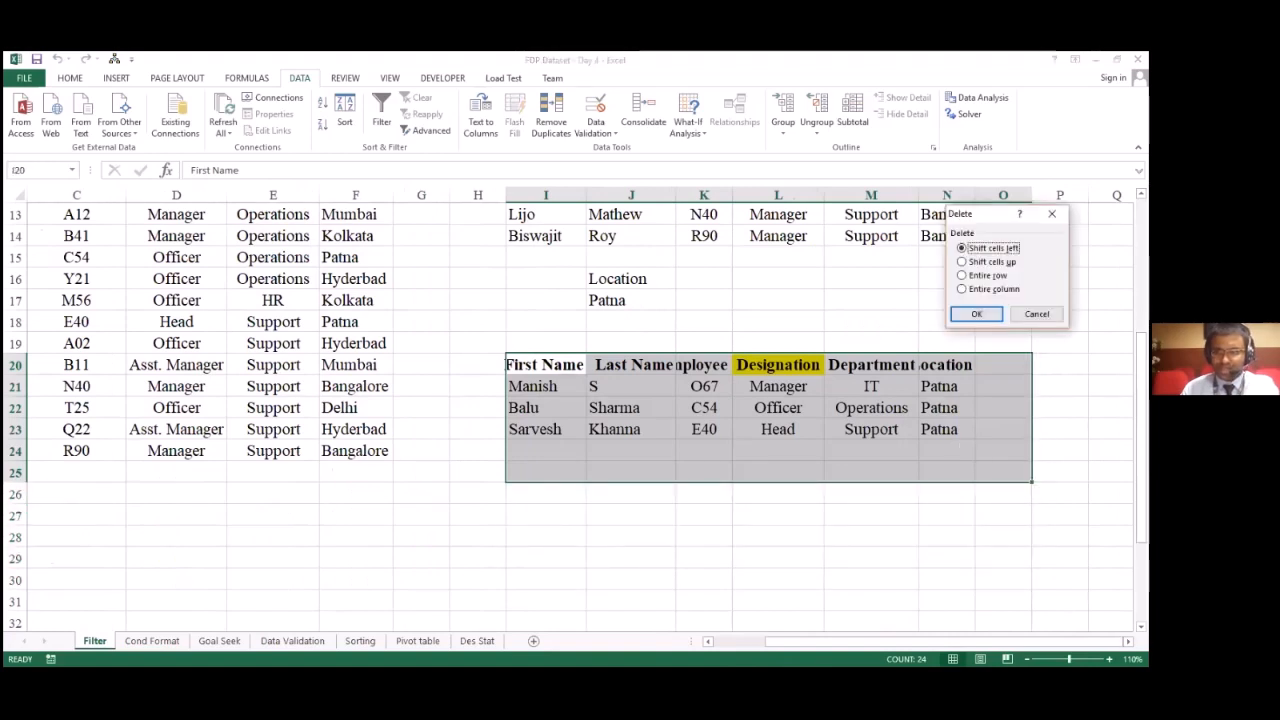
click(977, 316)
scroll(977, 314, up, 3)
drag(640, 471, 648, 511)
key(Delete)
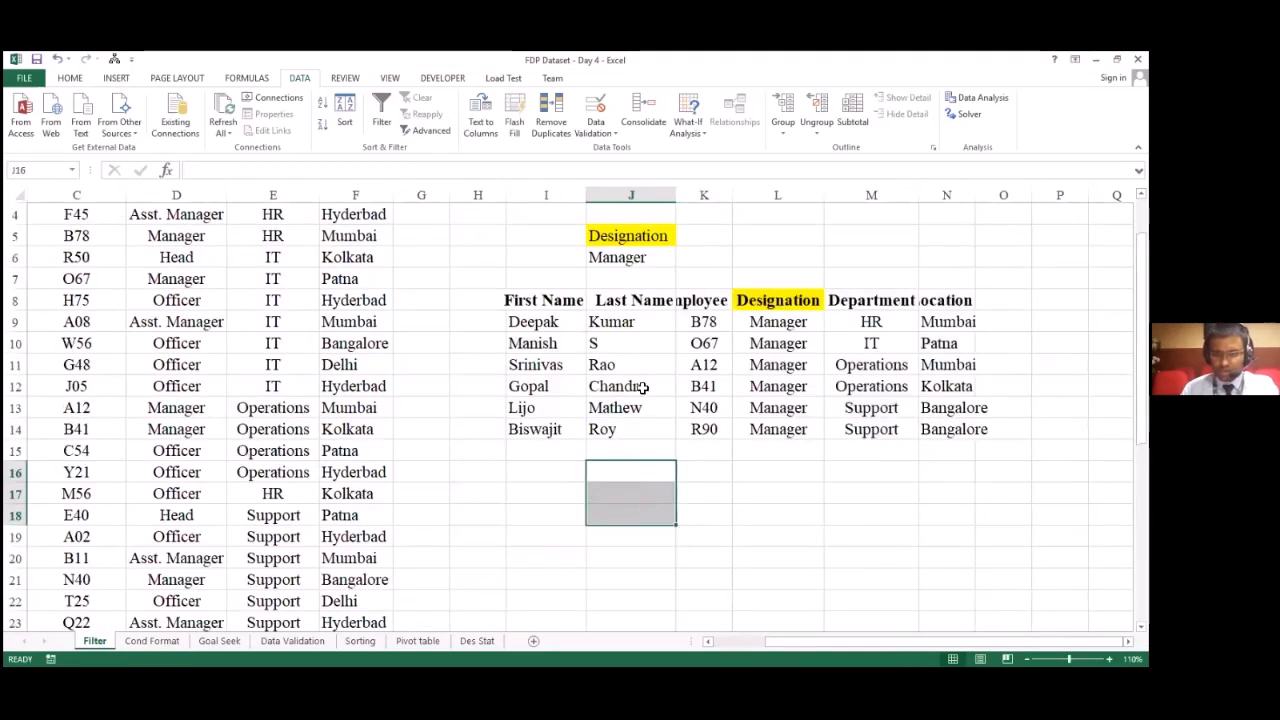
Step: Delete the cells I5:O16 holding the Designation criteria and the extracted Managers table, shifting cells left
click(535, 255)
drag(540, 230, 1000, 475)
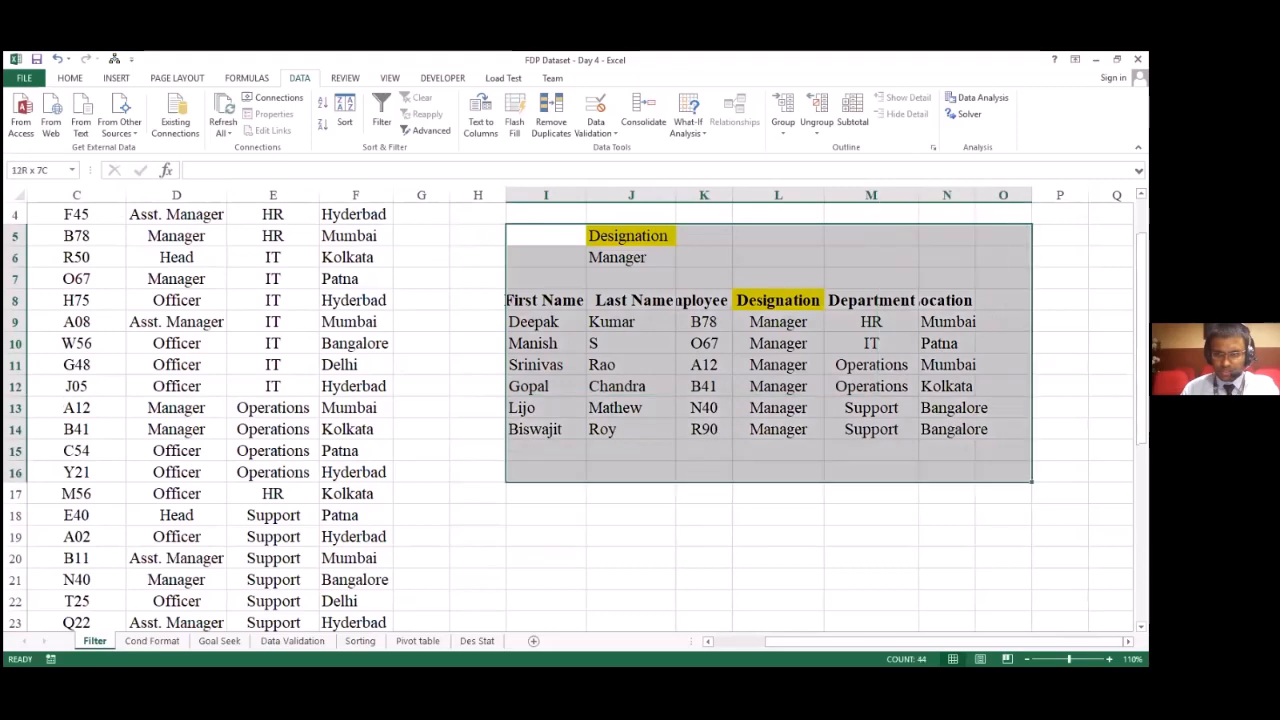
right_click(910, 430)
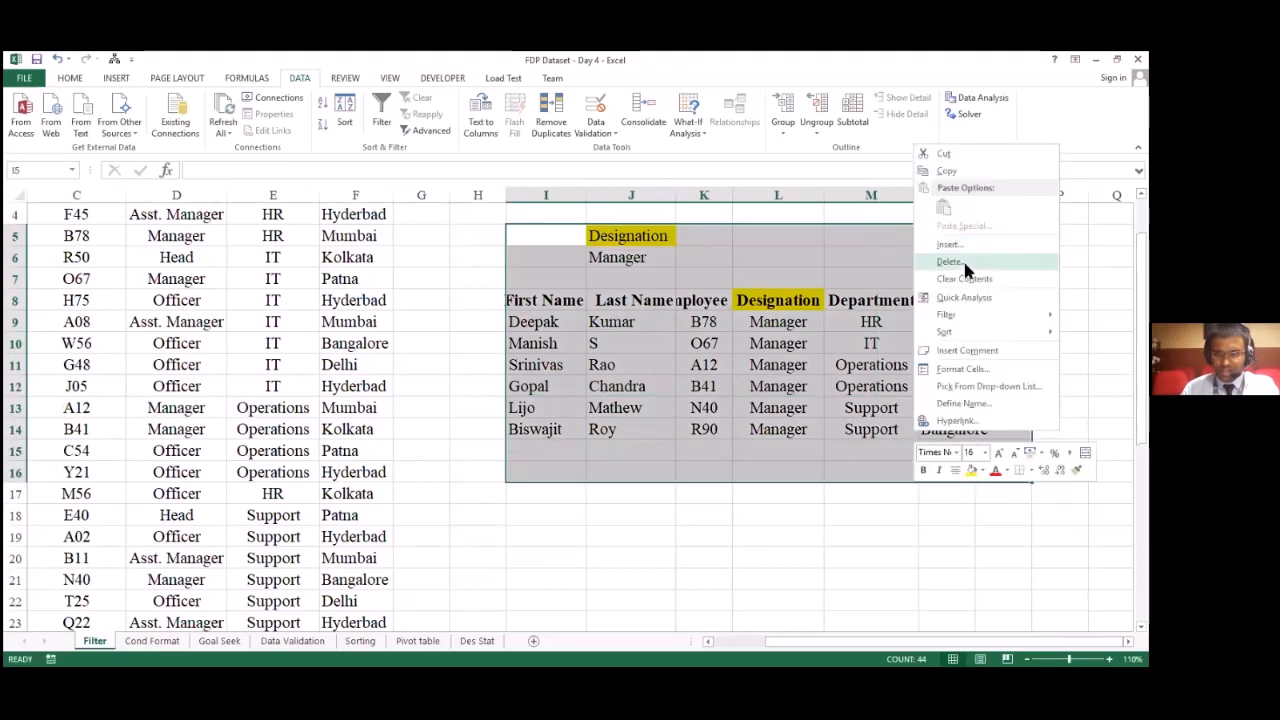
click(962, 264)
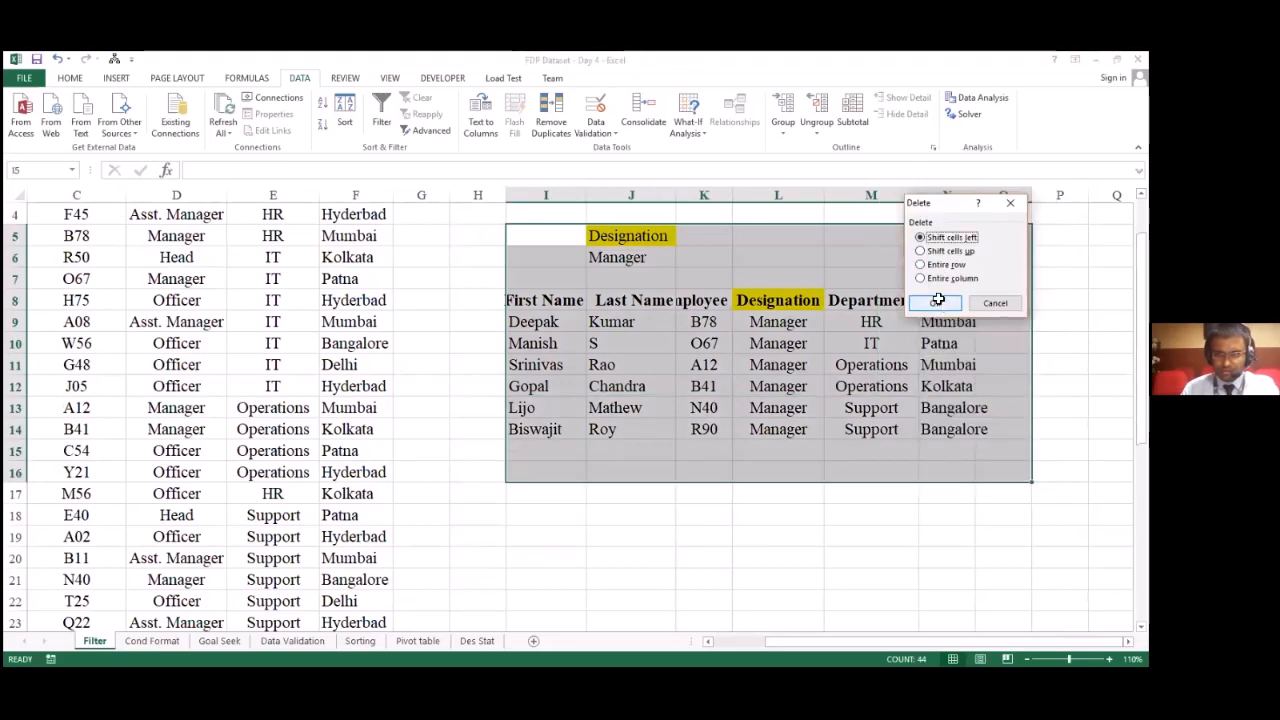
click(938, 301)
scroll(938, 301, up, 1)
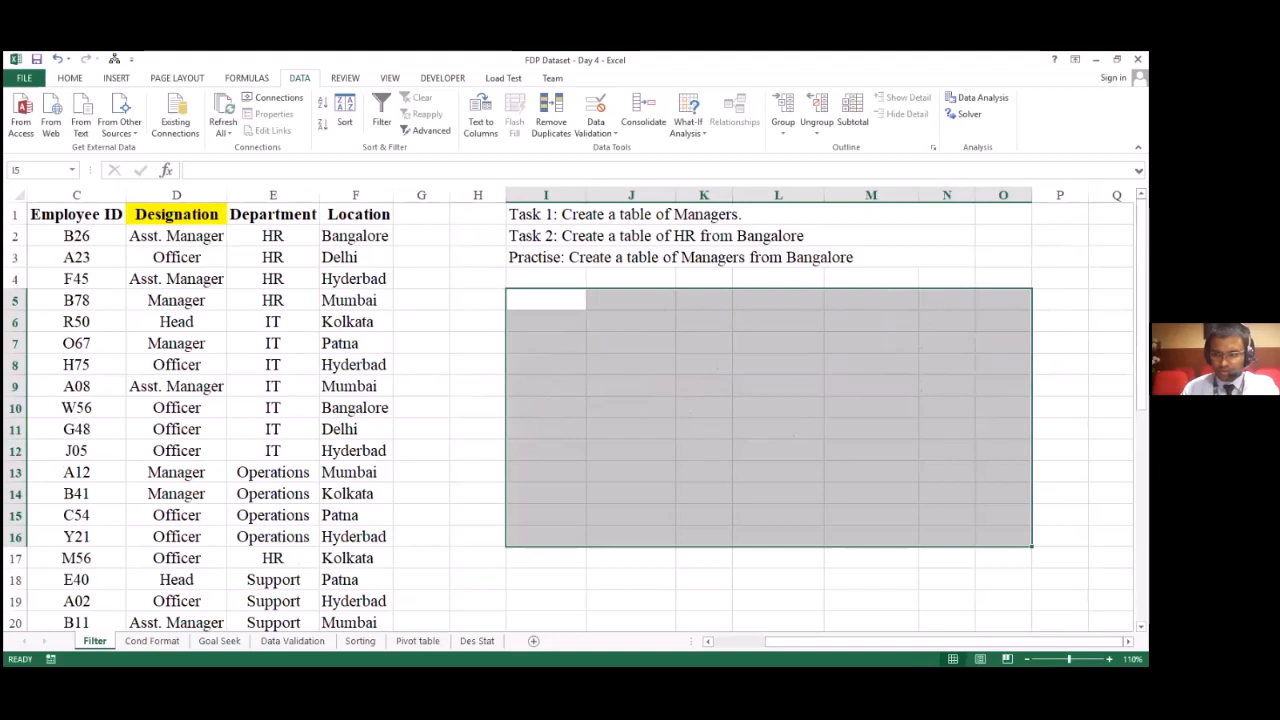
click(658, 471)
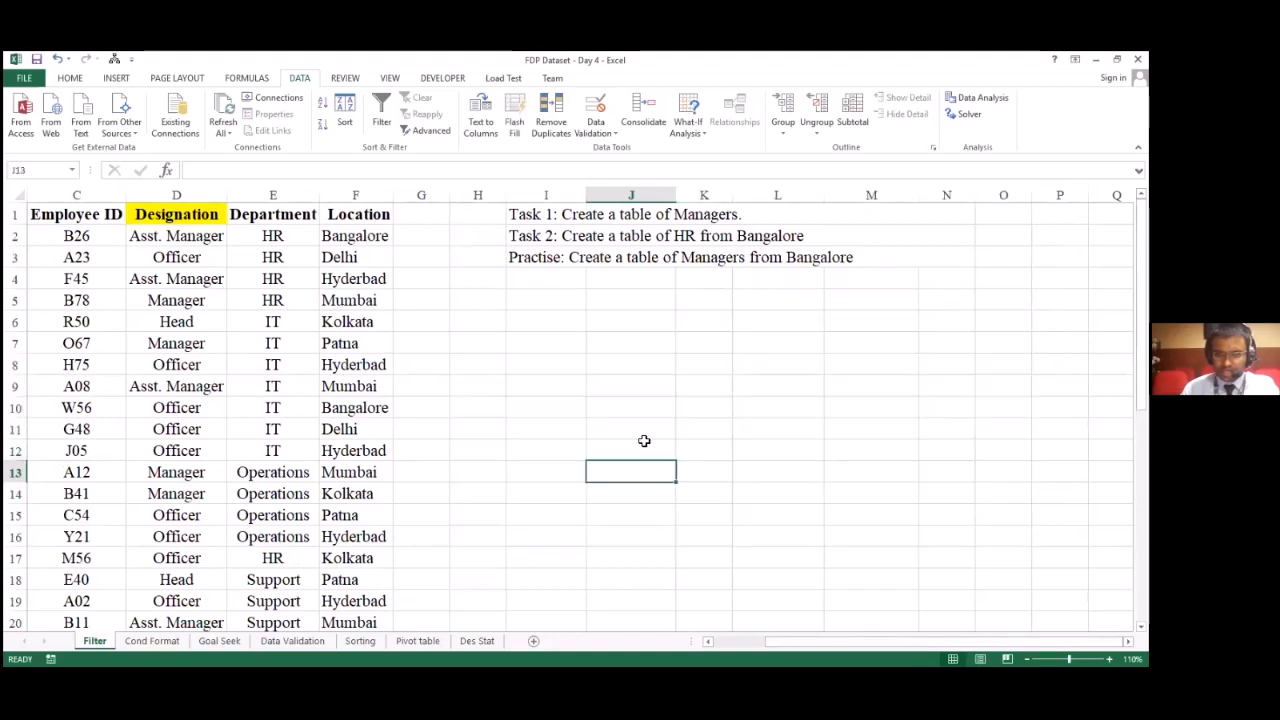
Step: Enter the first filter condition with the heading Department in J5 and HR in J6
click(628, 298)
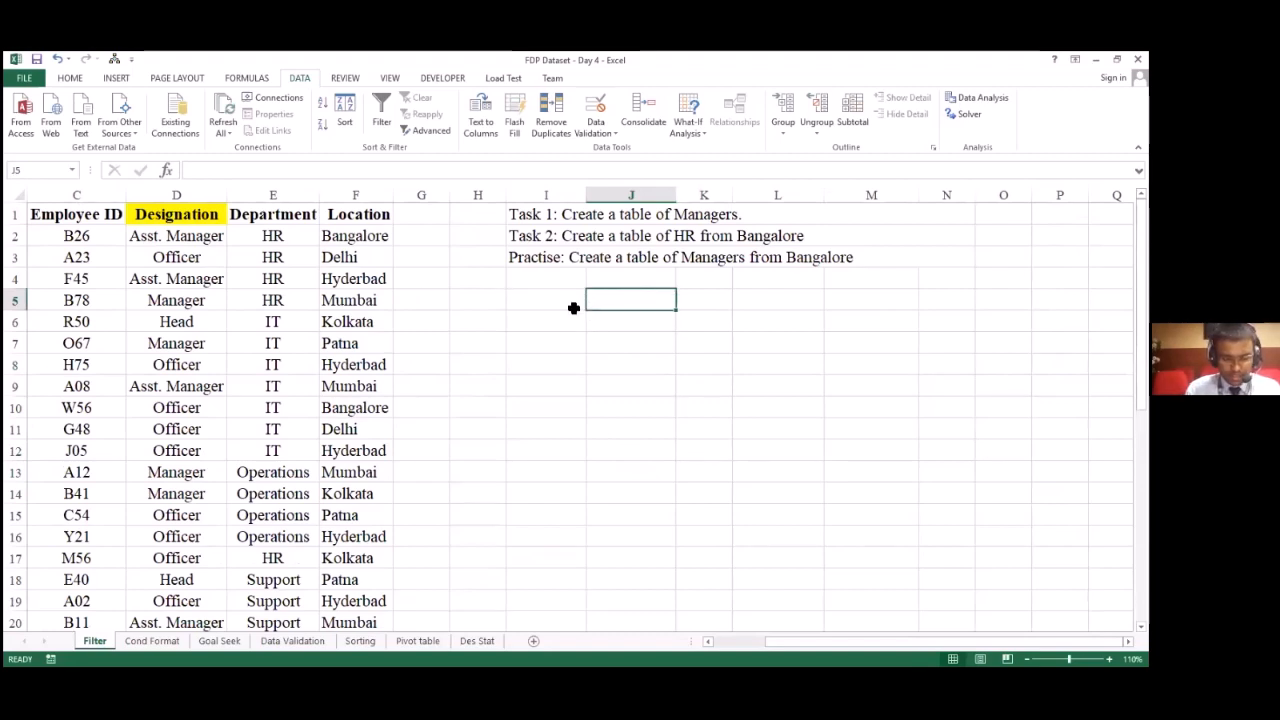
text(Dep)
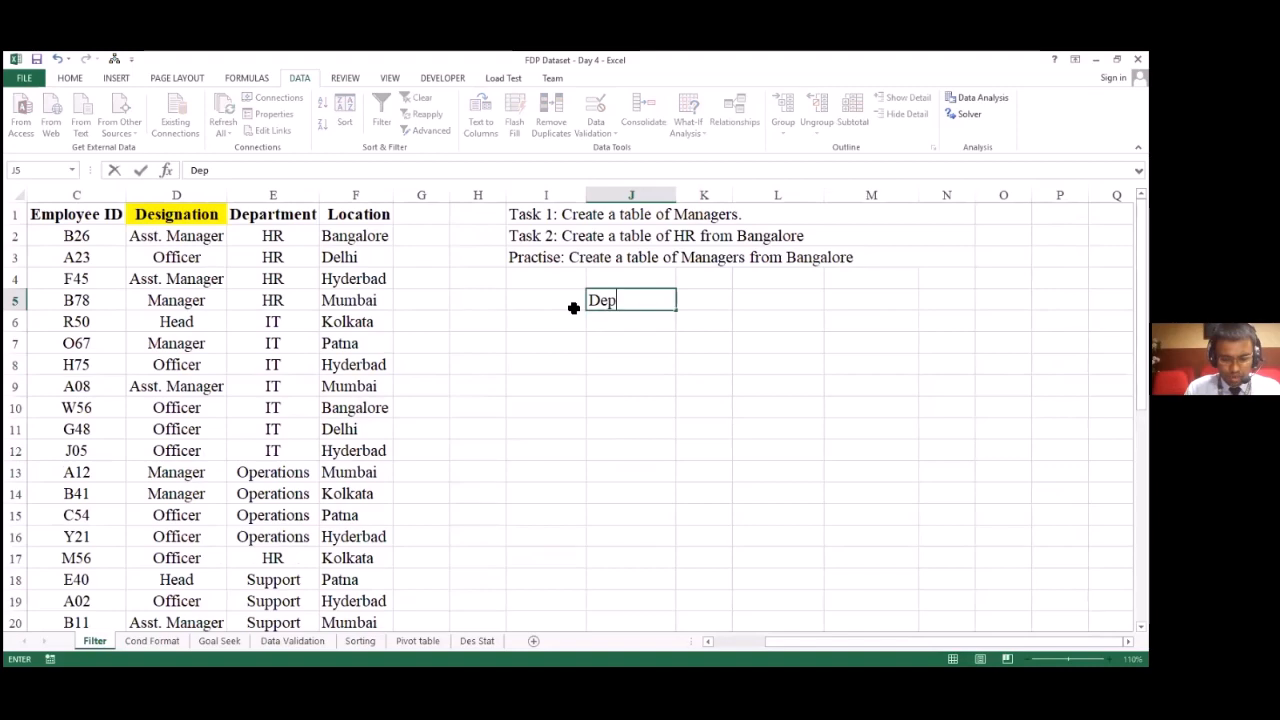
text(artment)
key(Return)
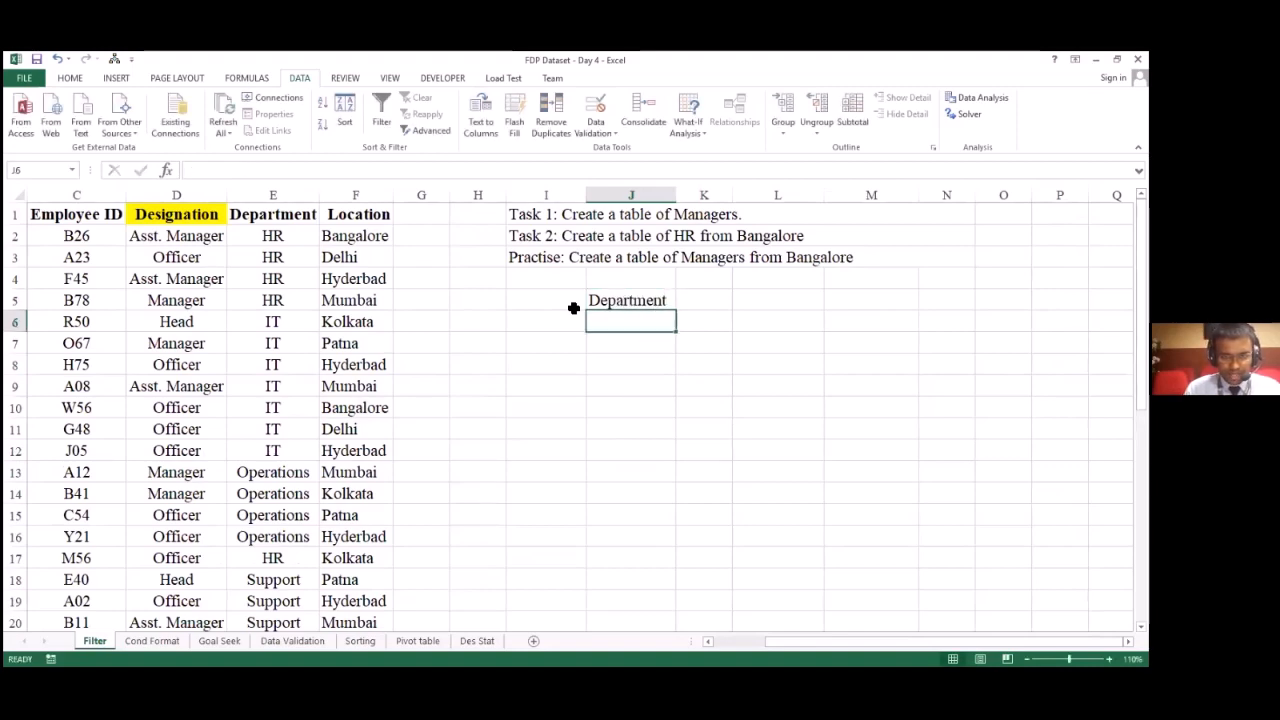
text(HR)
key(Return)
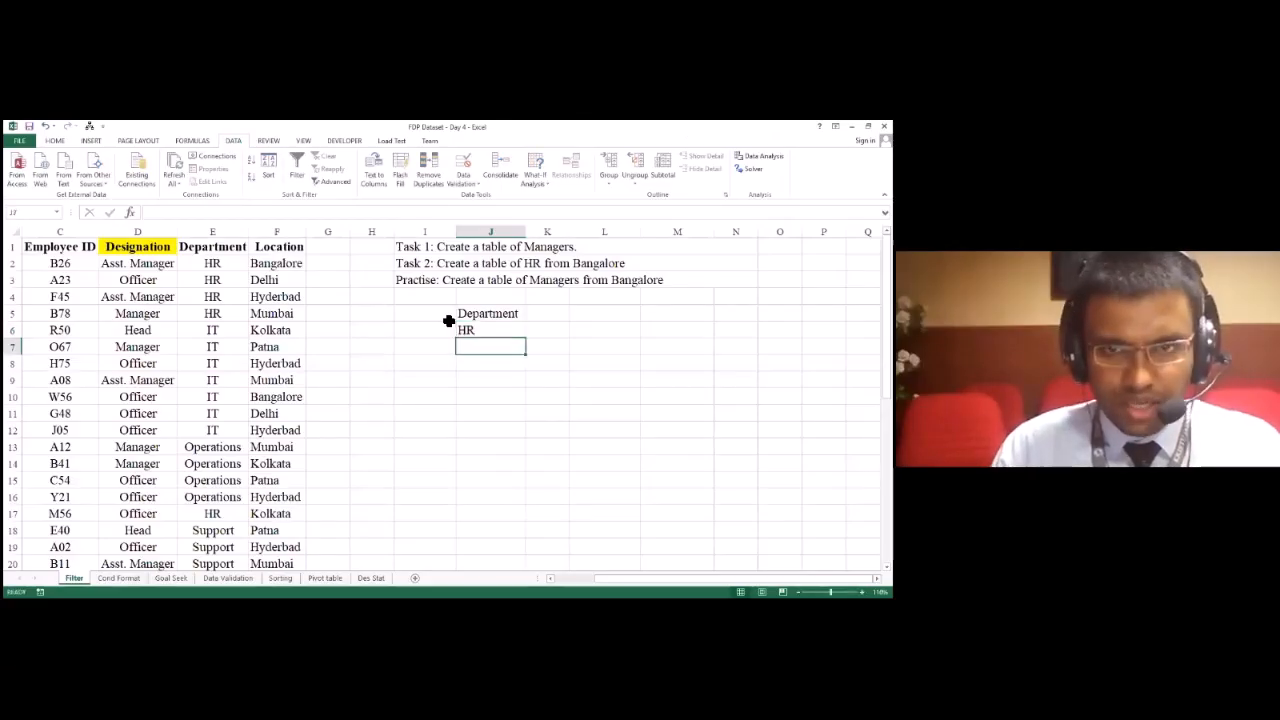
Step: Add a second condition beside the Department criteria, with the heading Location in K5 and Bangalore in K6
key(Right)
key(Up)
key(Up)
text(L)
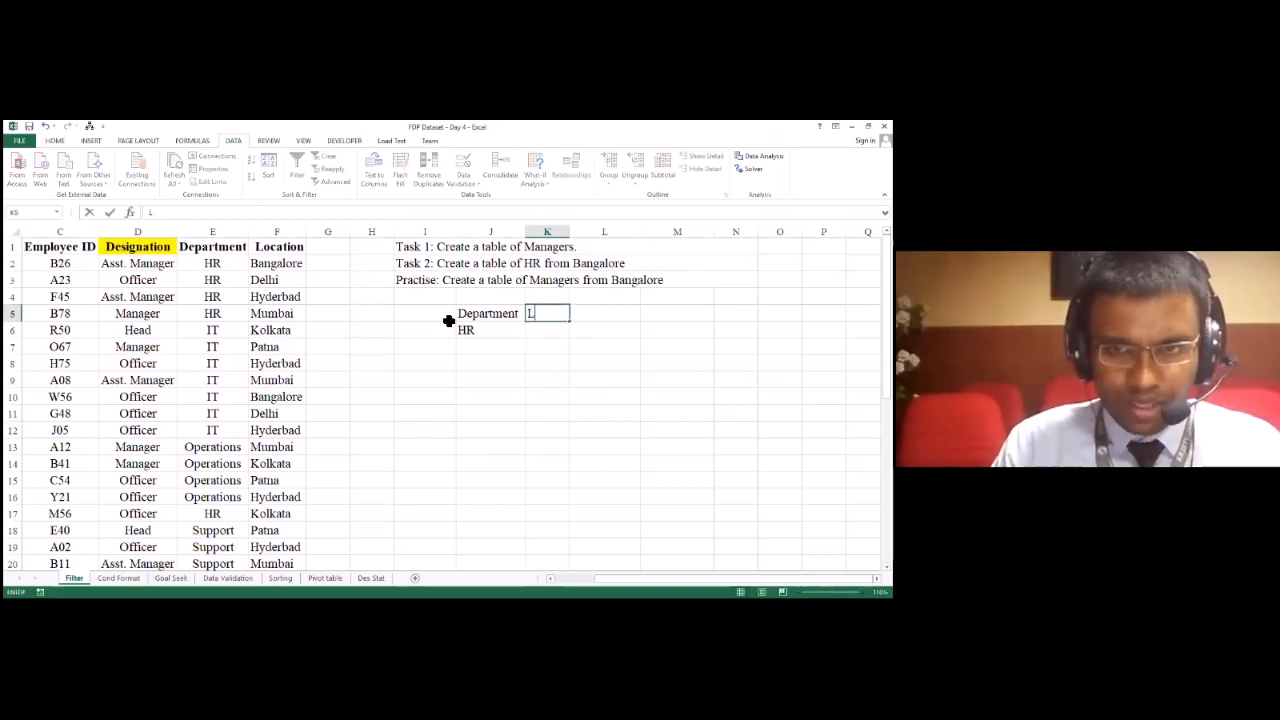
text(ocation)
key(Return)
text(Bangalore)
key(Return)
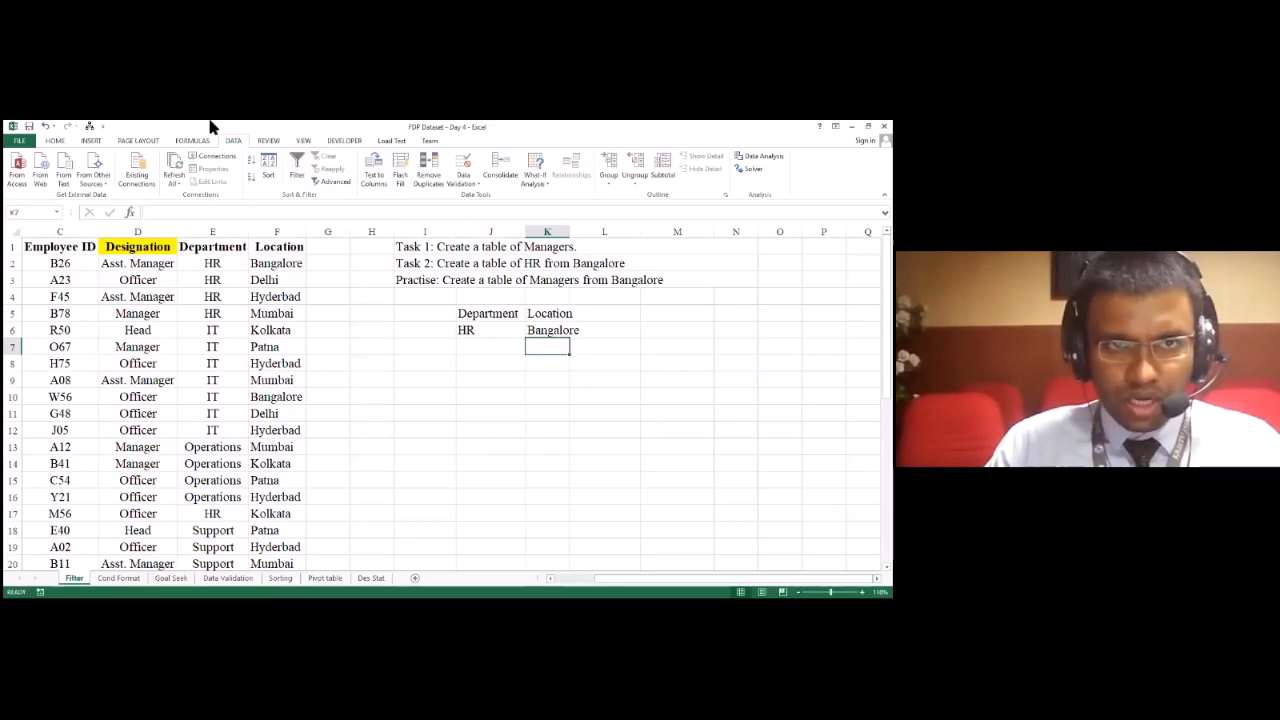
Step: Set up an Advanced Filter that copies to another location, with the full employee dataset A1:F24 as list range
click(335, 181)
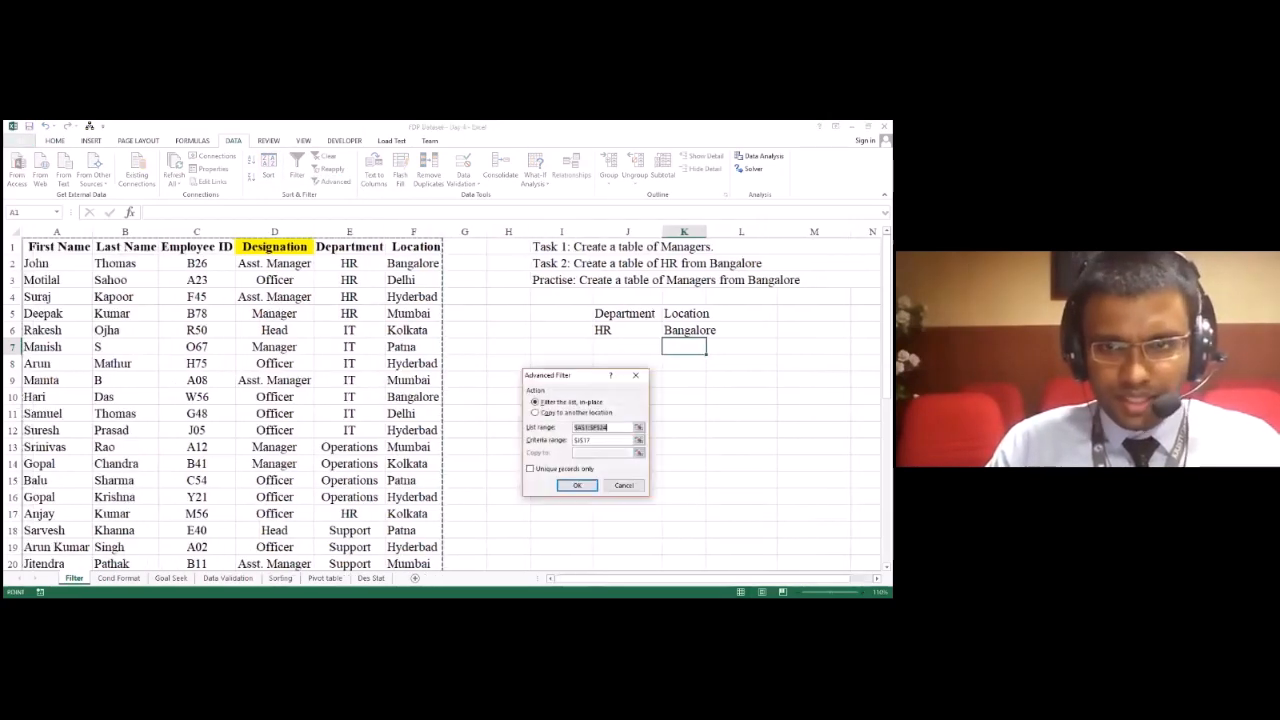
click(546, 413)
click(586, 427)
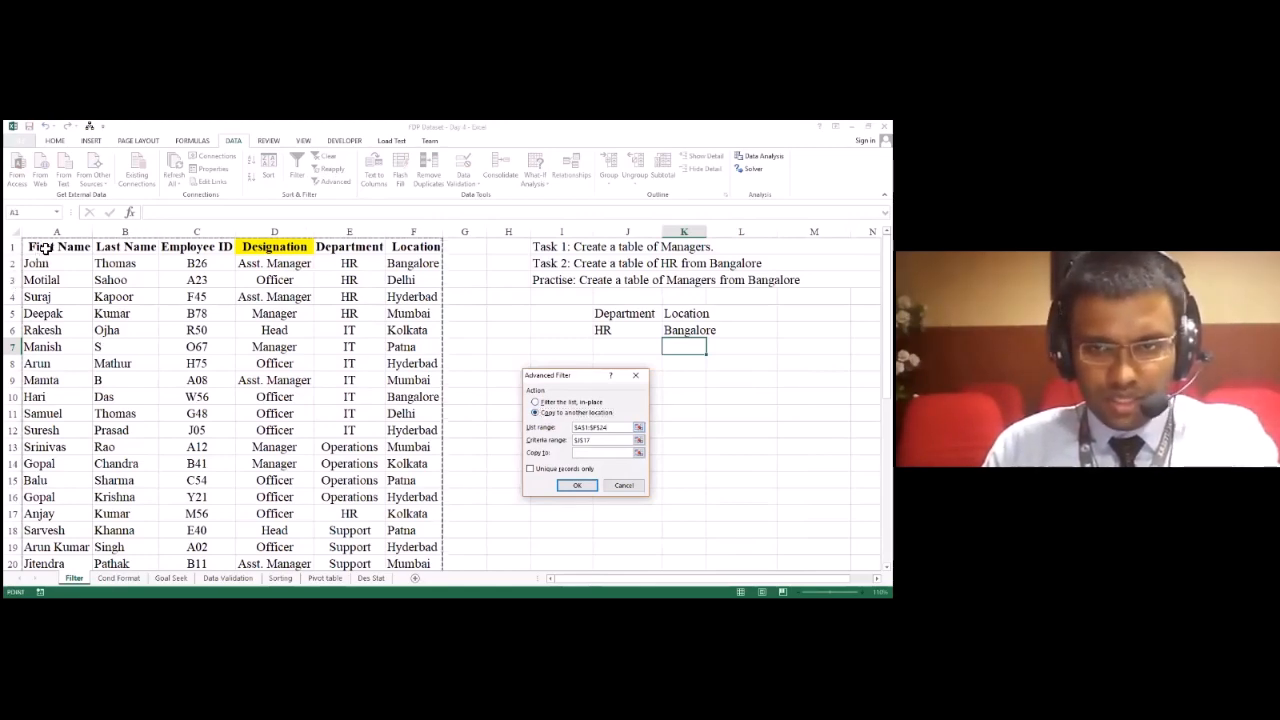
click(46, 249)
key(ctrl+shift+Right)
key(ctrl+shift+Down)
Step: Use the Department and Location criteria J5:K6 with copy-to cell I8, and run the Advanced Filter to extract the HR employees from Bangalore
click(602, 440)
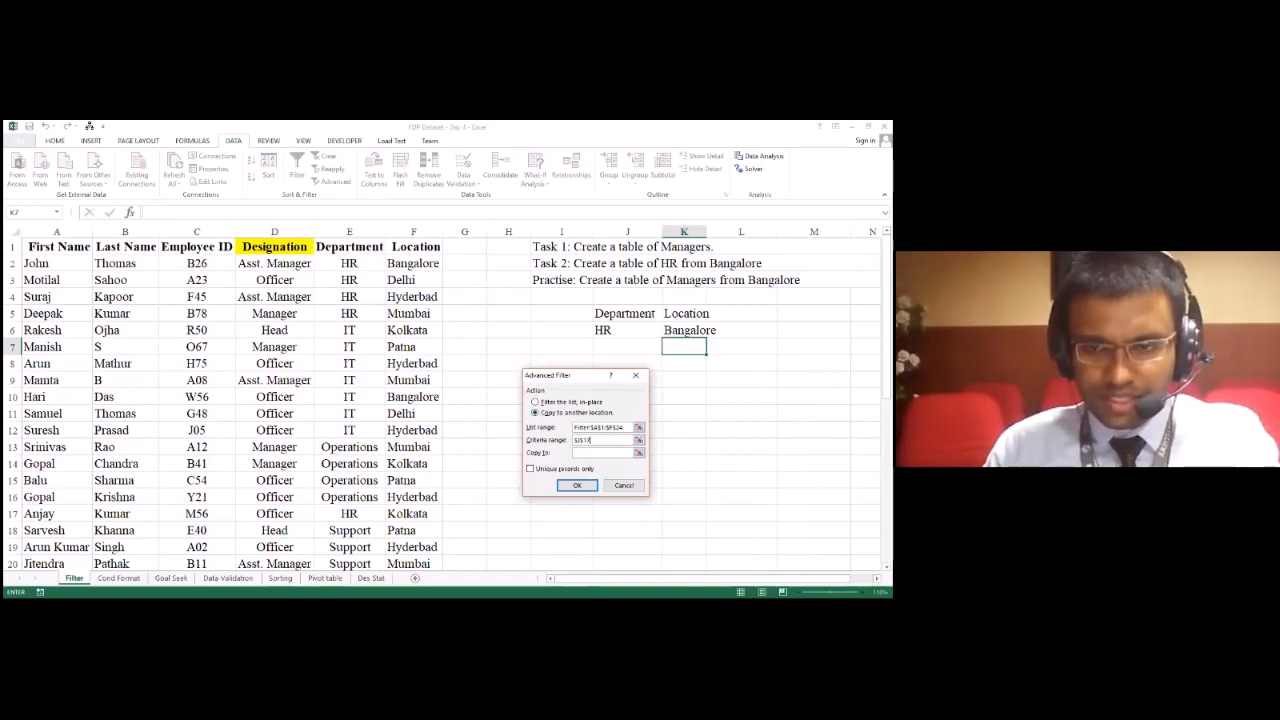
click(638, 452)
click(557, 362)
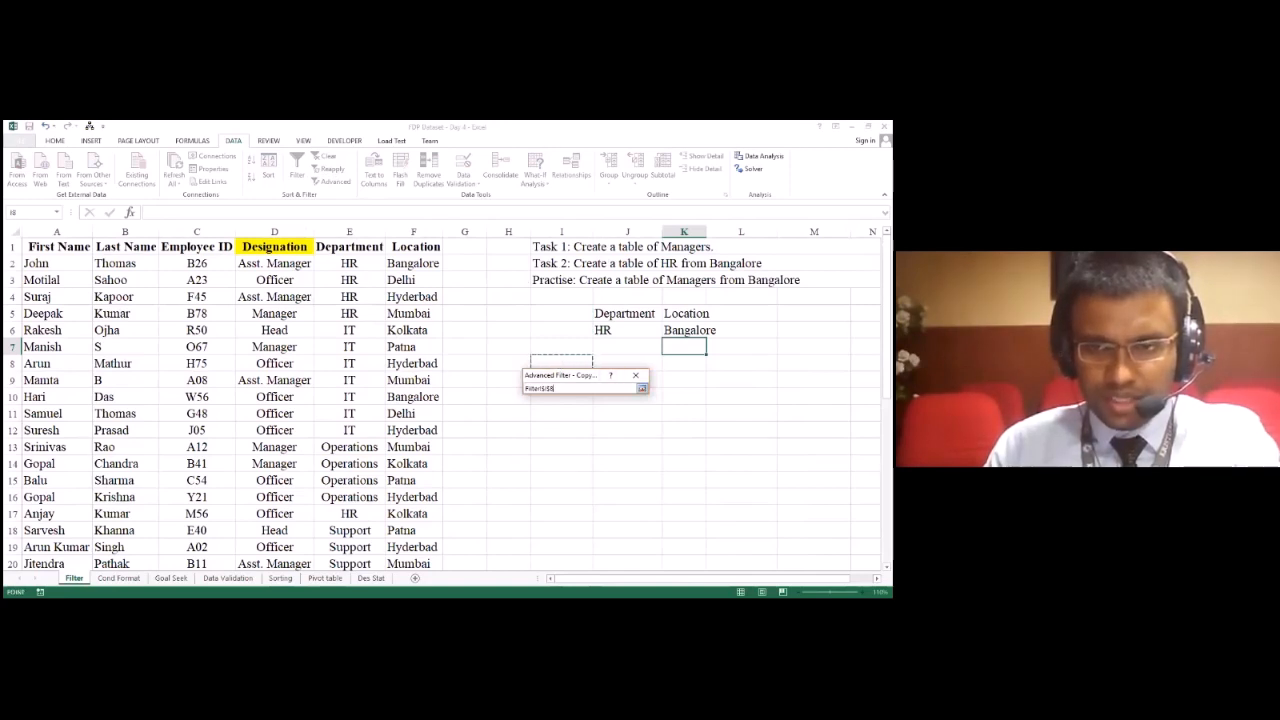
key(Return)
click(592, 490)
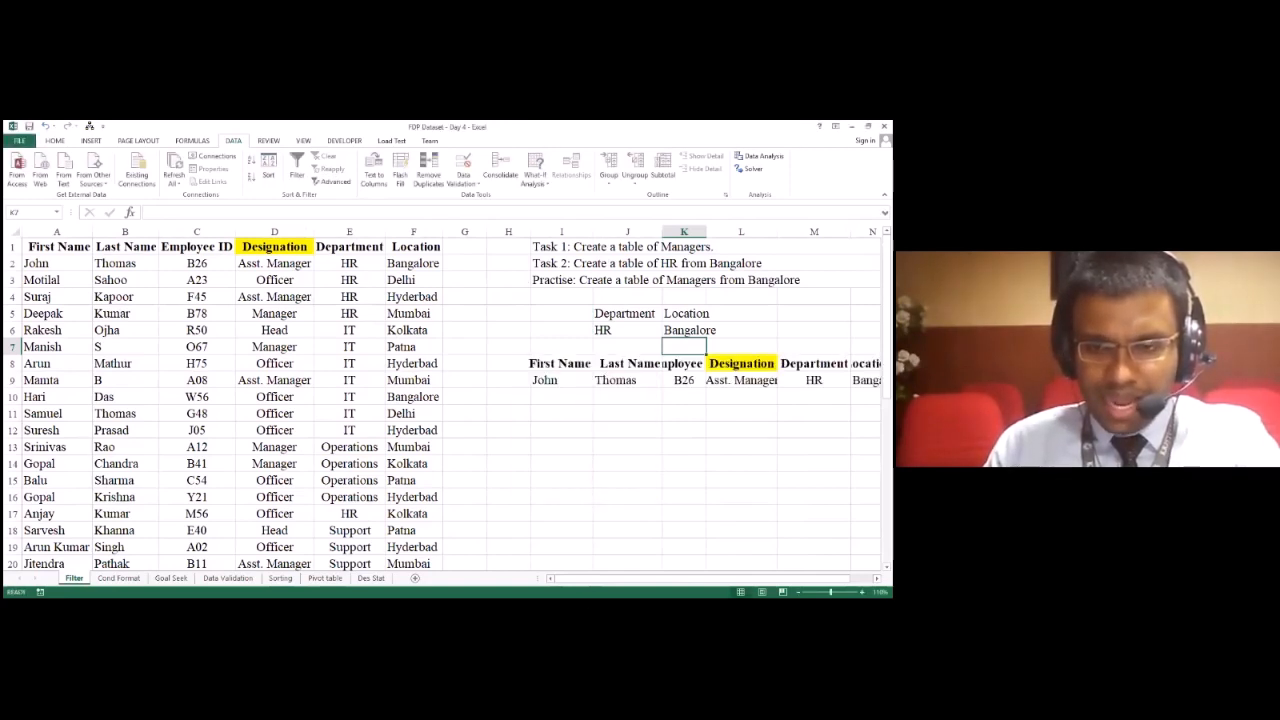
scroll(450, 400, right, 1)
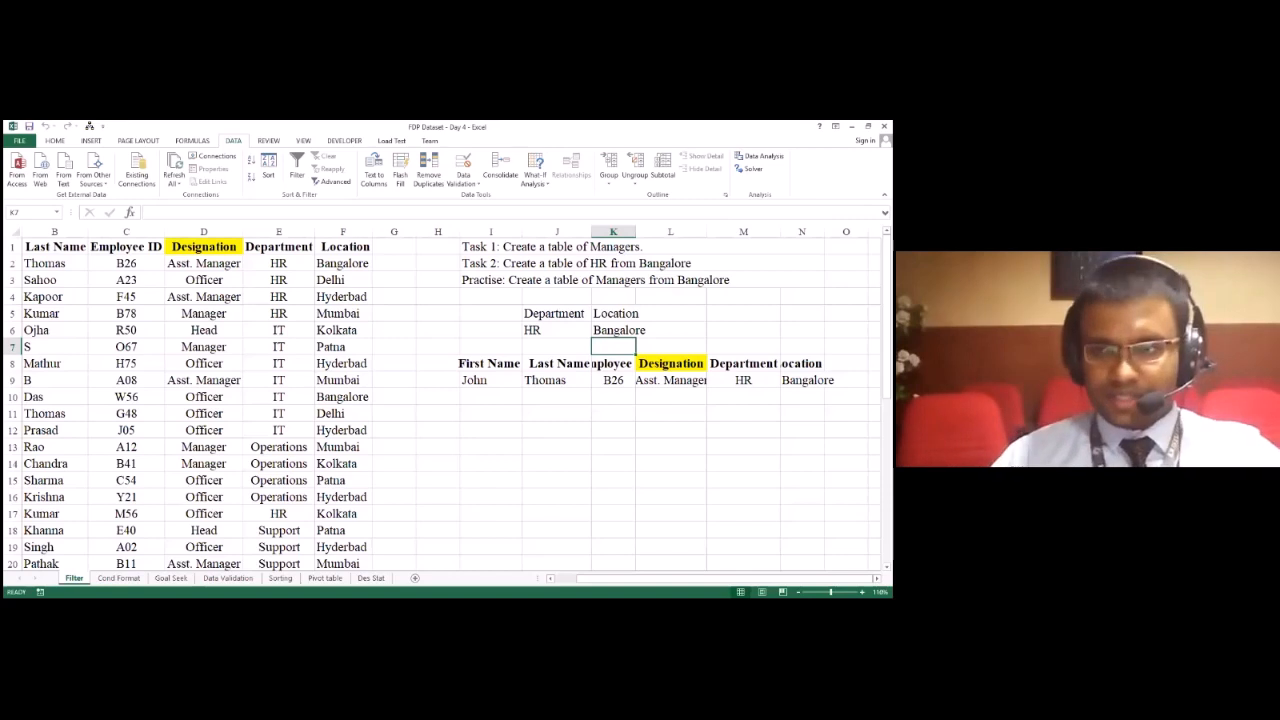
click(510, 283)
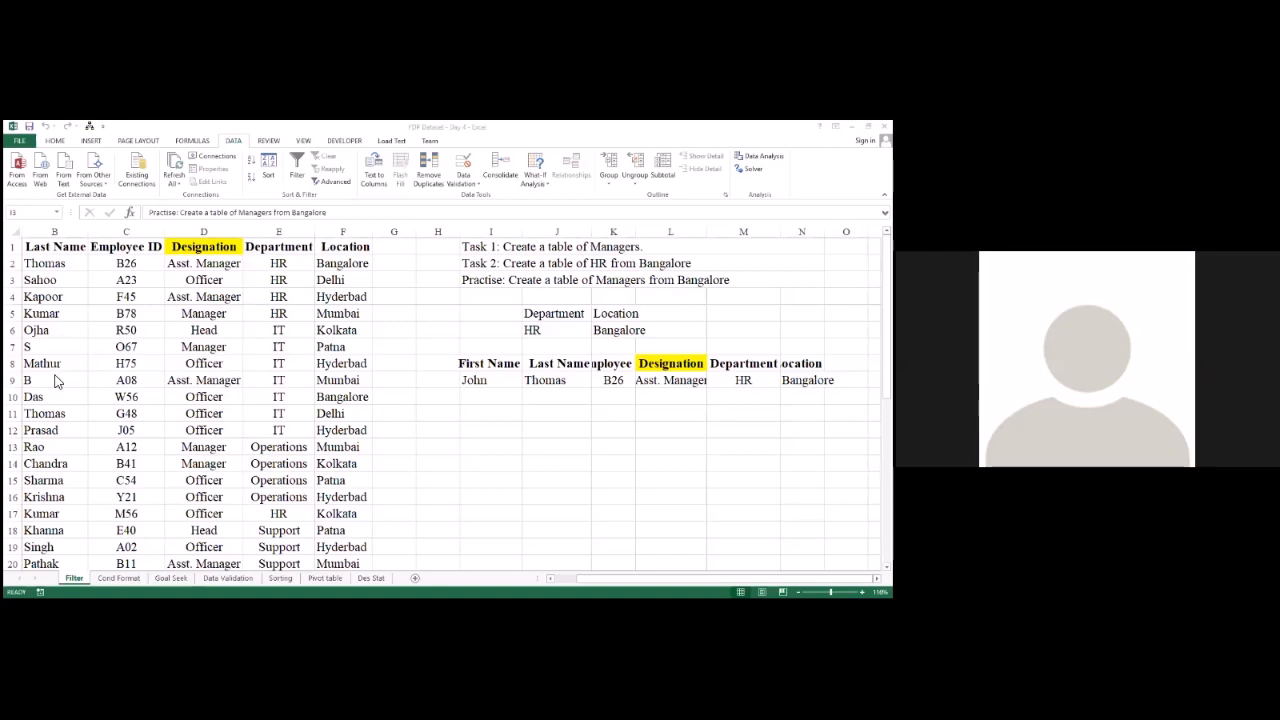
Step: Turn on column filters for the employee dataset starting at the First Name heading in A1
click(97, 310)
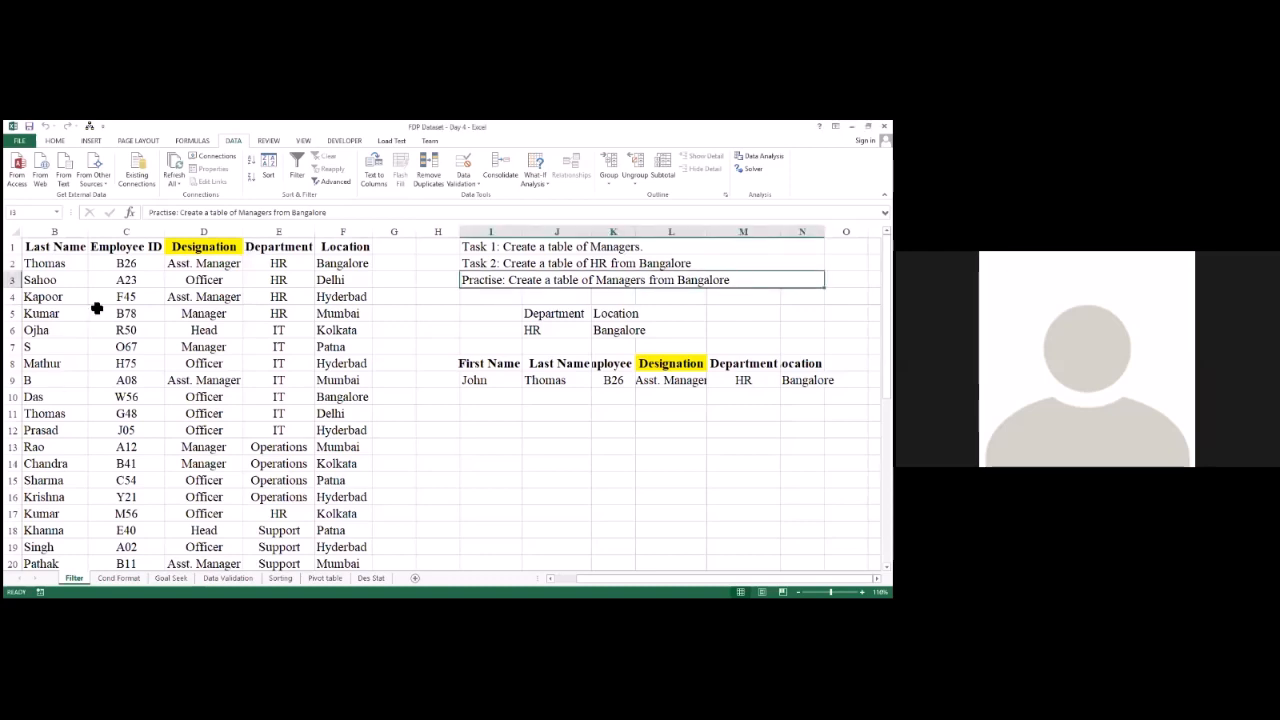
key(Left)
key(Down)
key(Left)
key(Left)
key(Left)
key(Left)
key(Left)
key(Left)
key(Left)
key(Up)
key(Up)
key(Up)
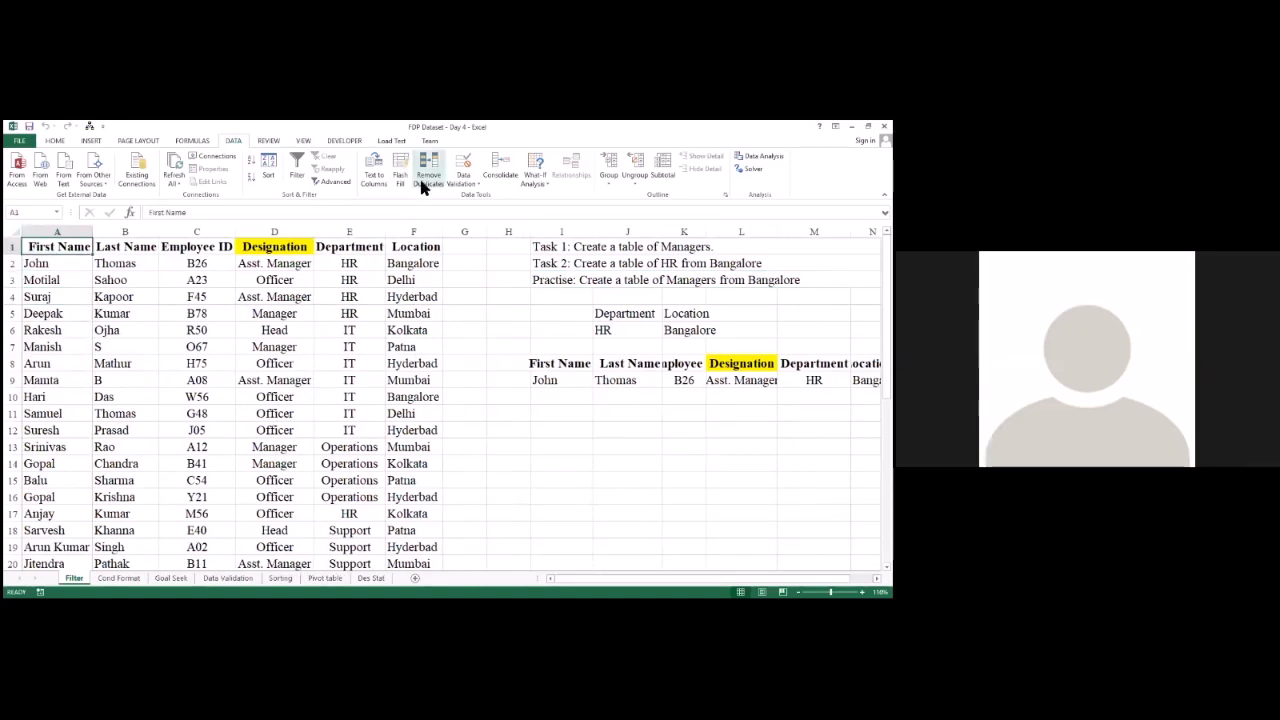
click(297, 168)
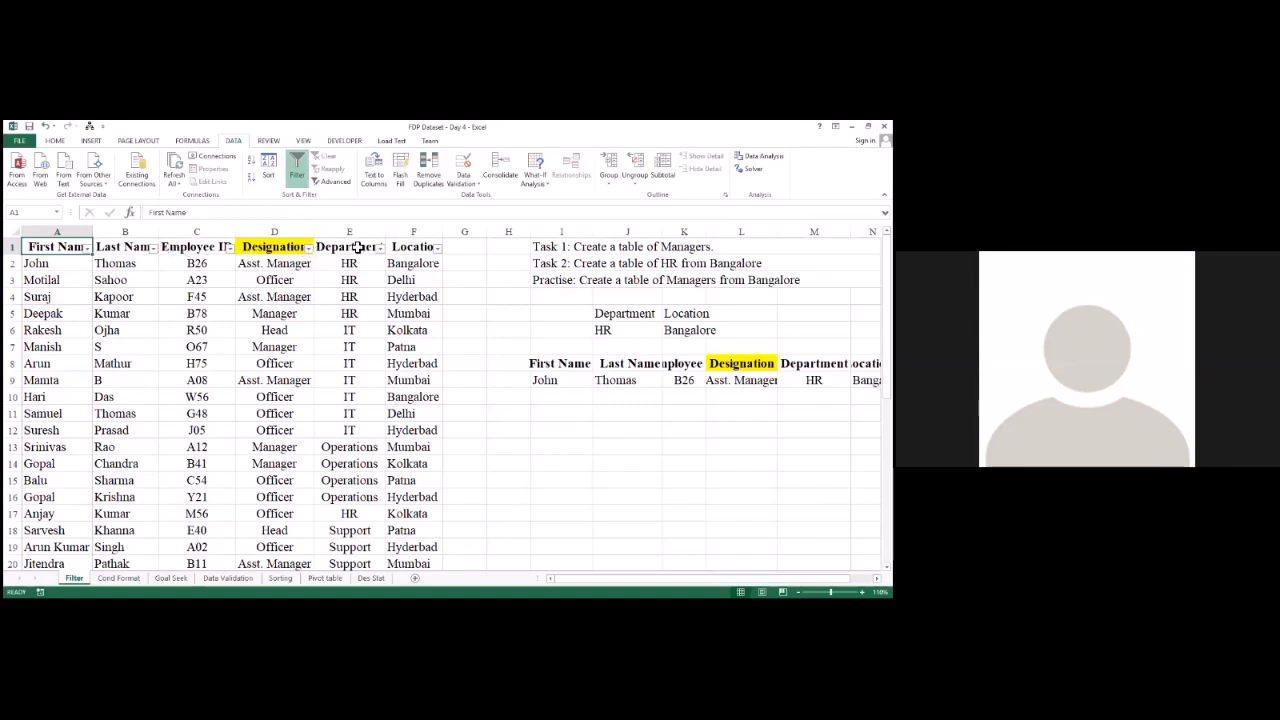
Step: Filter the employee dataset to show only the HR department and the Bangalore location
click(380, 247)
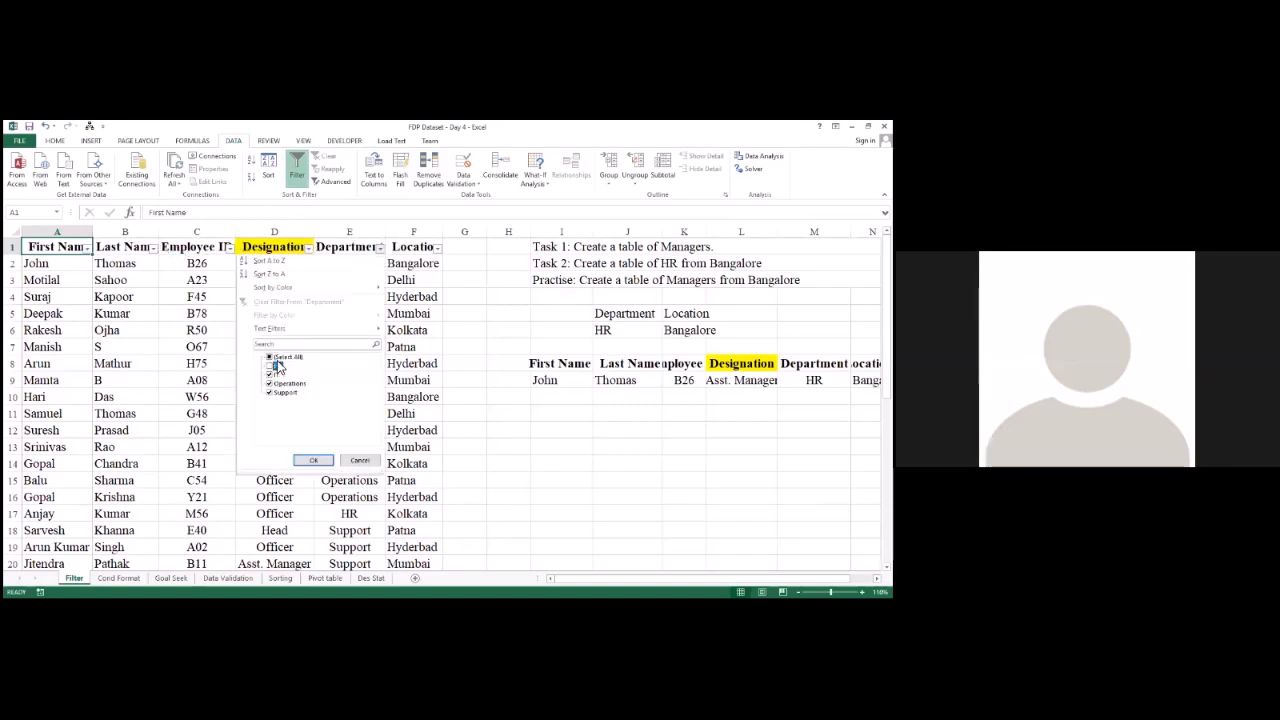
click(278, 358)
click(276, 366)
click(321, 462)
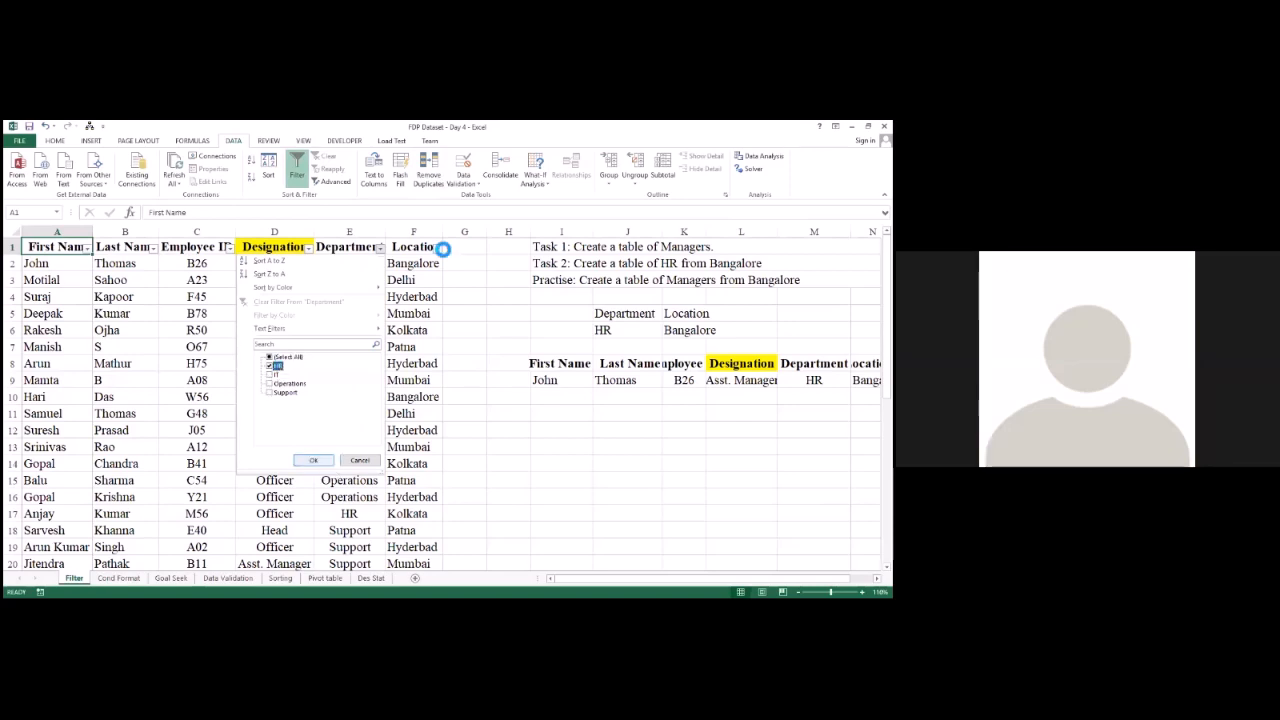
click(437, 247)
click(326, 357)
click(326, 366)
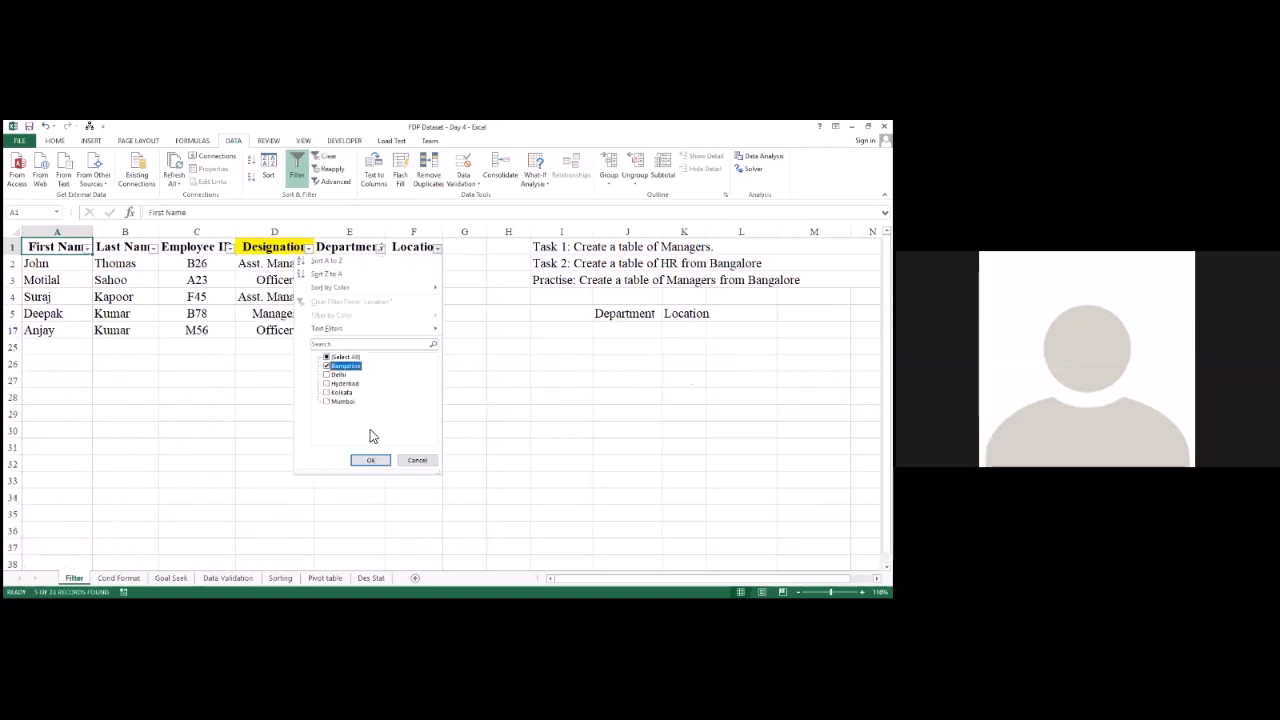
click(370, 463)
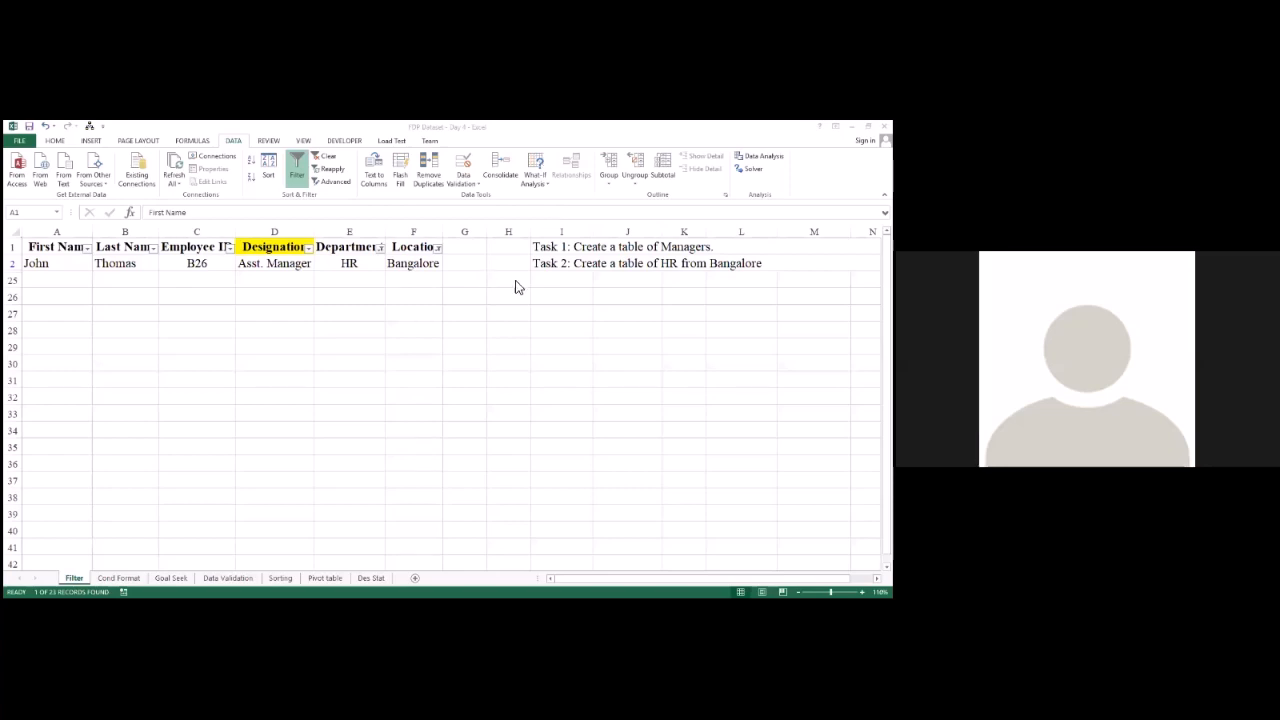
Step: Remove the column filters from the employee dataset's heading row
click(14, 247)
key(ctrl+shift+l)
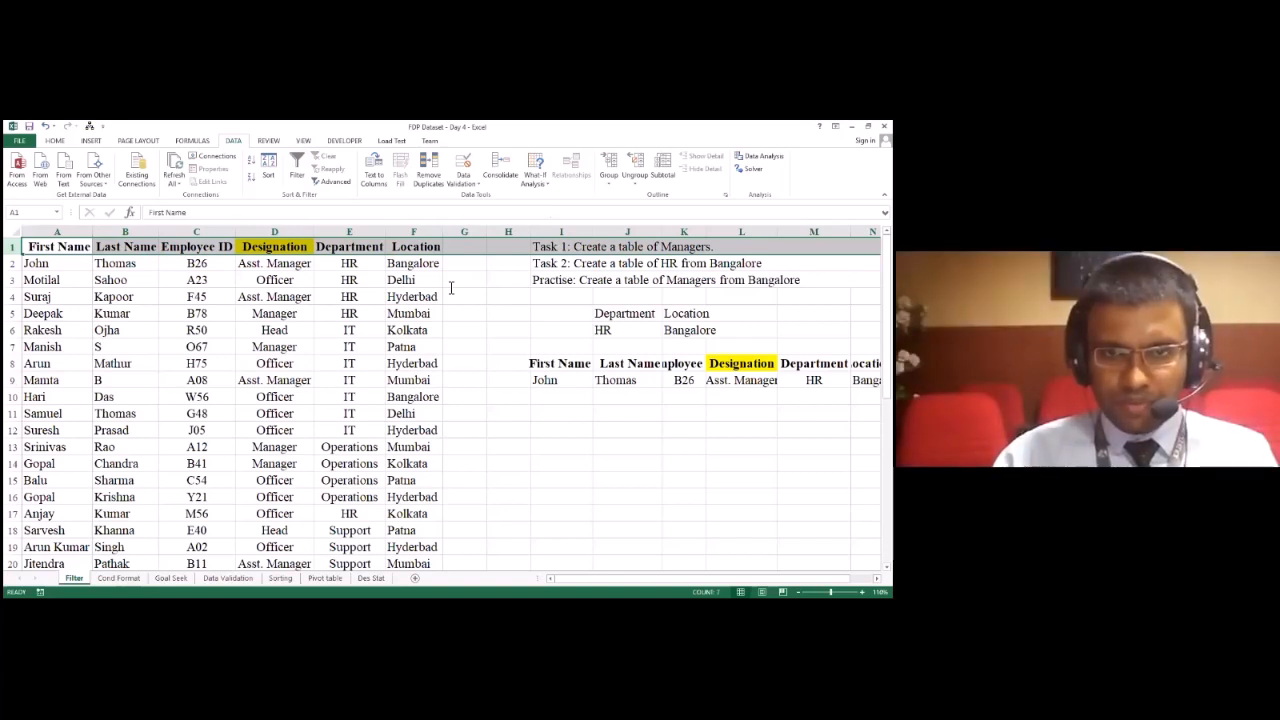
key(alt+Tab)
key(Right)
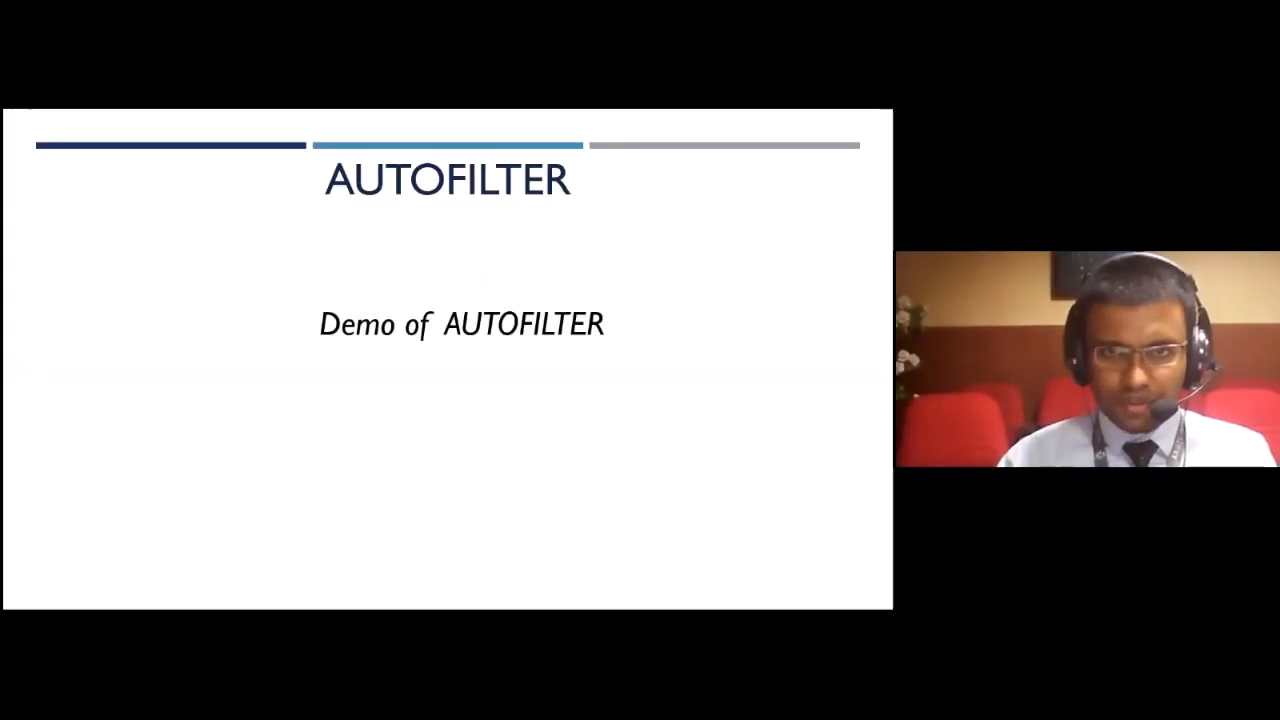
key(Right)
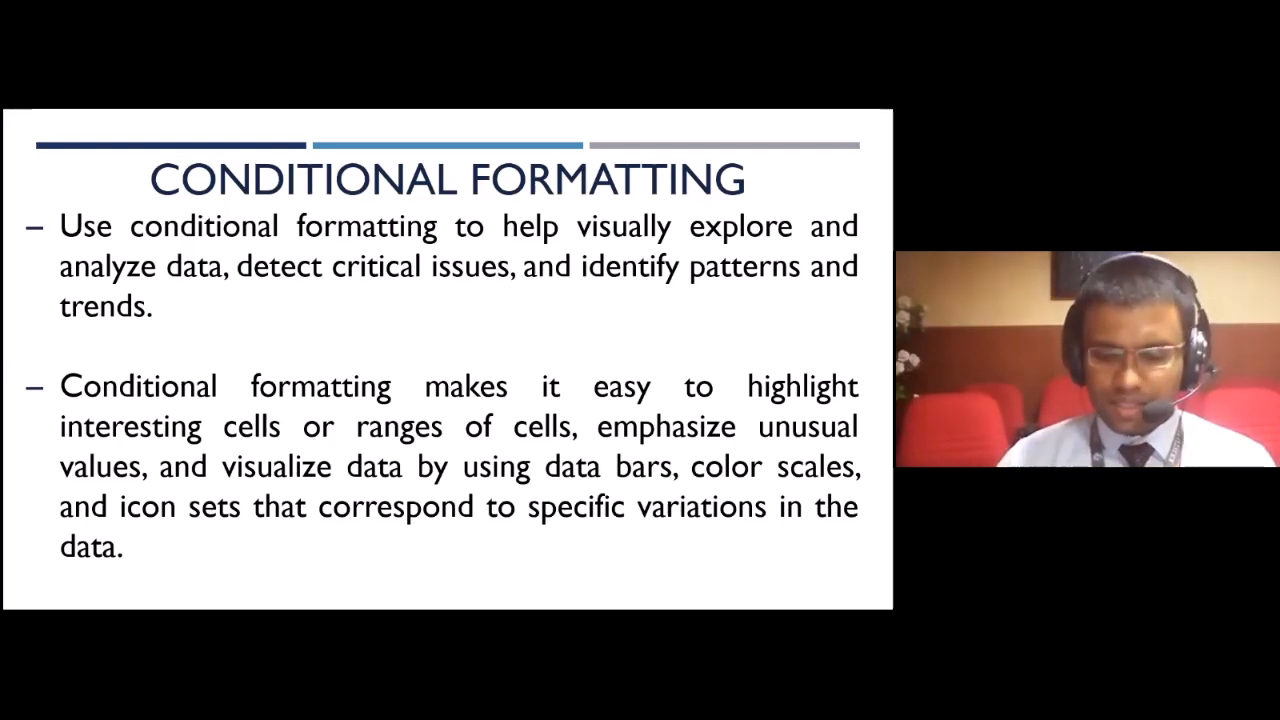
key(Right)
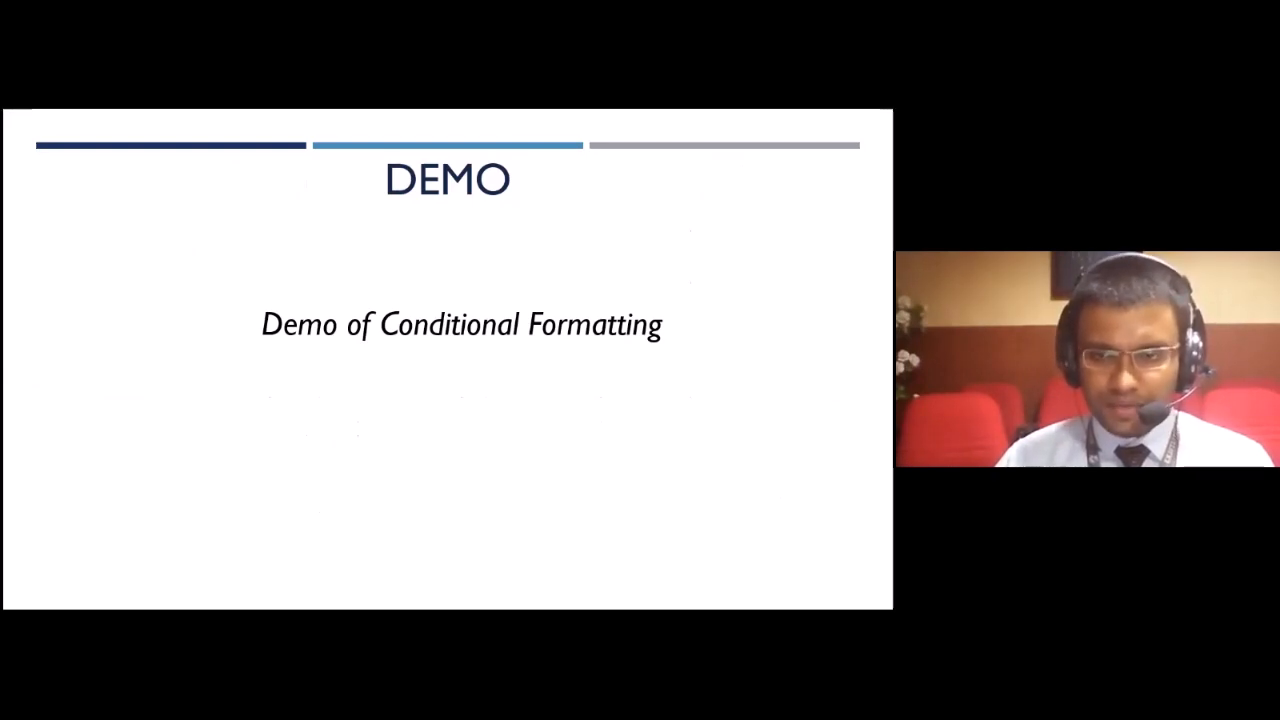
Step: Switch back to the Excel workbook and open the Cond Format sheet with the Accounts and Marketing marks
key(alt+Tab)
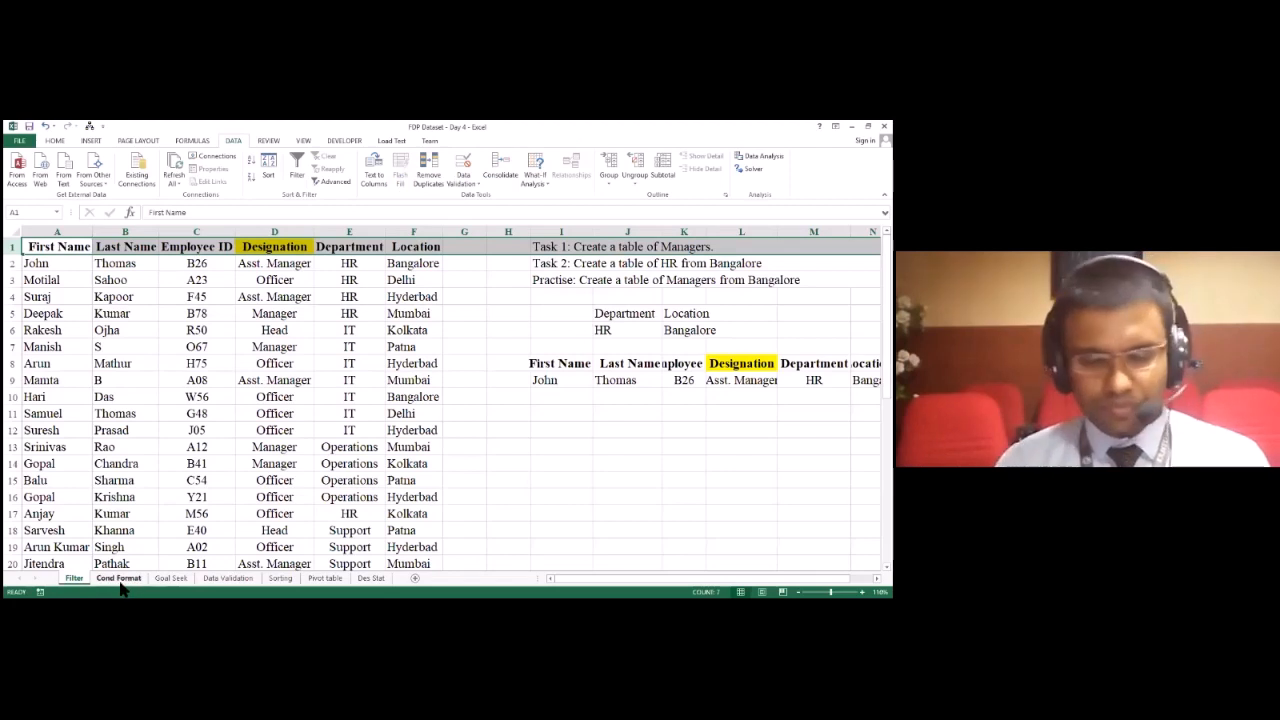
click(133, 512)
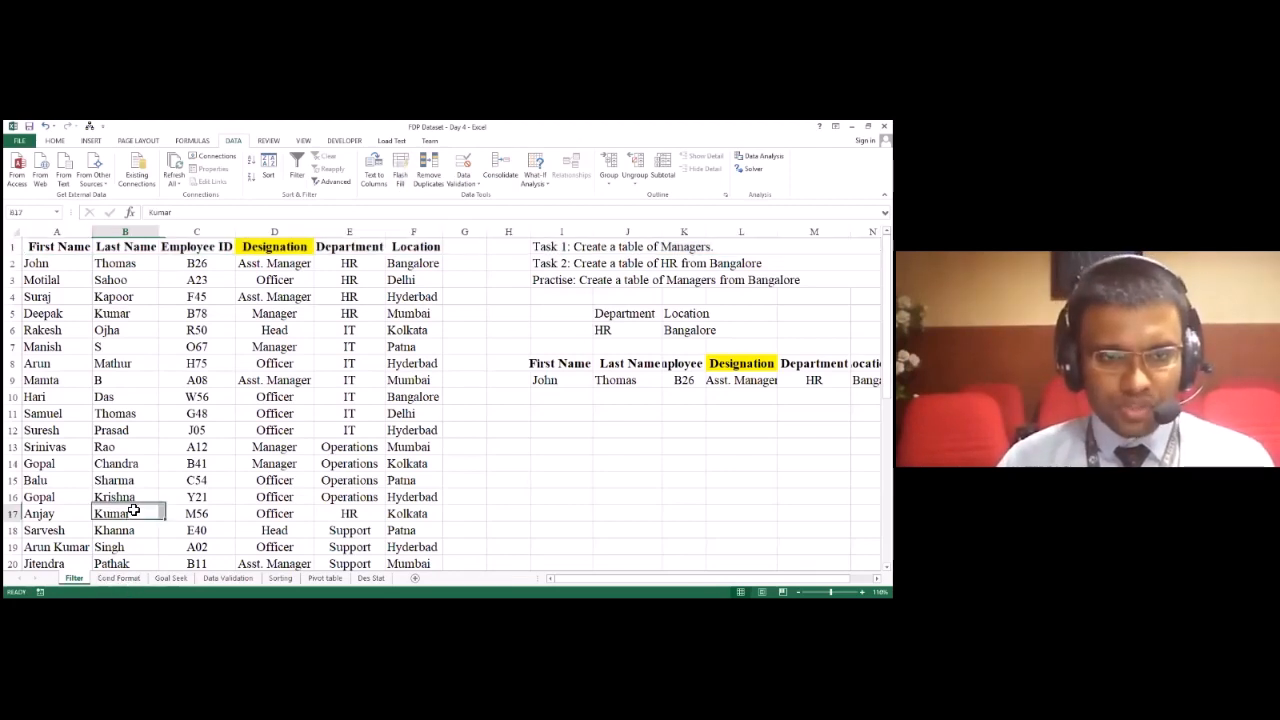
click(118, 578)
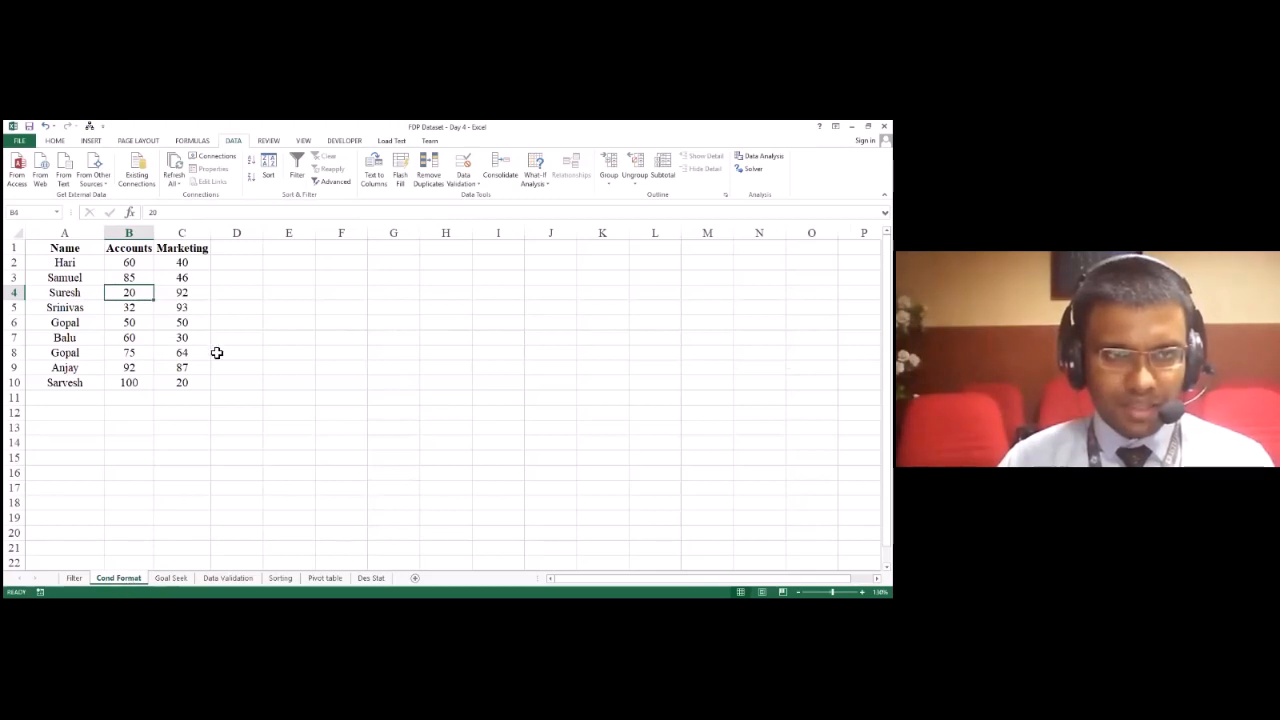
scroll(445, 400, up, 2)
click(724, 517)
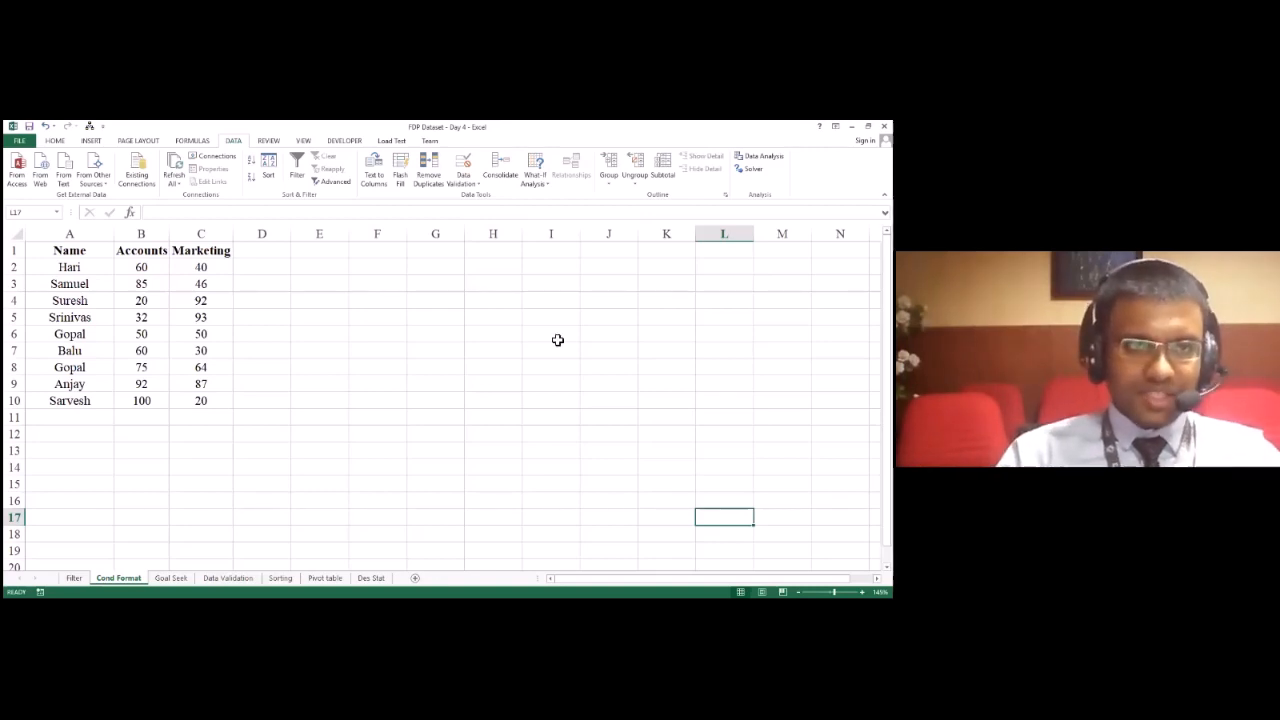
Step: Start a new conditional formatting rule for the marks table A1:C10, using the rule type Format only cells that contain
click(55, 140)
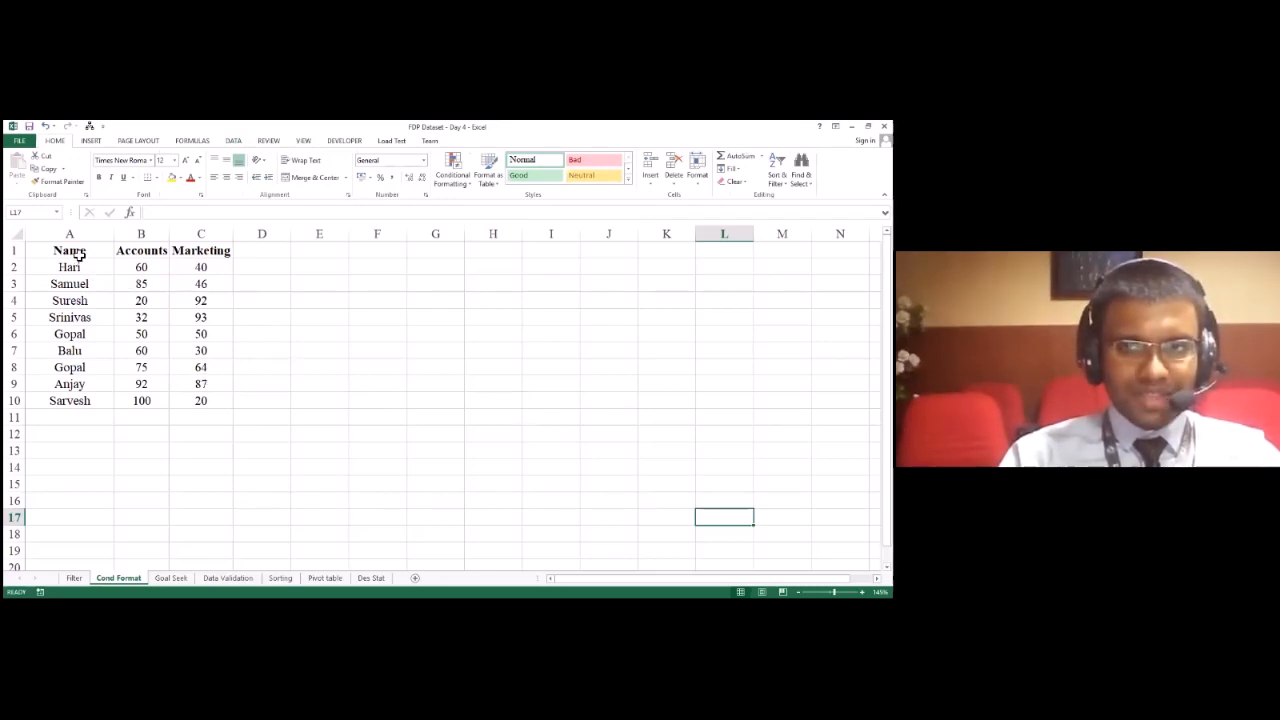
drag(79, 255, 197, 397)
click(556, 391)
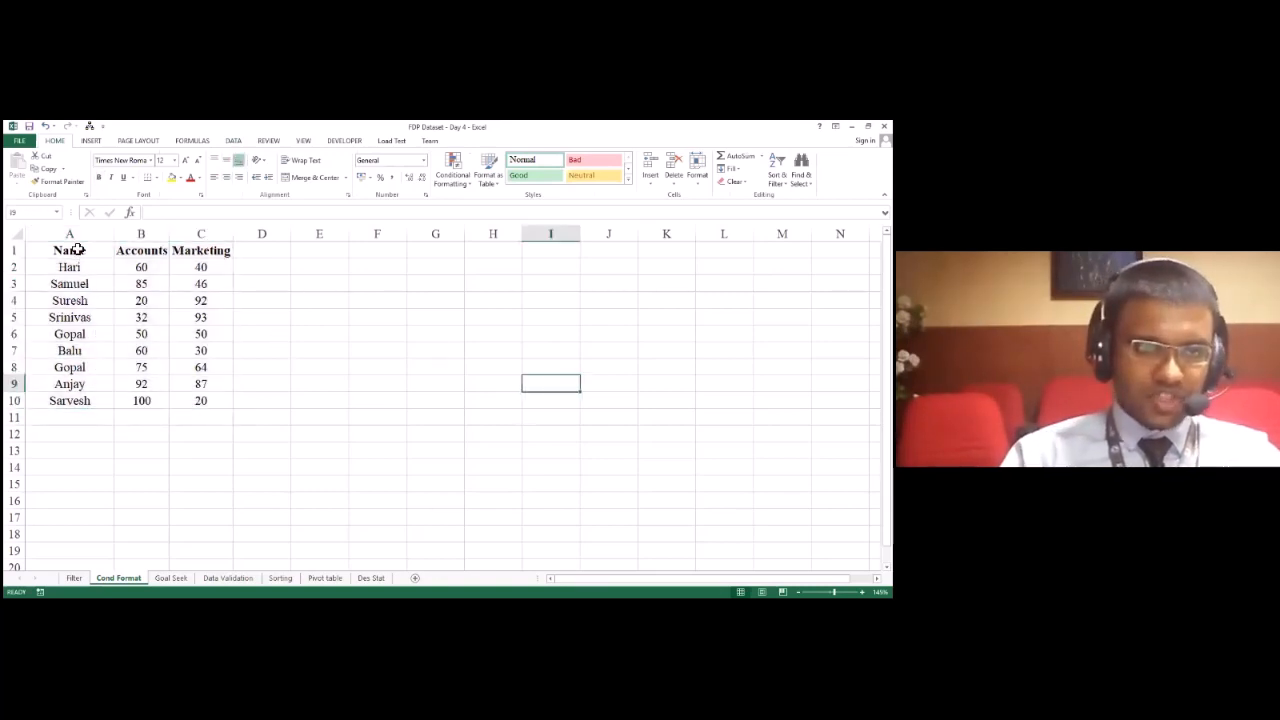
drag(80, 251, 209, 403)
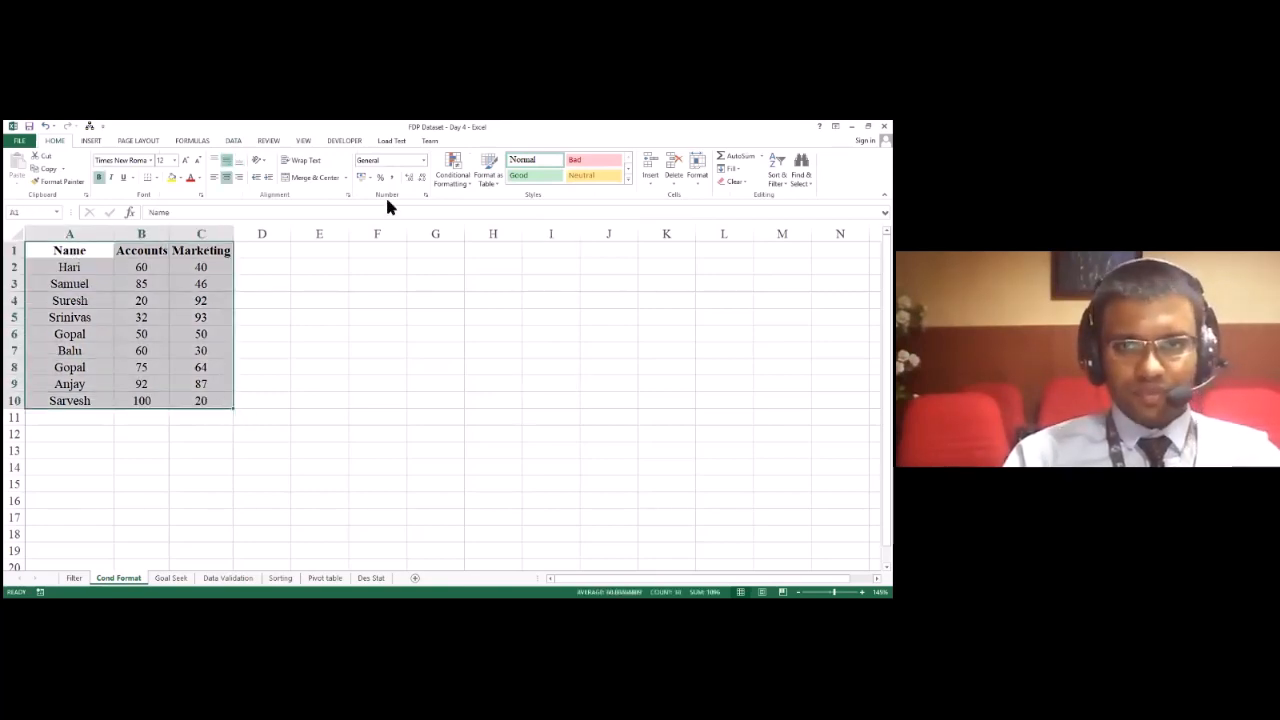
click(466, 190)
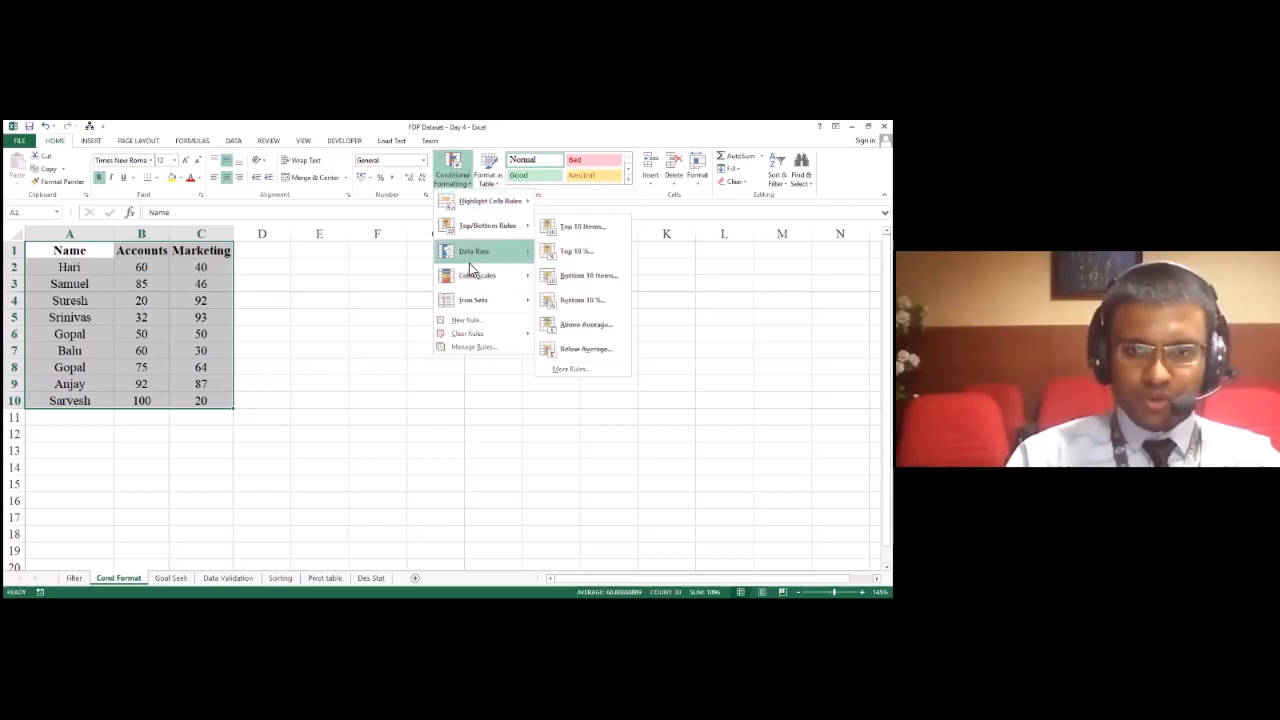
click(468, 321)
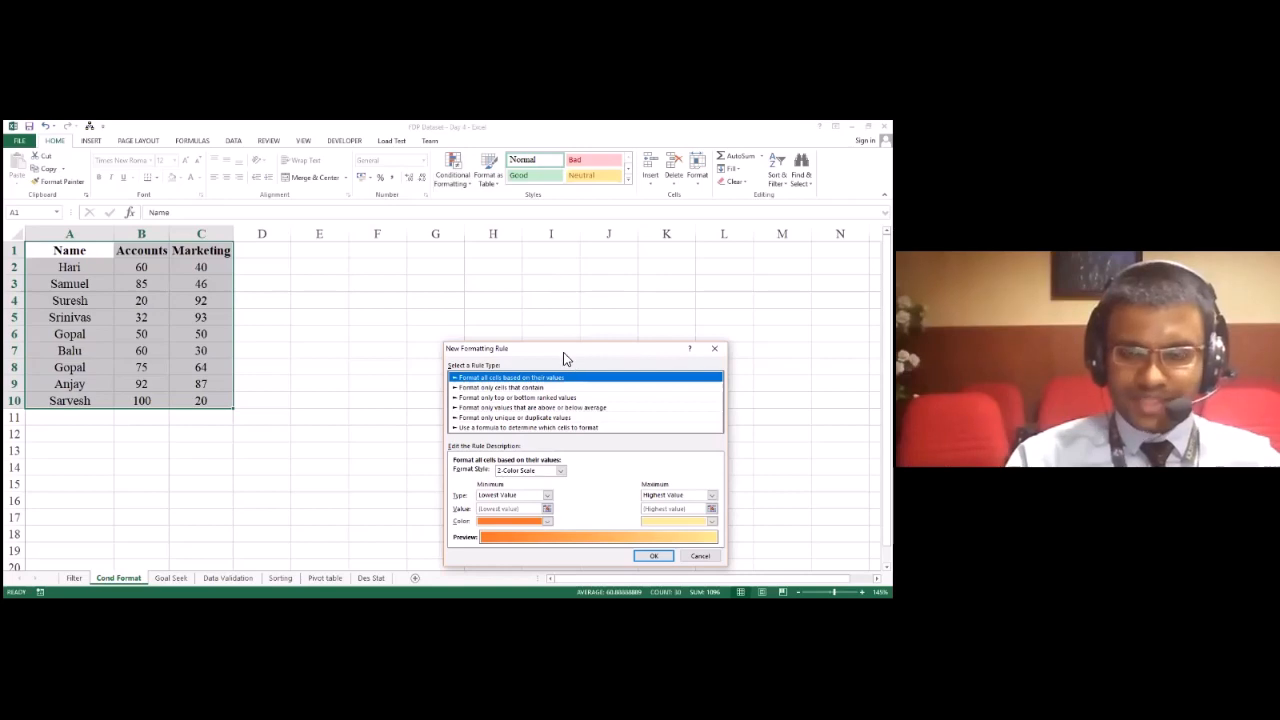
drag(565, 358, 504, 222)
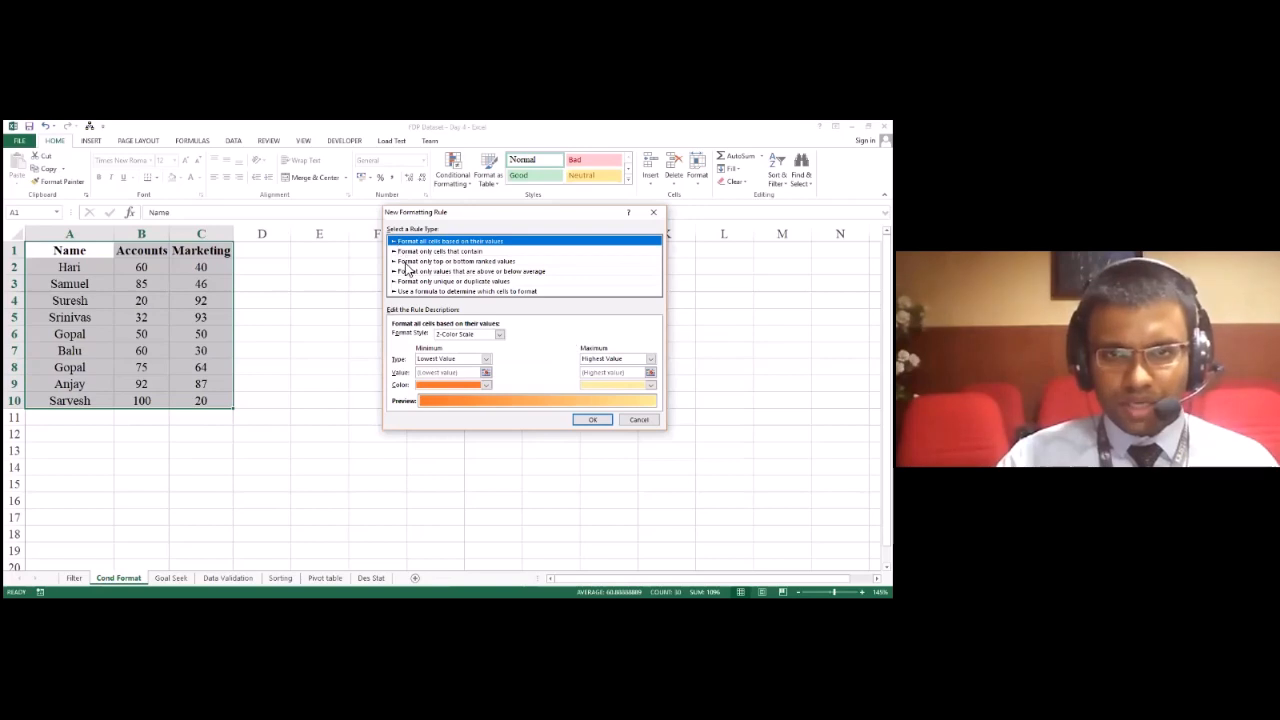
click(430, 251)
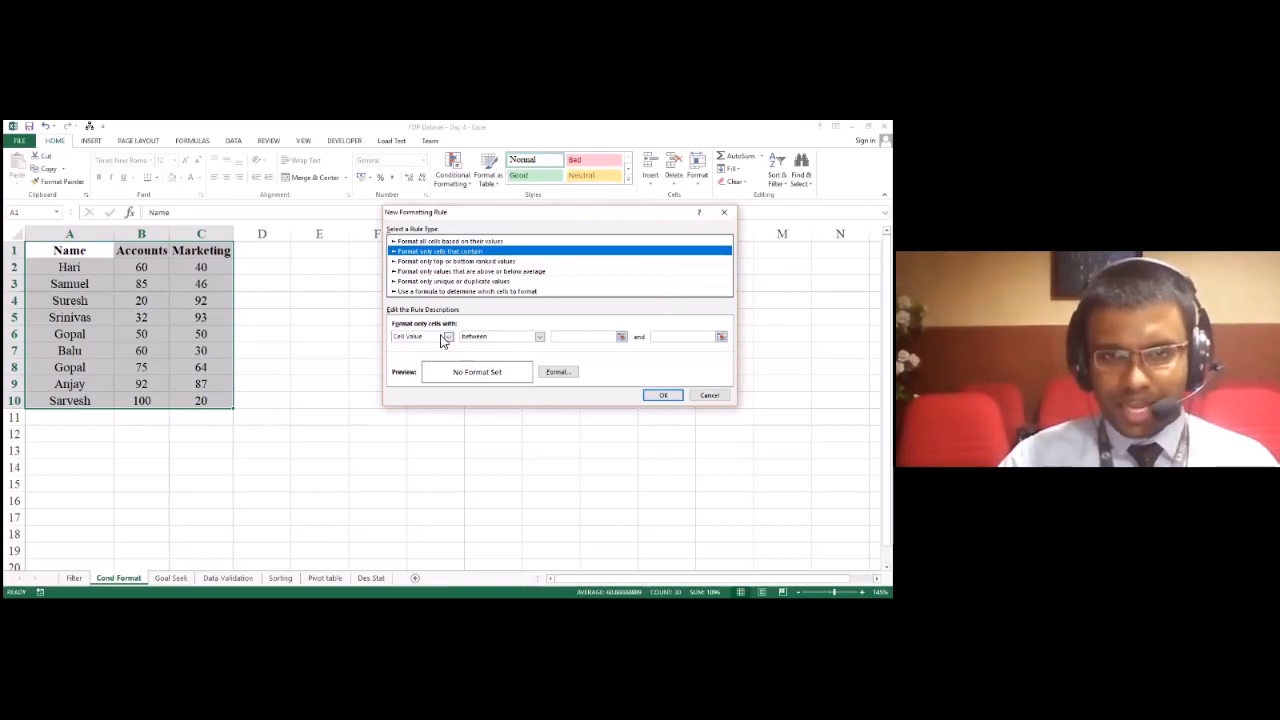
Step: Set the rule's condition to Cell Value less than 40
click(447, 337)
click(444, 341)
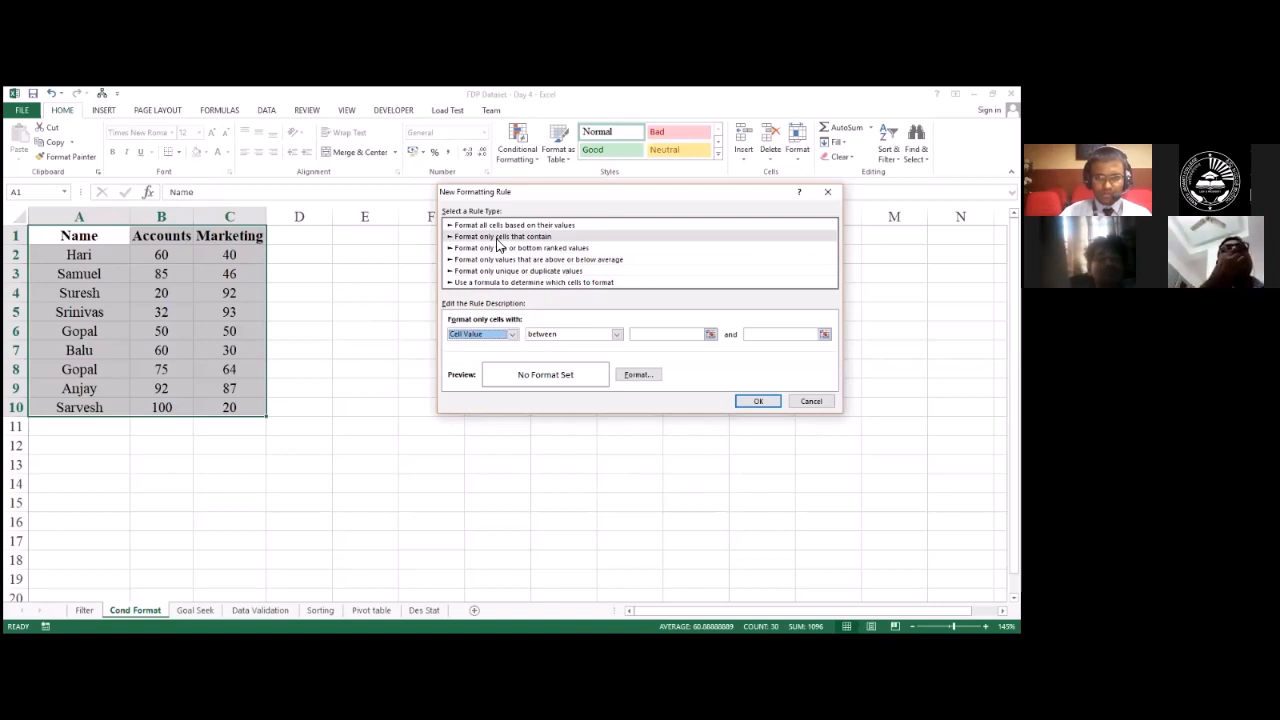
click(483, 336)
click(491, 330)
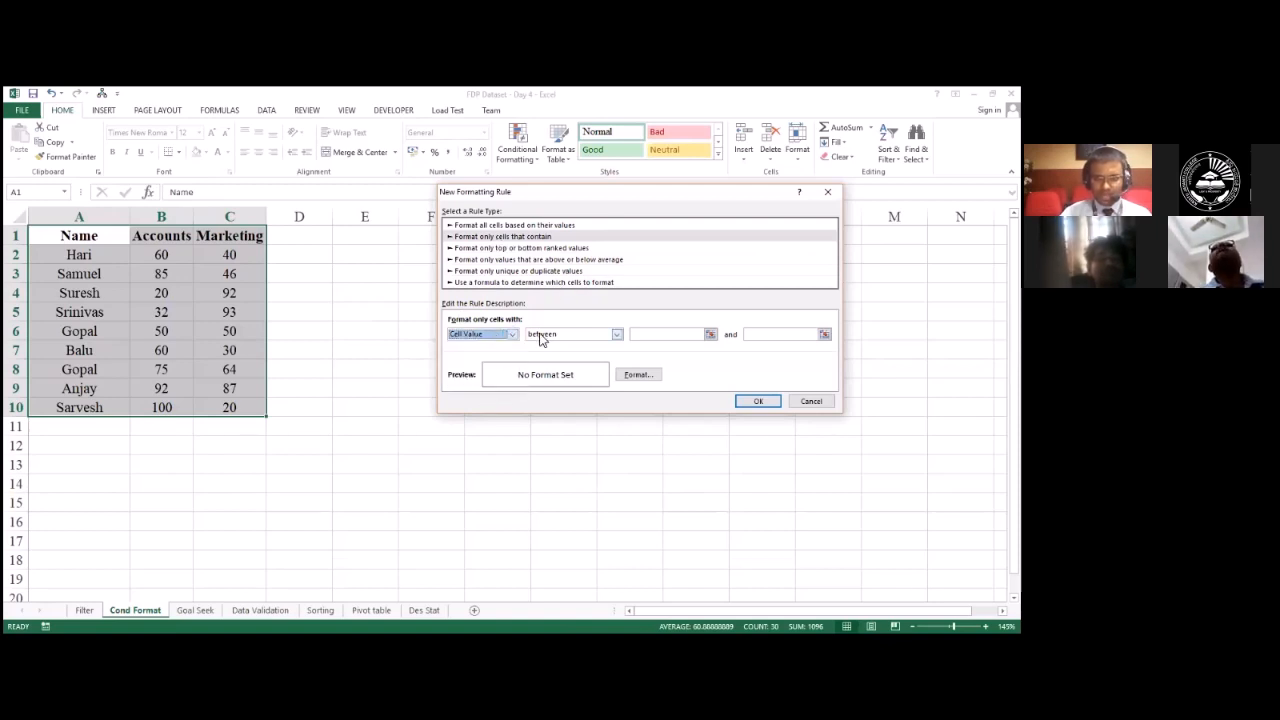
click(541, 336)
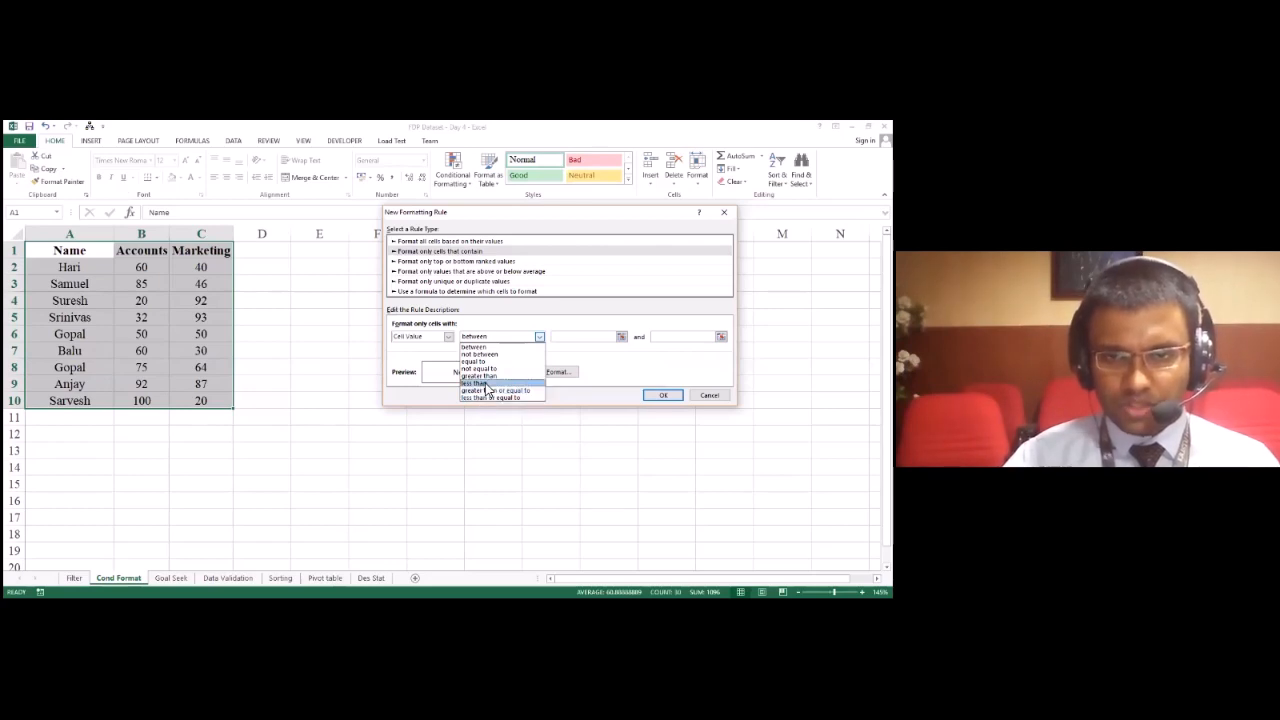
click(484, 384)
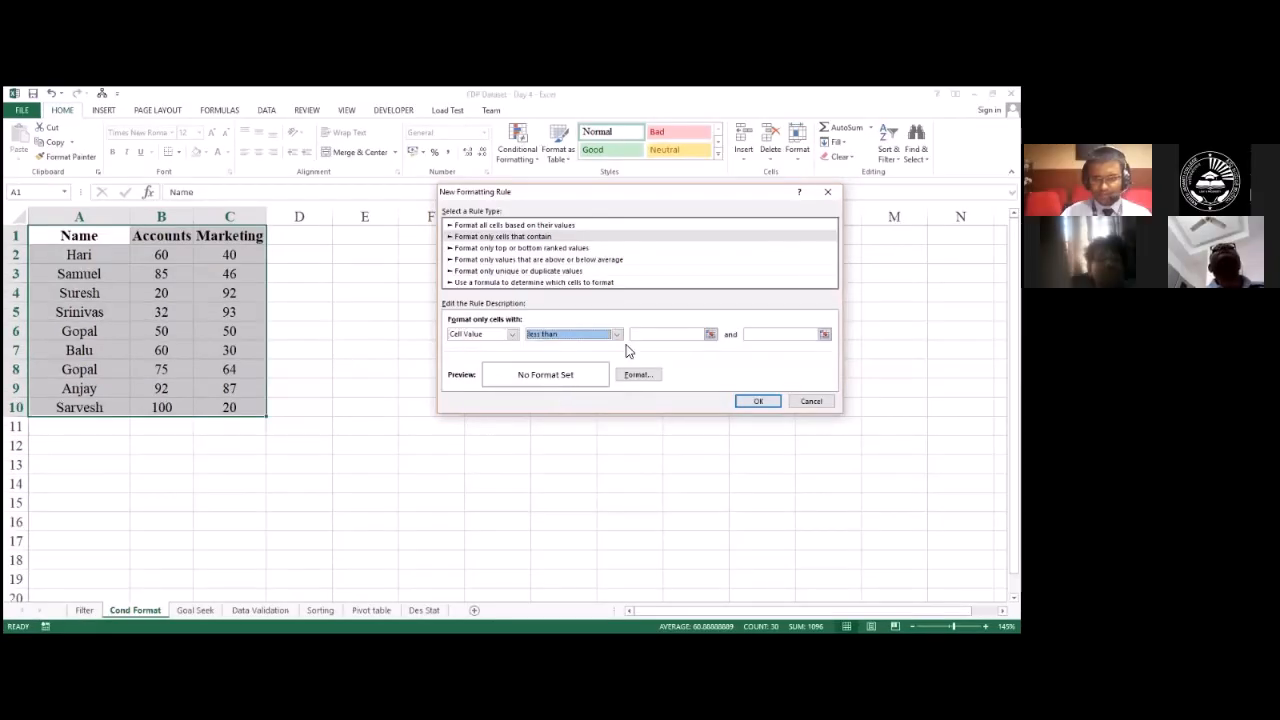
click(641, 337)
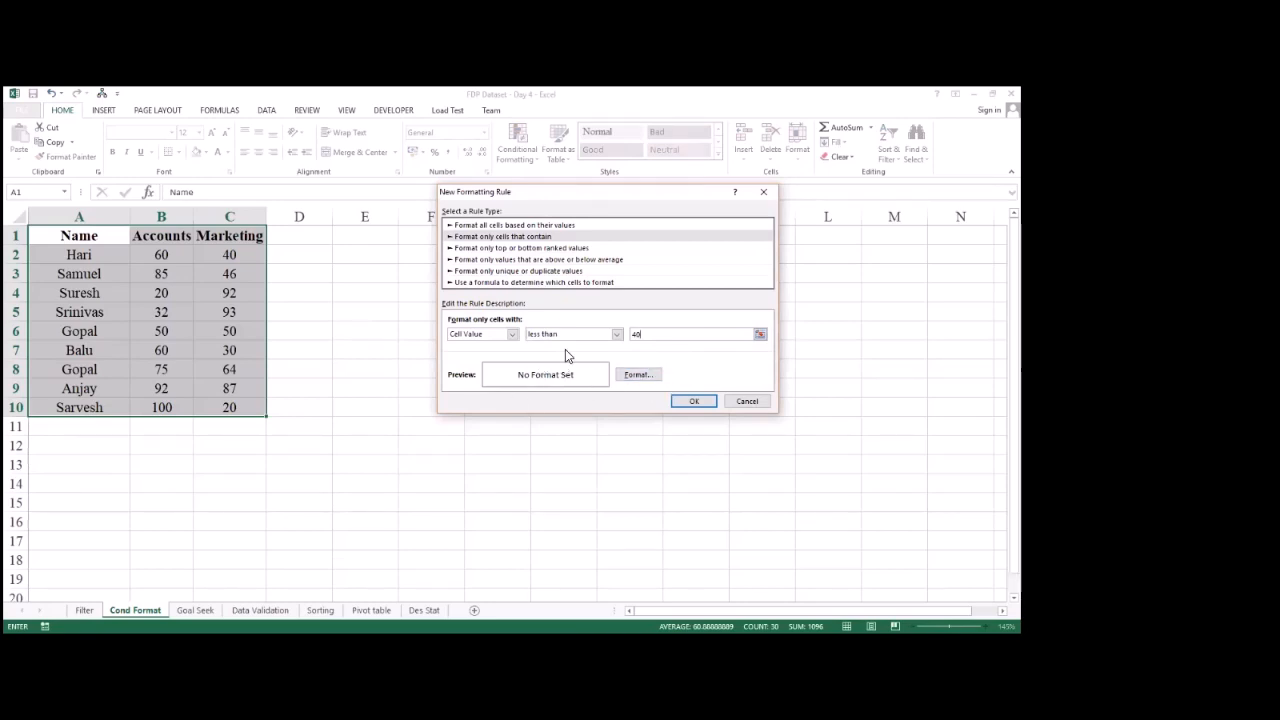
Step: Open the rule's format settings and examine the Number, Font, Border and Fill options, including the font colours
click(640, 381)
click(630, 375)
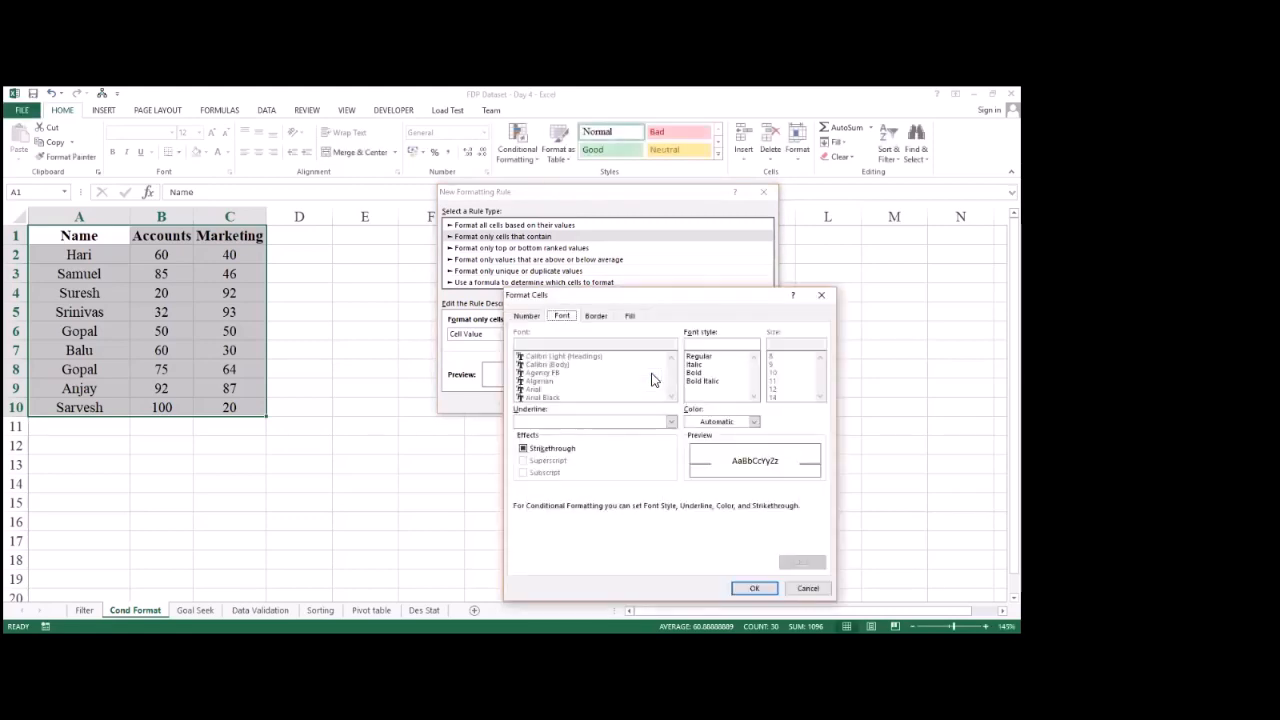
click(525, 318)
click(560, 318)
click(525, 318)
click(560, 318)
click(594, 320)
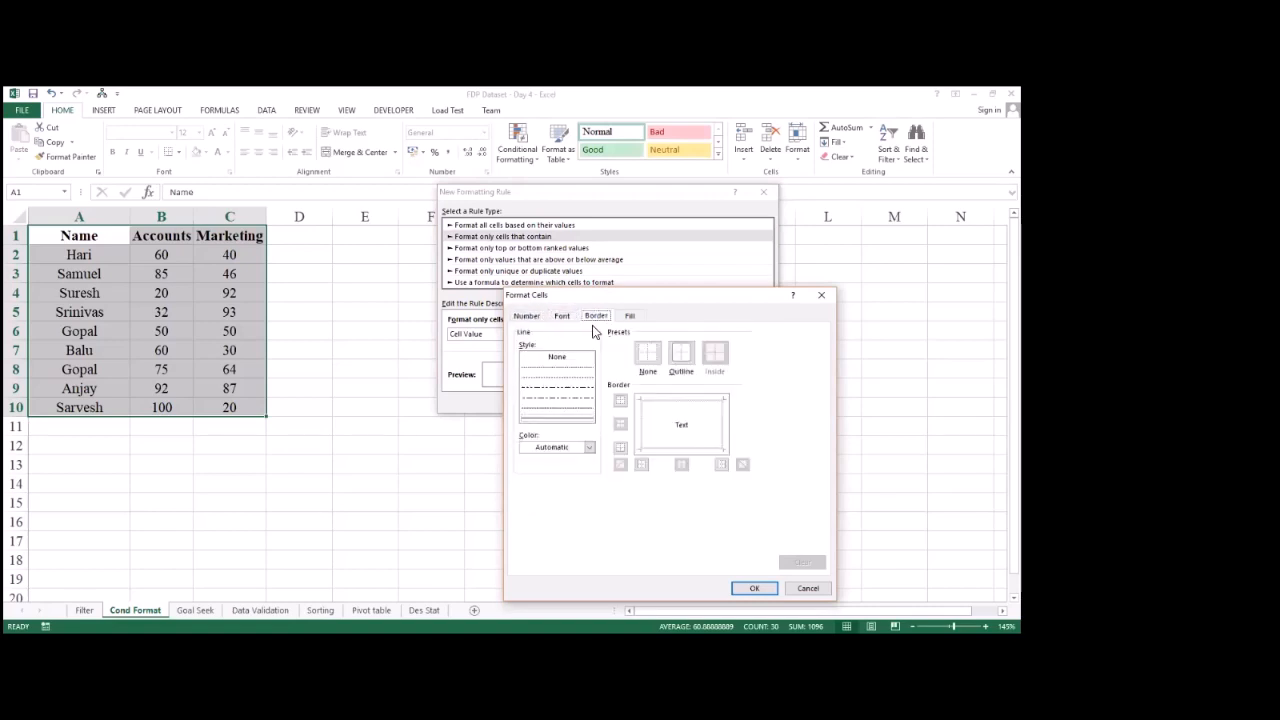
click(628, 318)
click(526, 317)
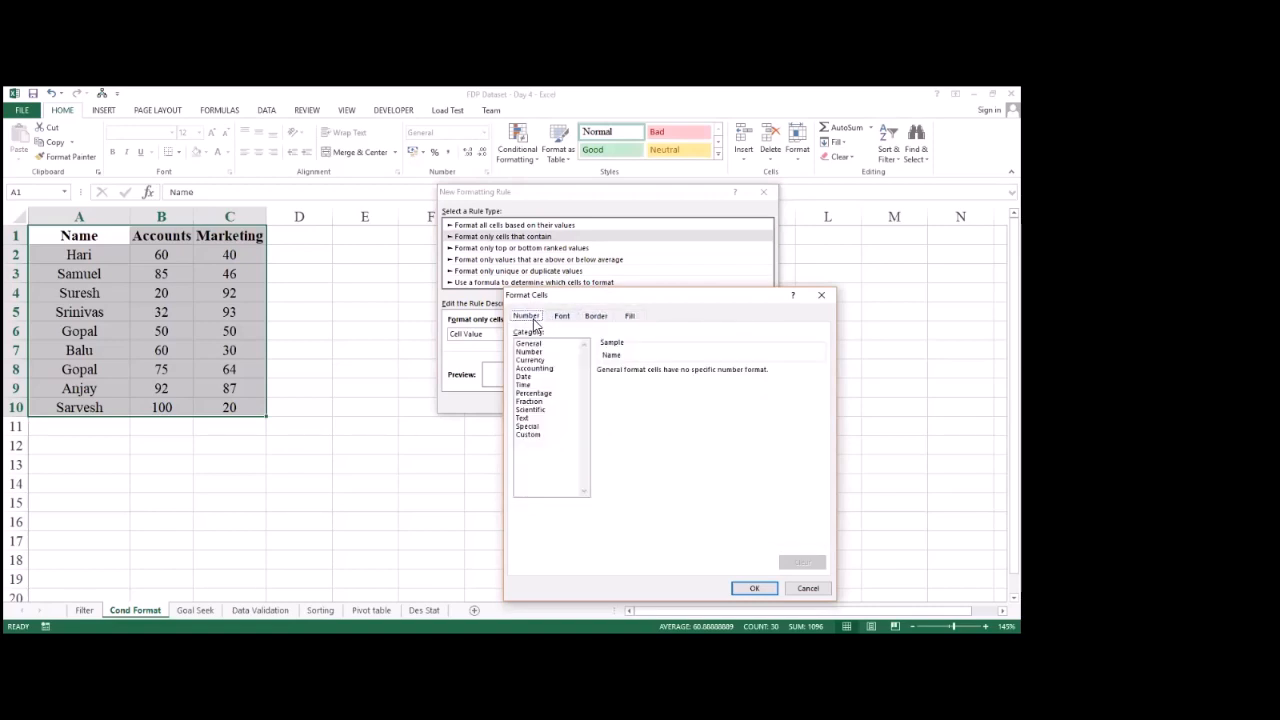
click(562, 317)
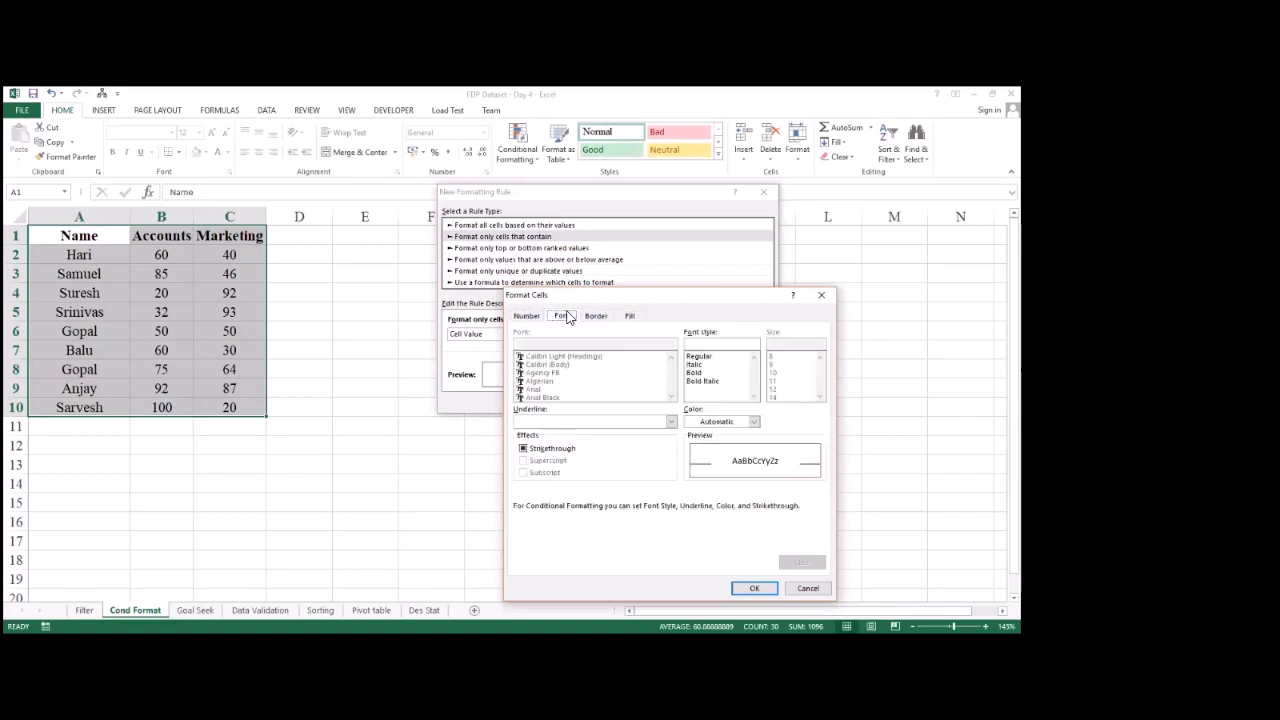
click(710, 424)
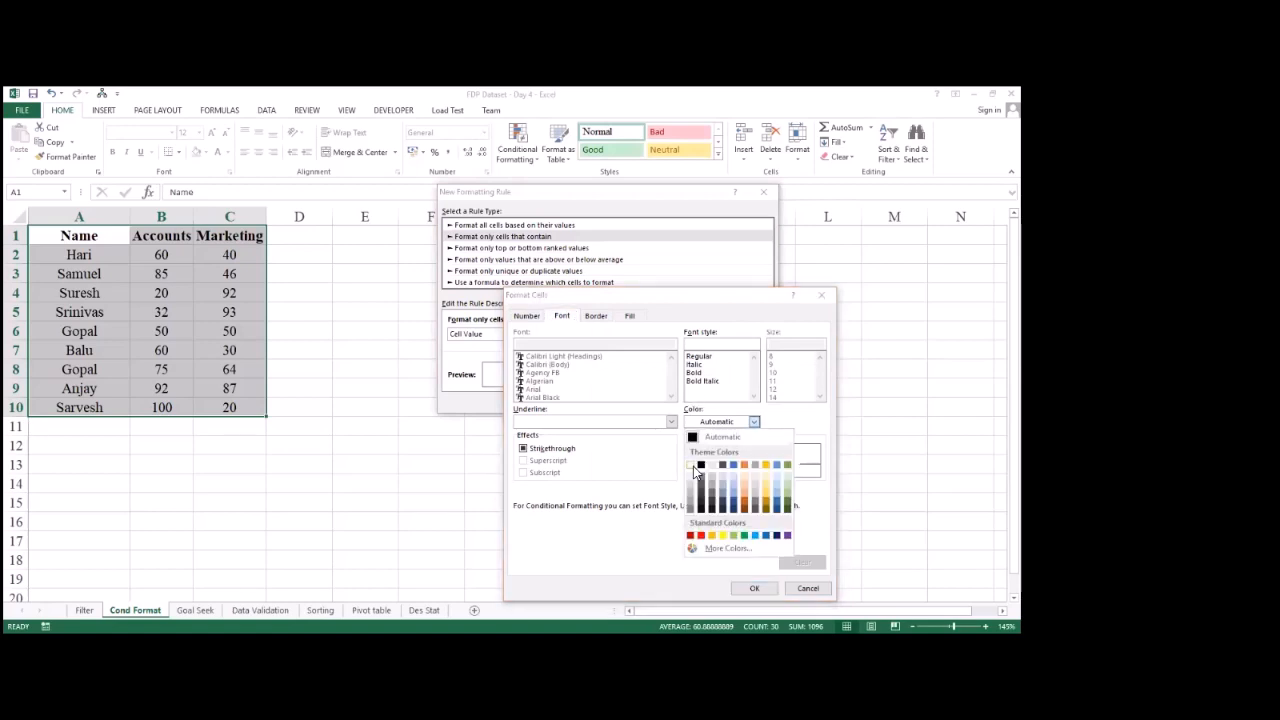
Step: Give the cells matching the rule a red background fill and accept the format
click(629, 316)
click(629, 316)
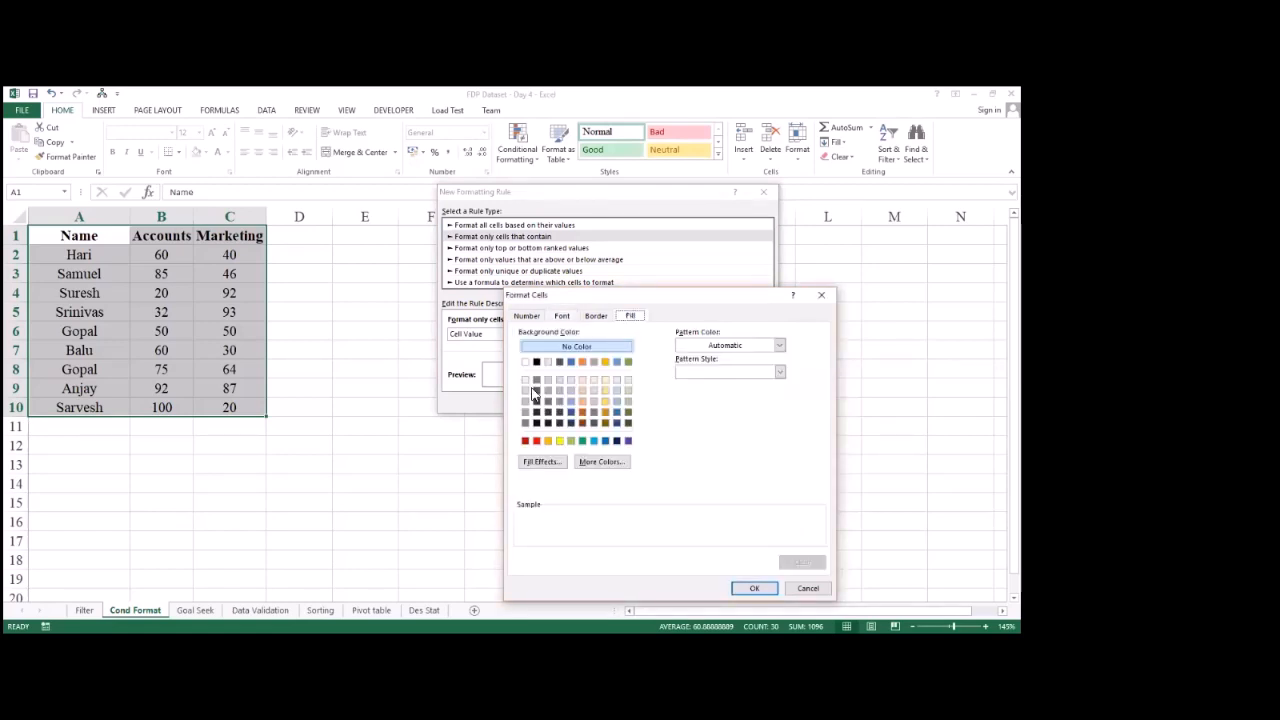
click(537, 442)
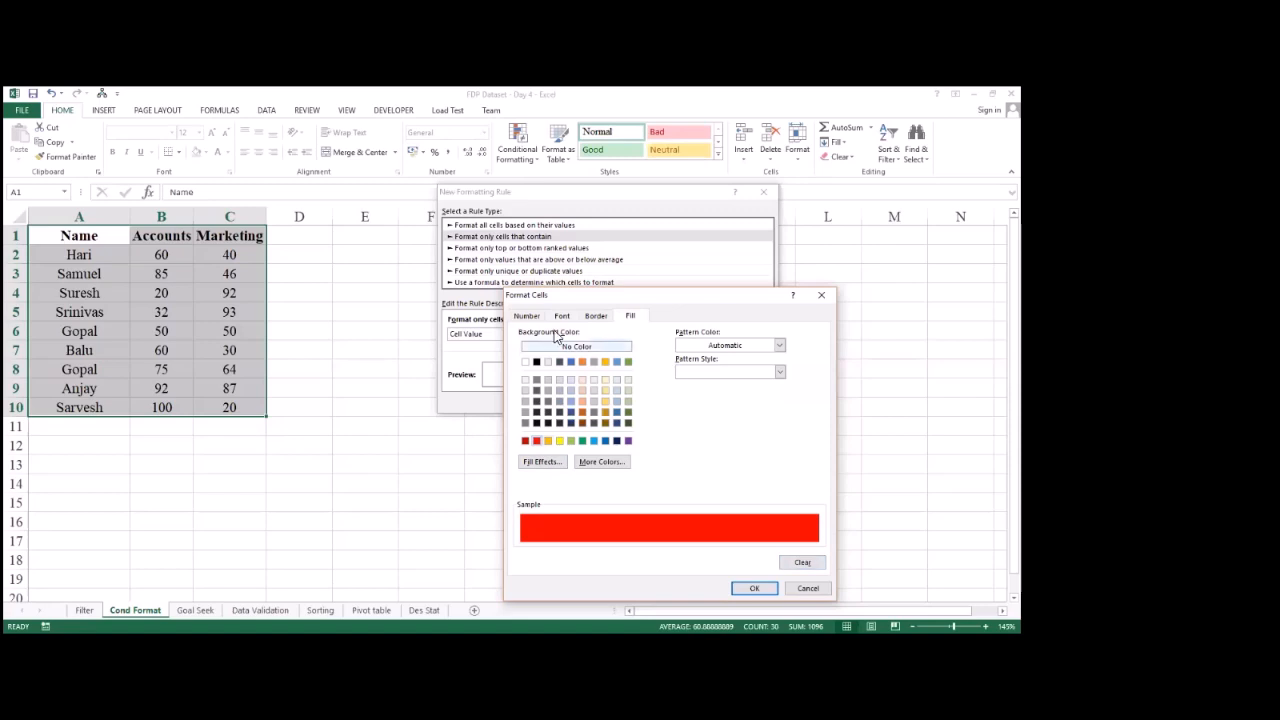
click(753, 589)
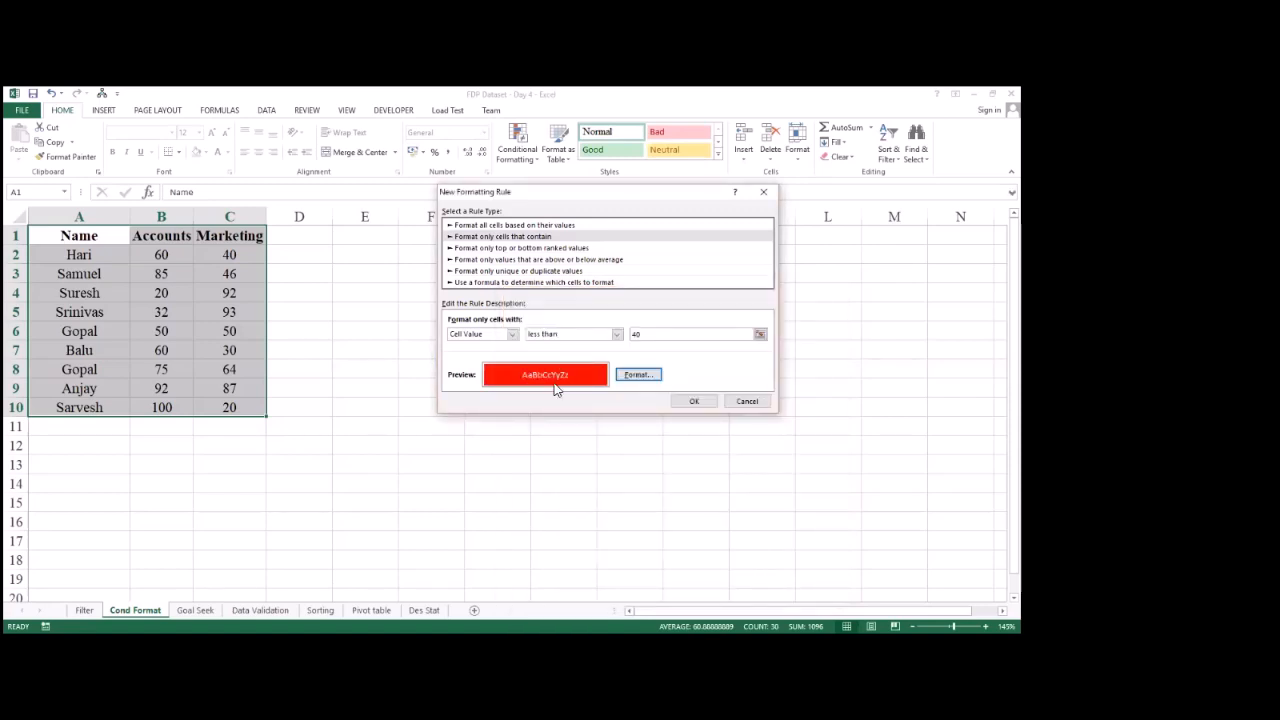
Step: Apply the less-than-40 formatting rule to the marks table and inspect the Accounts marks in B4:B5
click(694, 401)
click(100, 369)
click(186, 295)
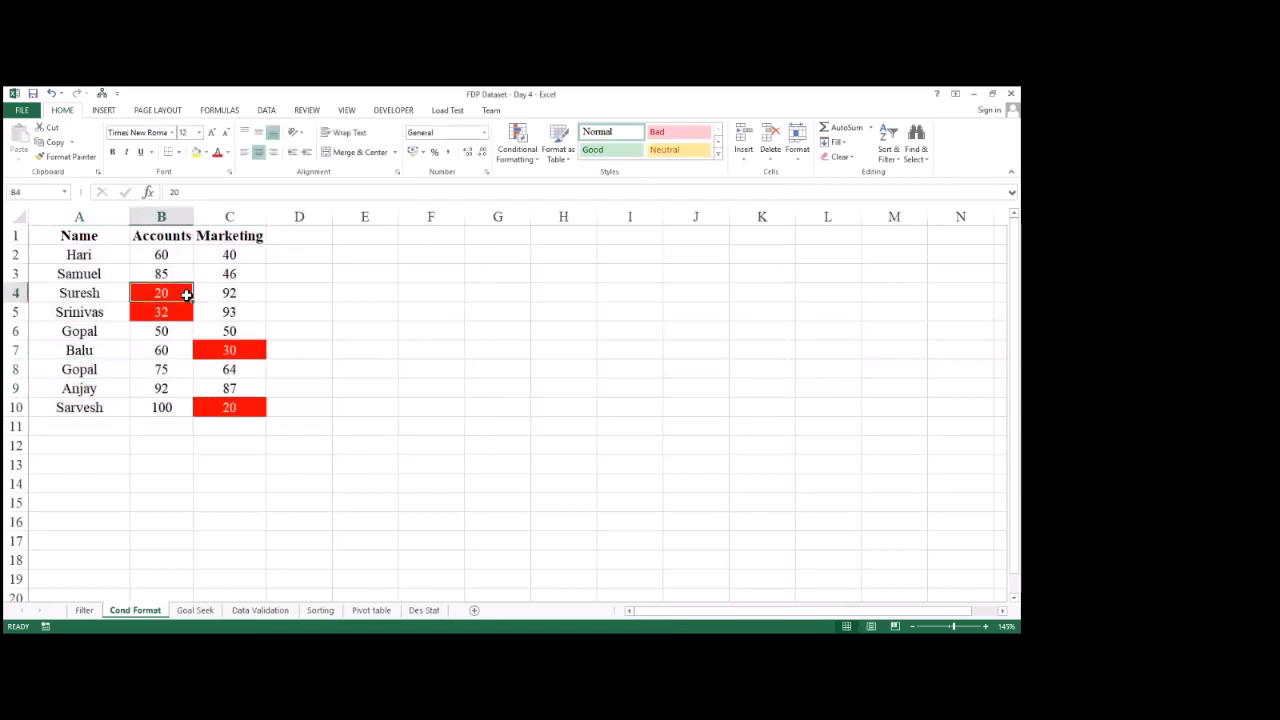
drag(186, 295, 189, 313)
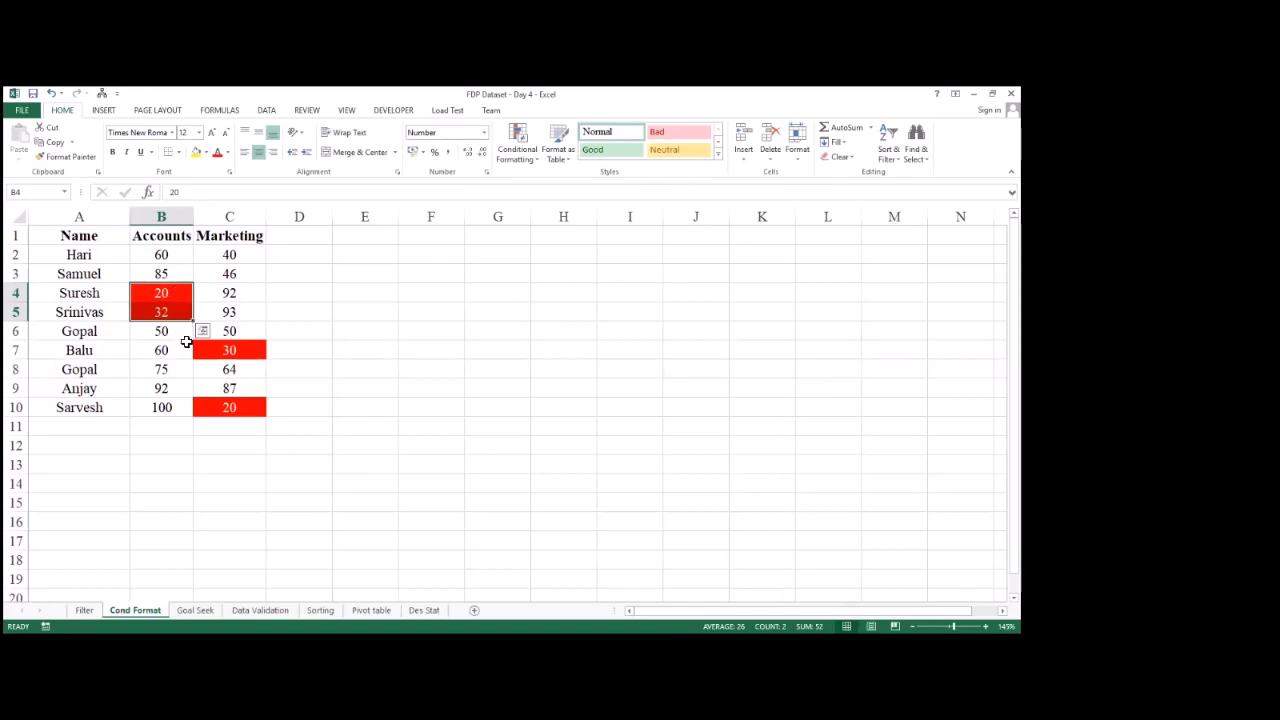
click(828, 426)
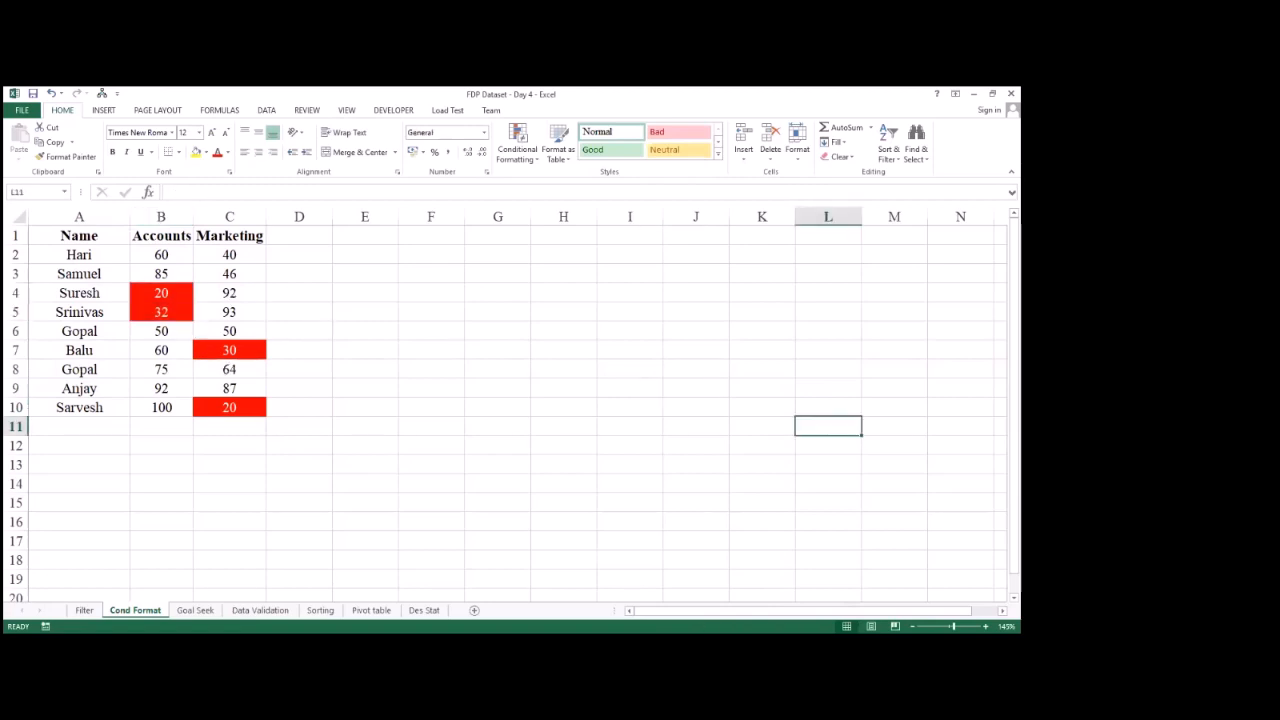
Step: Undo the conditional formatting applied to the marks table
key(ctrl+z)
click(740, 440)
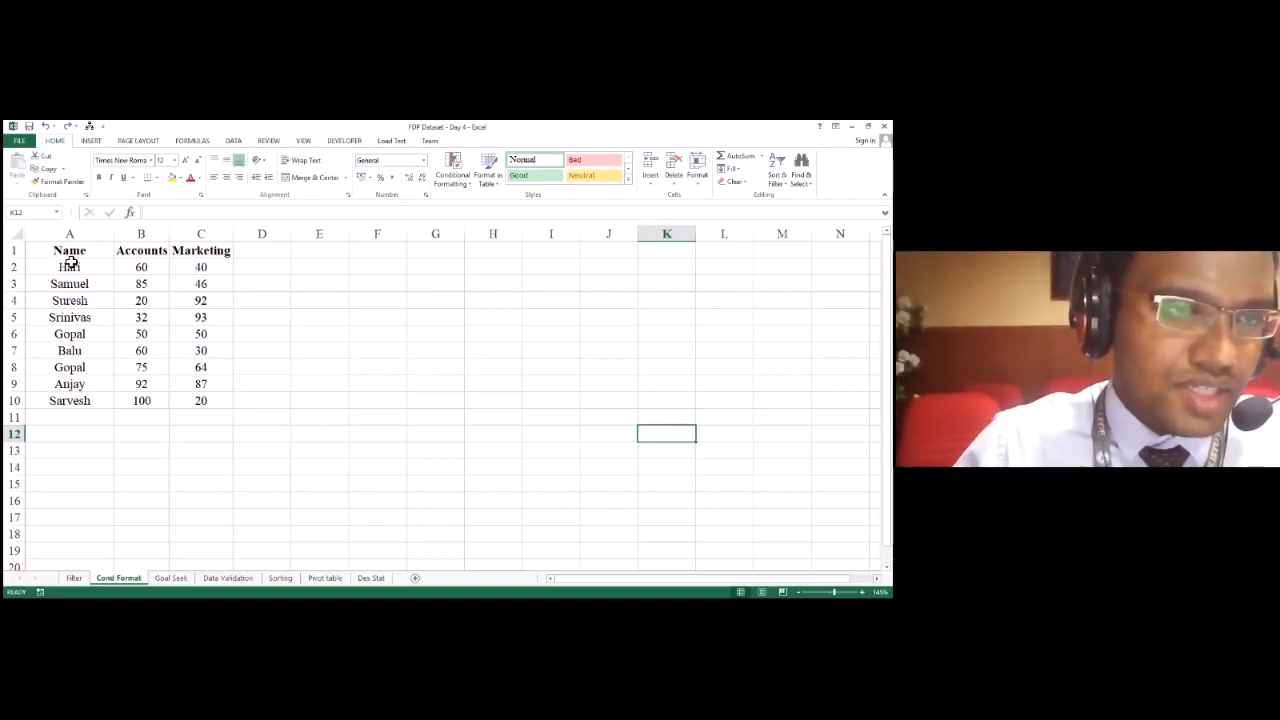
Step: Start a new conditional formatting rule for A1:C10 using the rule type Format only cells that contain
drag(86, 259, 185, 402)
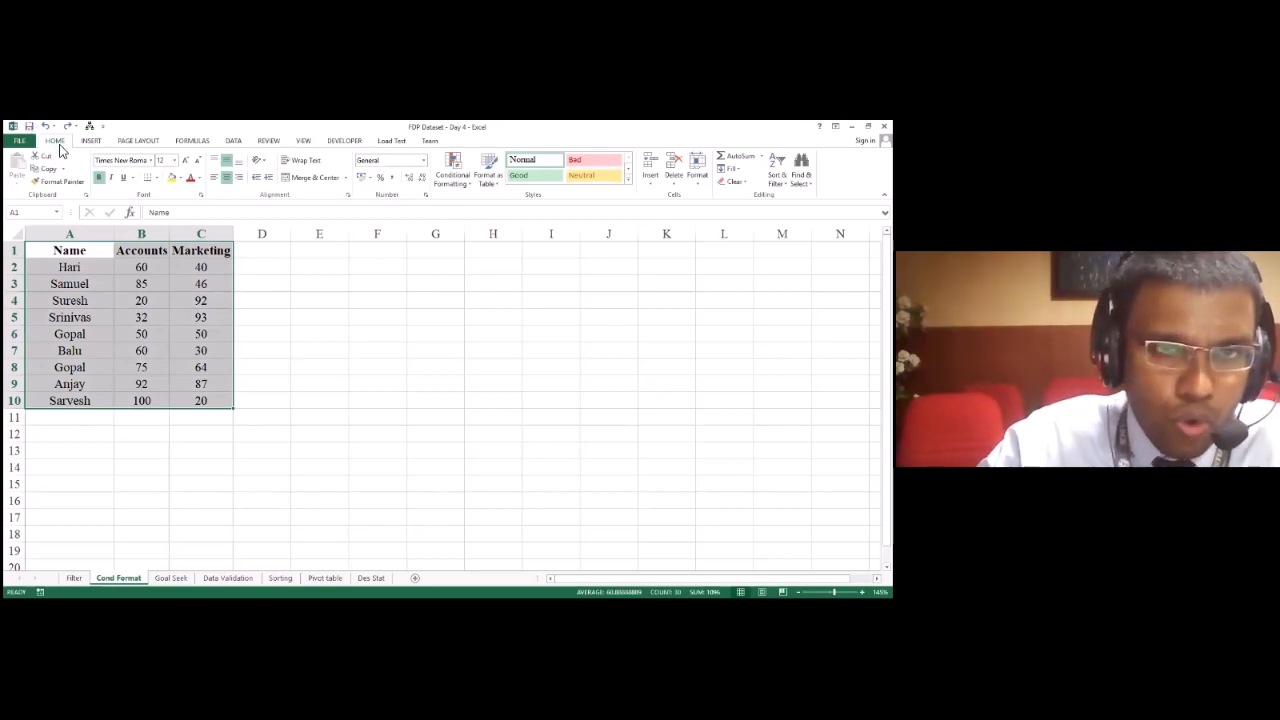
click(458, 185)
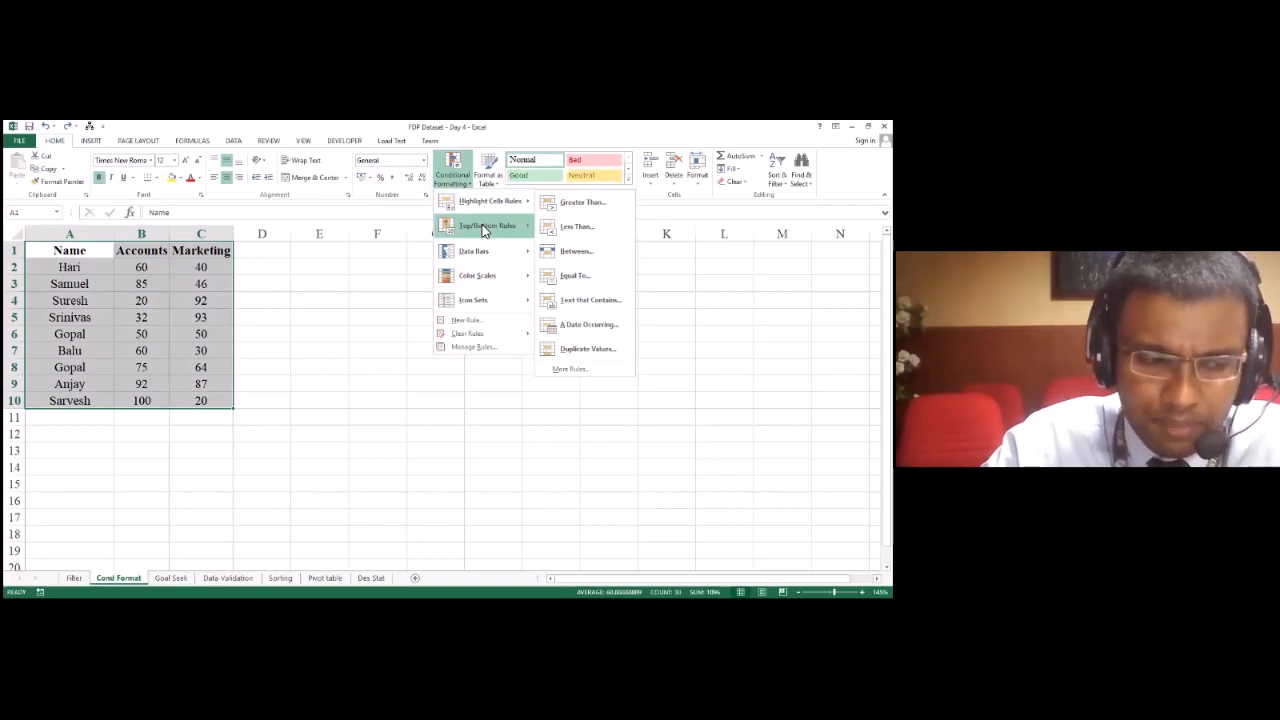
mouse_move(486, 300)
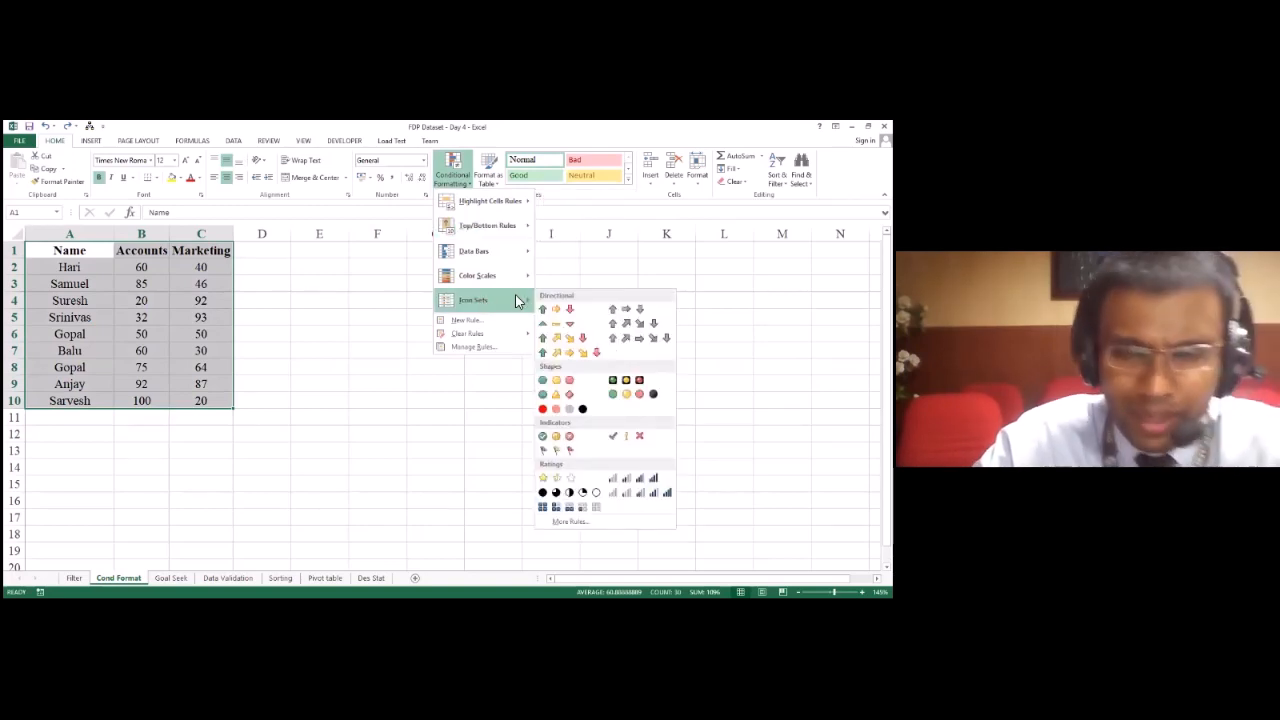
click(465, 321)
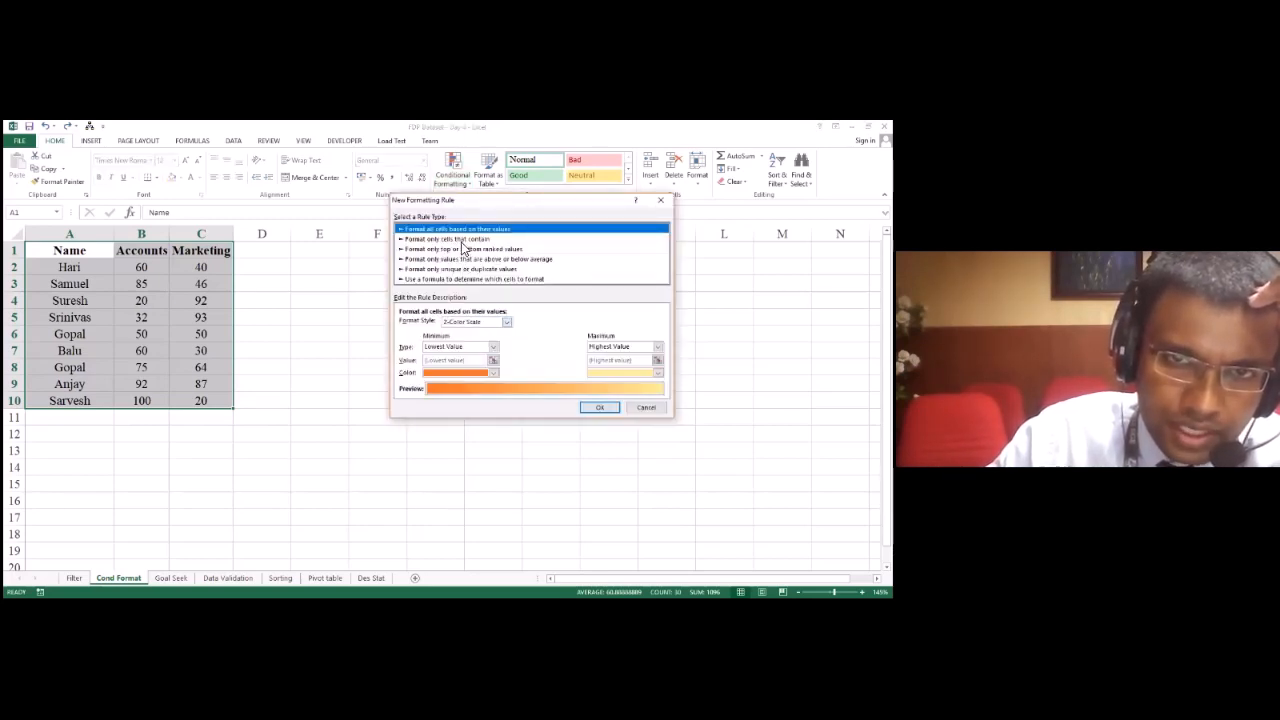
click(463, 240)
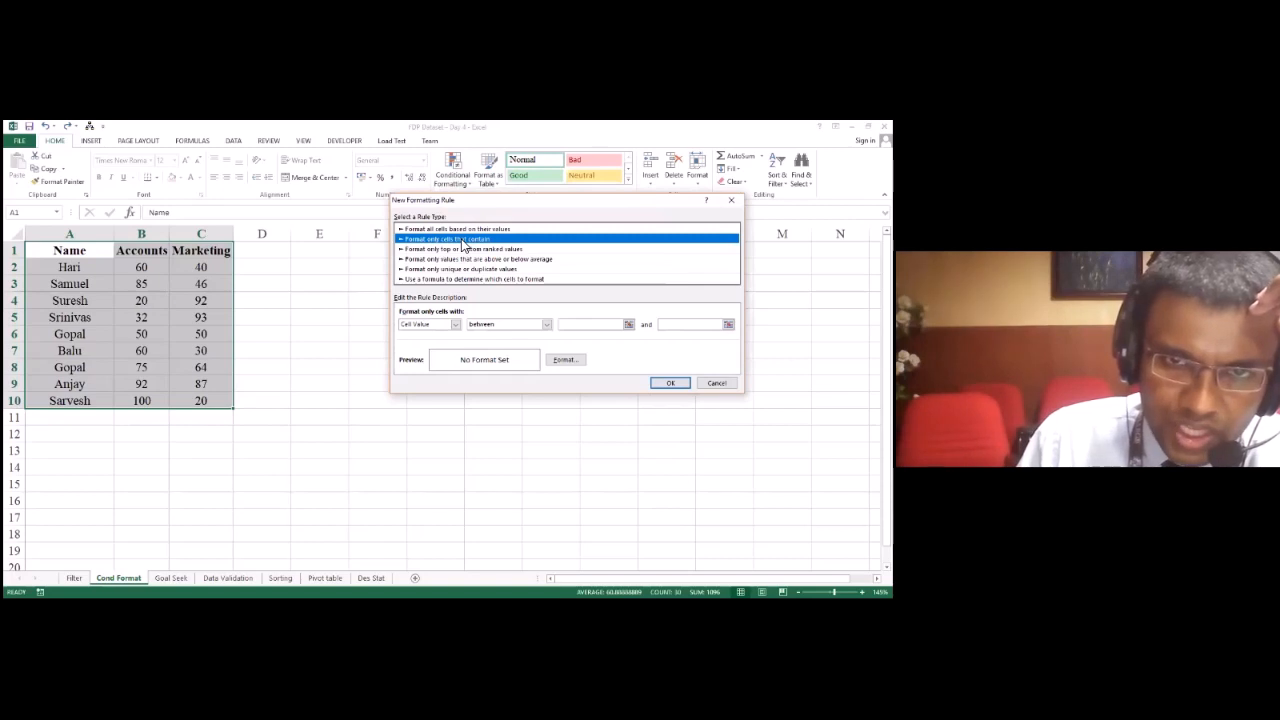
key(Down)
key(Down)
key(Down)
key(Up)
key(Up)
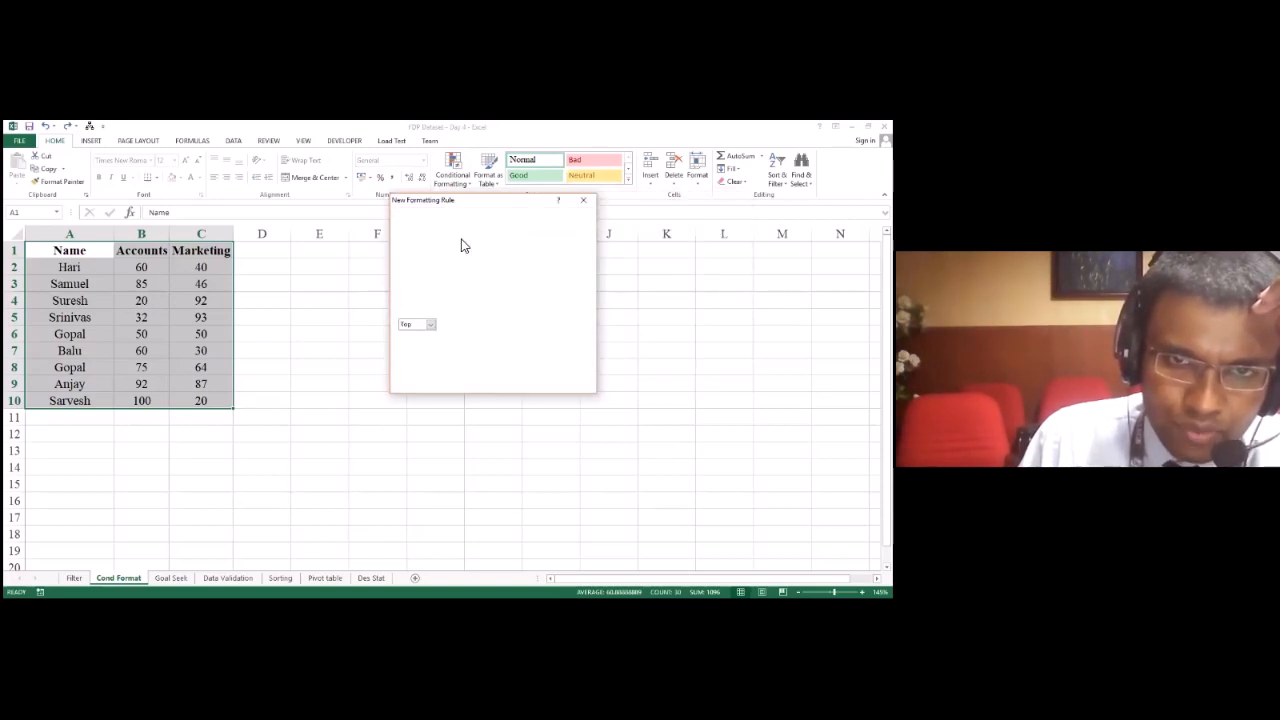
key(Up)
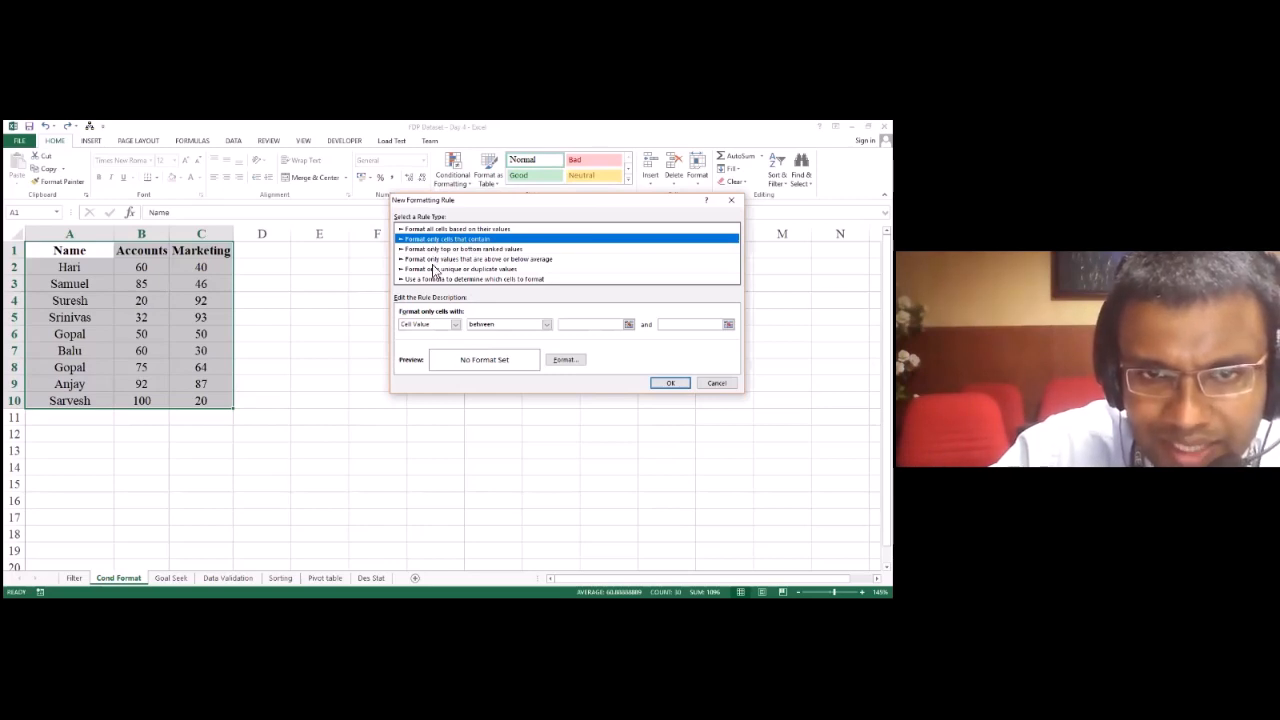
Step: Set the new rule's condition to Cell Value less than 40
click(454, 324)
click(448, 333)
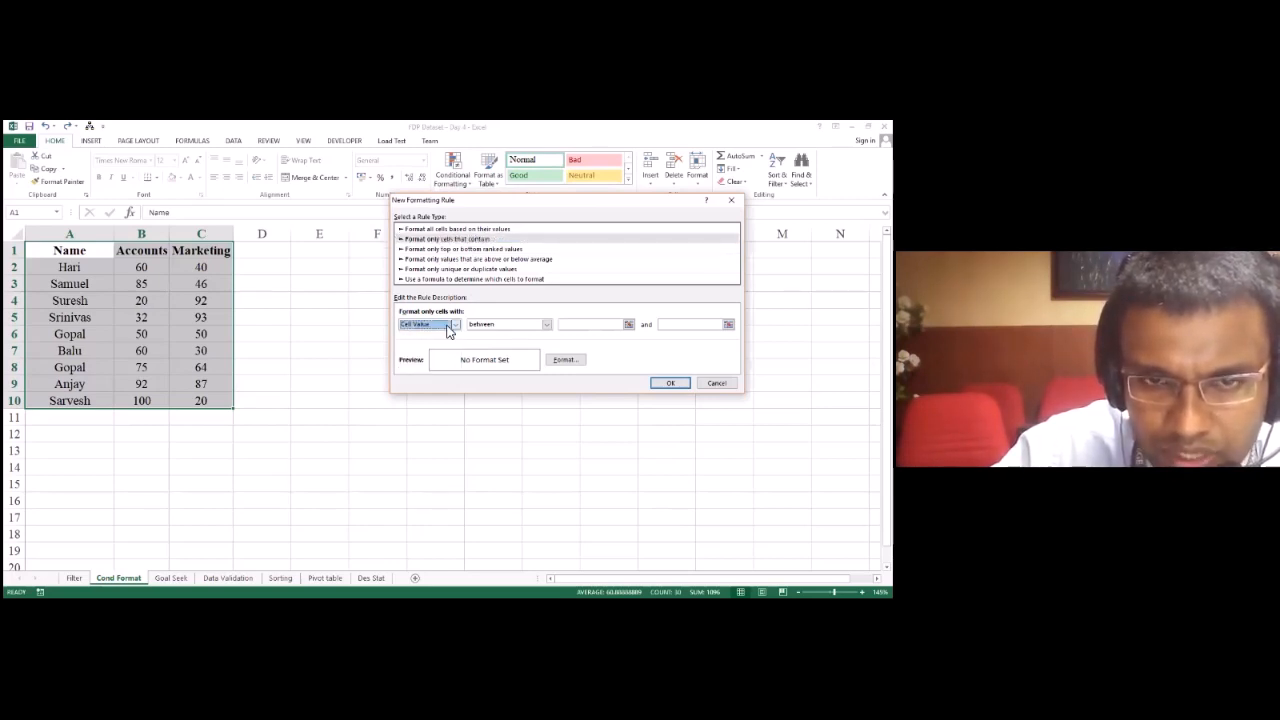
click(503, 324)
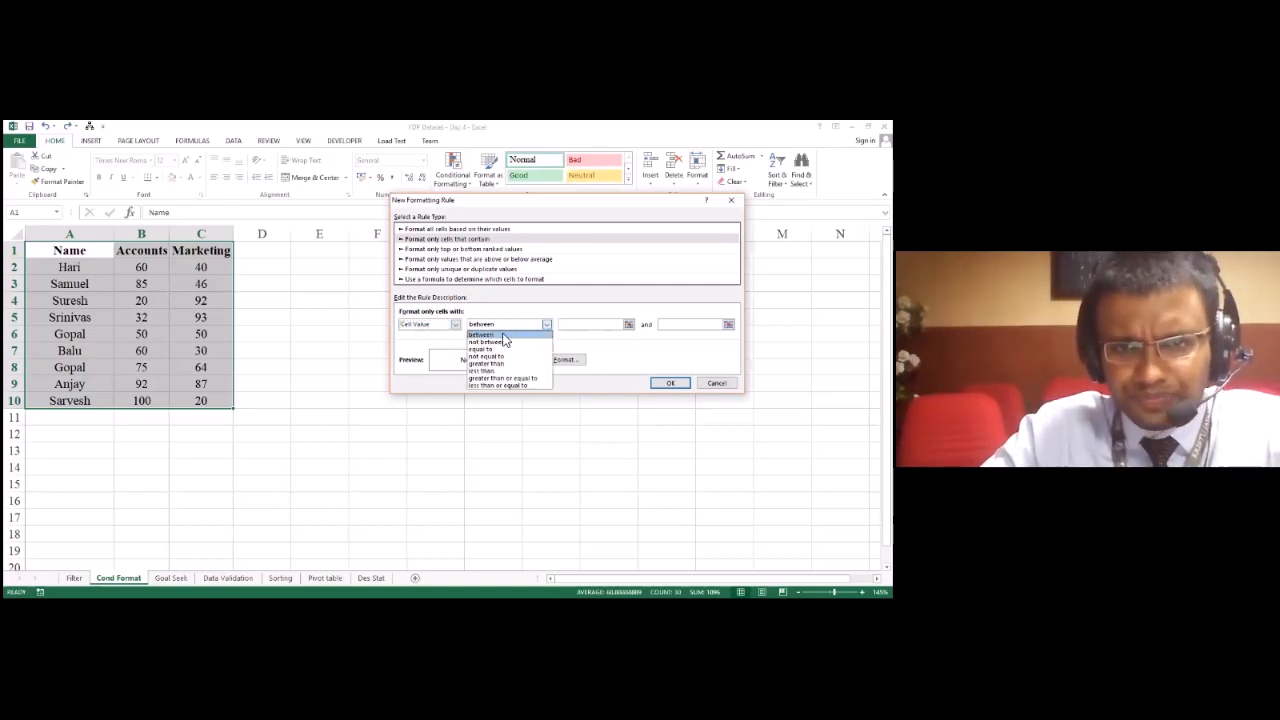
click(494, 372)
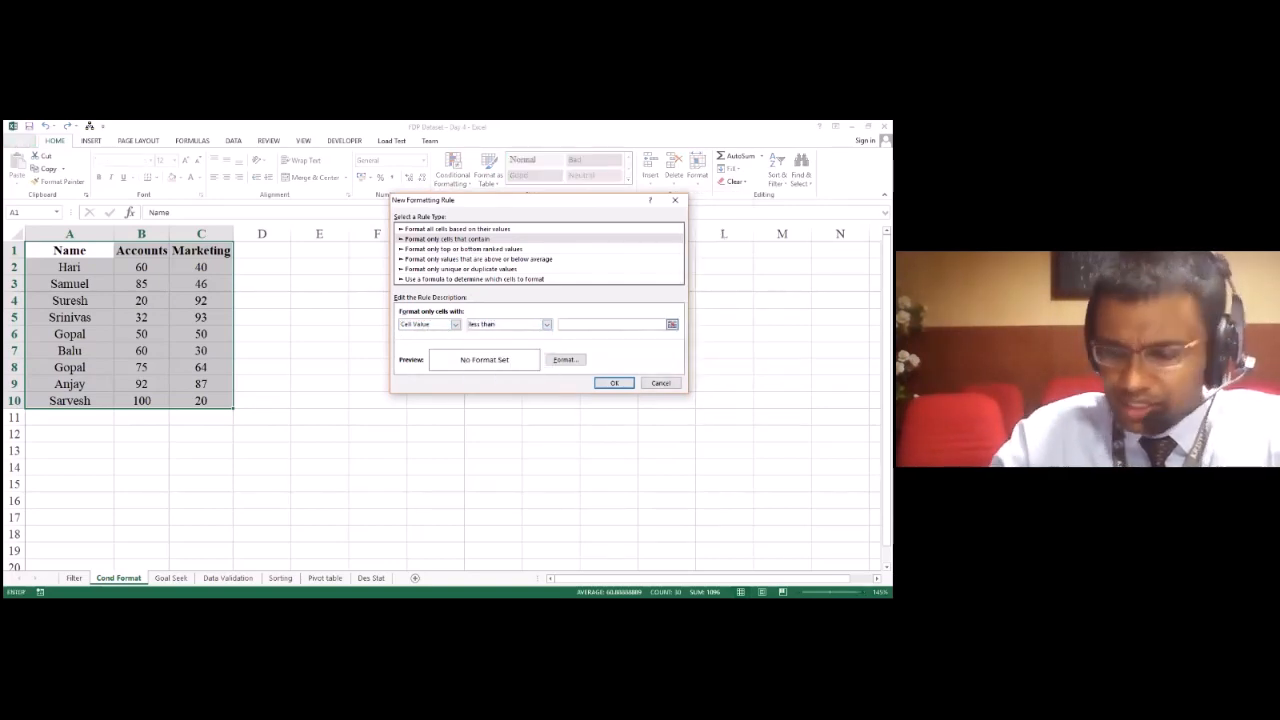
text(40)
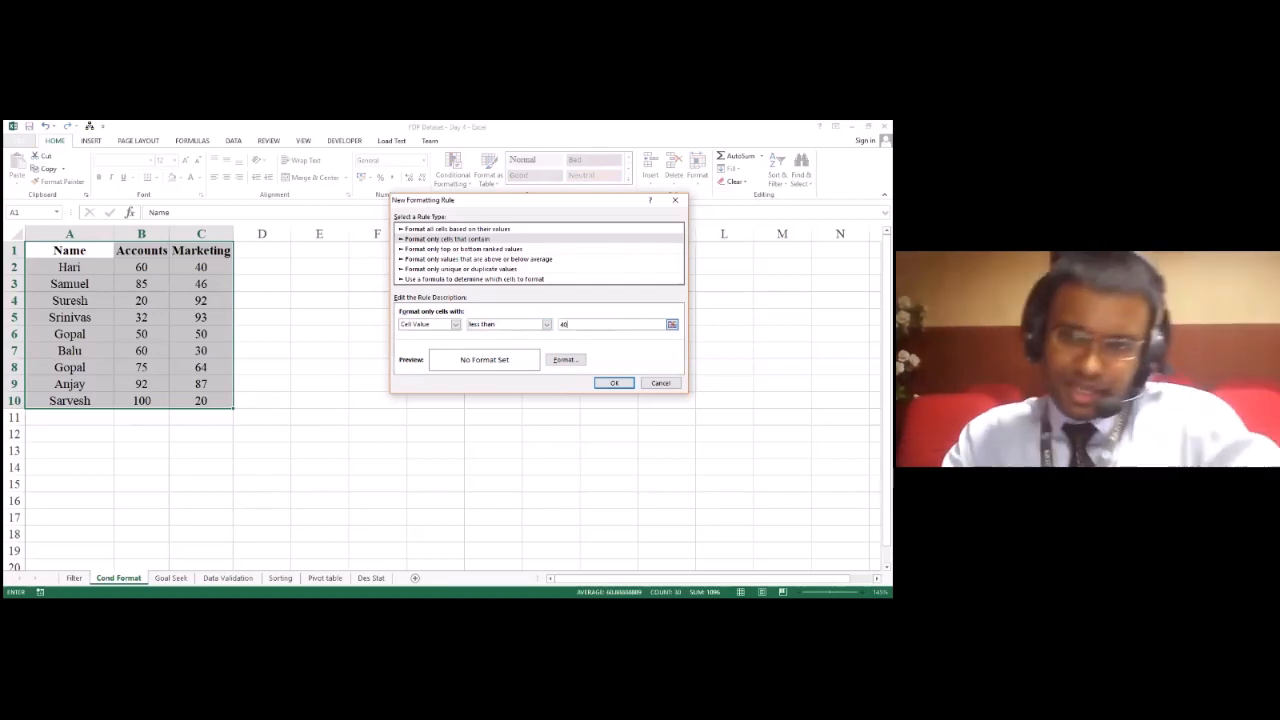
Step: Open the rule's format settings, try an orange background fill and review the Number, Font, Border and Fill options
click(566, 362)
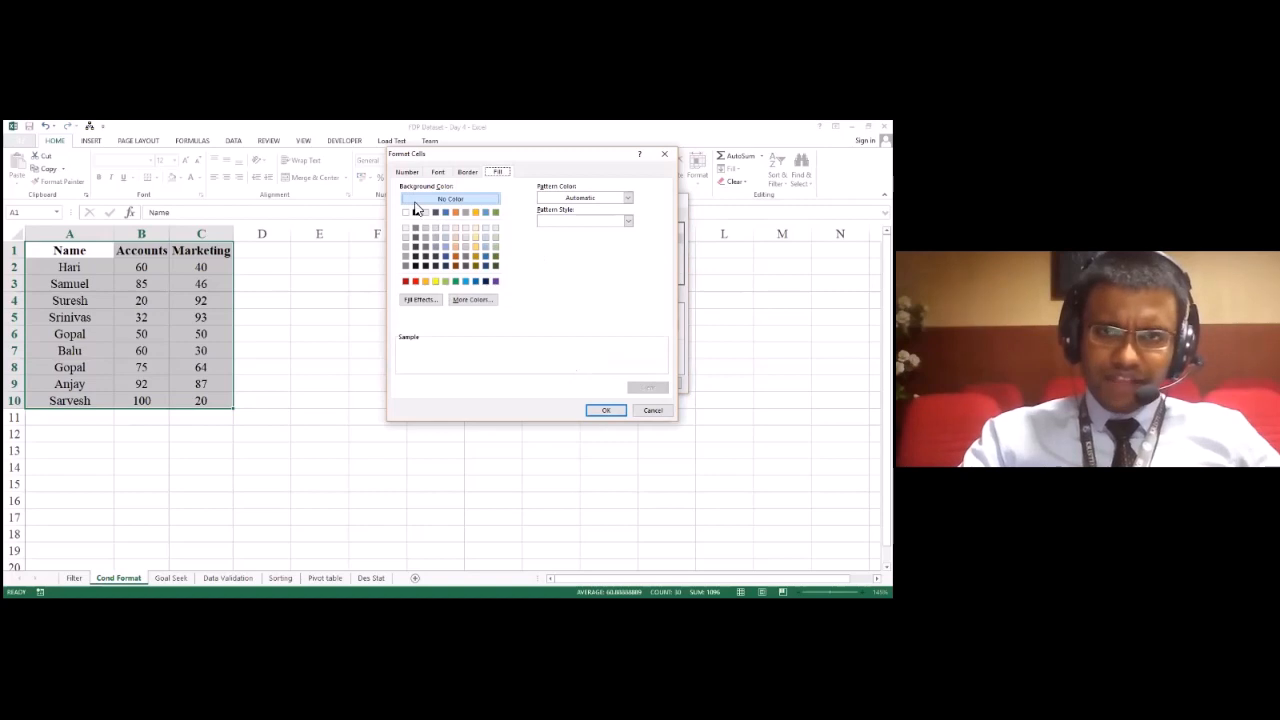
click(456, 214)
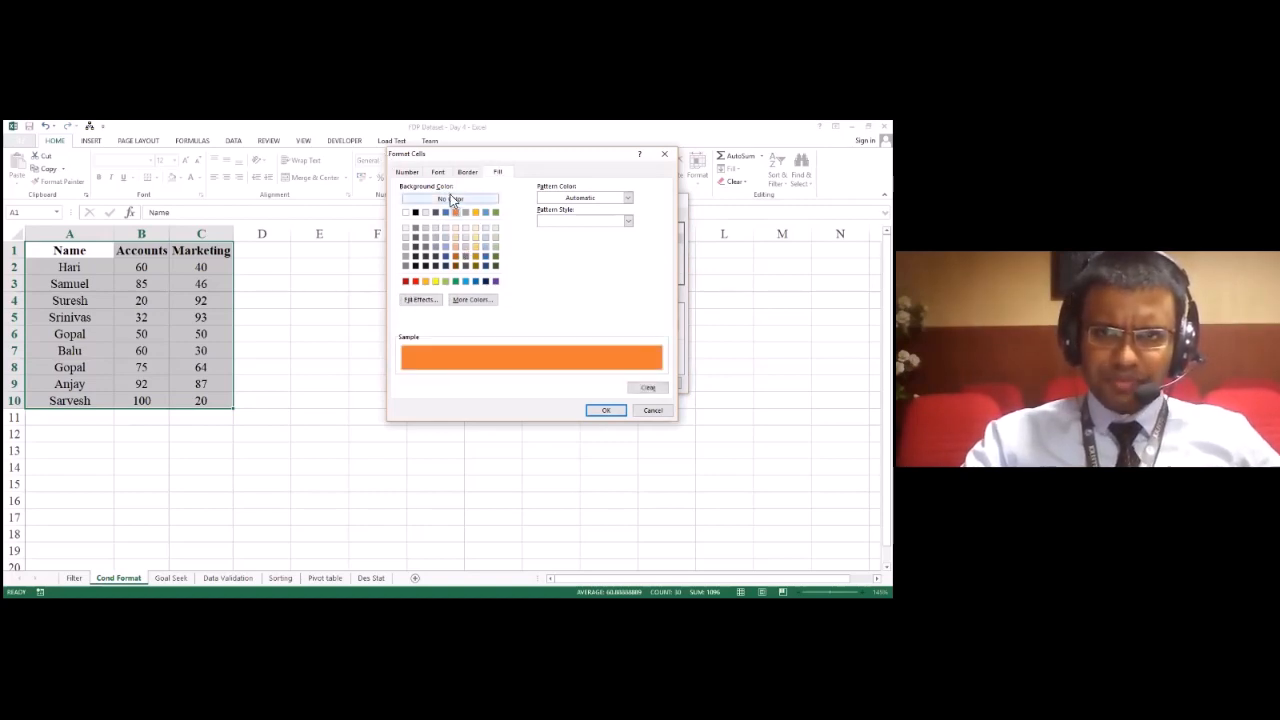
click(407, 173)
click(440, 173)
click(467, 173)
click(495, 174)
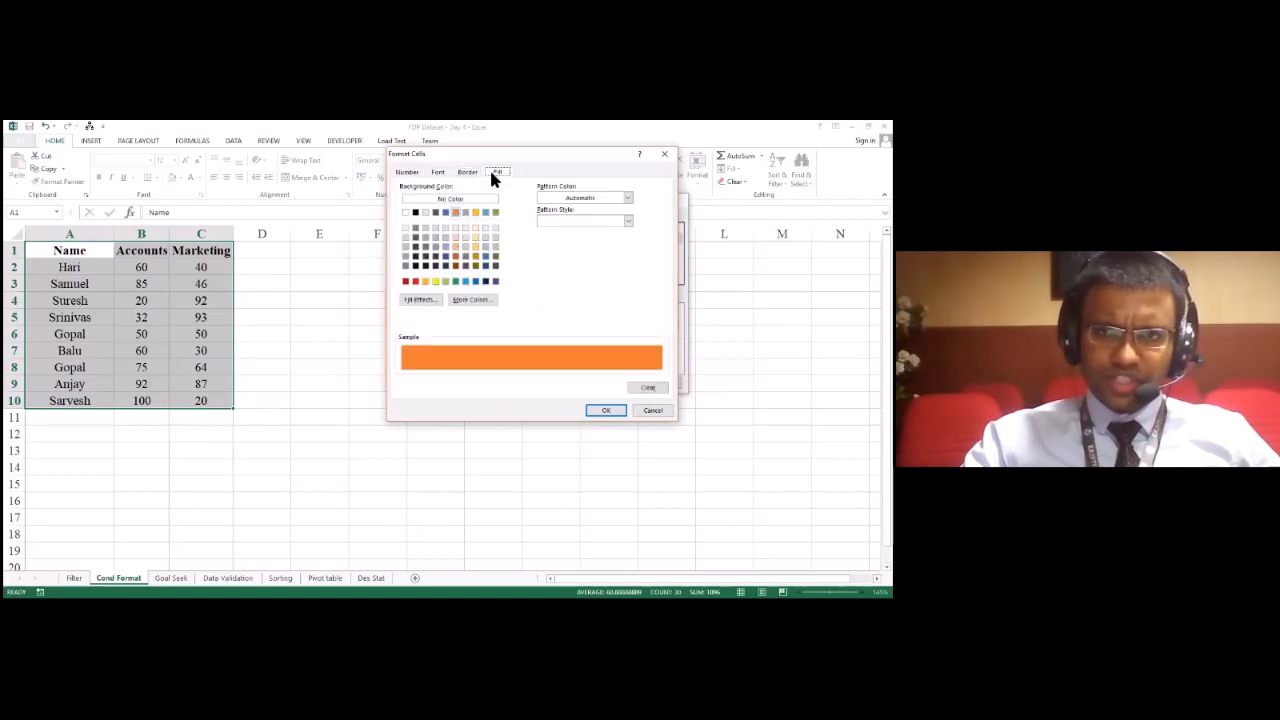
click(440, 173)
click(467, 173)
click(497, 173)
click(448, 174)
click(495, 174)
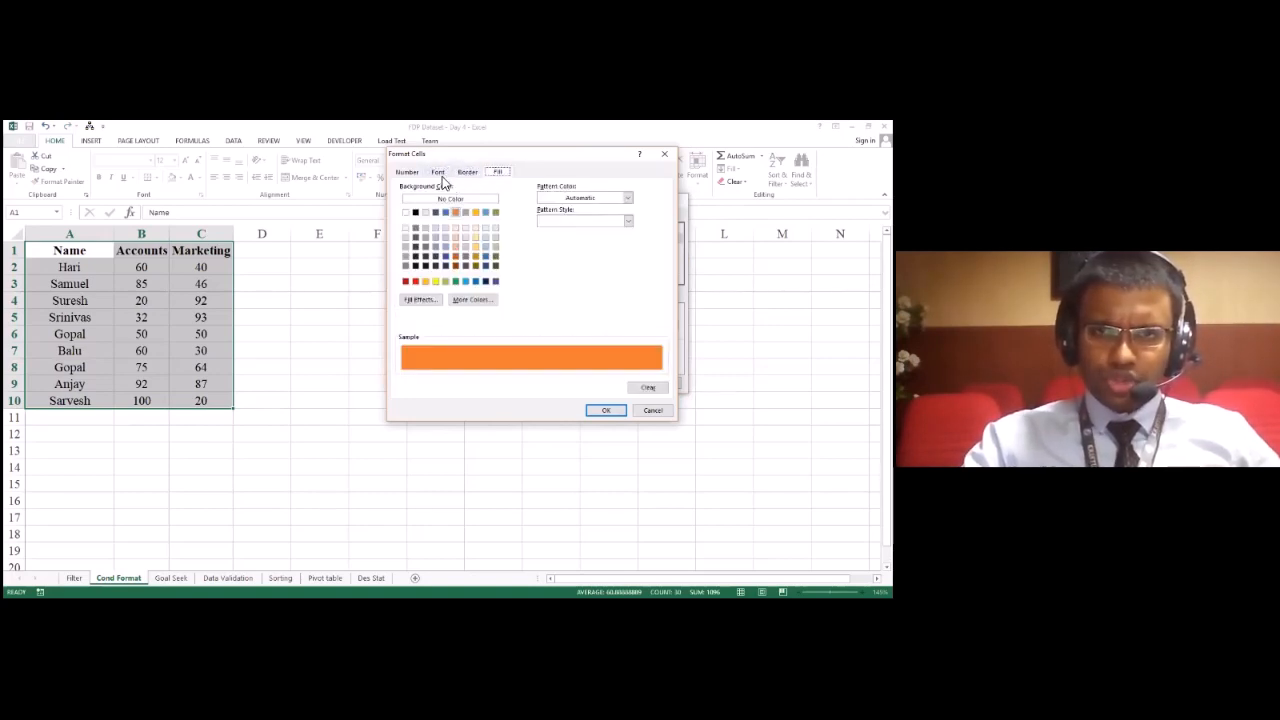
click(445, 178)
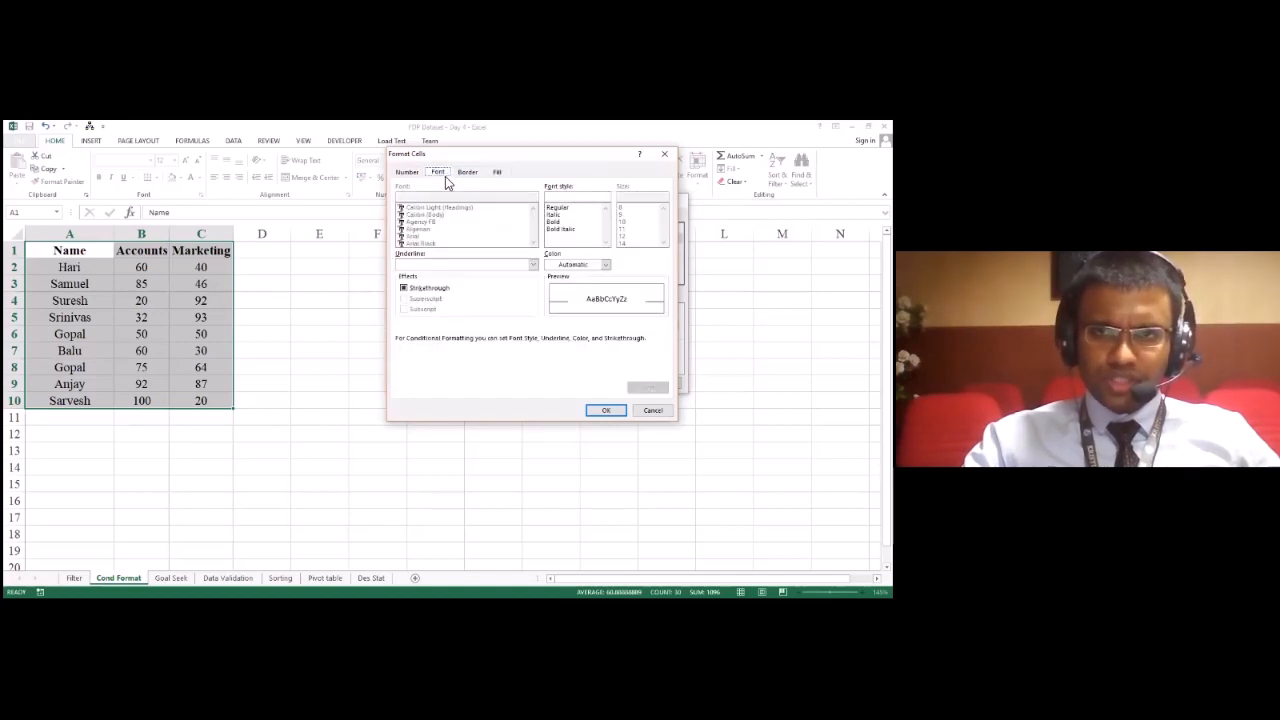
click(498, 173)
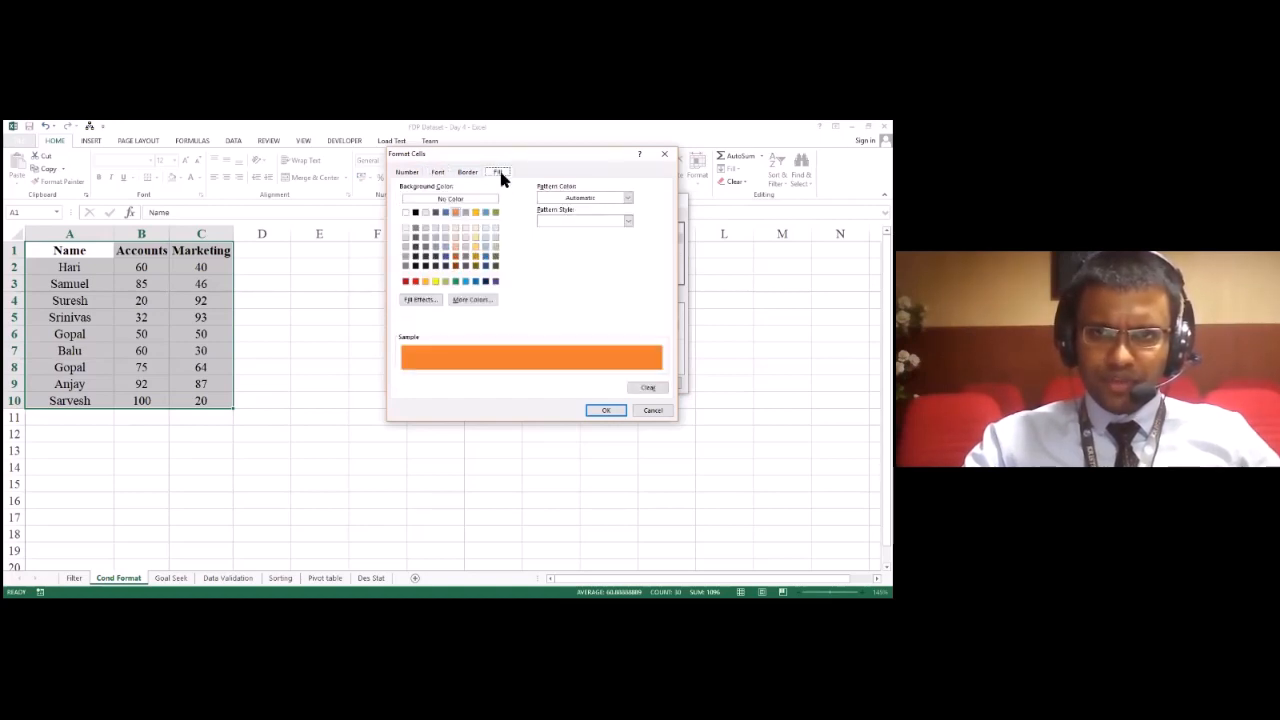
Step: Set the rule's format to an italic font style with a red background fill and apply the rule
click(440, 174)
click(559, 216)
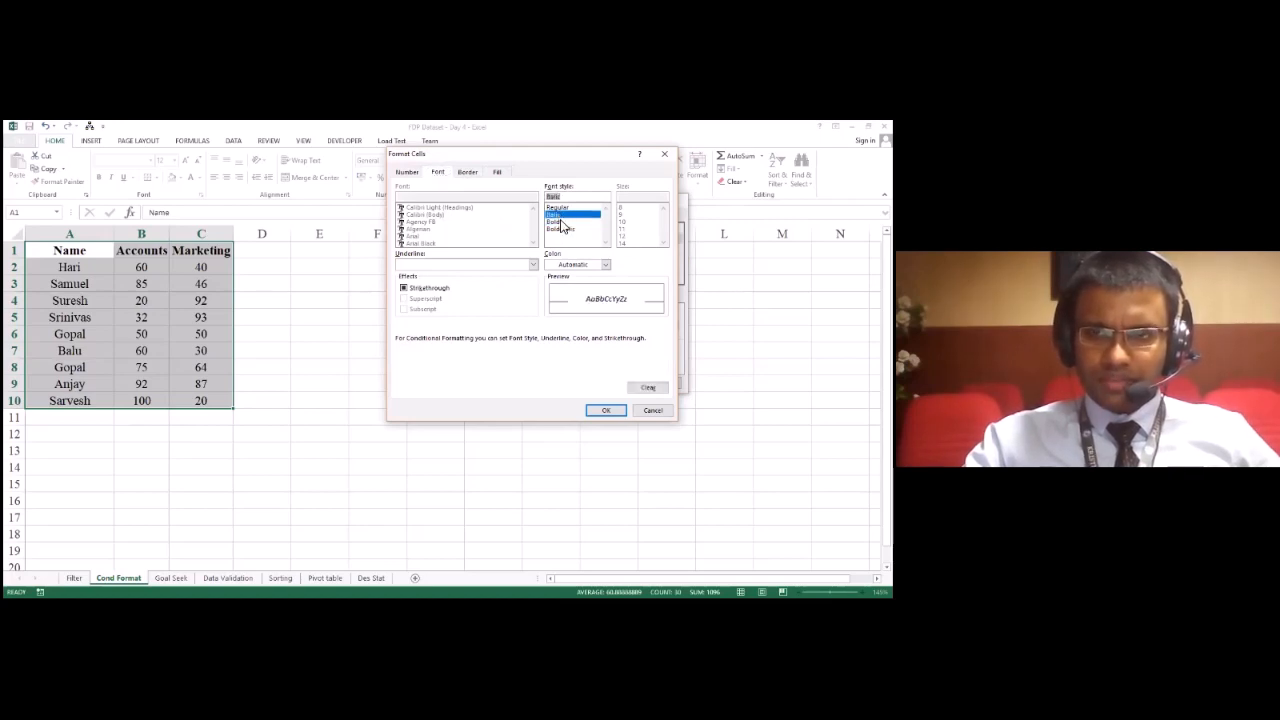
click(496, 173)
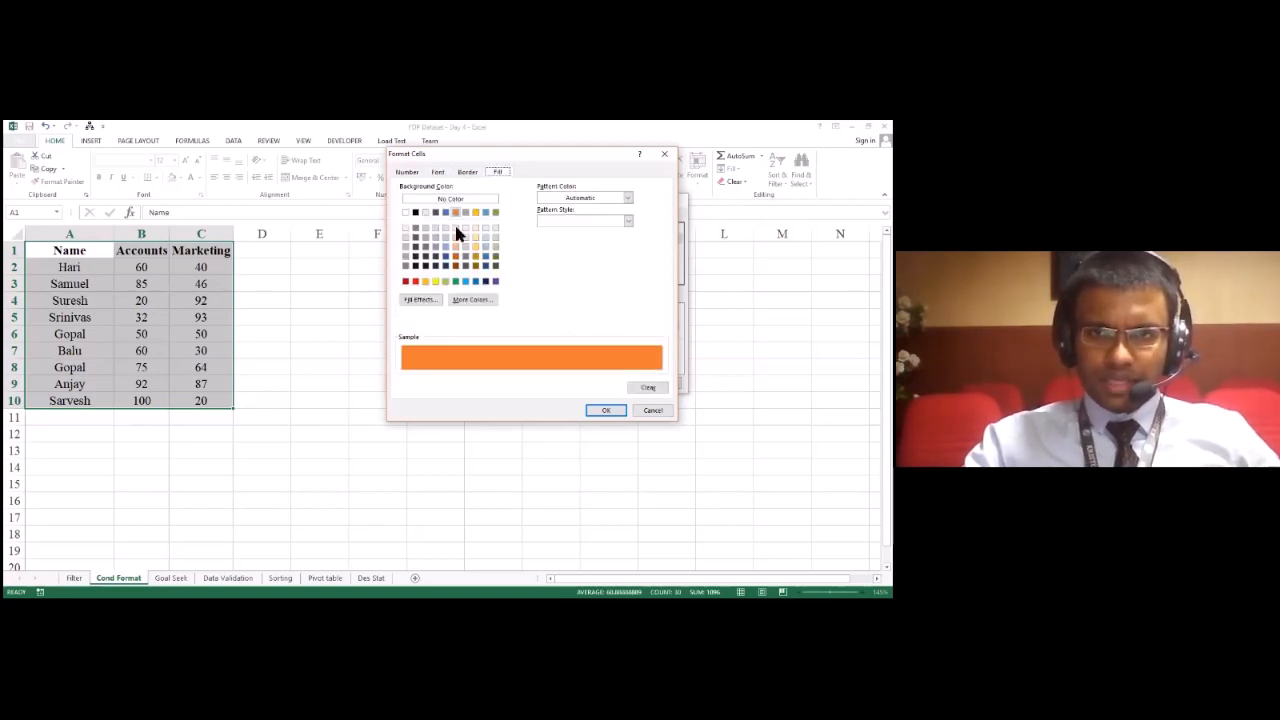
click(416, 282)
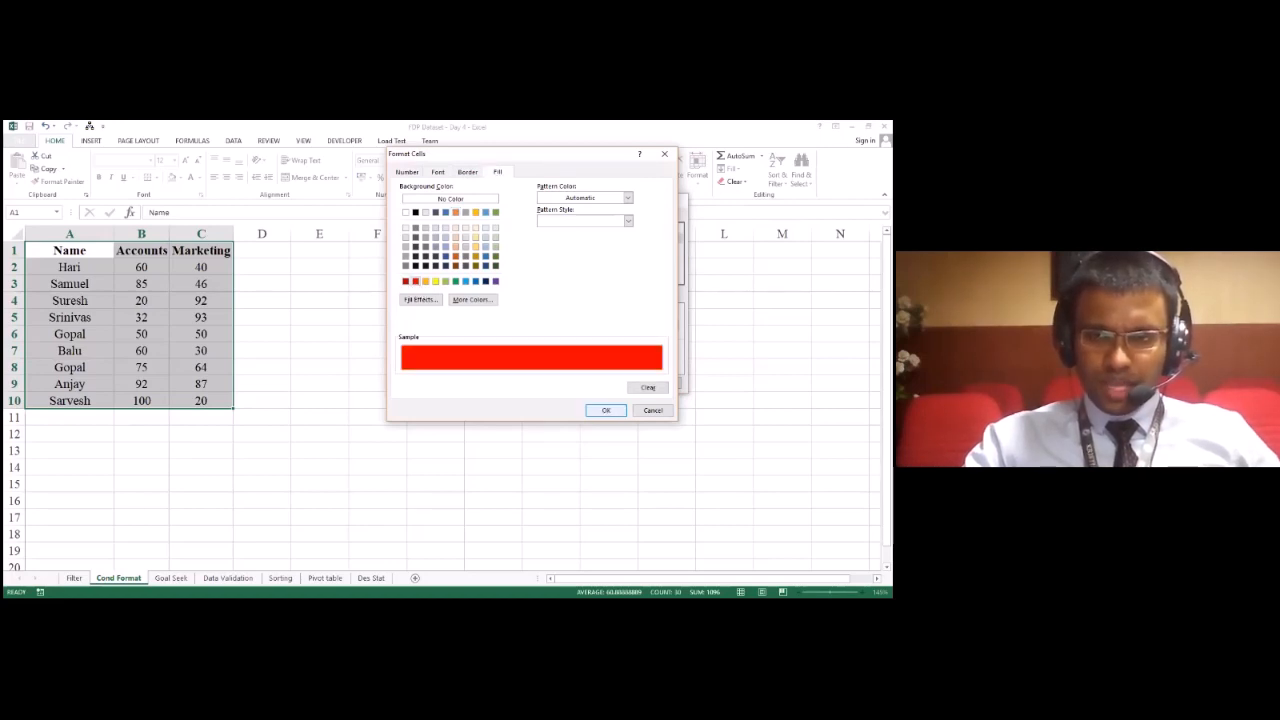
key(Return)
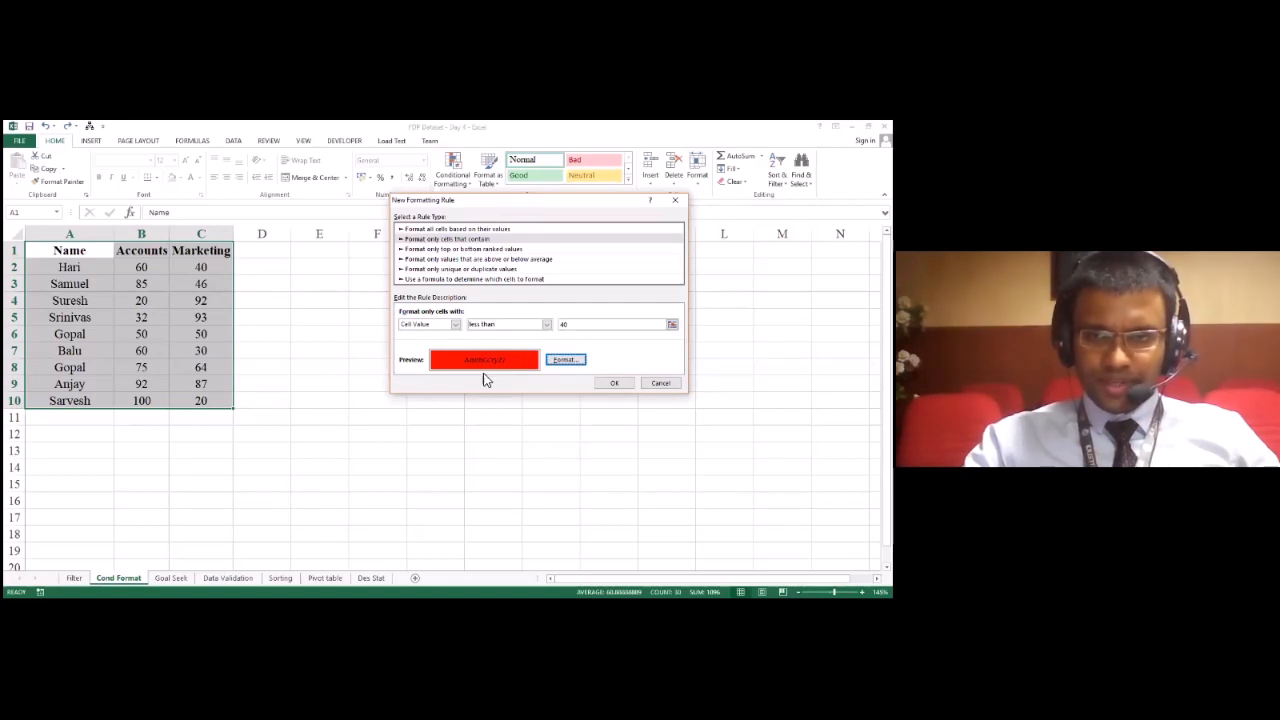
click(603, 384)
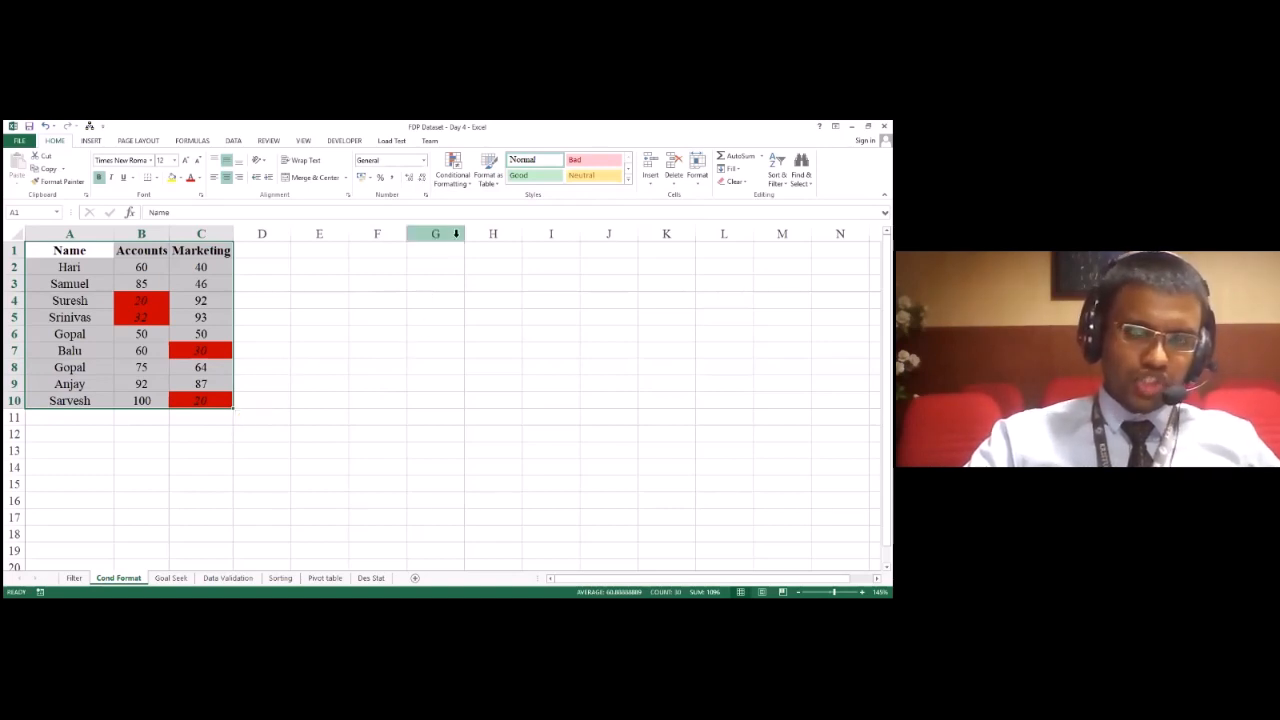
Step: Edit the existing less-than-40 rule in the Conditional Formatting Rules Manager so its condition is Cell Value less than 25
click(469, 187)
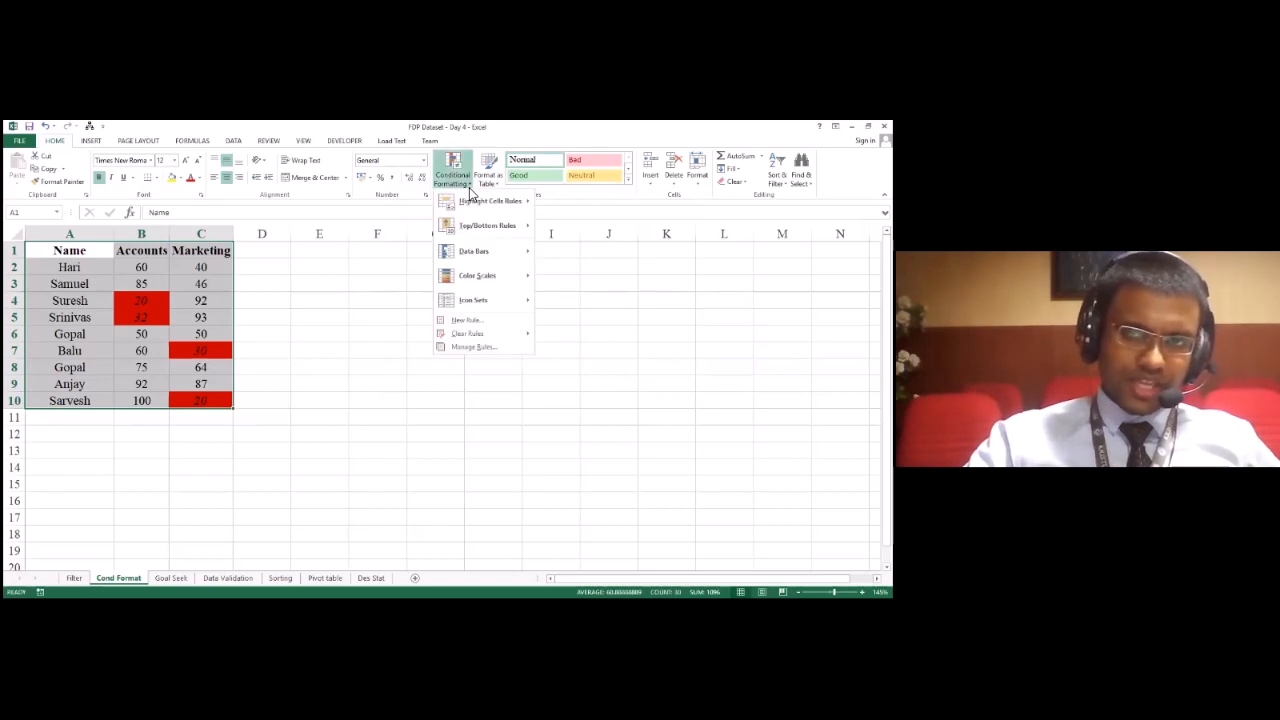
click(470, 347)
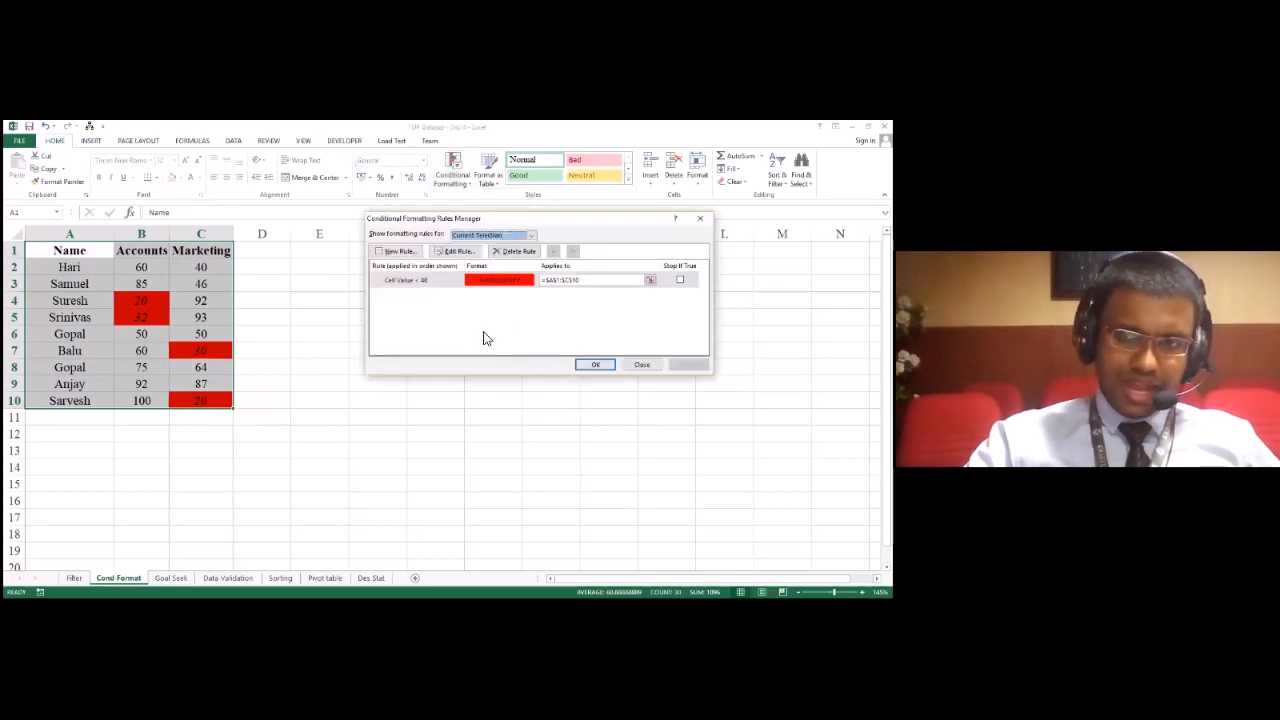
click(428, 281)
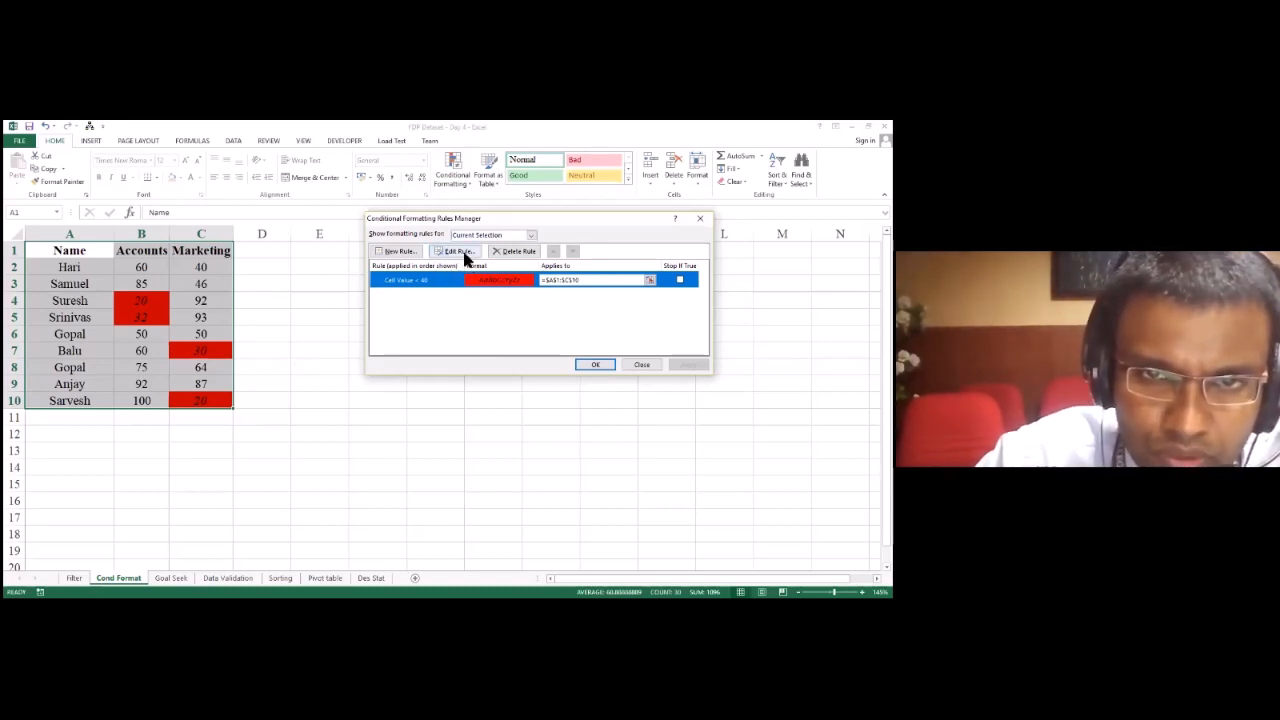
click(458, 251)
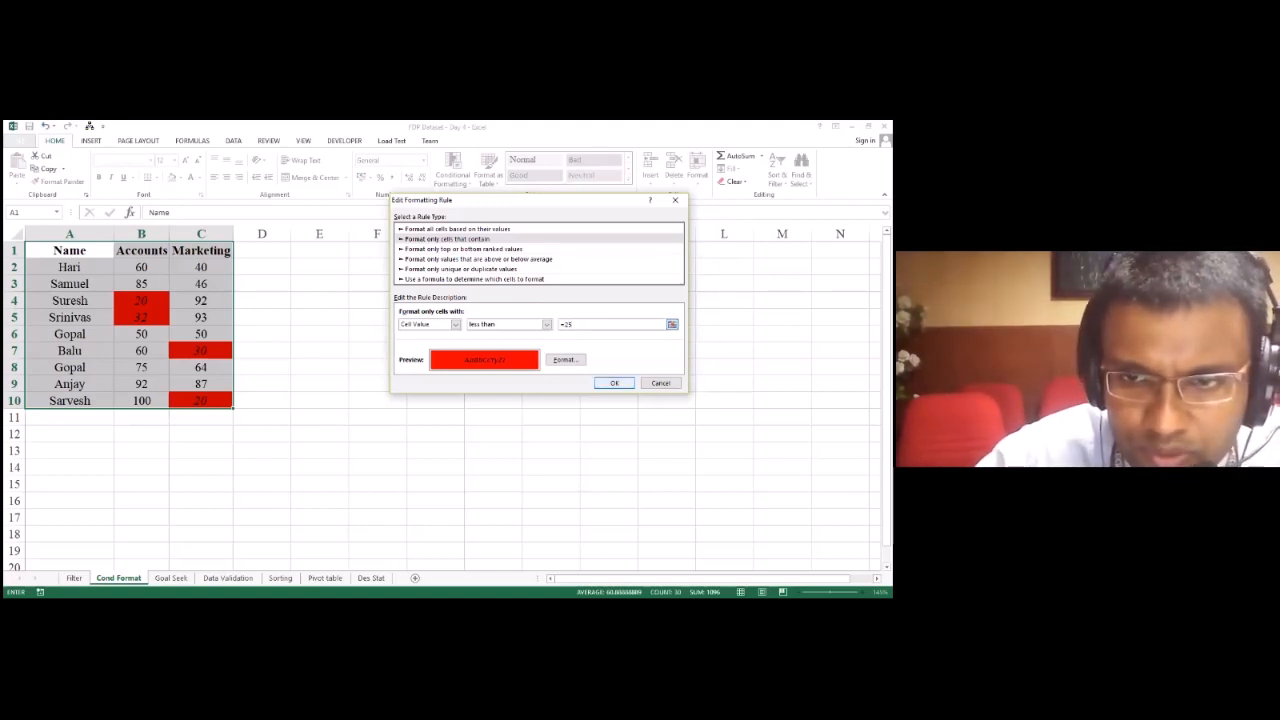
key(Return)
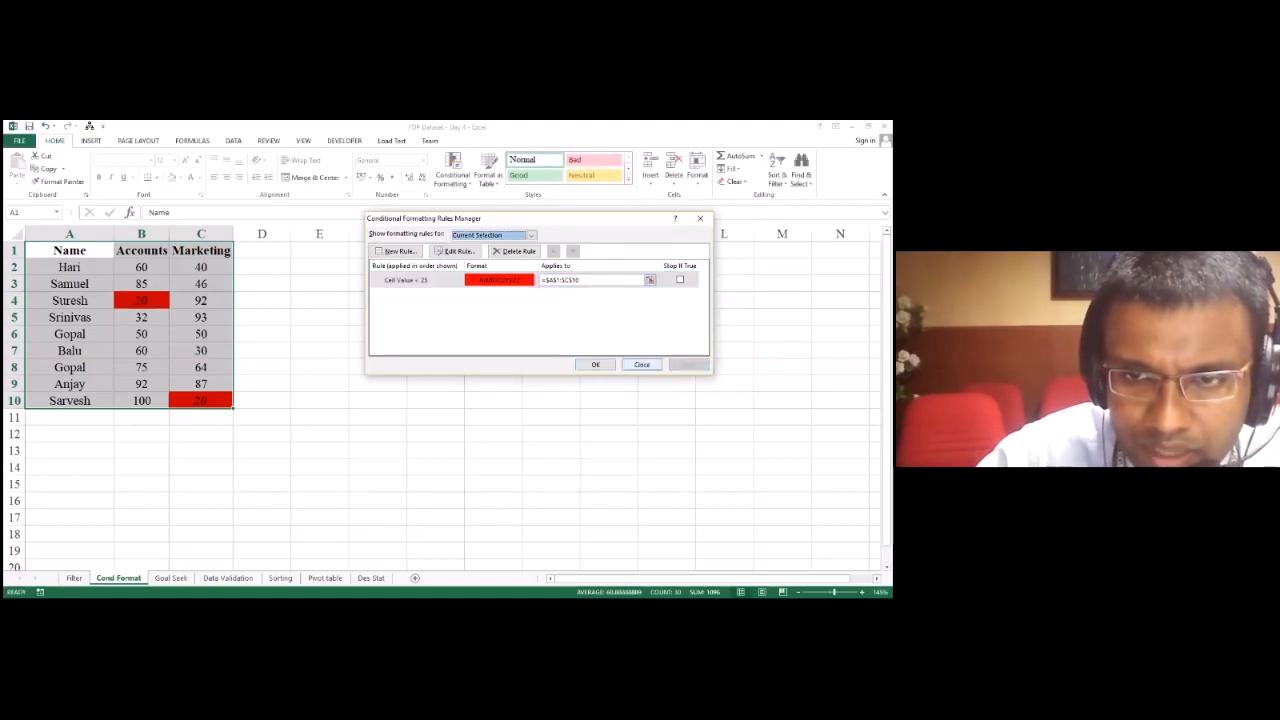
key(Return)
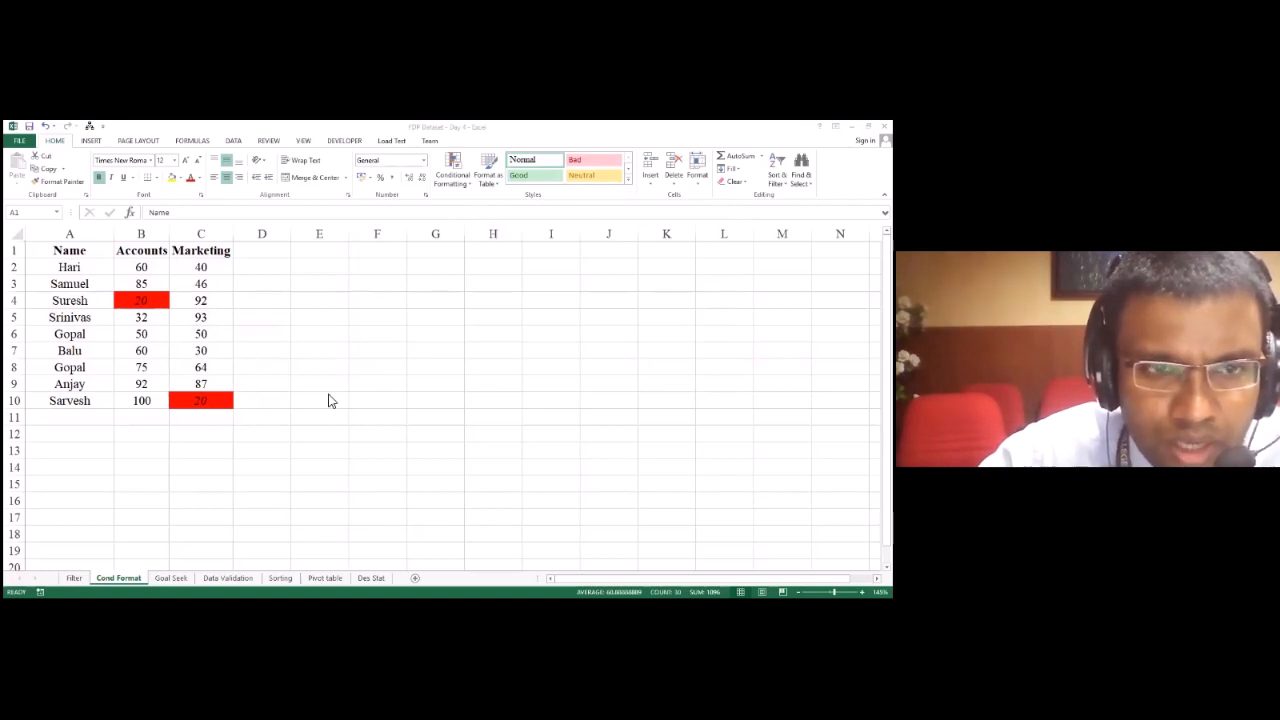
Step: Create a new conditional formatting rule for A1:C10 that formats only cells with Cell Value greater than or equal to 75
key(ctrl+a)
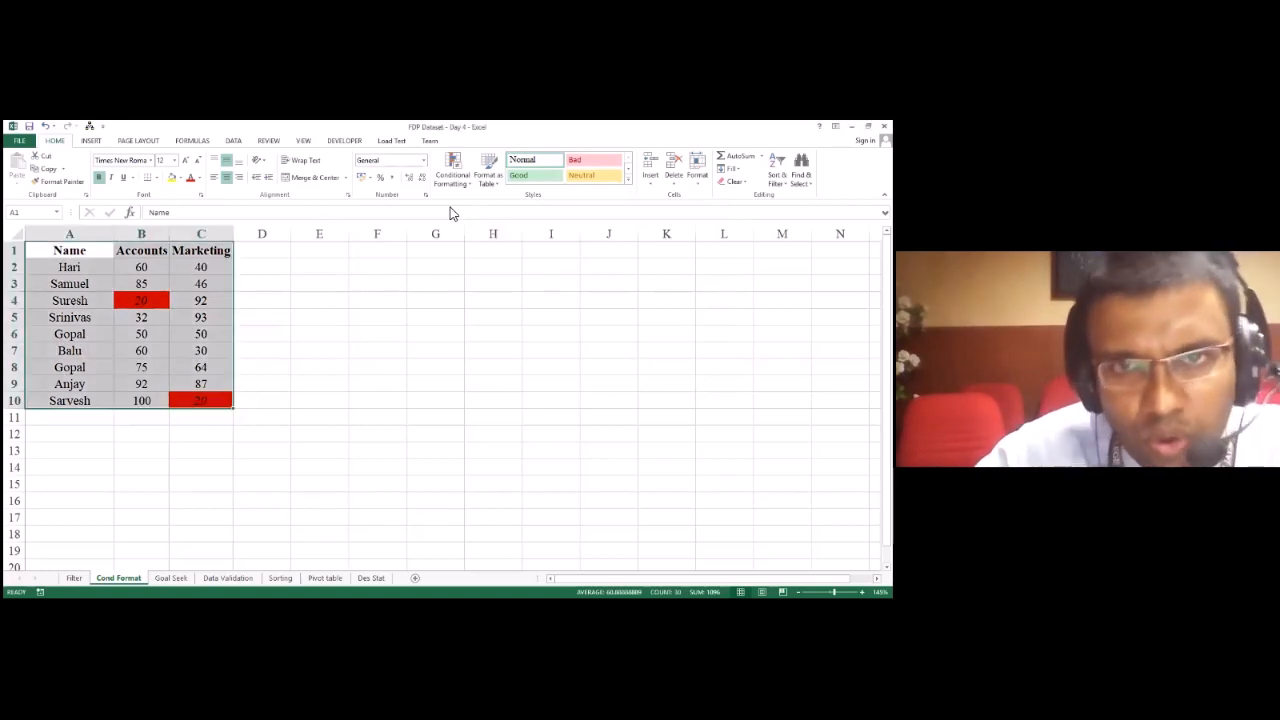
click(469, 190)
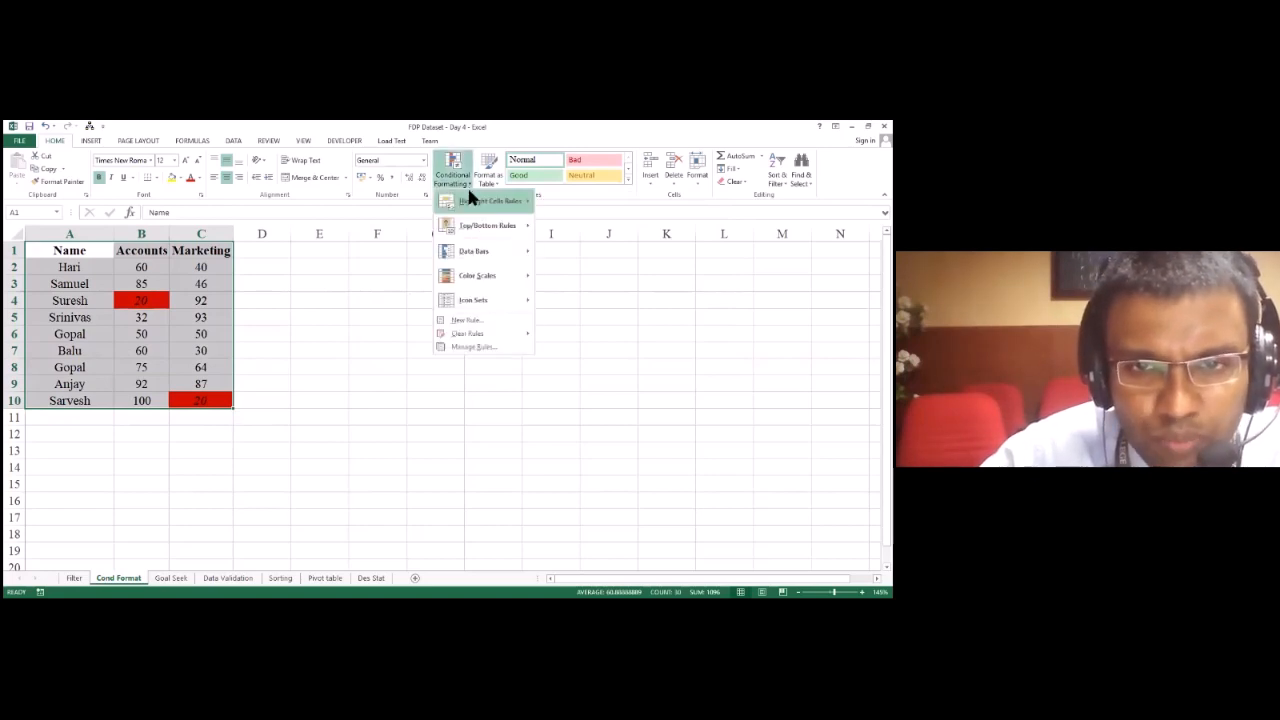
click(464, 322)
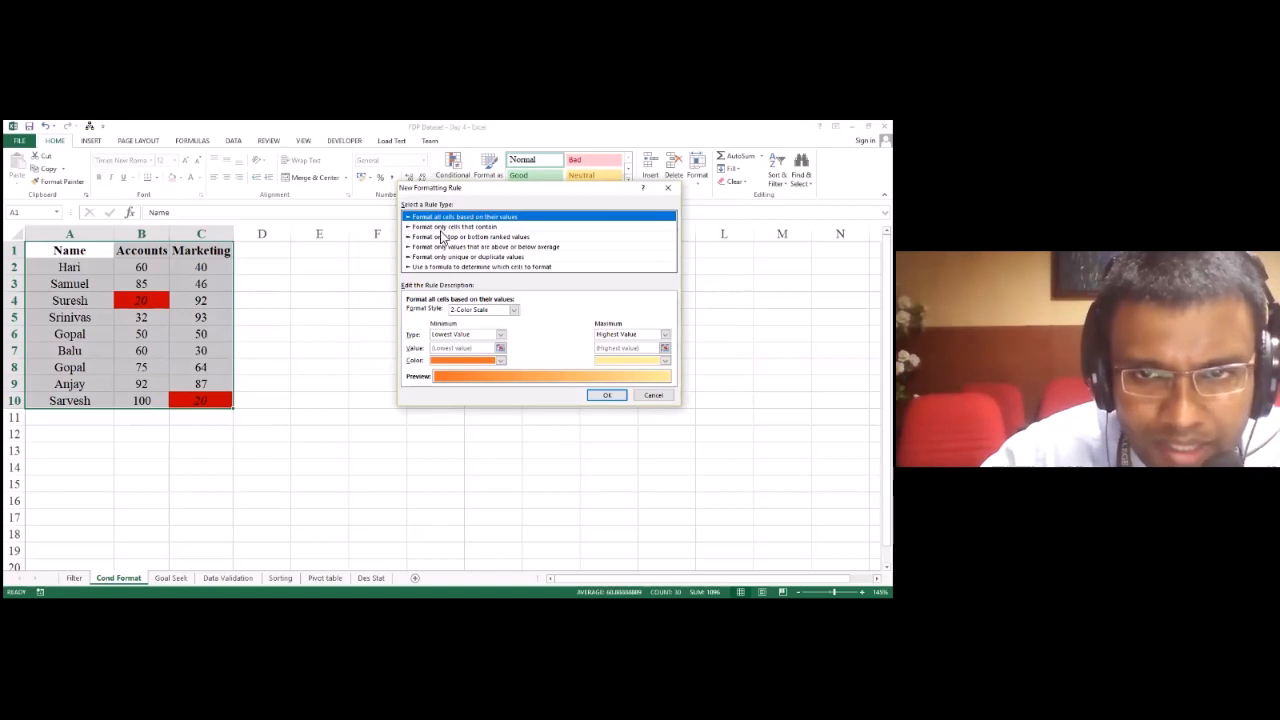
click(445, 227)
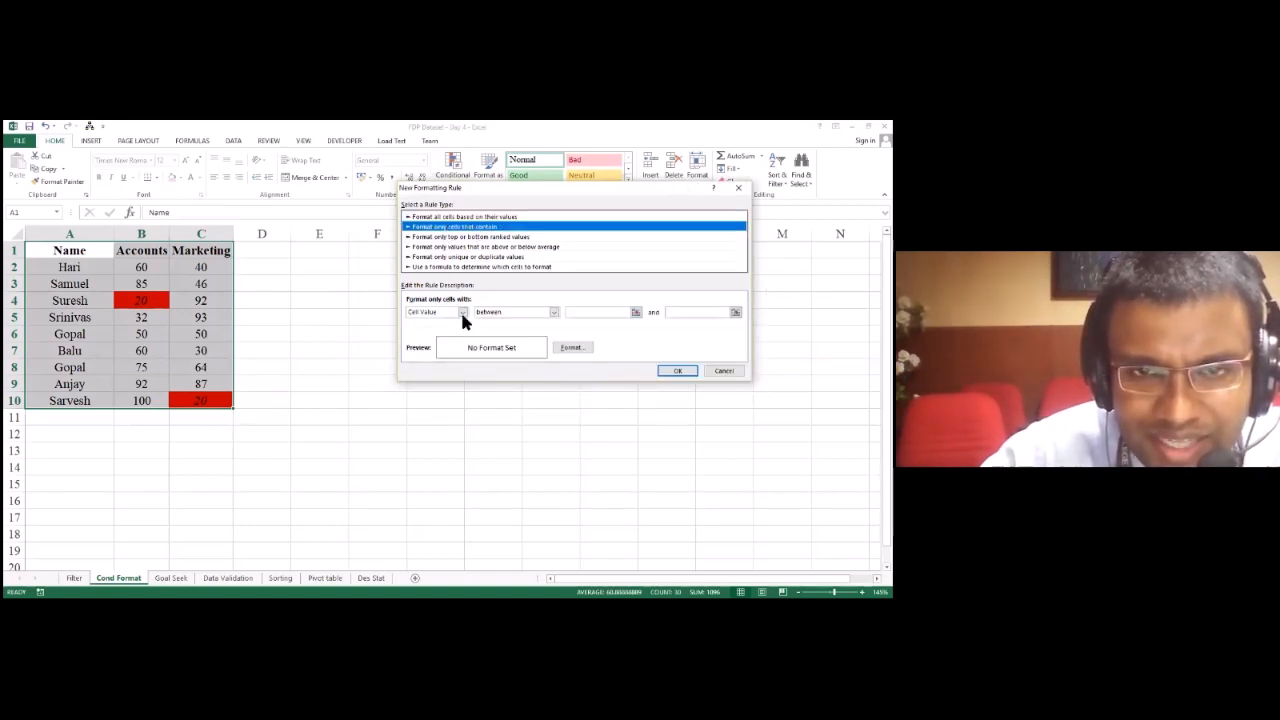
click(505, 314)
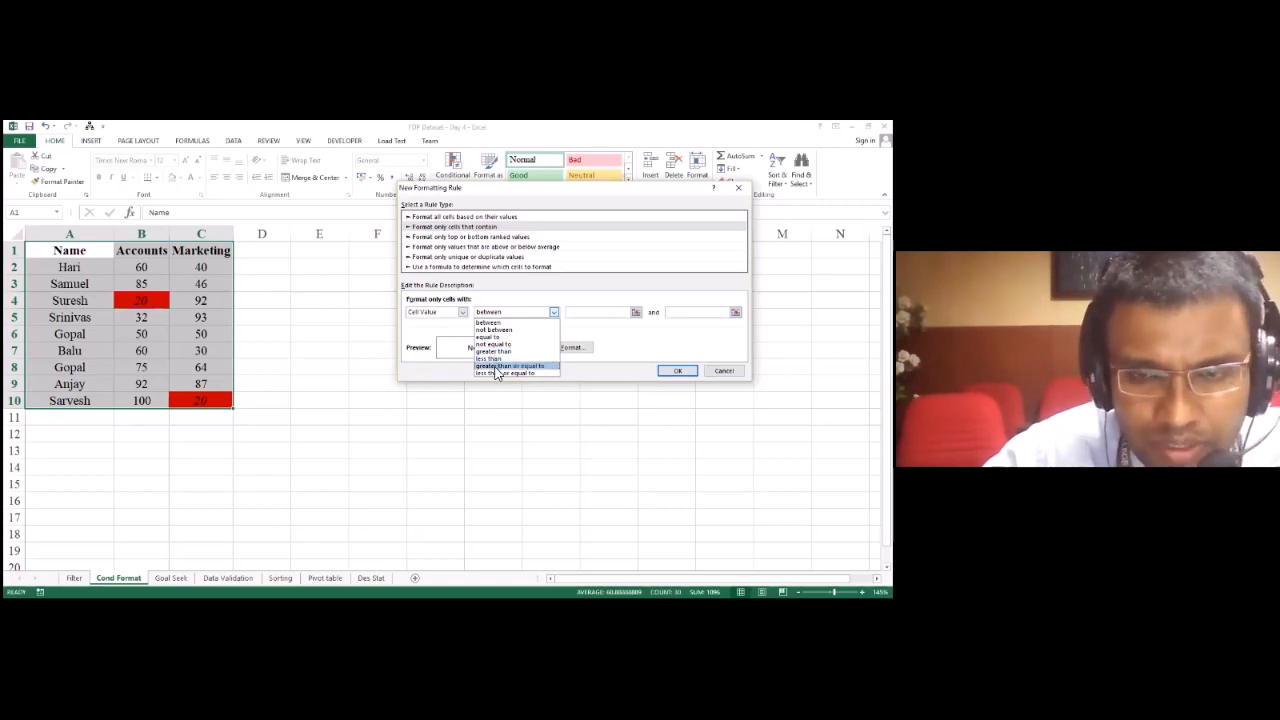
click(495, 366)
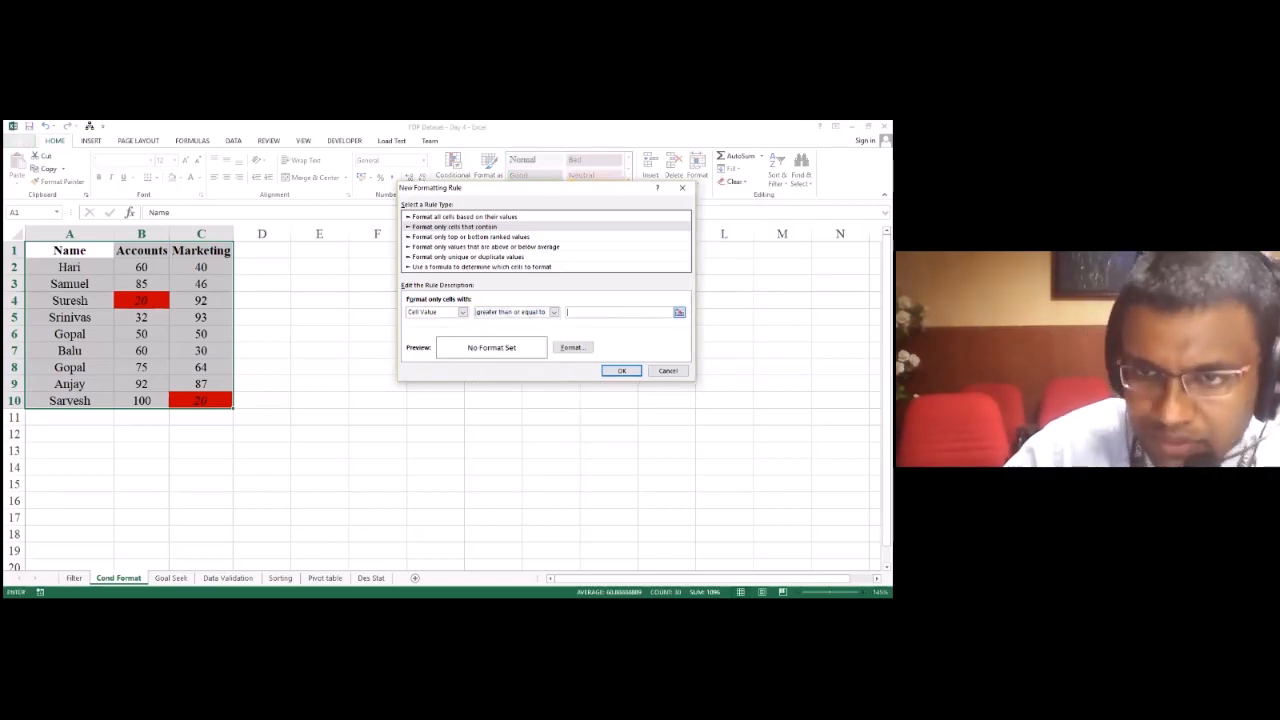
Step: Give the greater-than-or-equal-to rule a green background fill, apply it to the table, and undo it
click(584, 350)
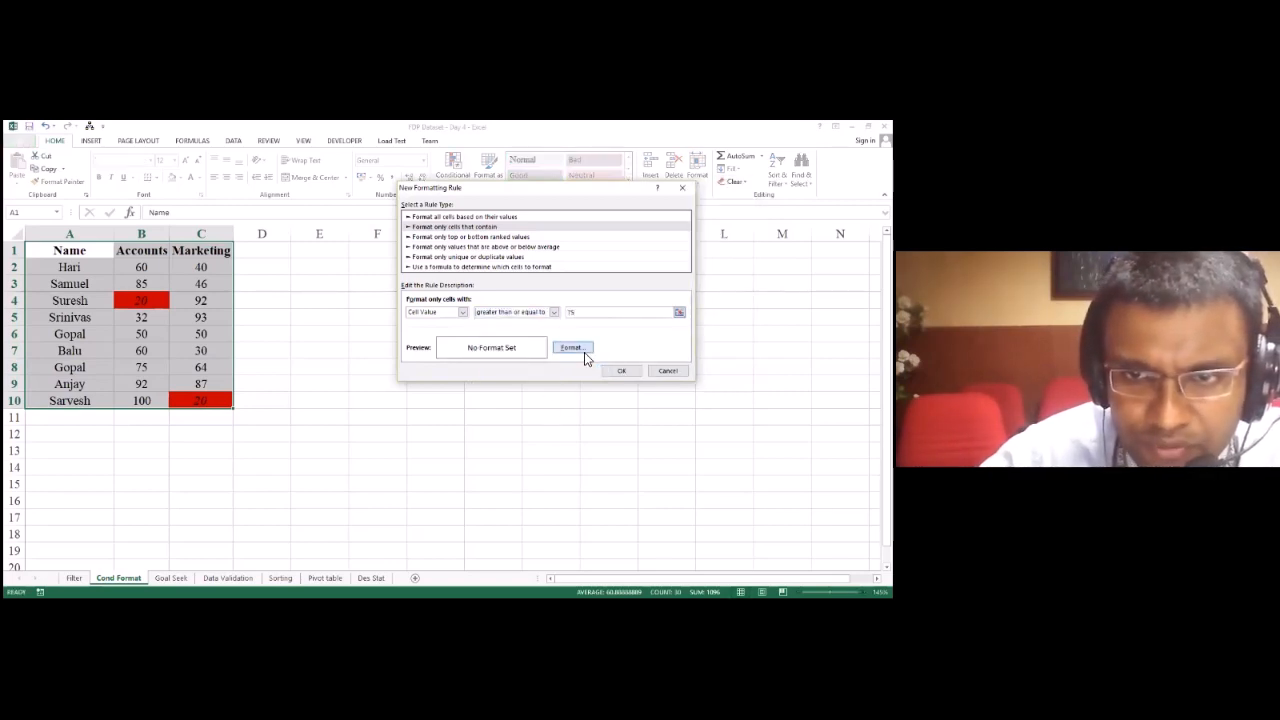
click(462, 268)
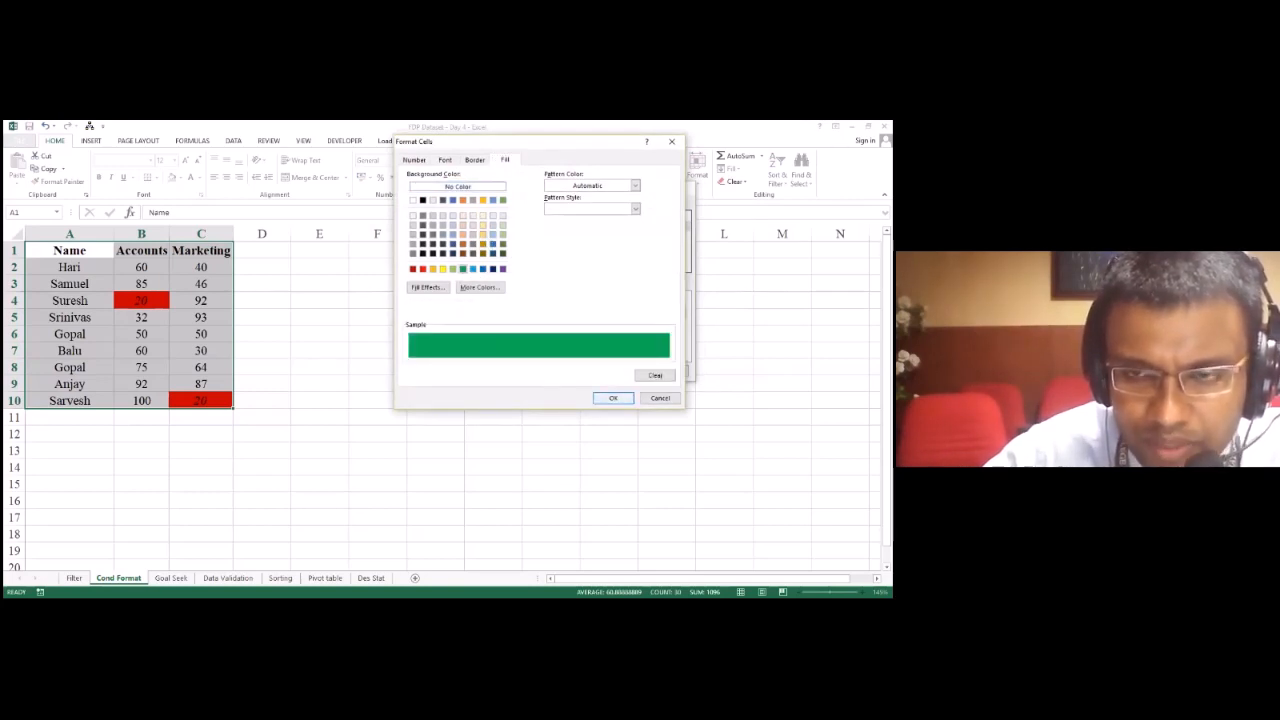
key(Return)
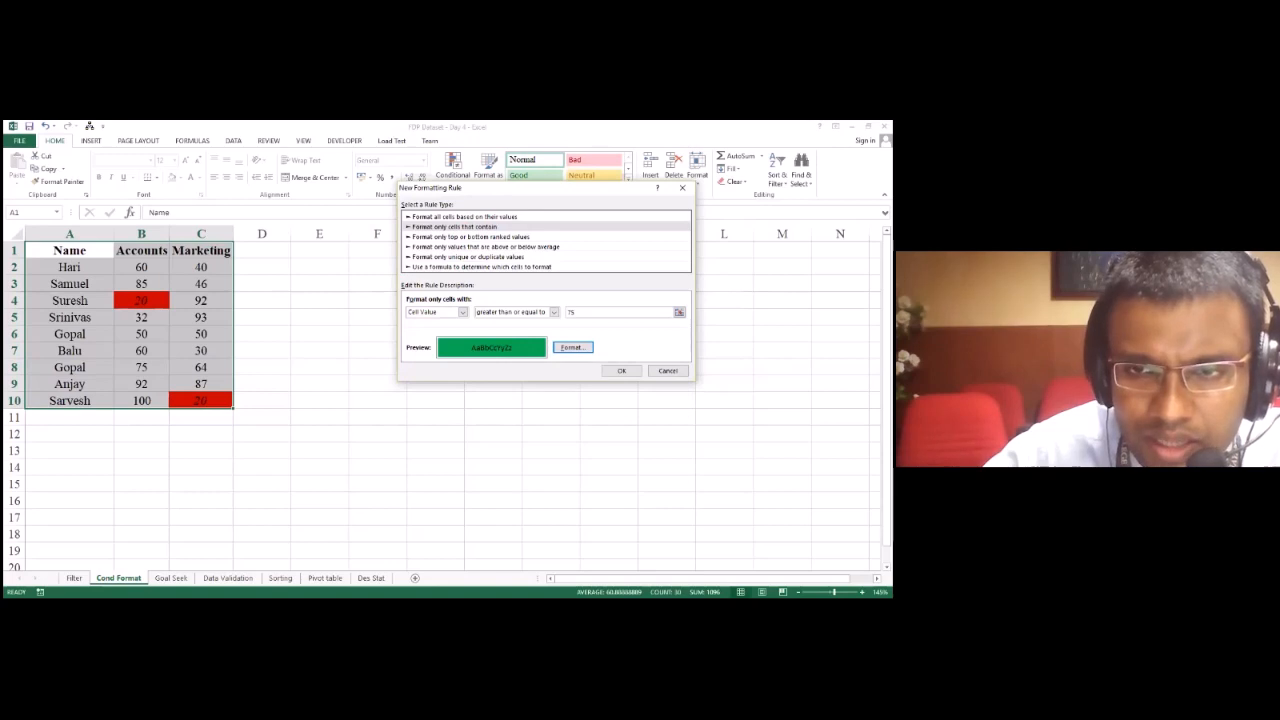
click(621, 371)
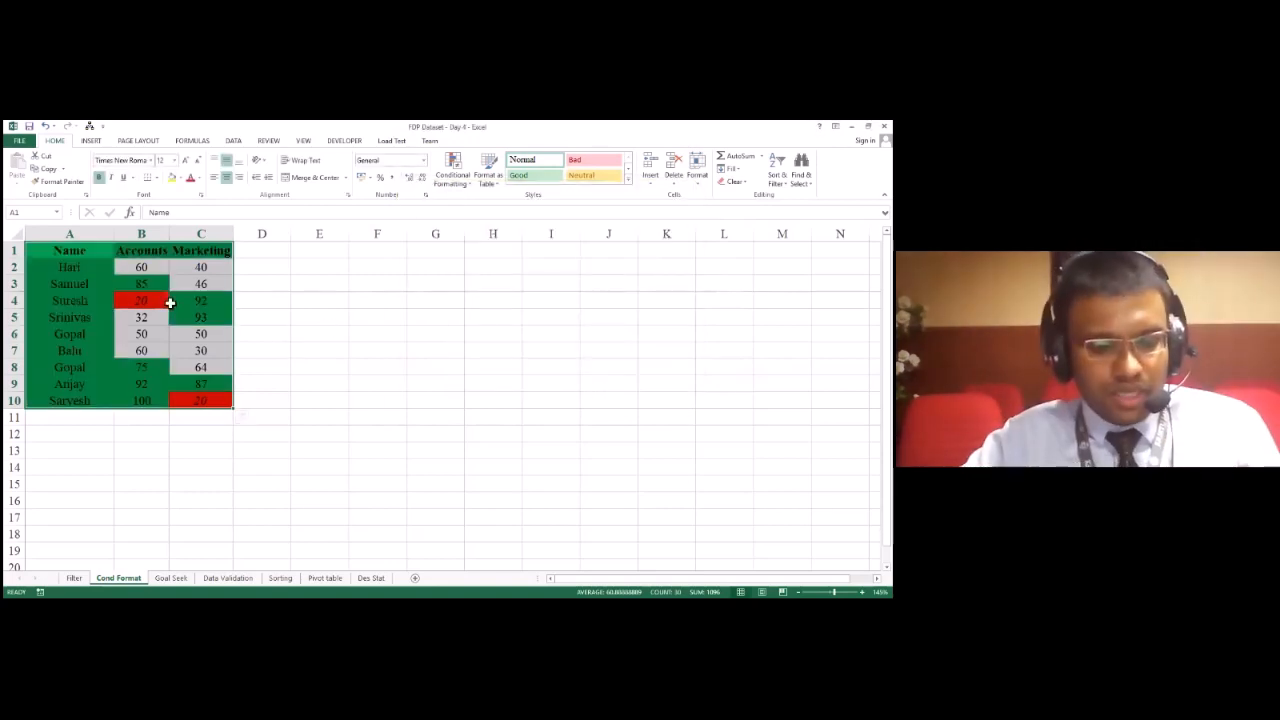
key(ctrl+z)
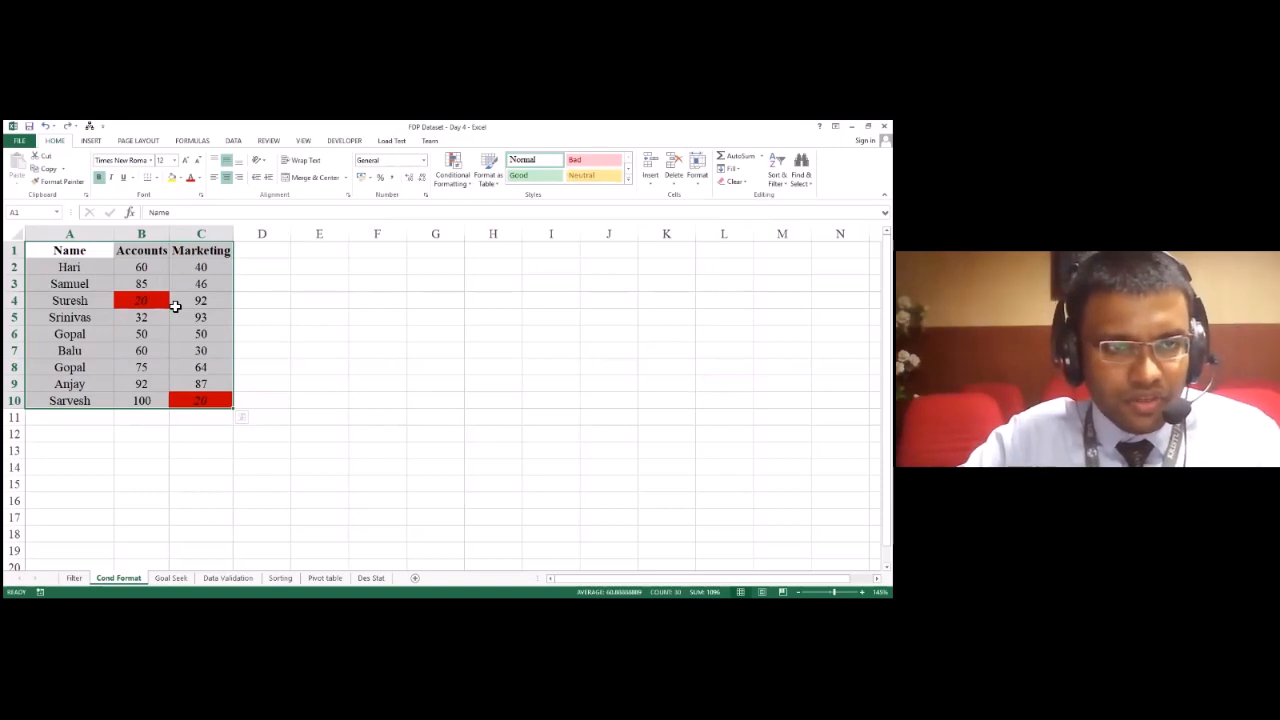
Step: Add a rule through the Conditional Formatting Rules Manager that formats only cells with Cell Value greater than 75
click(469, 184)
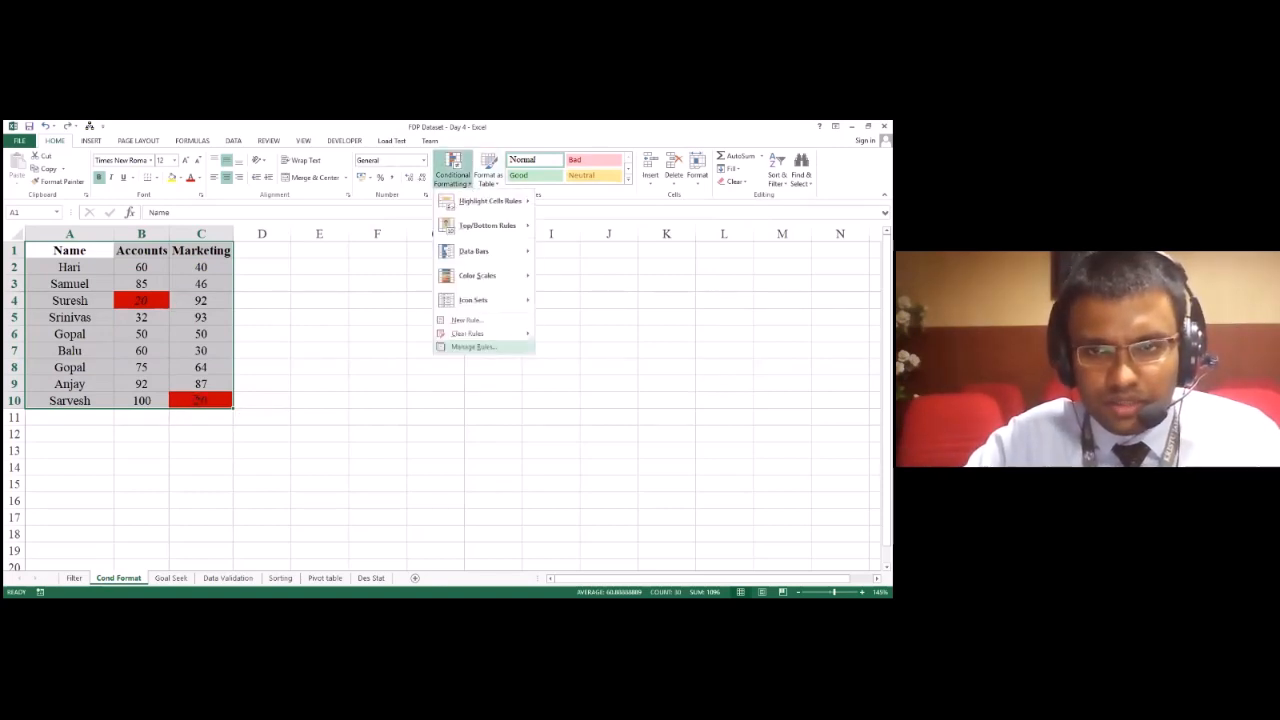
click(472, 346)
click(404, 238)
click(520, 299)
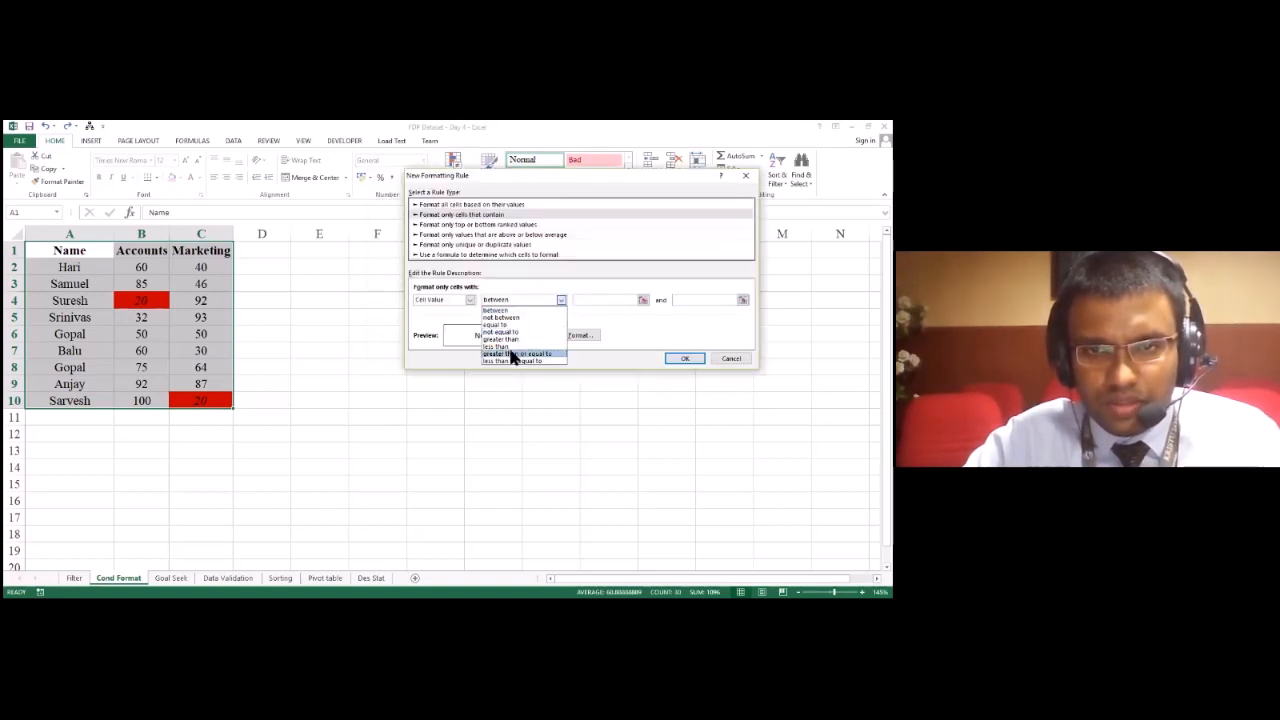
click(502, 339)
text(9)
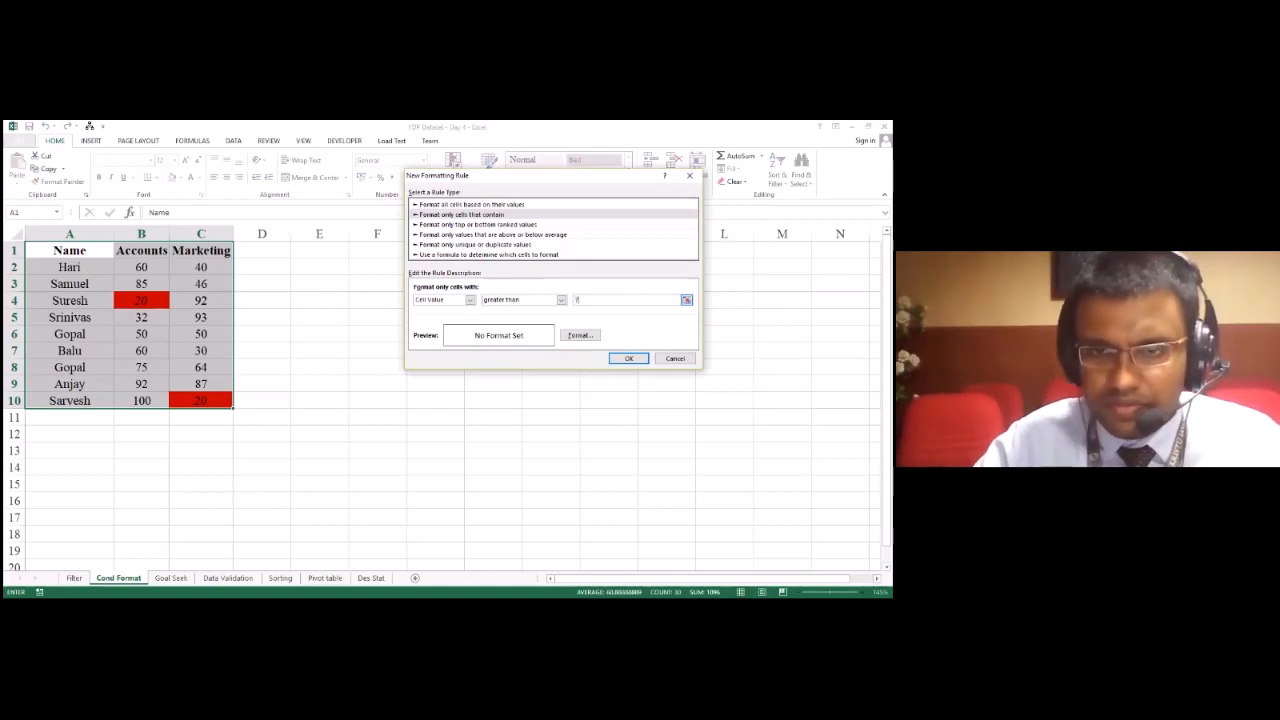
Step: Set the greater-than-75 rule's format to a green background fill, apply it to A1:C10, and undo the recent rule changes
click(578, 336)
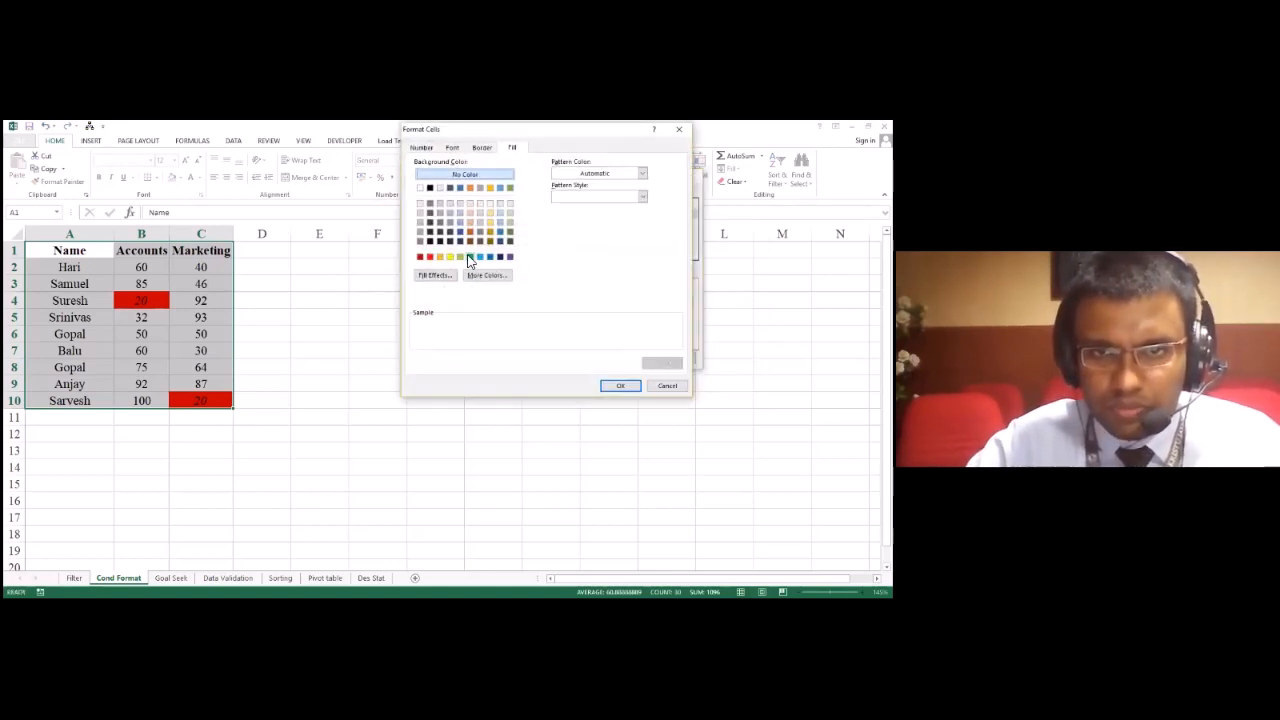
click(470, 257)
click(620, 386)
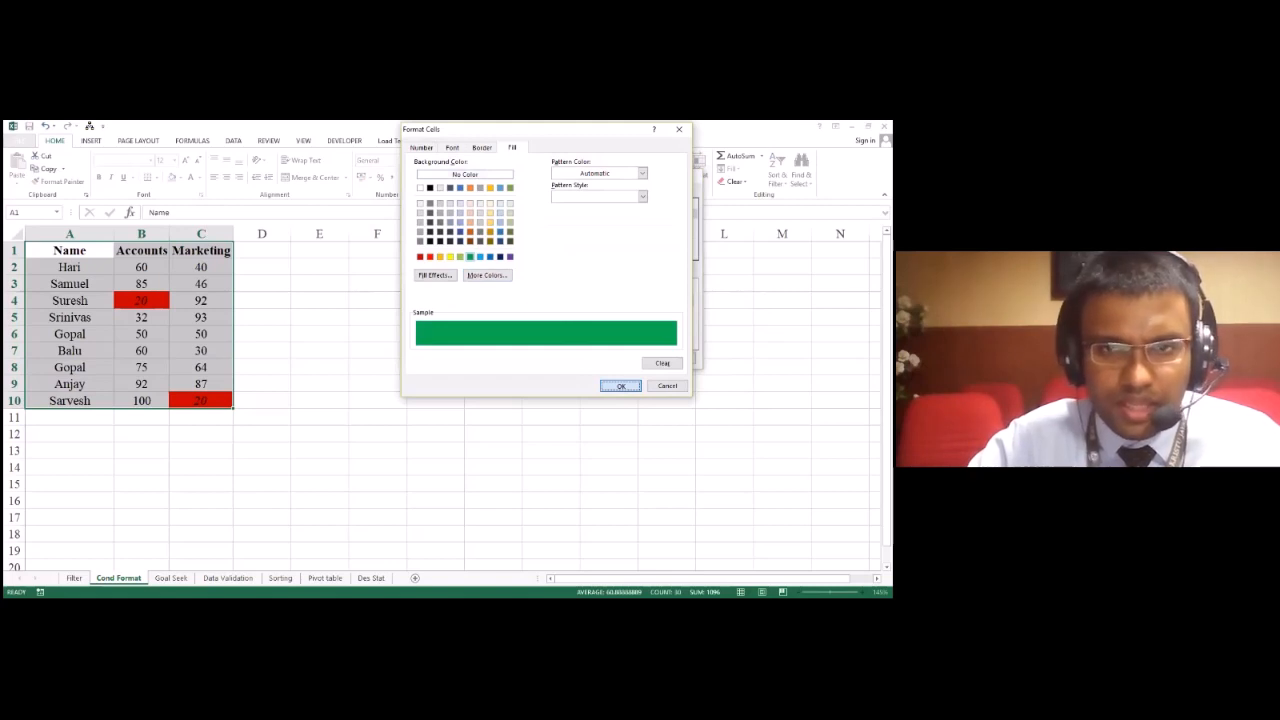
click(577, 367)
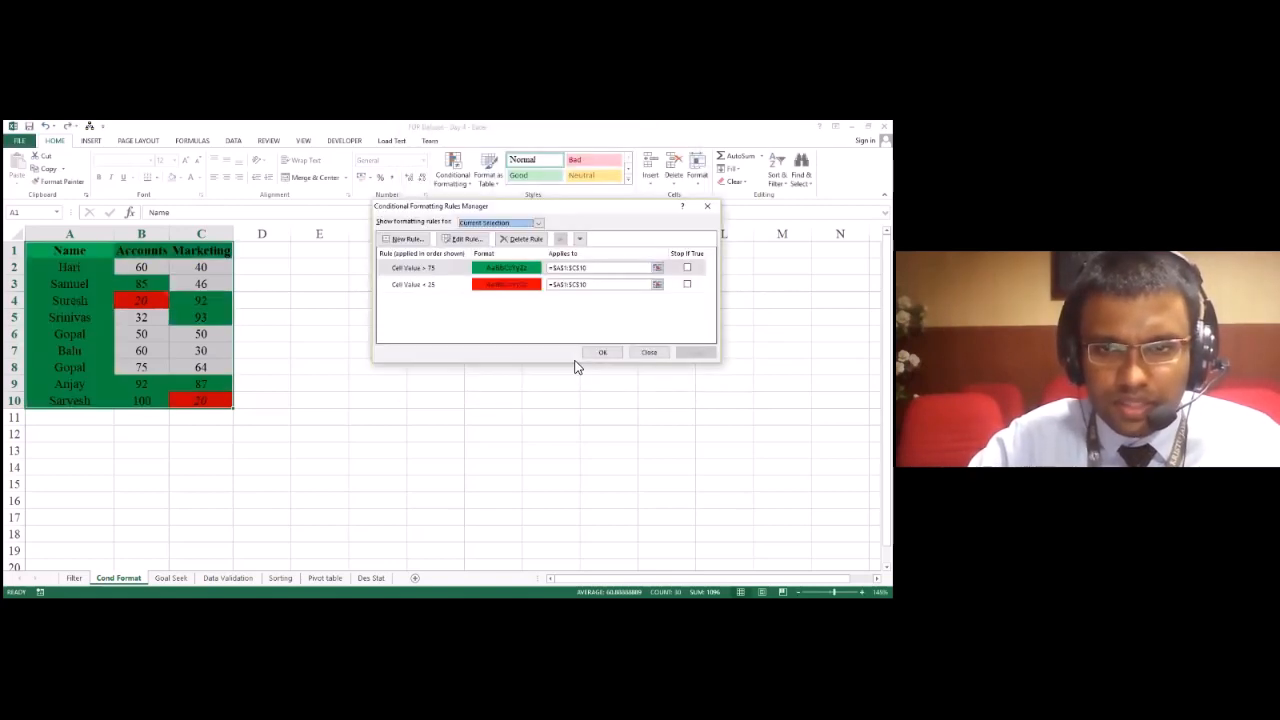
click(602, 352)
click(592, 446)
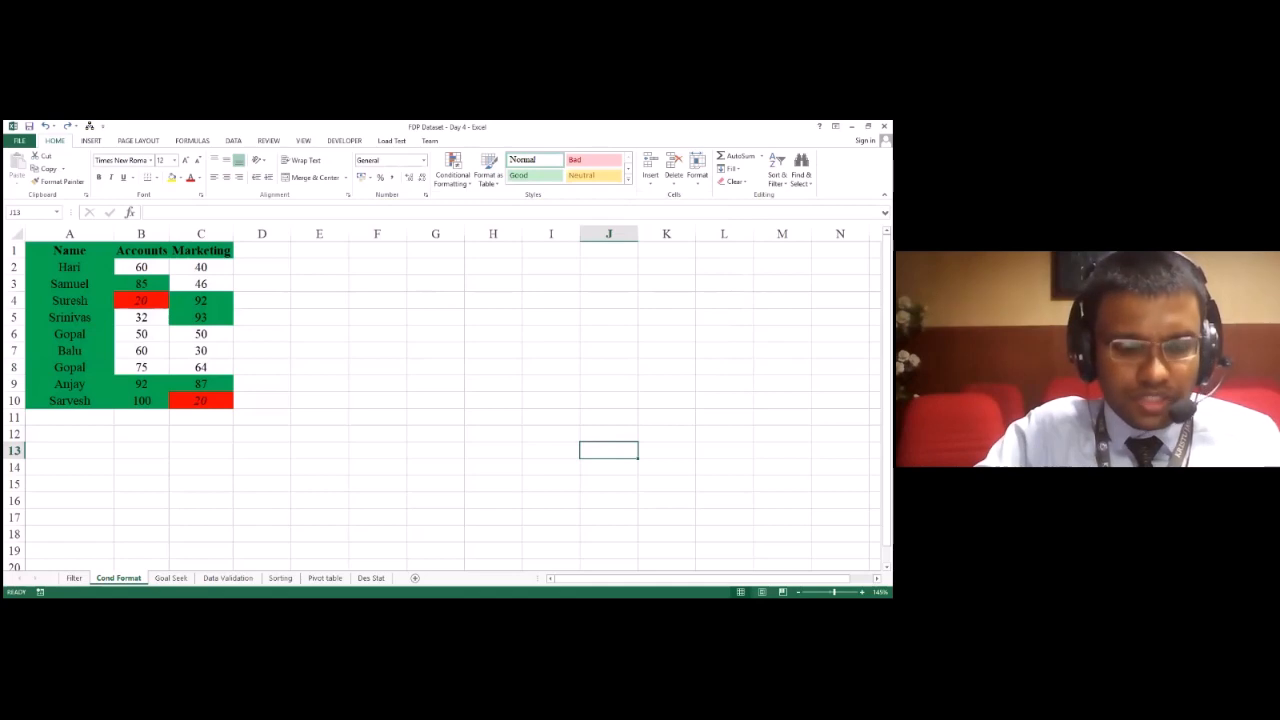
click(408, 337)
key(ctrl+z)
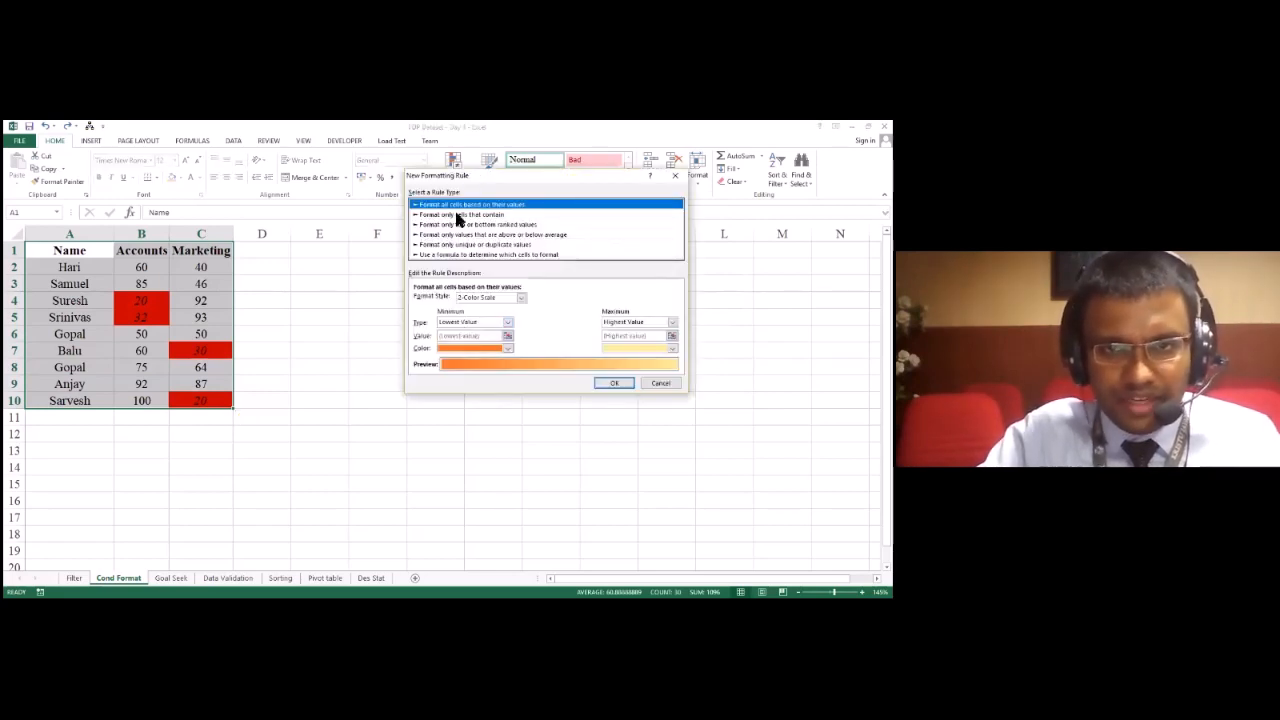
Step: Review the new-rule types for cells that contain values and for values above or below average, and close without adding a rule
click(458, 215)
click(466, 234)
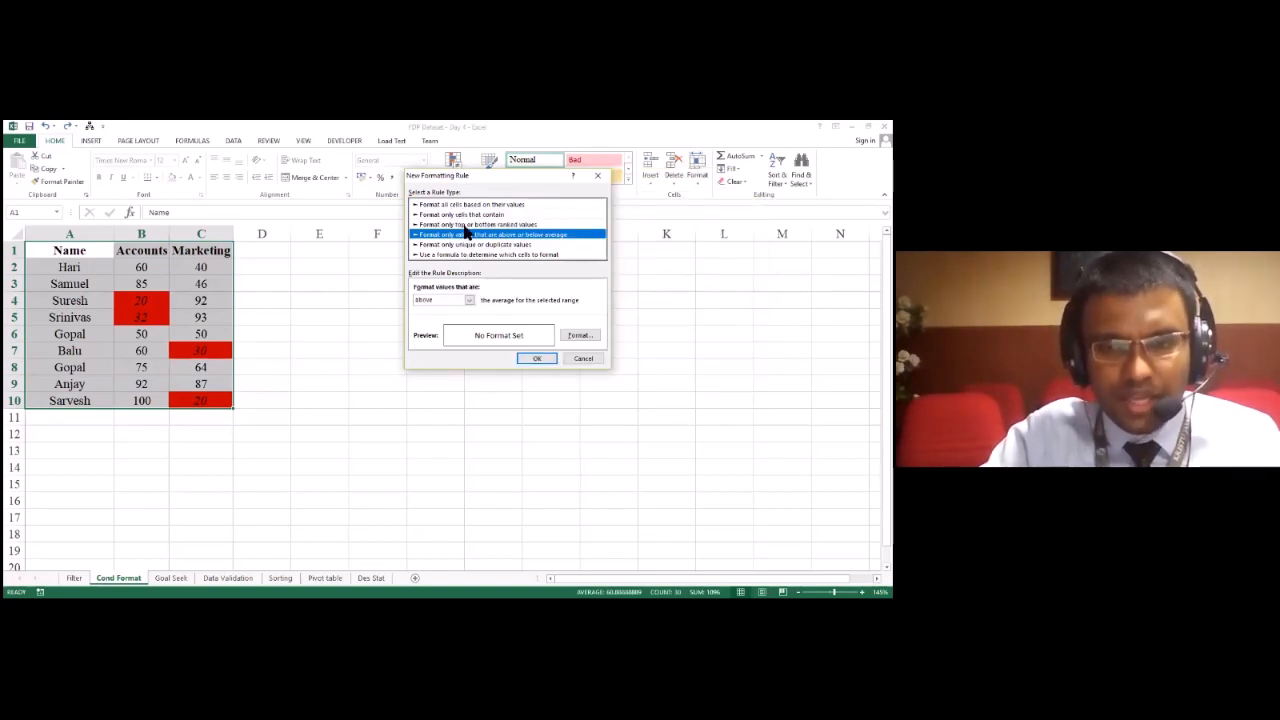
click(467, 215)
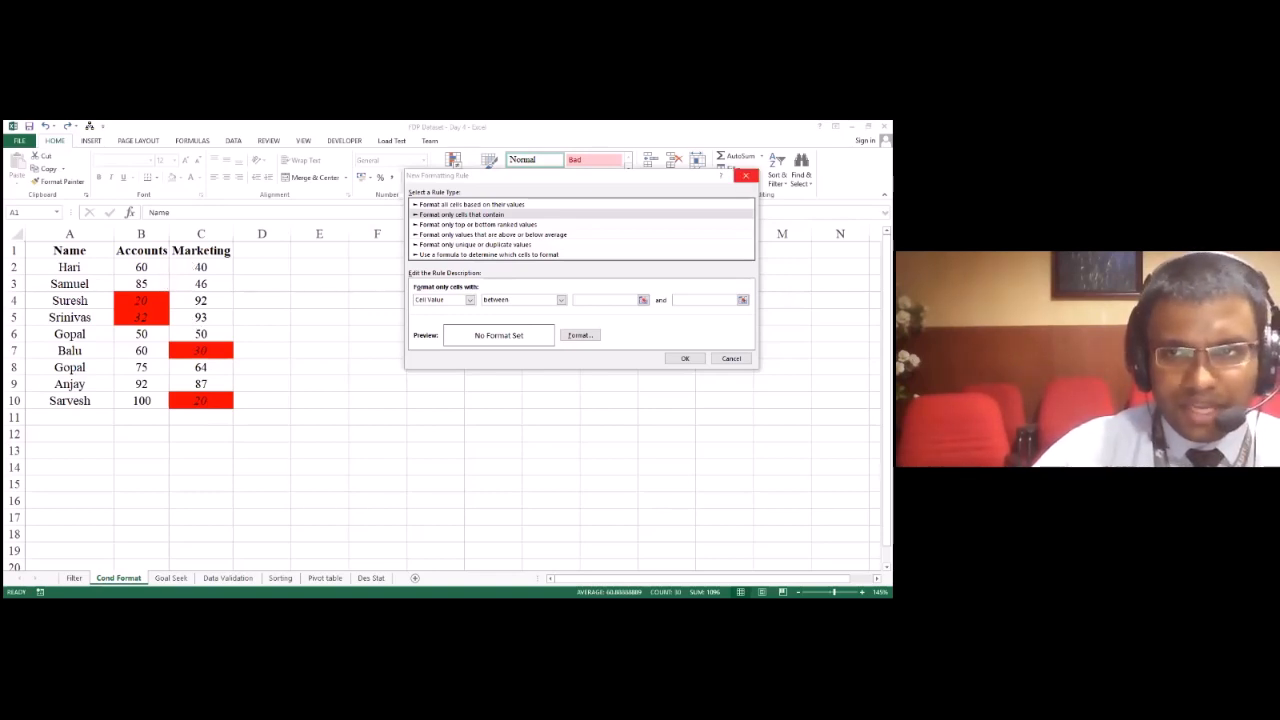
click(745, 175)
Step: Open the cell format settings for D3, review the number format categories, and leave without changing the format
drag(143, 266, 189, 405)
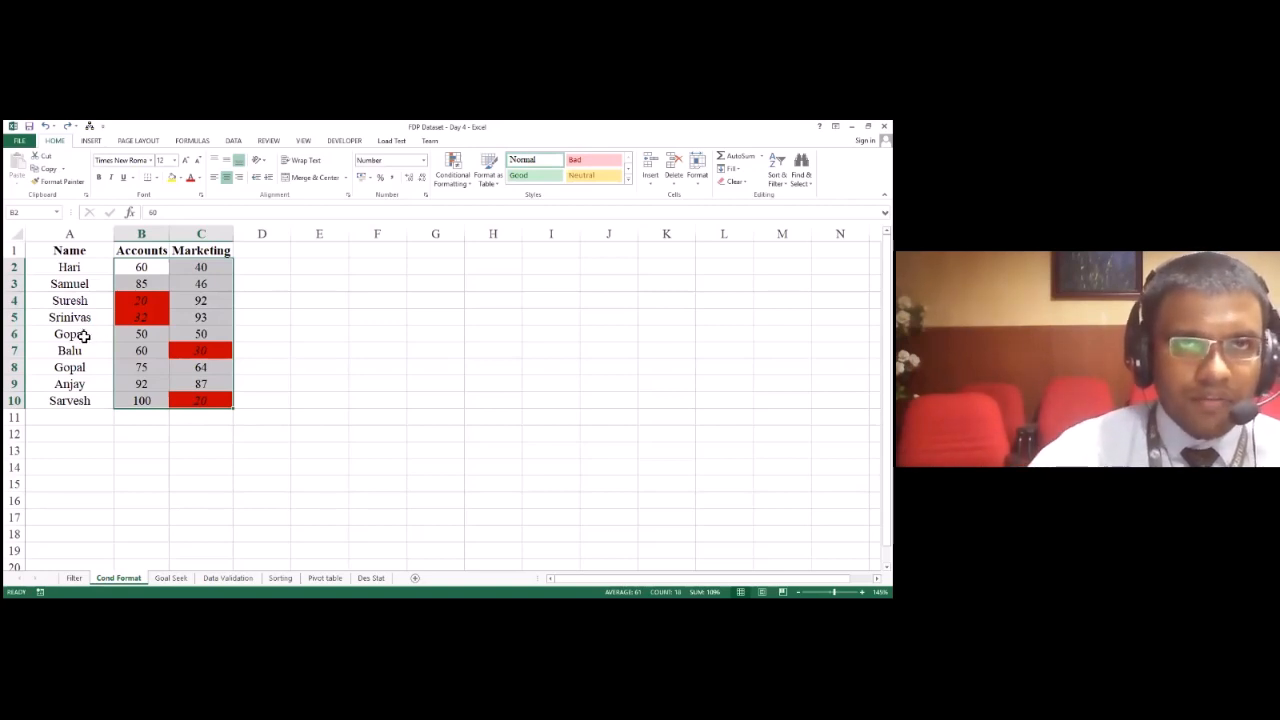
right_click(257, 292)
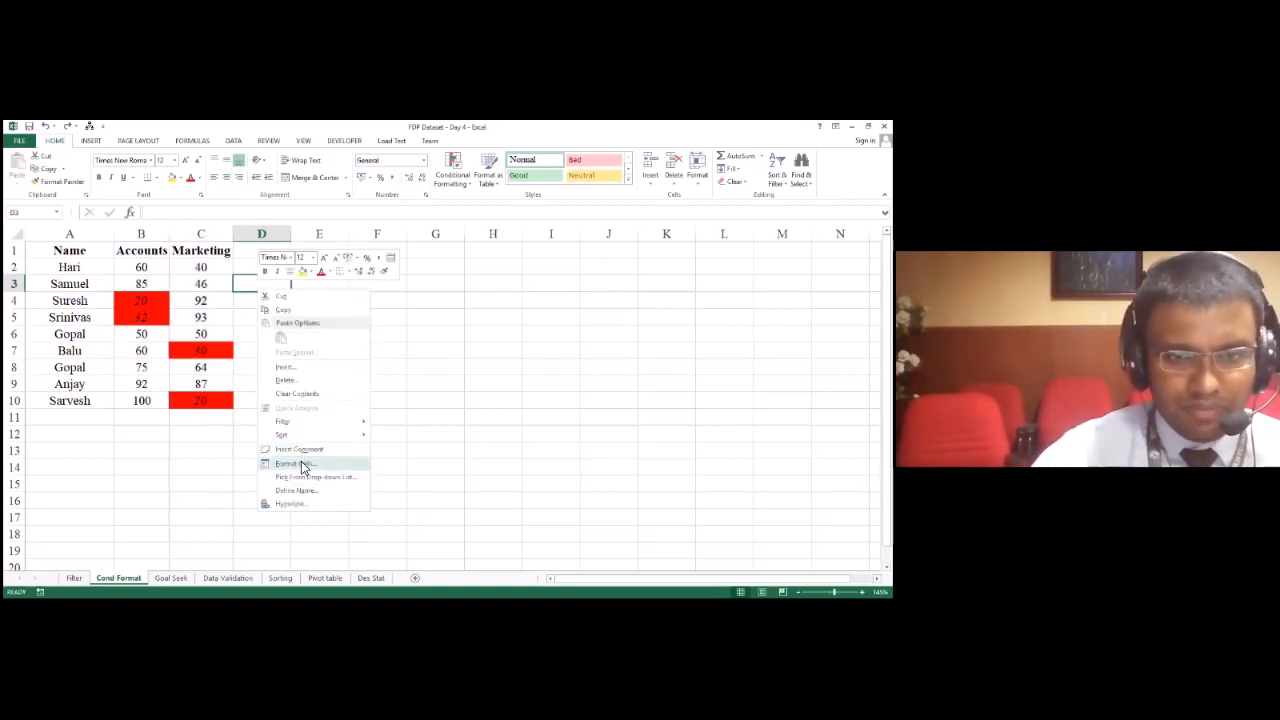
click(301, 461)
click(200, 391)
key(Up)
key(Up)
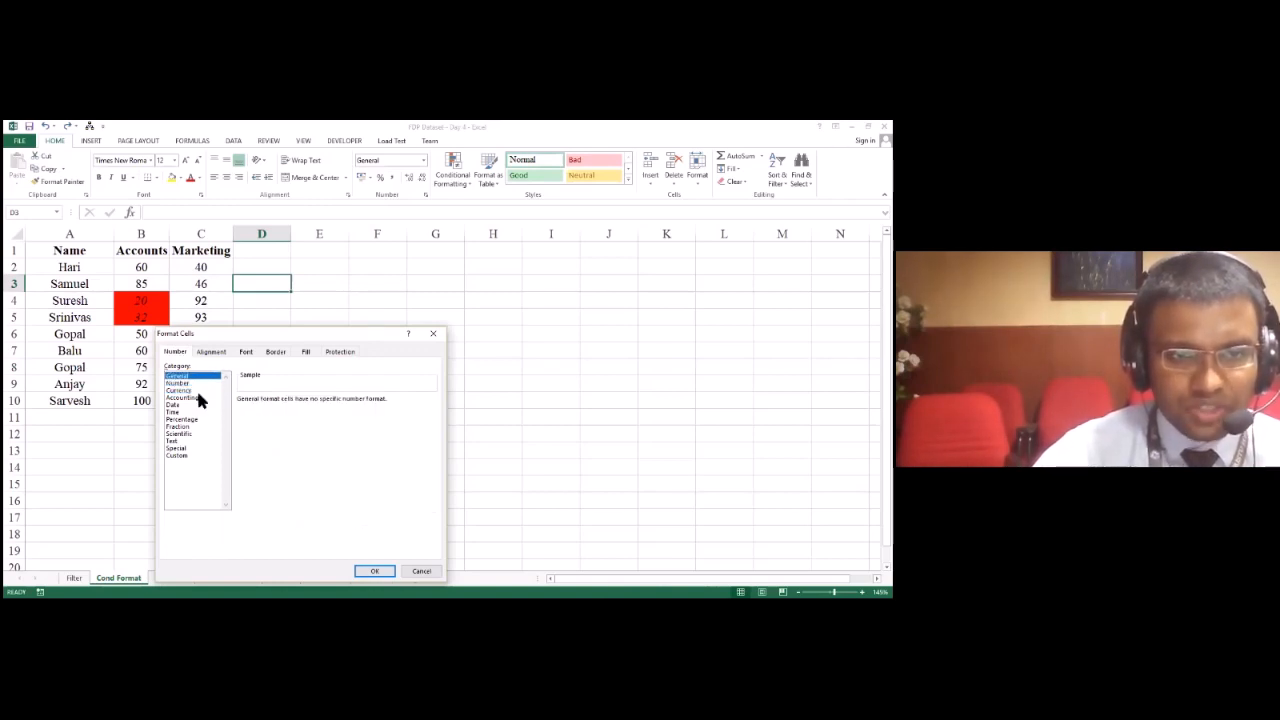
drag(201, 441, 185, 384)
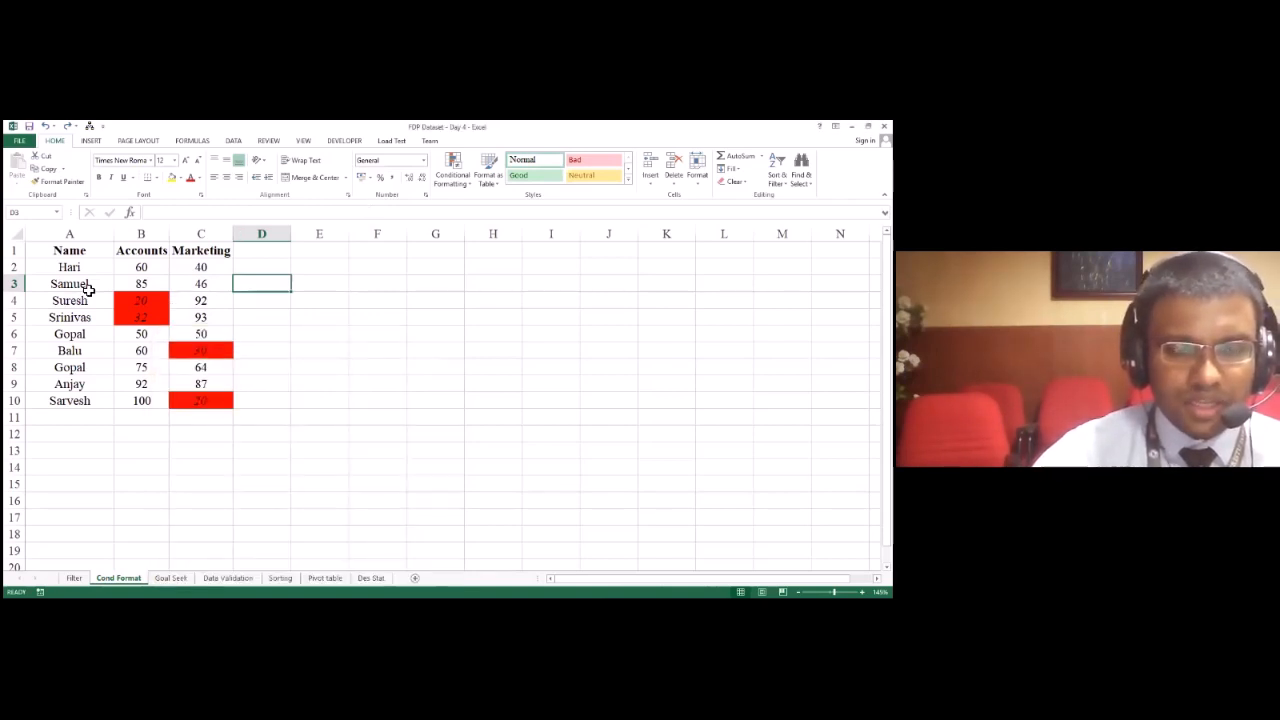
Step: Compare the text and numeric data by selecting names A2:A10, marks B2:C10 and the whole table A1:C10, finishing on B2:C10
click(88, 289)
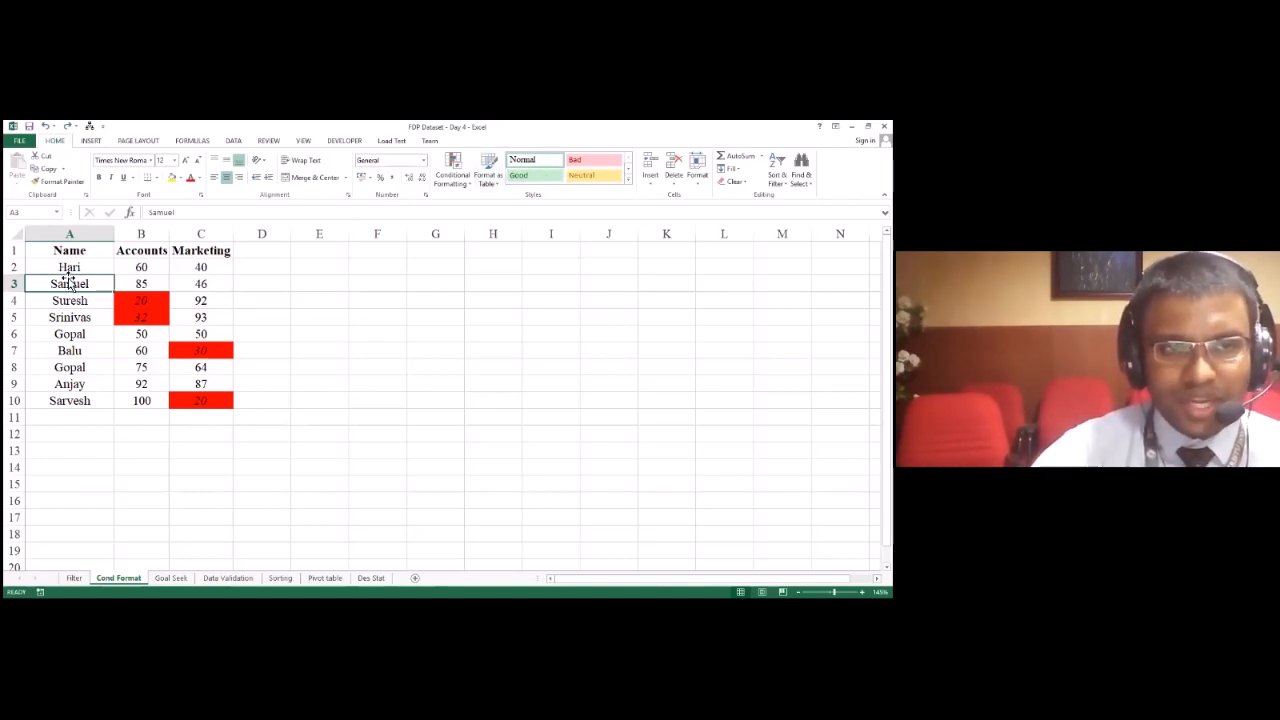
drag(69, 267, 89, 400)
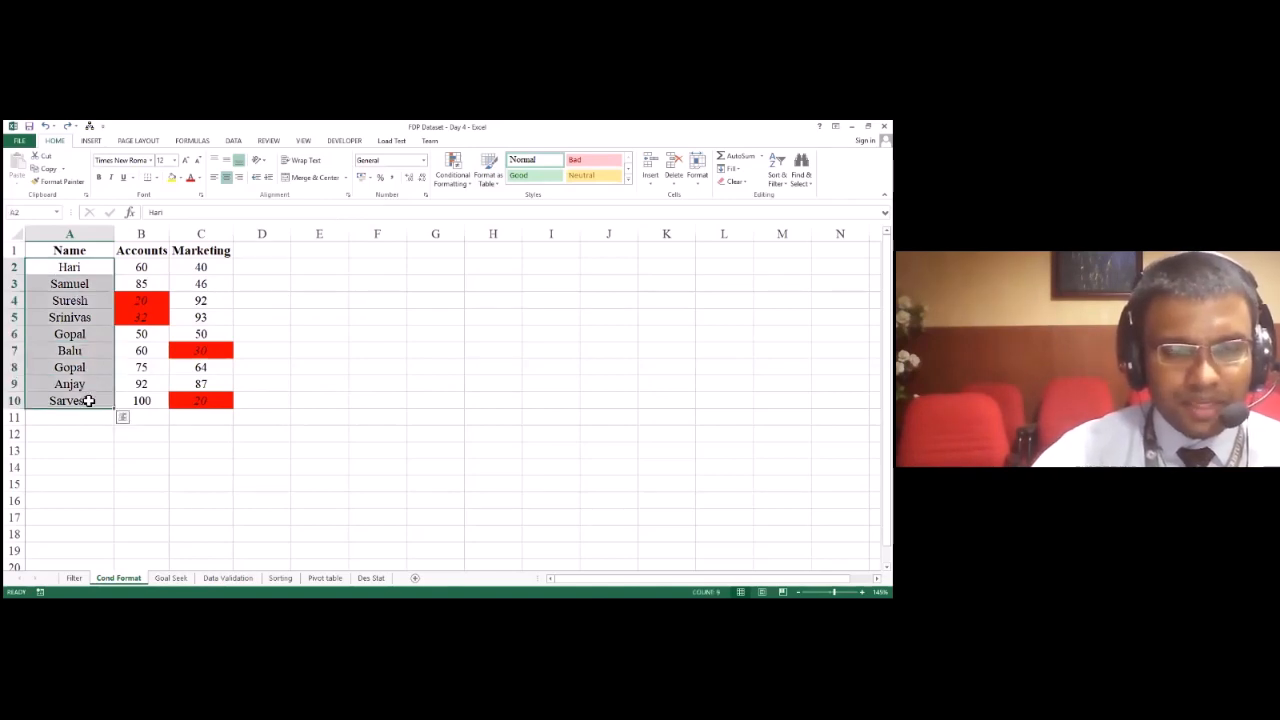
drag(143, 266, 189, 401)
drag(143, 266, 197, 406)
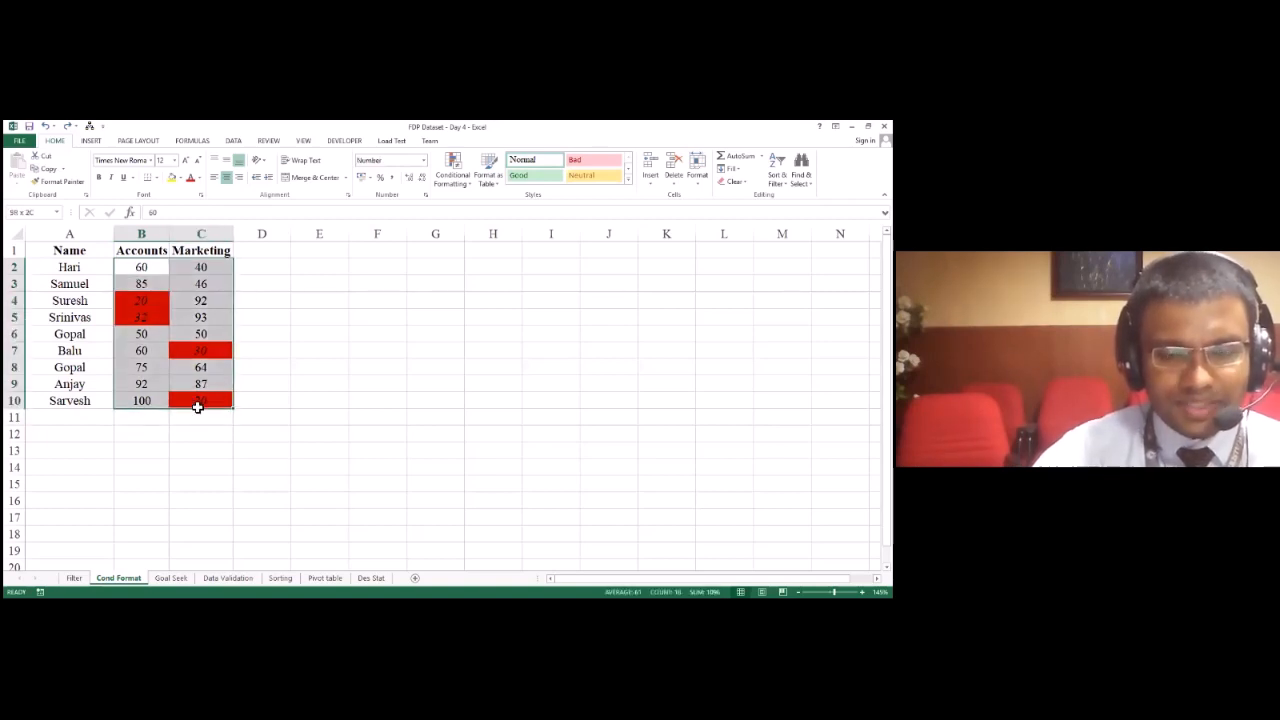
drag(140, 268, 197, 405)
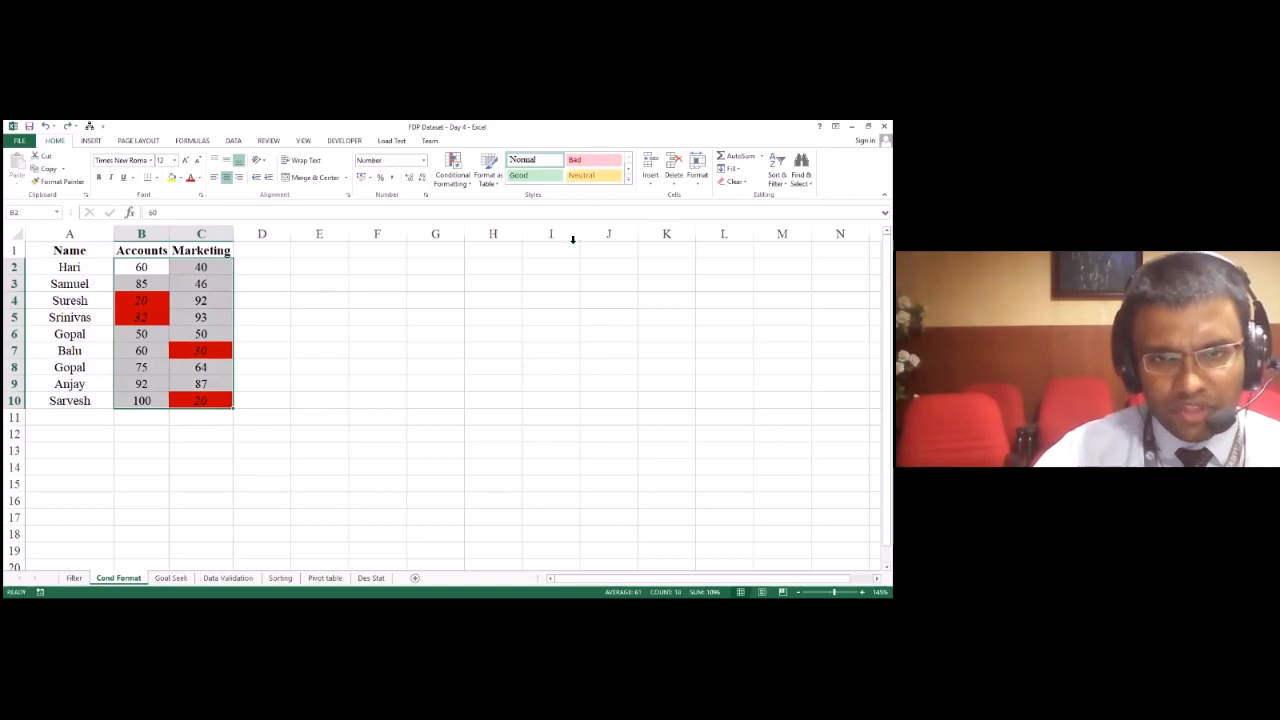
click(55, 252)
drag(55, 252, 180, 400)
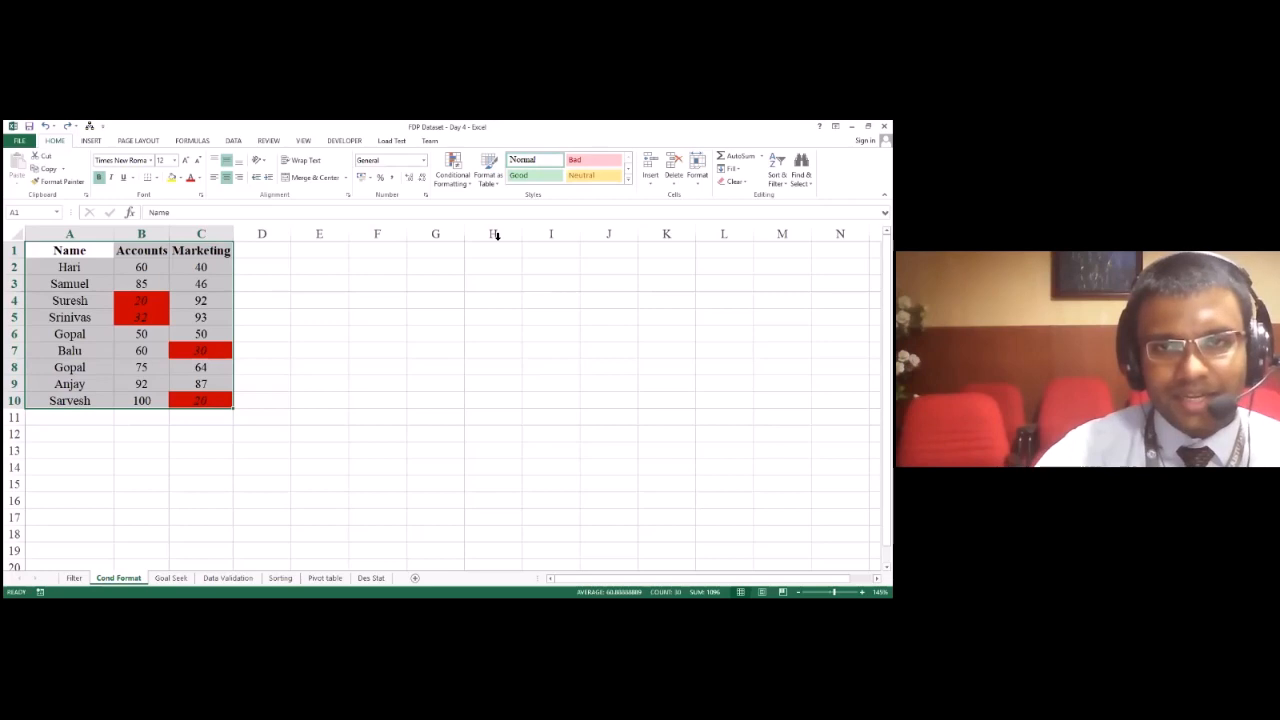
click(245, 290)
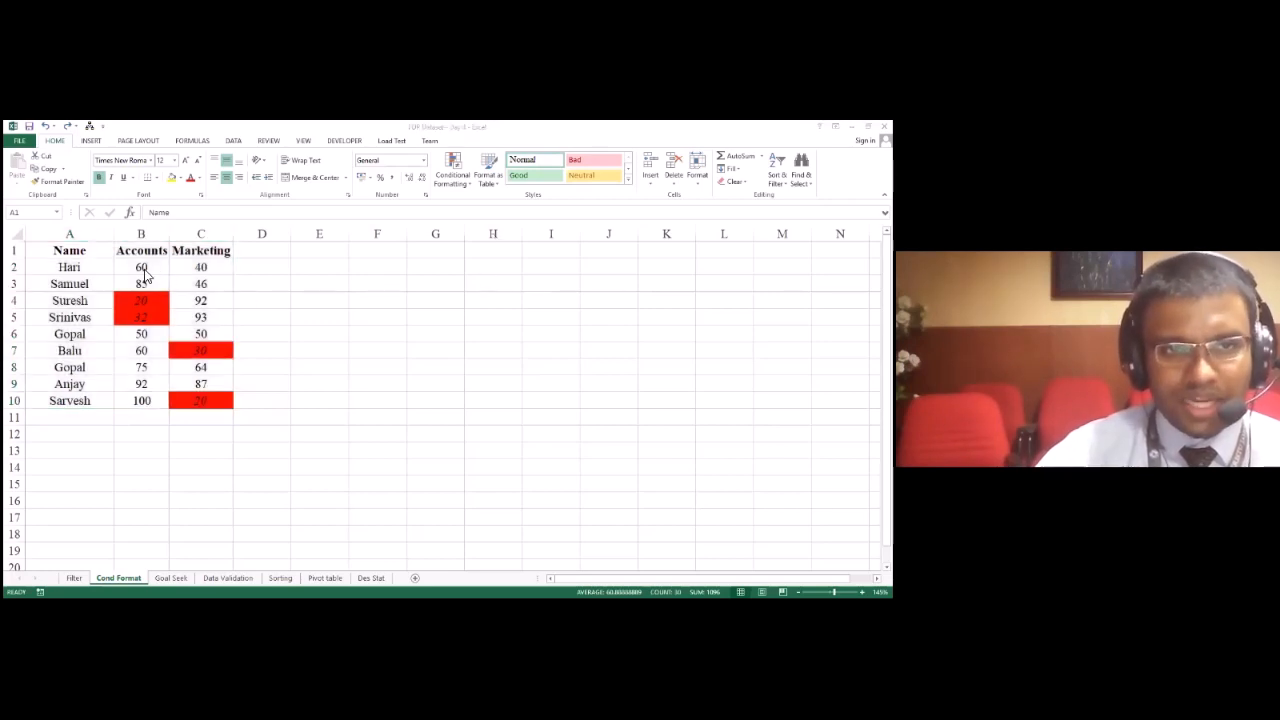
drag(141, 271, 197, 400)
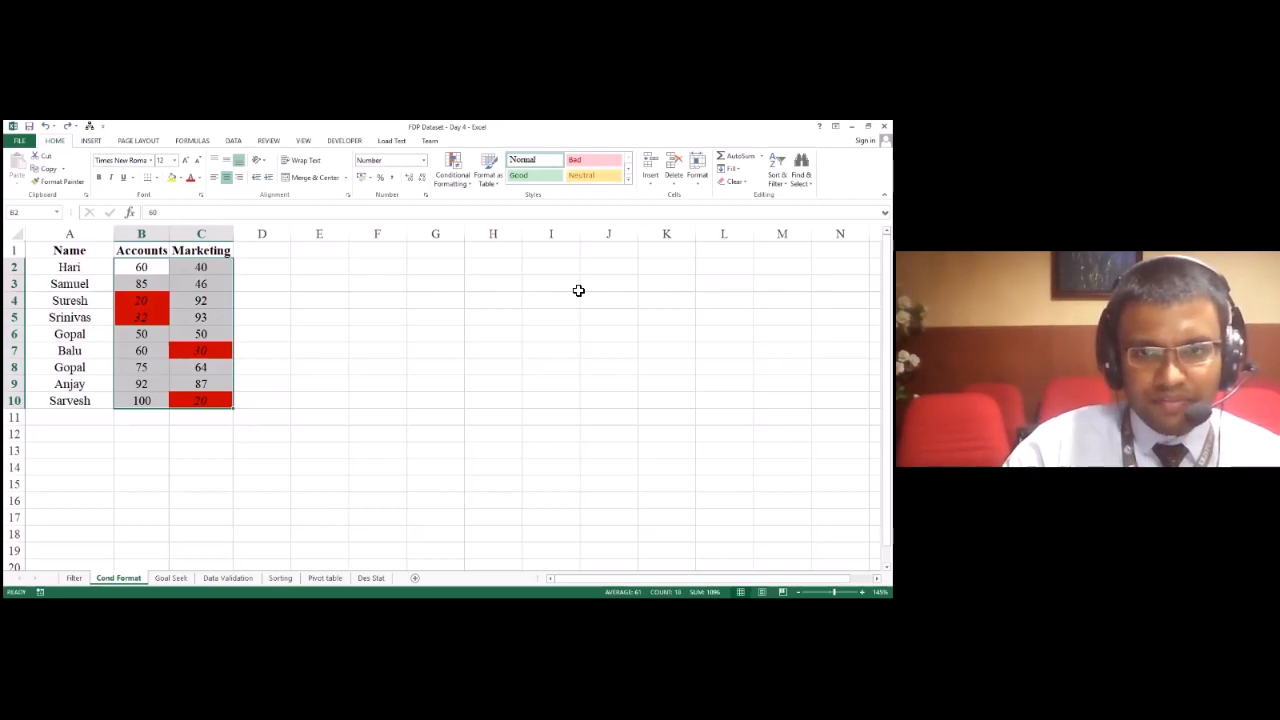
key(alt+Tab)
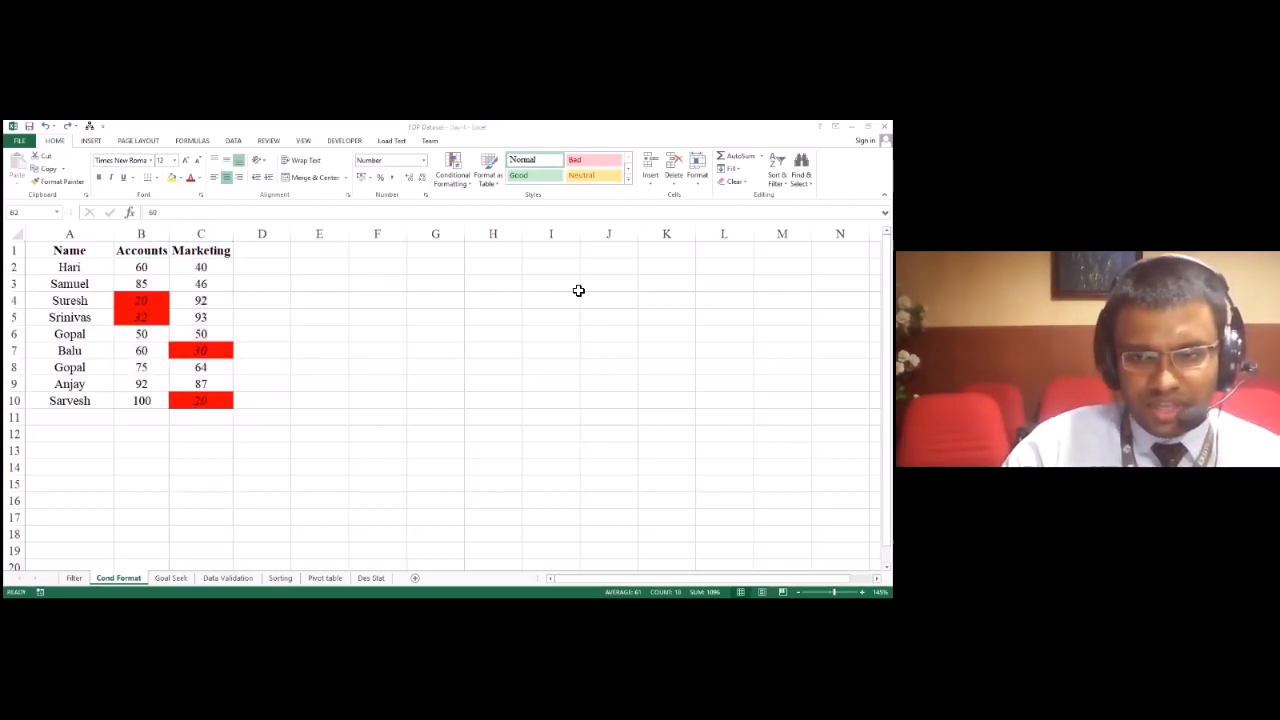
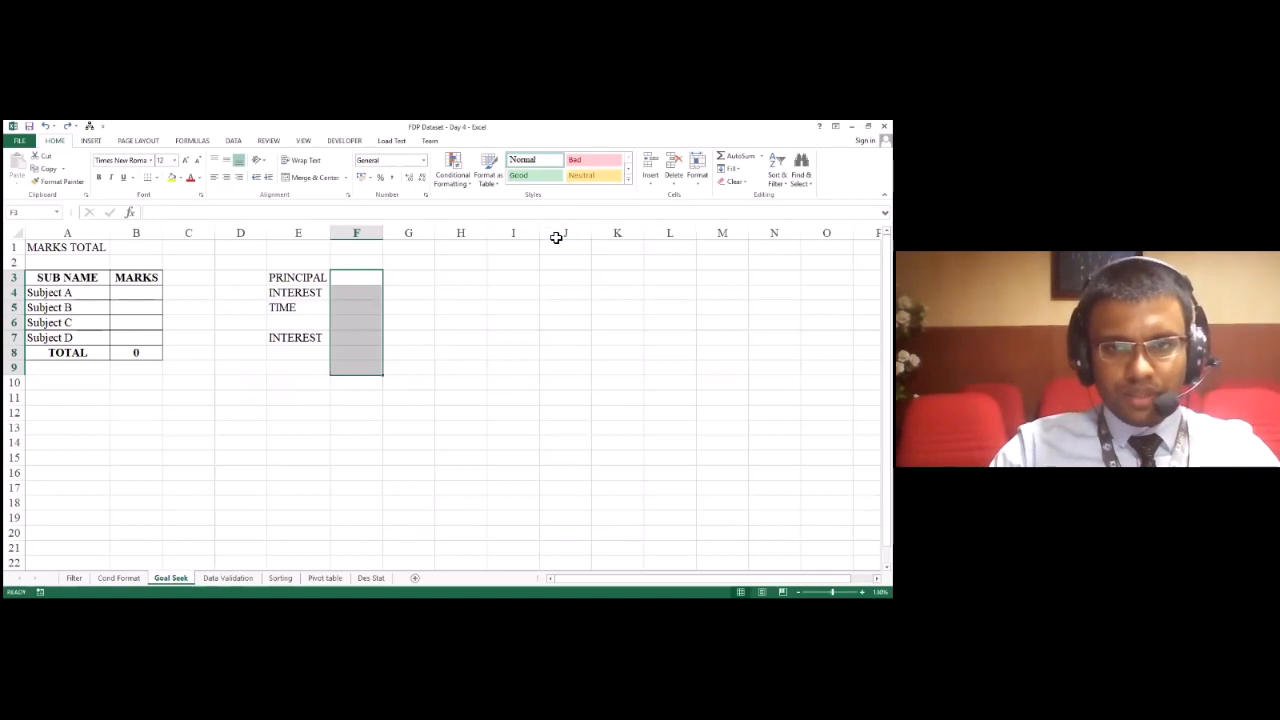
key(alt+Tab)
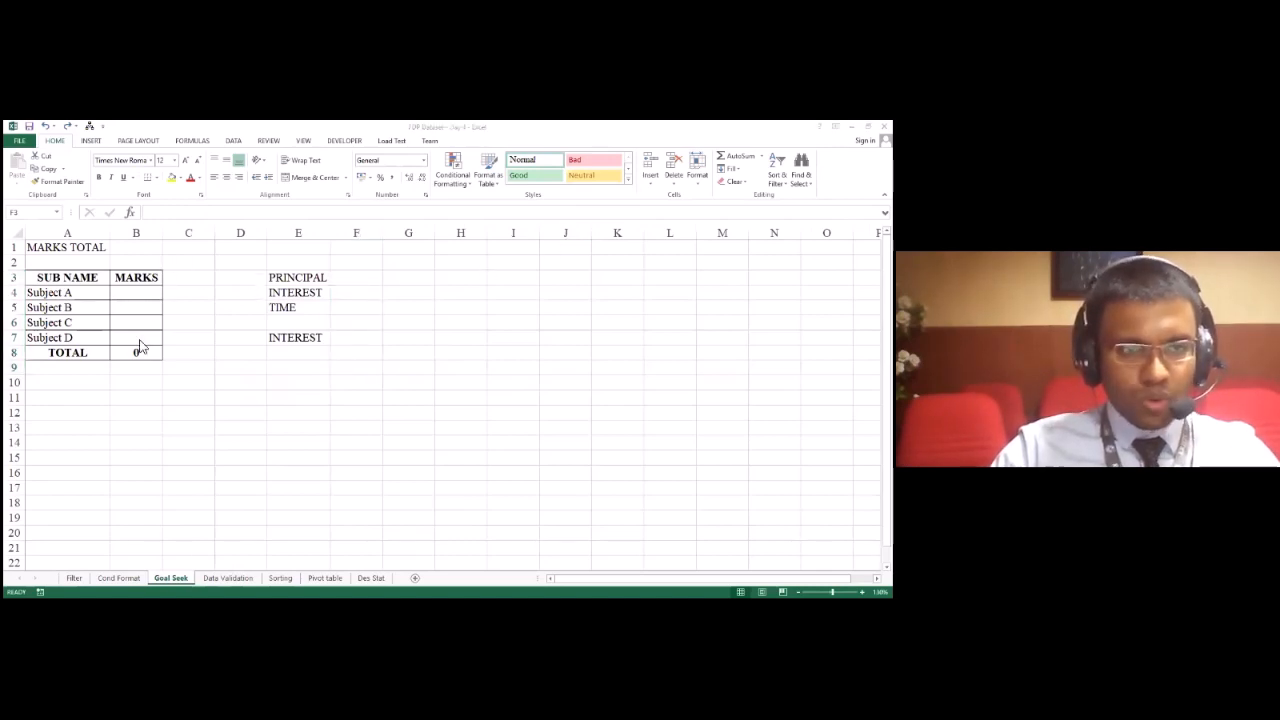
key(alt+Tab)
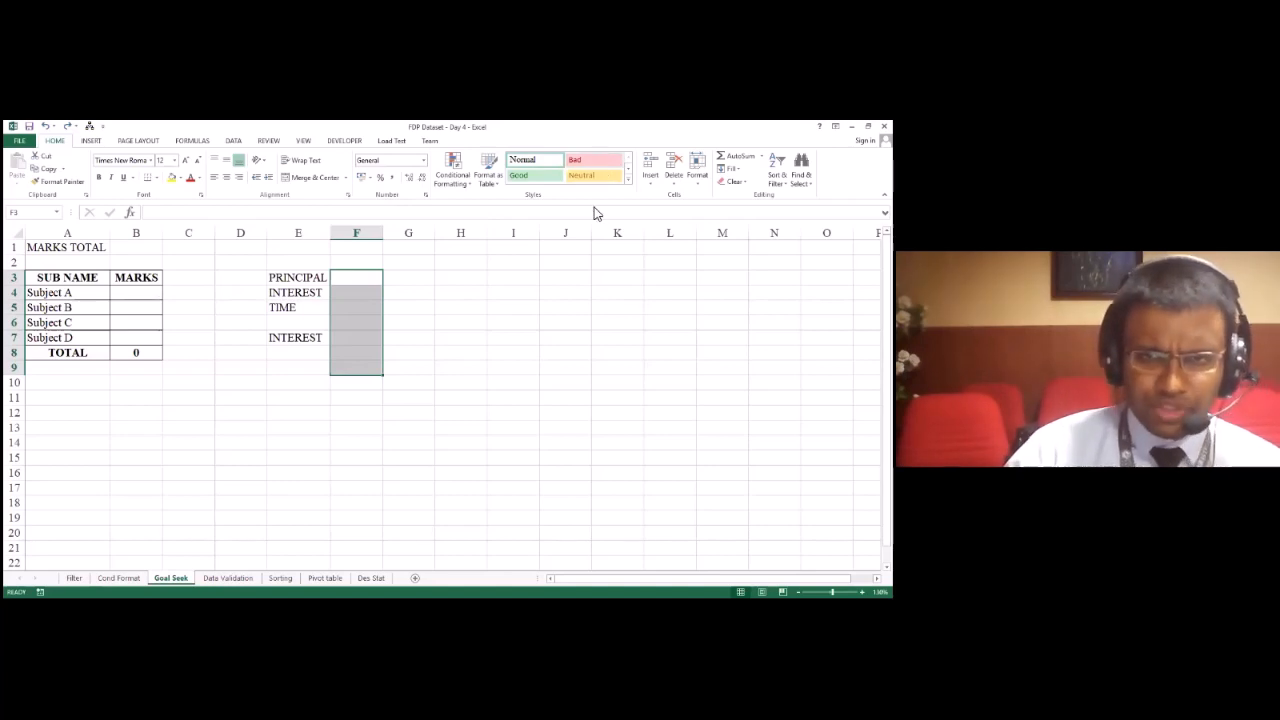
key(alt+Tab)
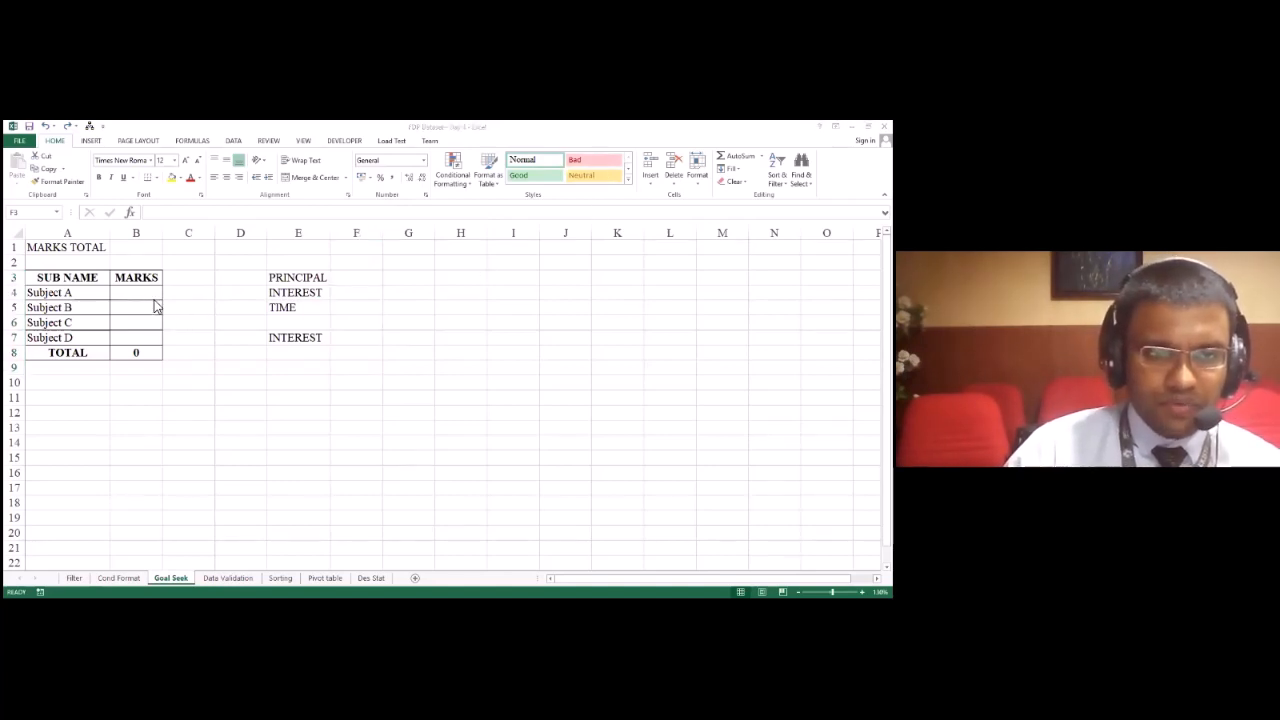
click(152, 298)
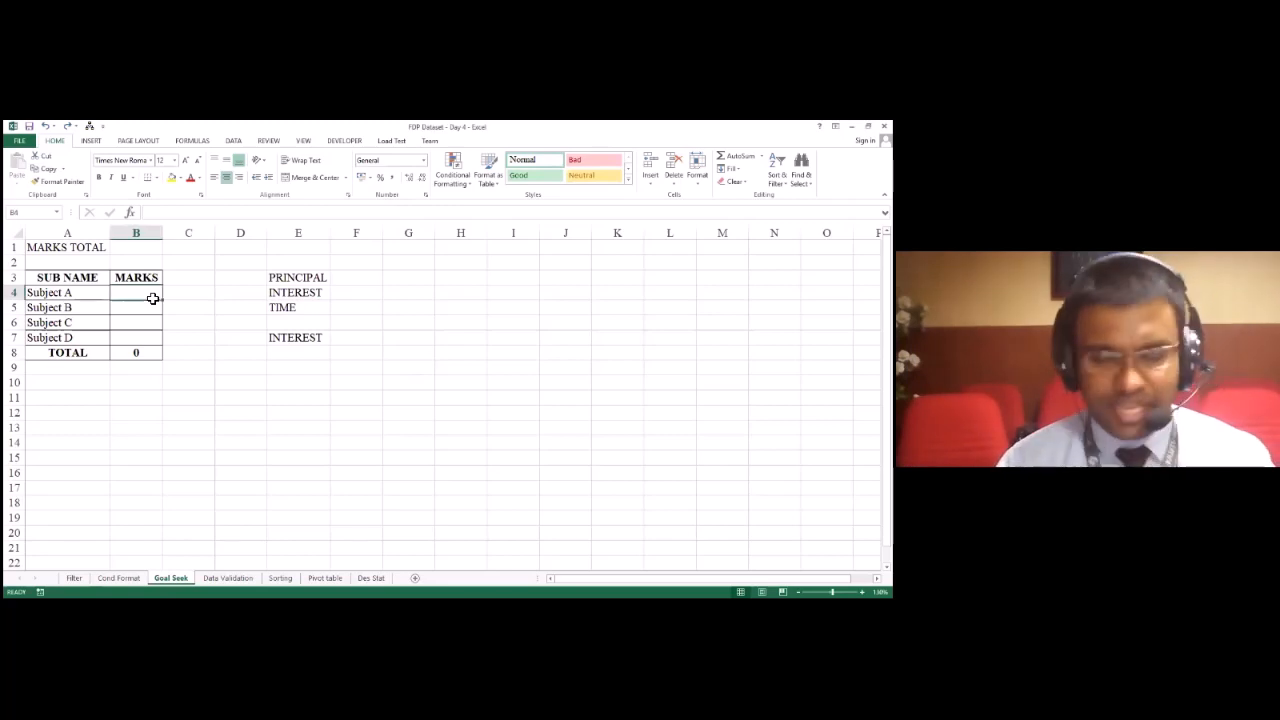
key(Down)
key(Up)
key(Down)
key(Down)
key(Down)
key(Down)
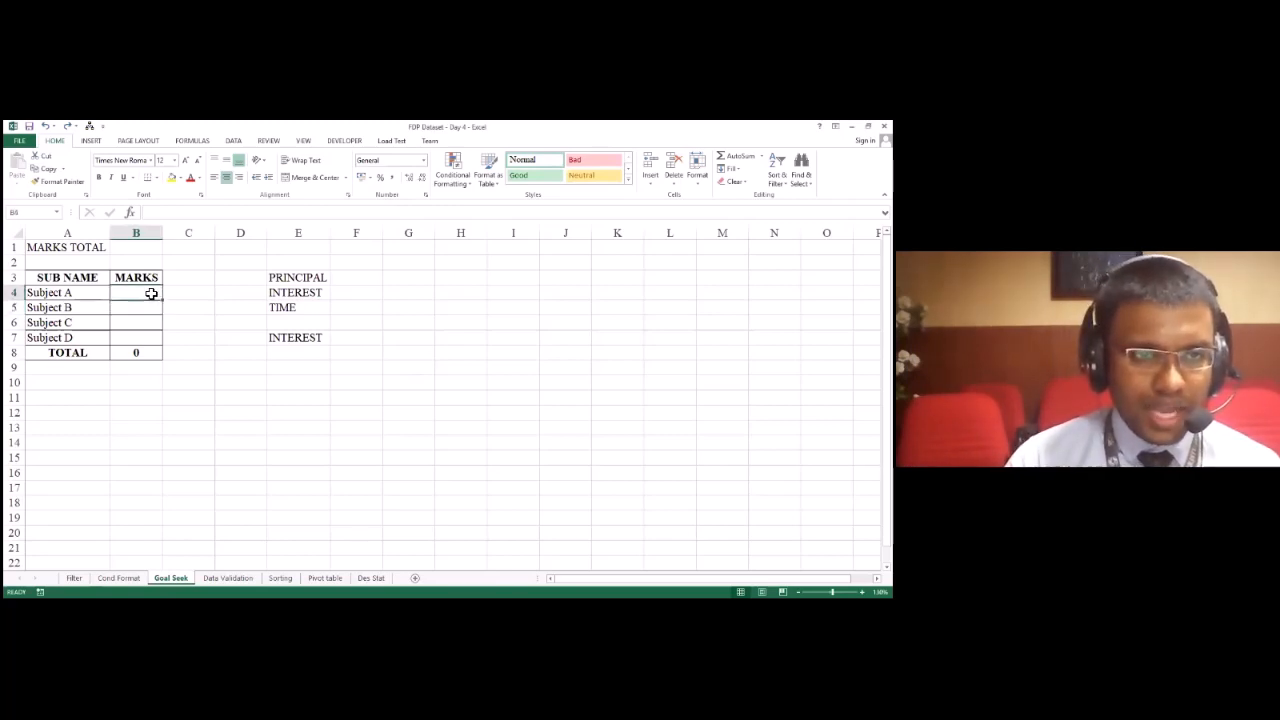
key(Delete)
key(Up)
key(Up)
key(Up)
key(Down)
key(Down)
key(Down)
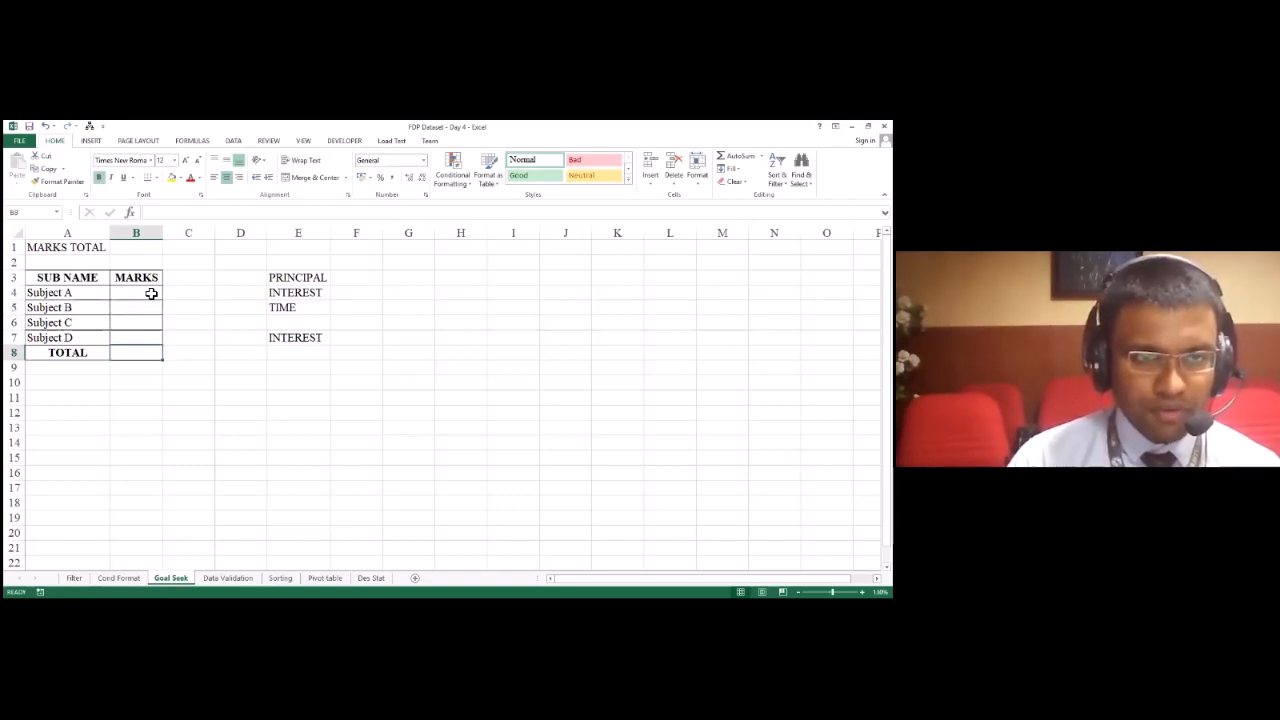
key(ctrl+z)
Step: Enter the marks 10 for Subject A, 20 for Subject B and 50 for Subject C in B4:B6
key(Up)
key(Up)
key(Up)
key(Up)
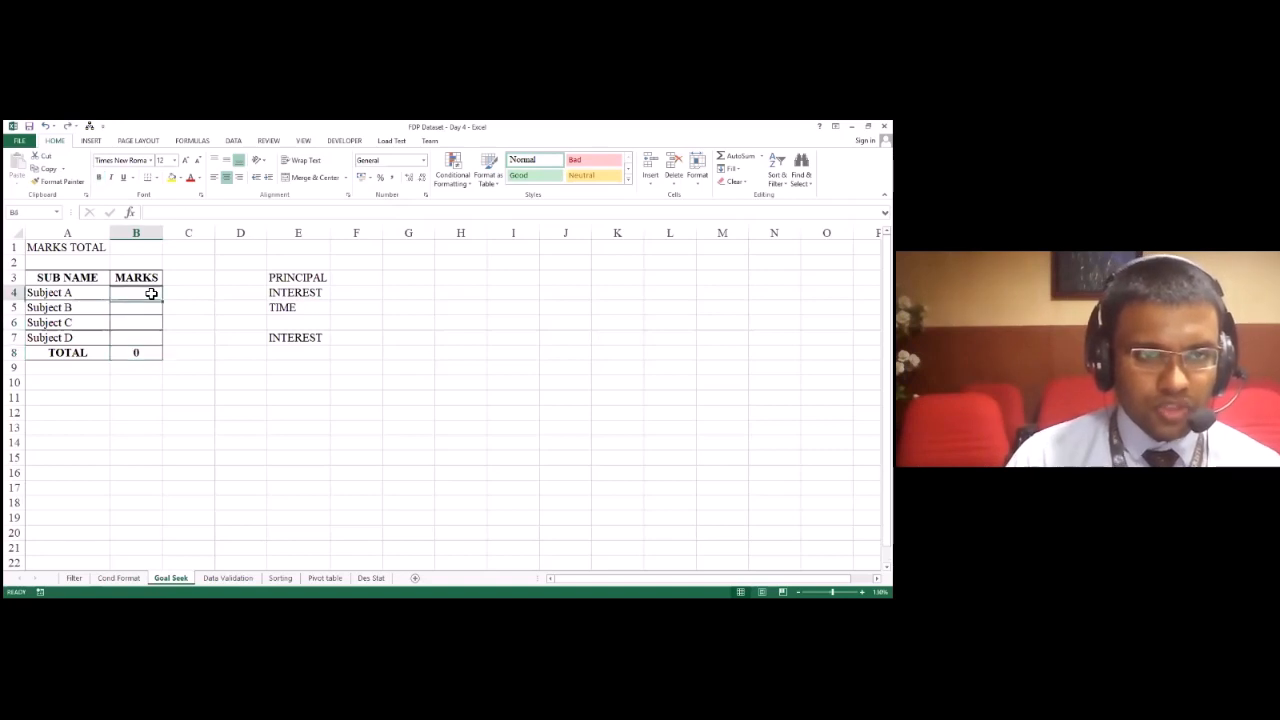
text(10)
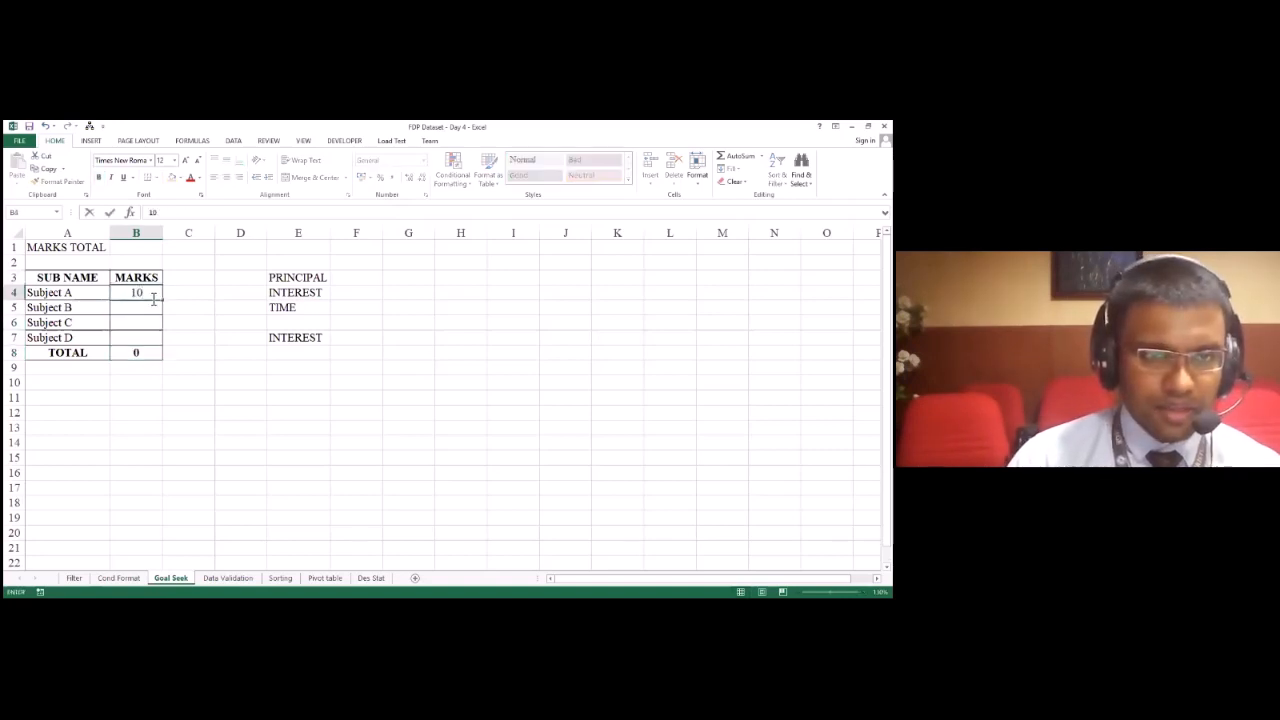
key(Return)
text(20)
key(Return)
key(Down)
key(Up)
text(50)
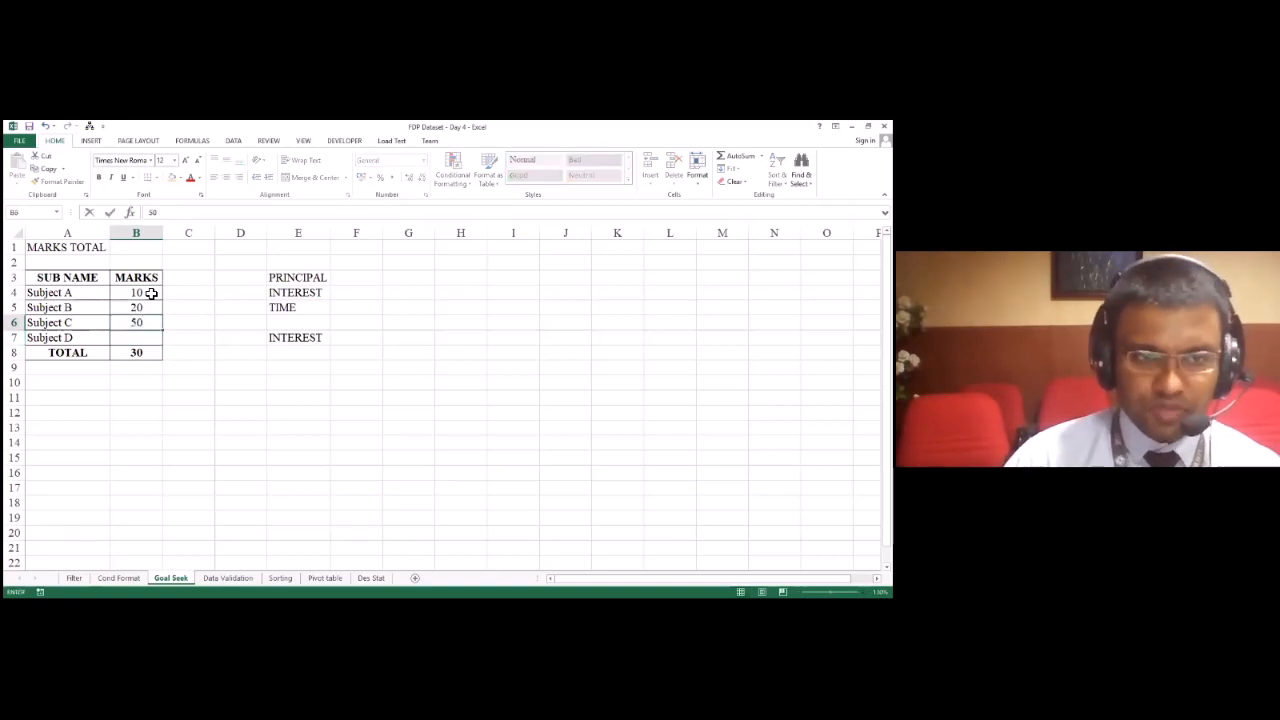
key(Return)
Step: Examine the total formula in B8 and its relation to the empty Subject D mark in B7
key(Down)
key(F2)
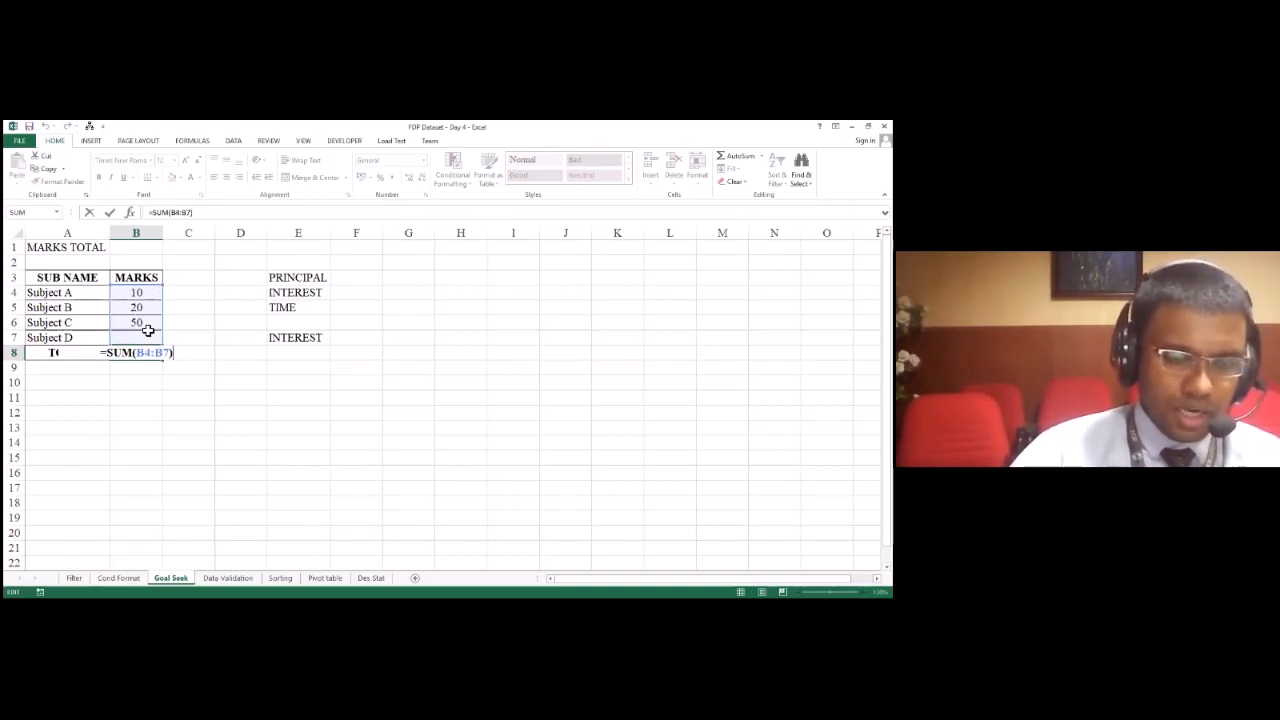
key(Return)
key(Up)
key(Up)
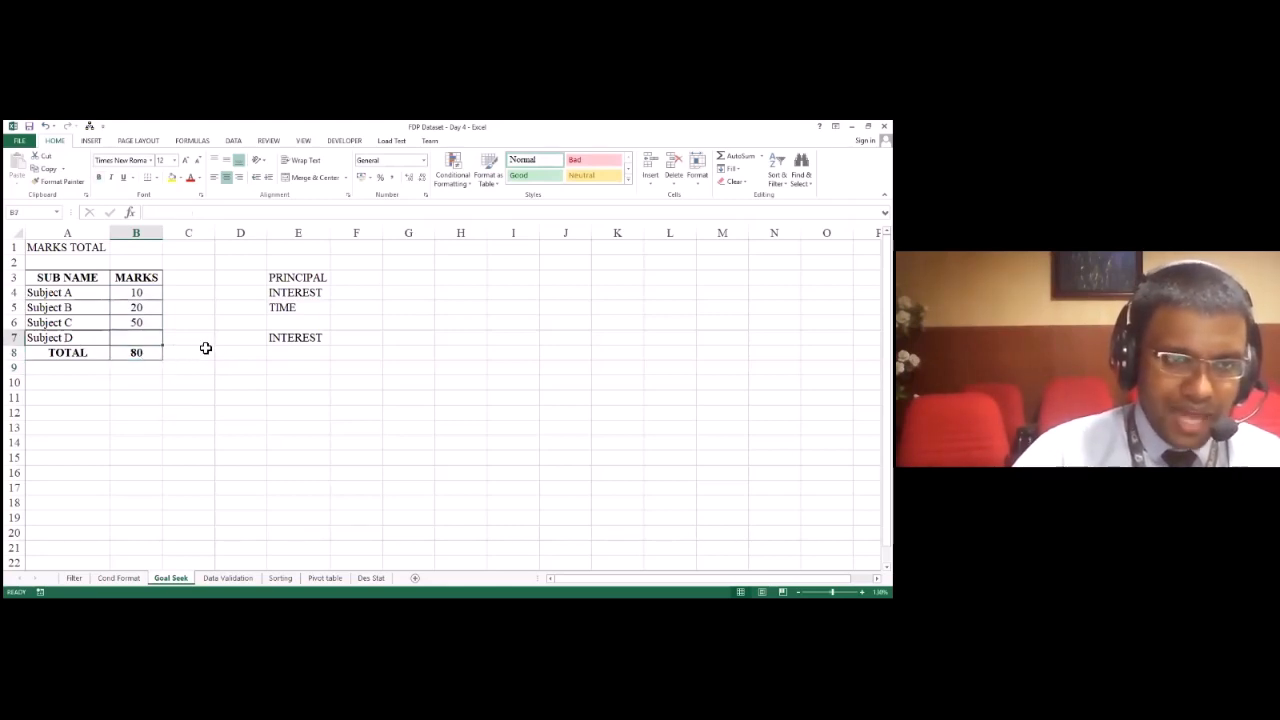
key(Left)
key(Right)
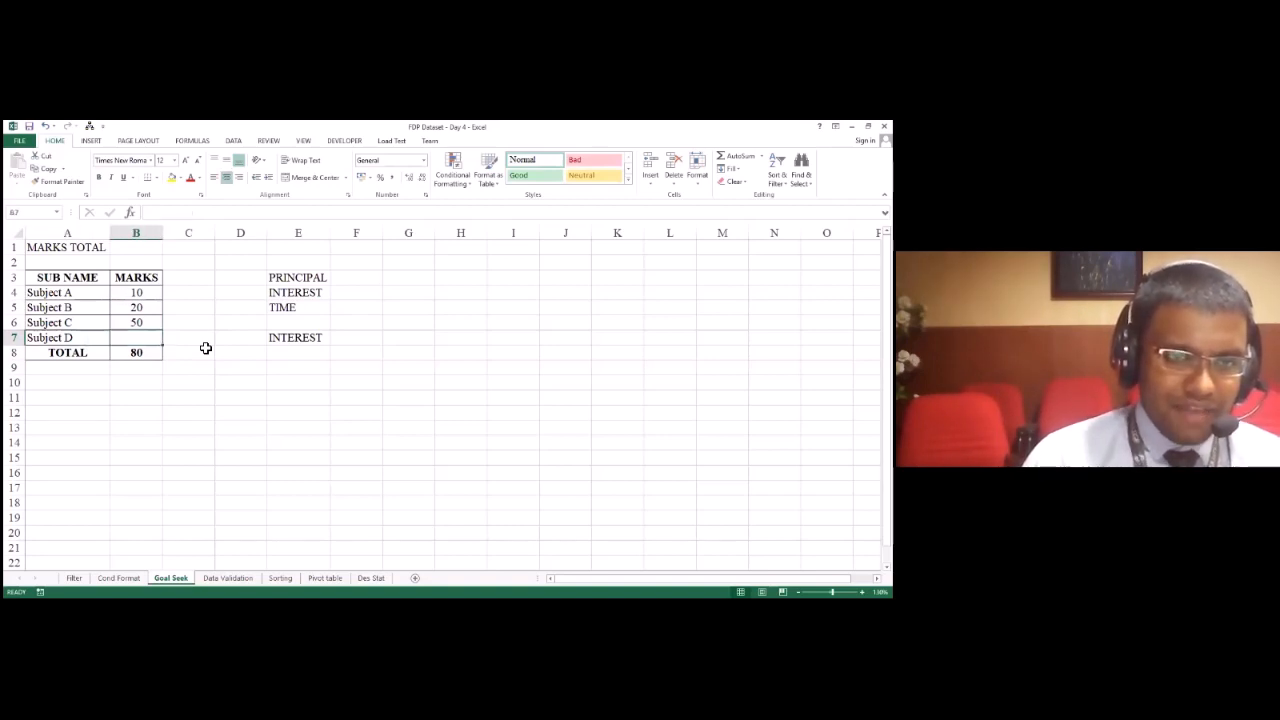
key(Down)
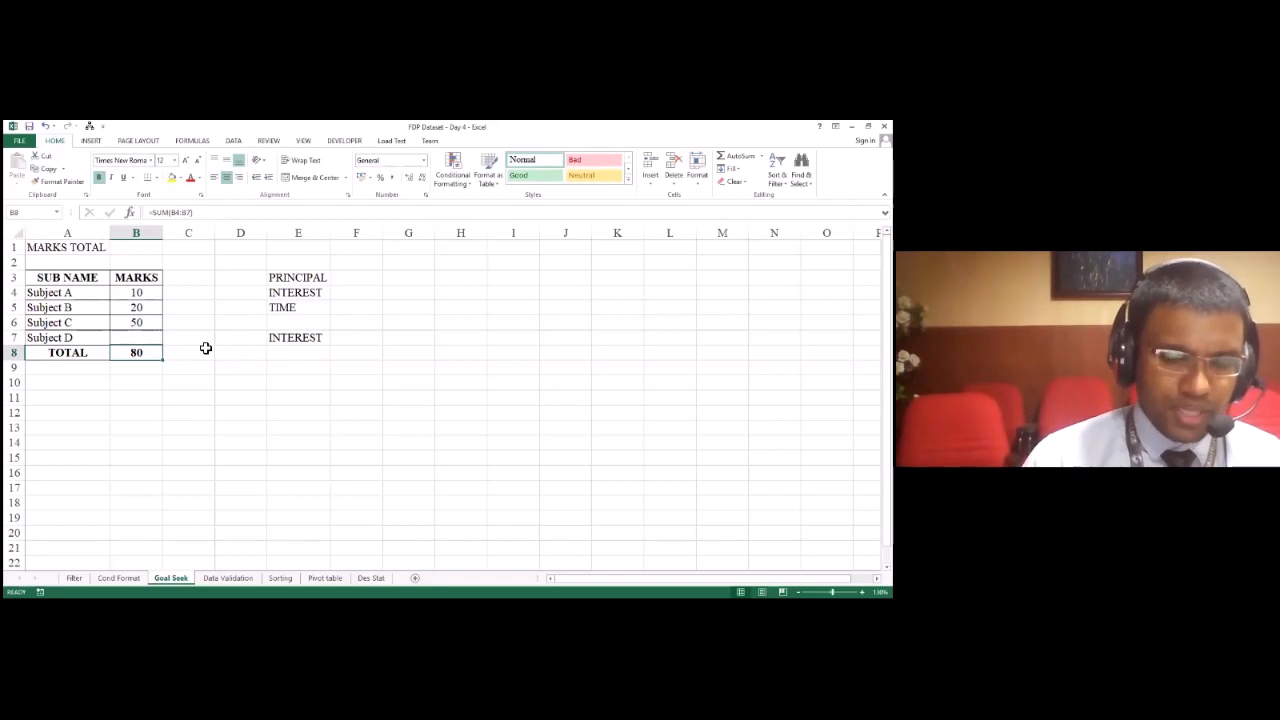
key(Left)
key(Right)
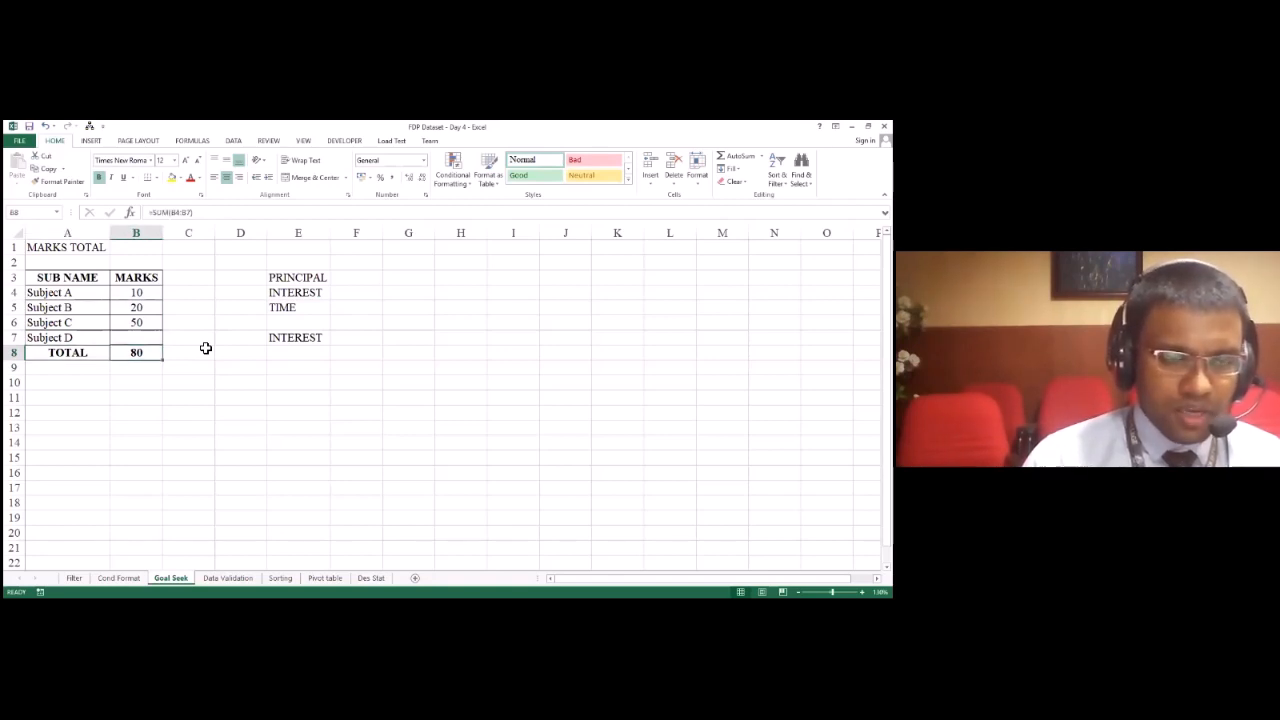
key(Up)
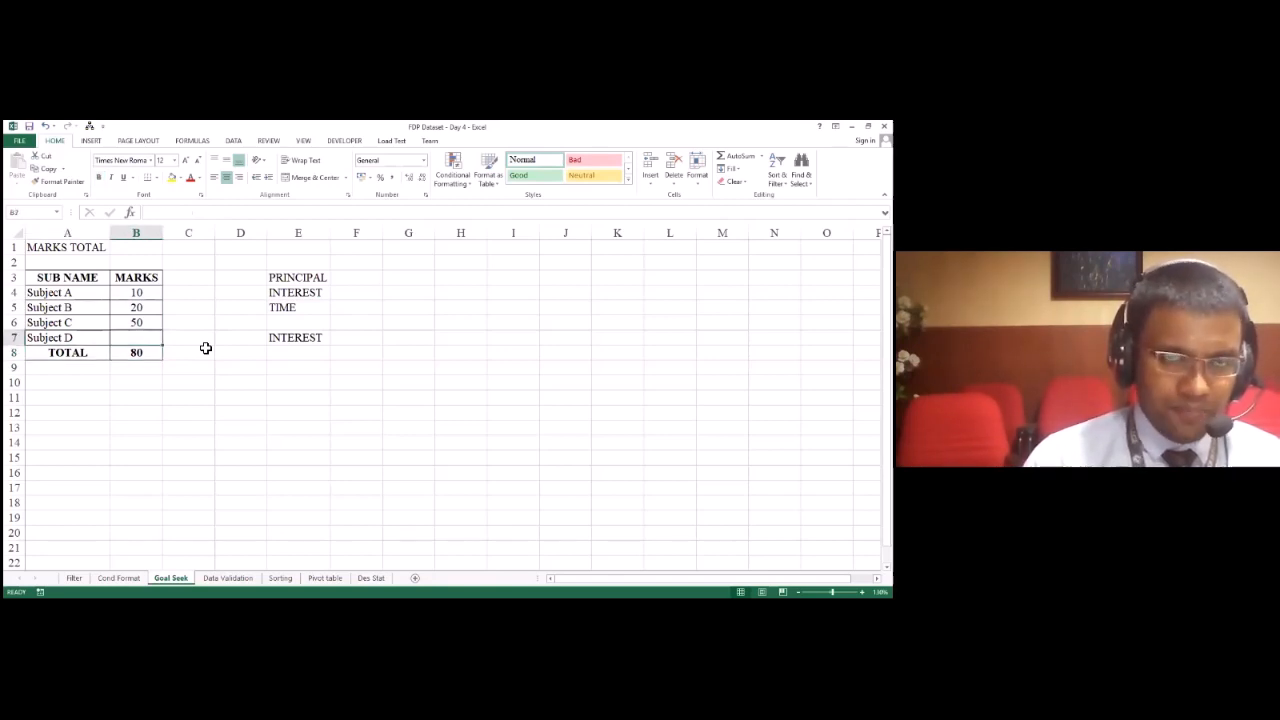
key(Down)
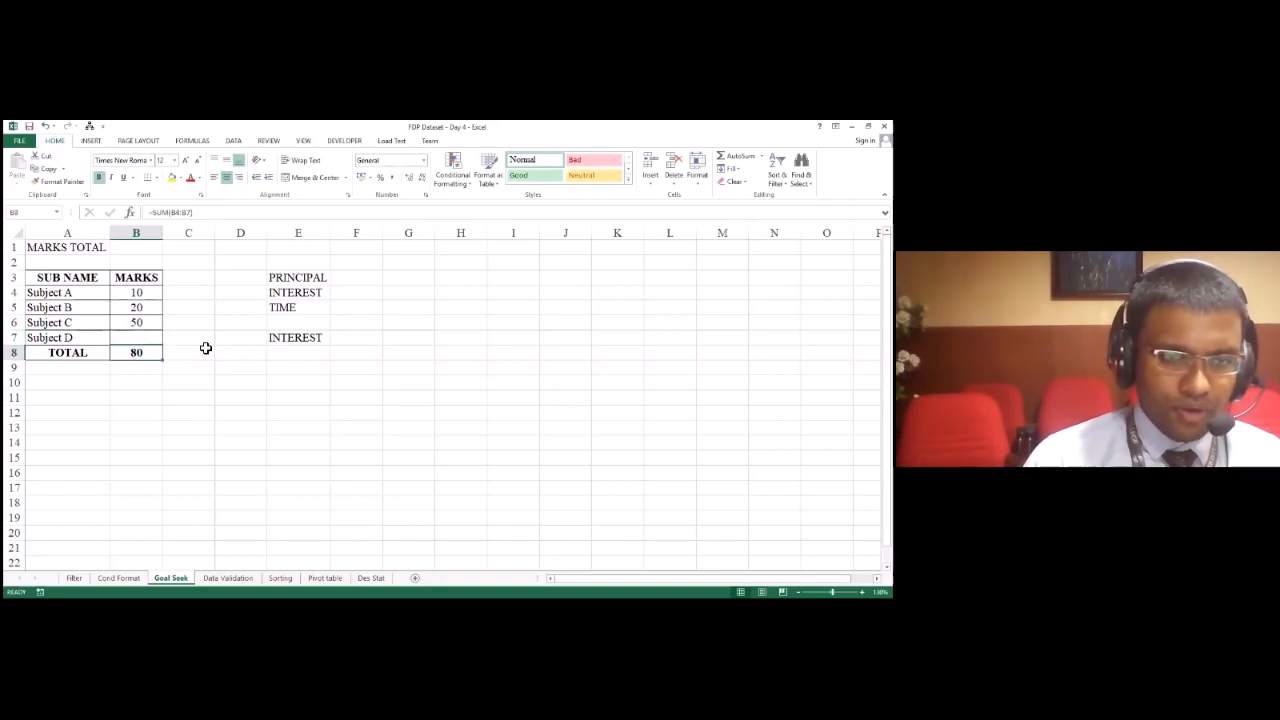
key(Up)
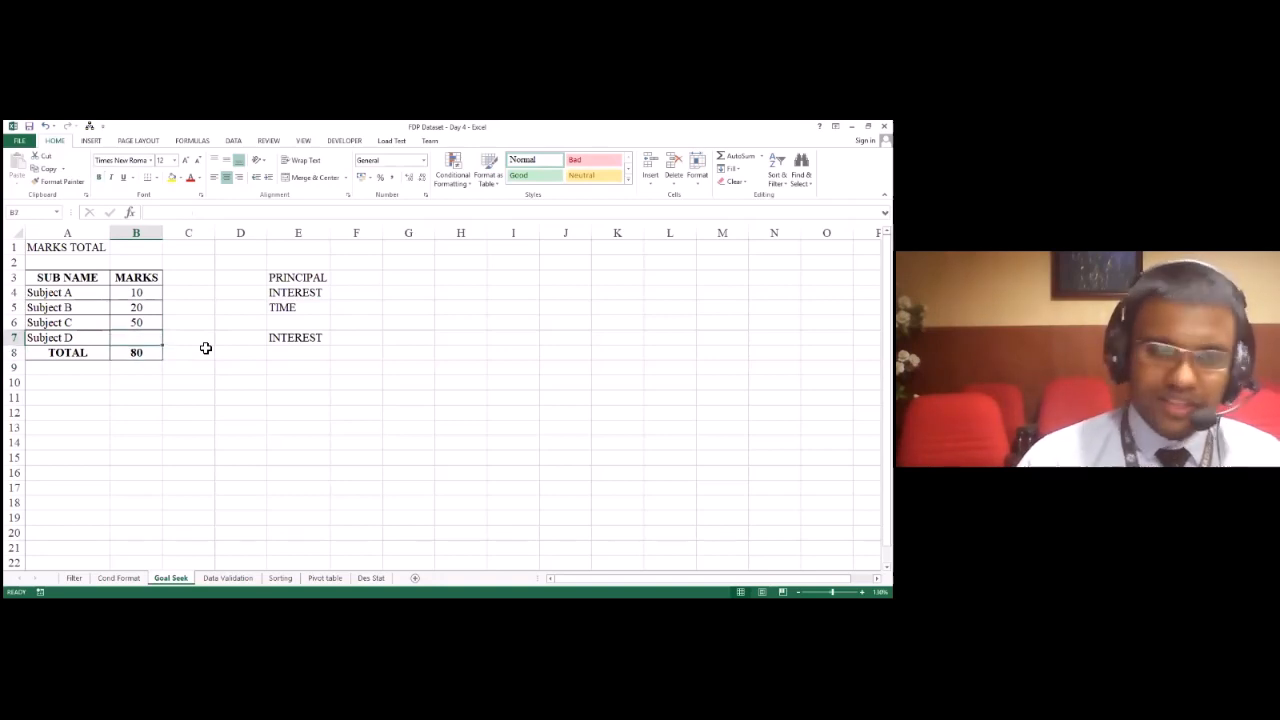
Step: Try 60 as the Subject D mark in B7 and clear the cell again
text(60)
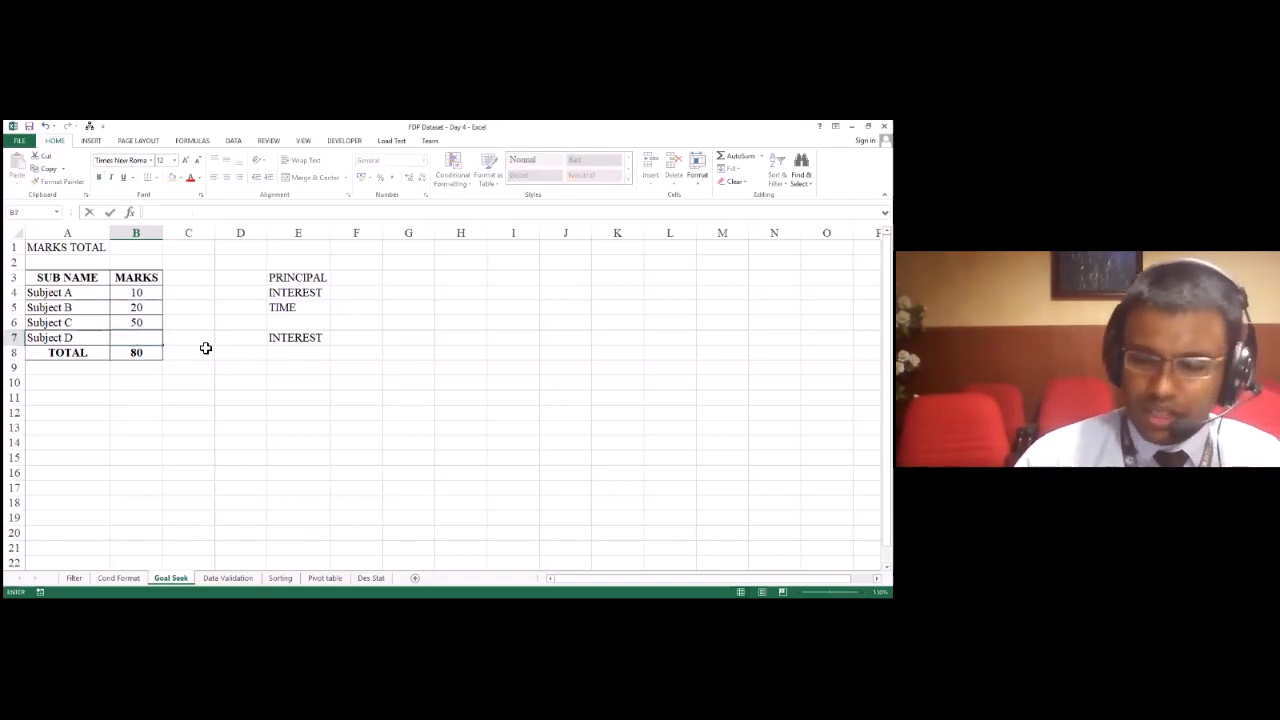
key(Return)
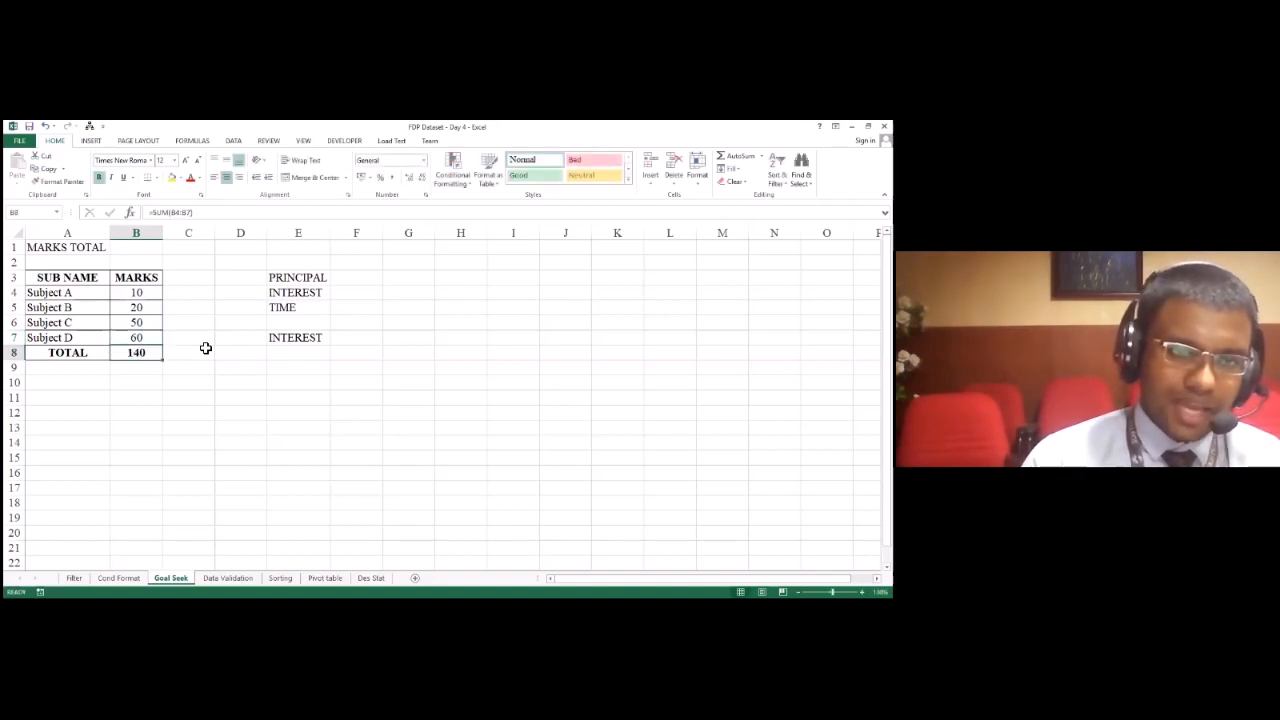
key(Up)
key(Delete)
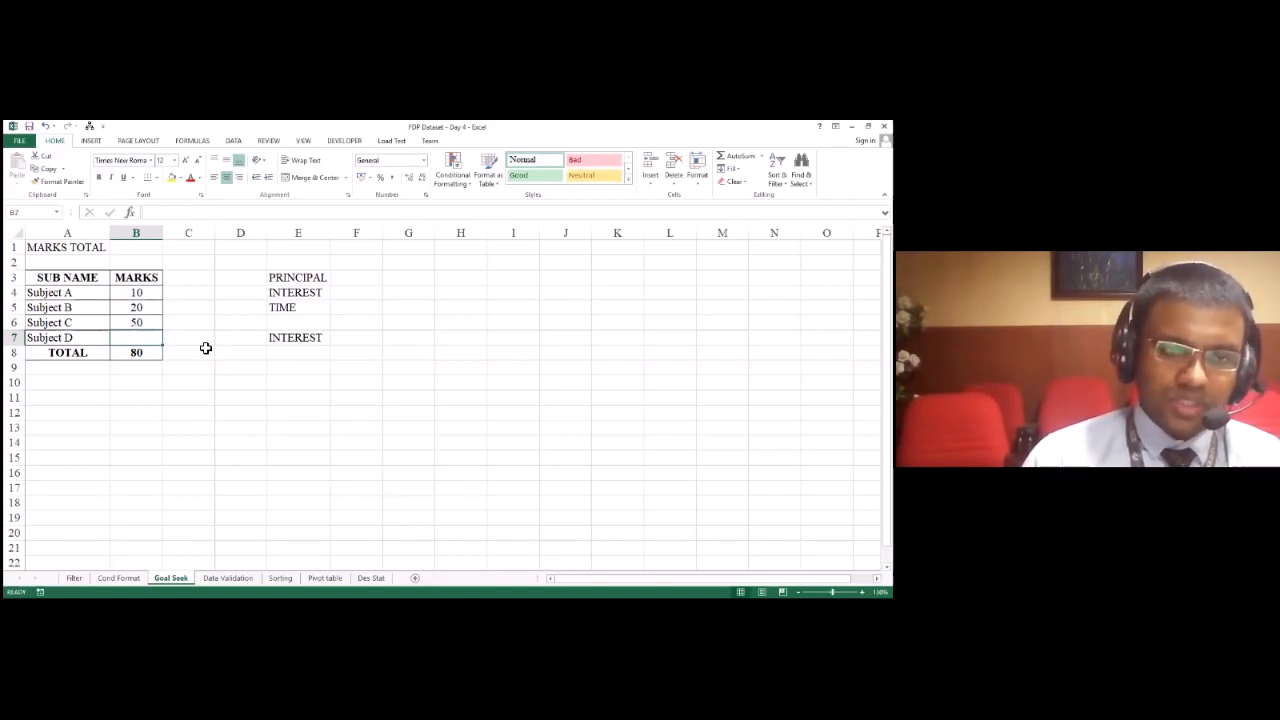
Step: Open Goal Seek with the total cell B8 as the set cell and place its dialog below the tables
key(Down)
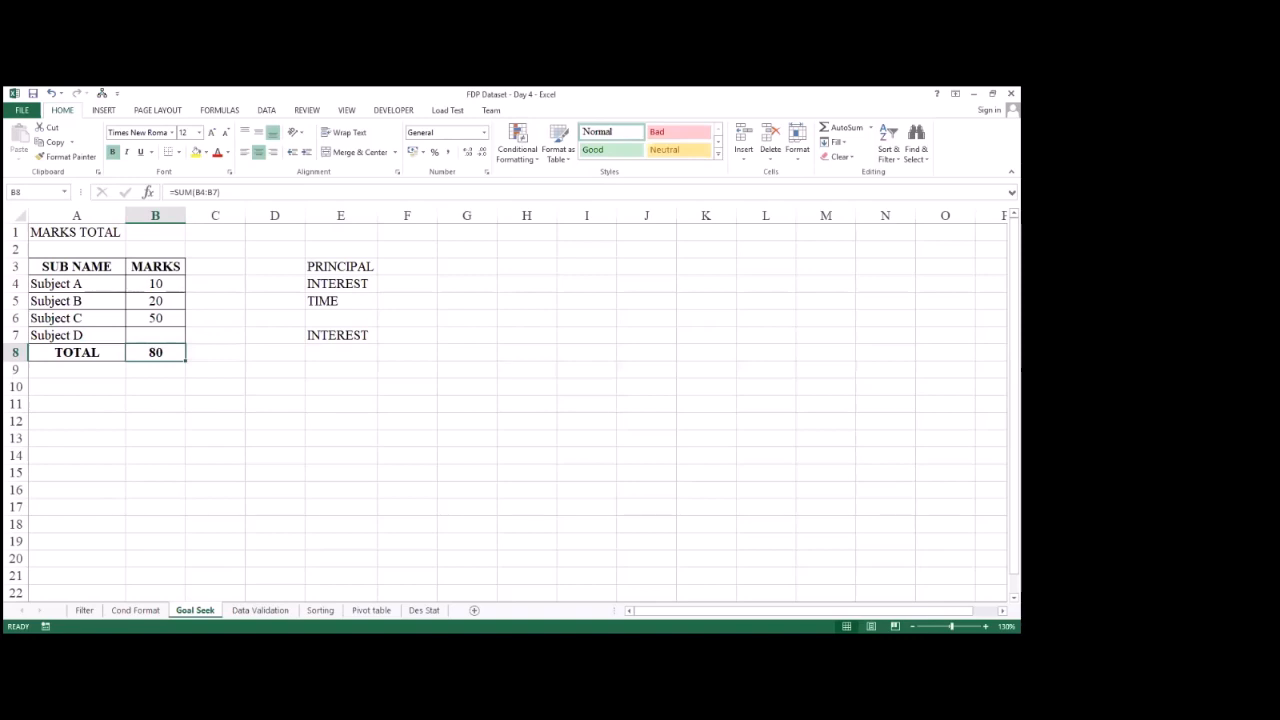
click(274, 113)
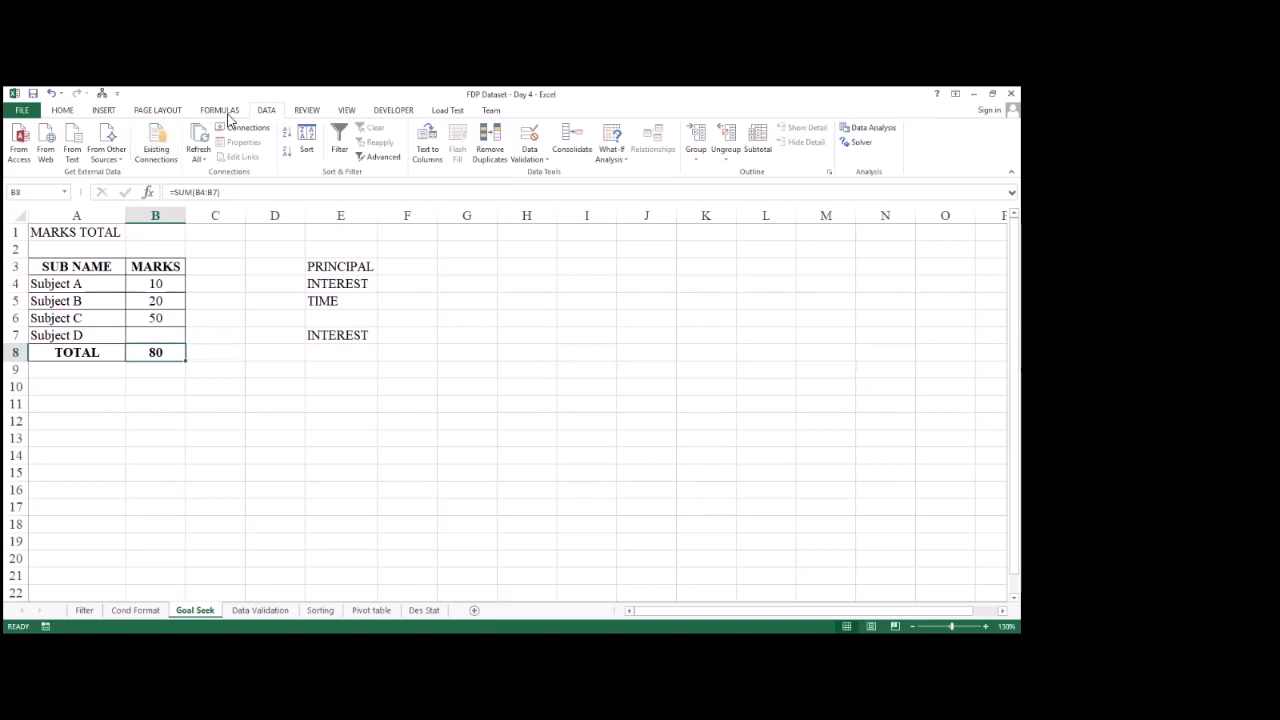
click(627, 163)
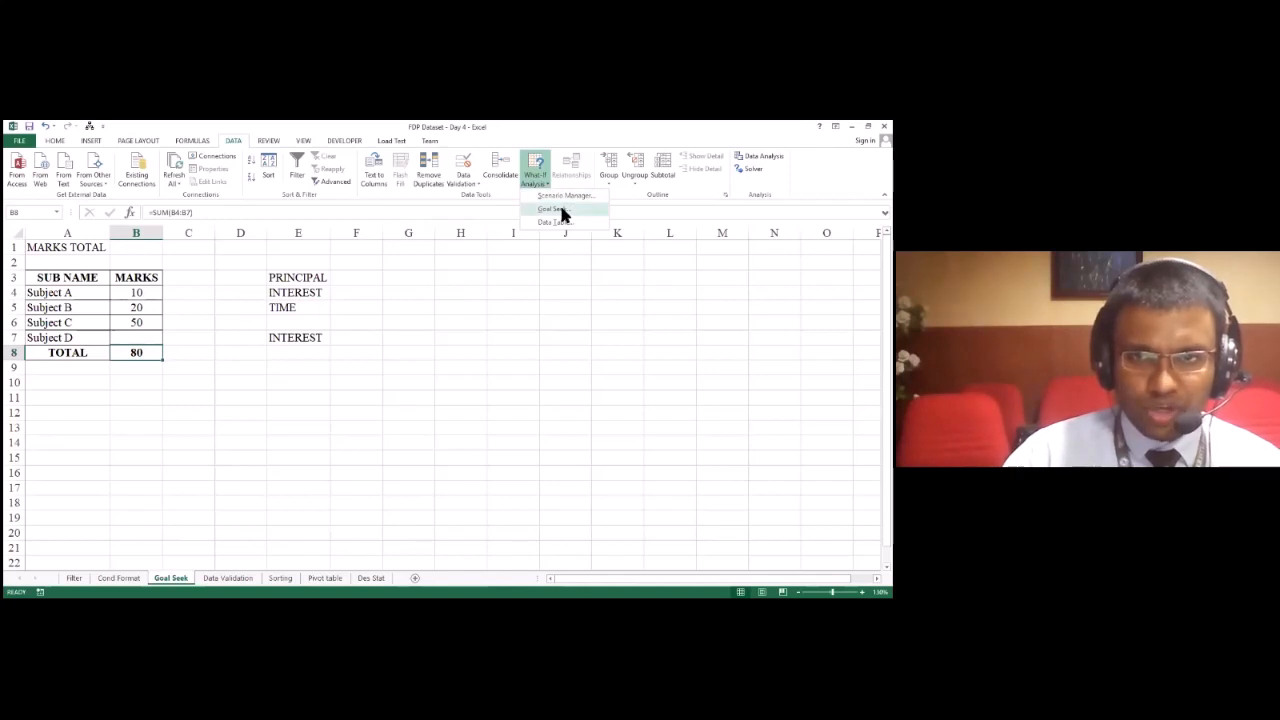
click(560, 212)
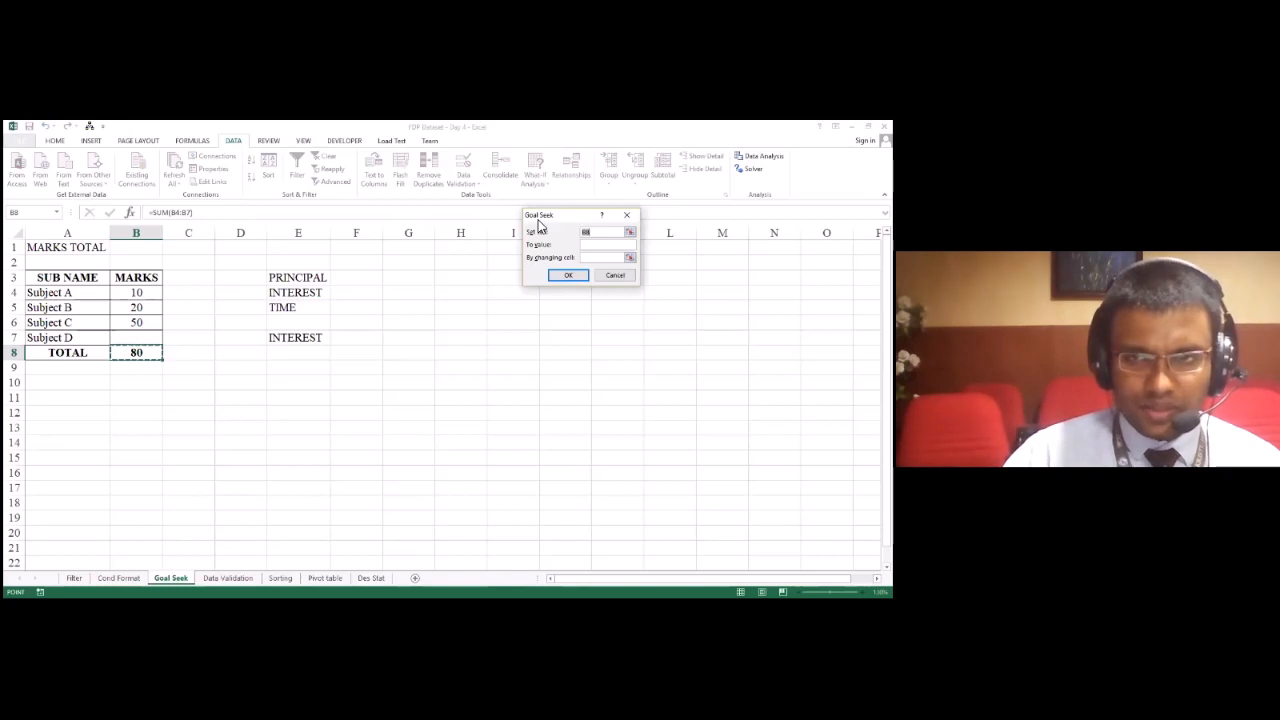
drag(549, 220, 313, 246)
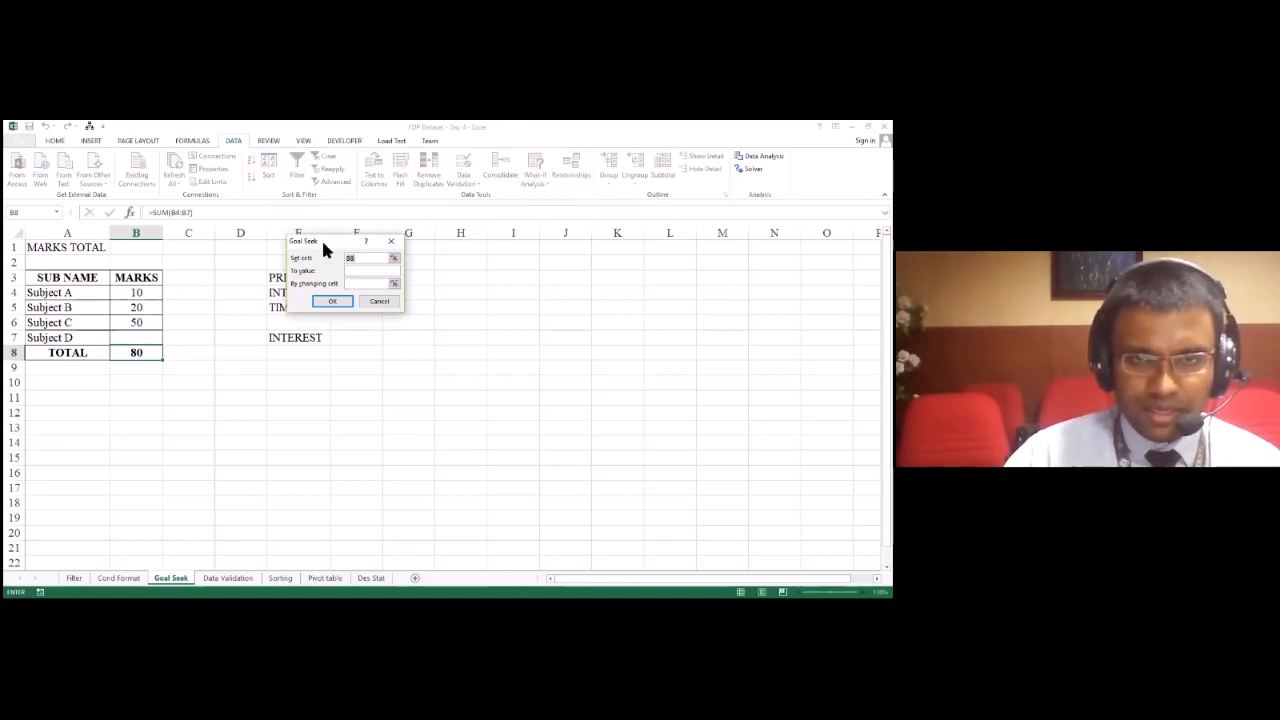
drag(323, 242, 342, 252)
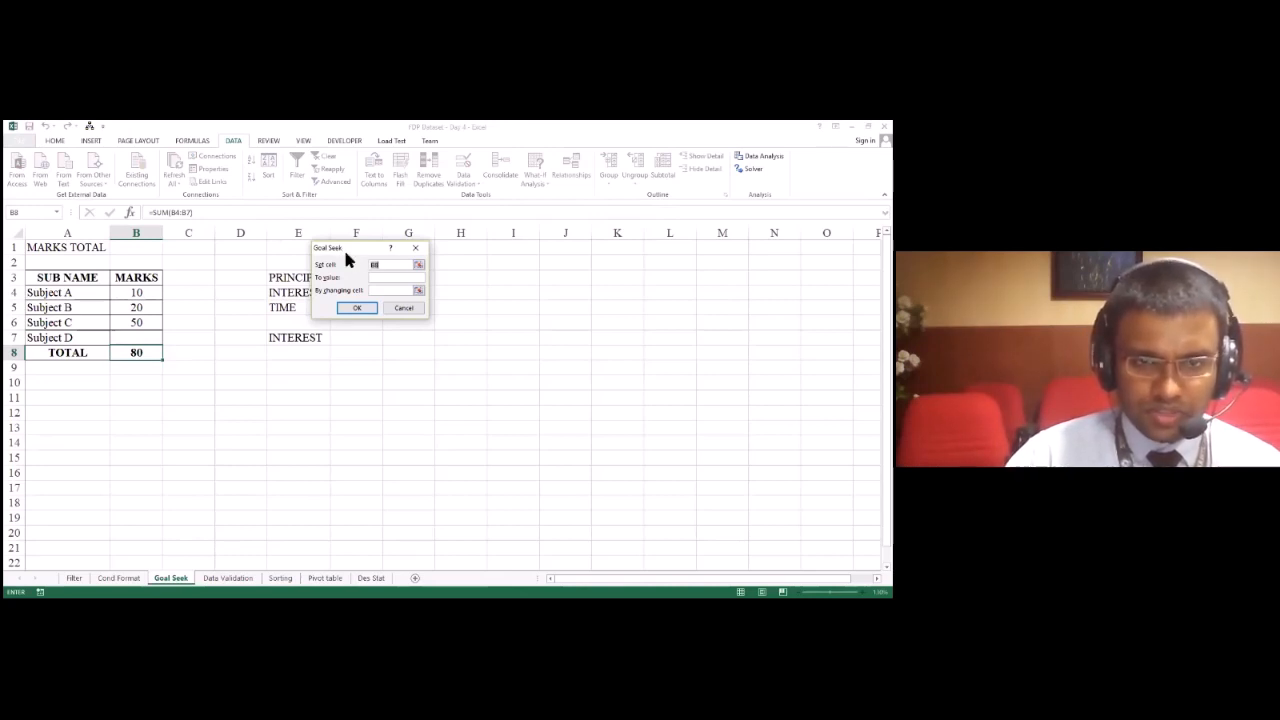
drag(345, 256, 275, 401)
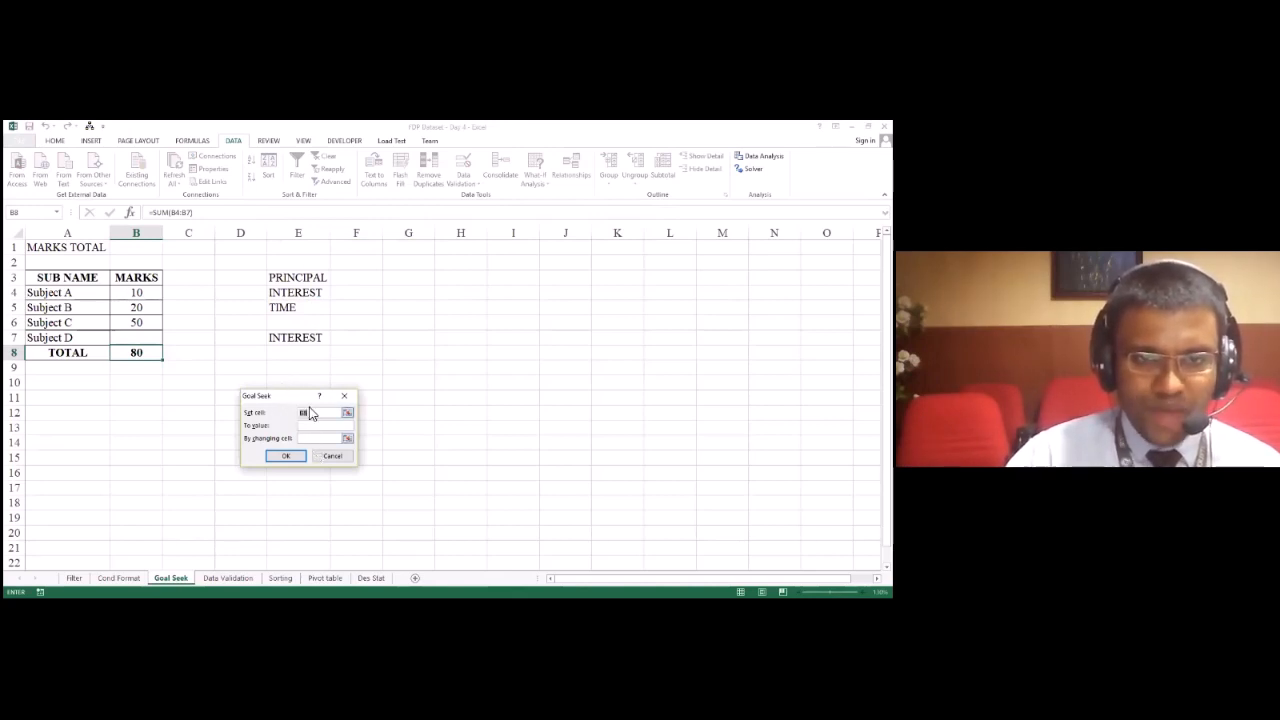
click(347, 412)
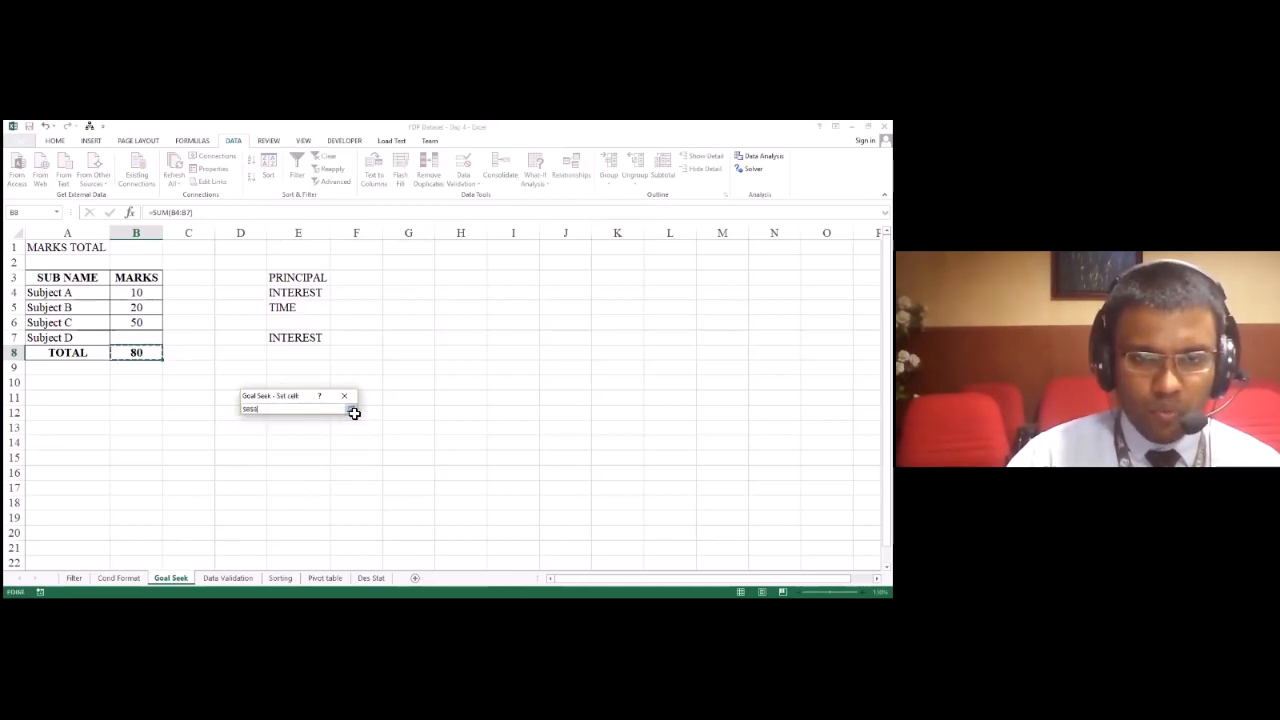
click(348, 412)
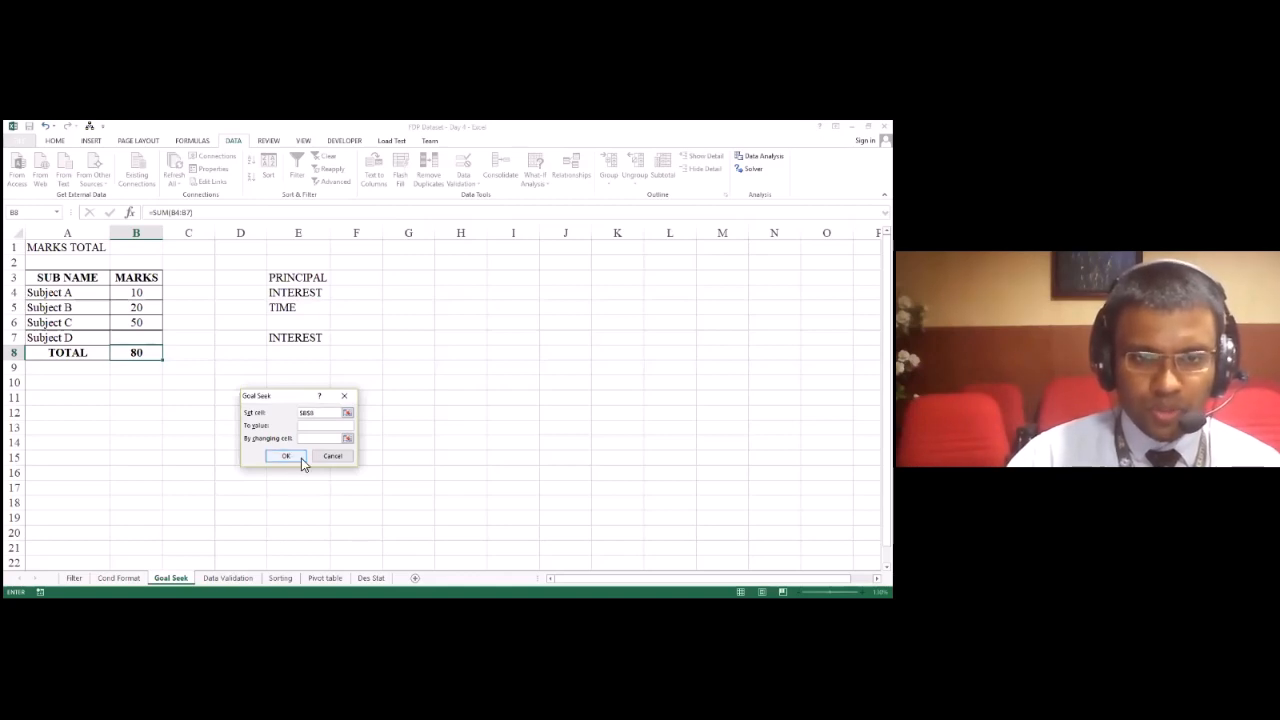
Step: Set the Goal Seek target value to 140 by changing the Subject D mark in B7, and run it
click(322, 425)
click(486, 265)
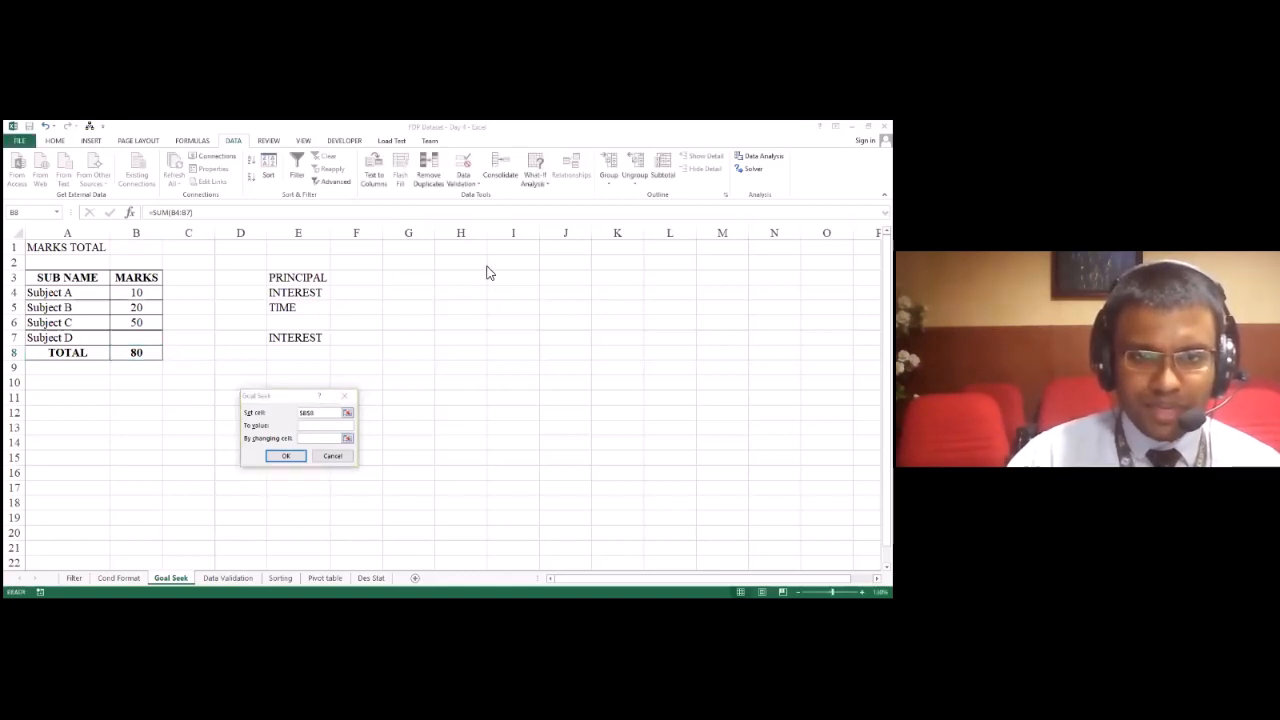
click(323, 427)
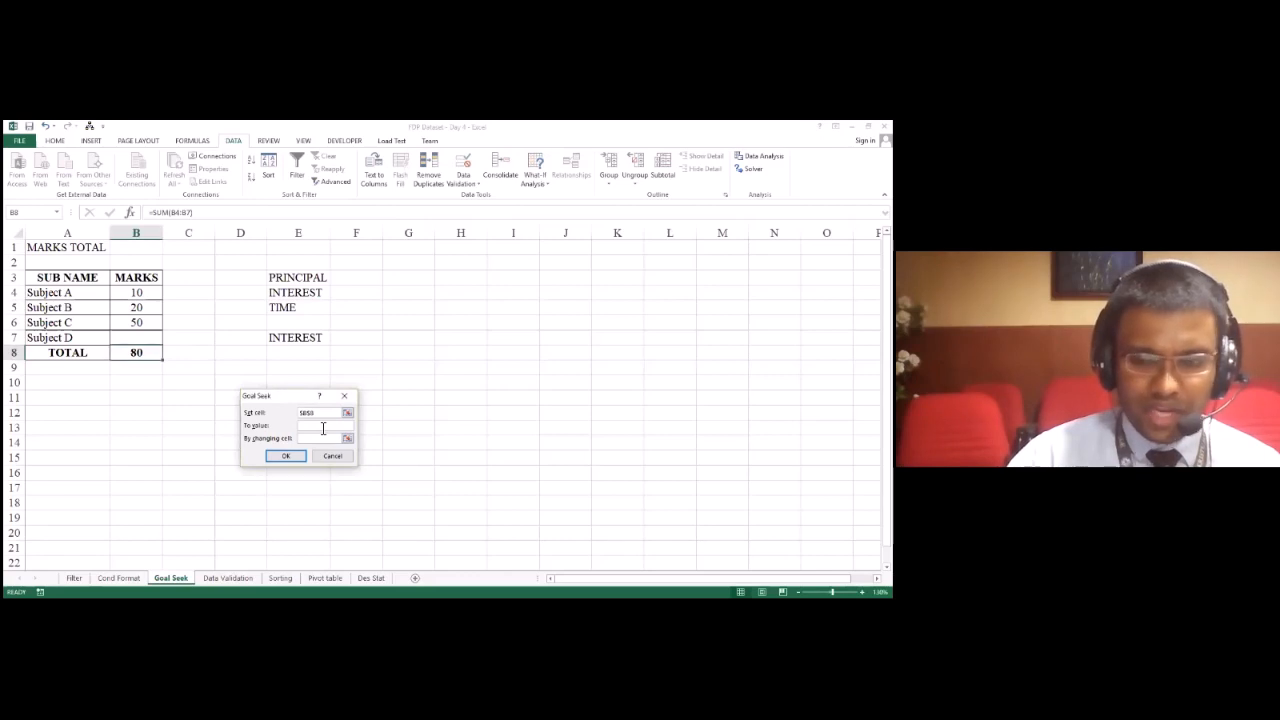
text(140)
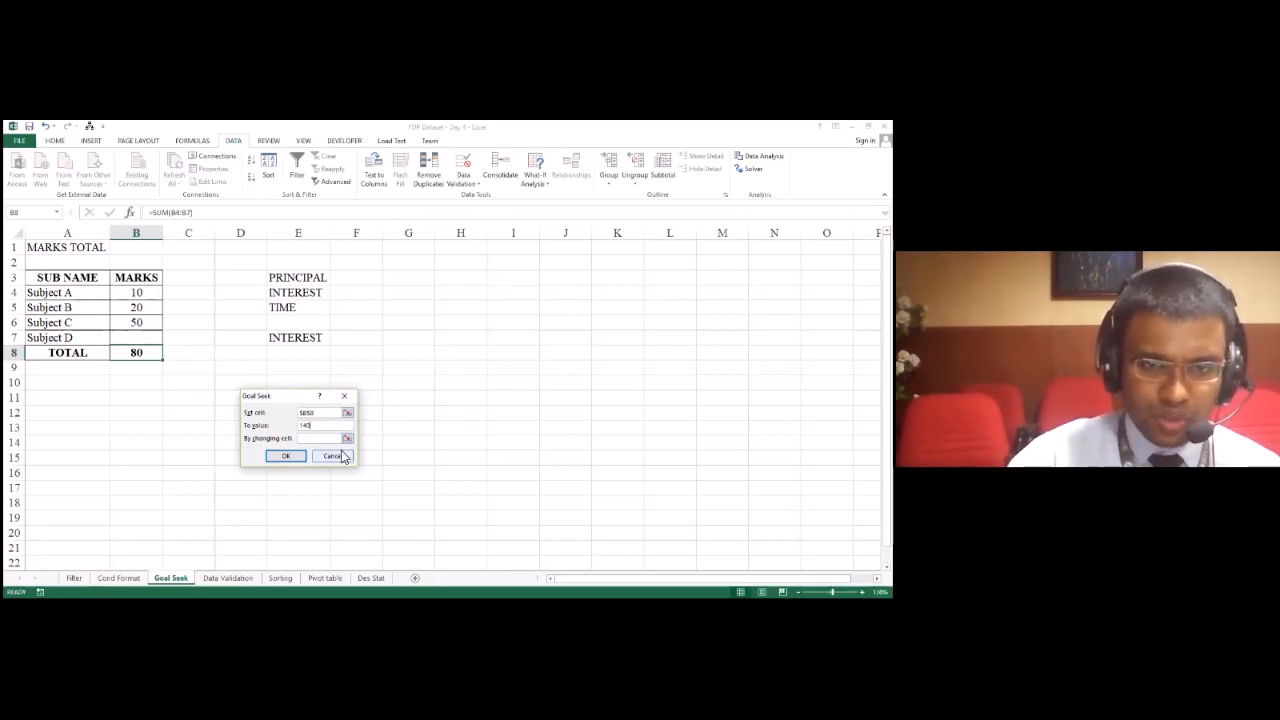
click(136, 338)
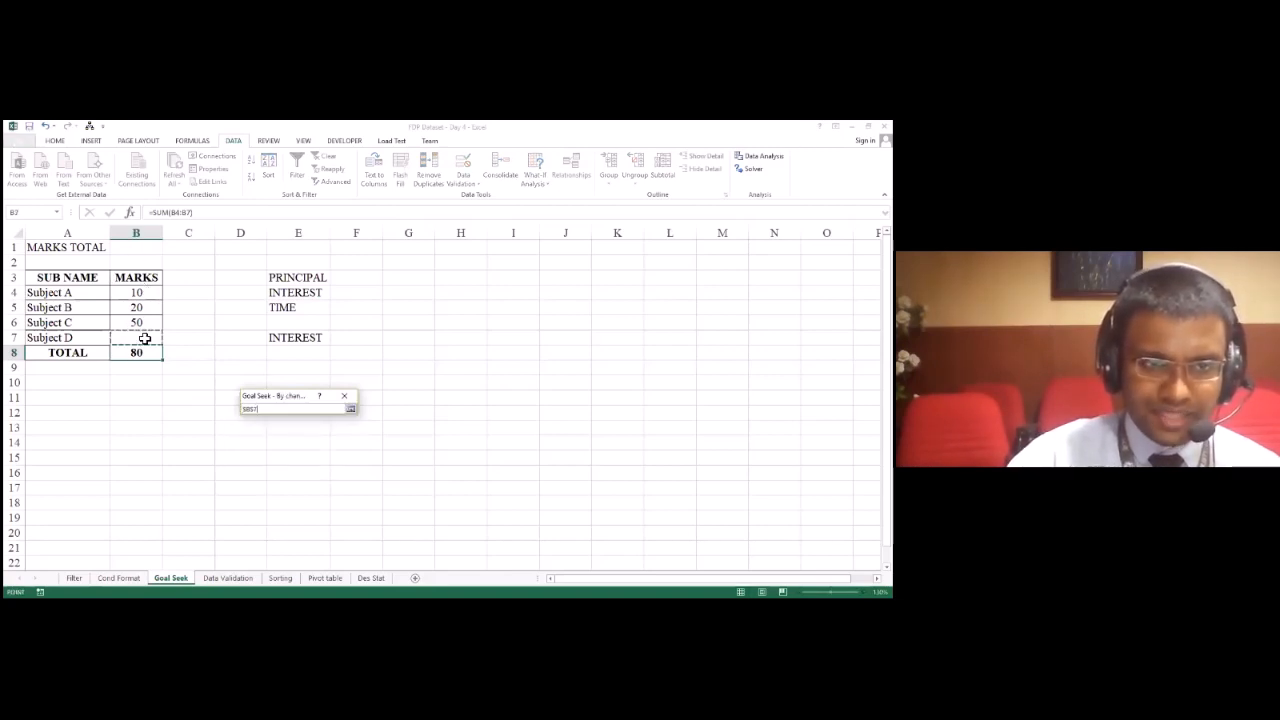
click(351, 411)
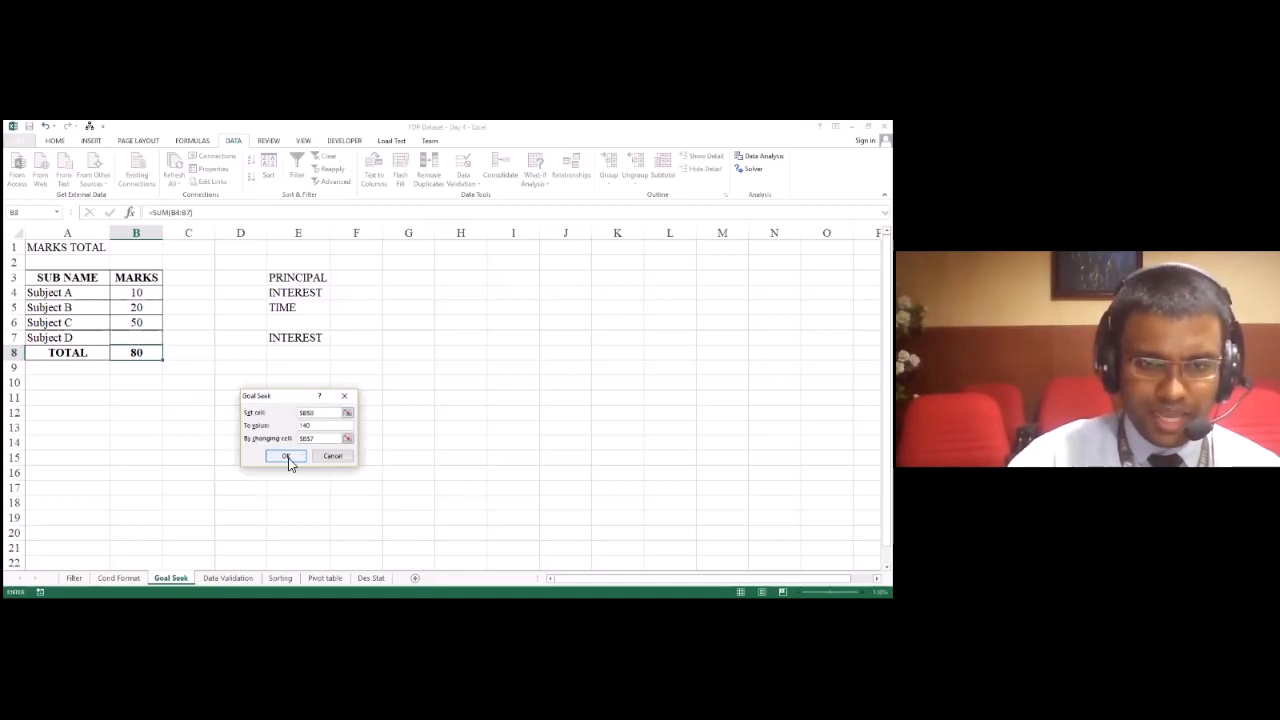
click(287, 457)
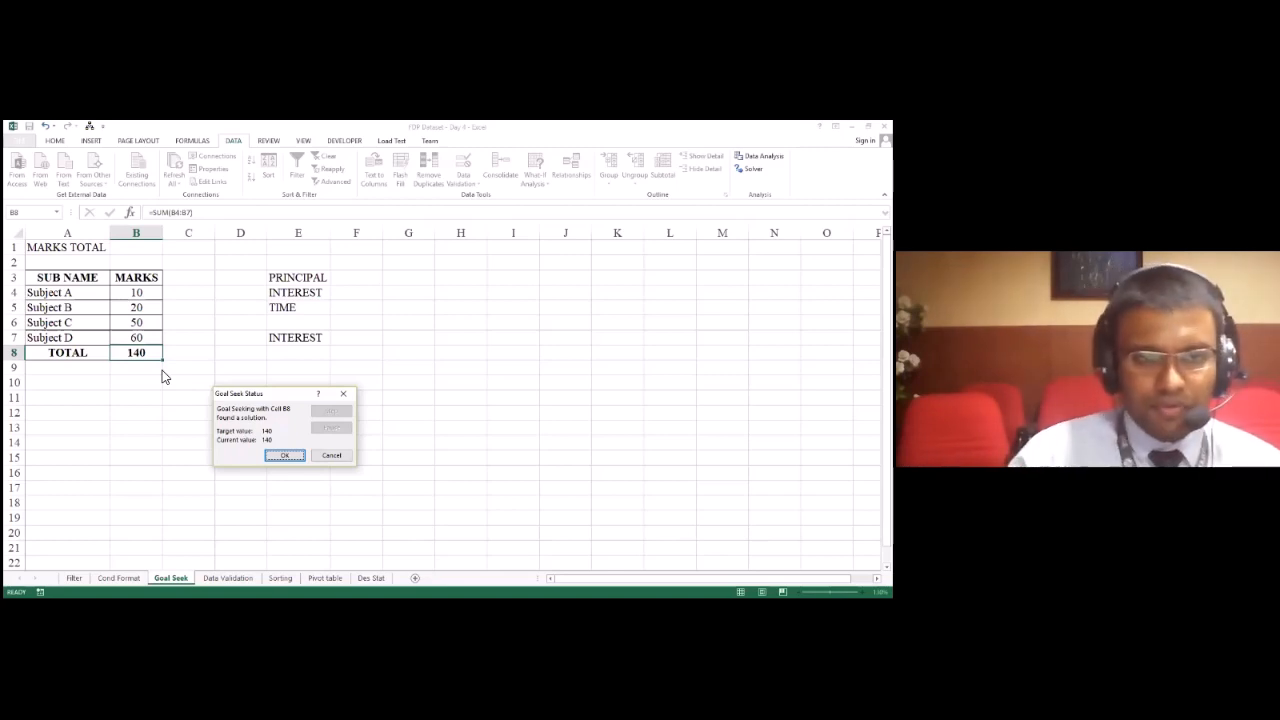
Step: Discard the Goal Seek solution for the 140 total, restoring the empty Subject D mark
click(327, 456)
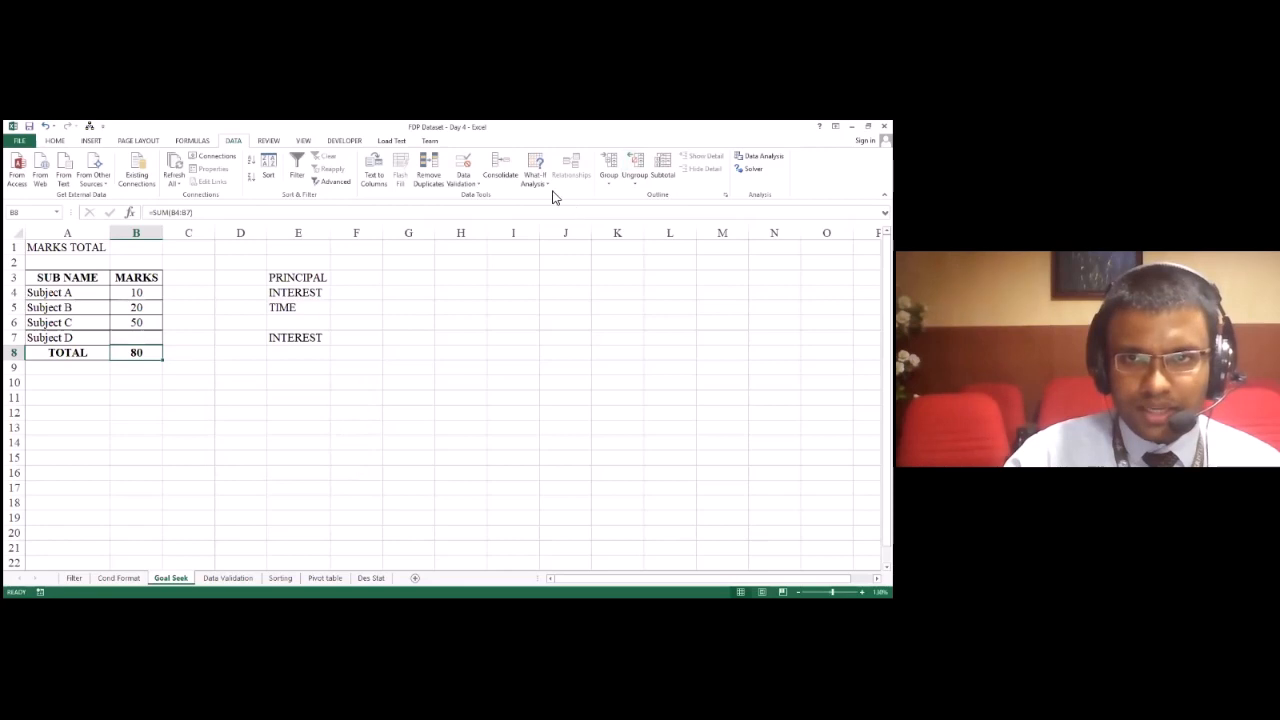
click(546, 188)
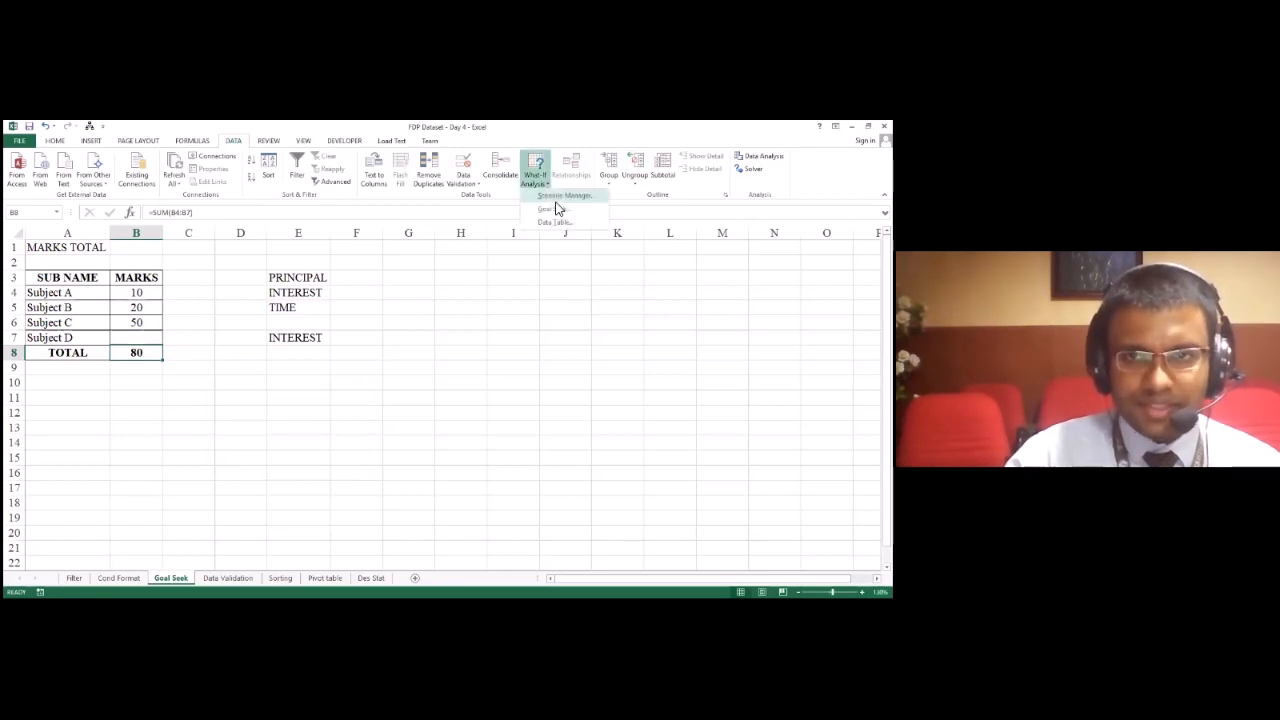
key(Escape)
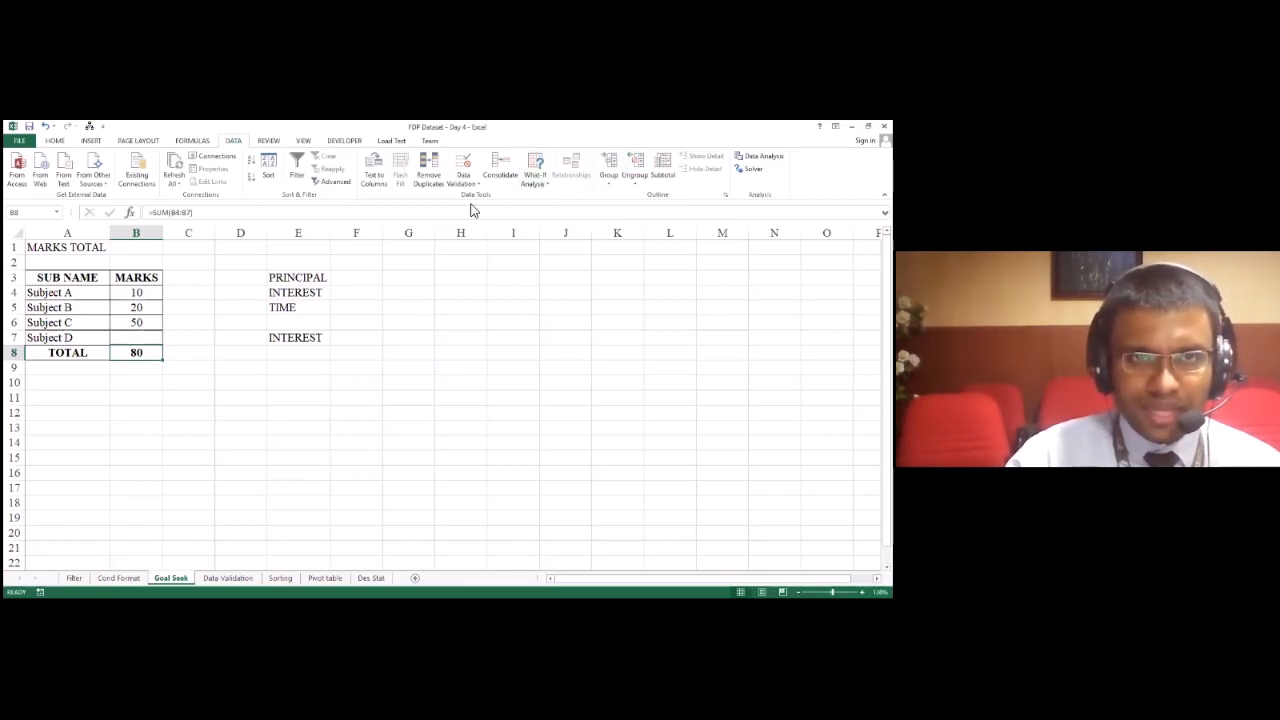
Step: Run Goal Seek on the total in B8 with a target of 200 by changing B7, and discard the solution
click(549, 190)
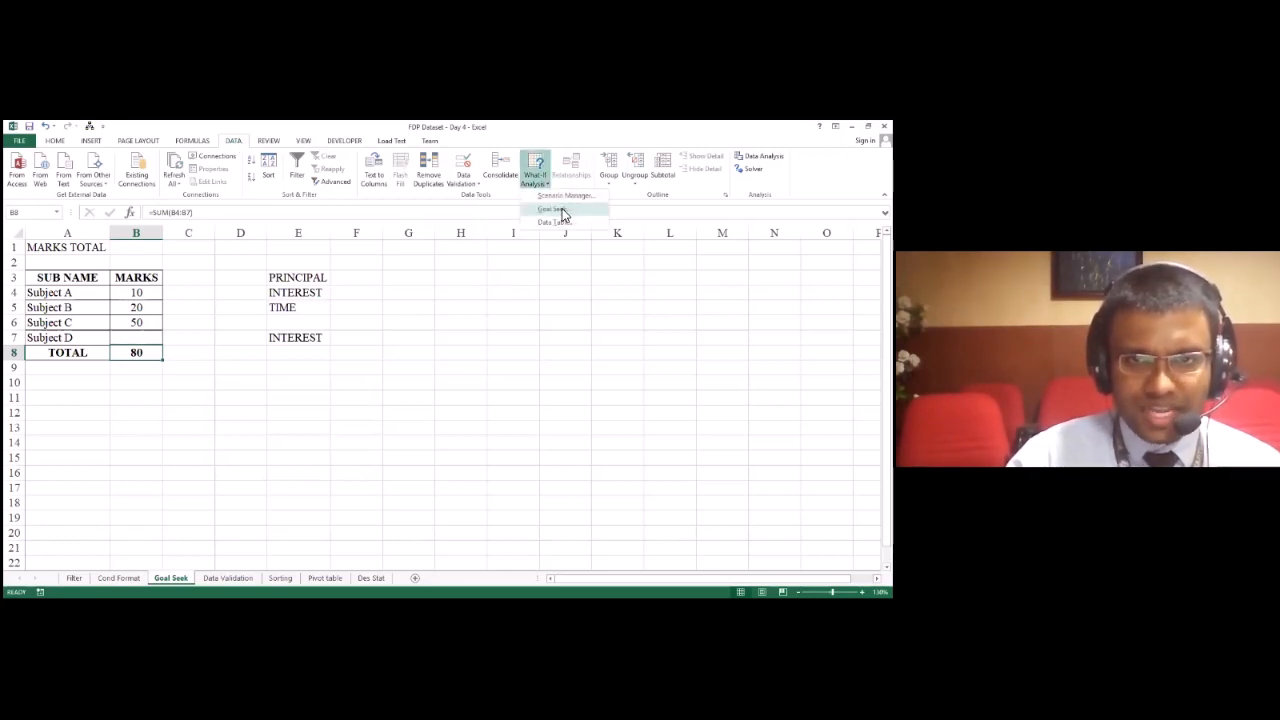
click(560, 210)
click(150, 354)
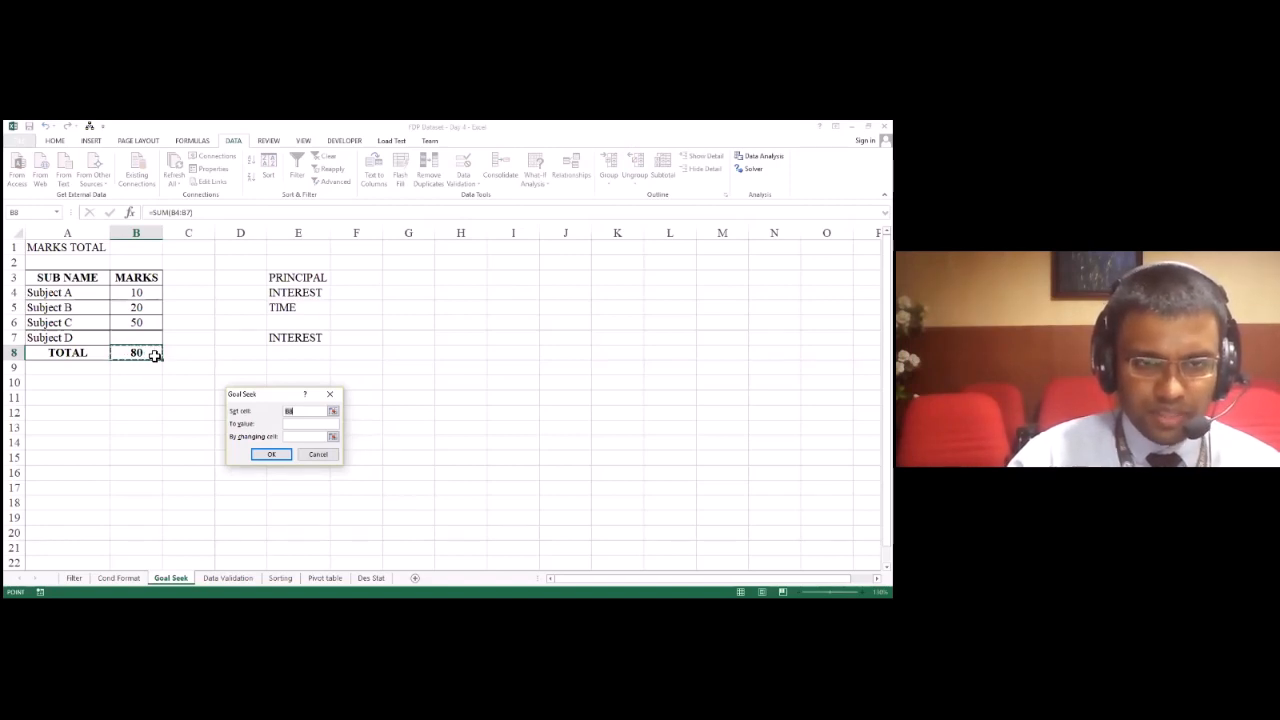
click(305, 427)
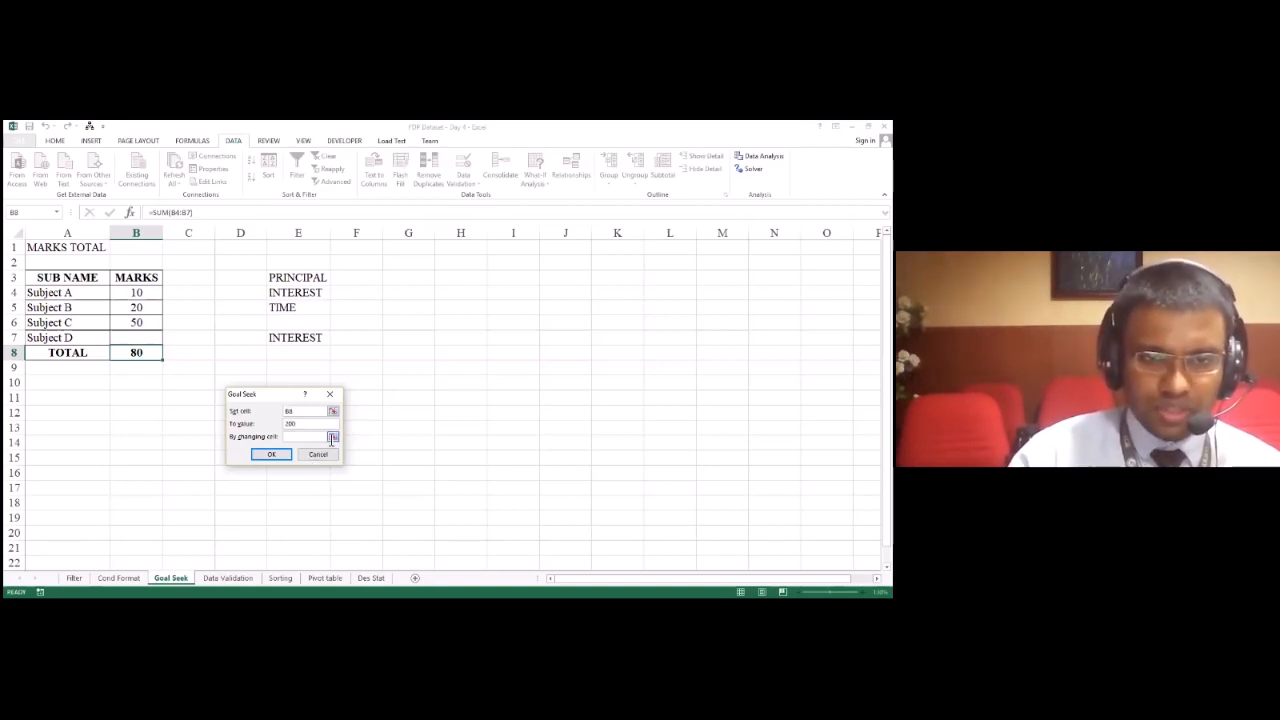
click(324, 437)
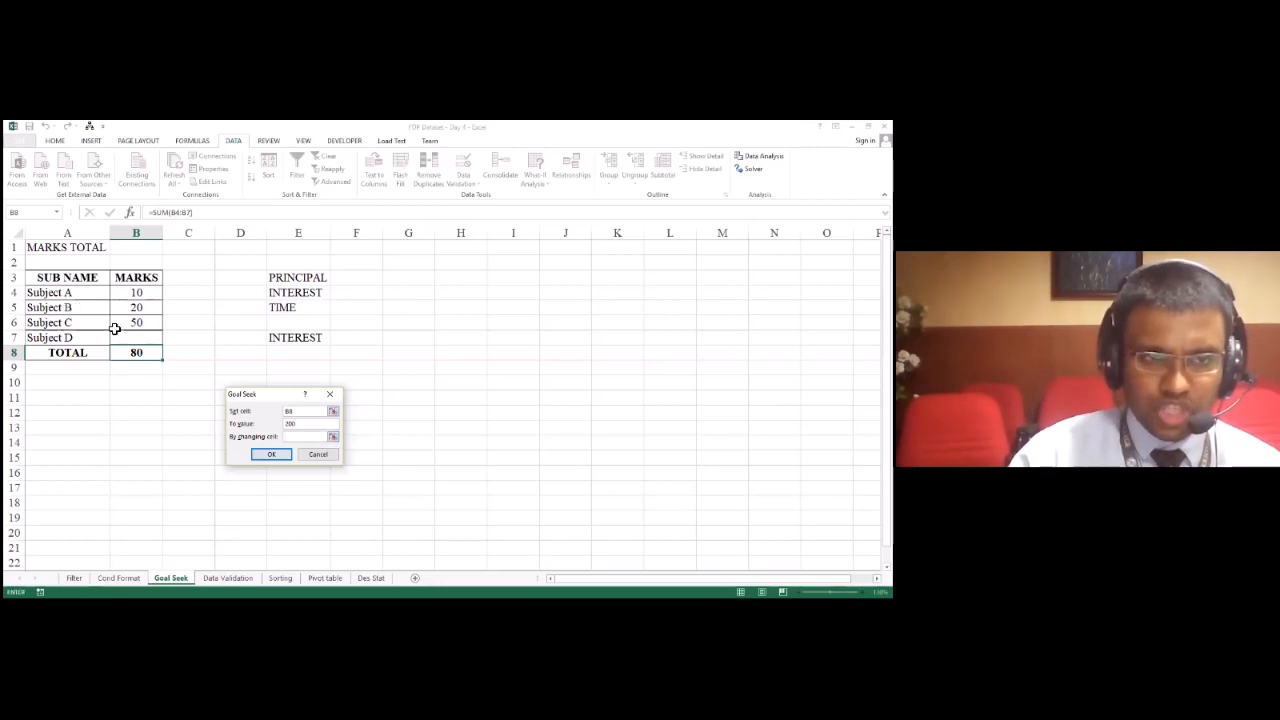
click(143, 341)
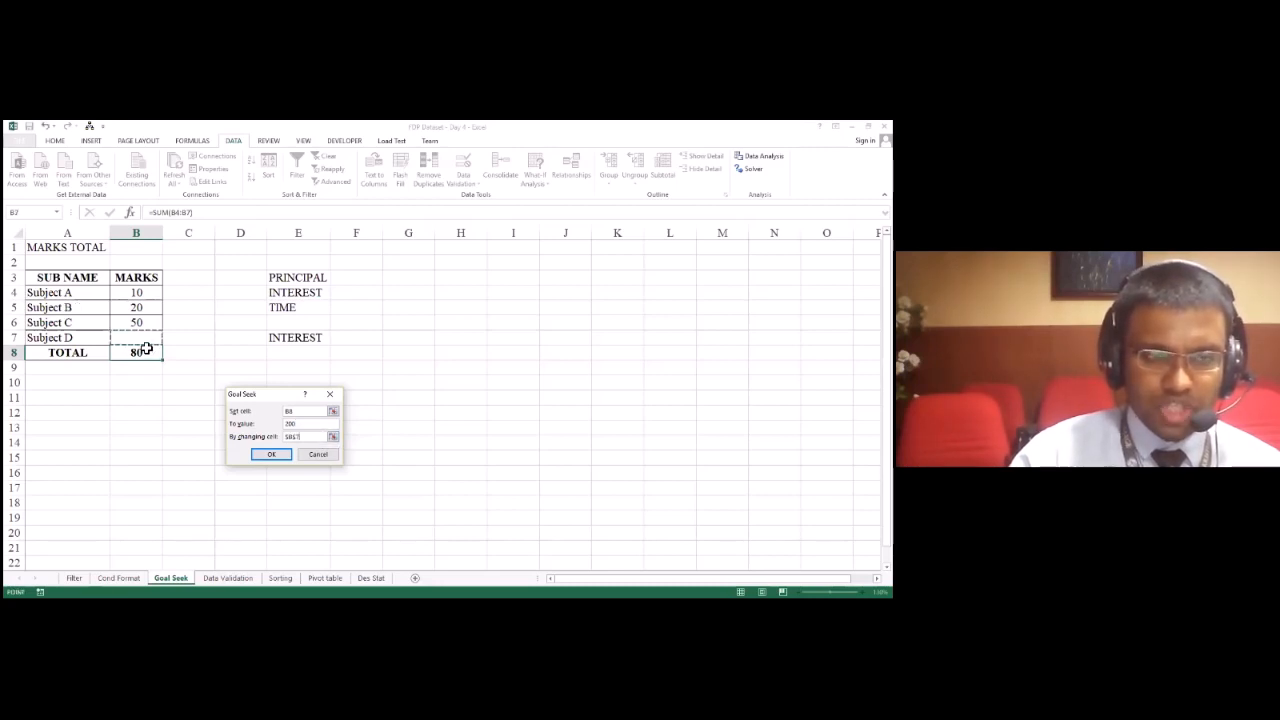
click(272, 455)
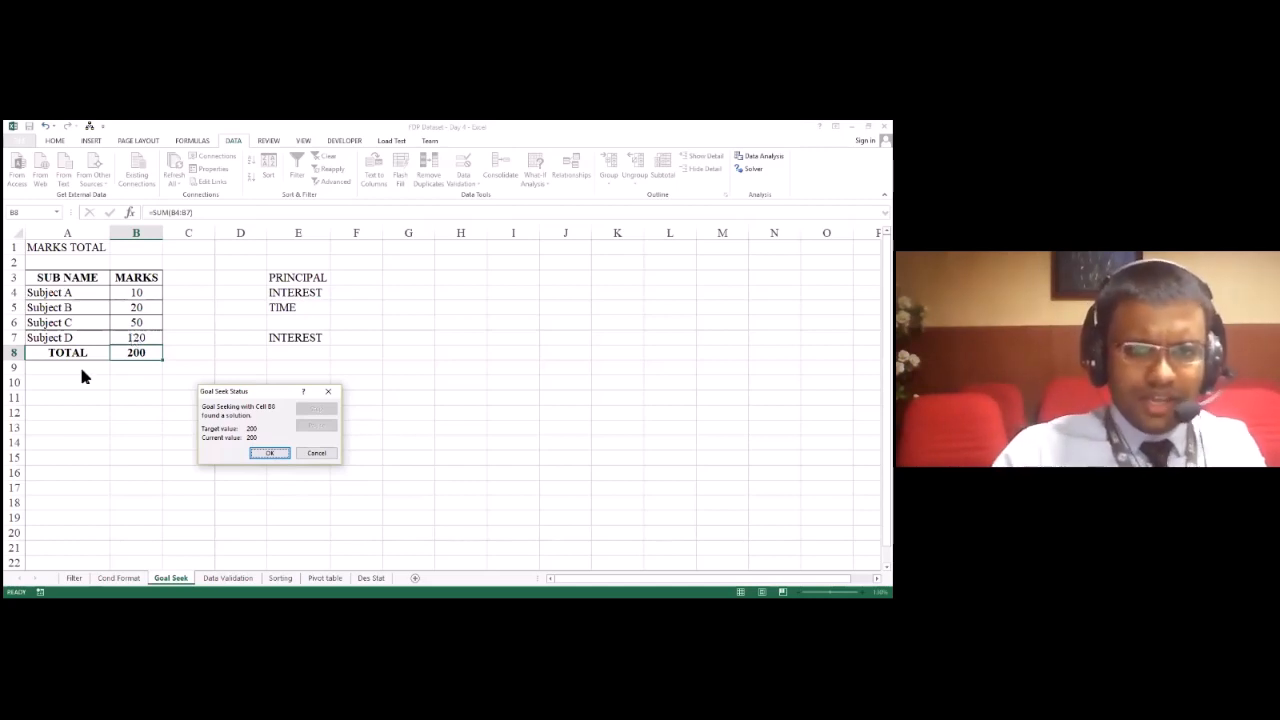
click(327, 391)
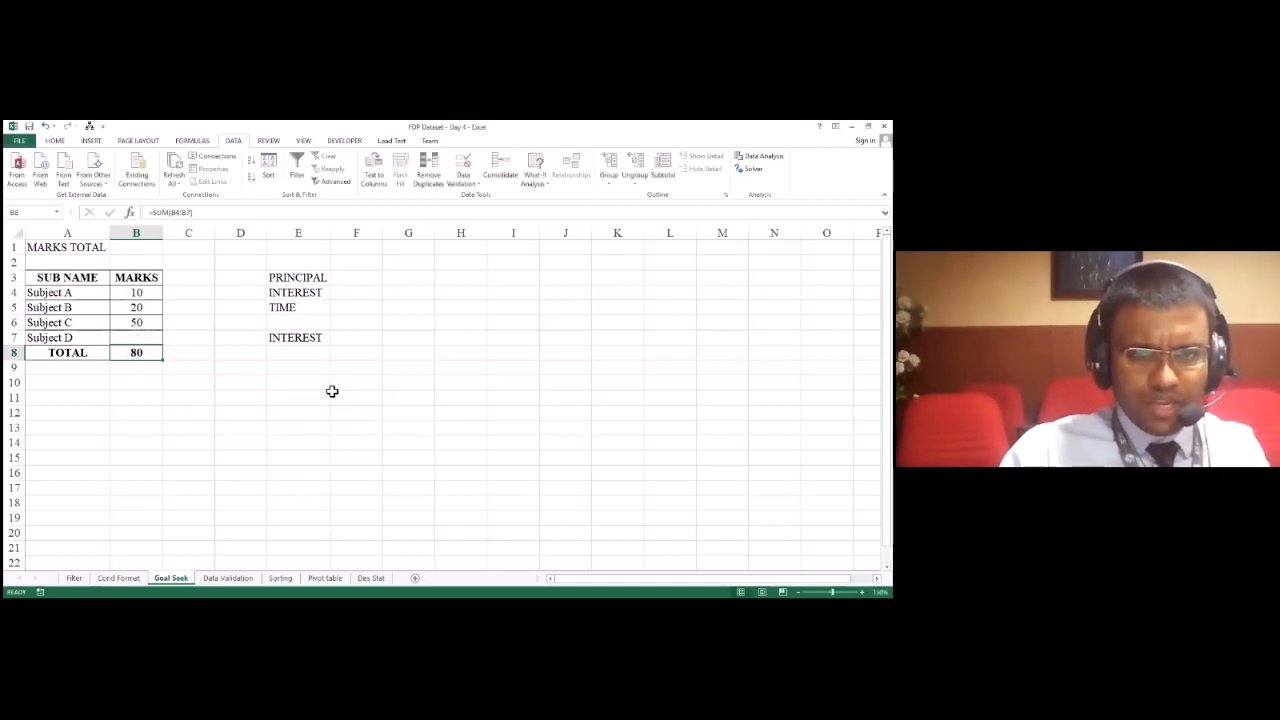
Step: Change the label in E7 to SIMPLE INTEREST and fit column E to its contents
click(375, 277)
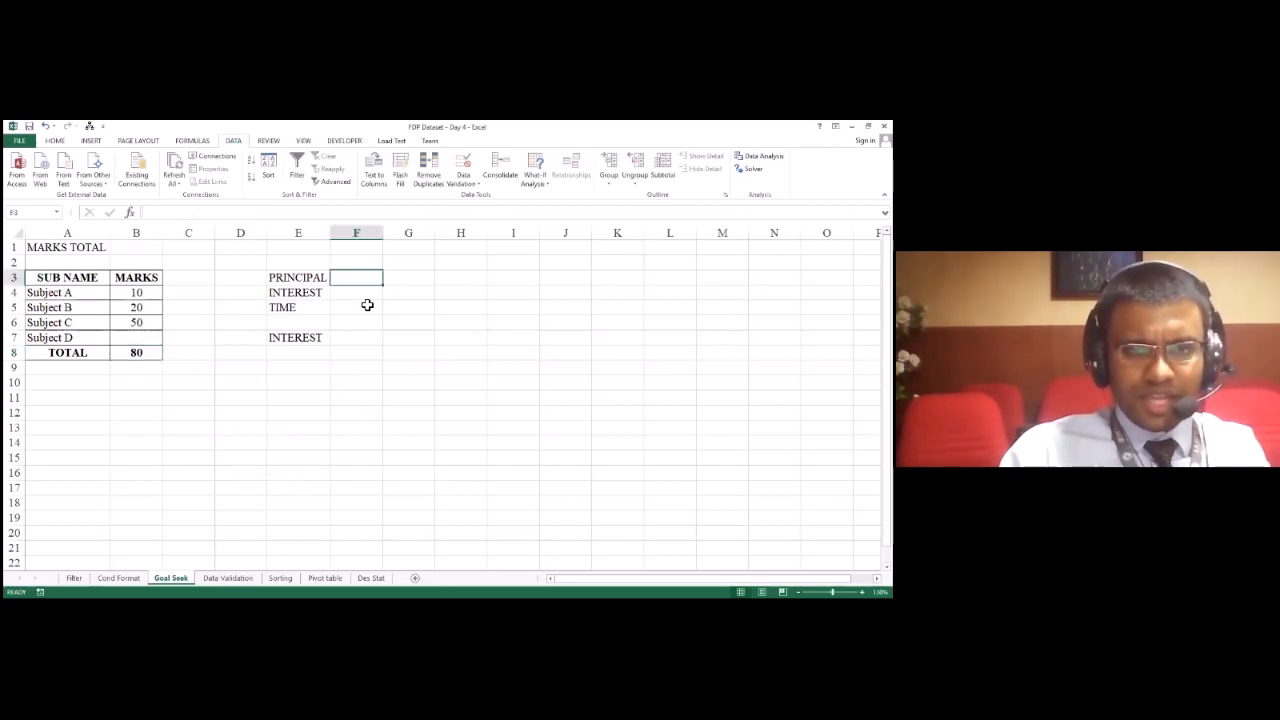
click(320, 337)
click(163, 214)
text(SI)
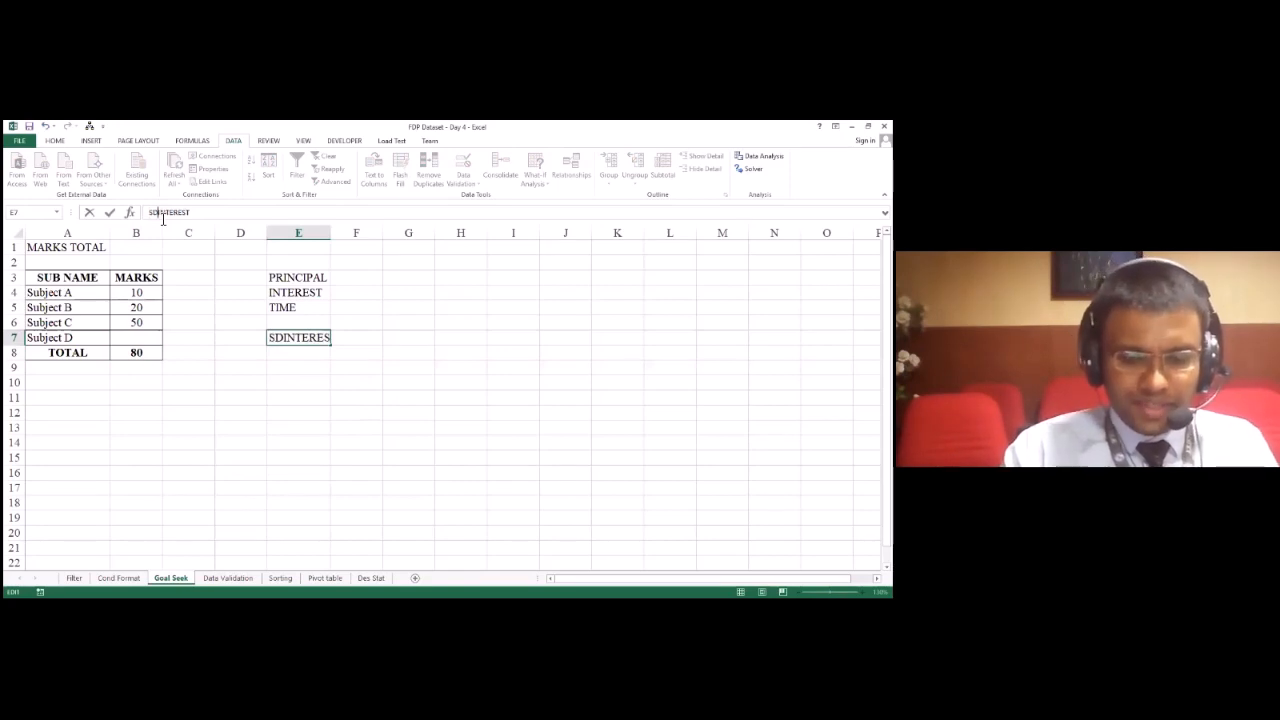
text(MPLE)
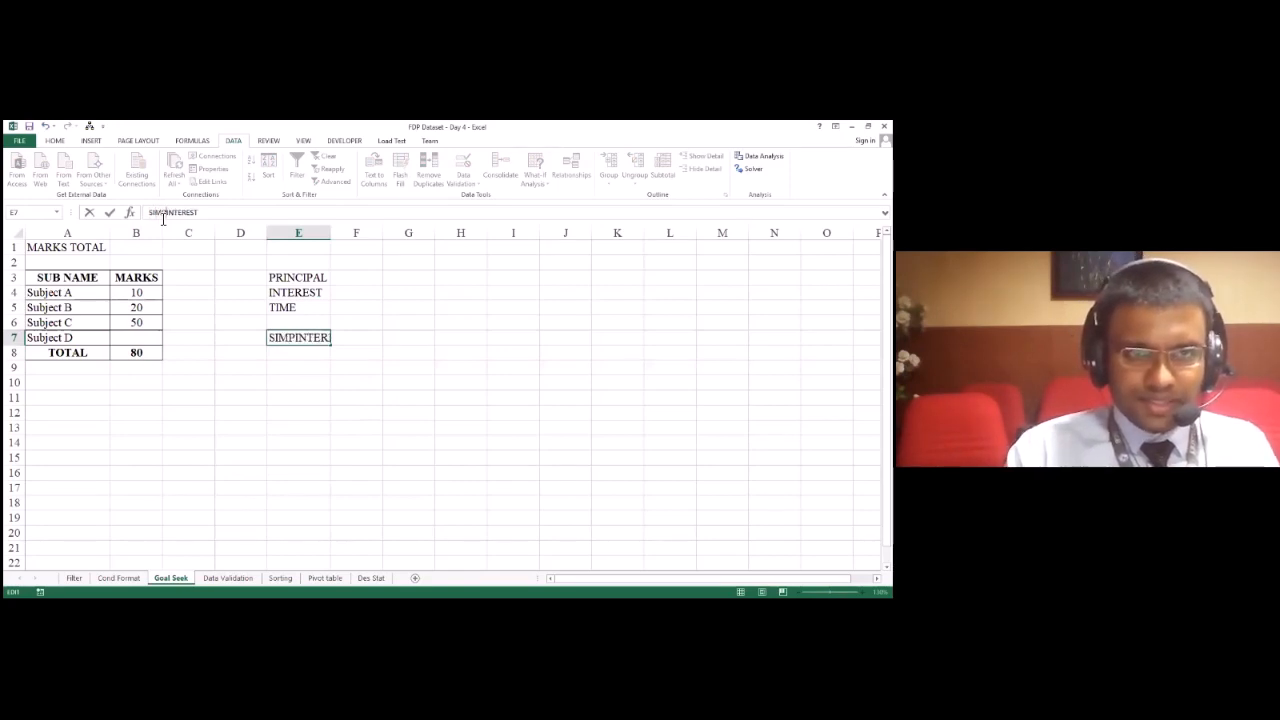
key(BackSpace)
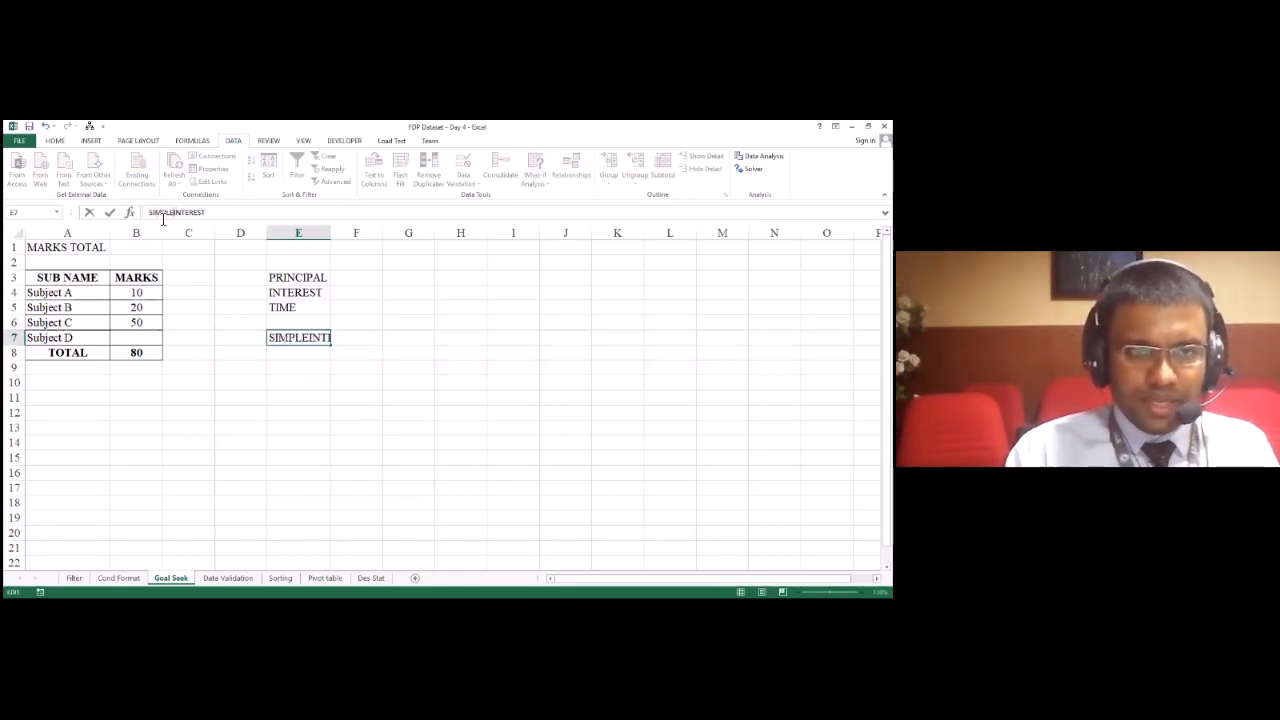
key(Return)
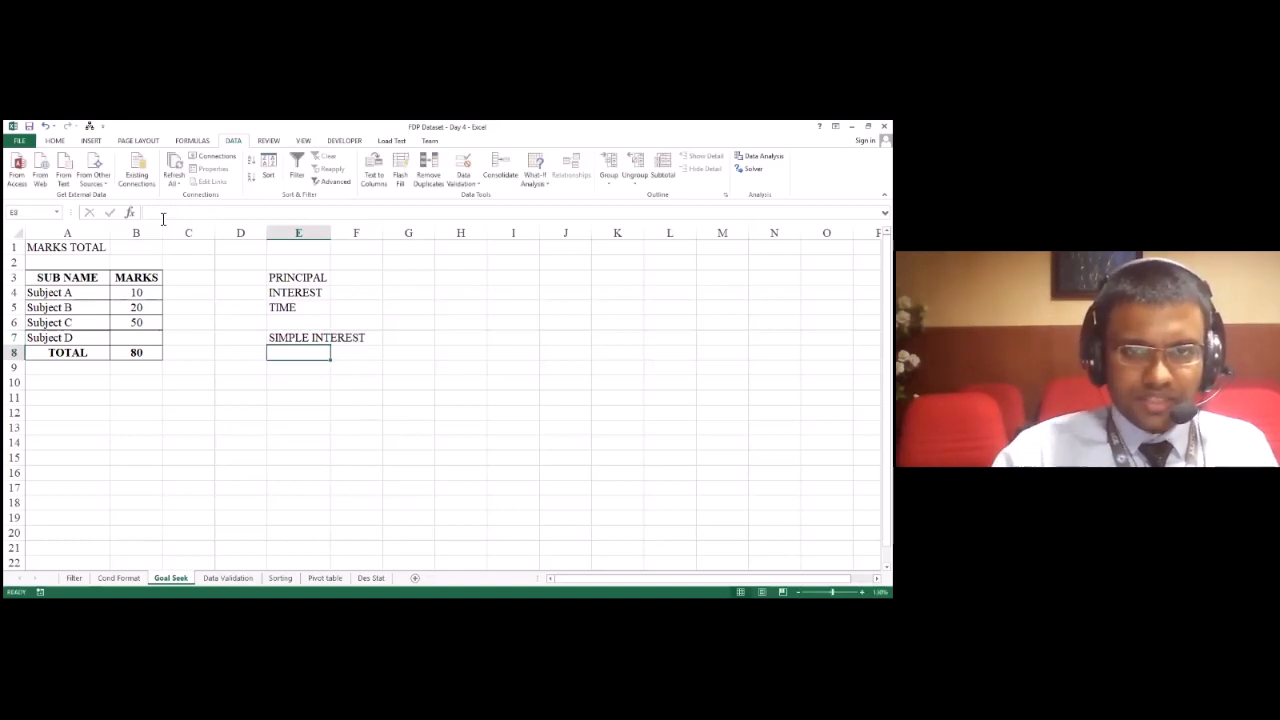
double_click(331, 232)
Step: Enter 10000 as the principal in F3, 8 as the interest in F4 and 1 as the time in F5
click(393, 305)
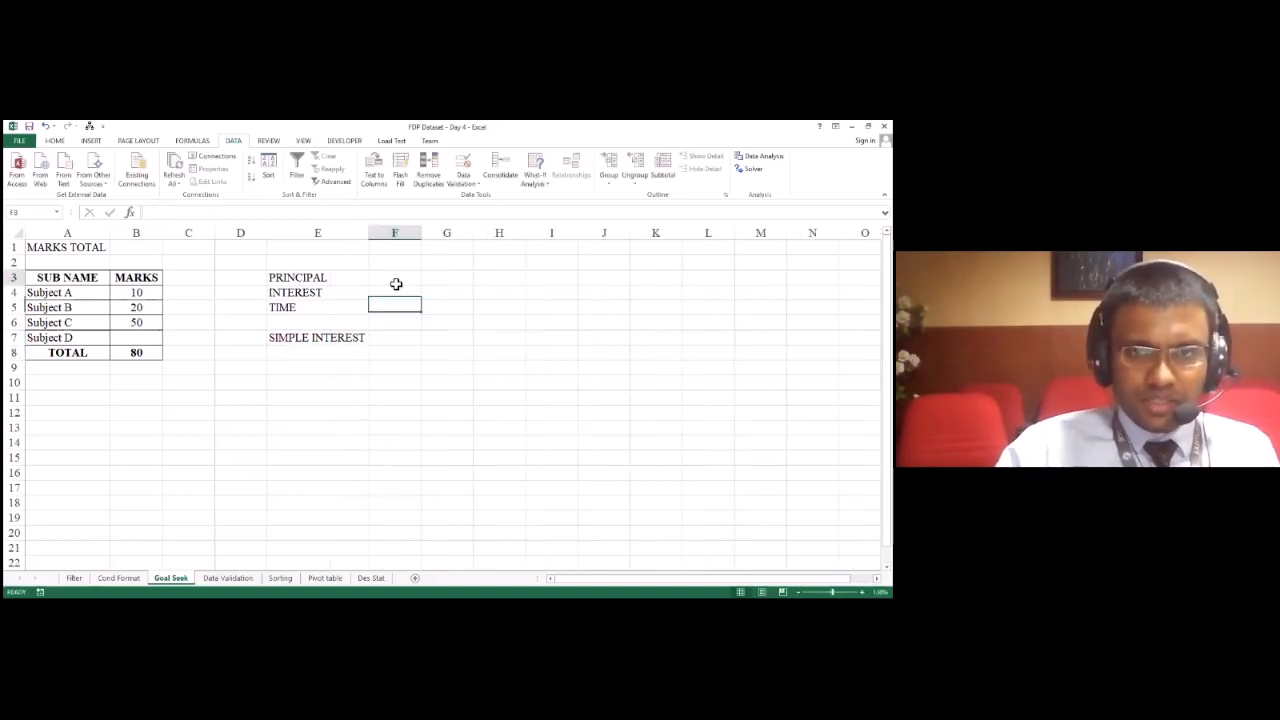
click(396, 280)
text(10000)
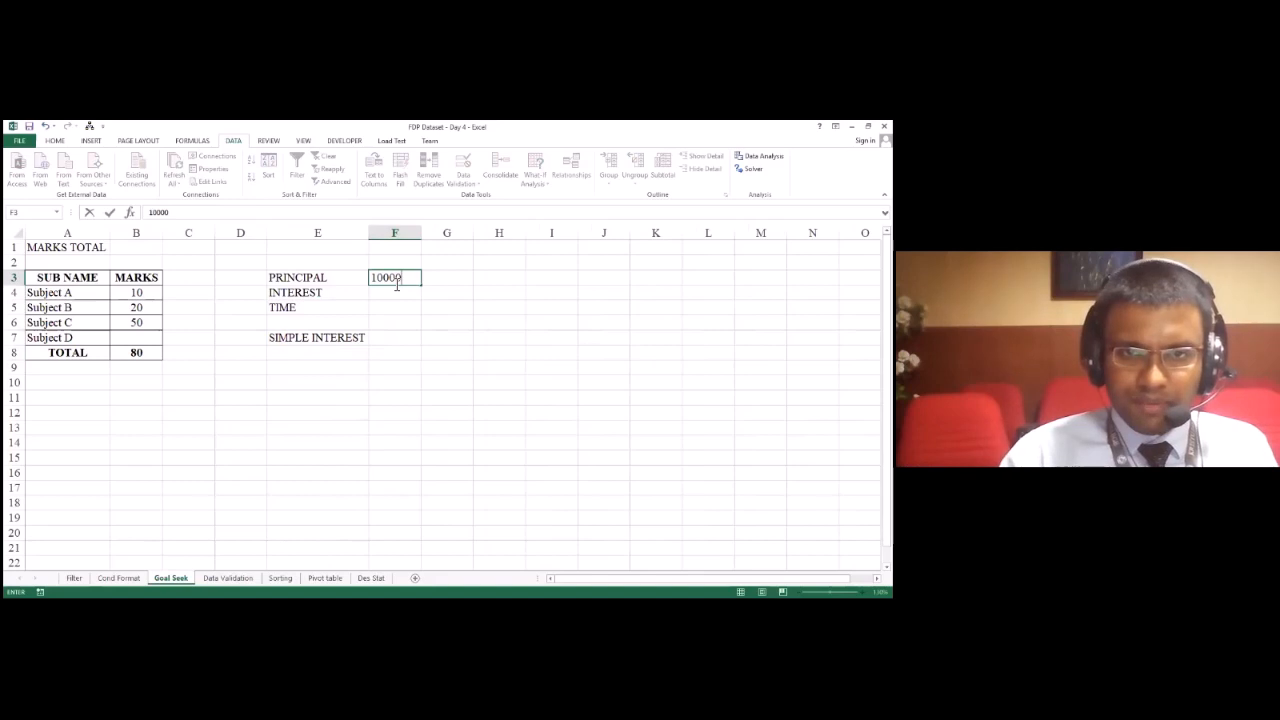
key(Return)
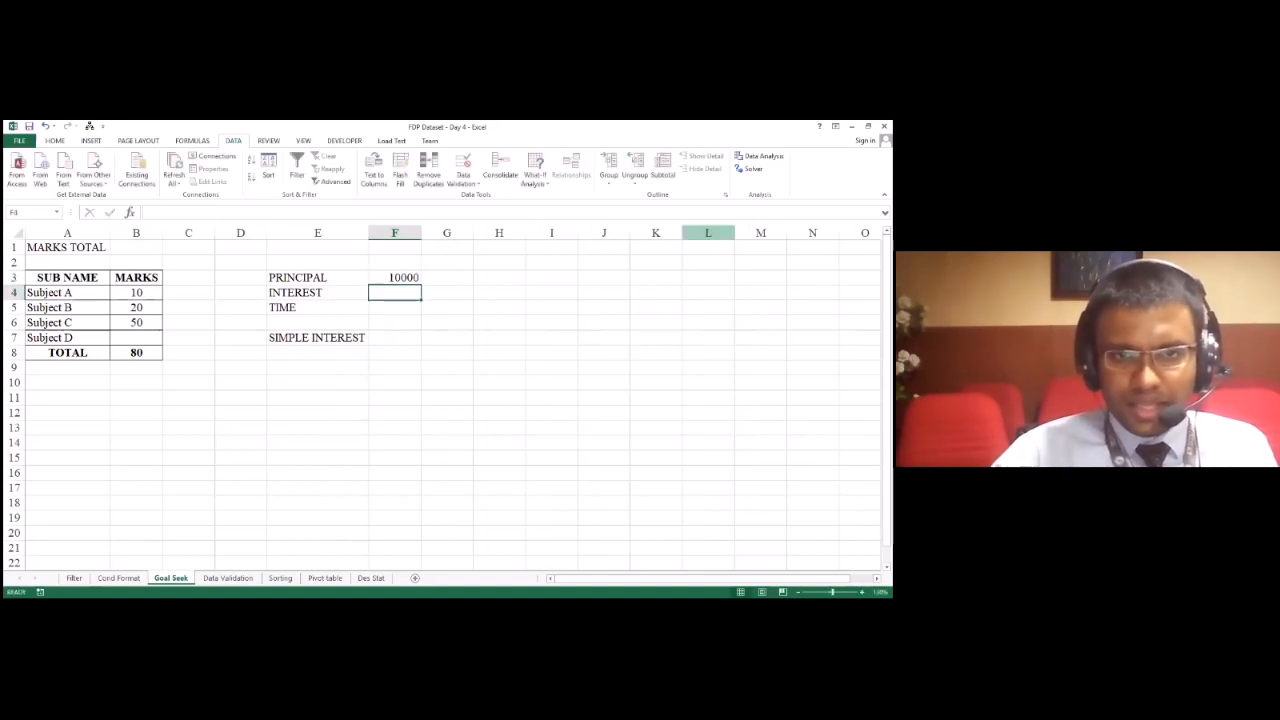
text(8)
key(Return)
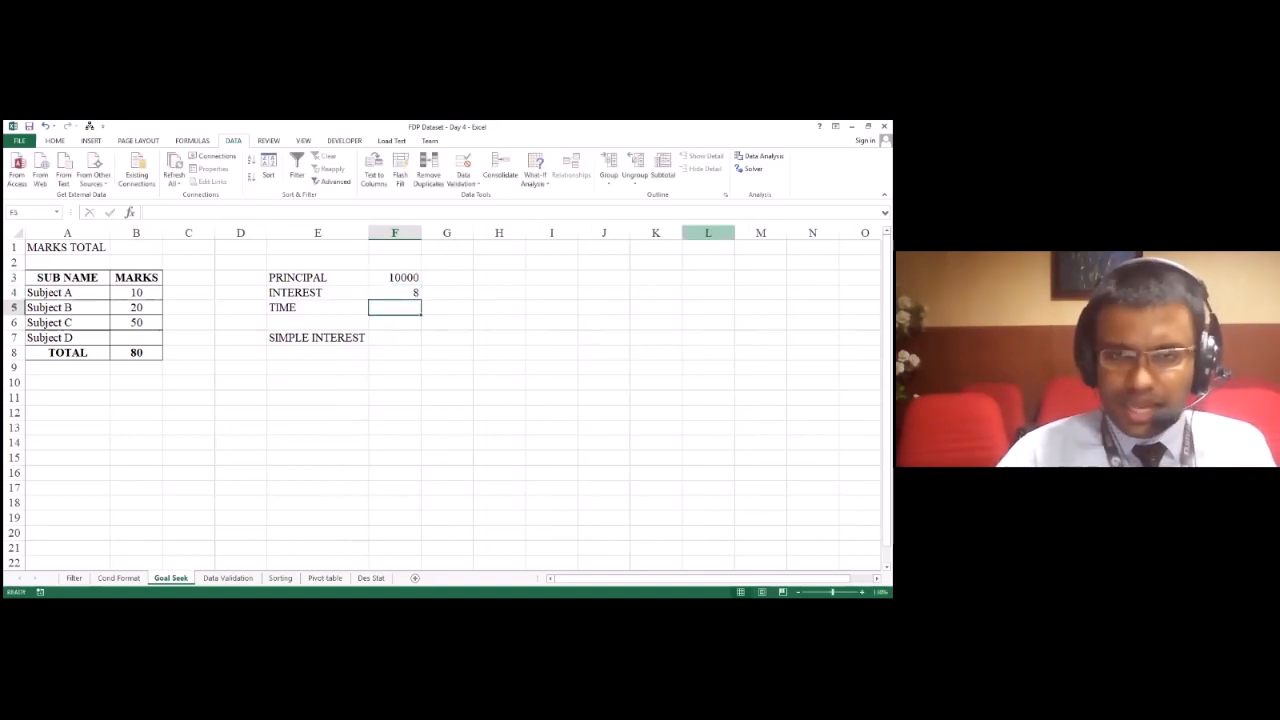
text(1)
key(Return)
key(Return)
Step: Calculate the simple interest in F7 with the formula =(F3*F4*F5)/100
key(Up)
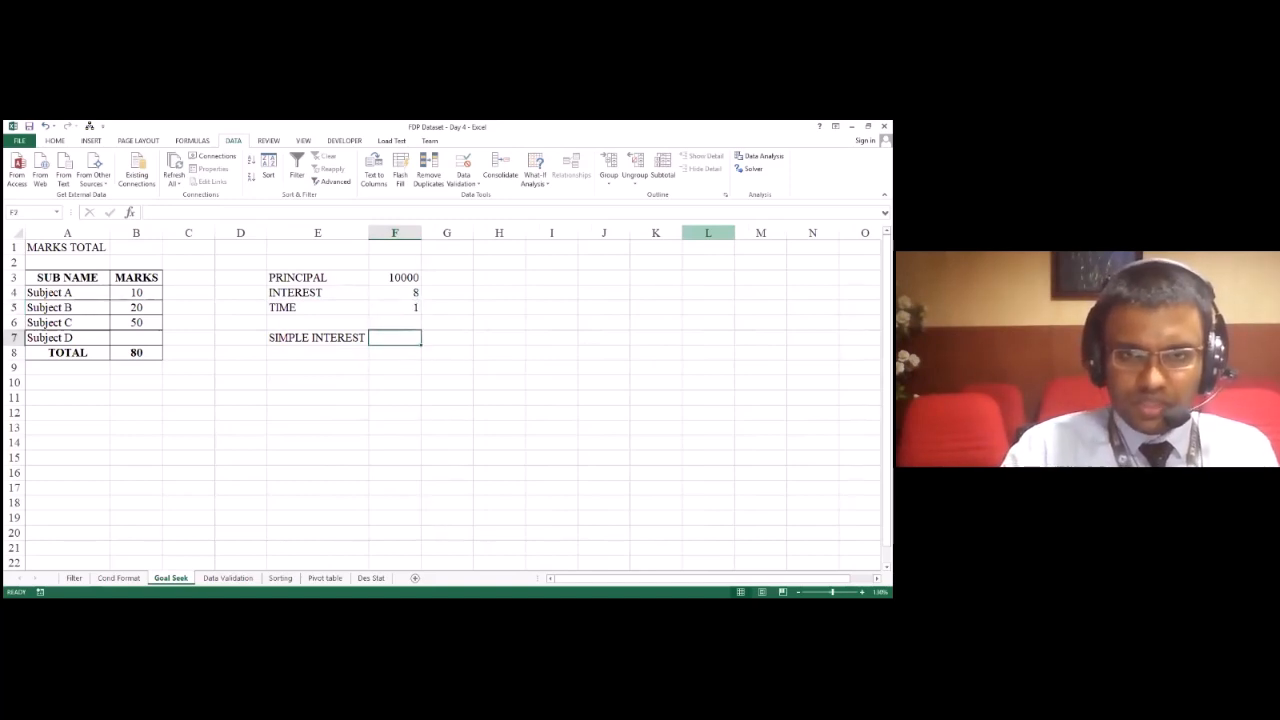
text(=)
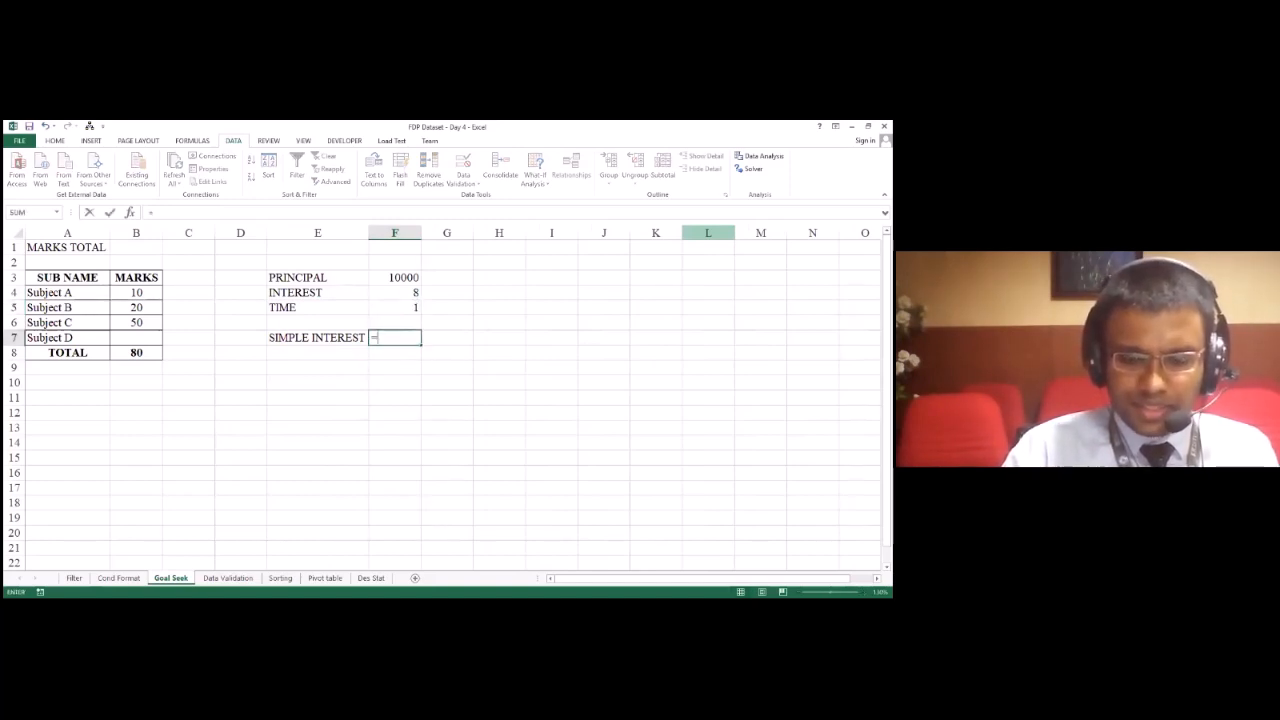
text(()
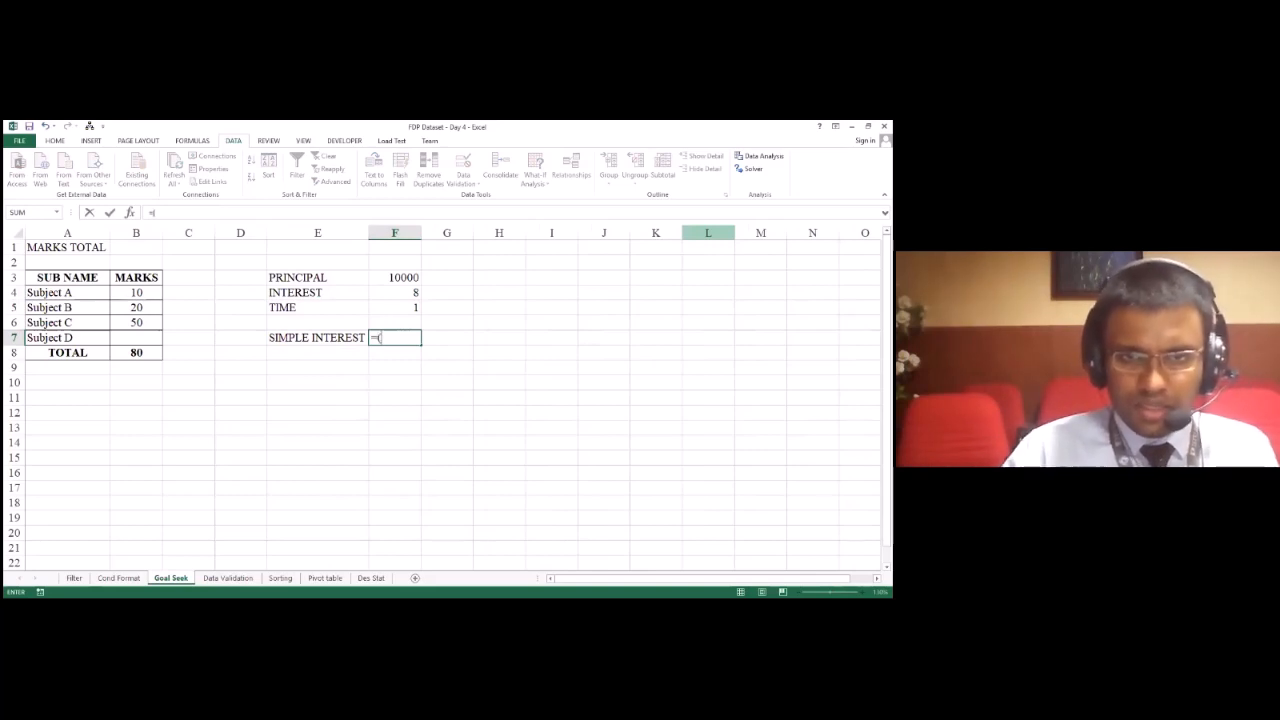
click(417, 277)
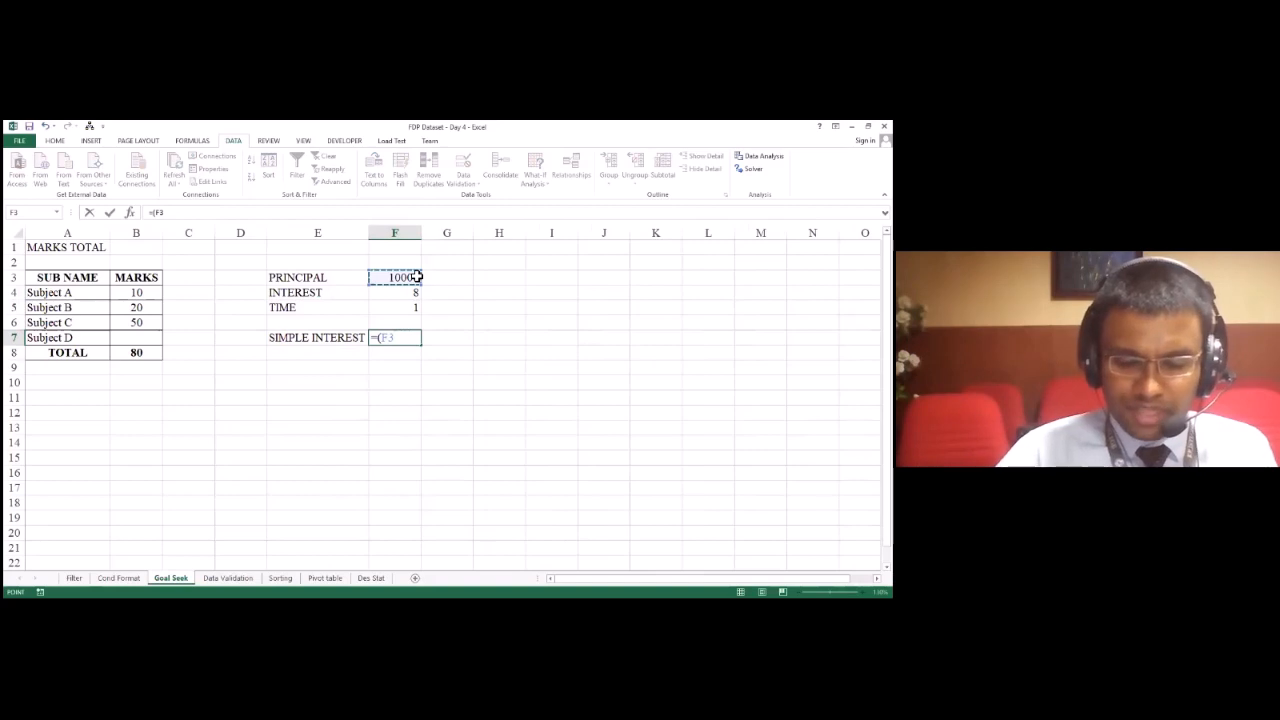
text(*)
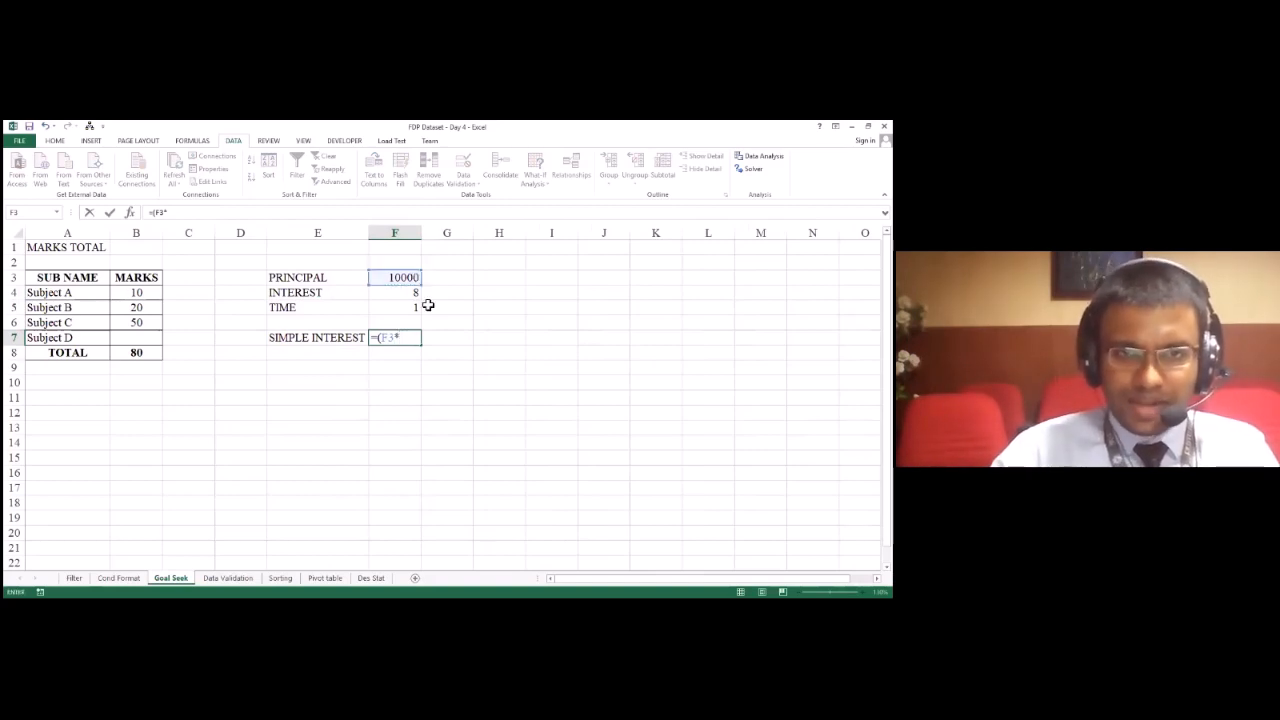
click(411, 295)
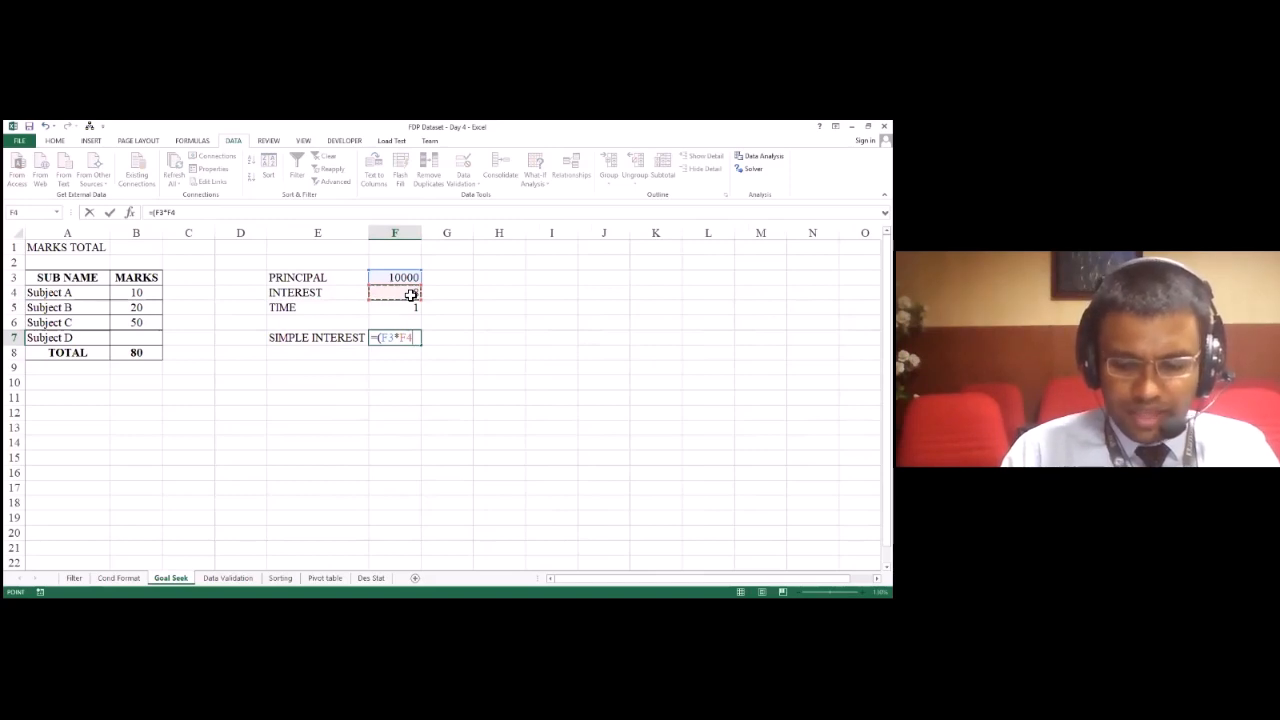
text(*)
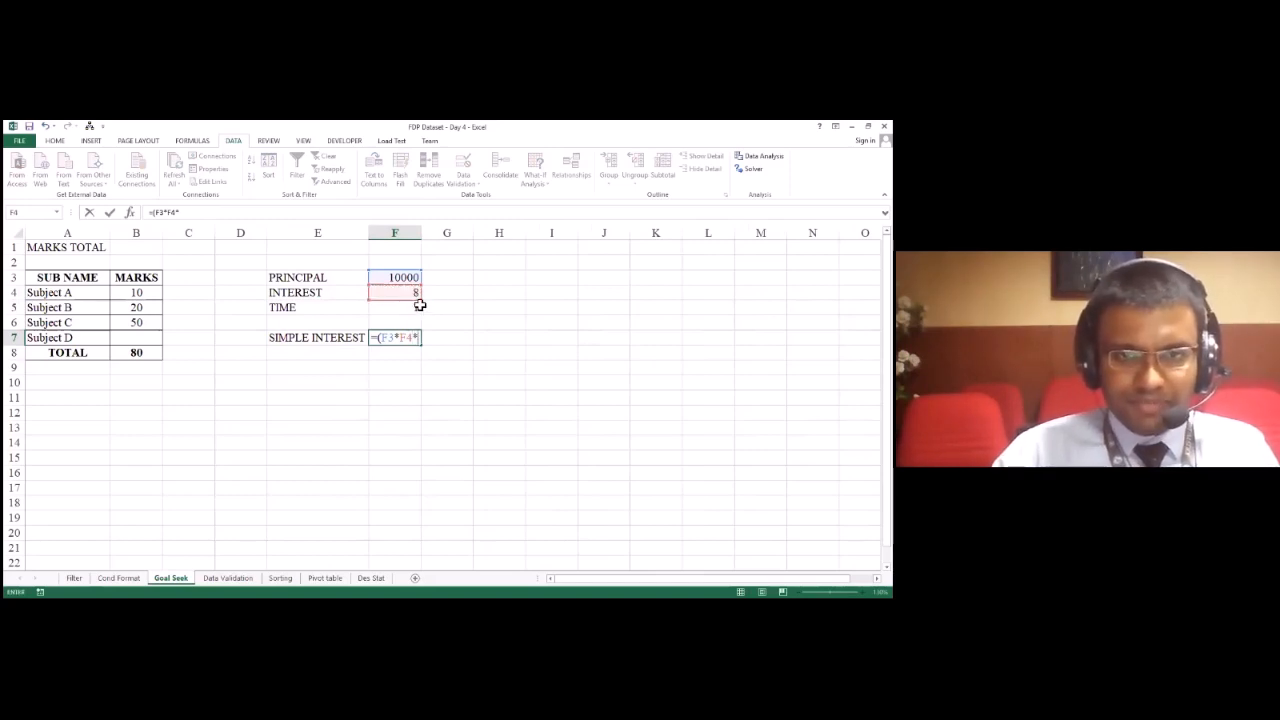
click(418, 307)
text()/)
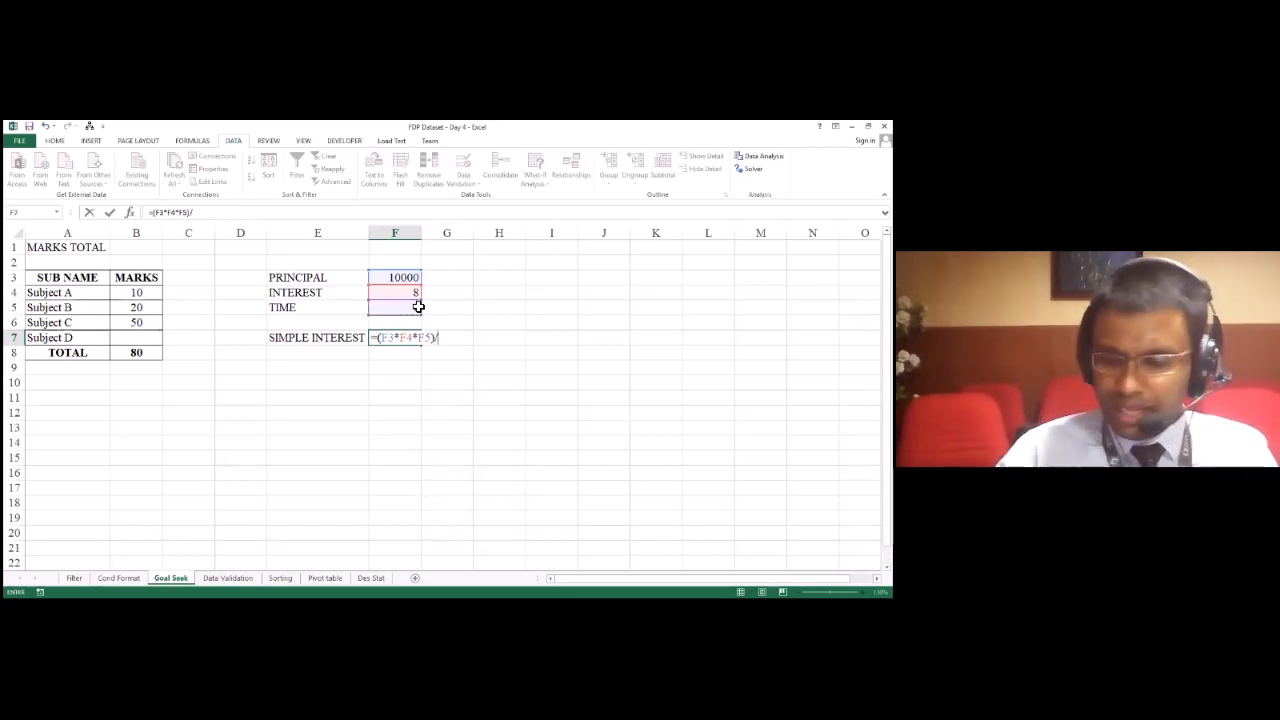
text(100)
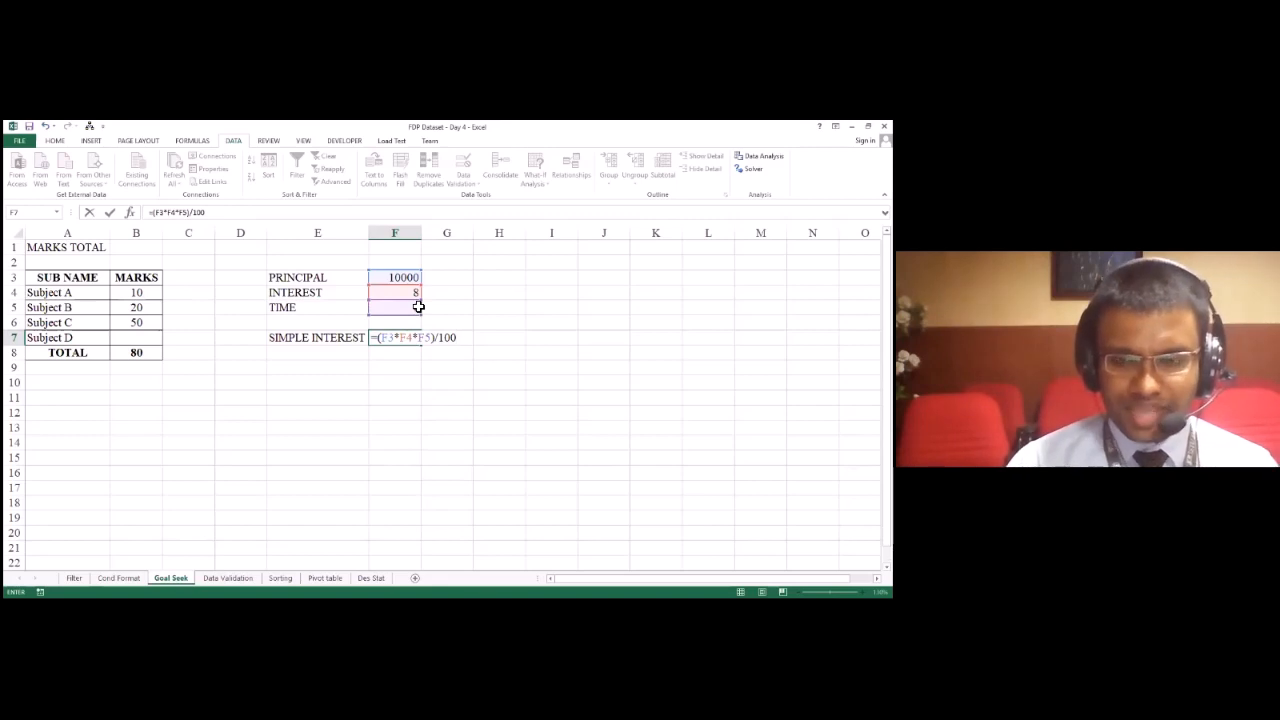
key(Return)
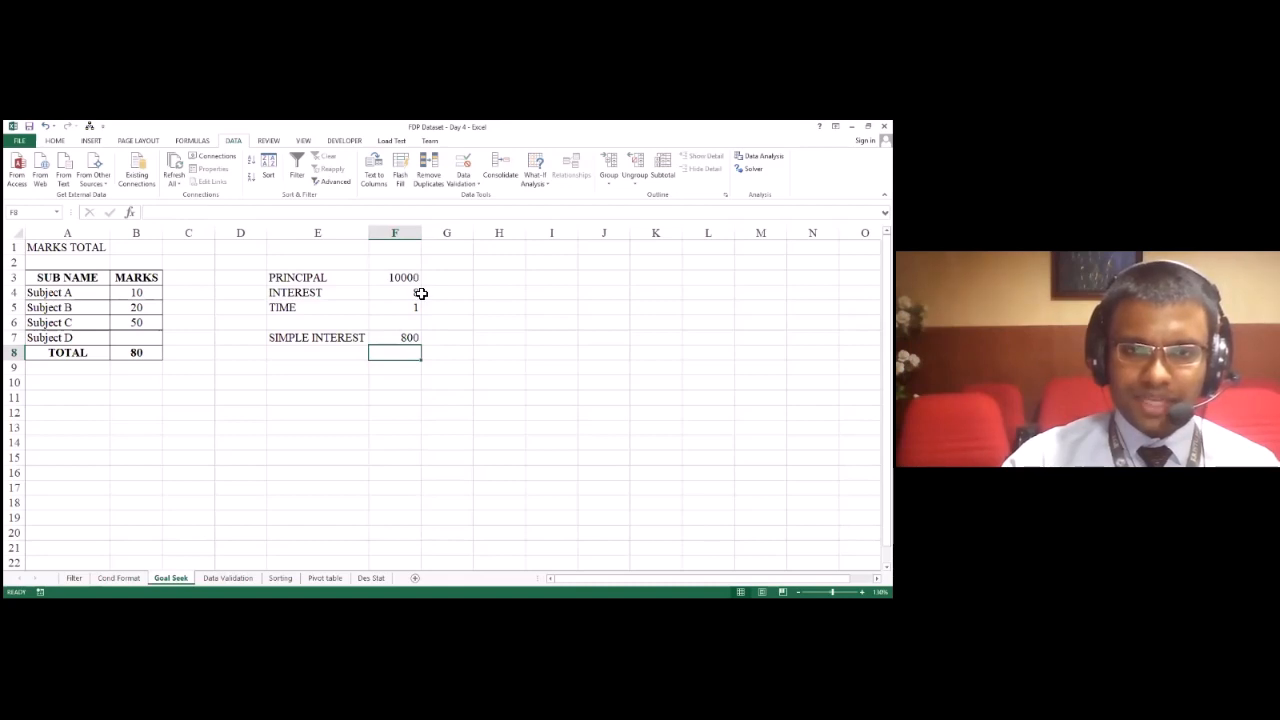
Step: Run Goal Seek on the simple interest in F7 with a target of 5000 by changing the principal in F3, and discard the solution
click(408, 340)
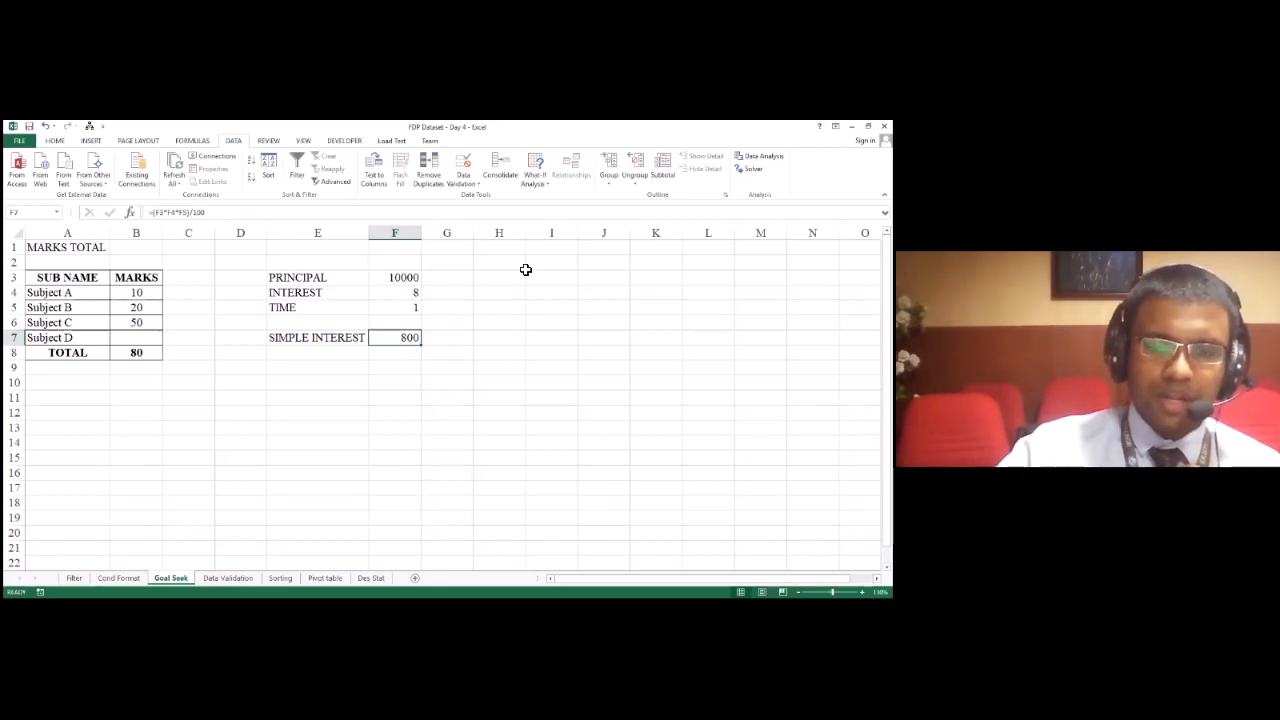
click(547, 188)
click(553, 210)
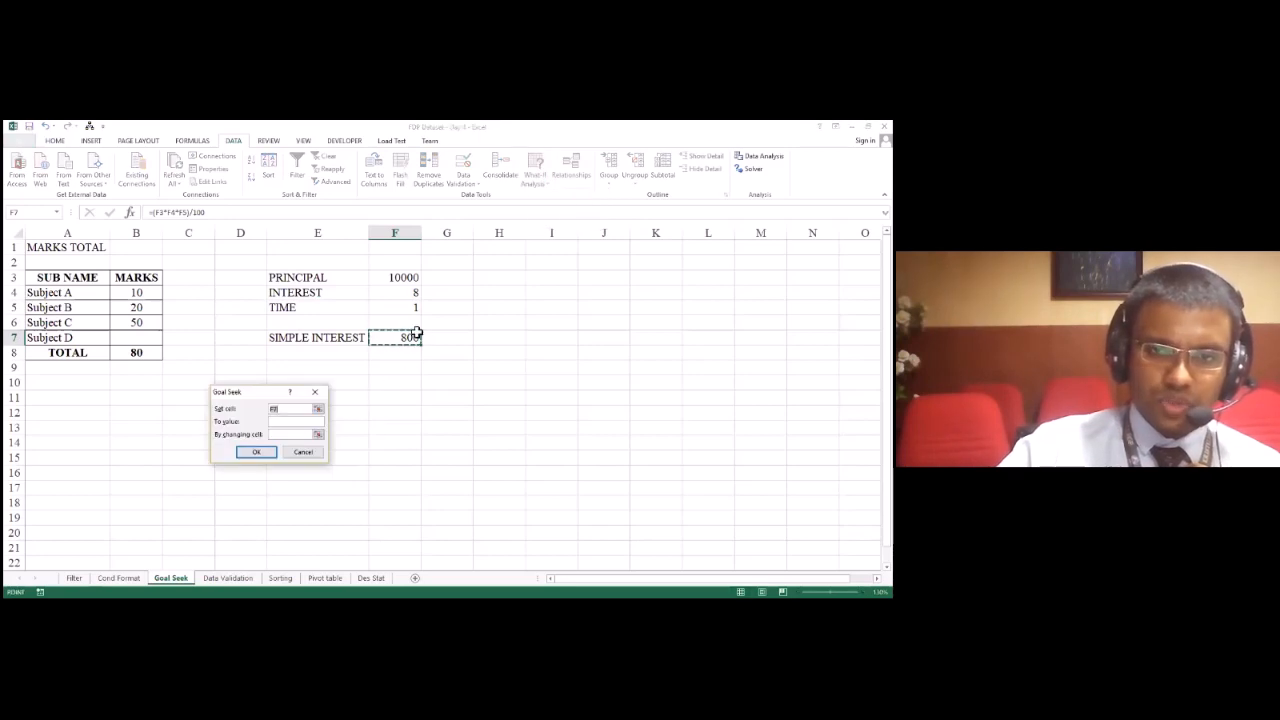
click(291, 423)
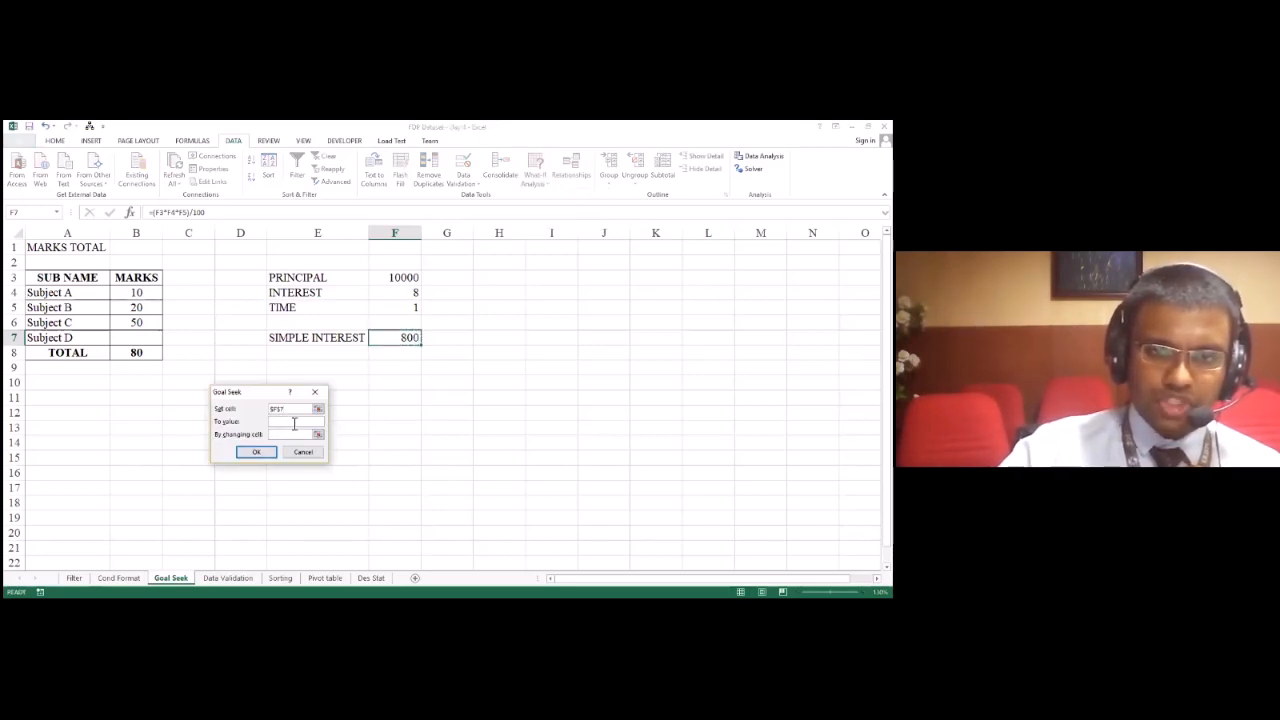
text(5000)
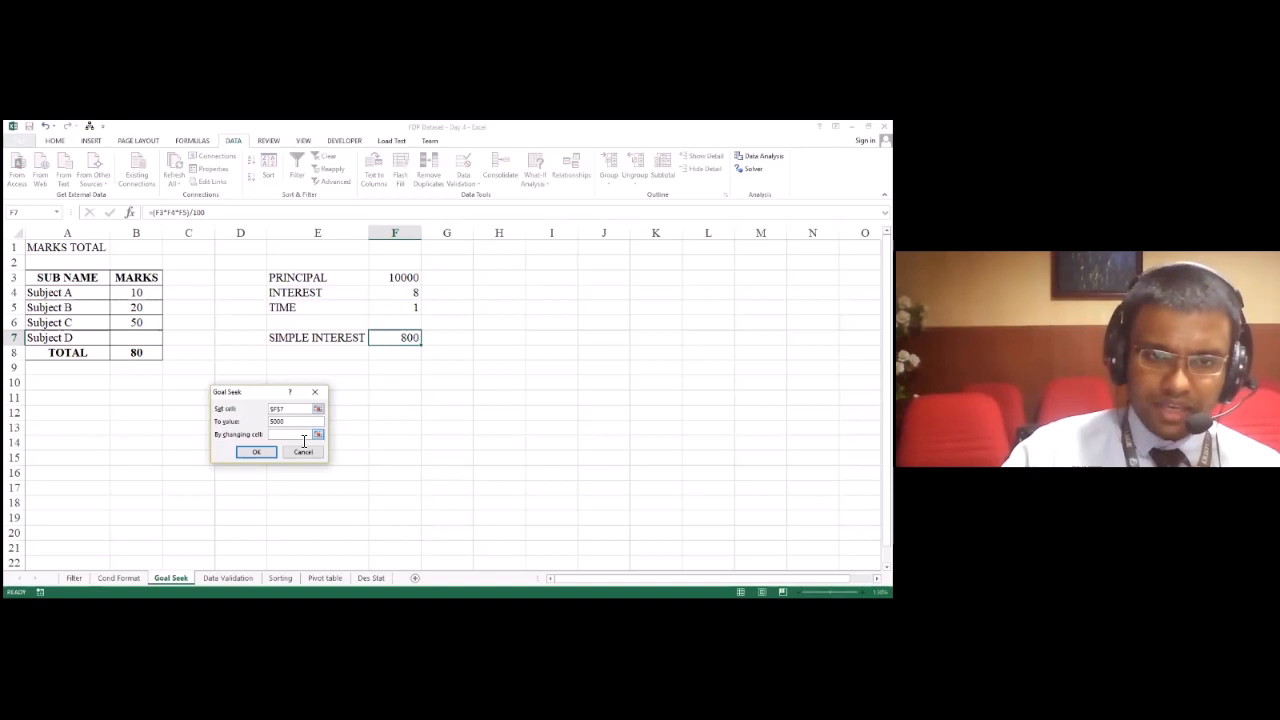
click(396, 278)
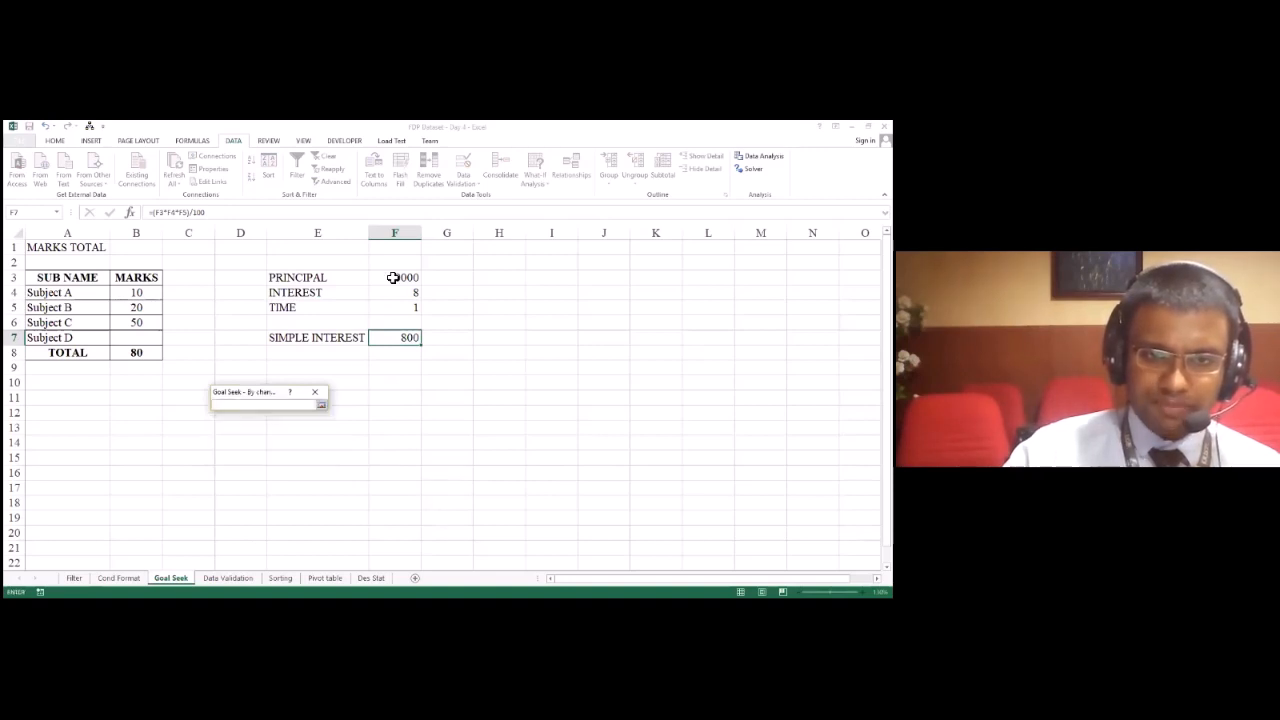
click(322, 405)
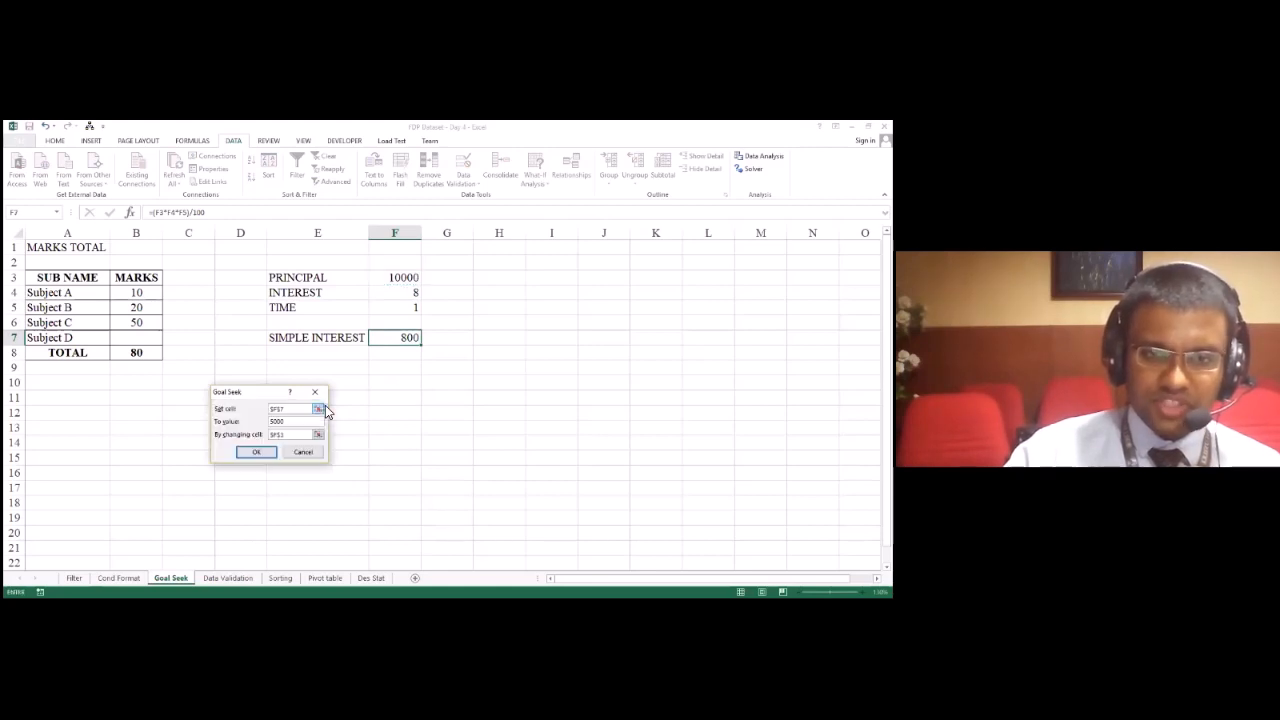
click(259, 455)
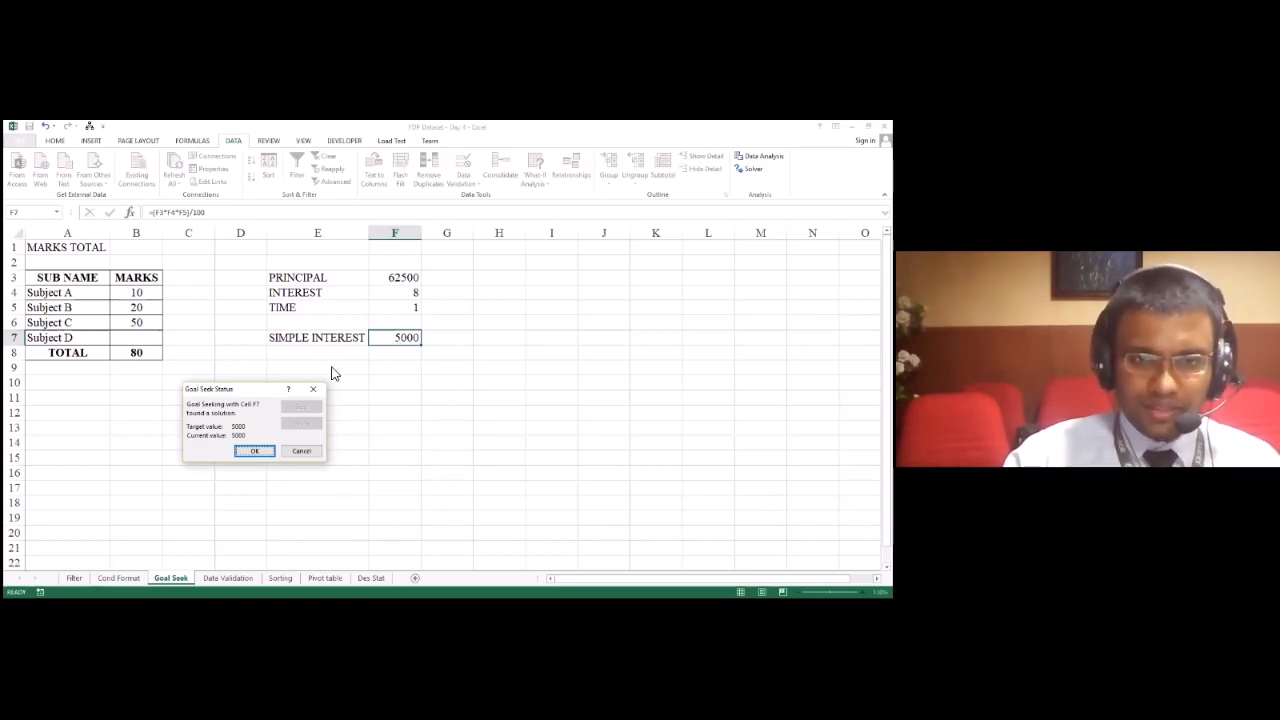
click(315, 398)
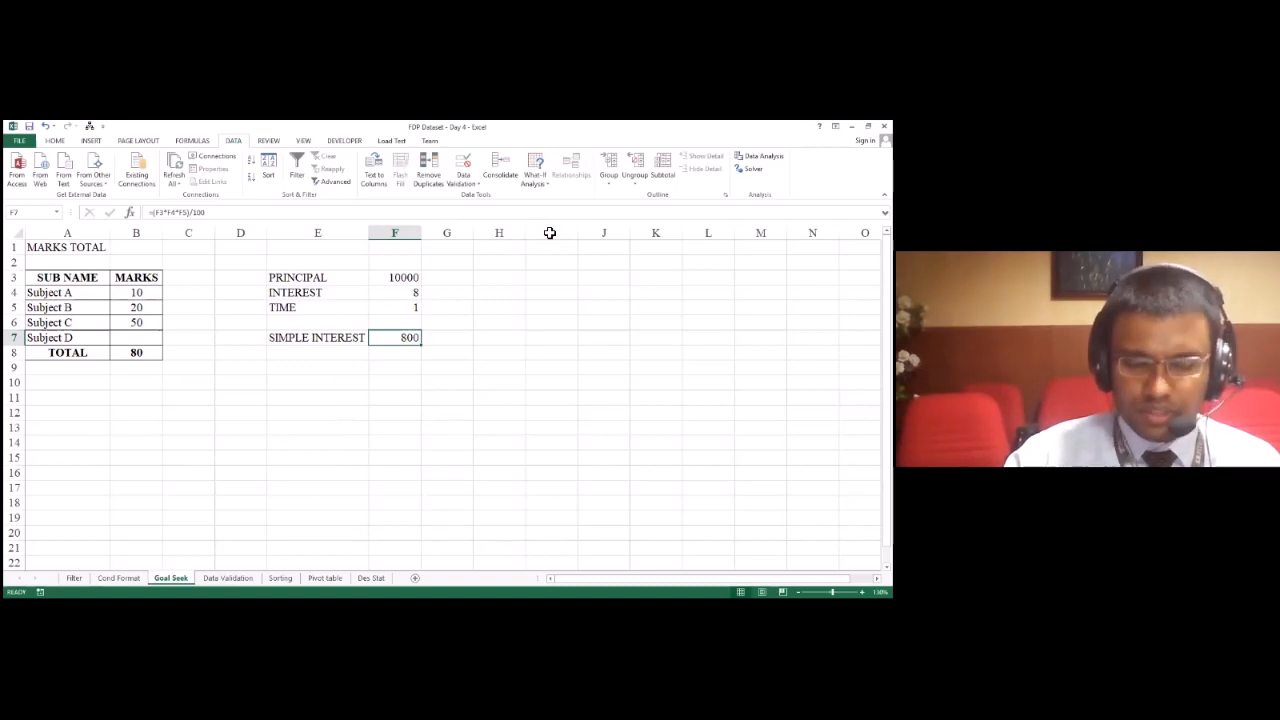
Step: Examine the Office product information on the account page and return to the Goal Seek worksheet
key(alt+Tab)
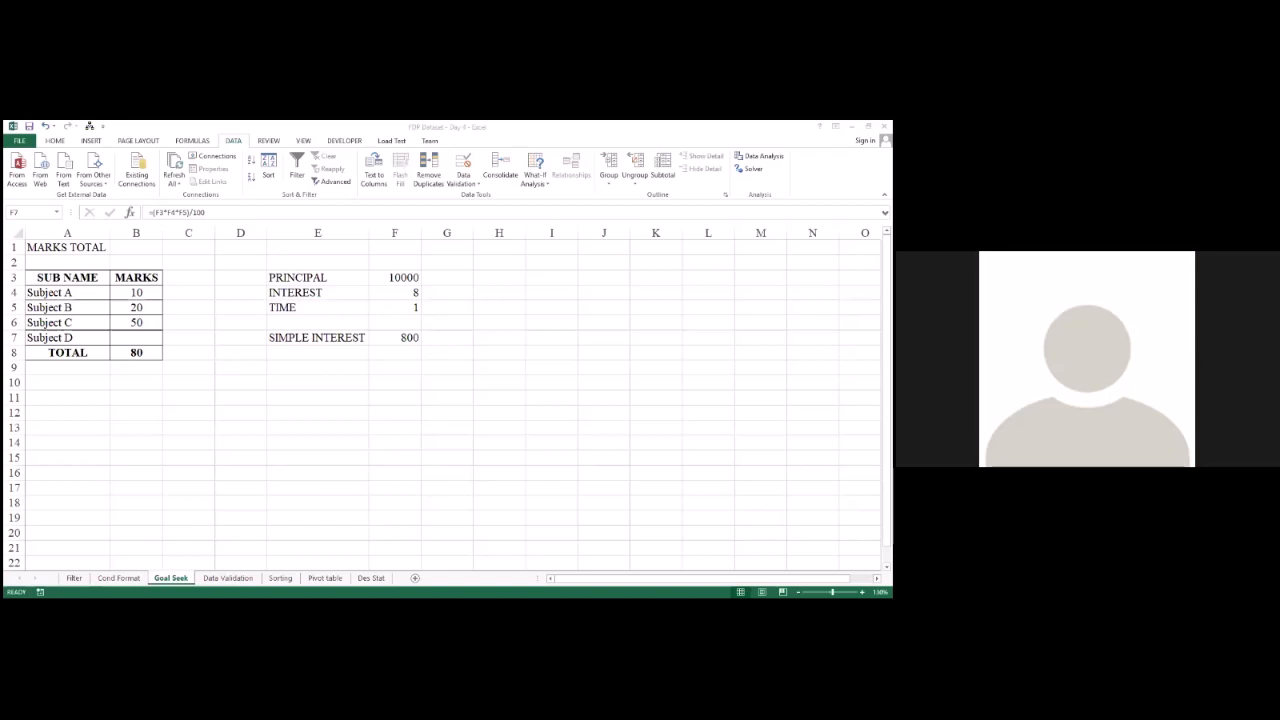
click(19, 141)
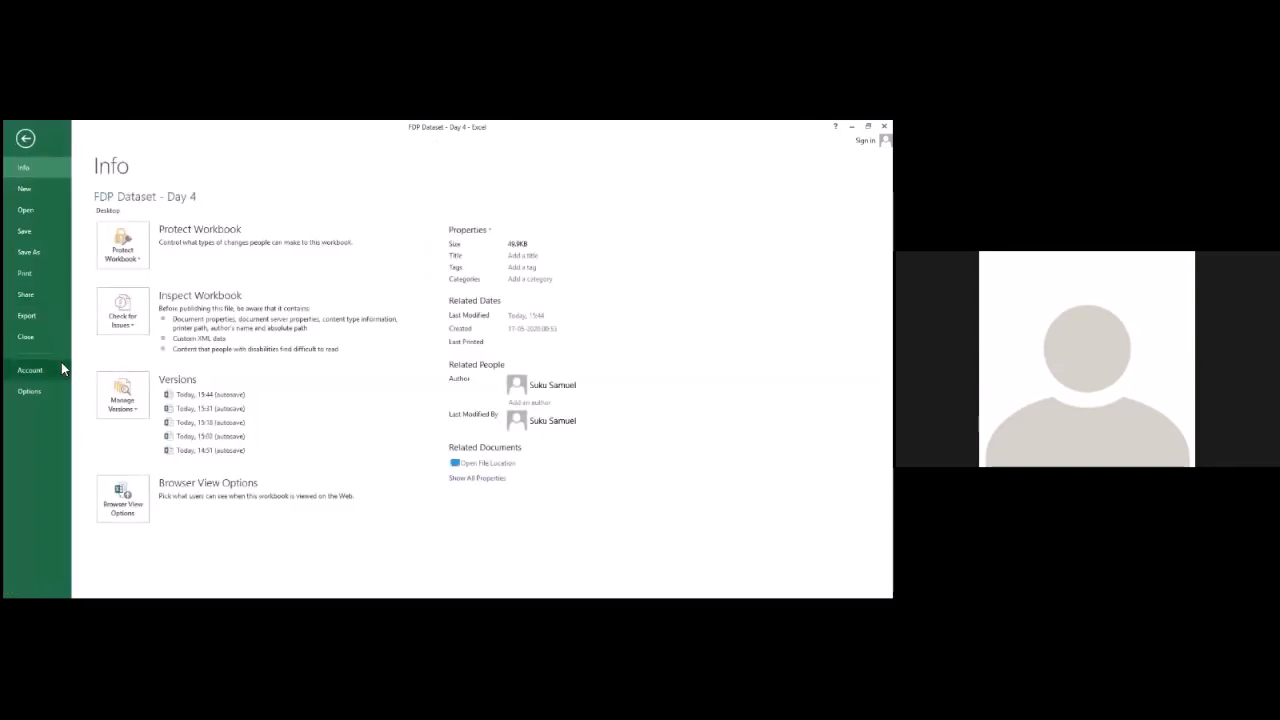
click(30, 370)
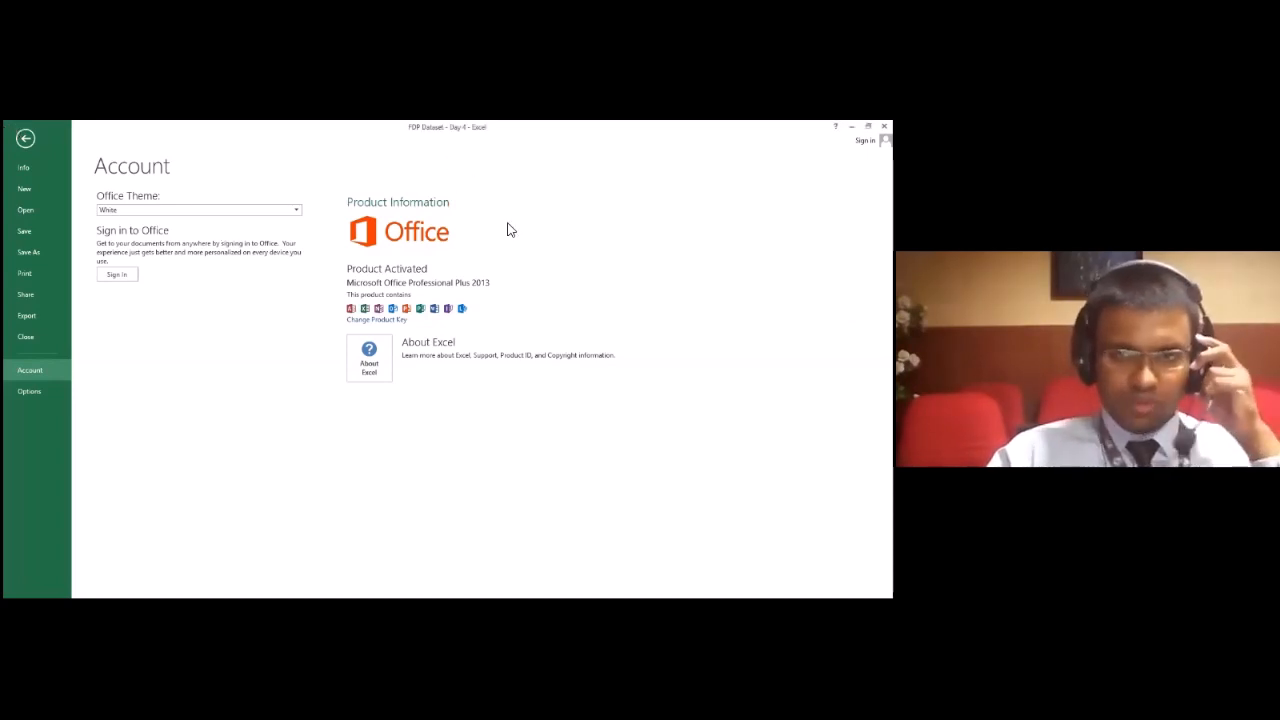
click(26, 140)
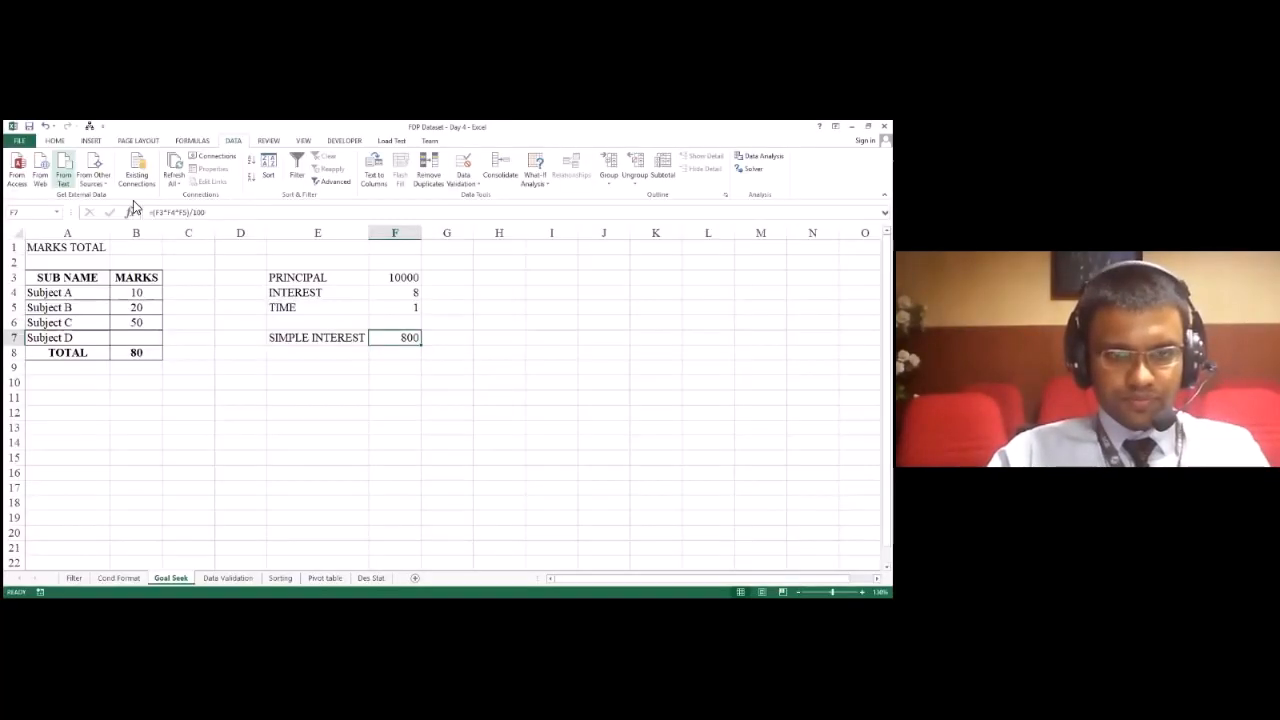
click(474, 400)
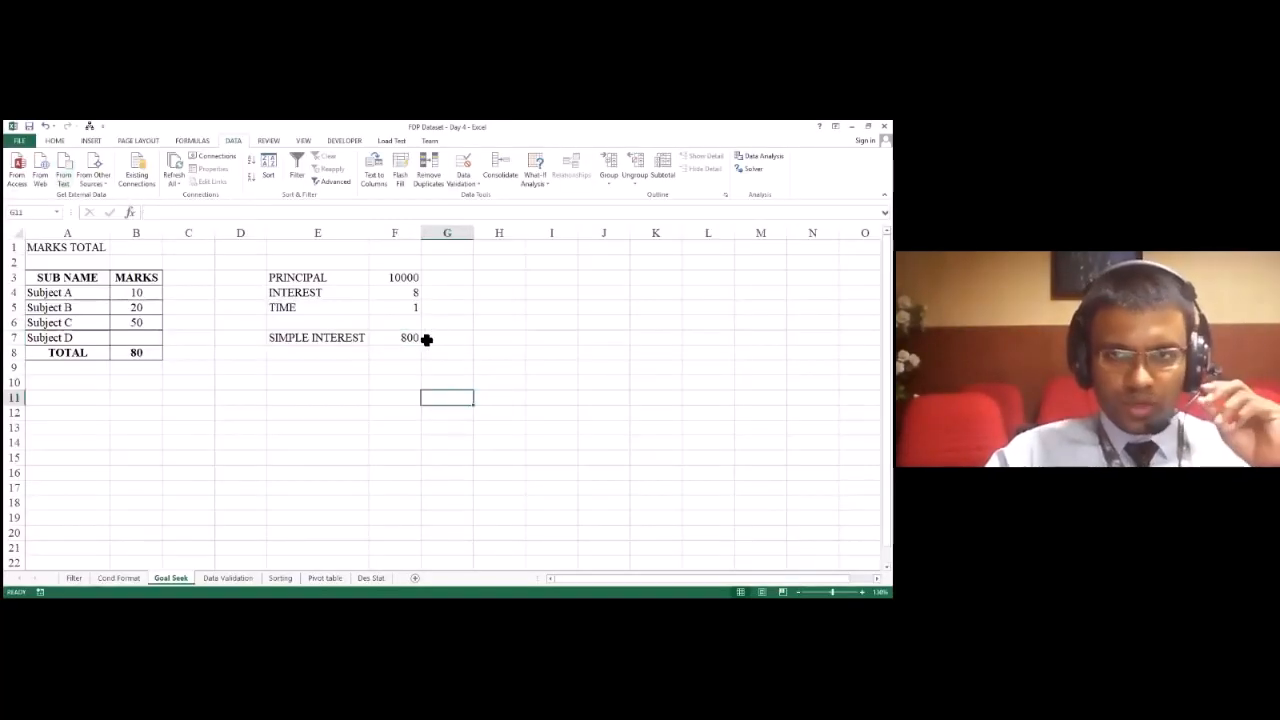
Step: Start Goal Seek again with the simple interest in F7 as the set cell, clearing the stray characters from the reference
click(405, 340)
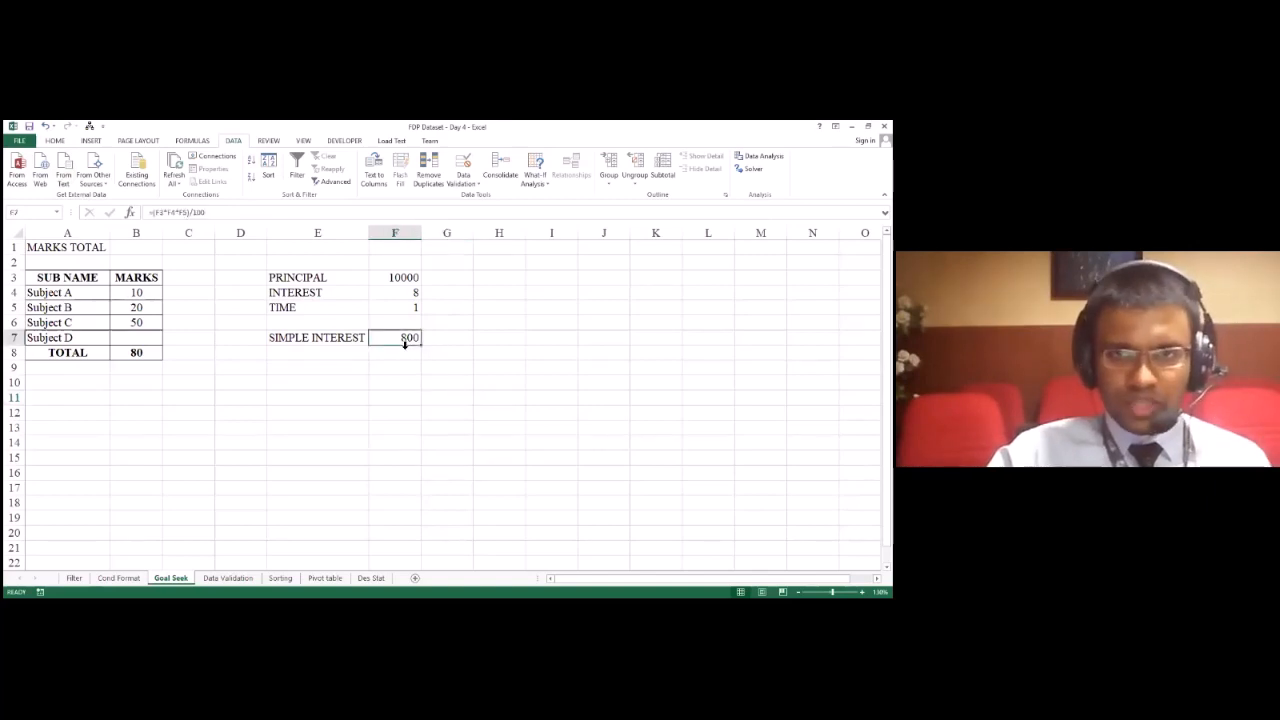
click(548, 213)
click(419, 339)
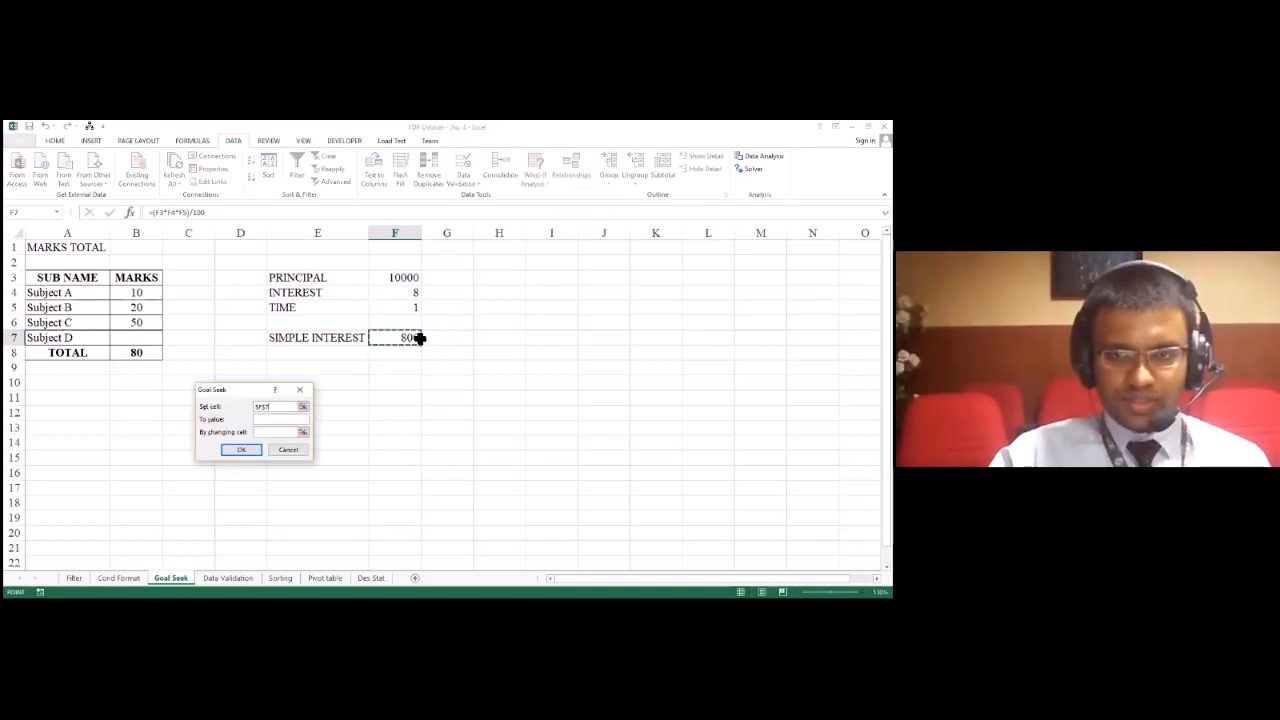
text(6)
click(413, 339)
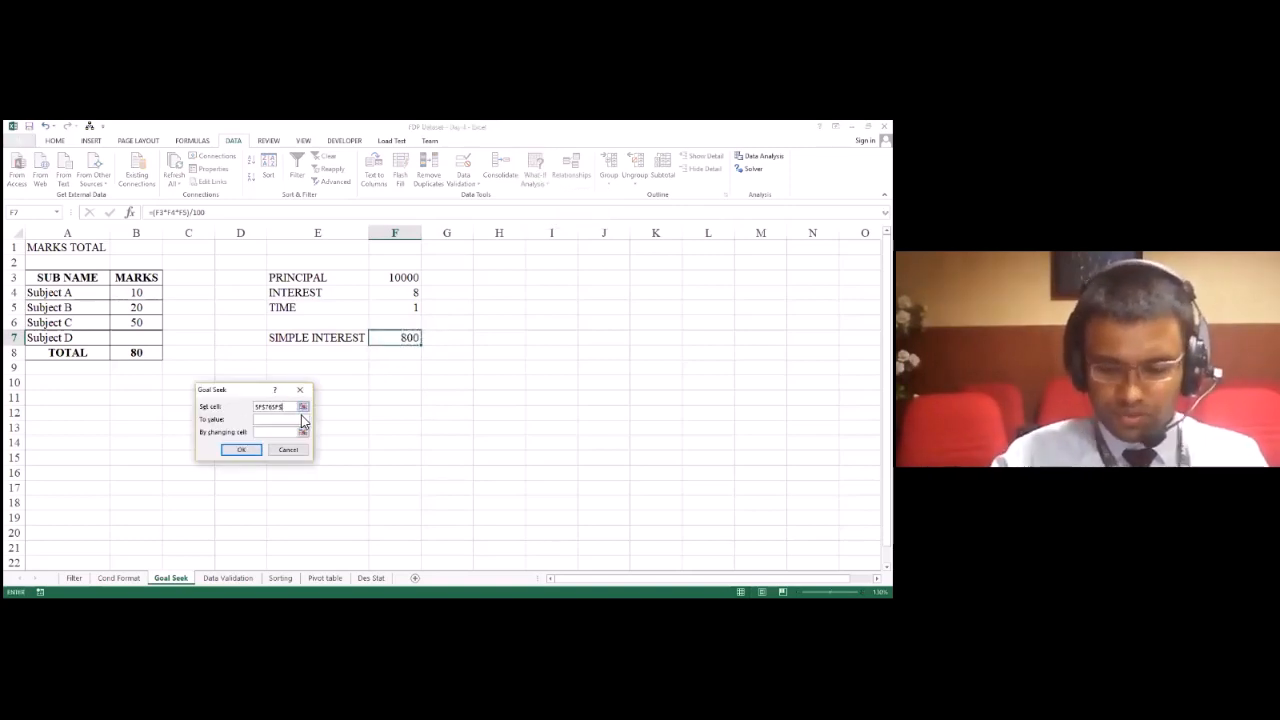
key(BackSpace)
key(BackSpace)
key(BackSpace)
key(BackSpace)
key(BackSpace)
key(BackSpace)
key(BackSpace)
key(BackSpace)
key(BackSpace)
click(410, 338)
Step: Seek a target value of 6500 by changing the principal in F3, and discard the solution
click(281, 421)
text(8000)
click(278, 434)
click(418, 277)
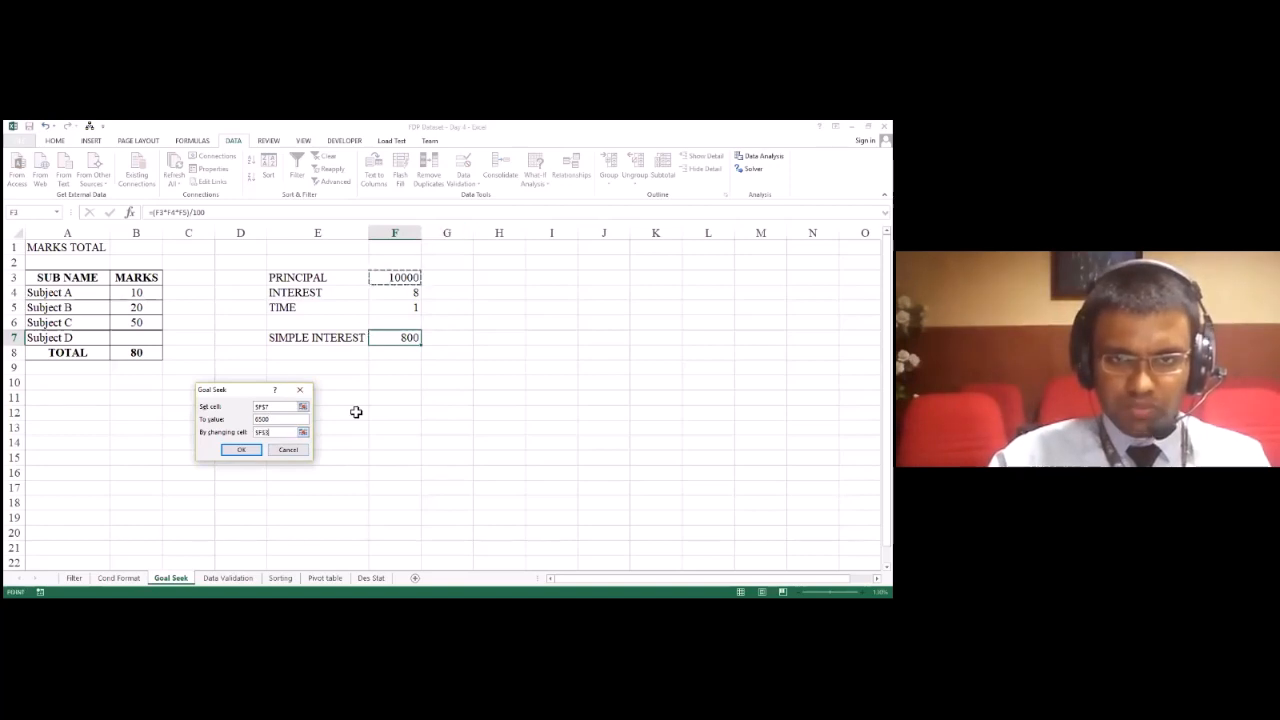
click(242, 451)
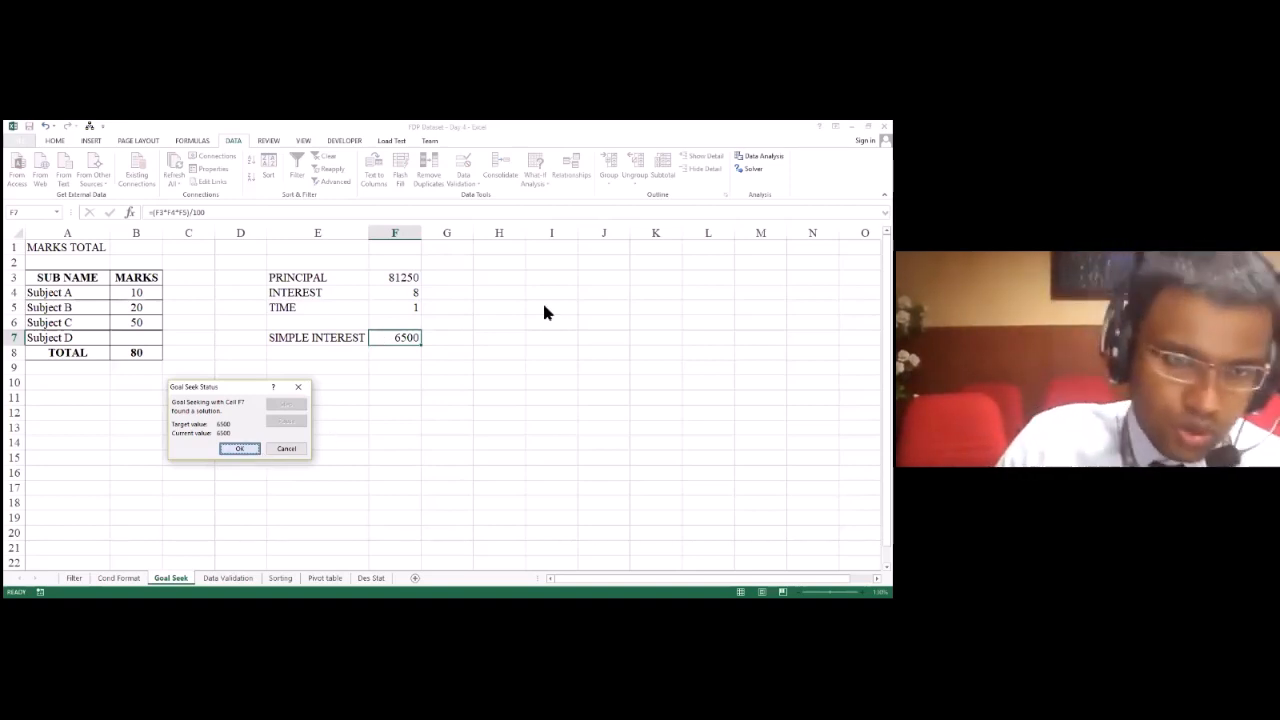
click(306, 392)
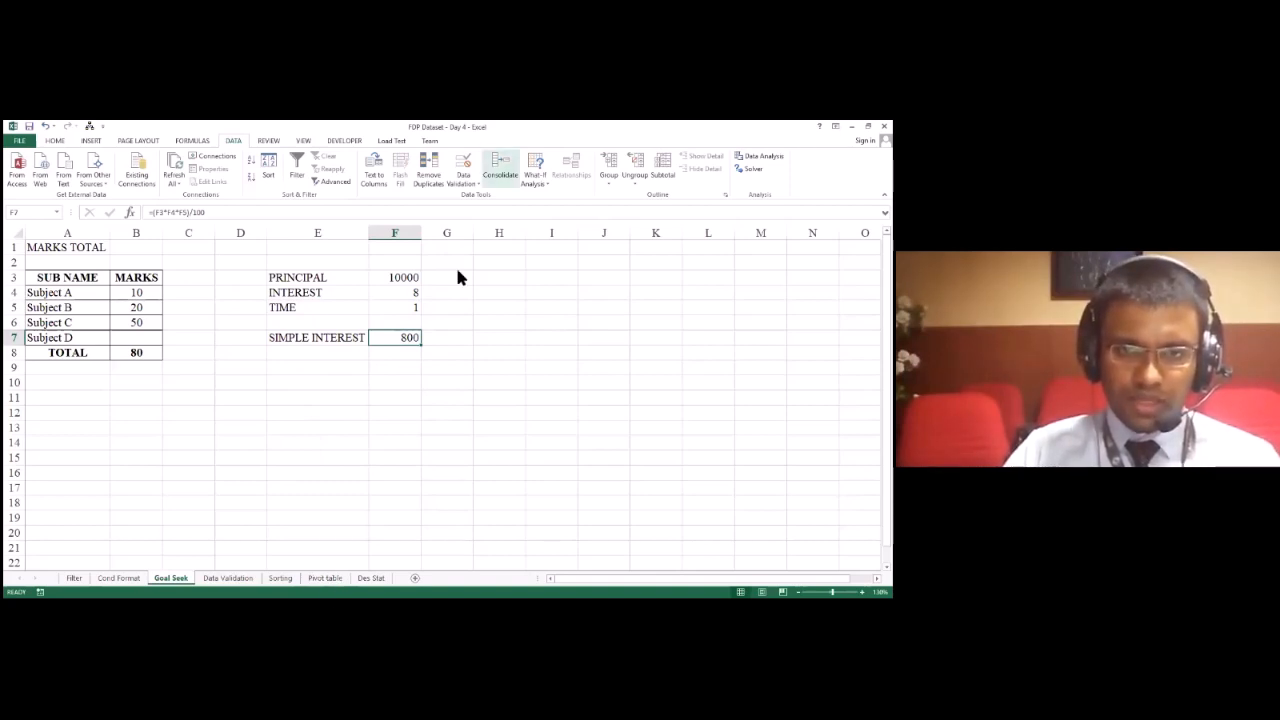
Step: Switch to the presentation and advance to the Data Validation slide
key(alt+Tab)
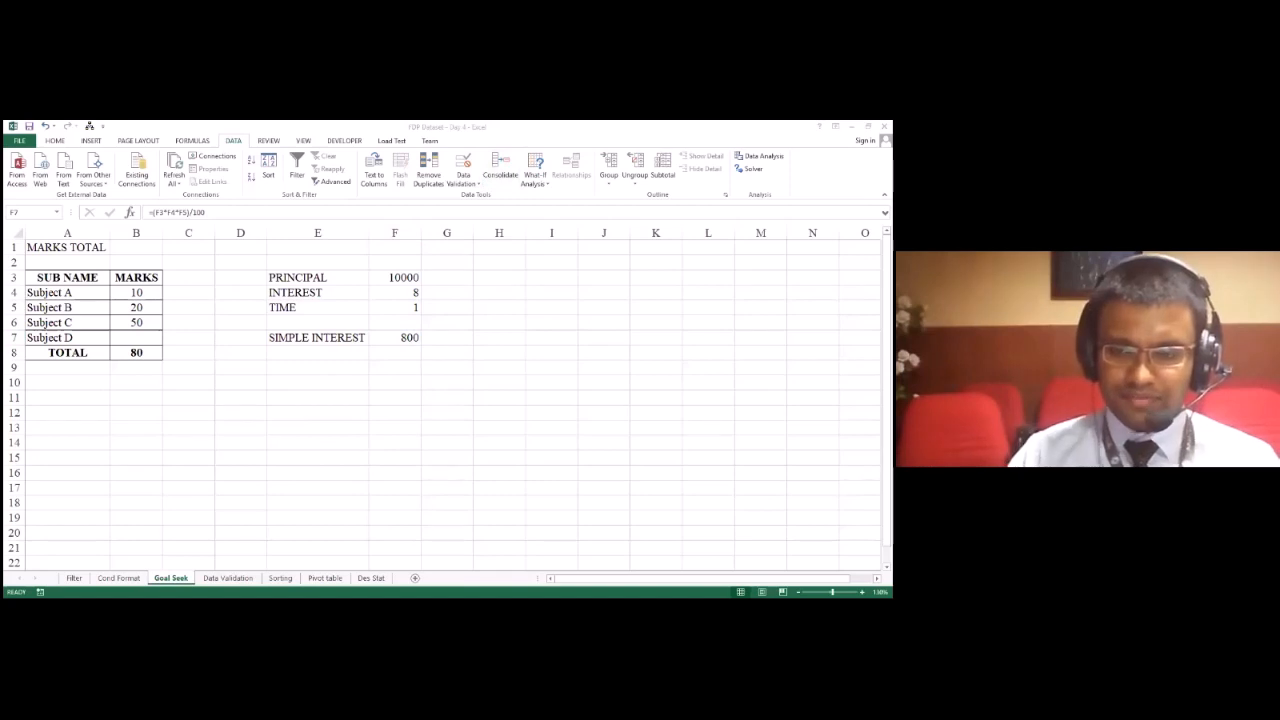
key(Right)
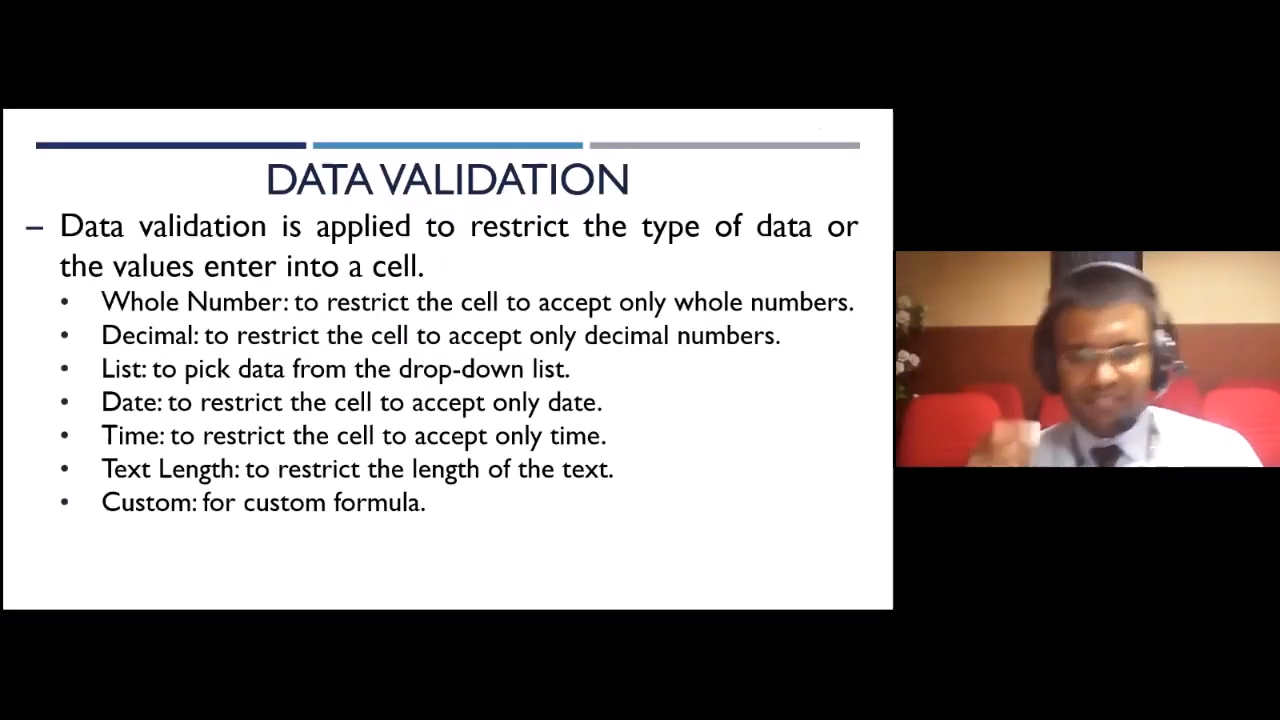
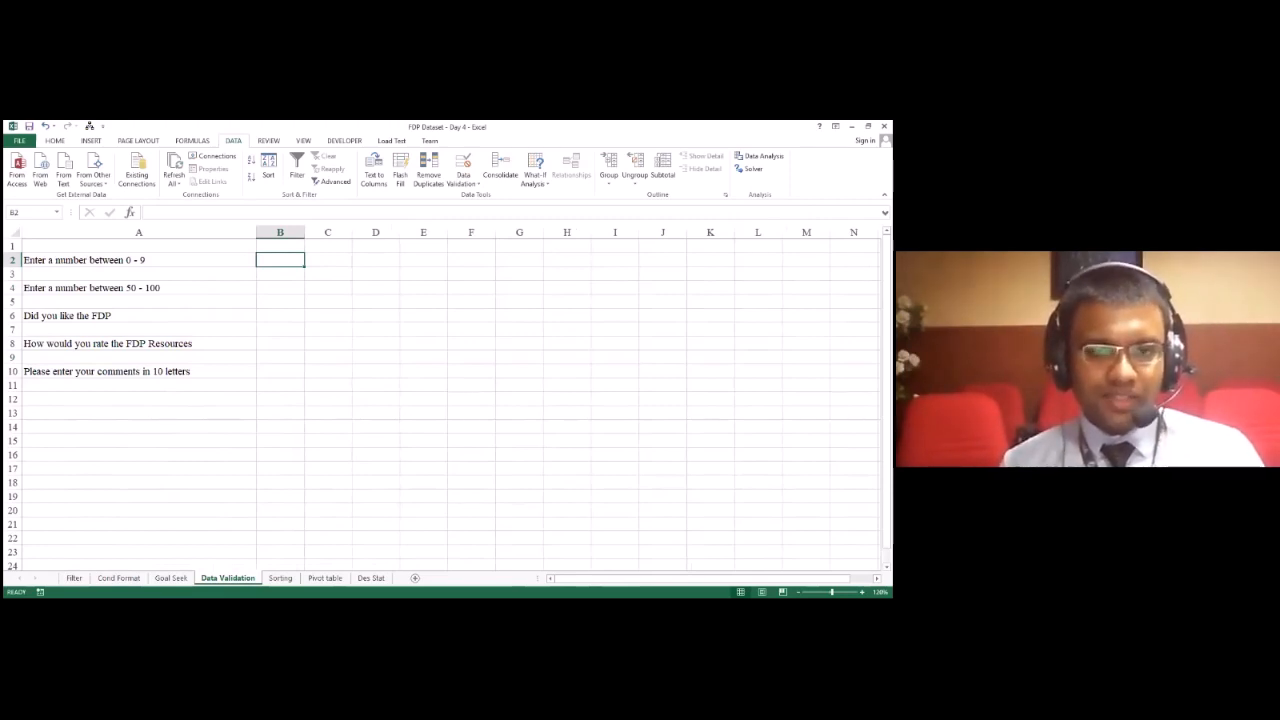
key(Left)
key(Right)
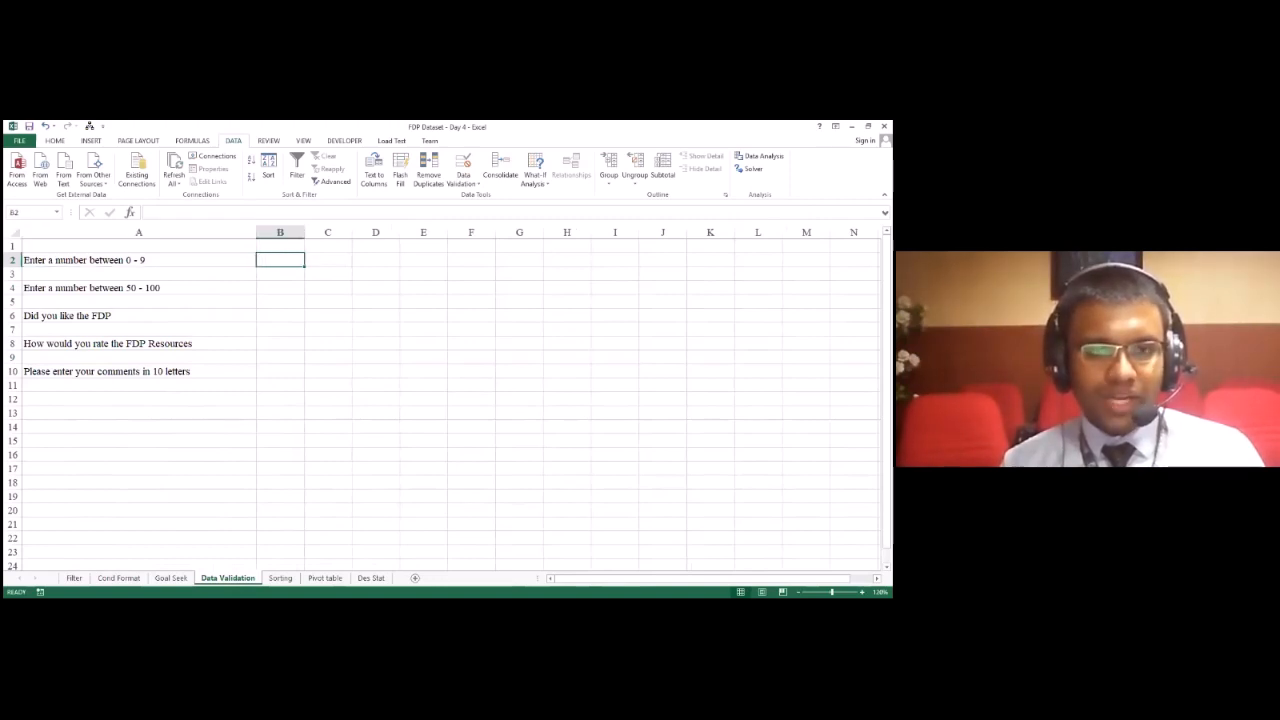
key(Right)
key(Left)
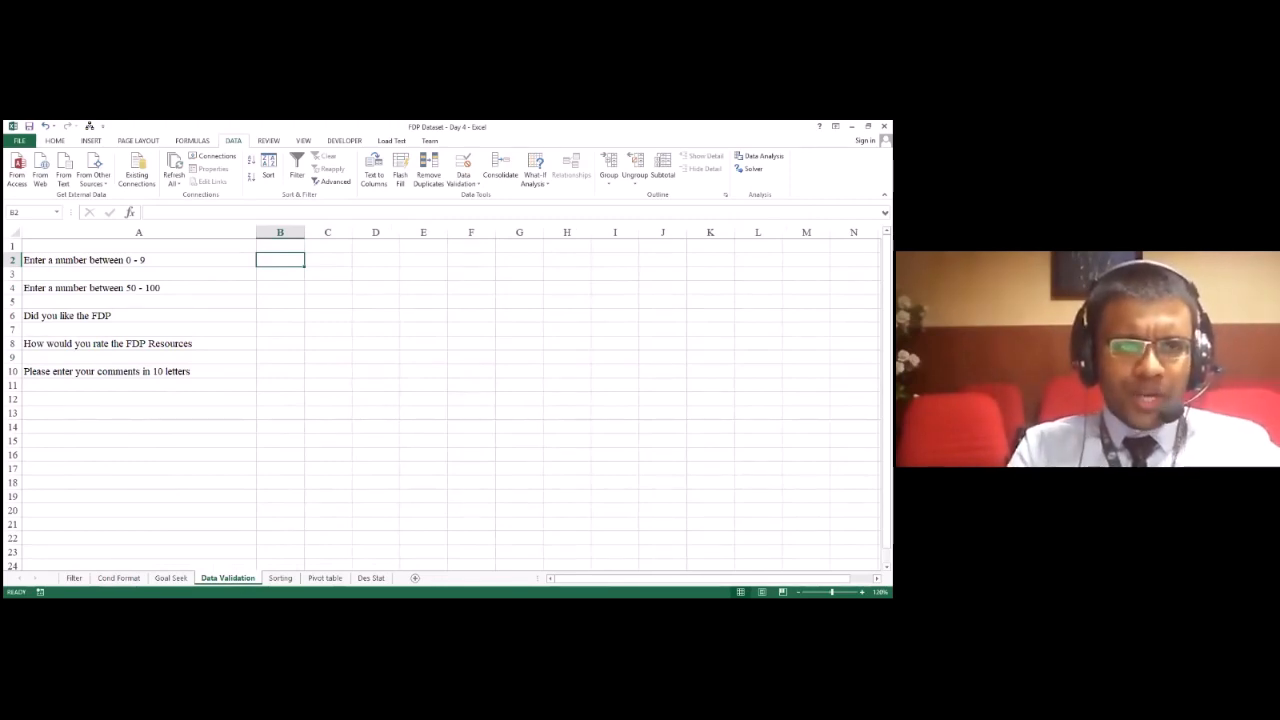
Step: Enter a string of random letters in B2 and widen column B to fit it
text(dhsdshdasd)
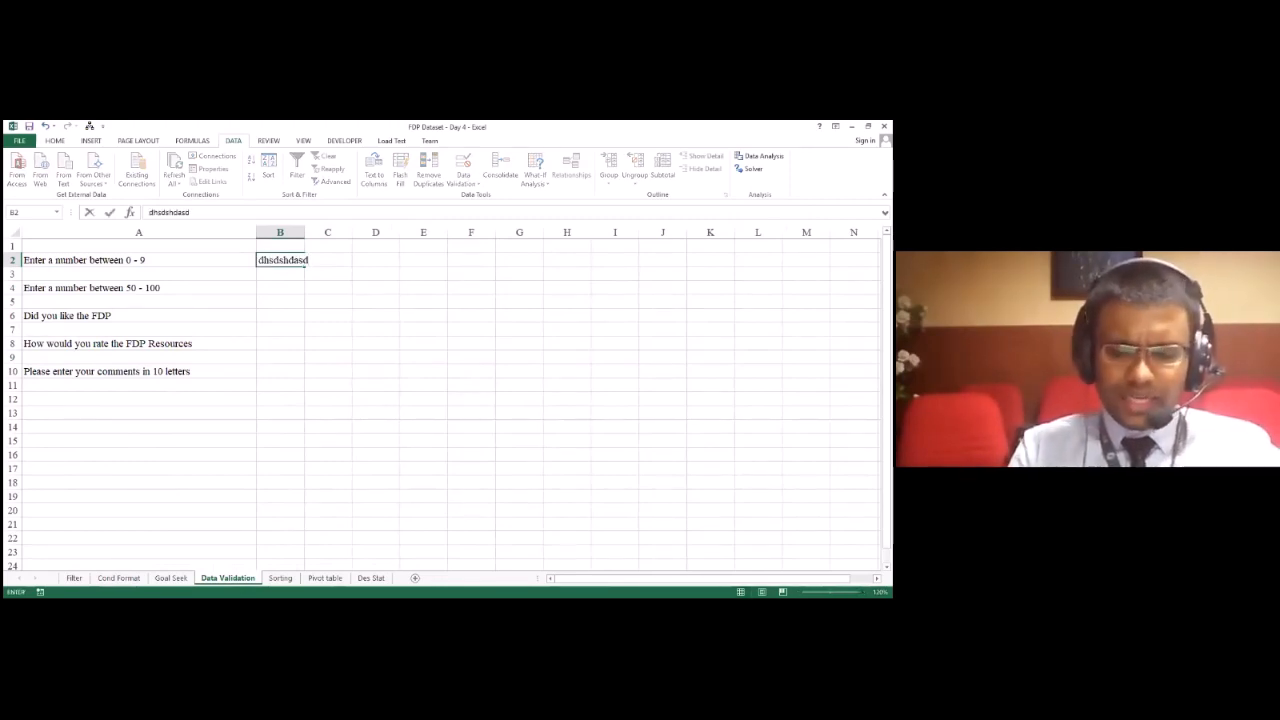
text(dasdsadsakd)
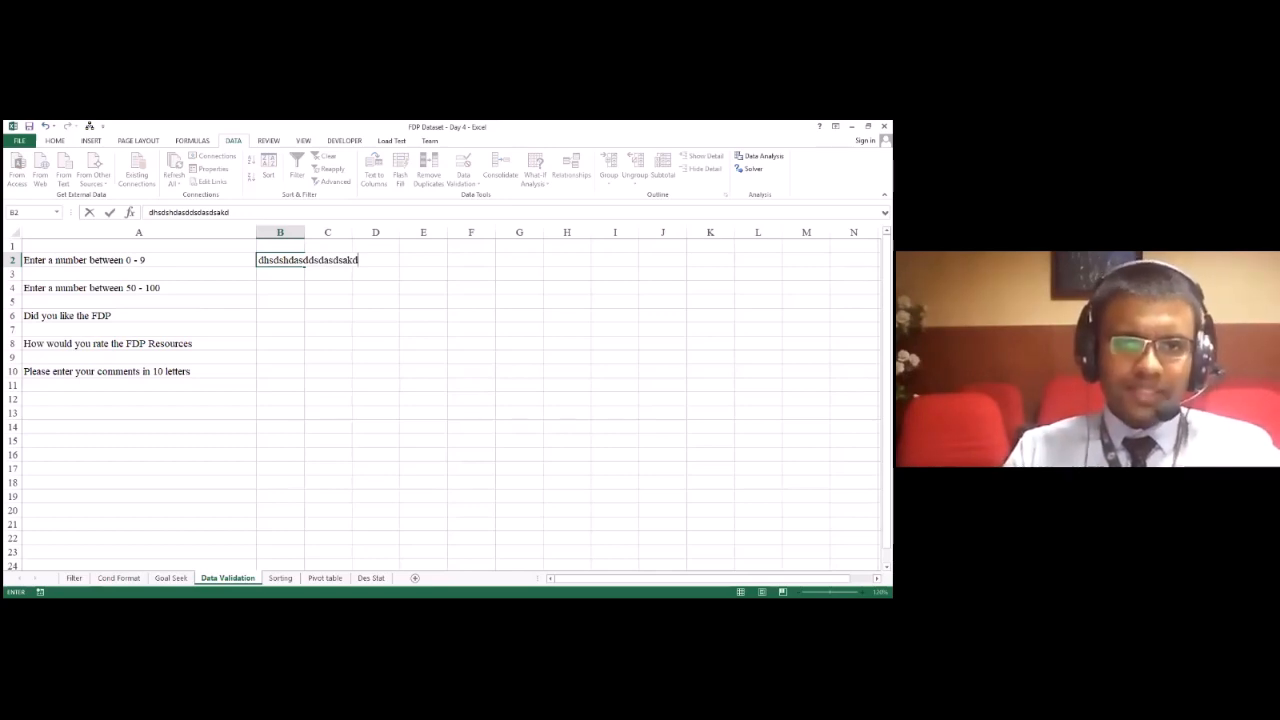
click(306, 233)
drag(305, 233, 362, 233)
Step: Clear the random letters from B2, leaving no stray character in B1
click(342, 251)
text(d)
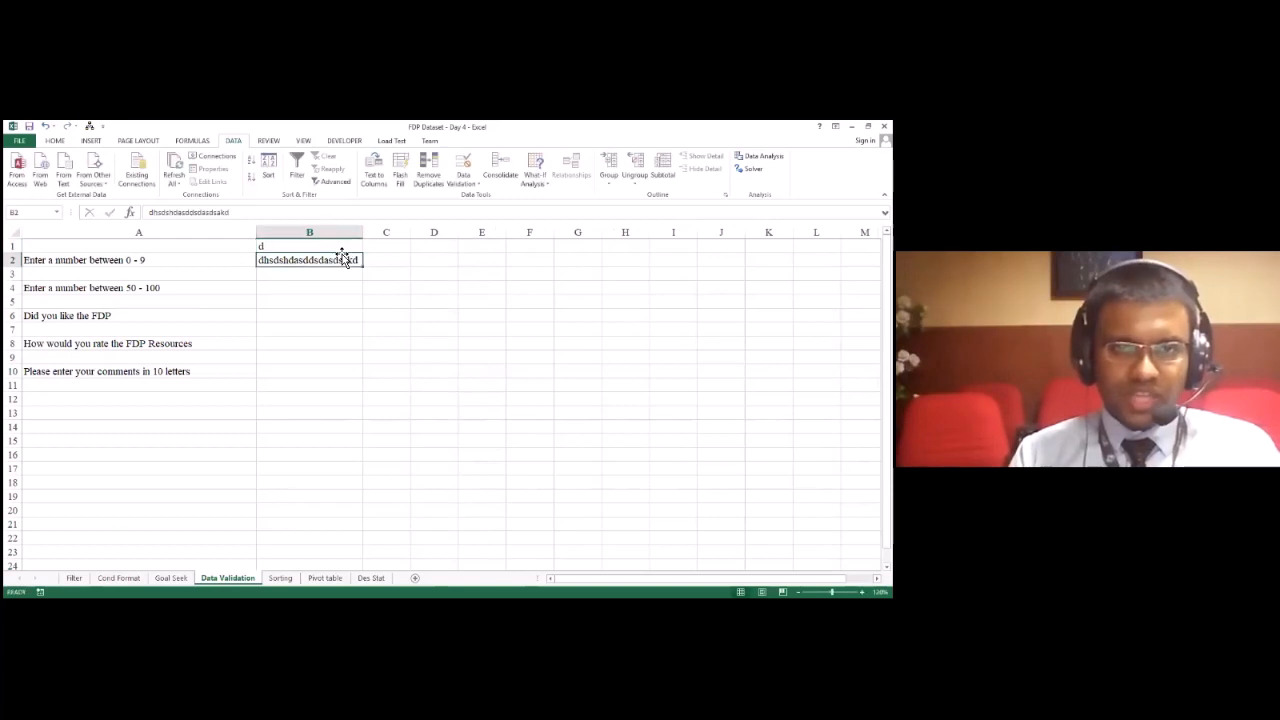
key(Escape)
click(342, 259)
key(Delete)
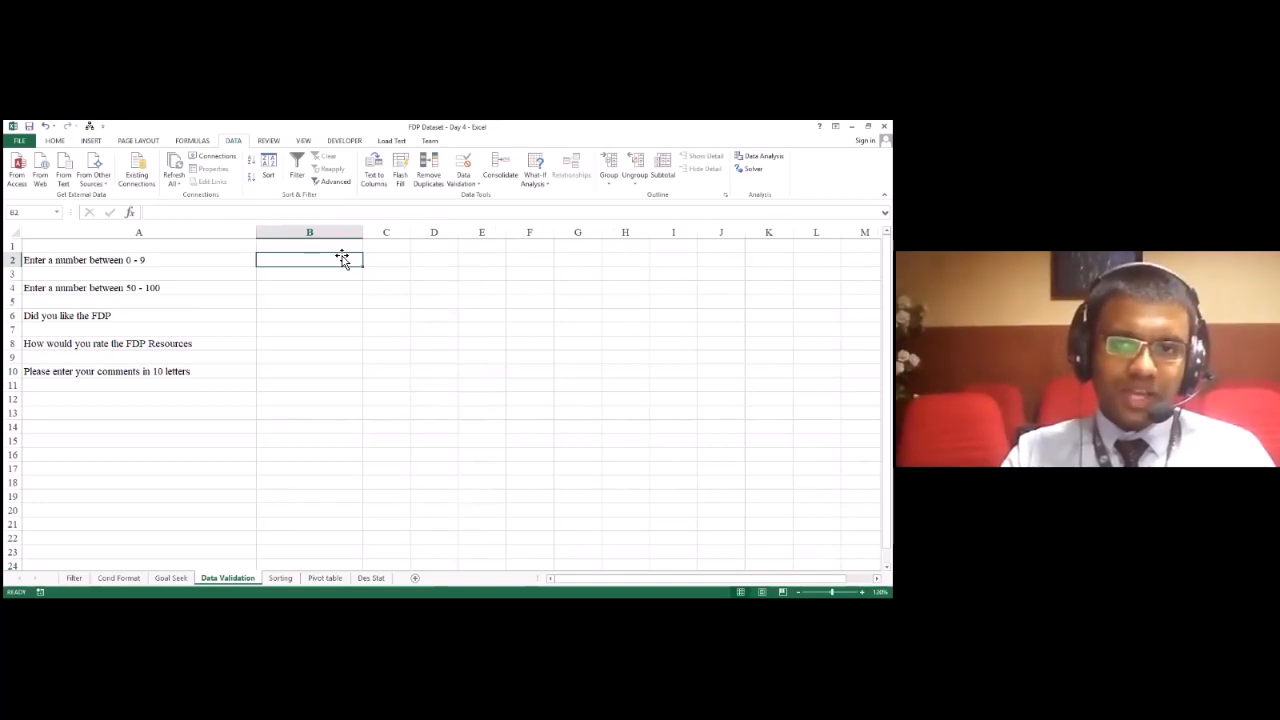
click(55, 140)
click(337, 278)
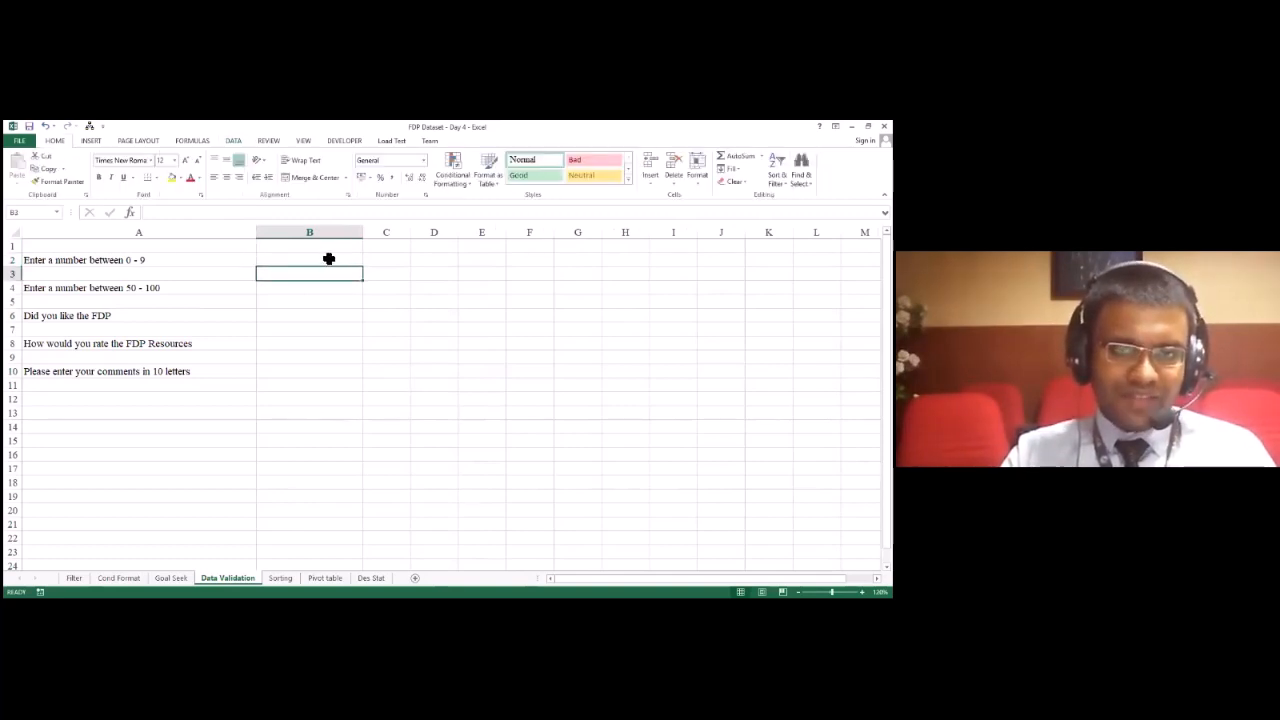
key(Up)
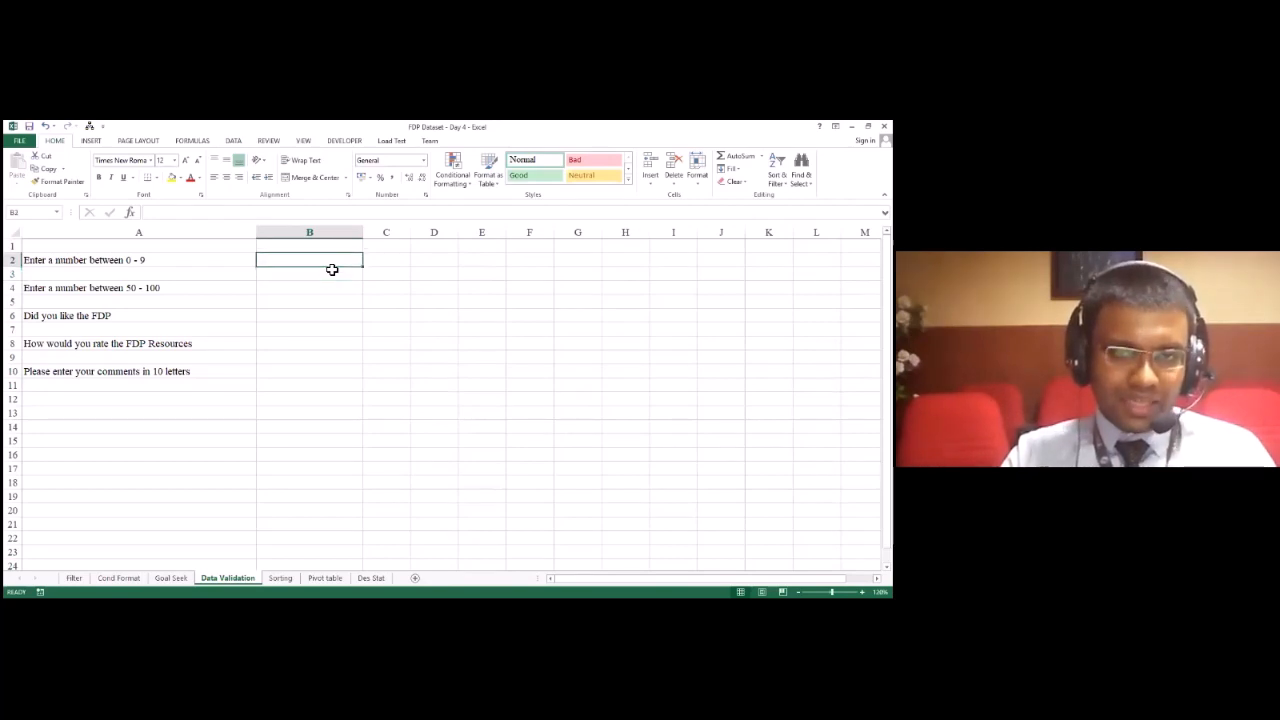
drag(309, 252, 566, 400)
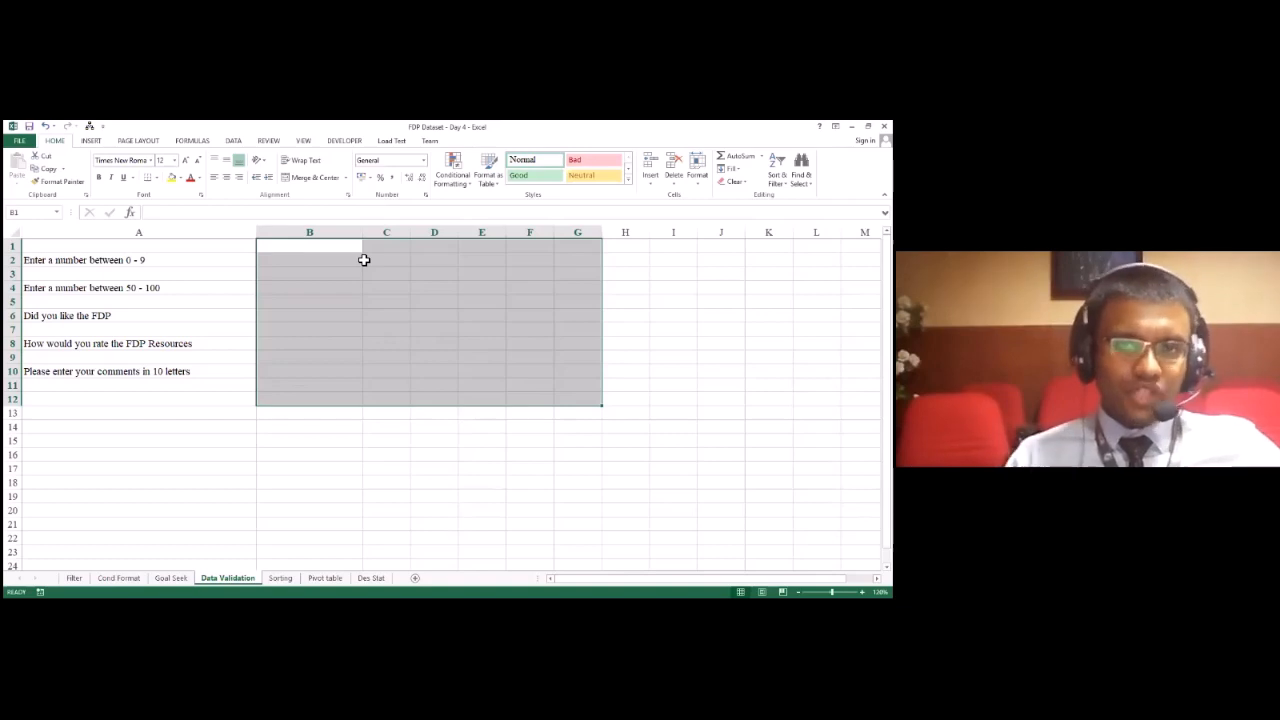
click(344, 267)
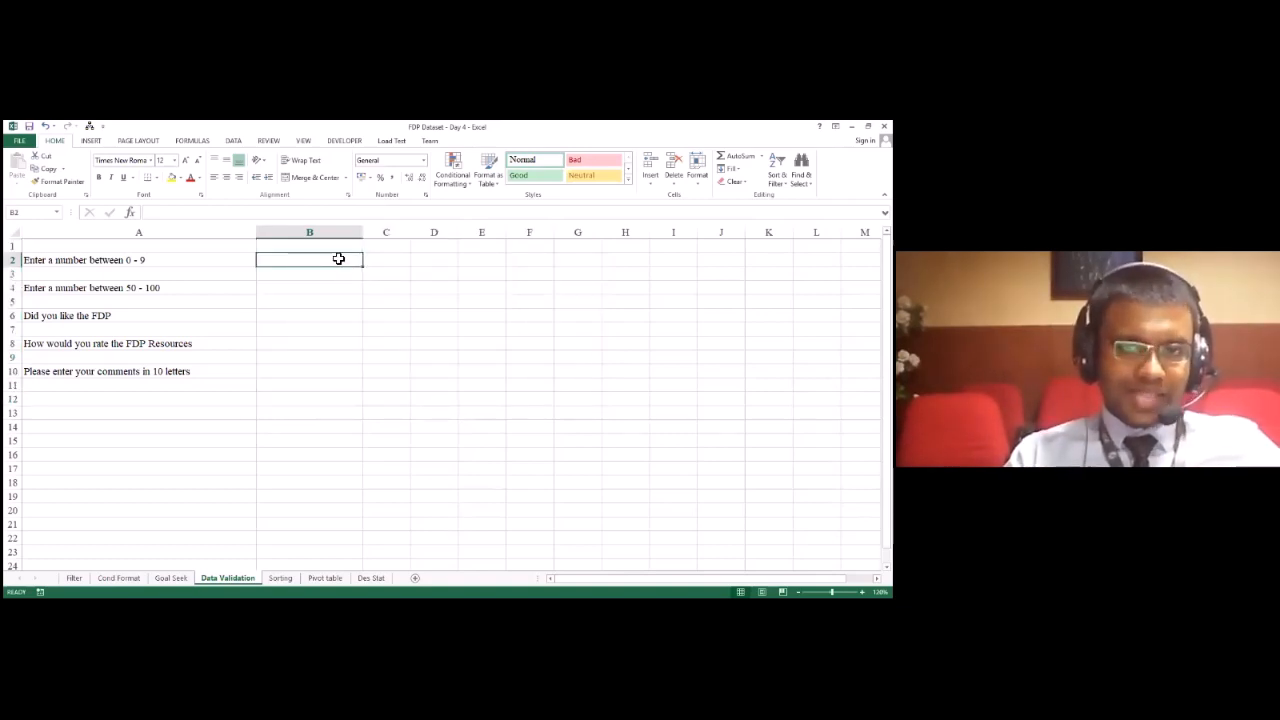
Step: Open the data validation settings for B2, move the dialog beside the questions, and allow only whole numbers
click(226, 139)
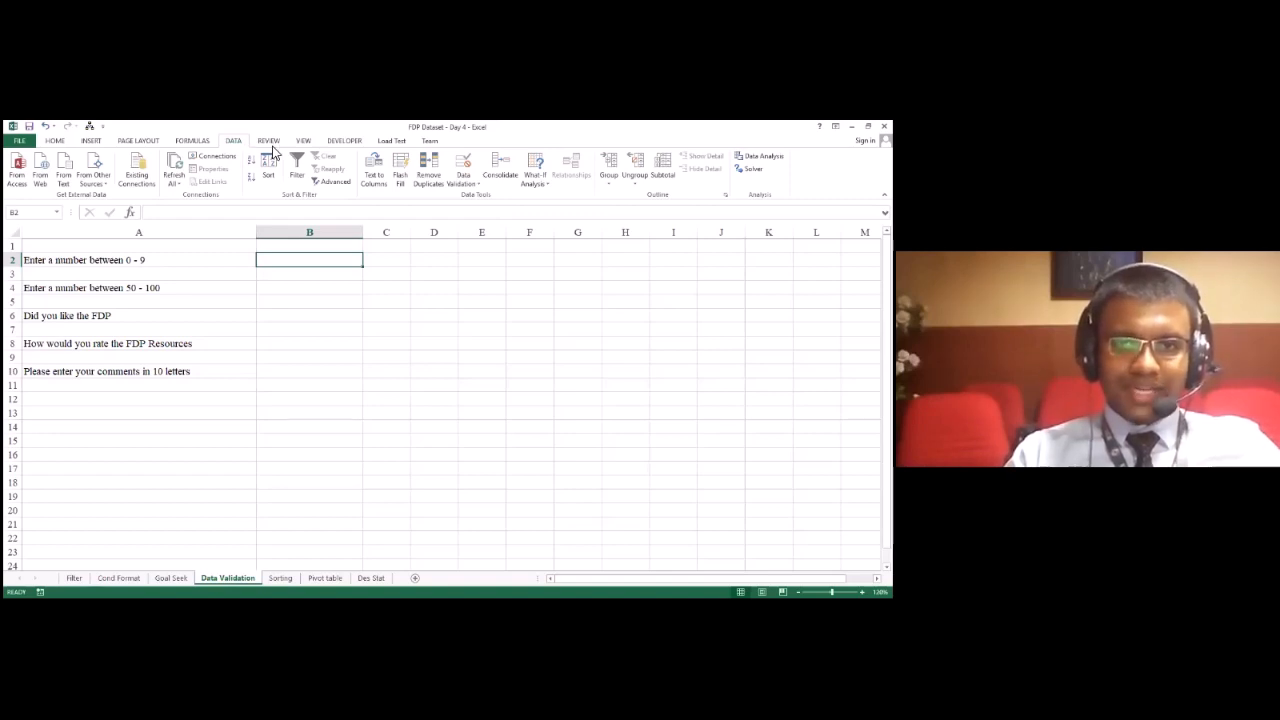
click(465, 182)
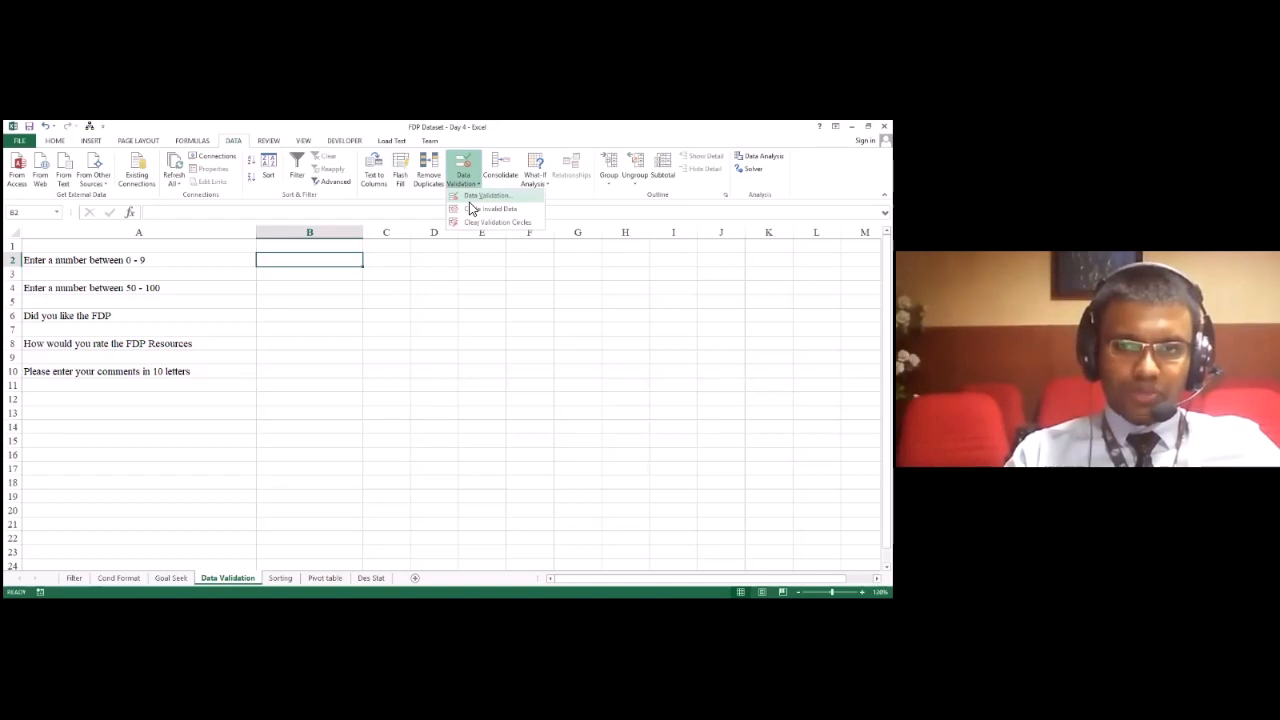
click(470, 196)
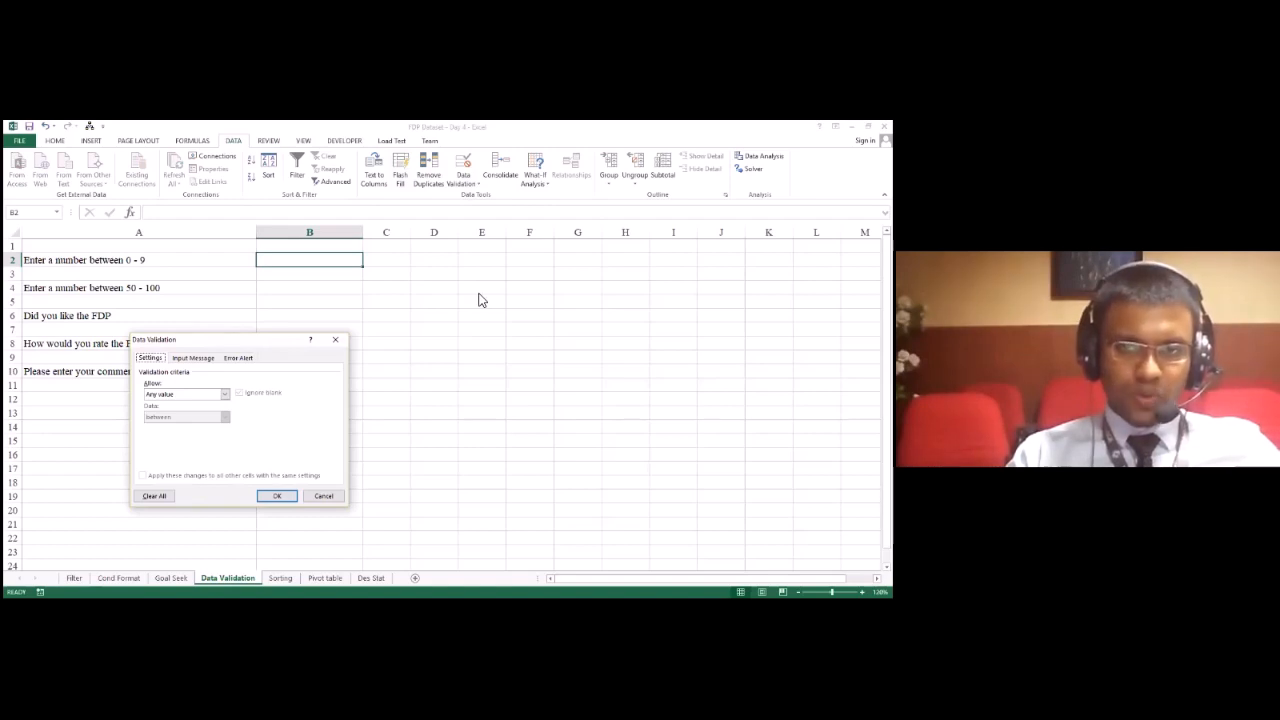
drag(235, 340, 479, 245)
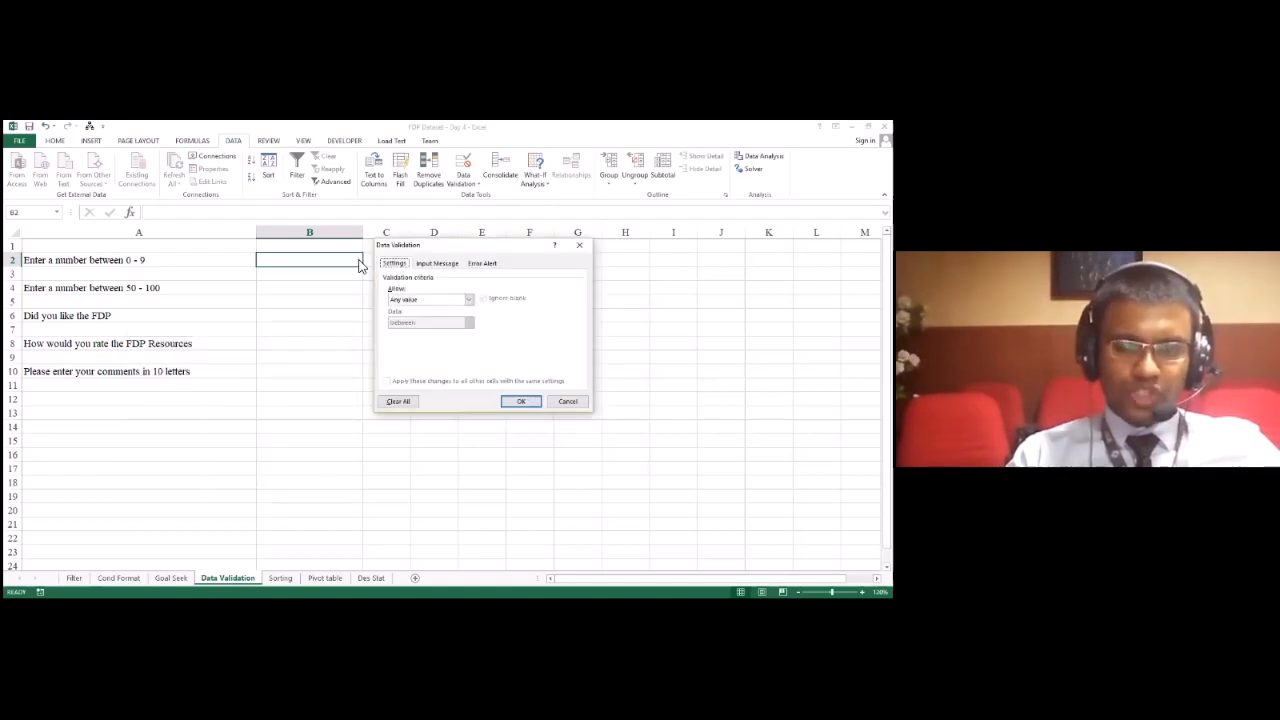
click(413, 304)
click(413, 304)
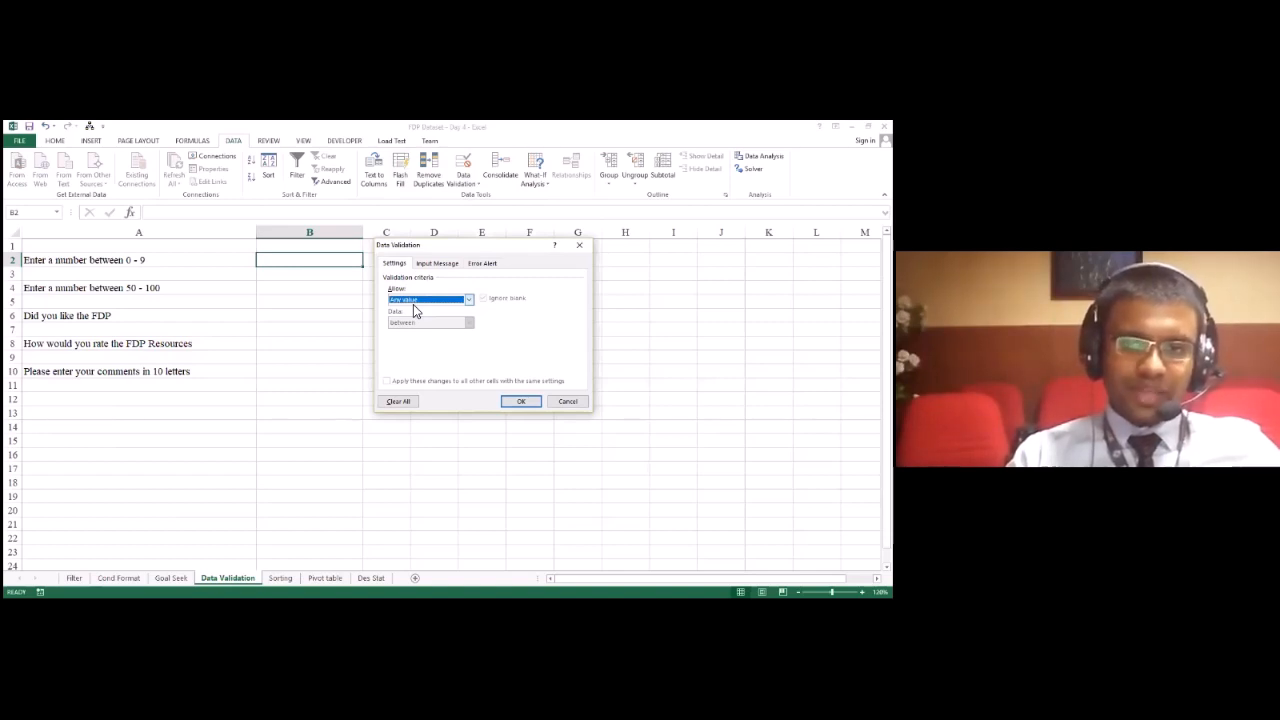
click(470, 304)
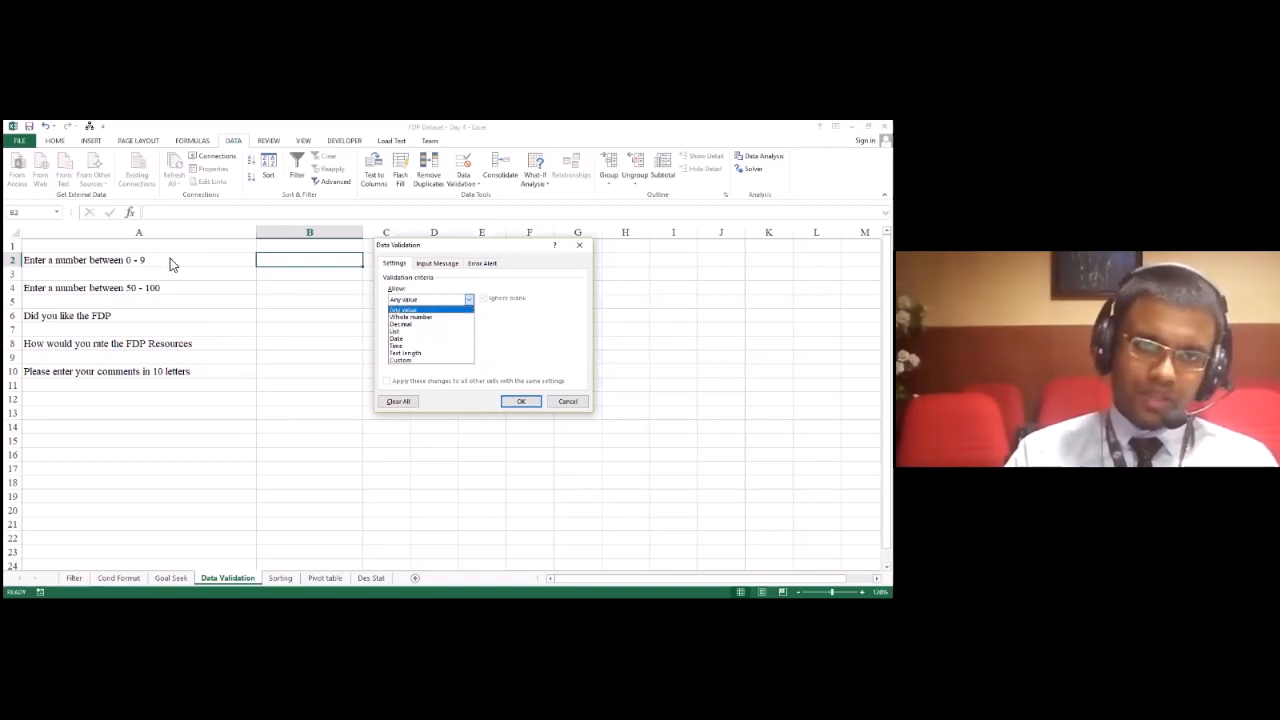
click(407, 318)
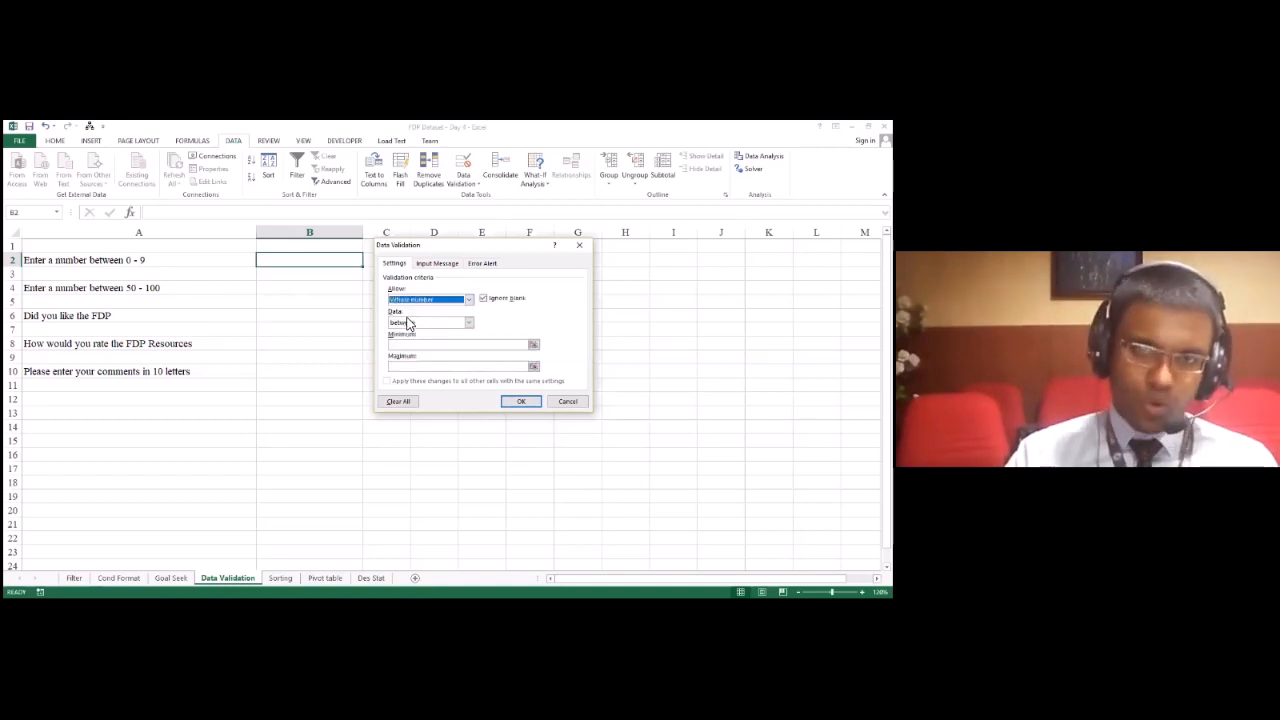
Step: Try a whole-number range between 0 and 9 for B2, and cancel the validation settings
click(411, 324)
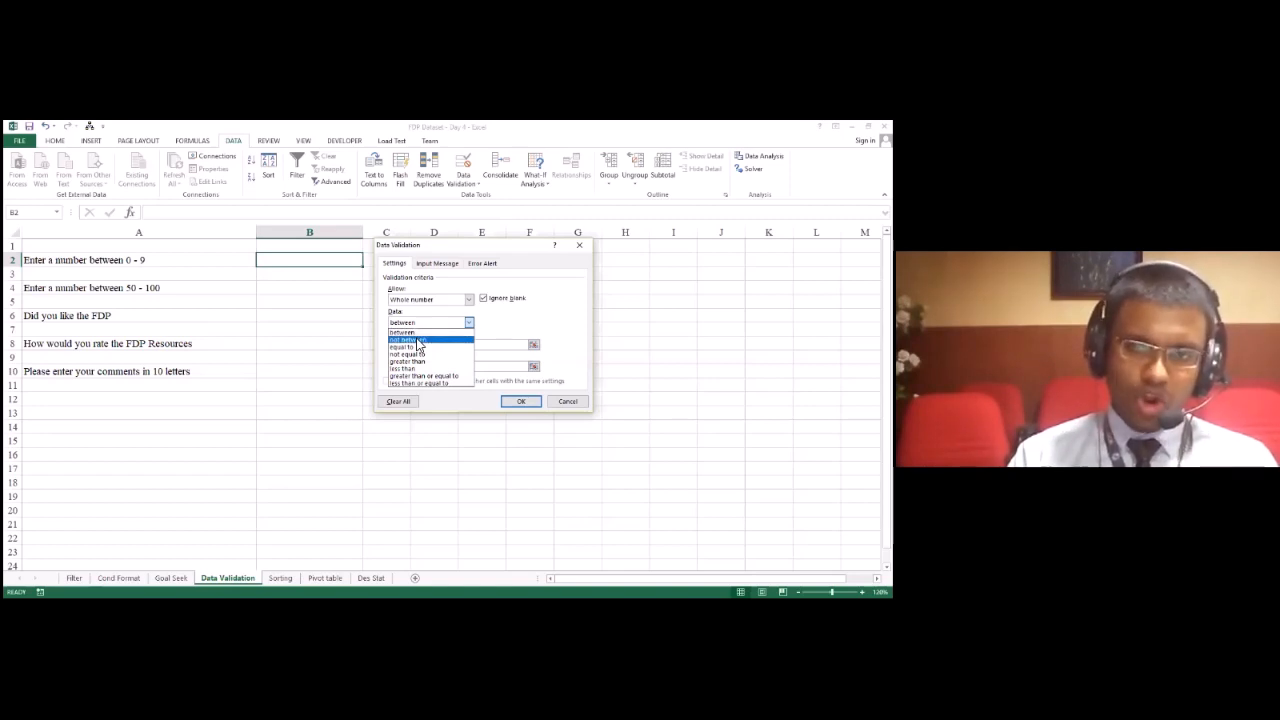
click(412, 333)
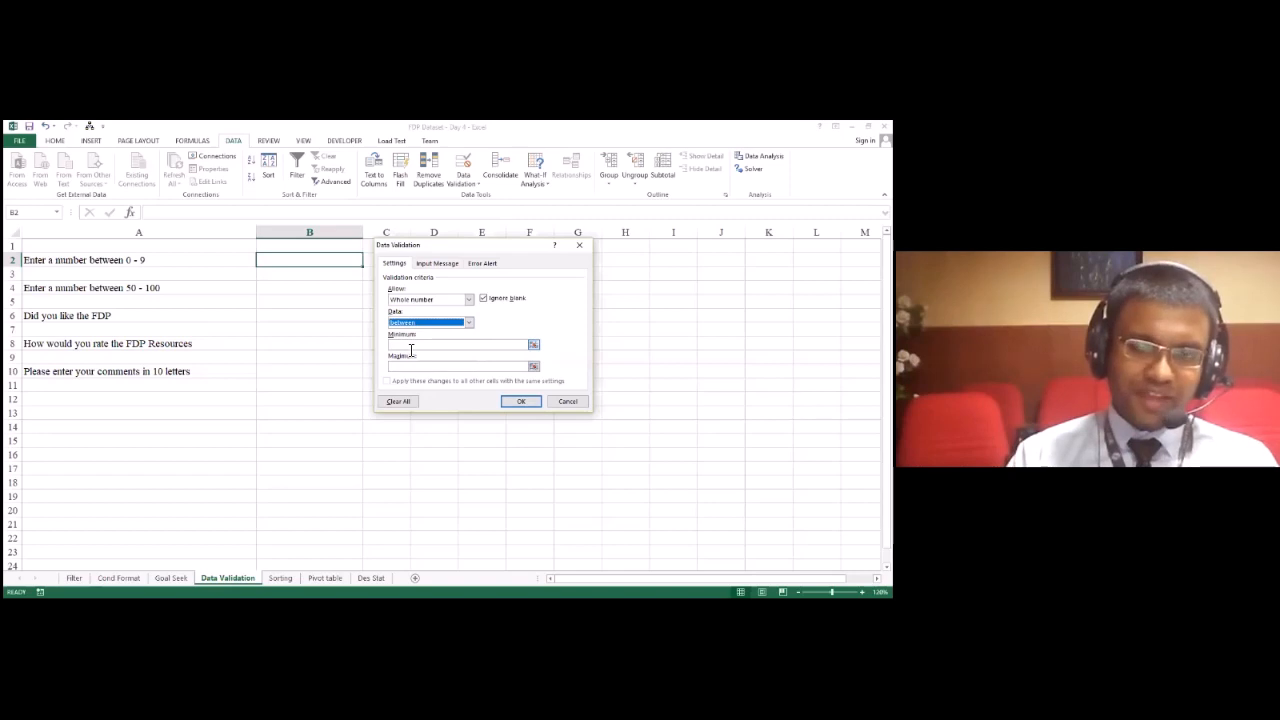
click(410, 346)
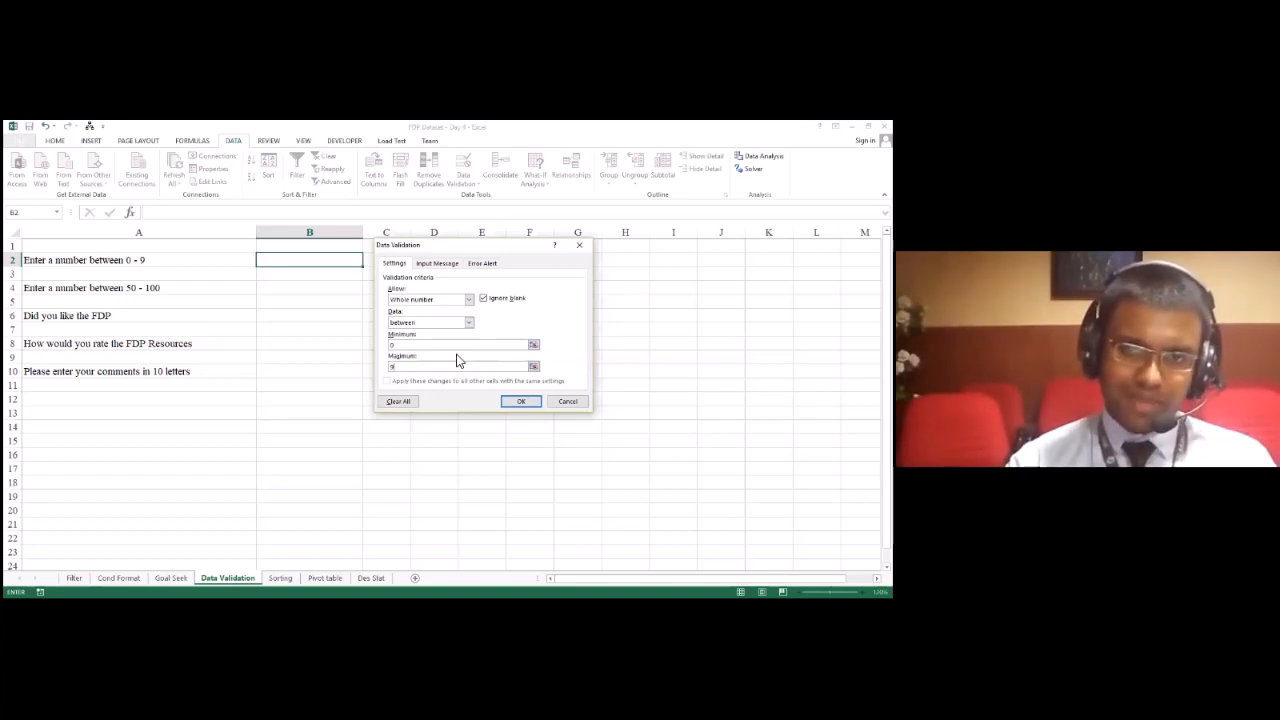
click(567, 401)
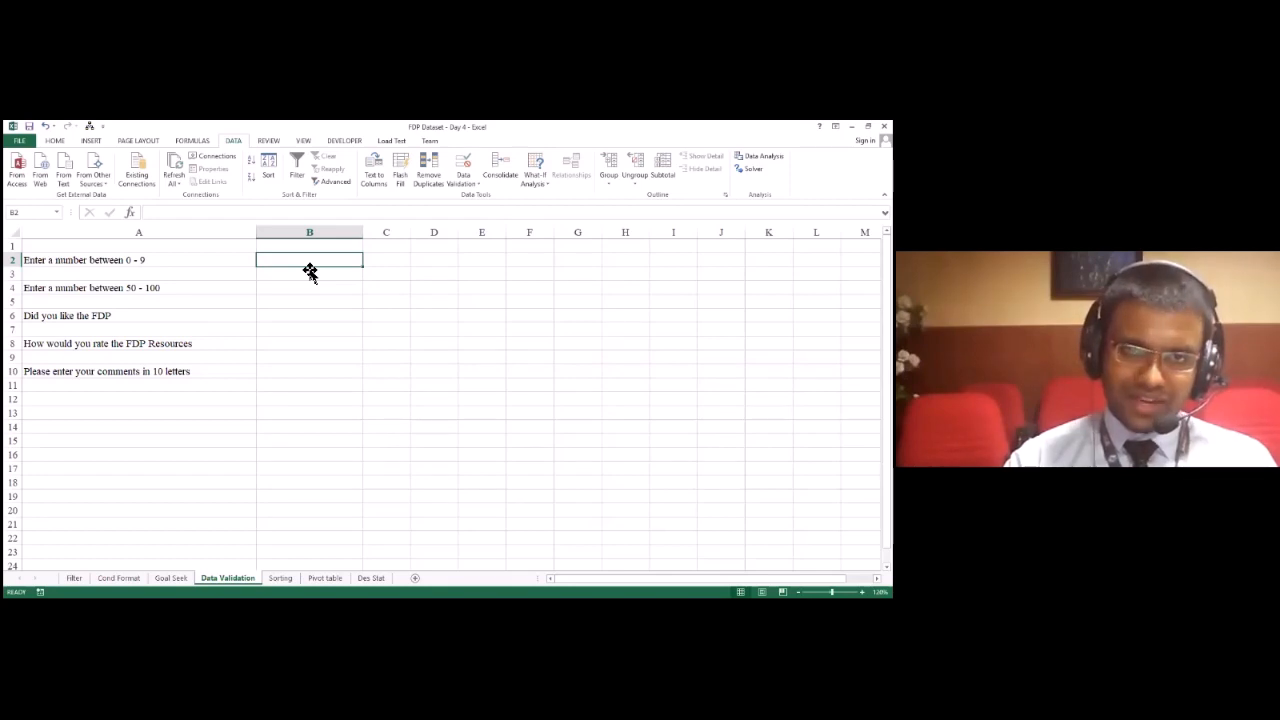
Step: Reopen data validation for B2 and restrict entries to whole numbers between 0 and 9
drag(306, 269, 591, 409)
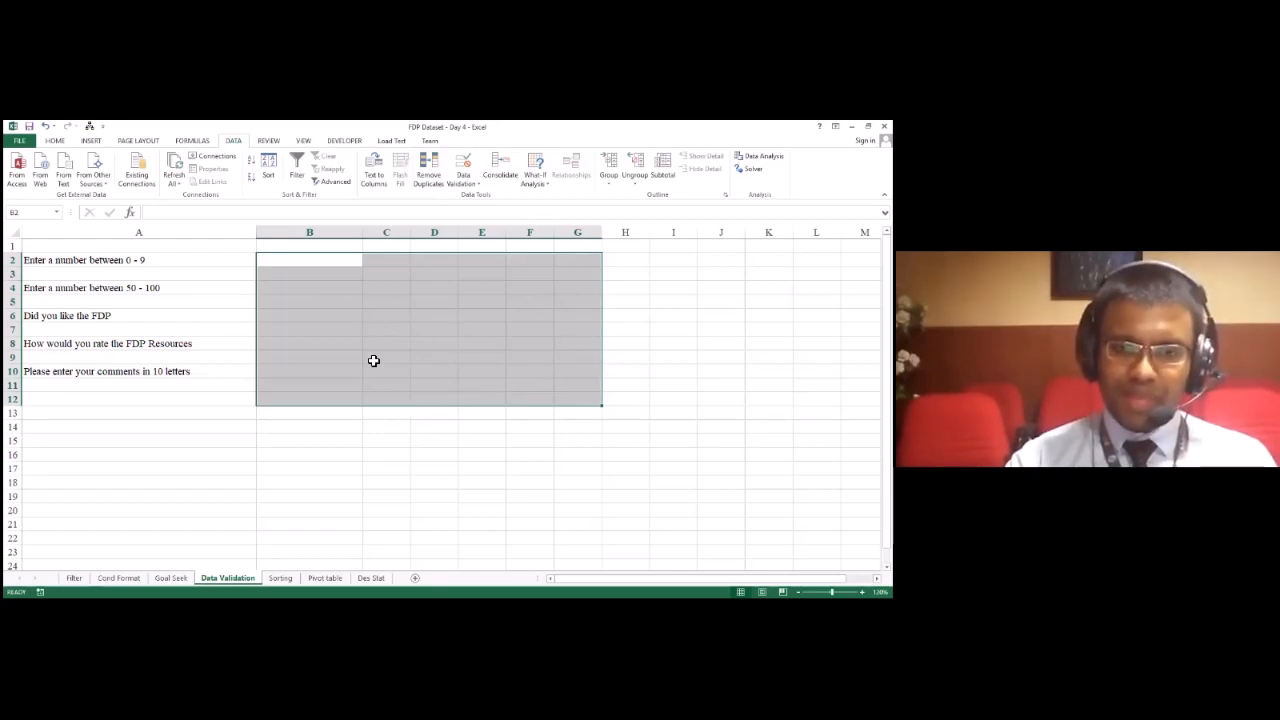
click(346, 260)
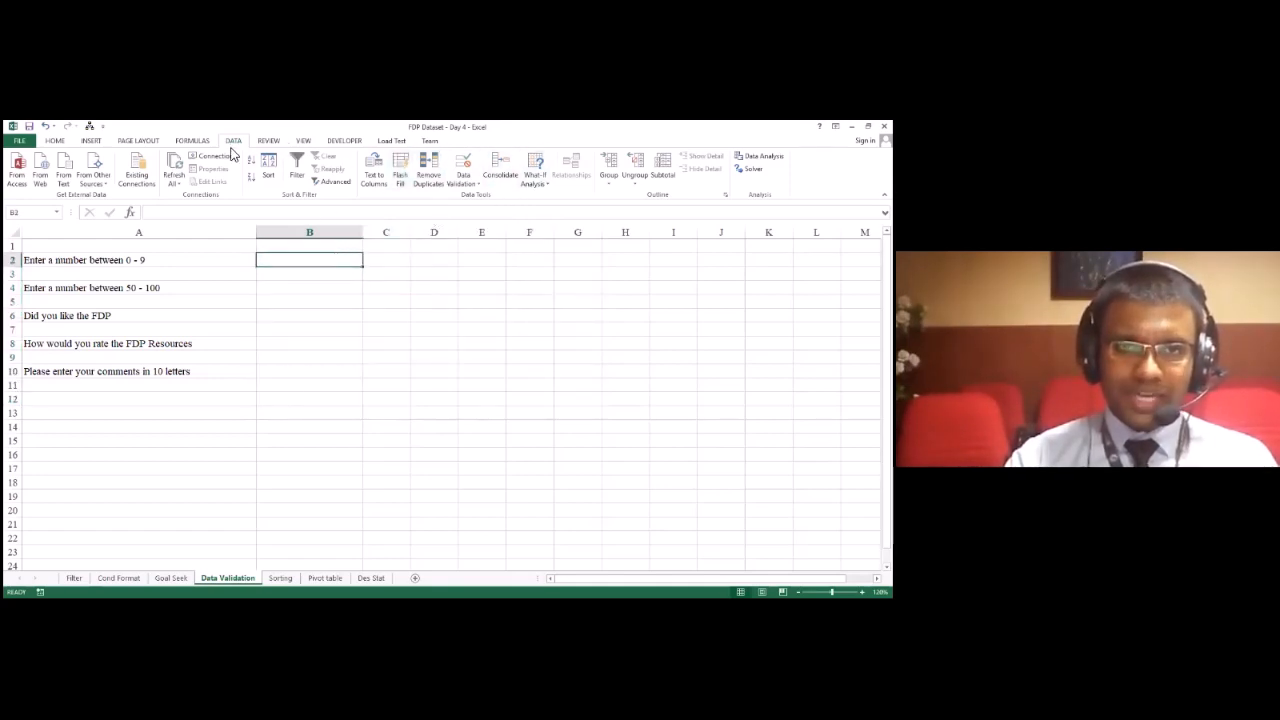
click(474, 189)
click(460, 300)
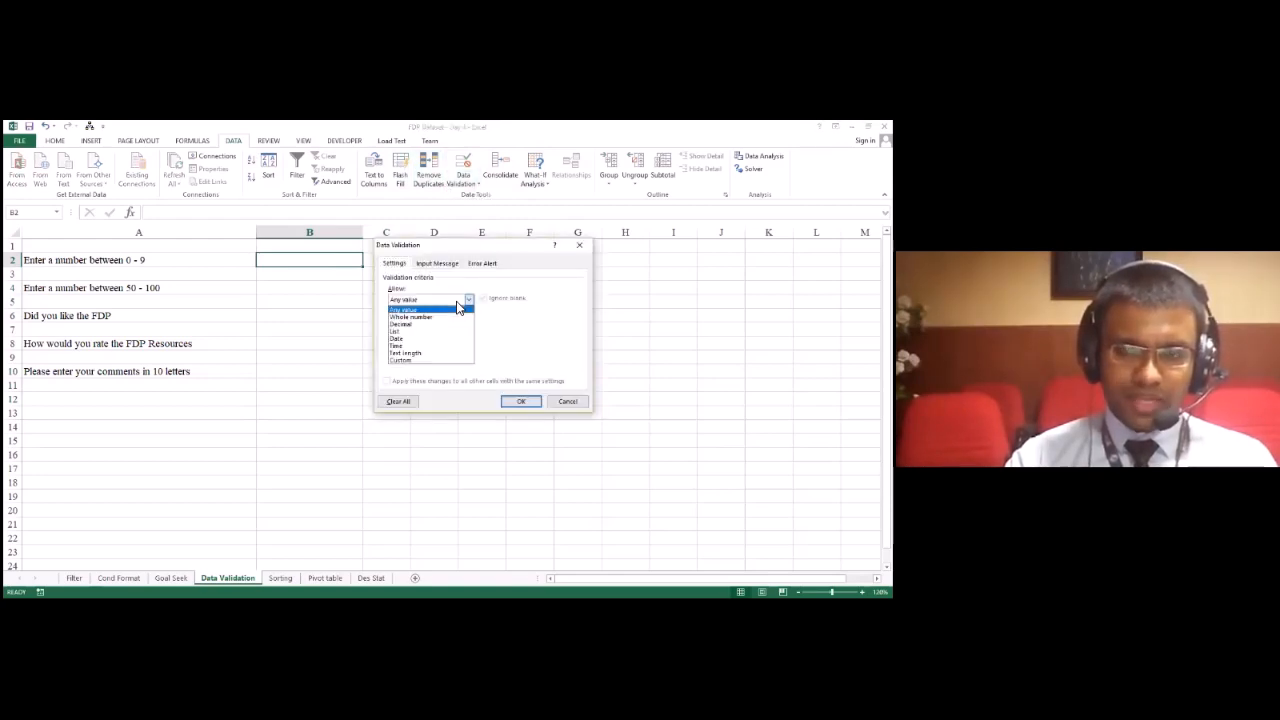
click(426, 316)
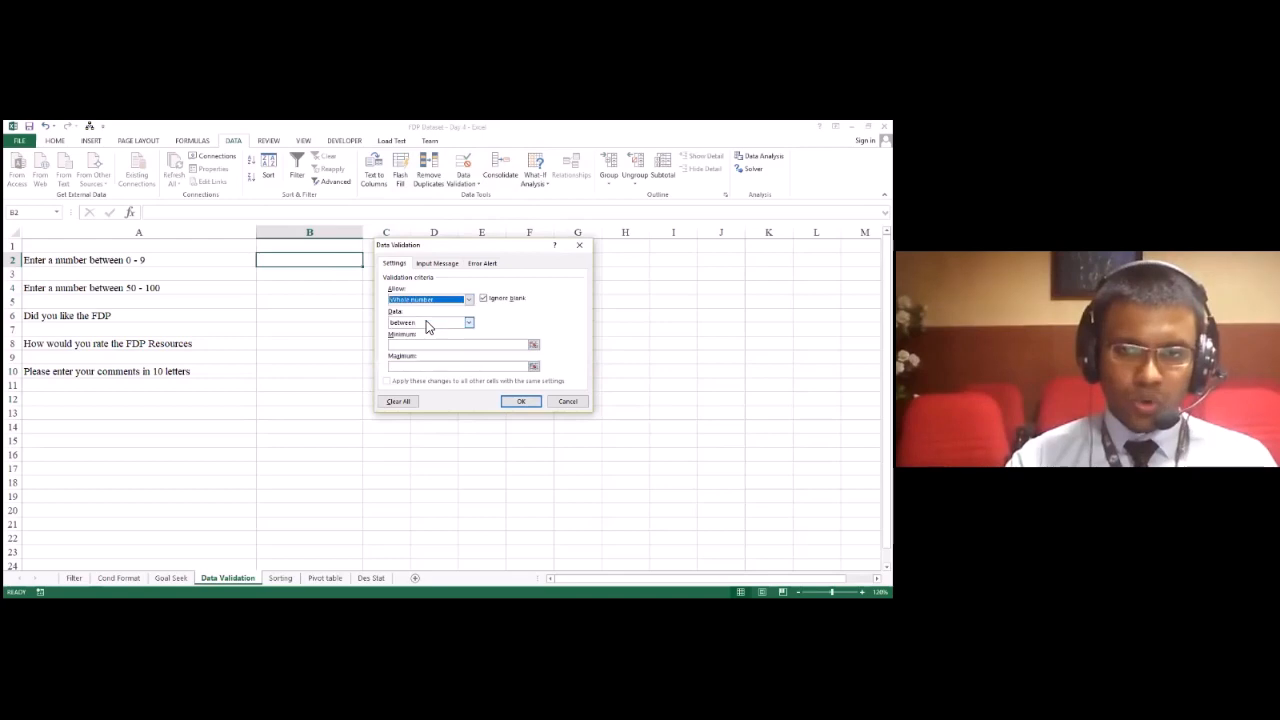
click(432, 325)
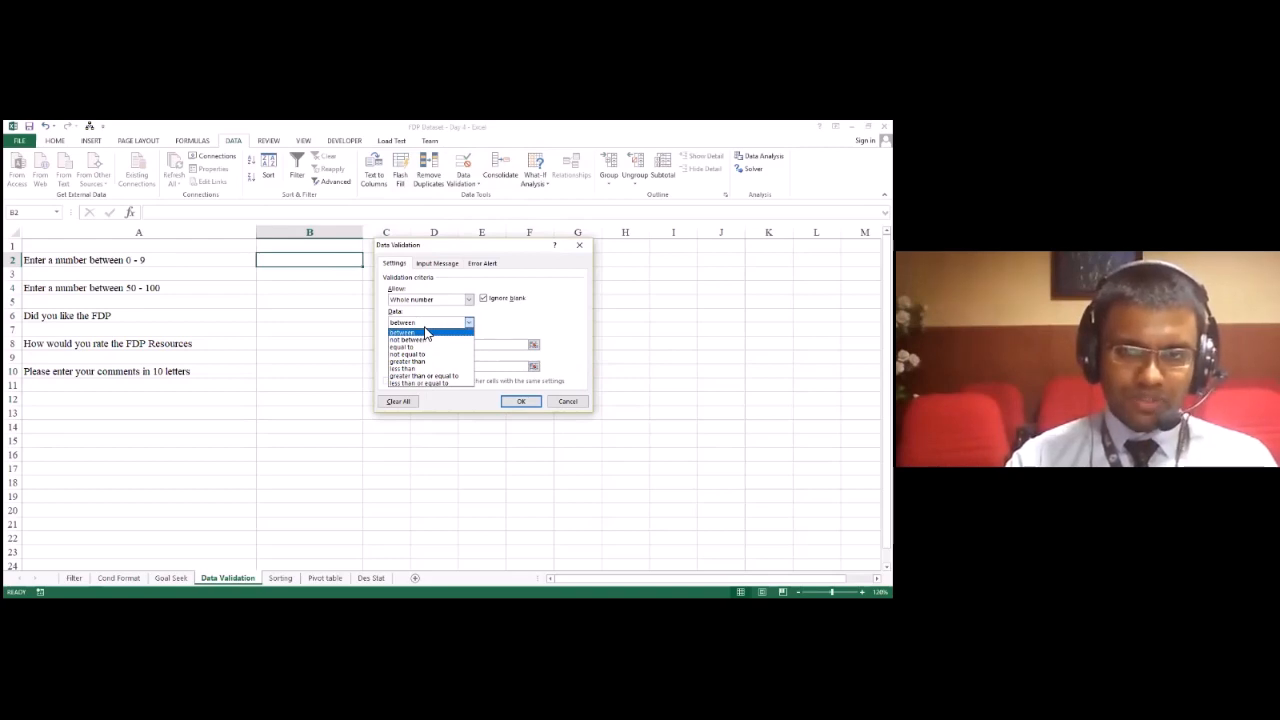
click(425, 332)
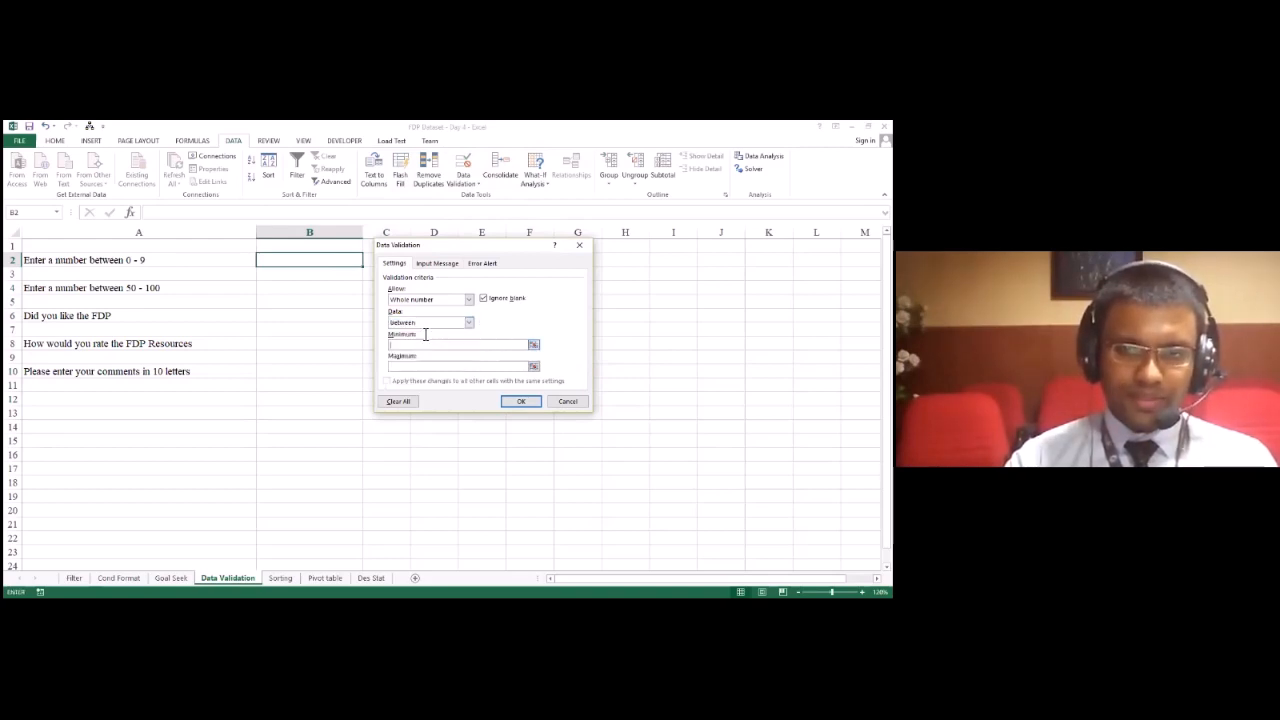
click(428, 351)
text(0)
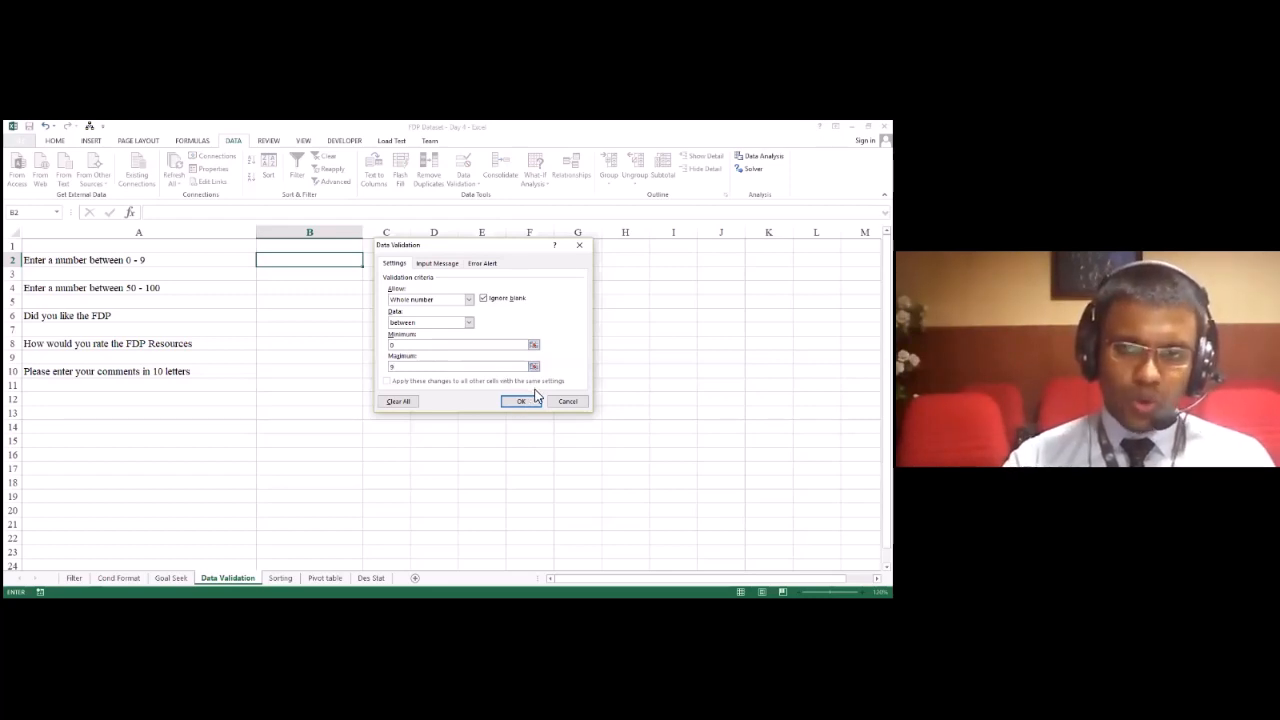
Step: Give B2's validation an input message titled "ALERT" that reads "Please enter number between 0 - 9"
click(428, 266)
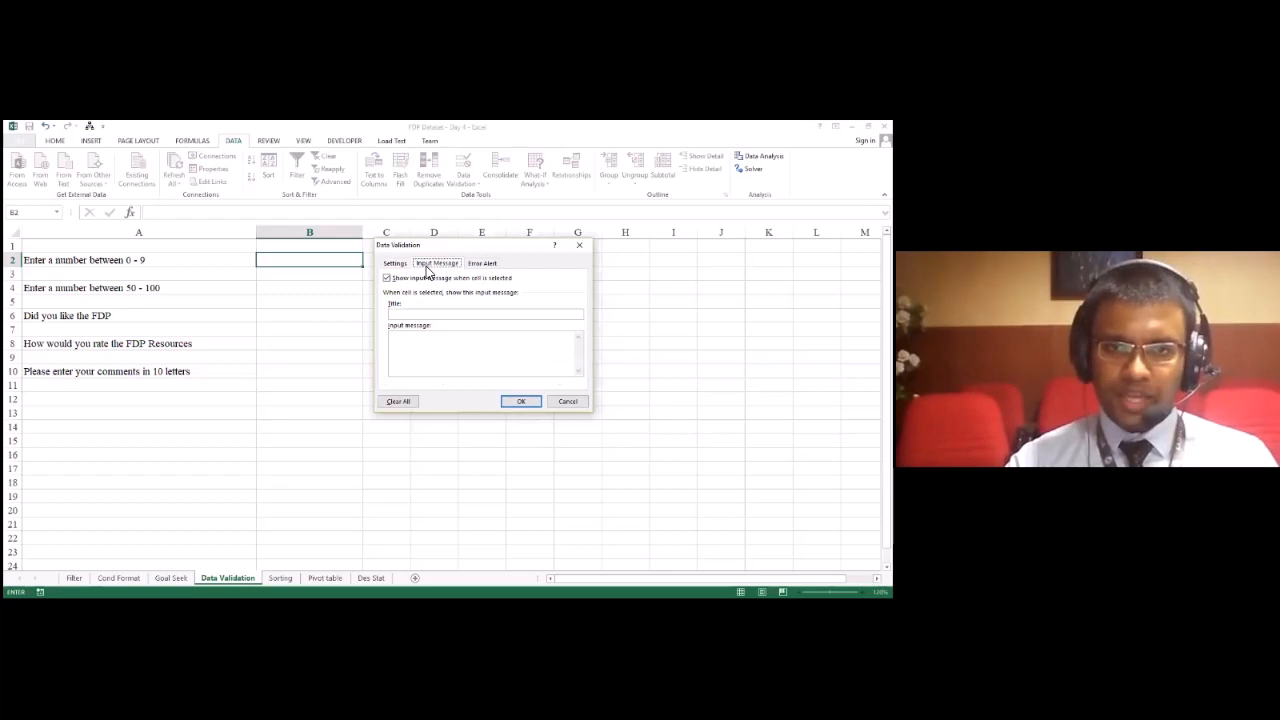
click(441, 315)
text(ALERT)
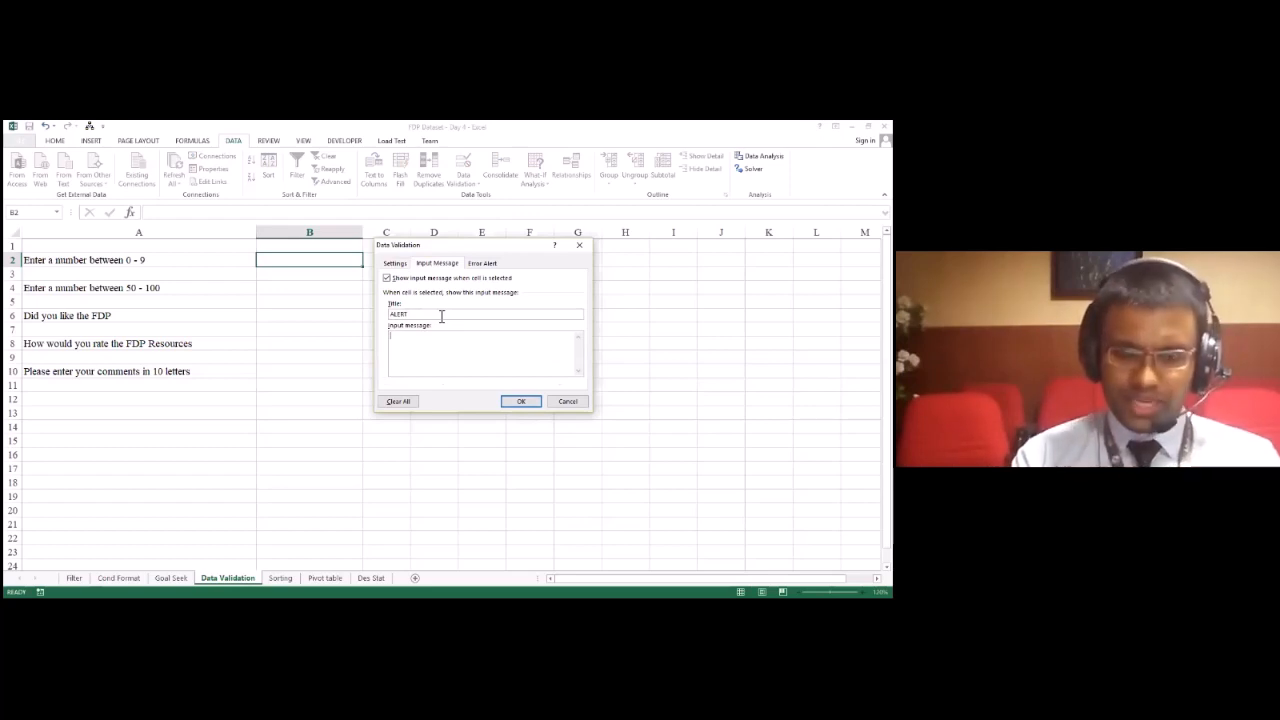
text(Pleas)
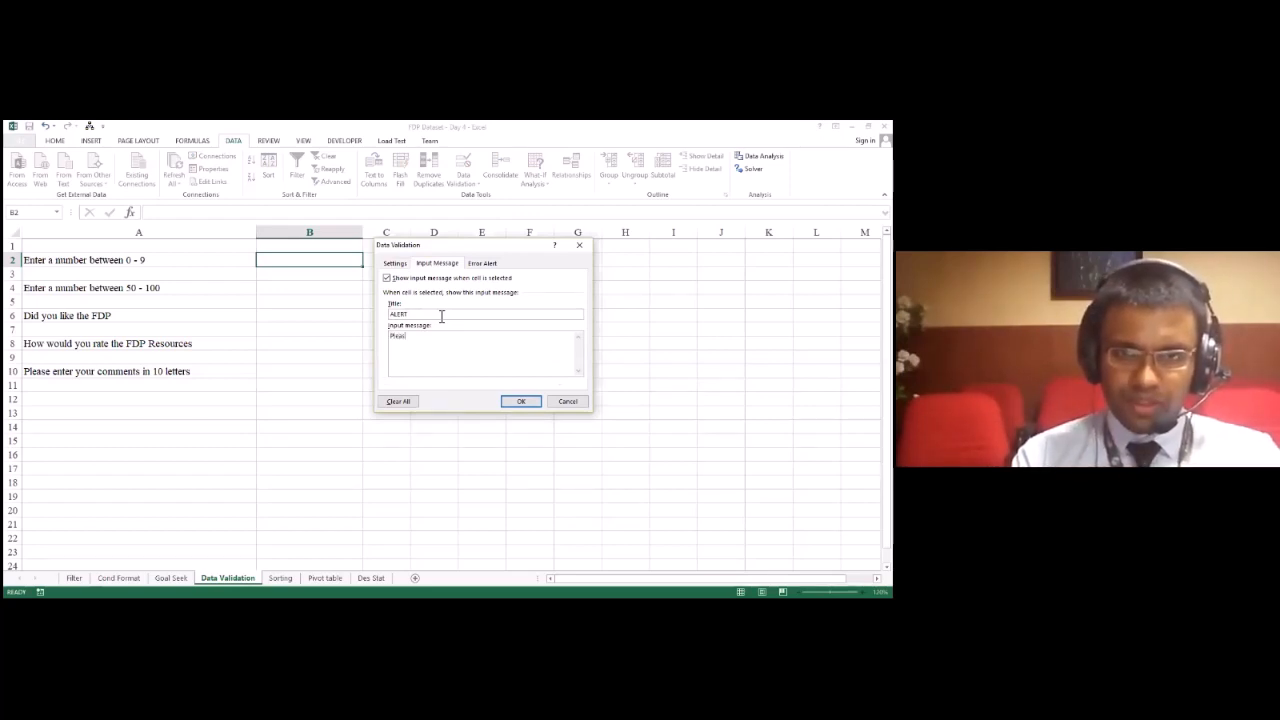
text(e follow)
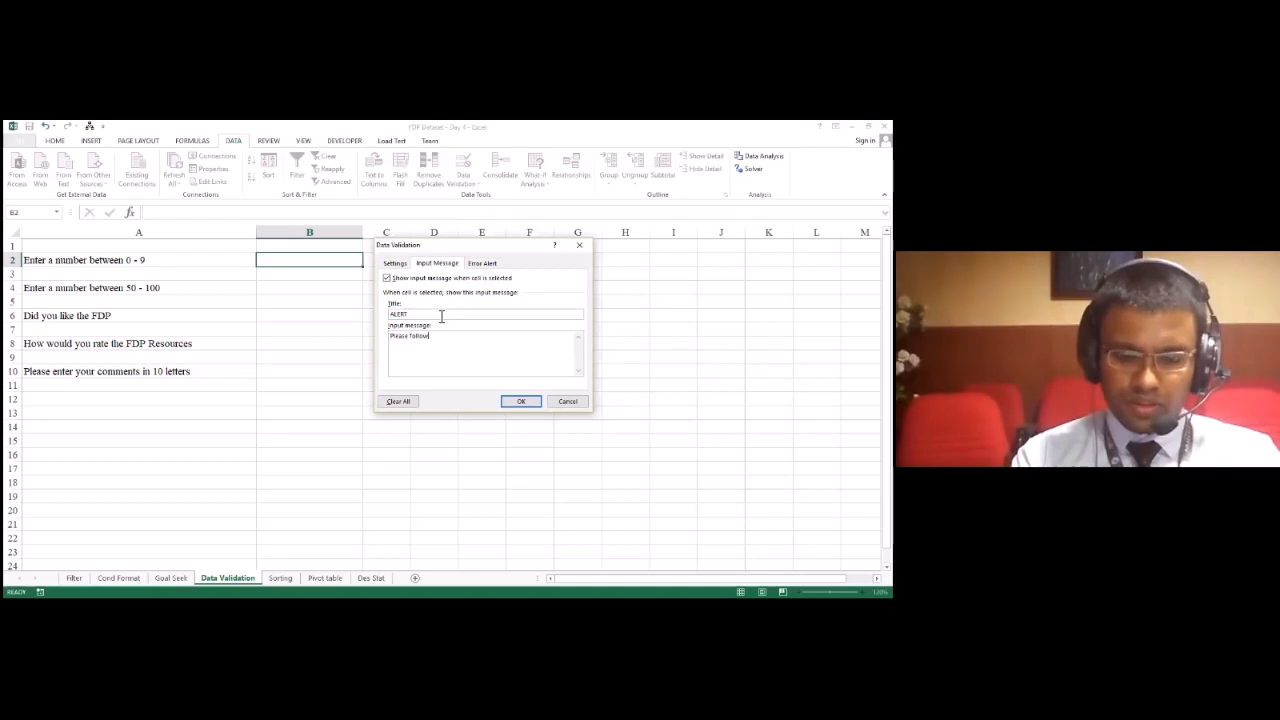
text( the)
key(BackSpace)
key(BackSpace)
key(BackSpace)
key(BackSpace)
key(BackSpace)
key(BackSpace)
key(BackSpace)
key(BackSpace)
key(BackSpace)
key(BackSpace)
text(enter number betw)
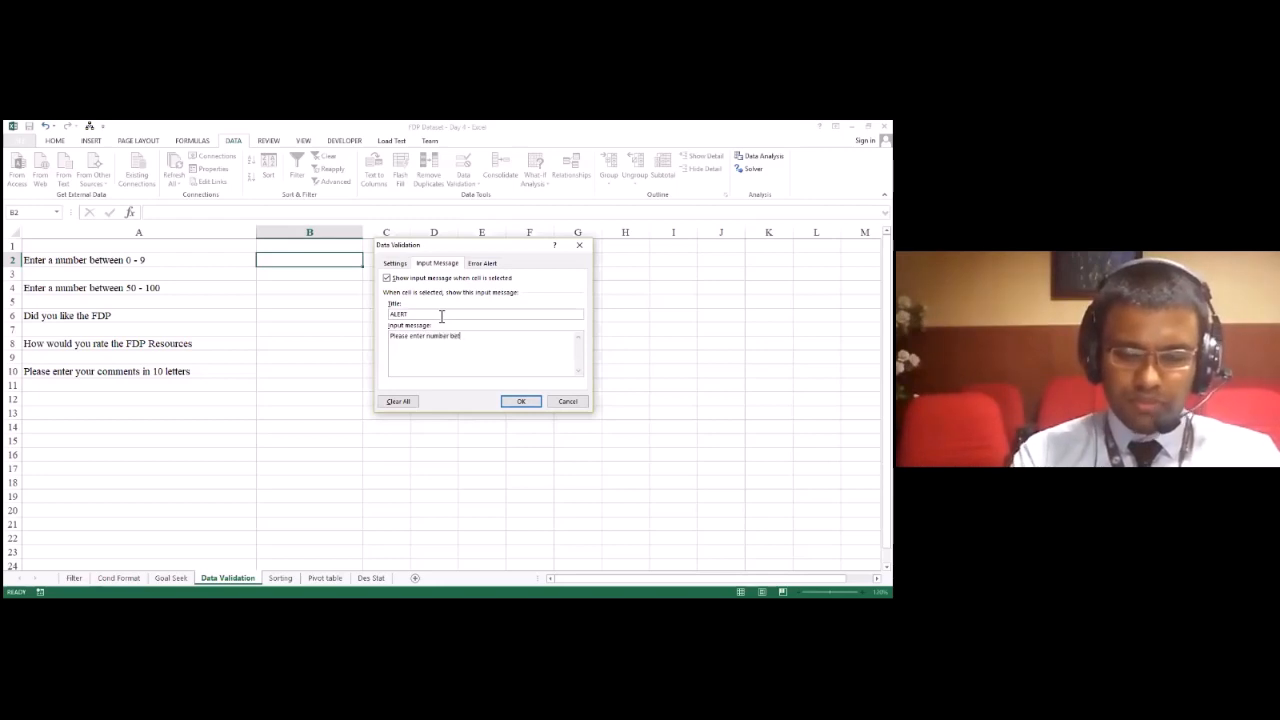
text(een 0 - 9)
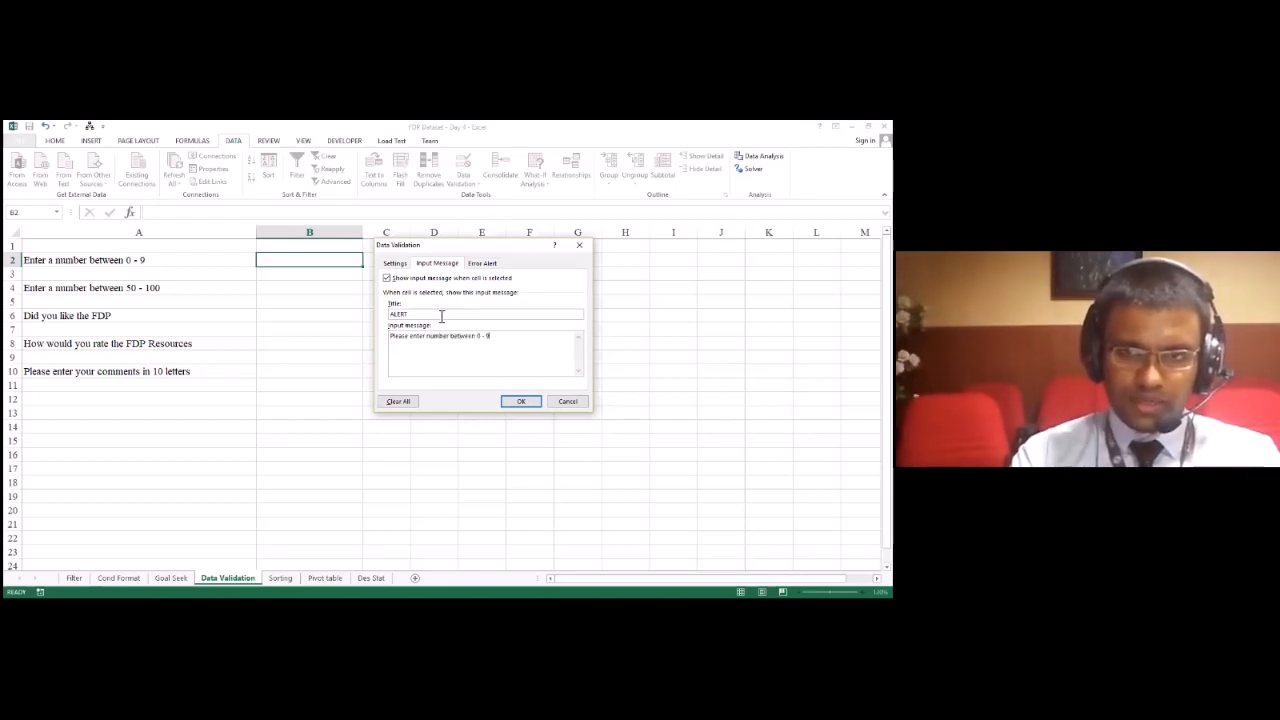
click(493, 277)
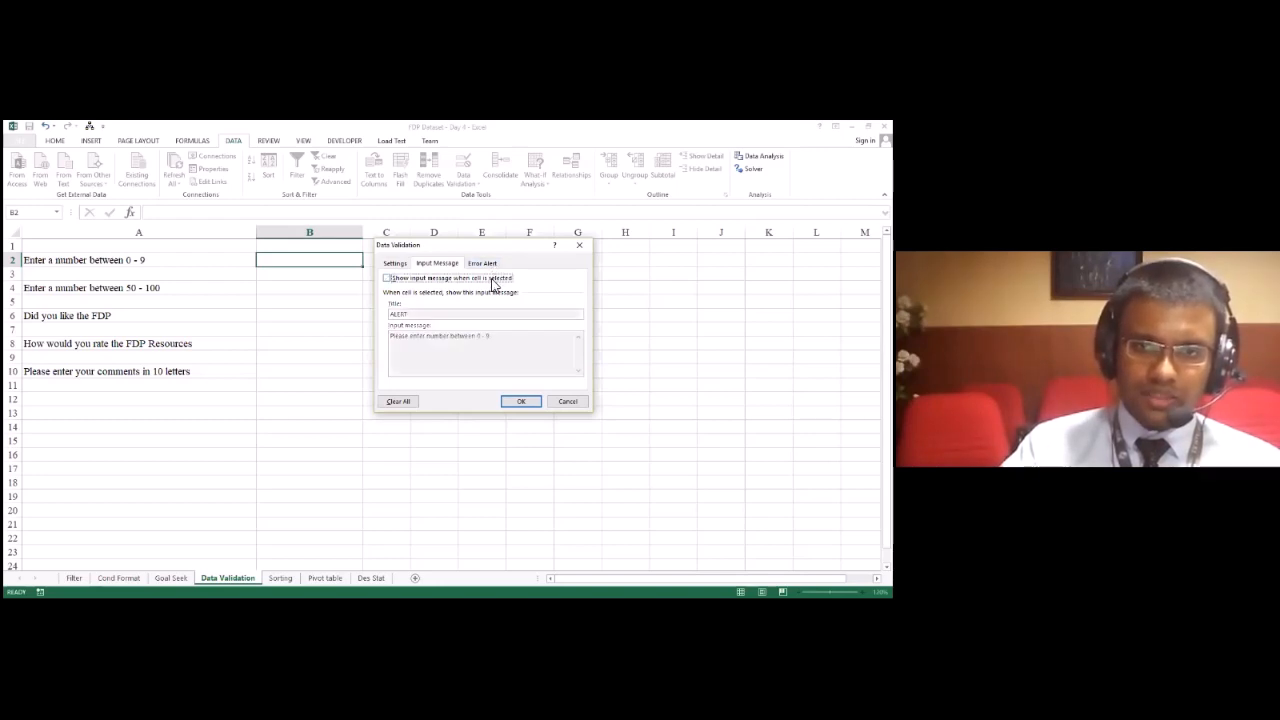
Step: Turn B2's input message back on, try the Information error alert style, and set the style to Stop
click(487, 280)
click(486, 264)
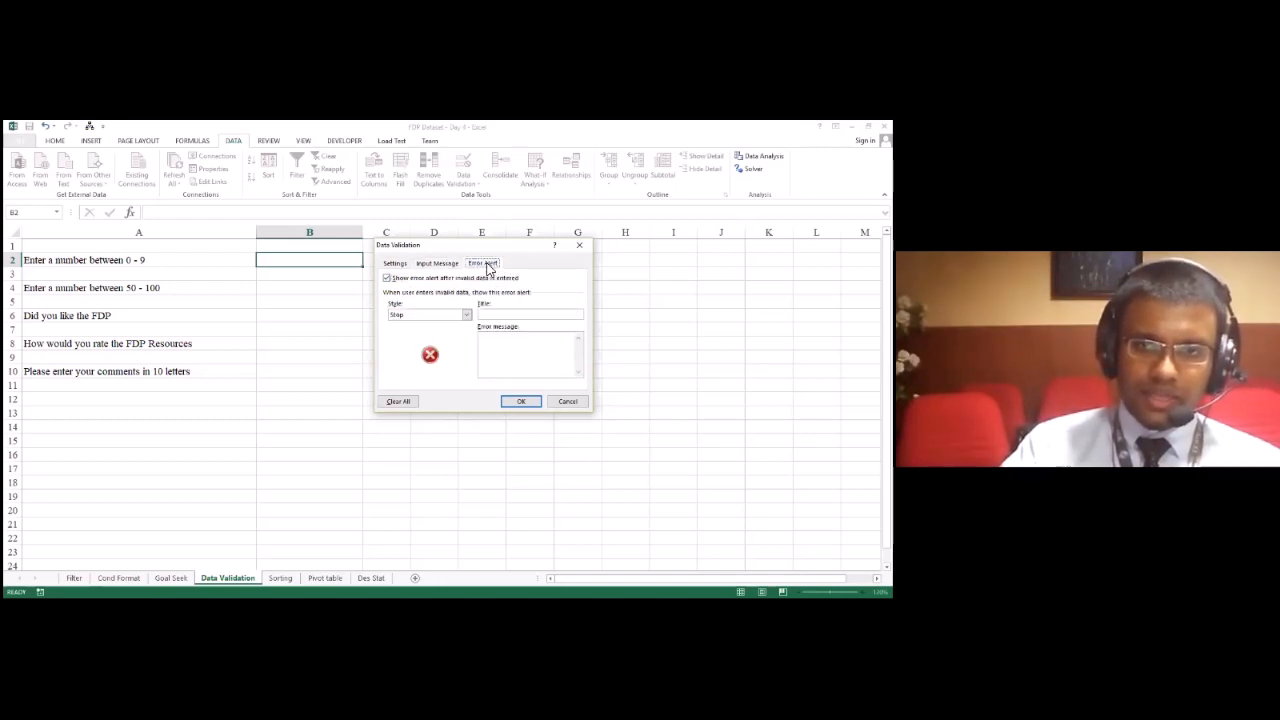
click(429, 317)
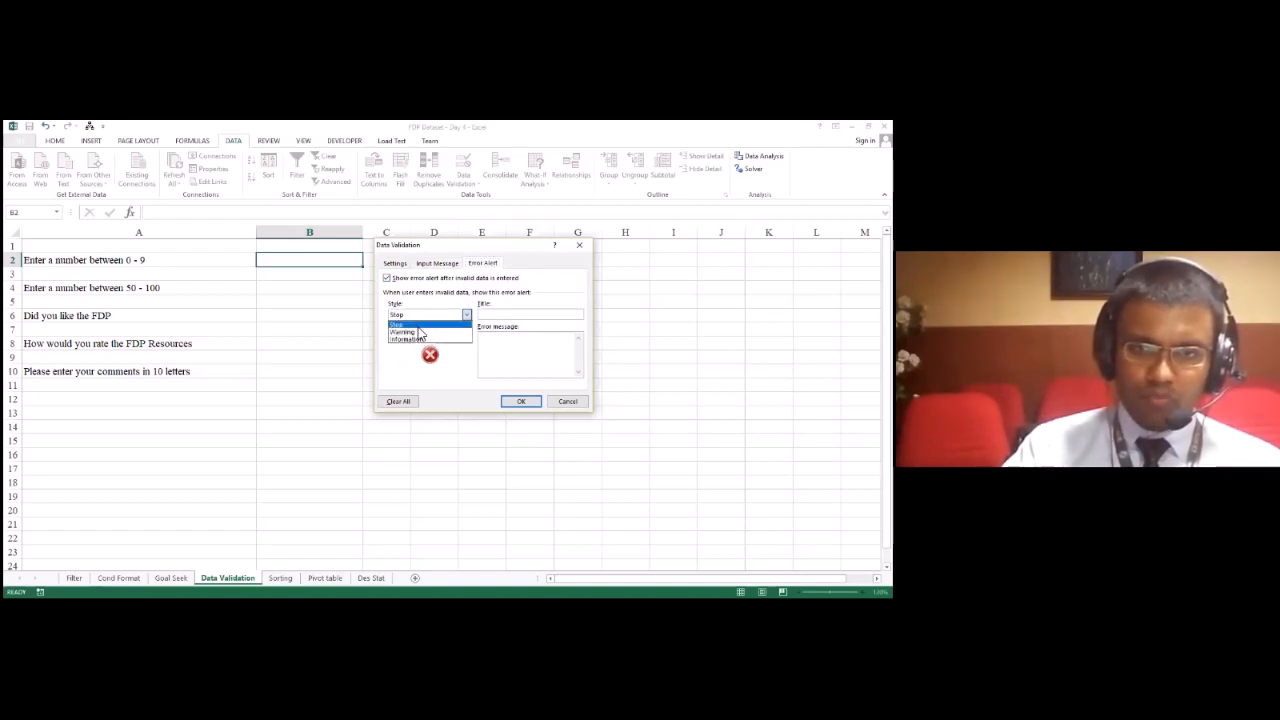
click(421, 340)
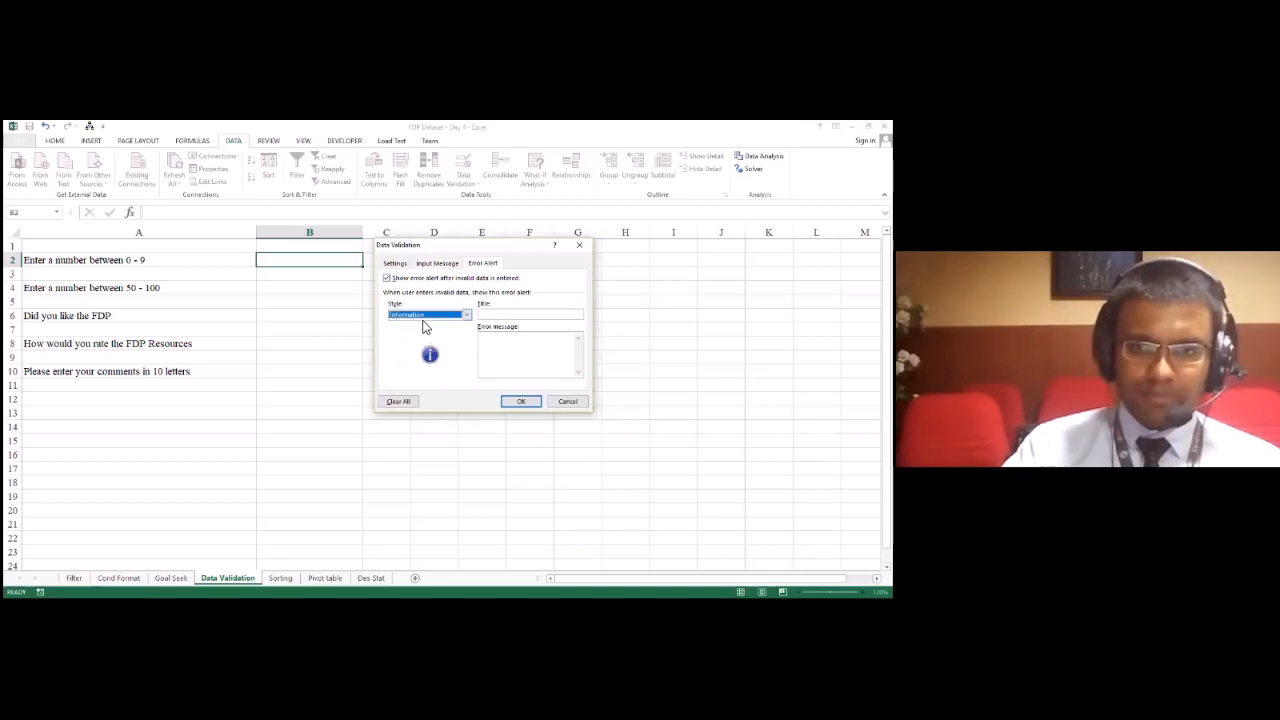
click(420, 317)
click(421, 325)
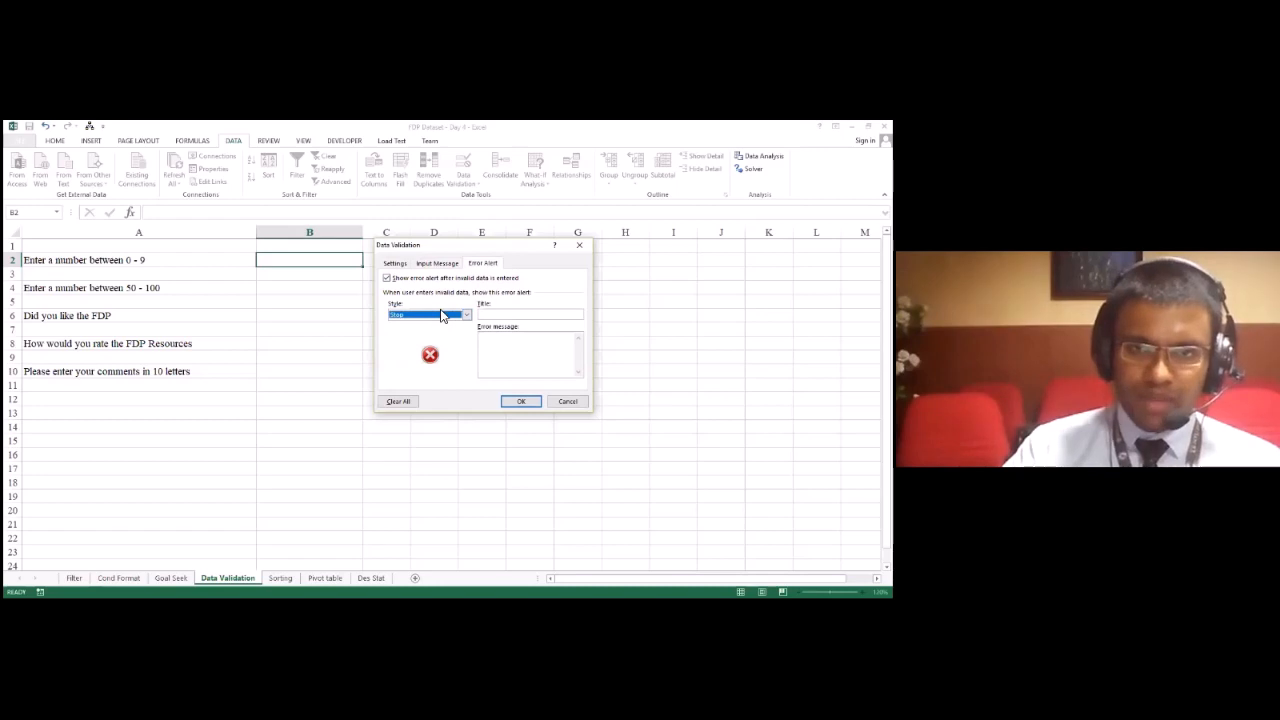
Step: Give B2's error alert the title "DANGER!!!" and the message "Please read instructions!!!!", and apply the validation
click(513, 316)
text(Err)
text(GER!!!)
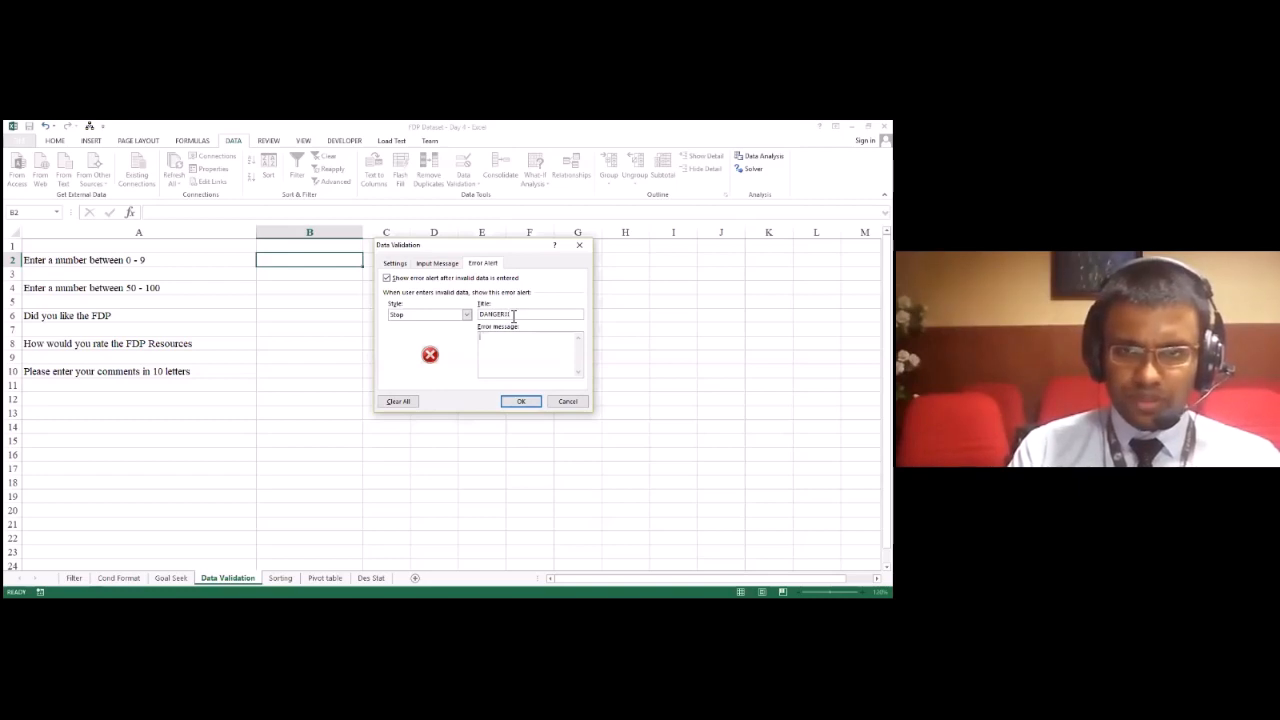
text(lease)
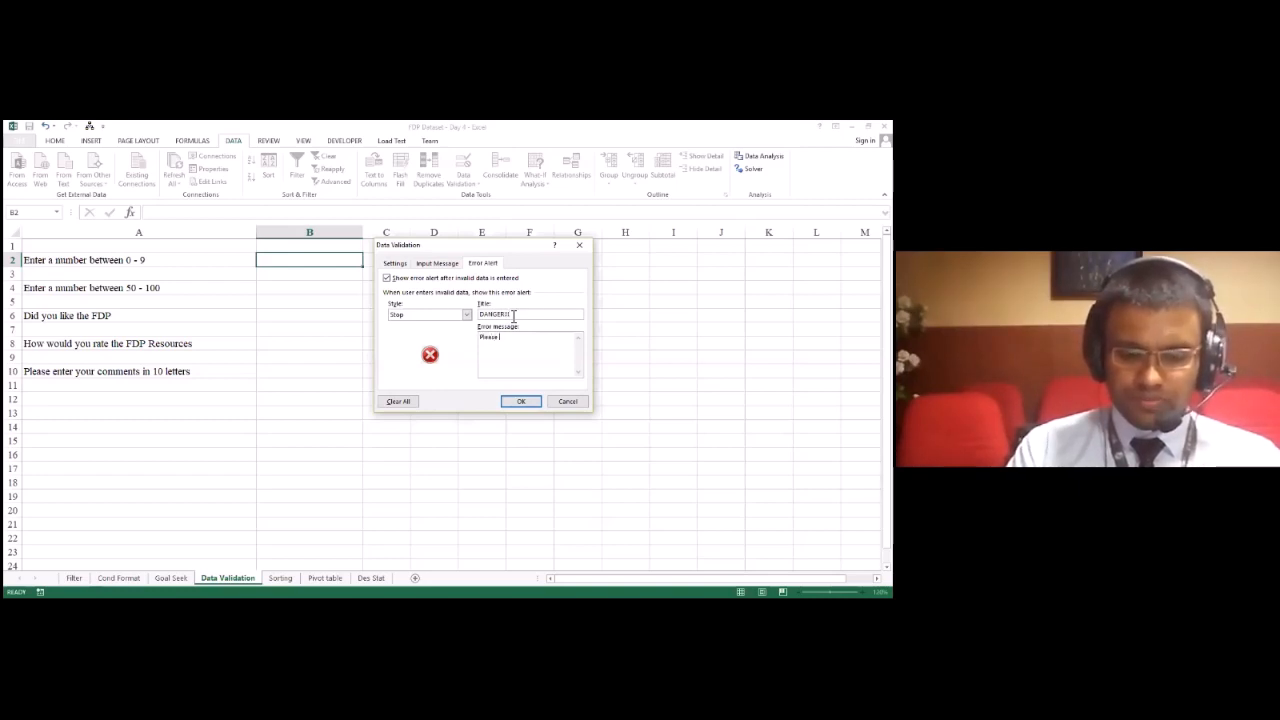
text( read instruct)
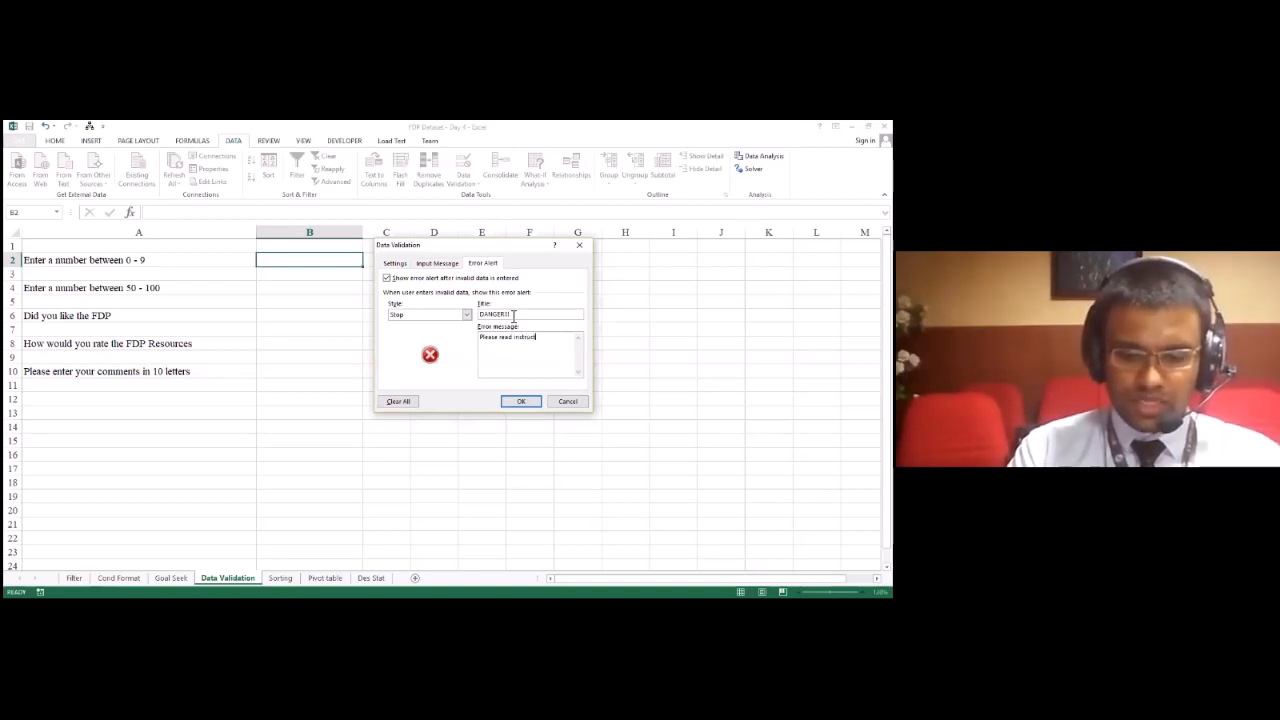
text(ions!!!)
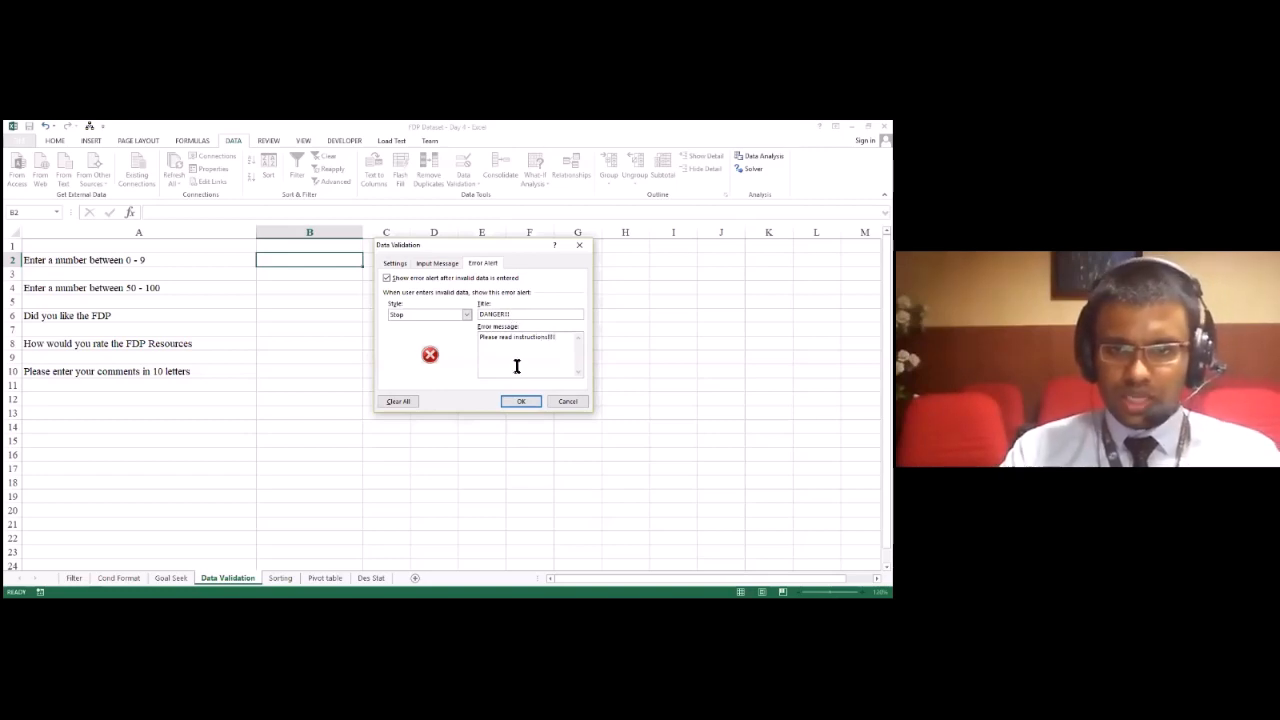
click(530, 404)
click(625, 440)
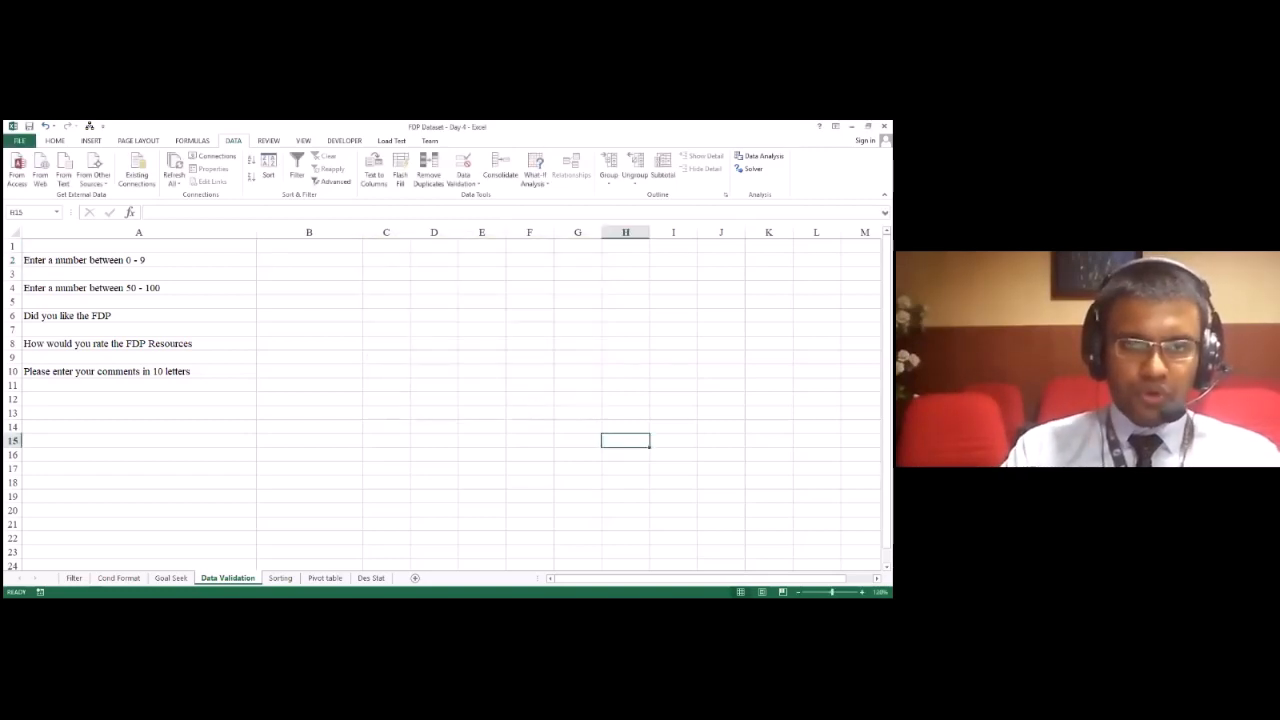
Step: Check B2's input message by selecting B2 and various neighbouring cells, ending on B2
click(355, 262)
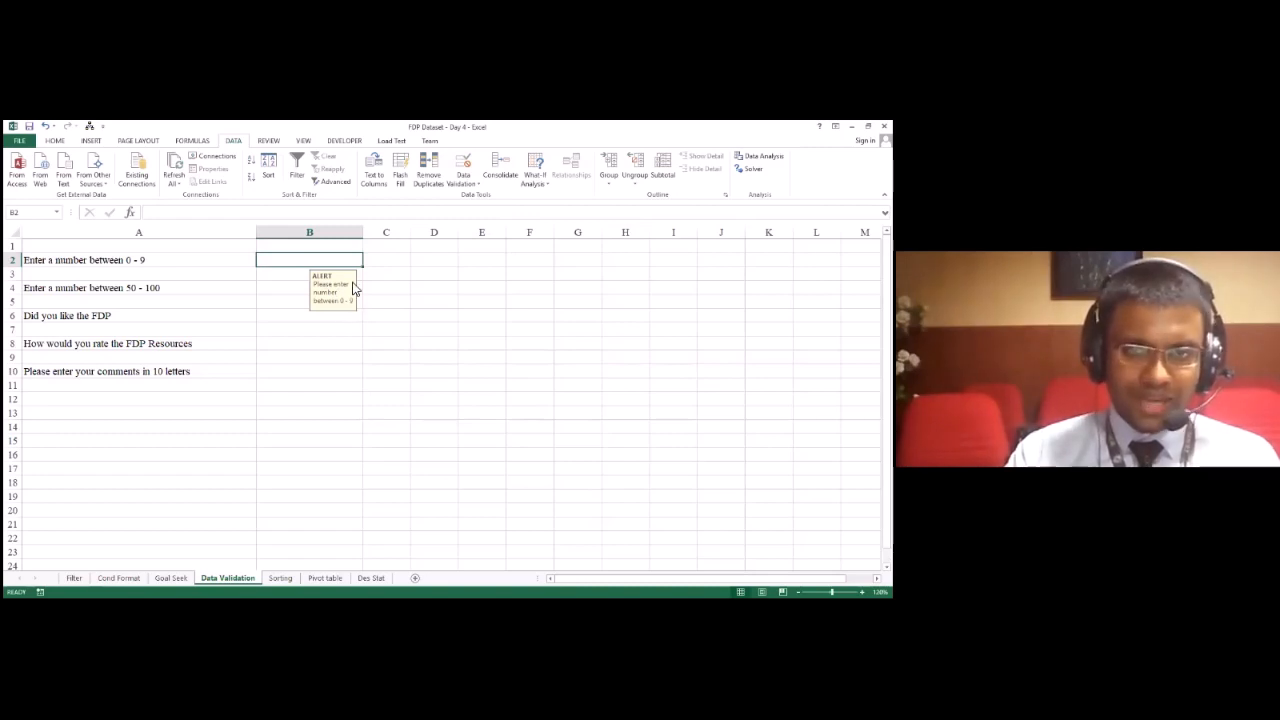
click(382, 276)
click(321, 278)
click(322, 300)
click(320, 272)
click(439, 276)
click(430, 245)
click(300, 250)
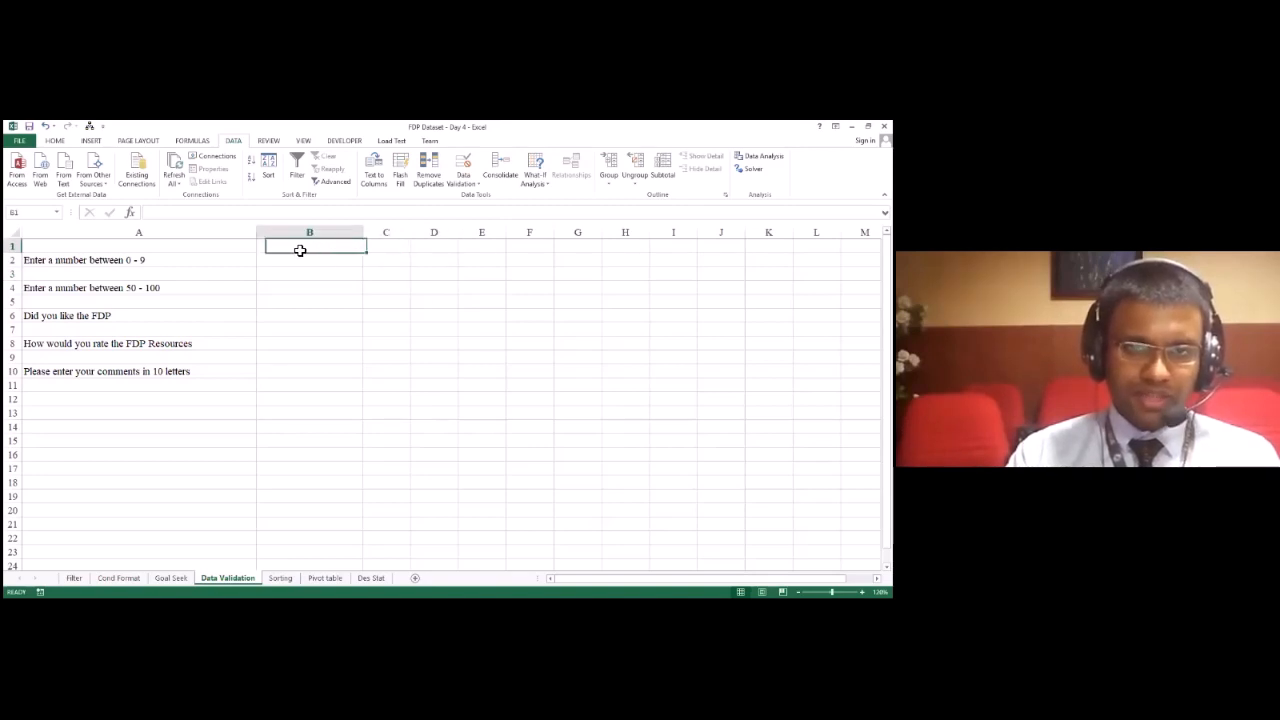
click(249, 248)
click(249, 289)
click(294, 300)
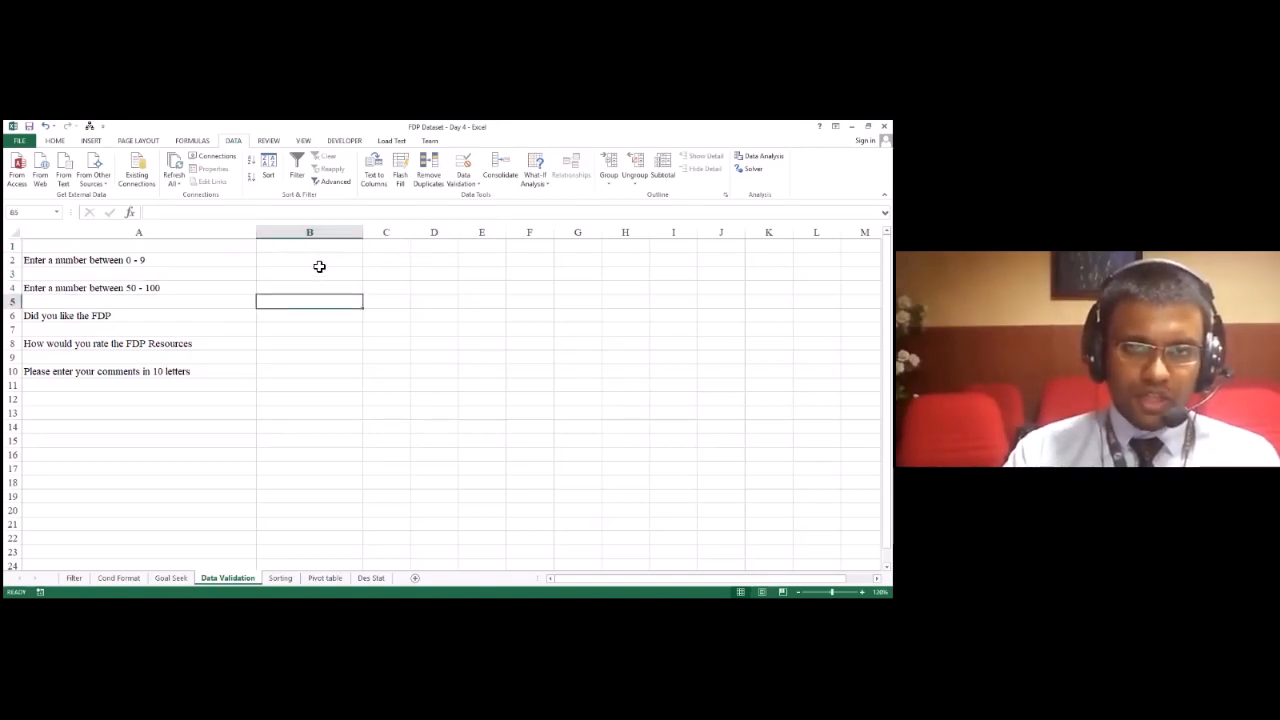
click(319, 263)
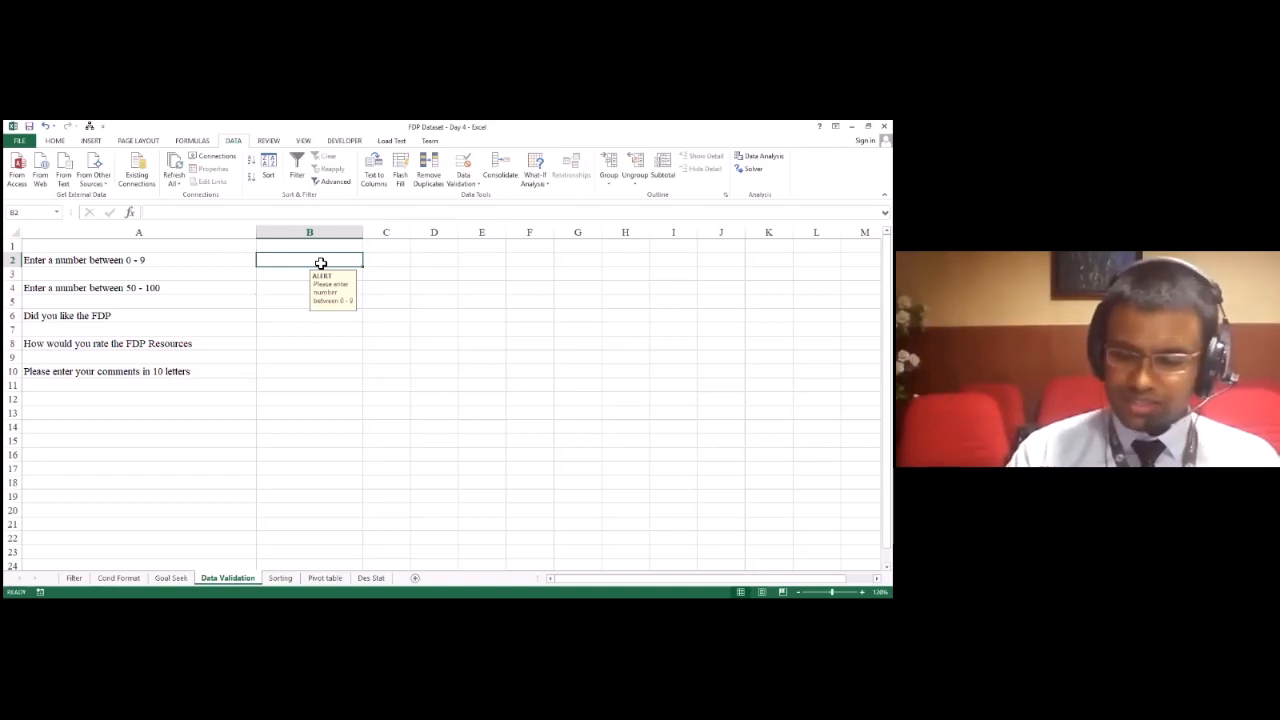
Step: Test B2's validation with the entry 1, and replace it with 8
text(1)
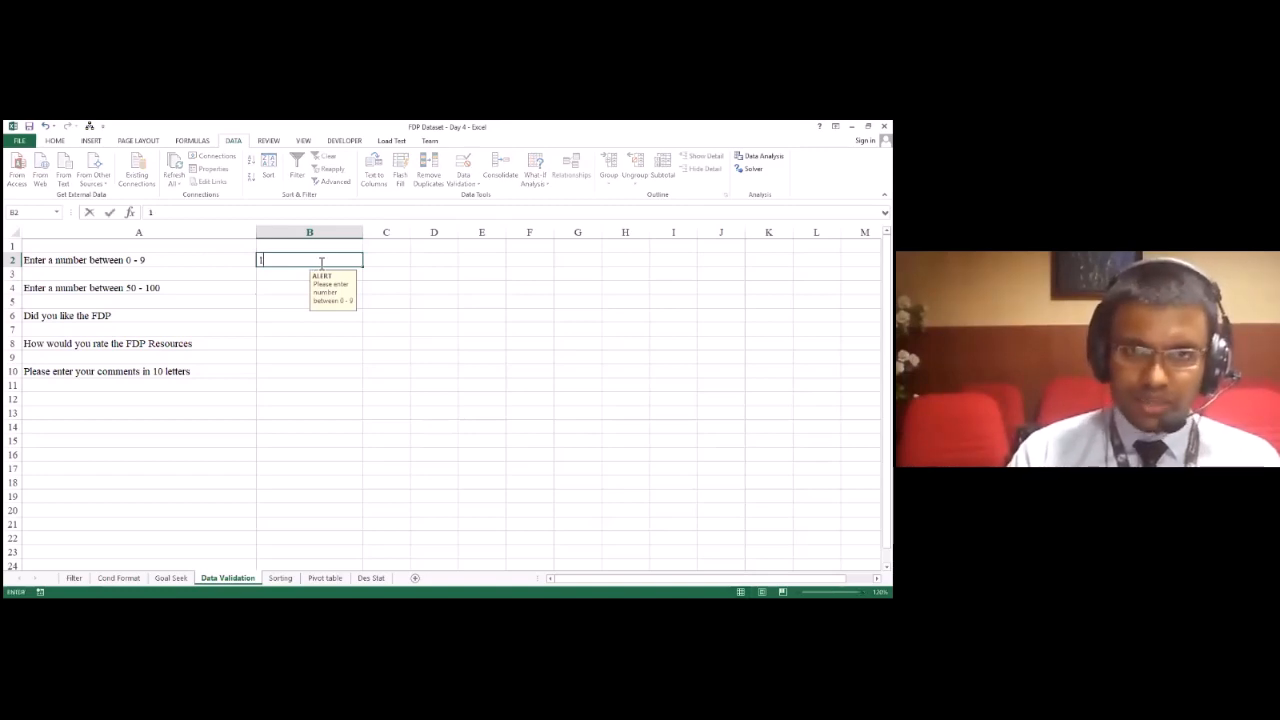
key(Return)
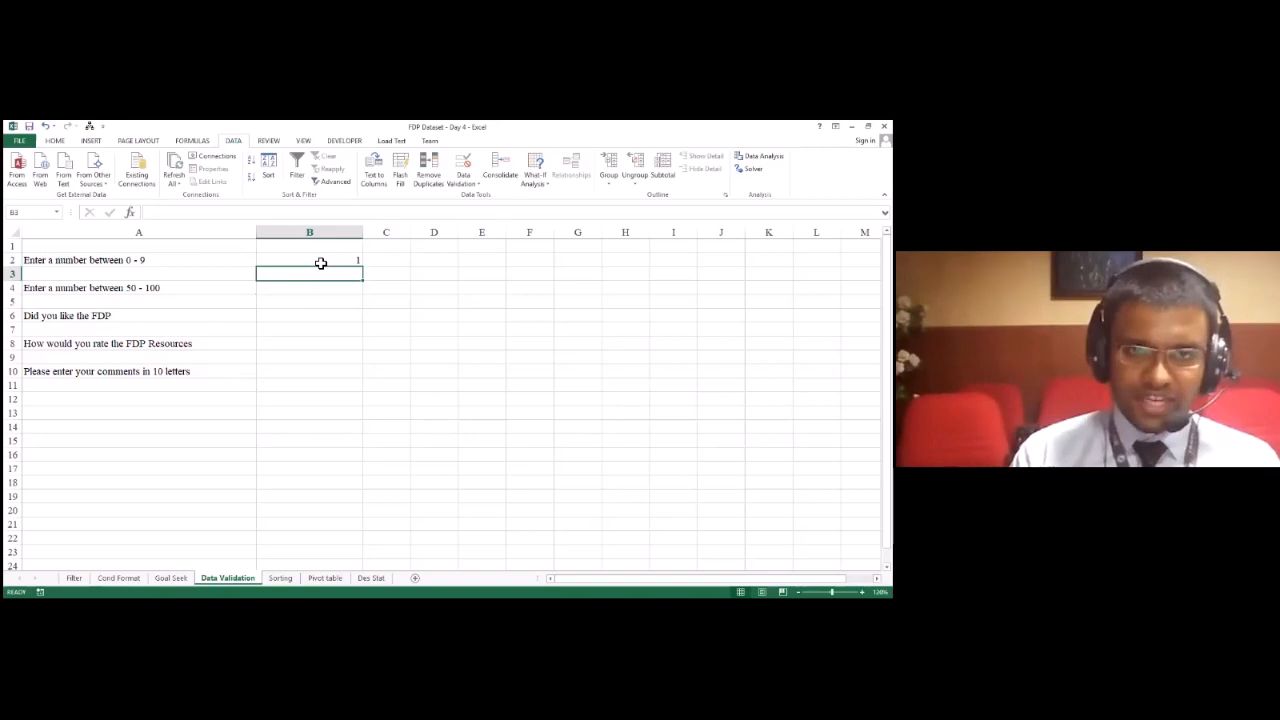
click(320, 263)
text(8)
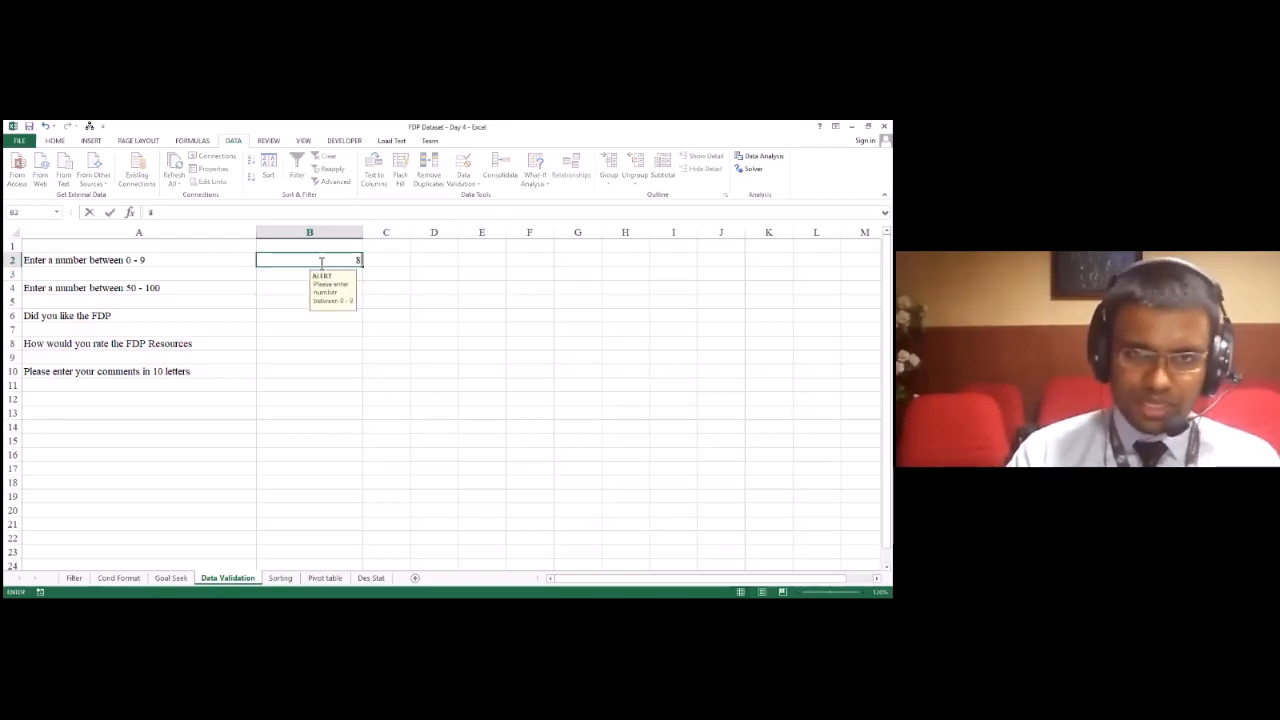
key(Return)
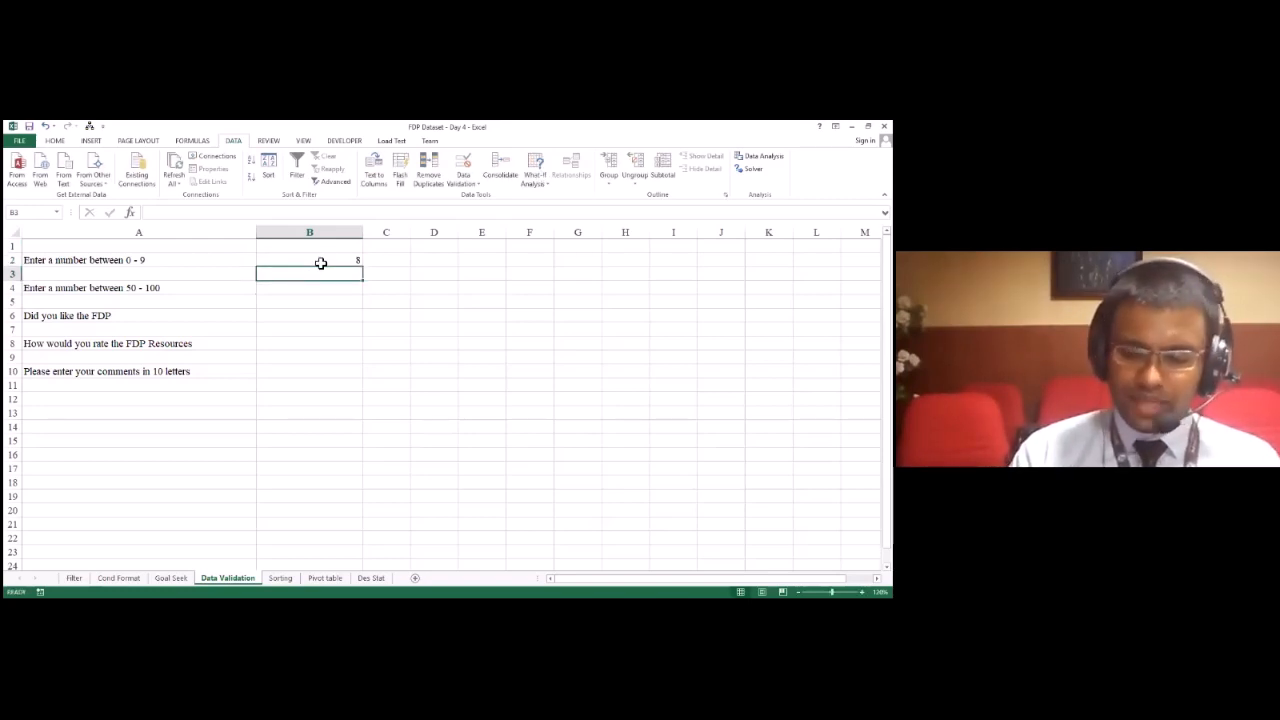
Step: Try entering the out-of-range number 10 in B2, and retry the entry with 8
click(320, 263)
text(10)
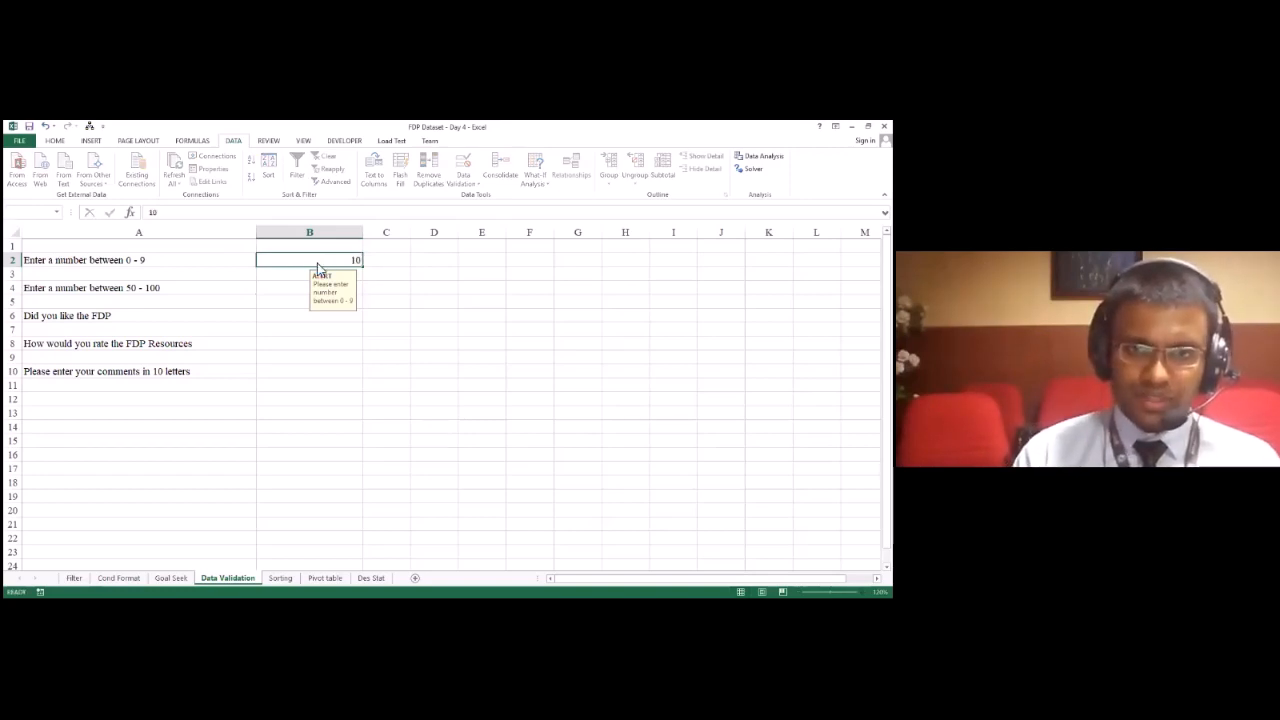
key(Return)
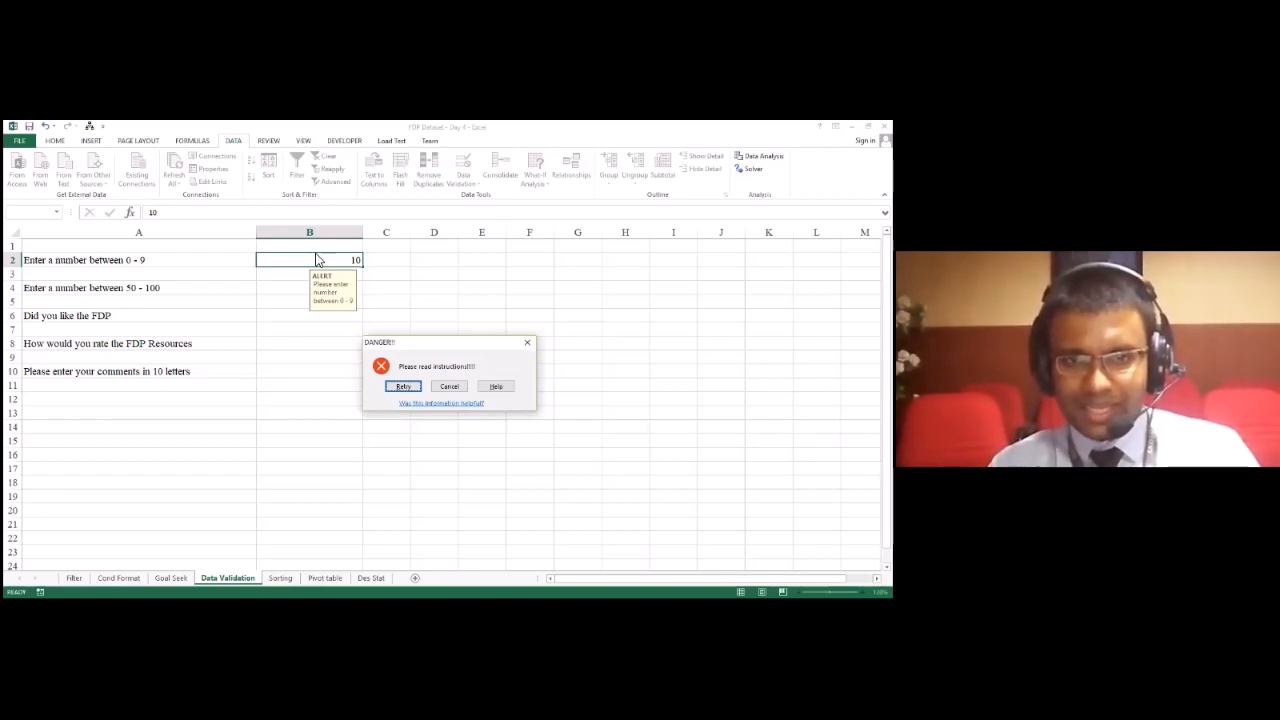
click(415, 392)
text(8)
key(Return)
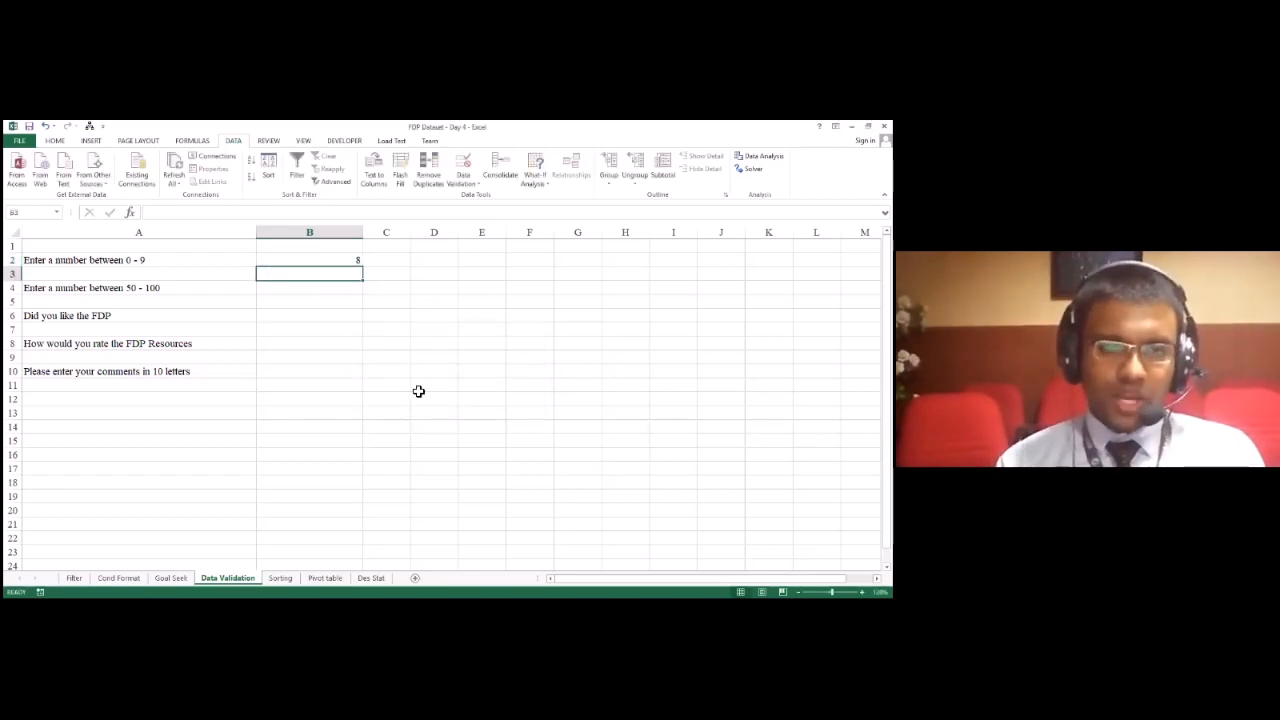
key(Up)
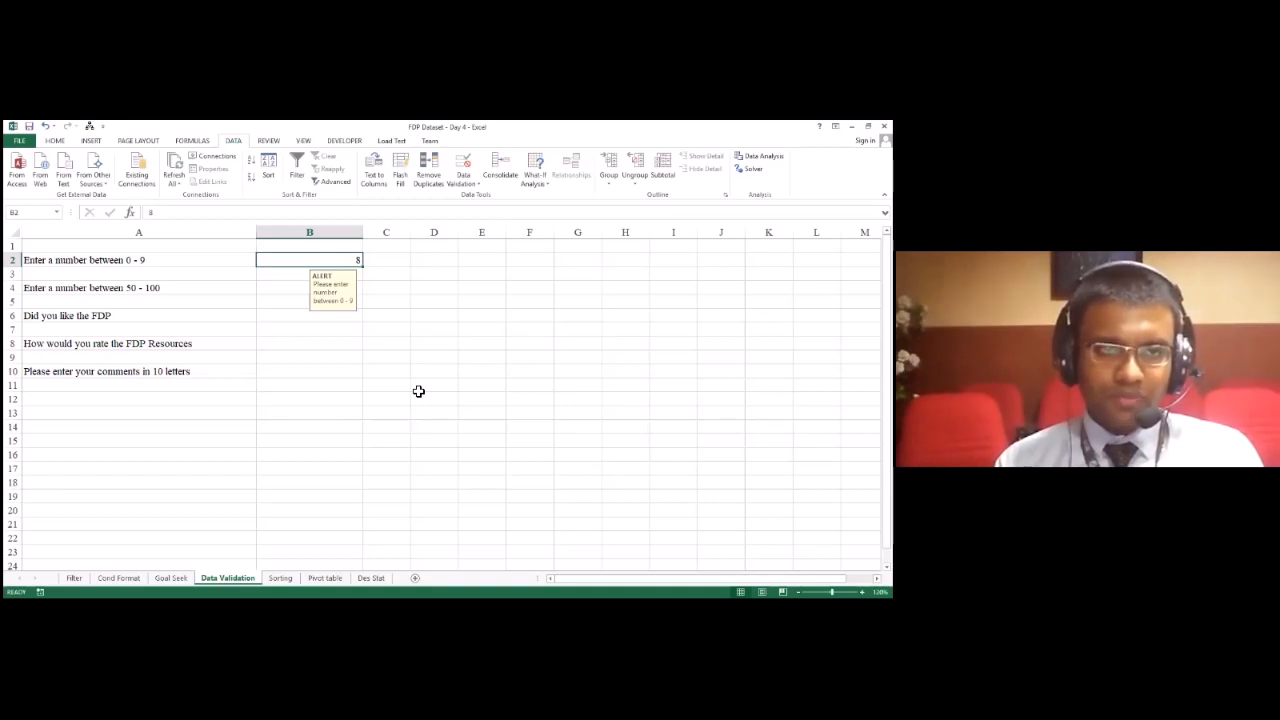
key(Left)
key(Down)
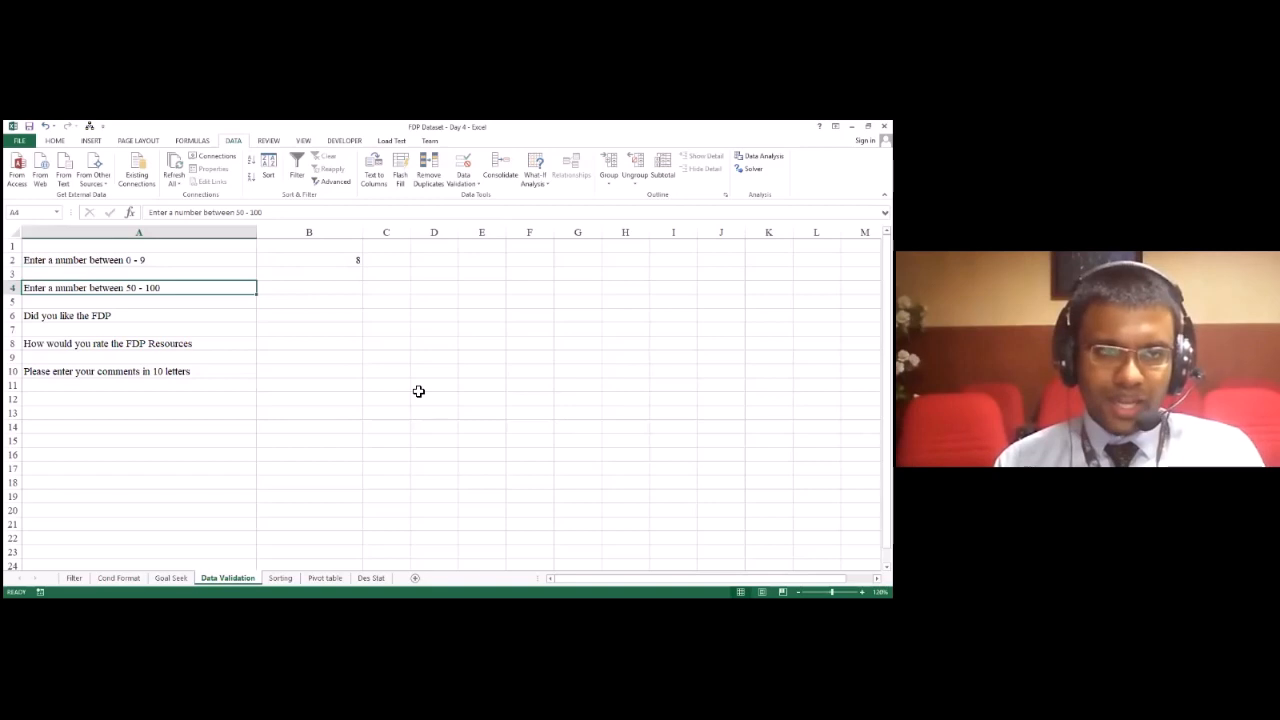
key(Right)
key(Left)
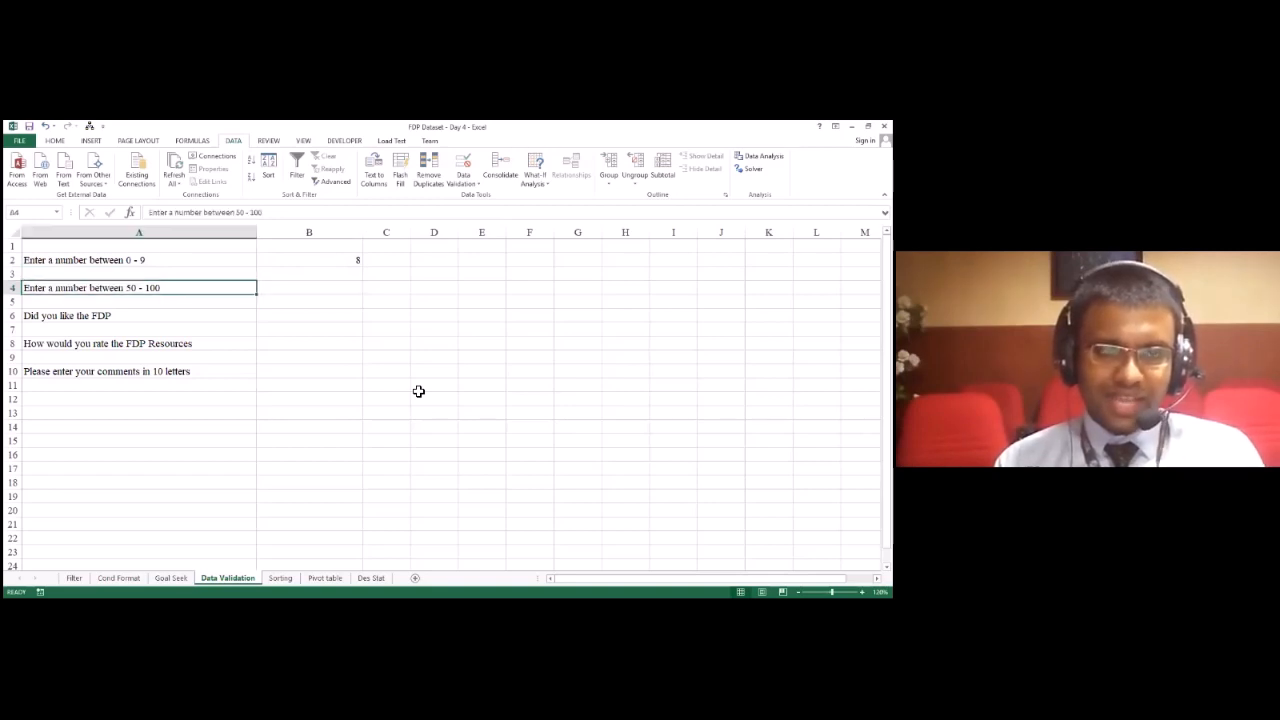
key(Right)
key(Left)
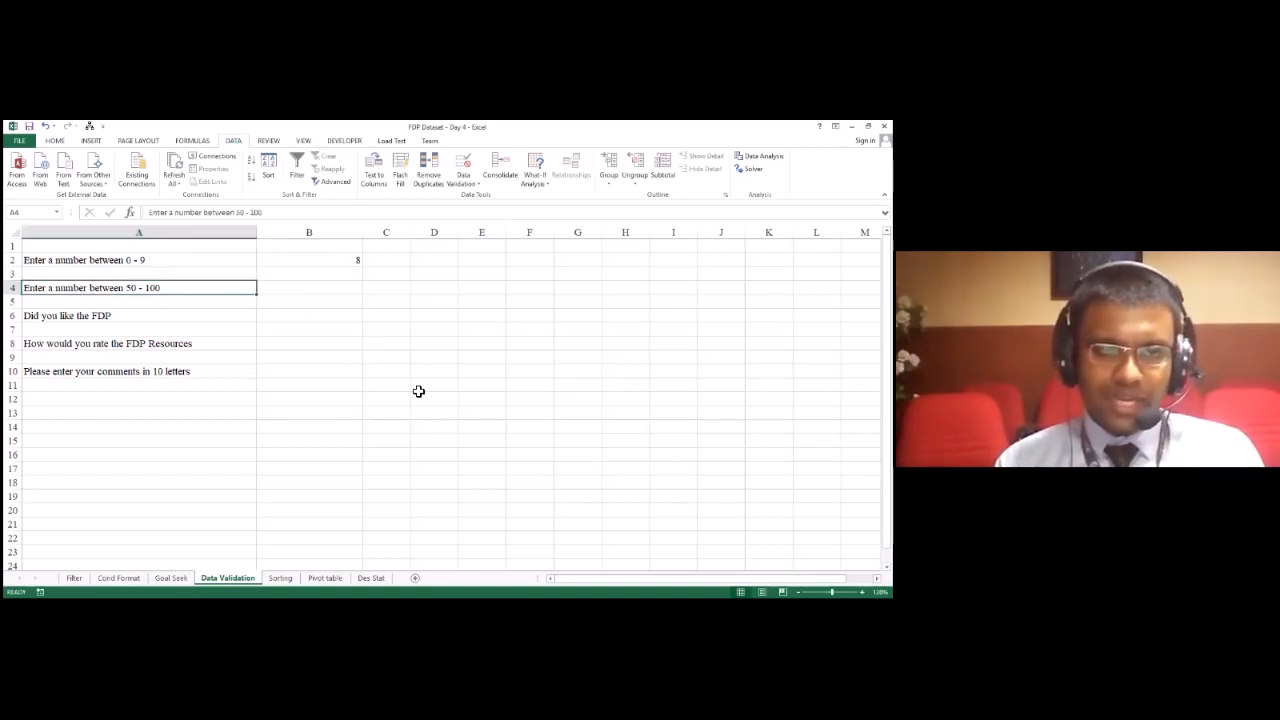
key(Right)
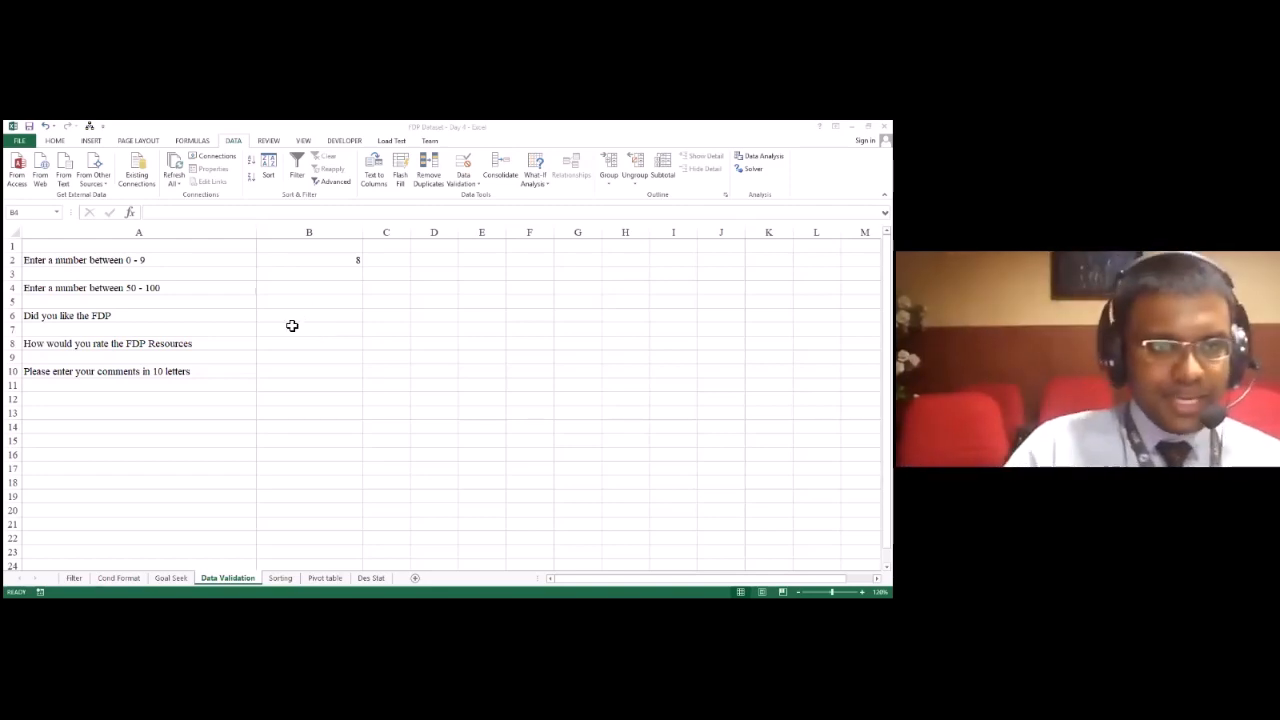
click(290, 322)
key(Left)
key(Right)
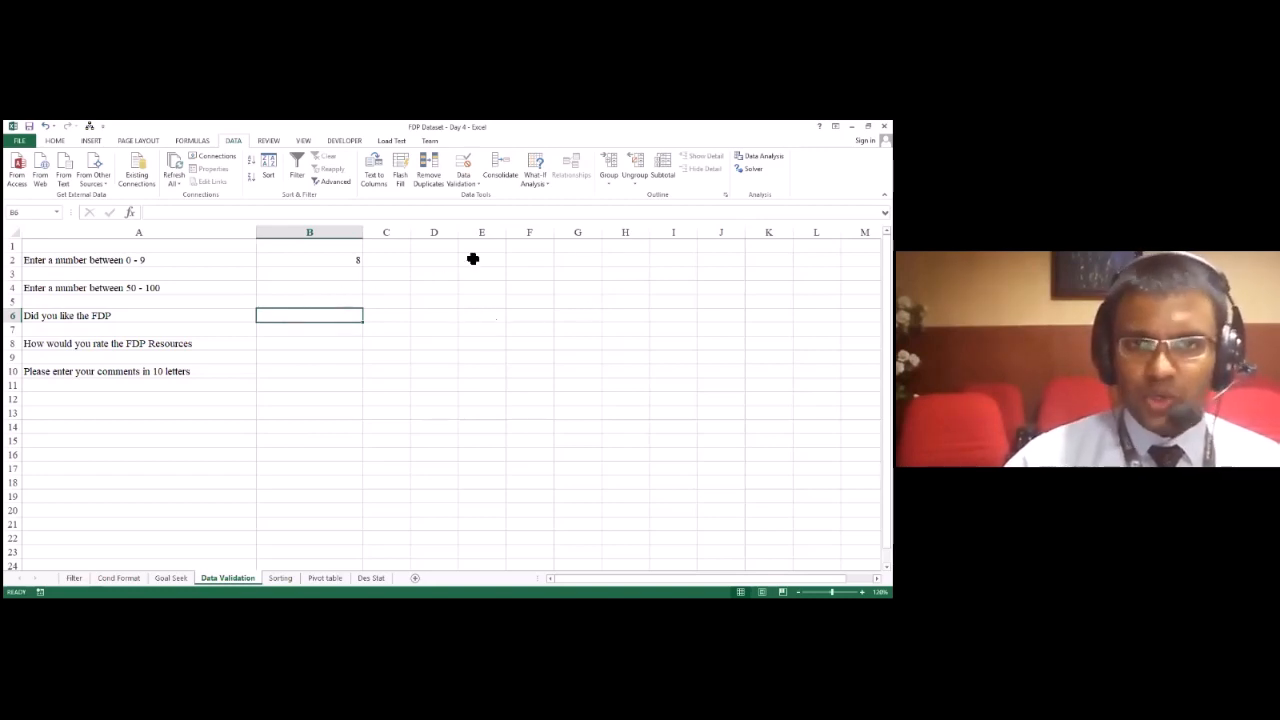
click(475, 178)
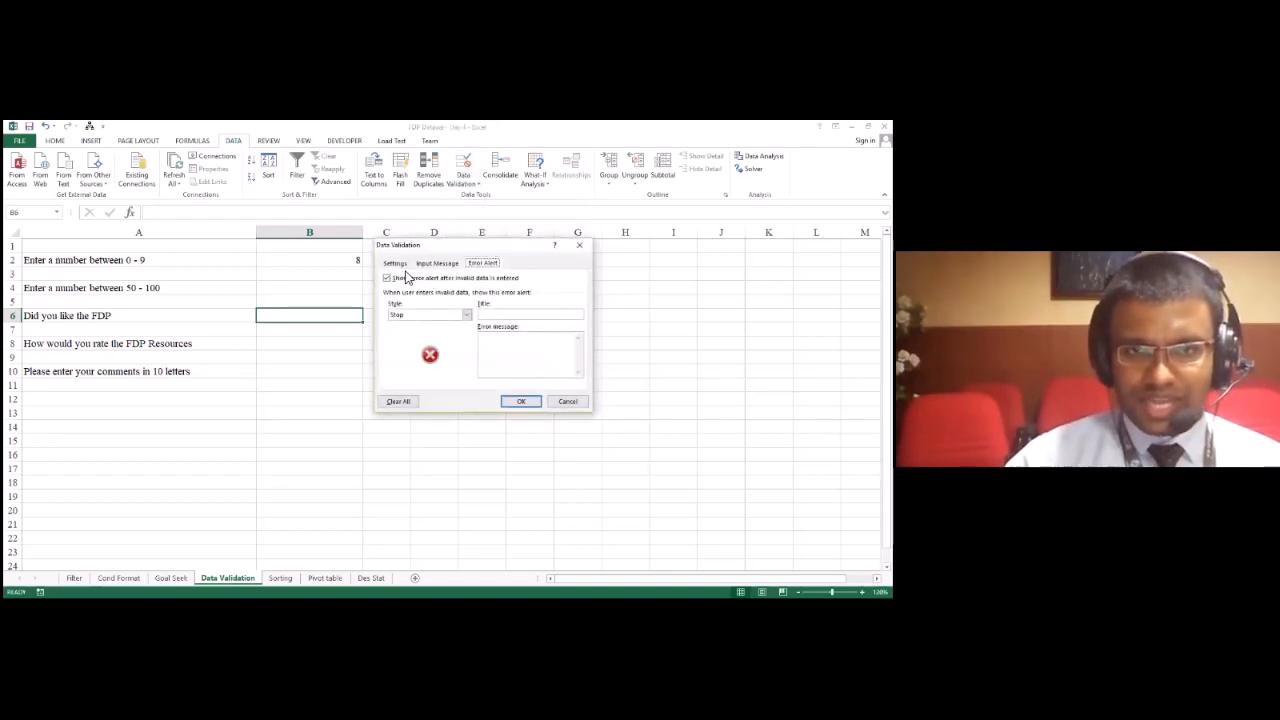
click(400, 264)
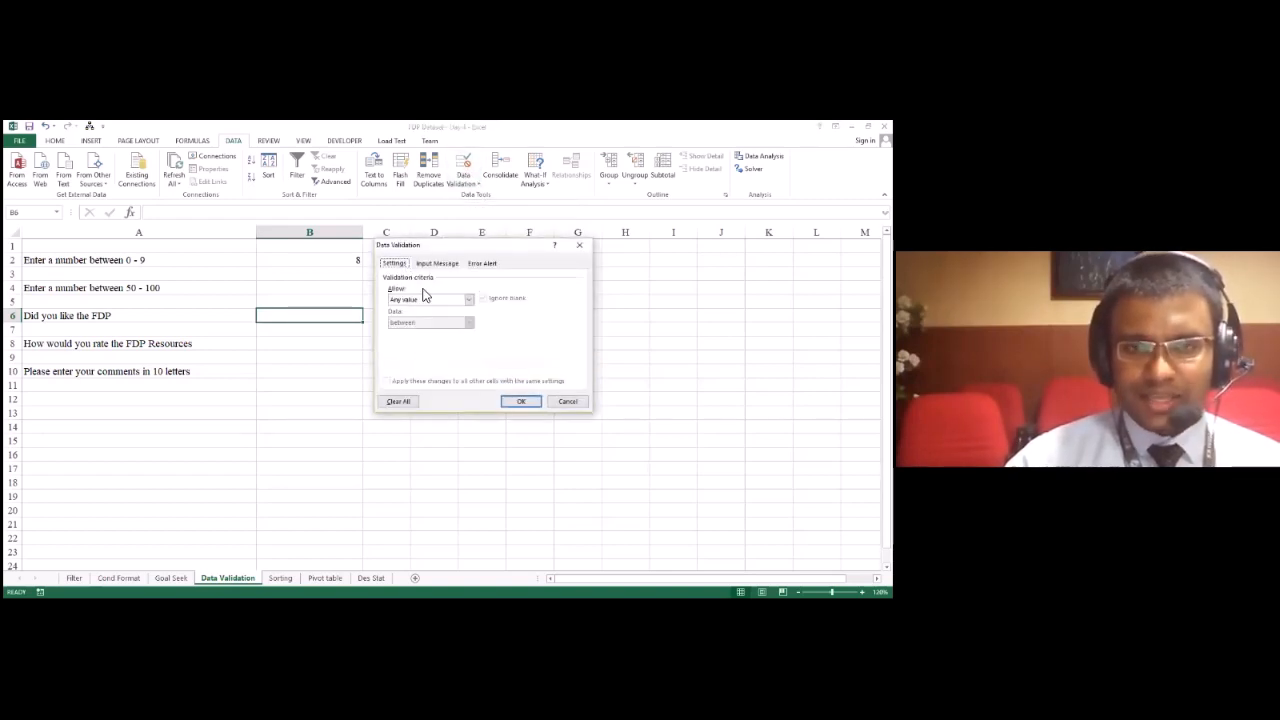
click(425, 301)
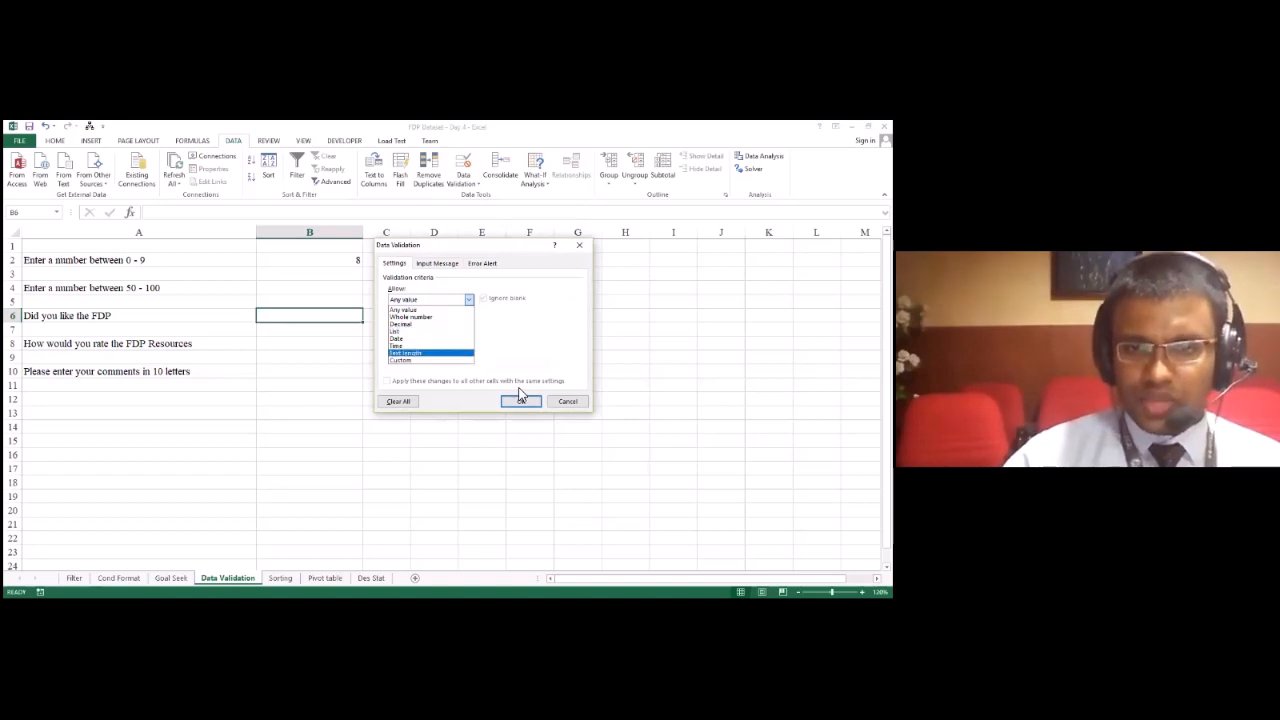
click(581, 406)
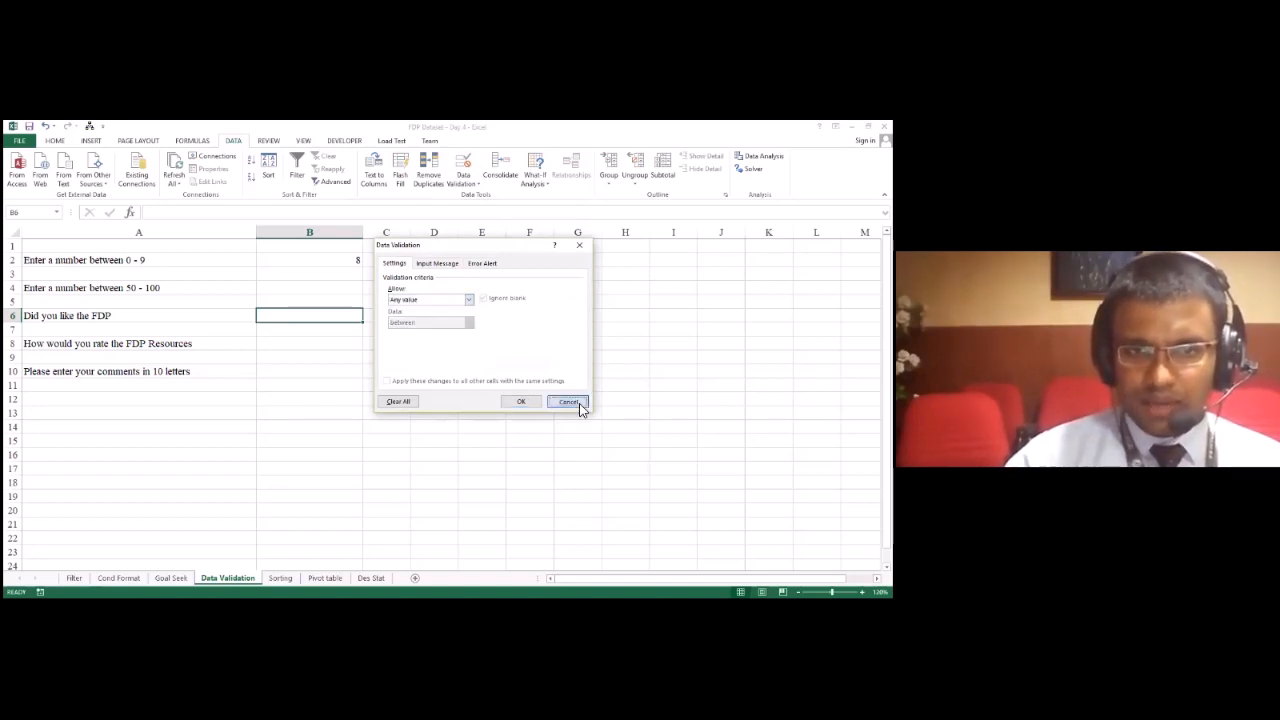
click(568, 402)
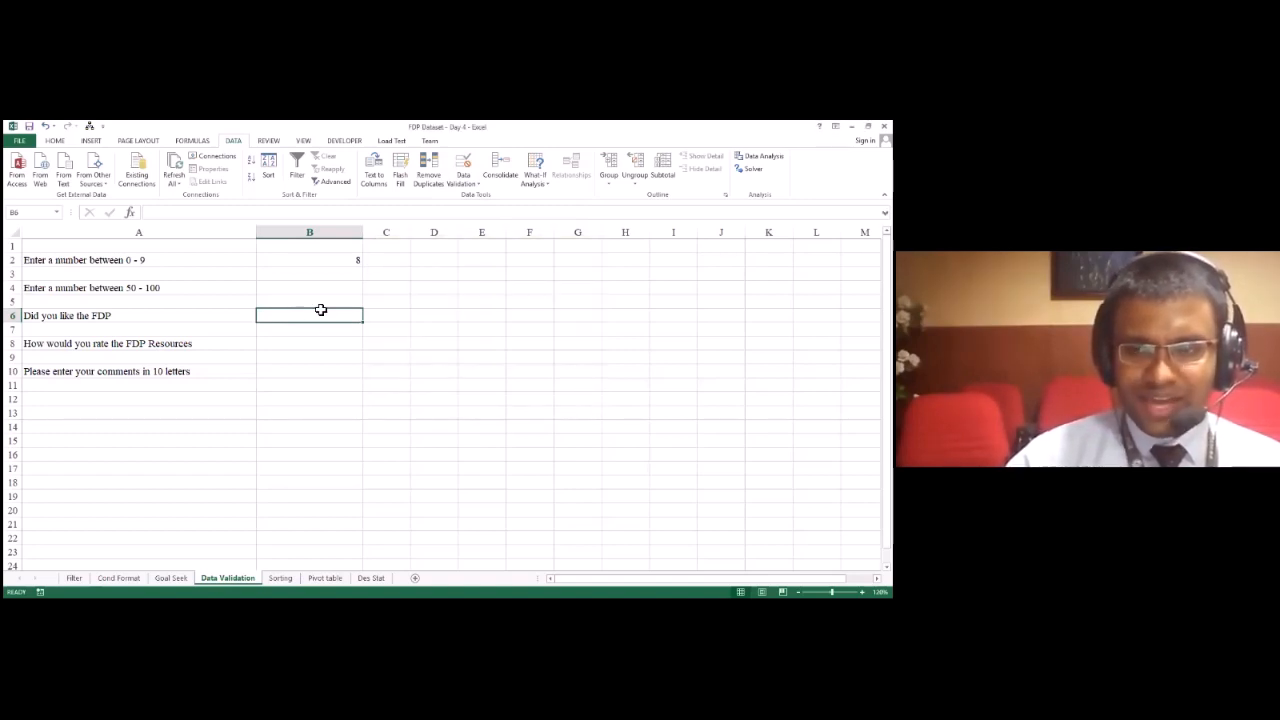
Step: Restrict B6 to a list of allowed answers with the source "Yes, No"
click(473, 186)
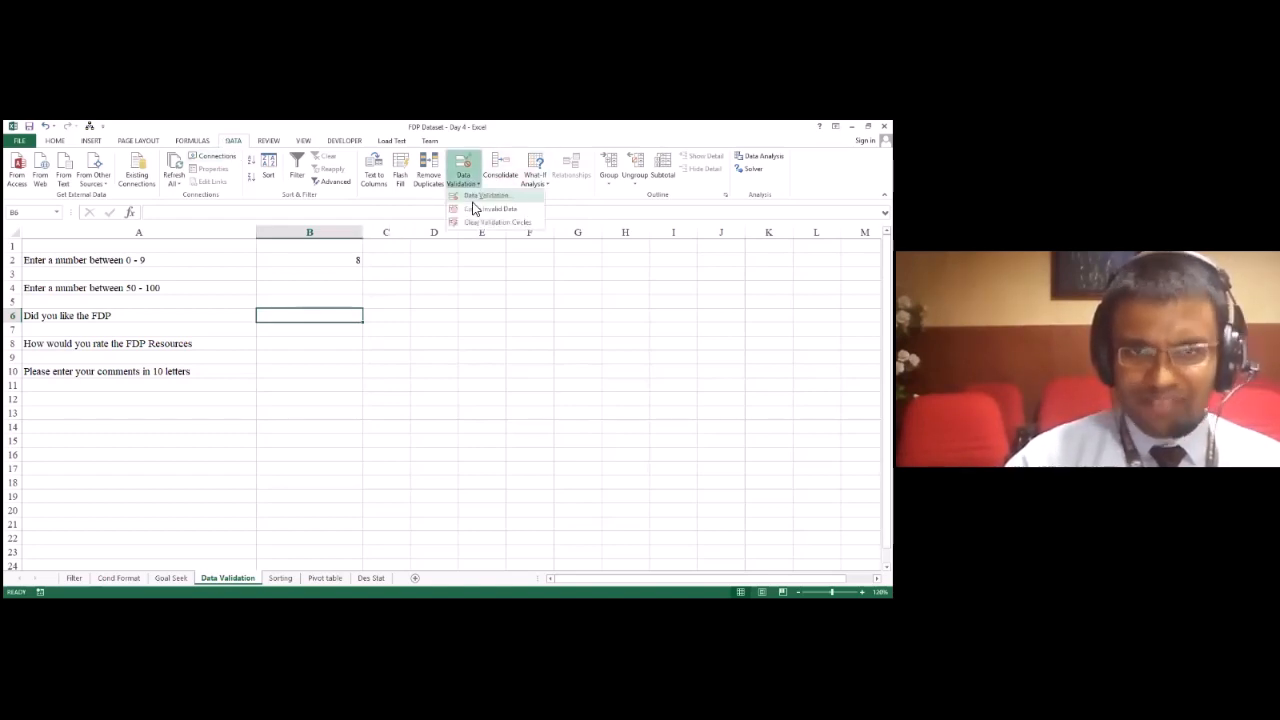
click(485, 195)
click(411, 301)
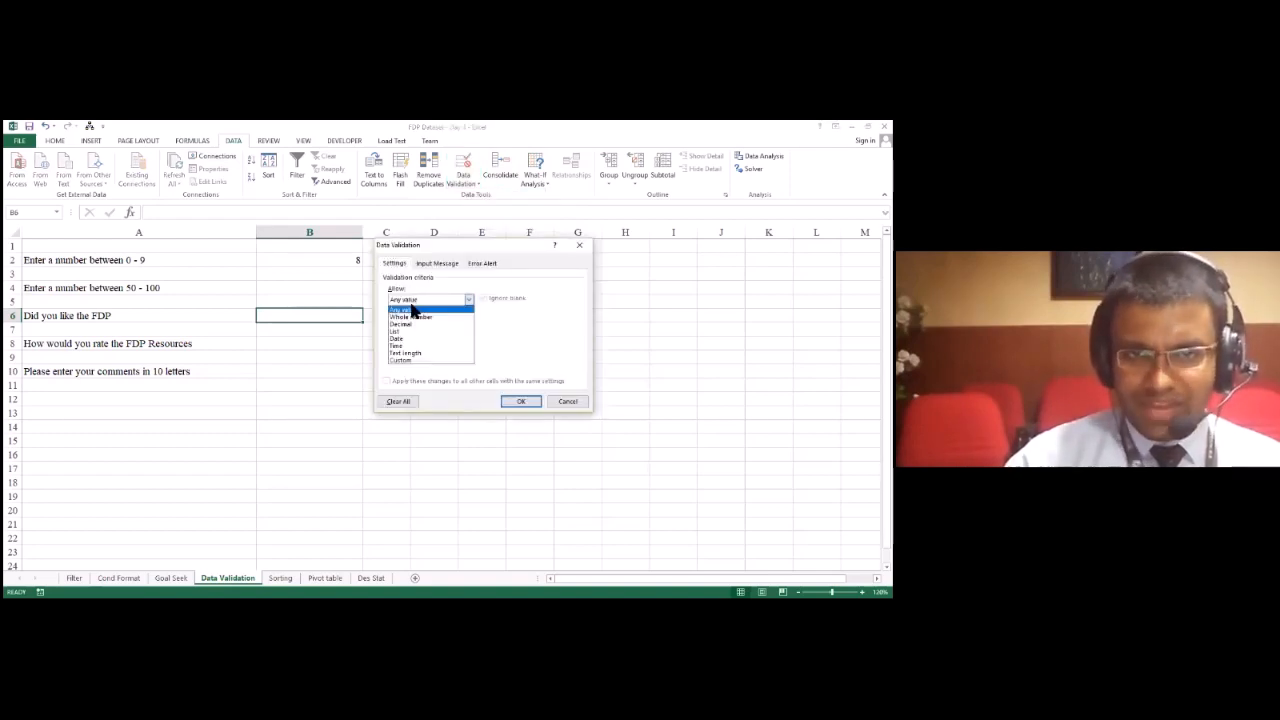
click(417, 332)
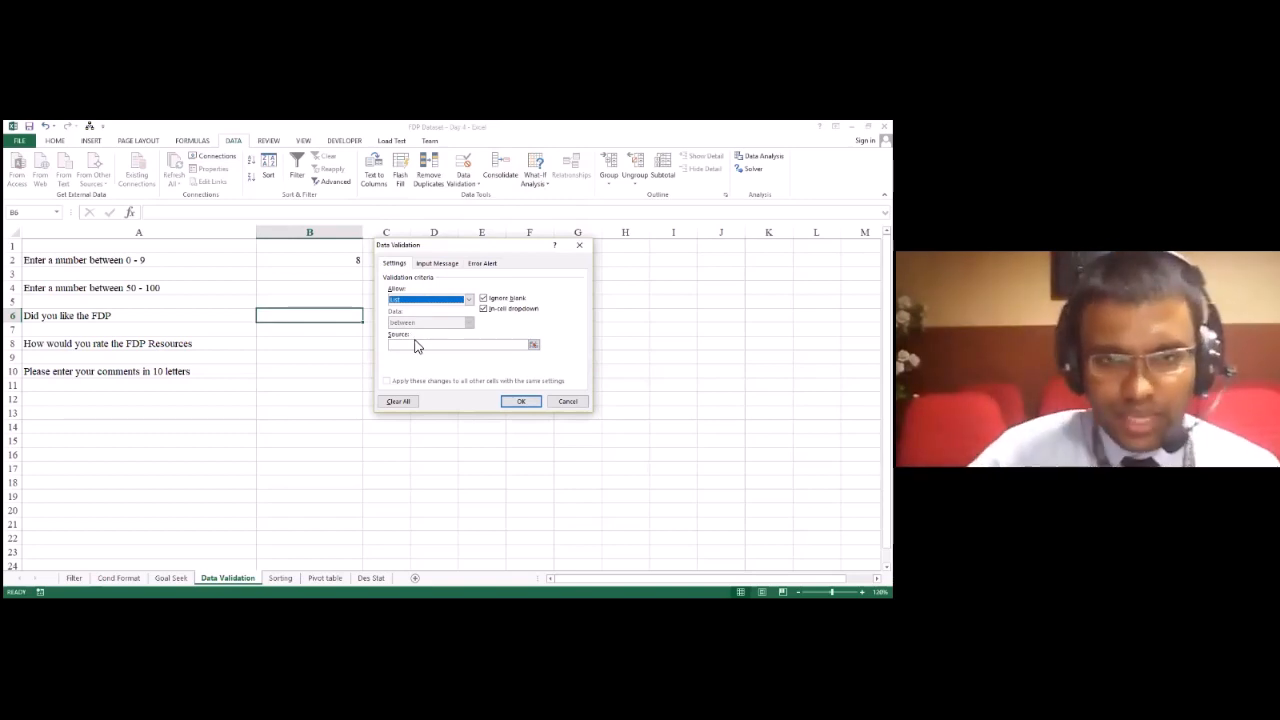
click(419, 342)
text(Yes, )
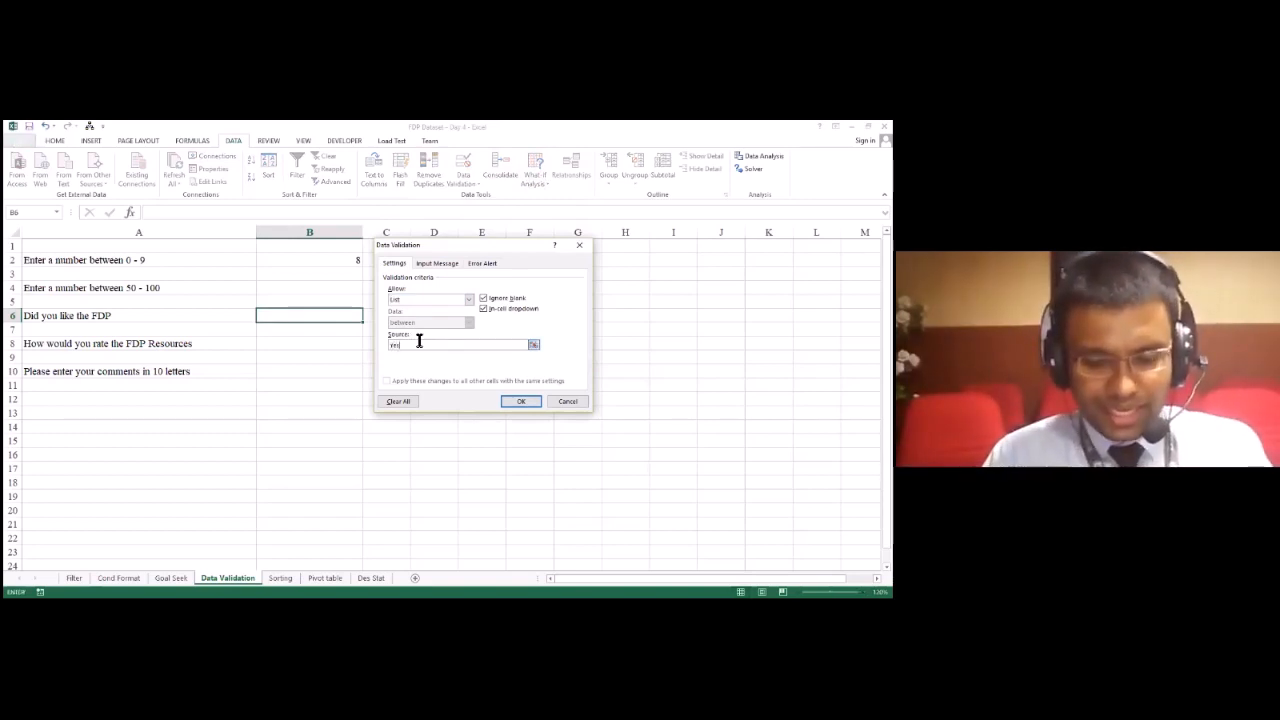
text(No)
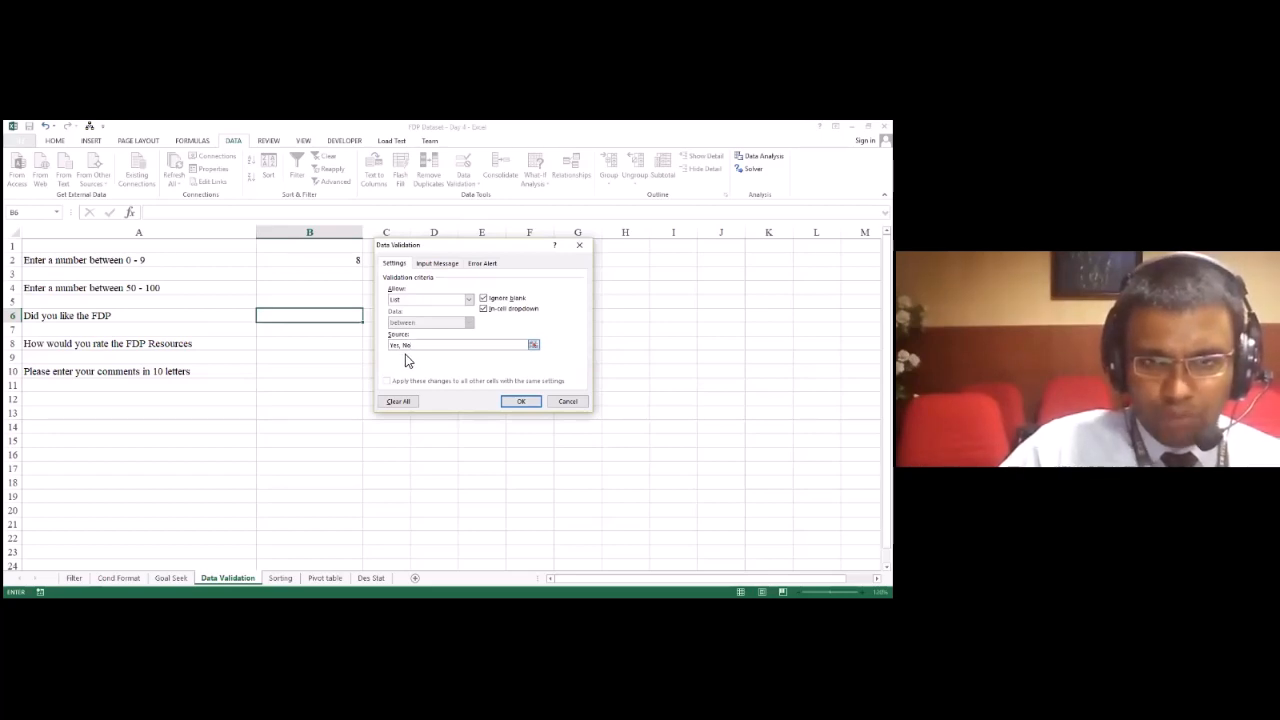
click(523, 404)
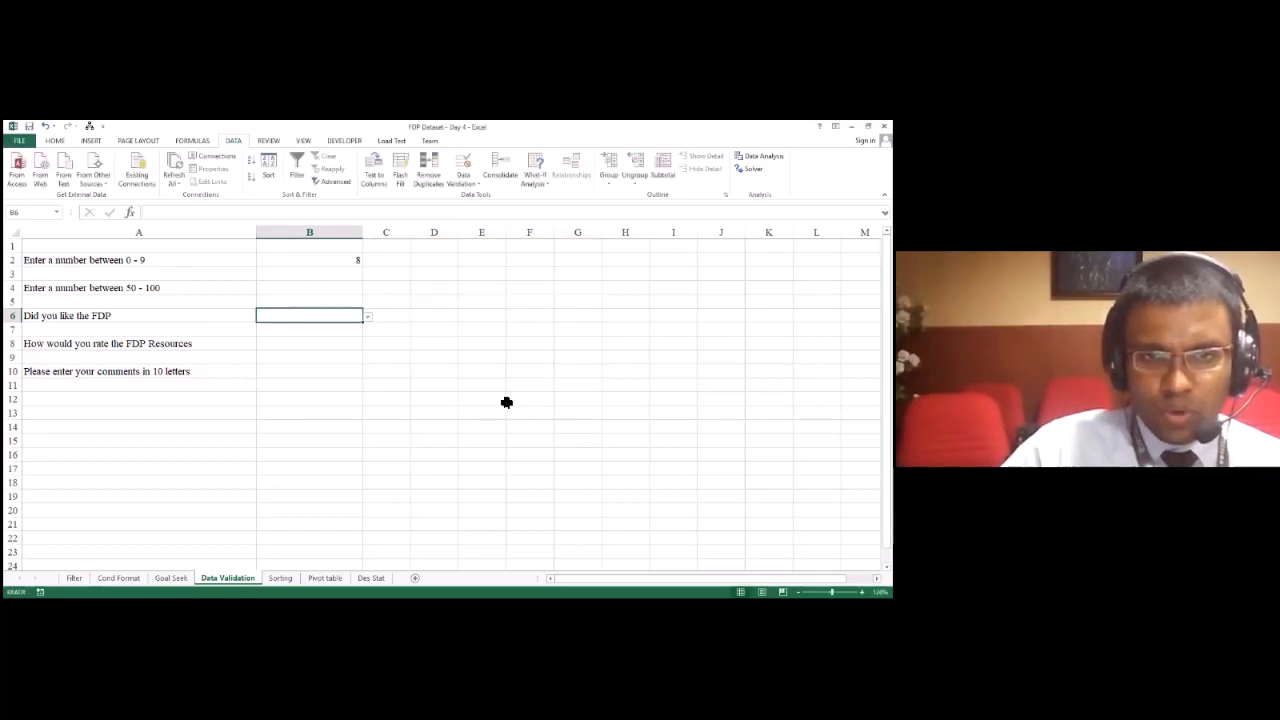
Step: Try the Yes and No choices from B6's in-cell list, and clear the answer
click(367, 318)
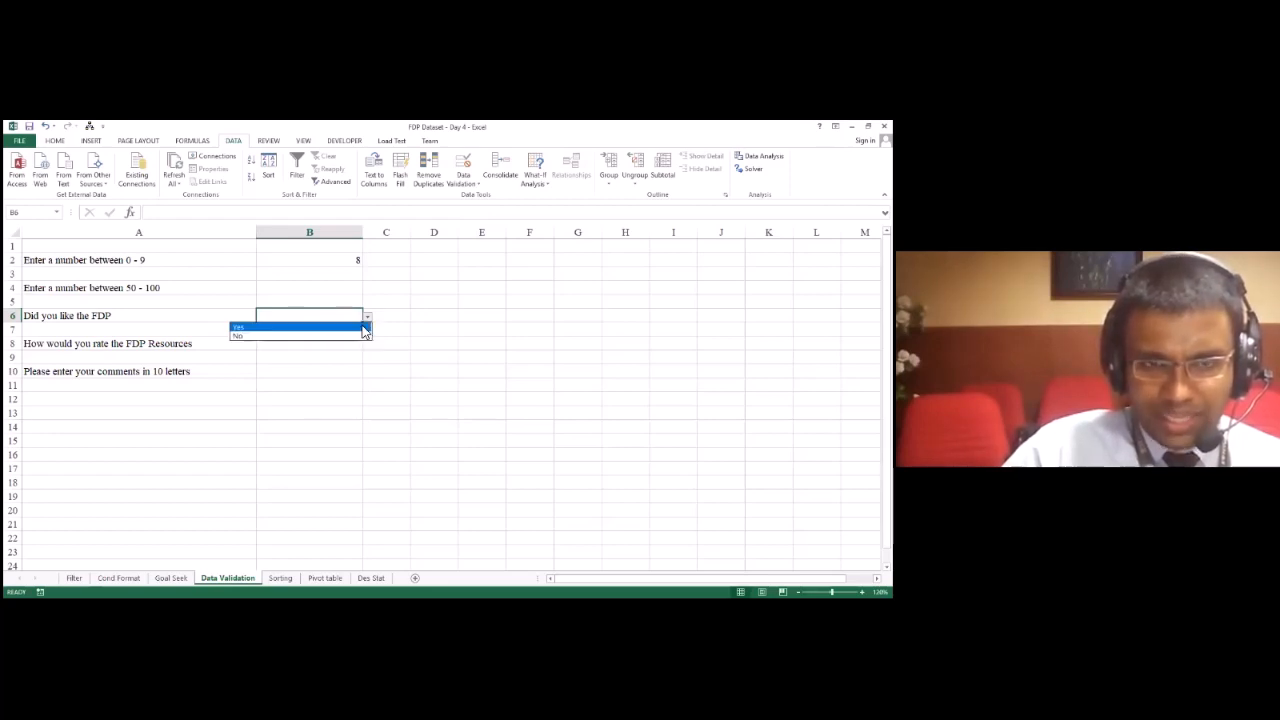
click(363, 328)
click(368, 319)
click(357, 337)
click(368, 318)
click(365, 328)
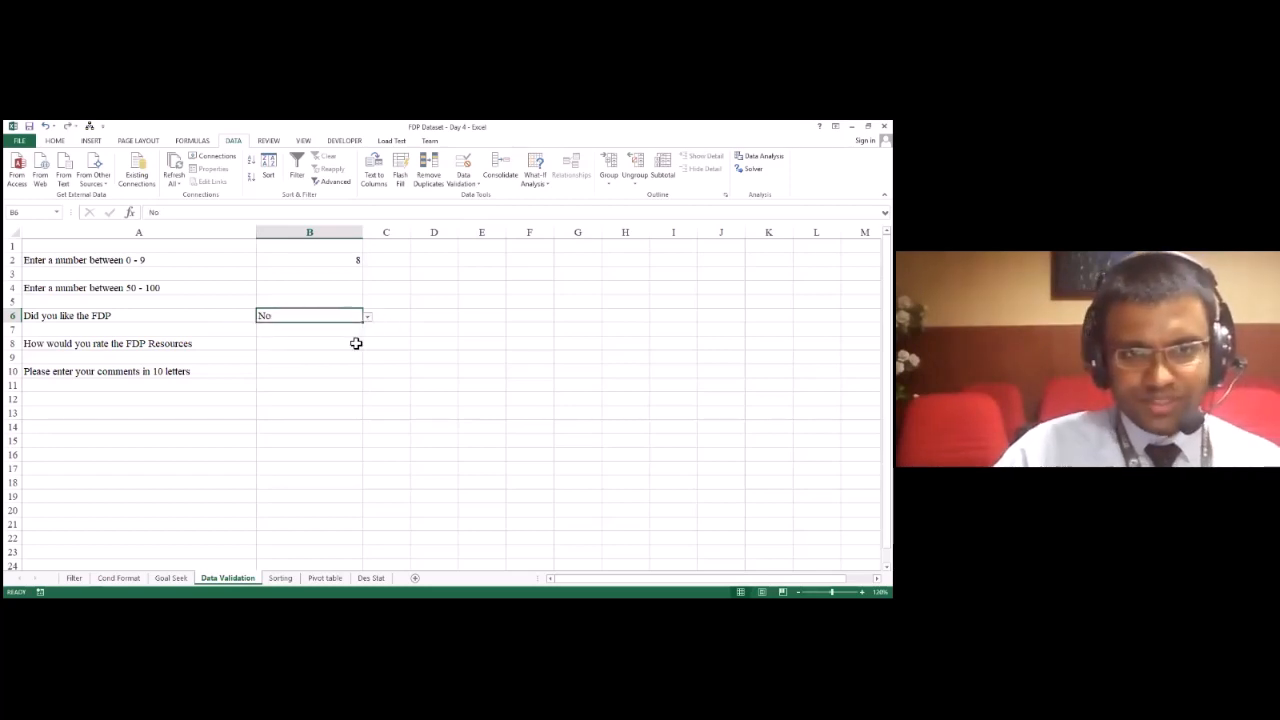
key(Delete)
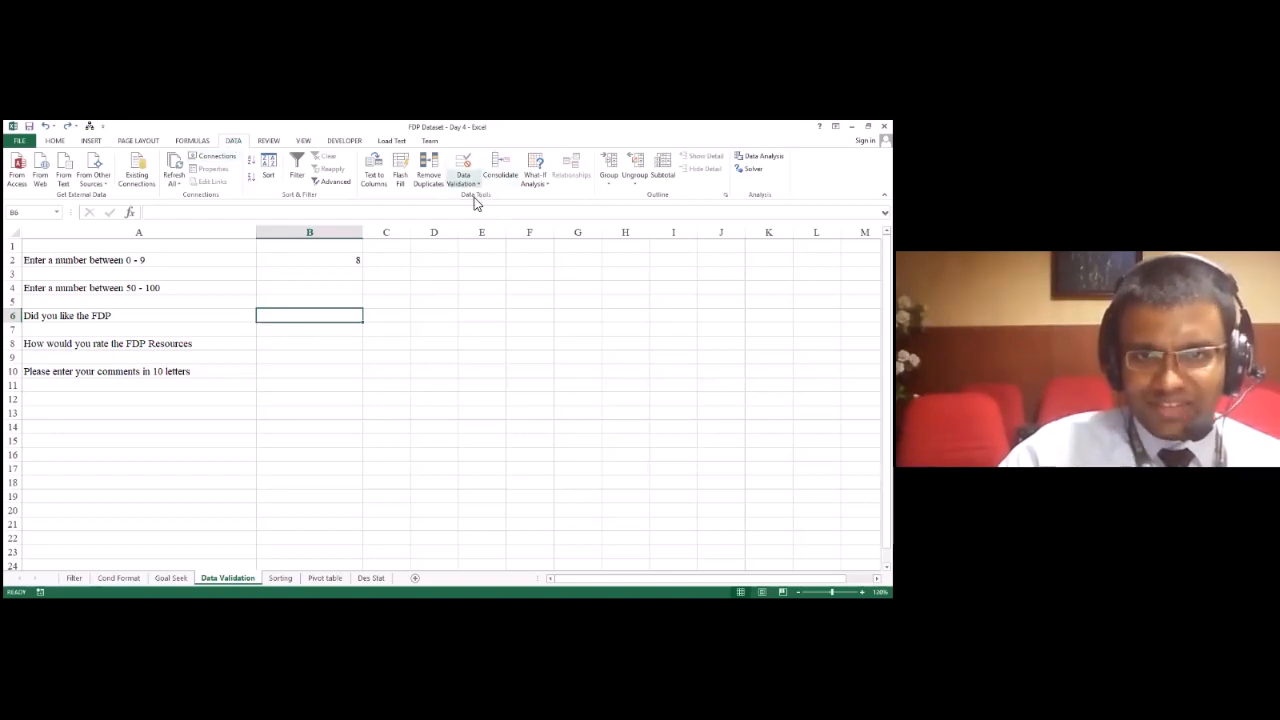
Step: Set B6's validation again to allow a list with the source "Yes, No", and apply it
click(467, 299)
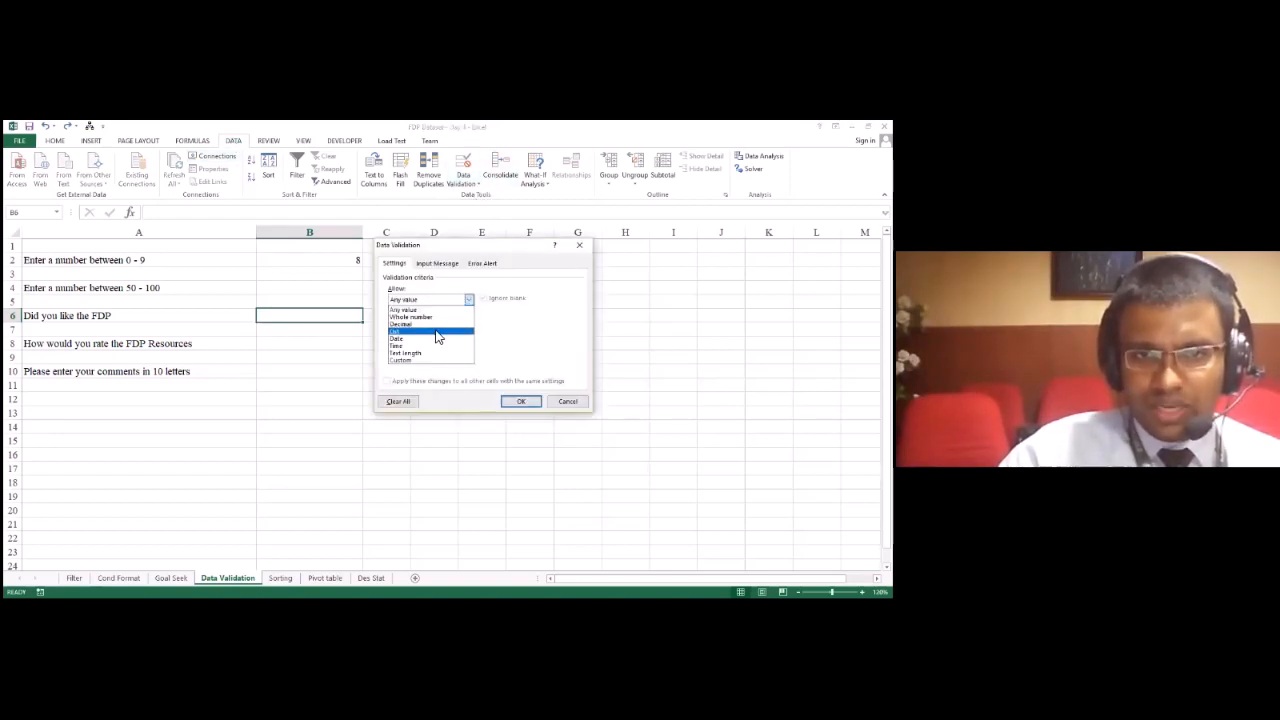
click(438, 331)
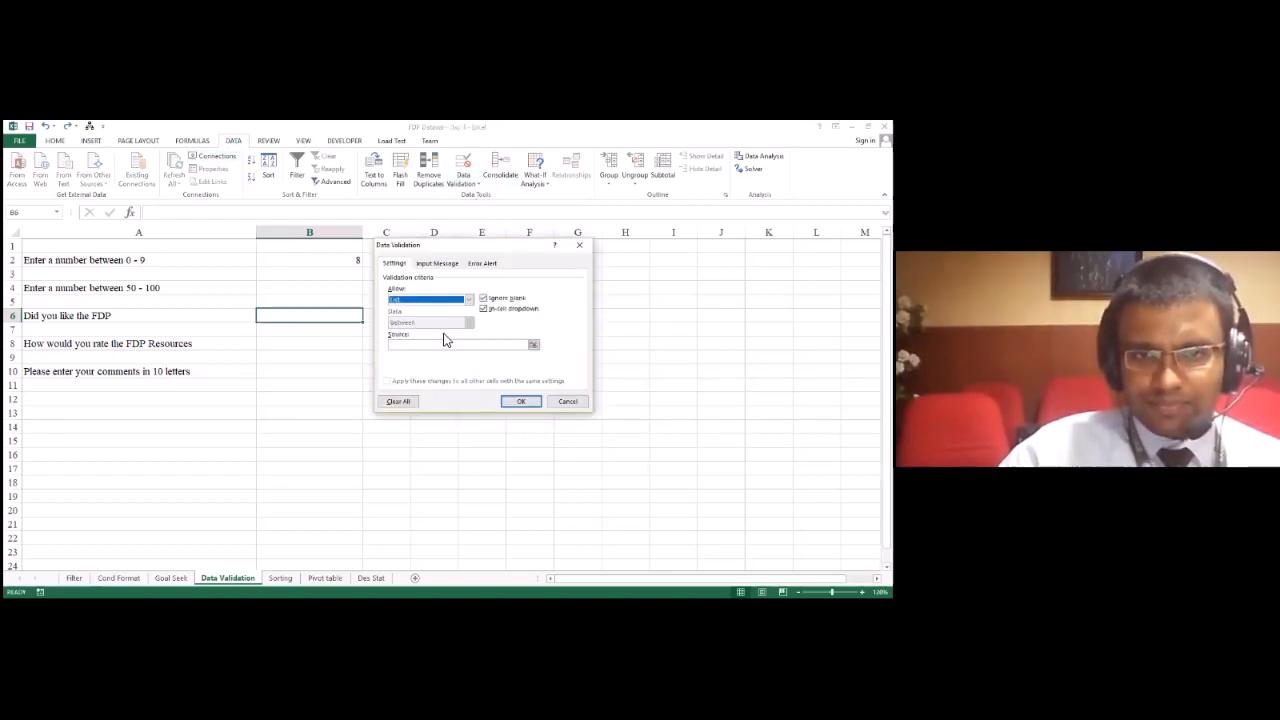
click(527, 345)
text(Yes, No)
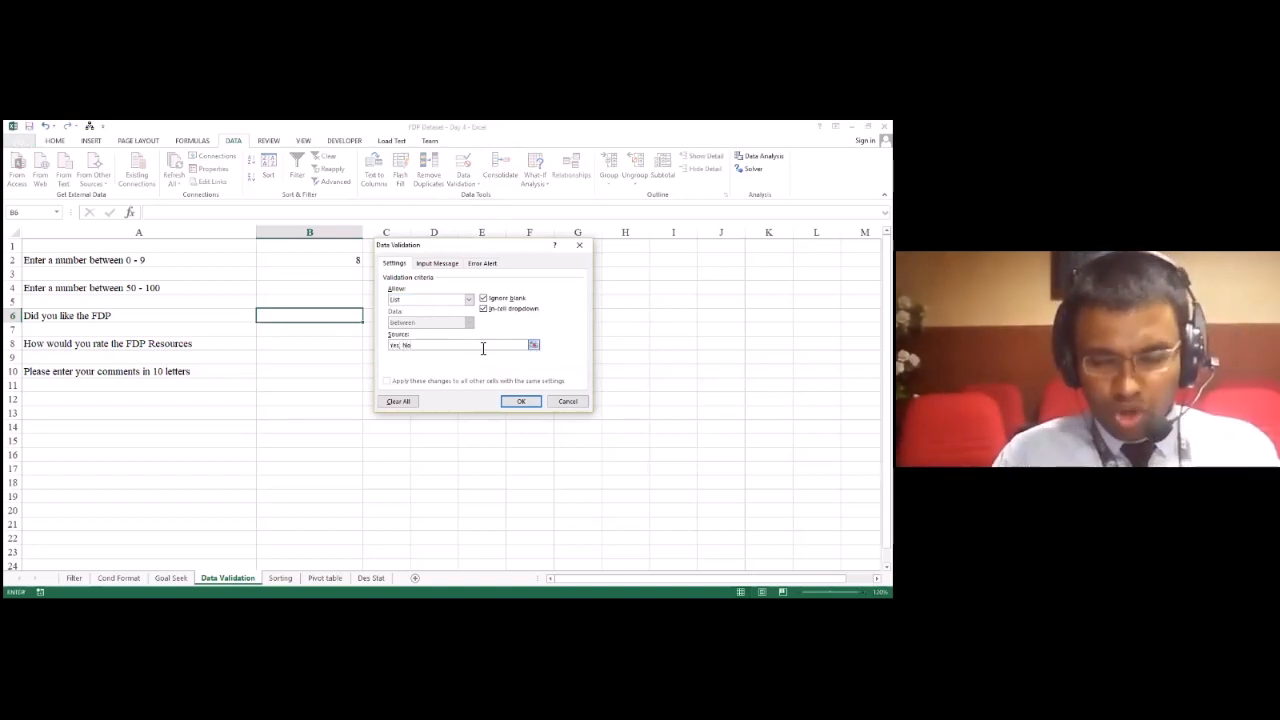
click(523, 400)
Step: Test B6's answer list by switching between Yes and No, also after reselecting the cell, leaving No as the answer
click(366, 318)
click(358, 328)
click(367, 317)
click(356, 338)
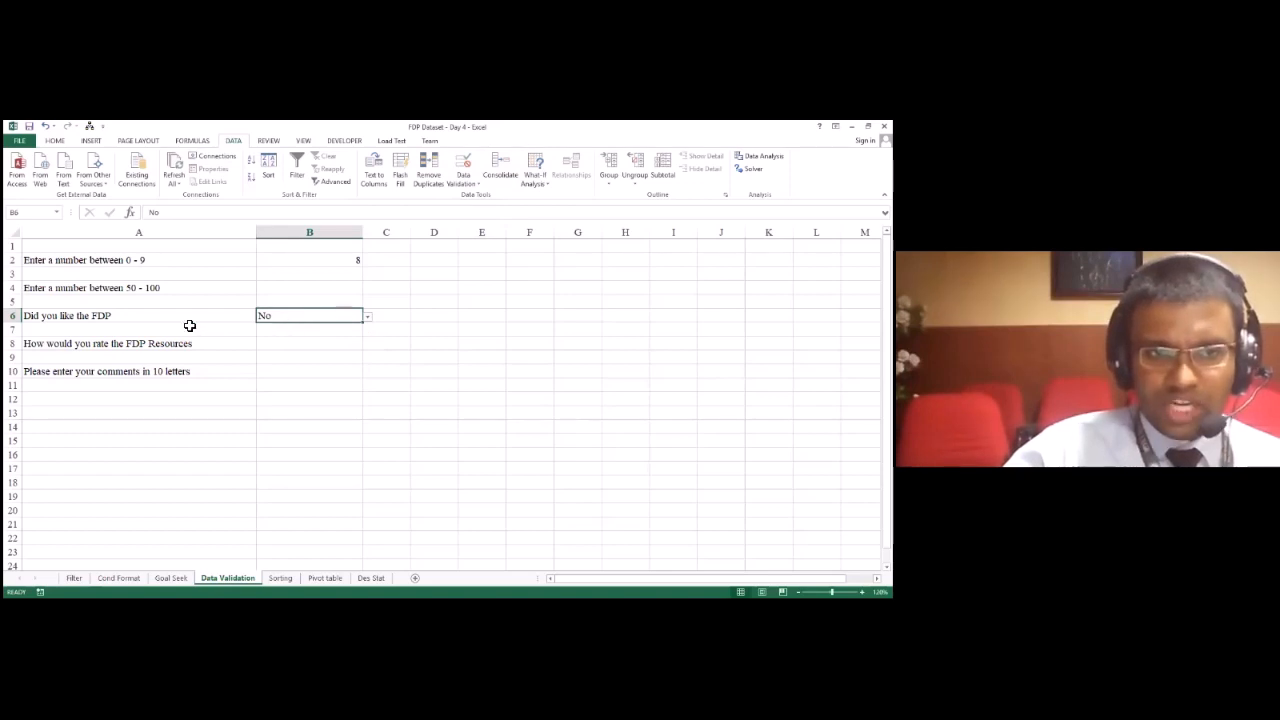
click(186, 328)
click(195, 318)
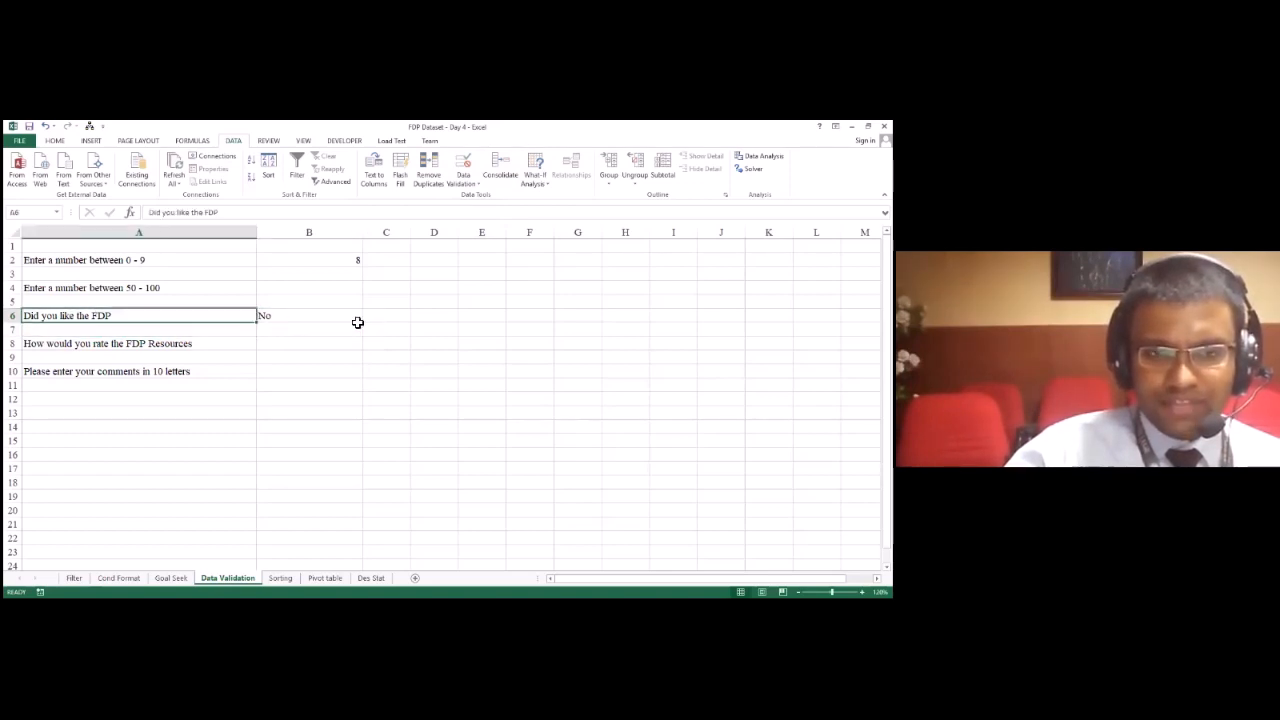
click(358, 321)
click(367, 318)
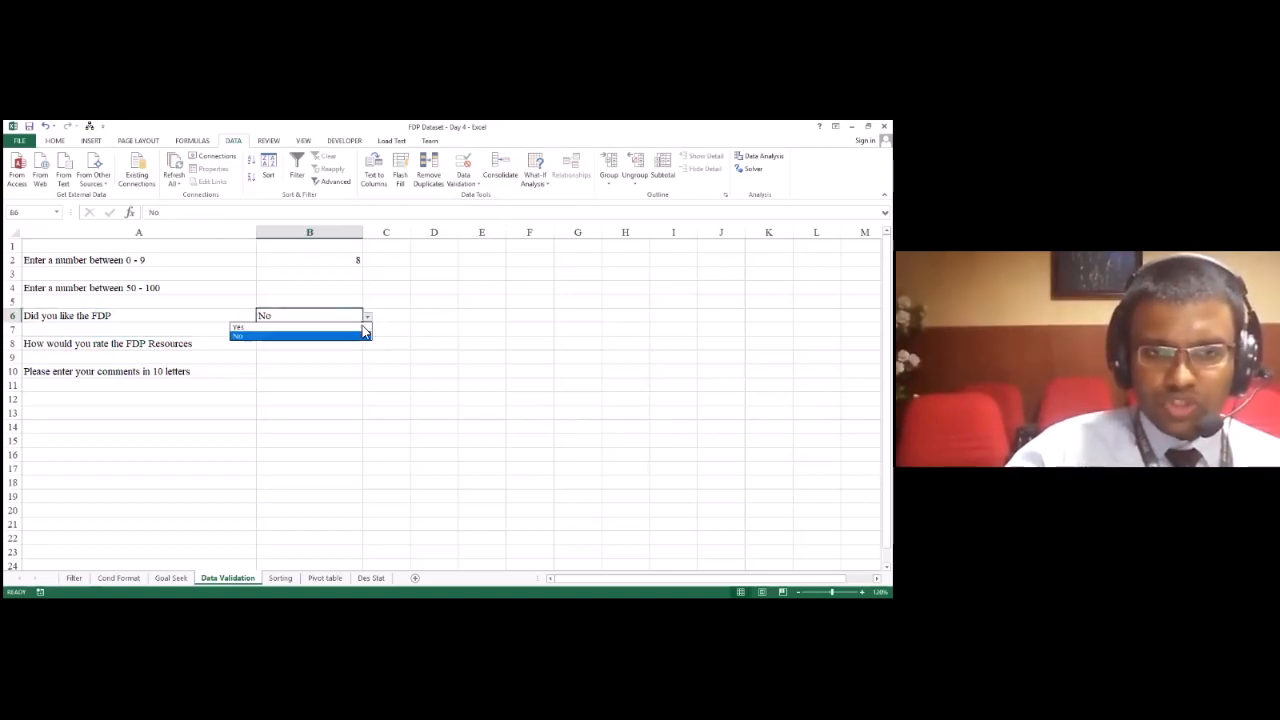
click(363, 327)
click(366, 318)
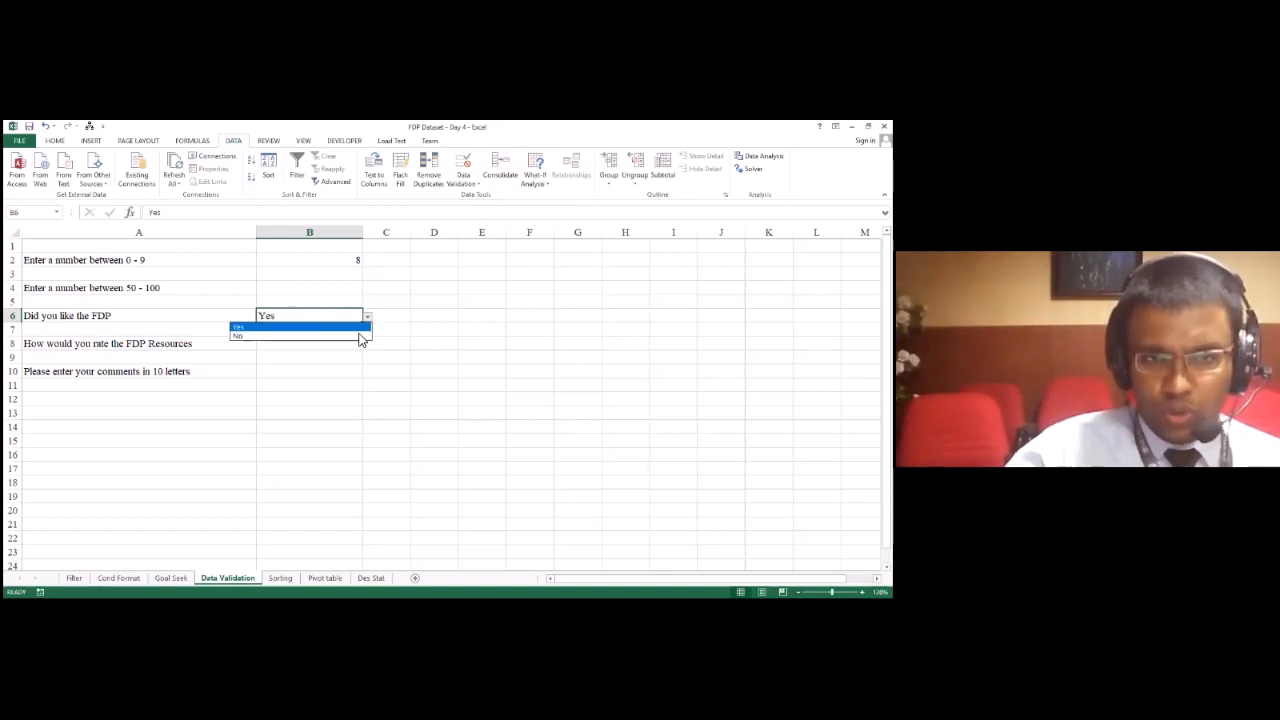
click(363, 336)
click(371, 315)
click(350, 329)
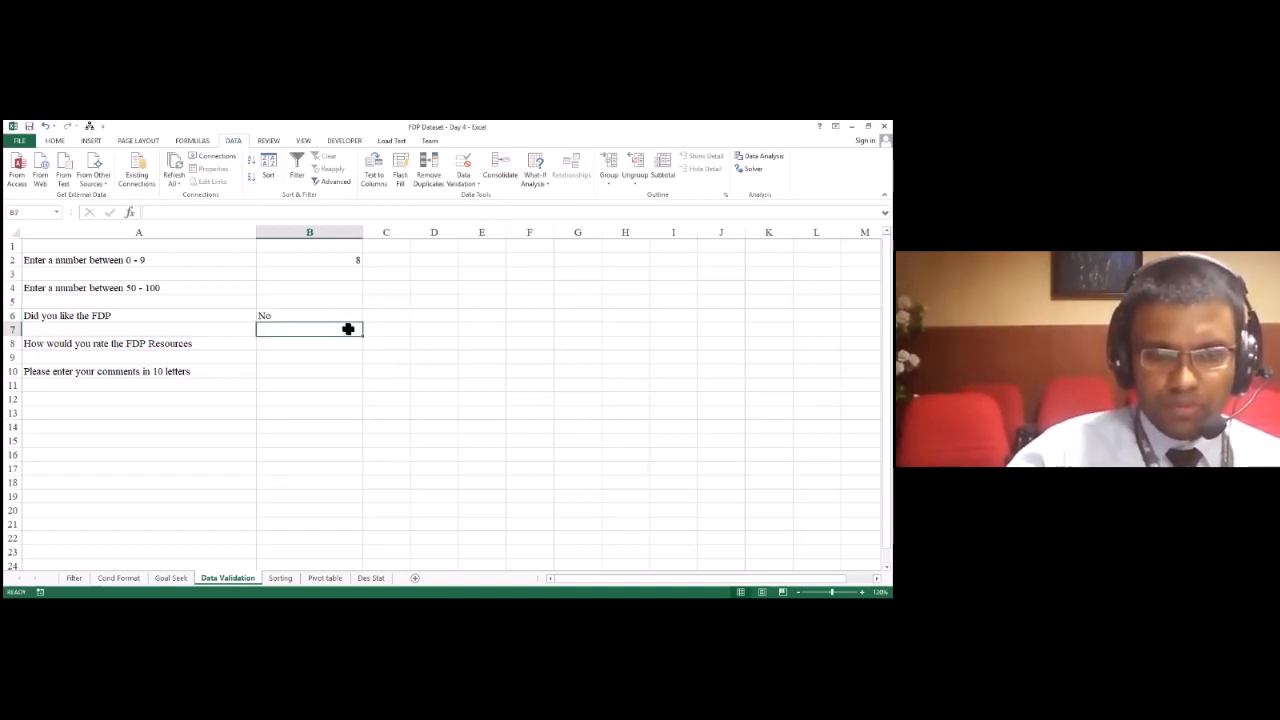
Step: Start a column of rating options with "Very Good" in E6 and "Good" in E7
key(Down)
key(Left)
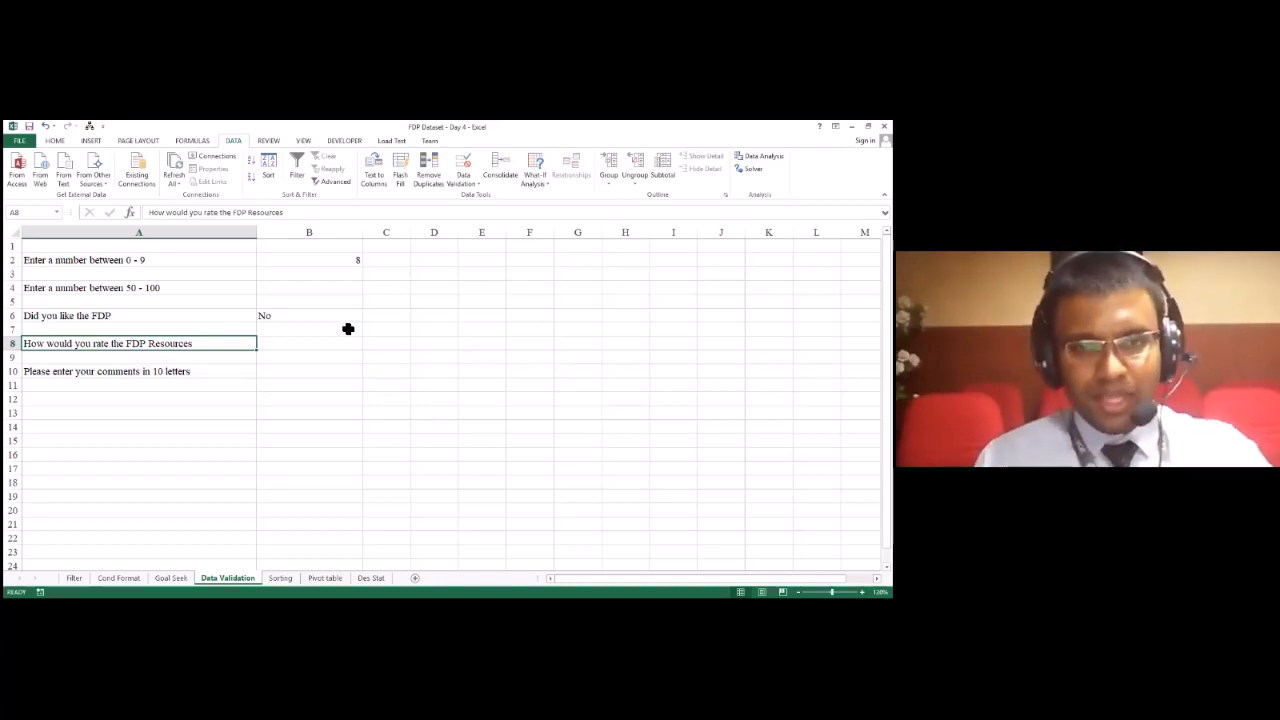
key(Right)
key(Right)
key(Right)
key(Right)
key(Up)
key(Up)
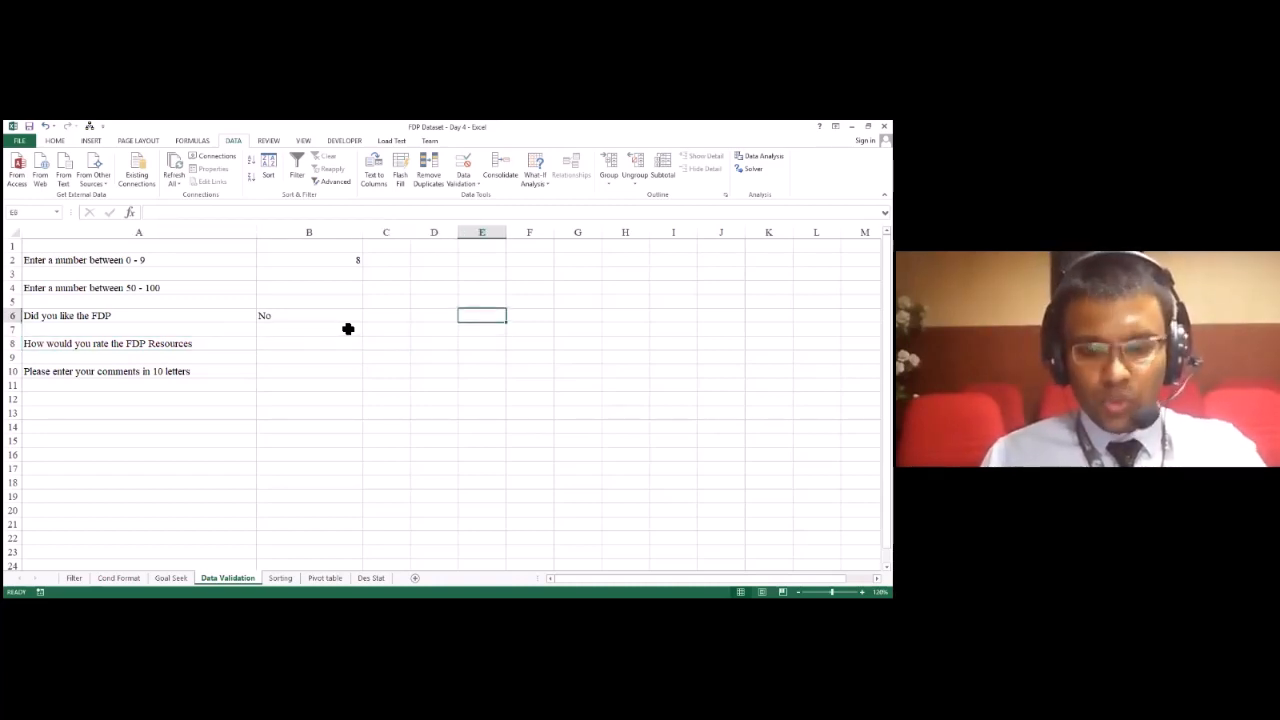
text(Very Good)
key(Return)
text(Goo)
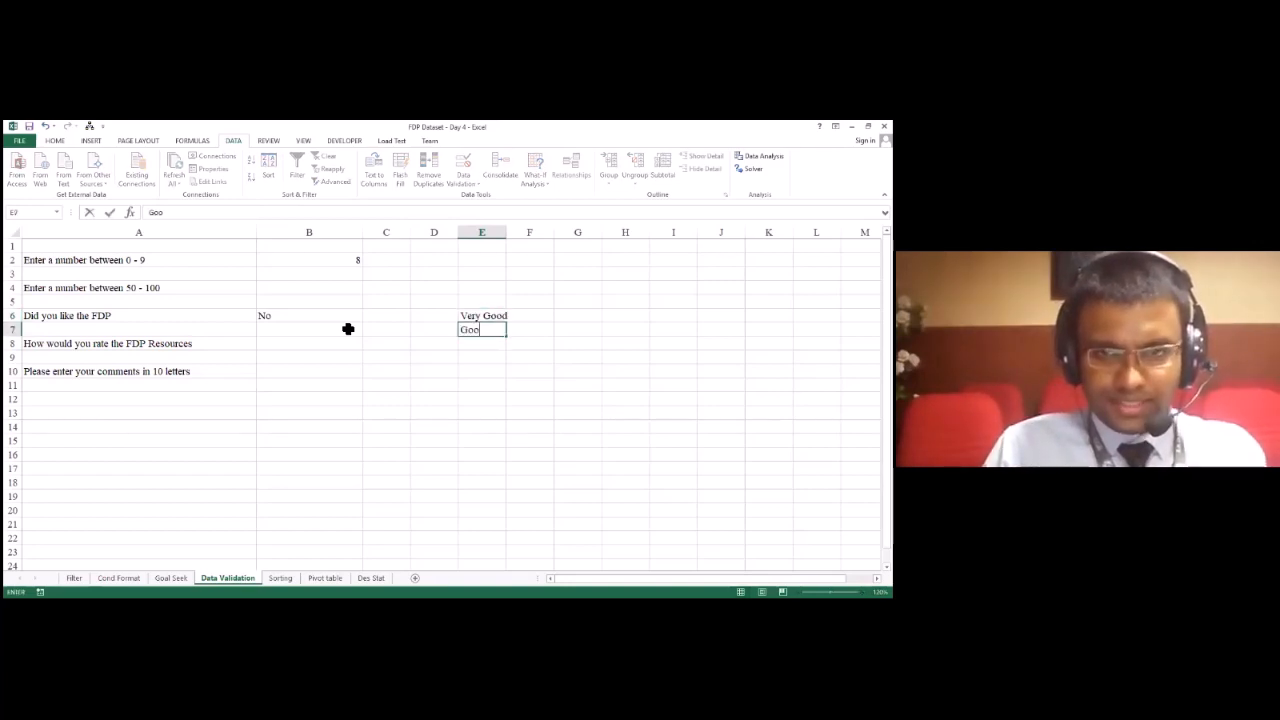
text(d)
key(Return)
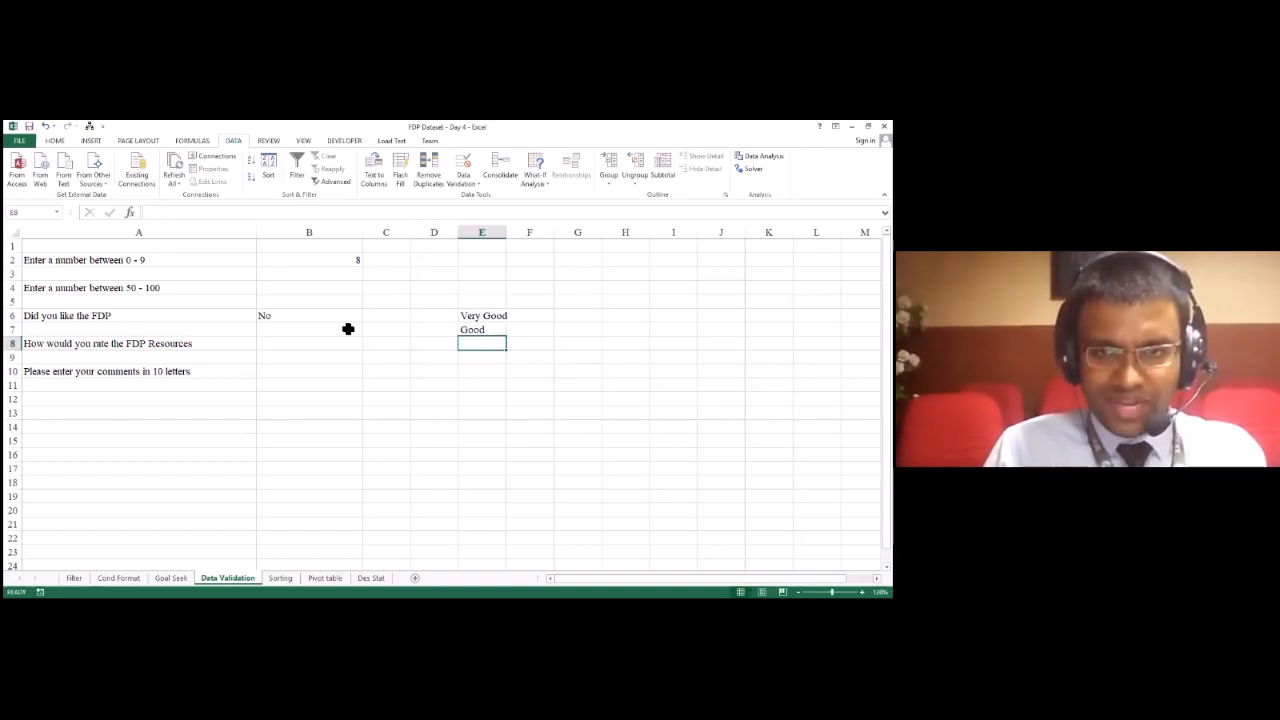
Step: Add the rating options "Not sure", "Poor", "Very Poor" and "Needs improvement" in E8 to E11
text(Not sure)
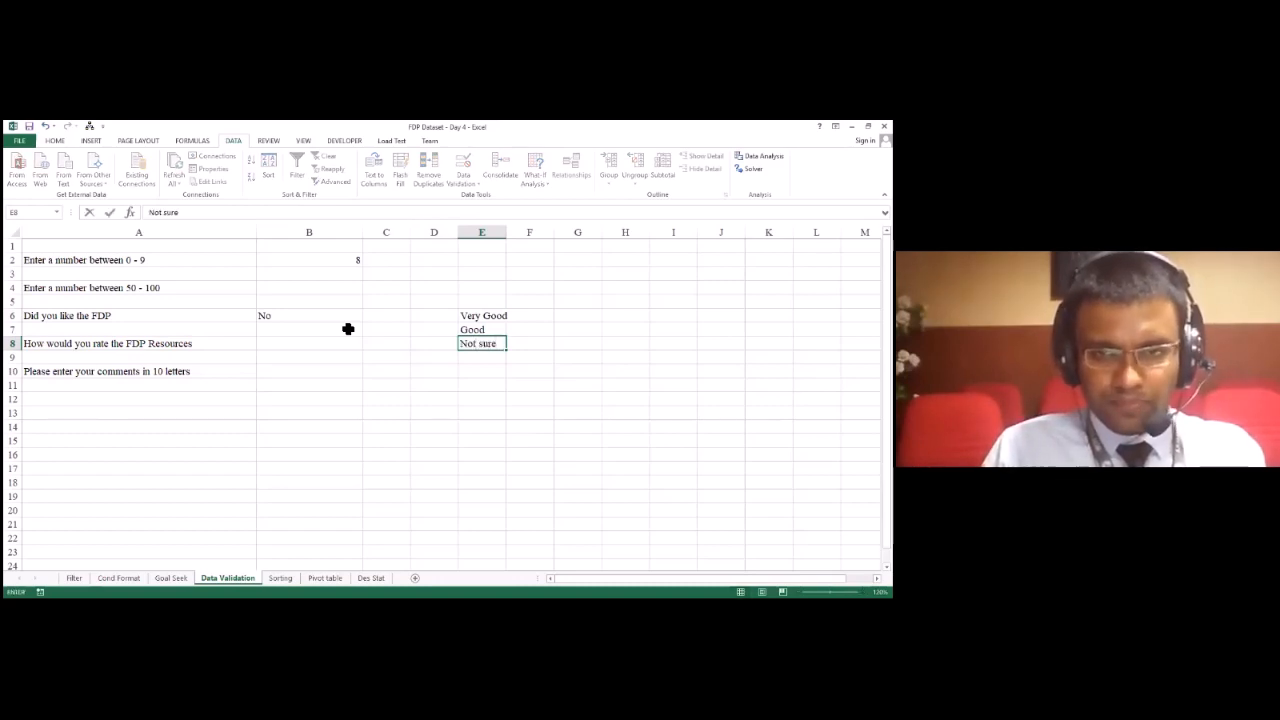
key(Return)
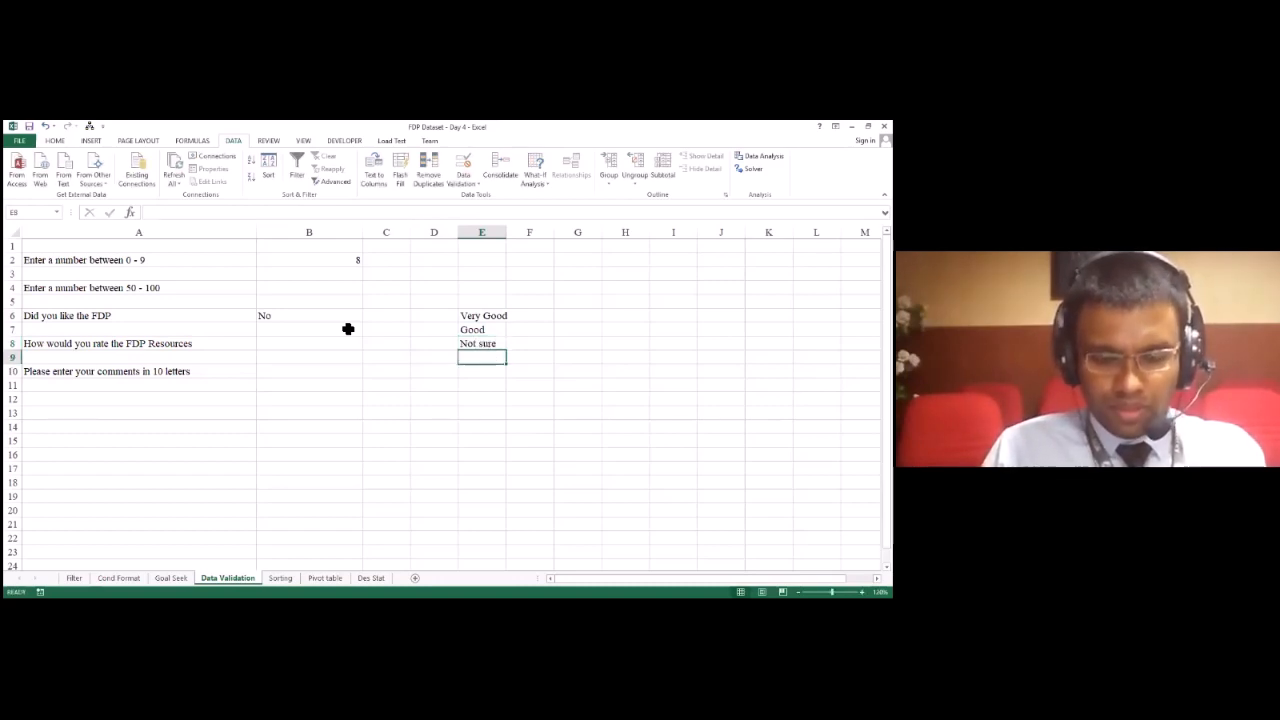
text(Poor)
key(Return)
text(Very Poo)
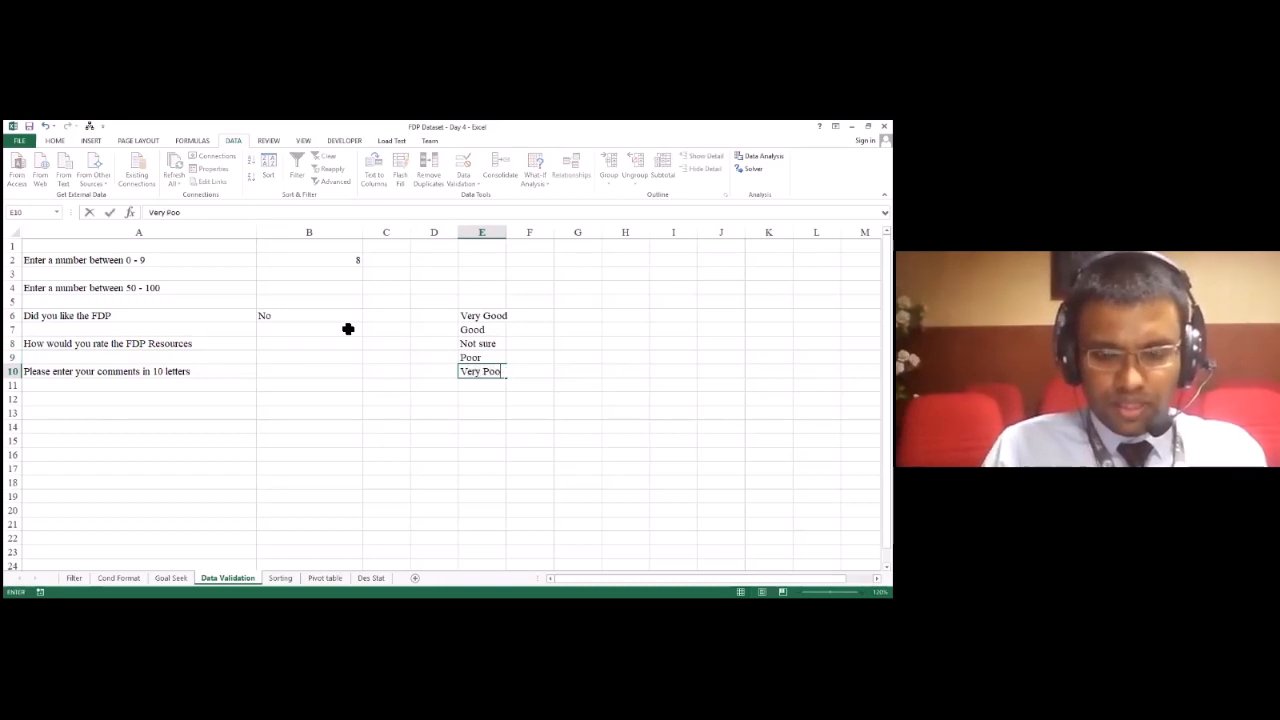
text(r)
key(Return)
text(Needs imp)
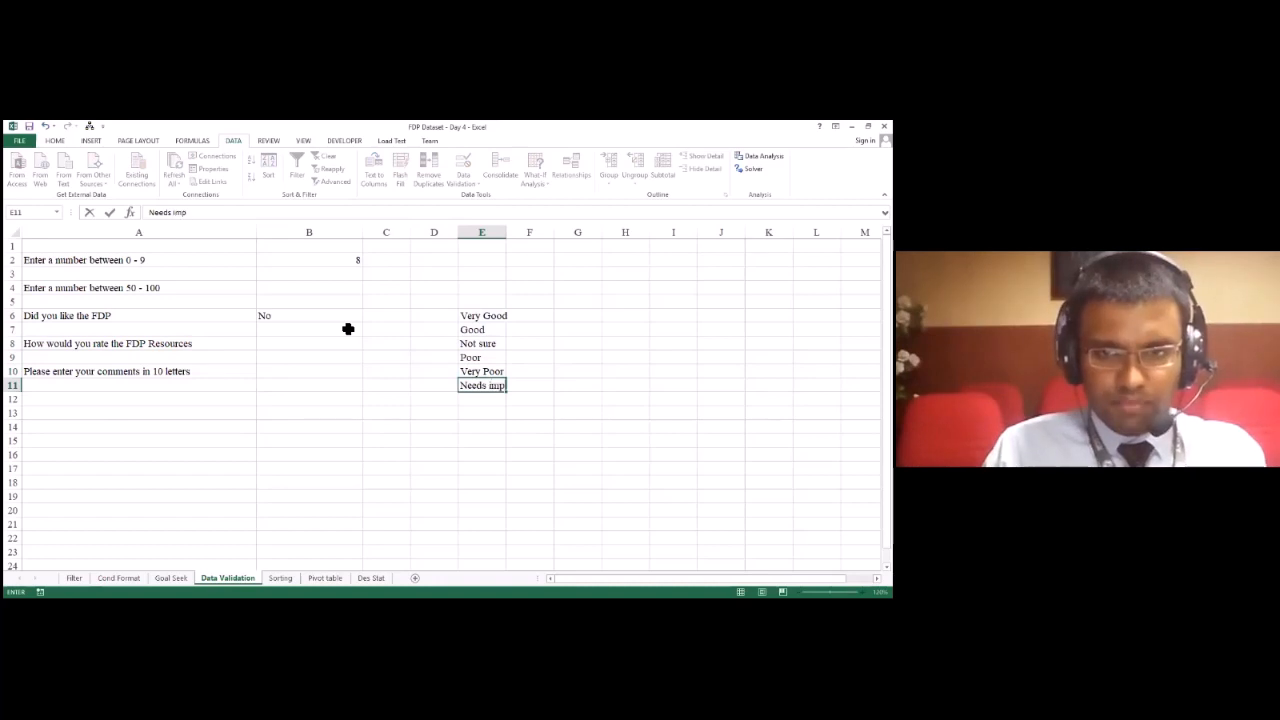
text(rovement)
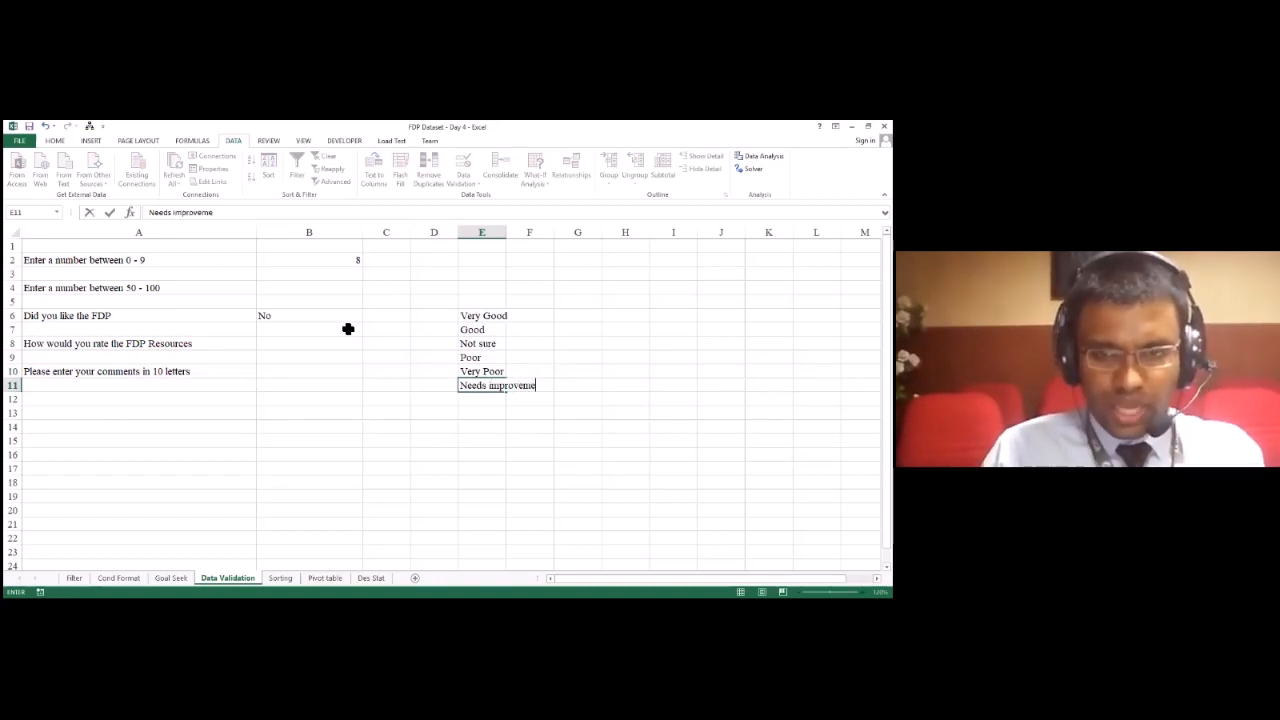
key(Return)
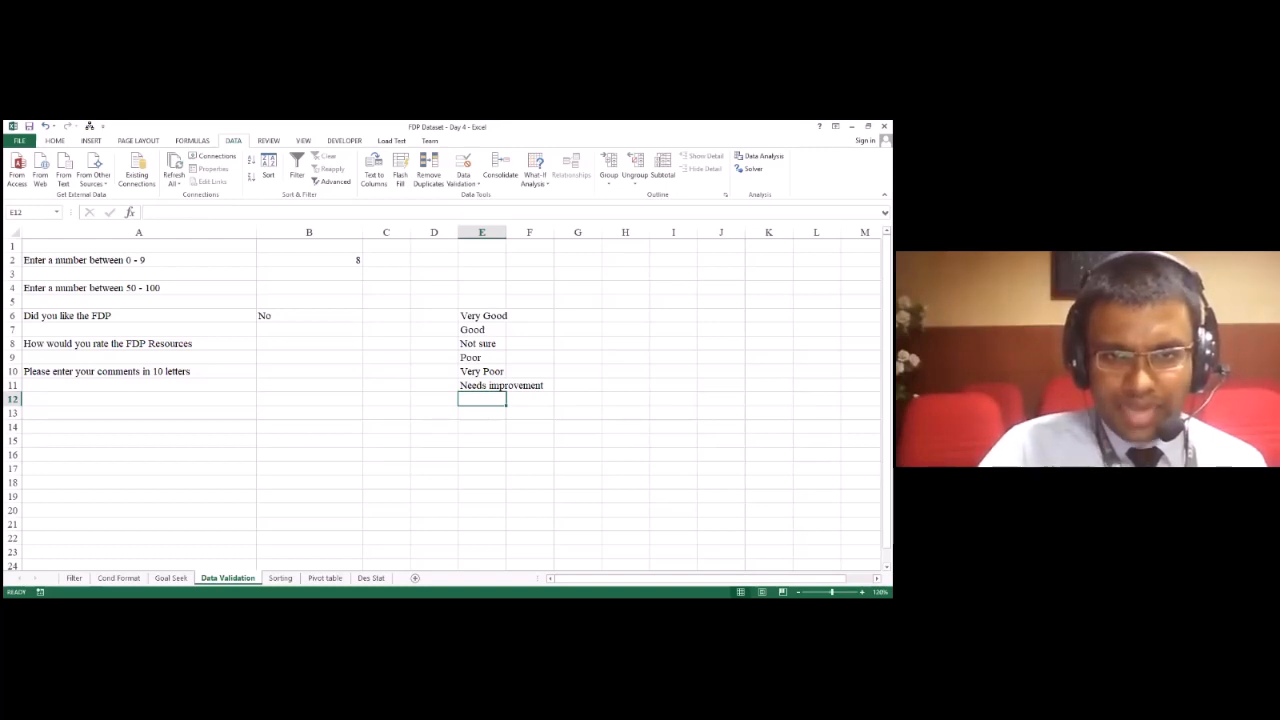
click(482, 244)
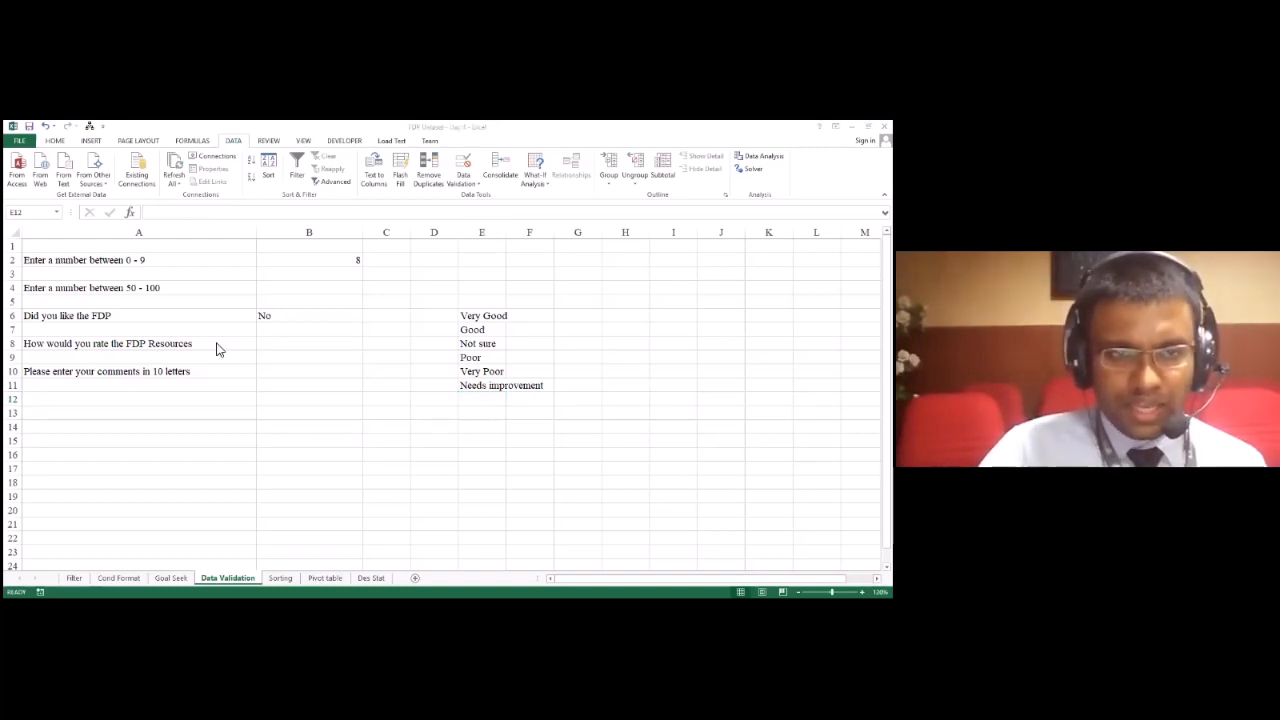
Step: Restrict B8 to a list with the rating options in E6:E11 as its source, and display the cell's answer choices
click(305, 344)
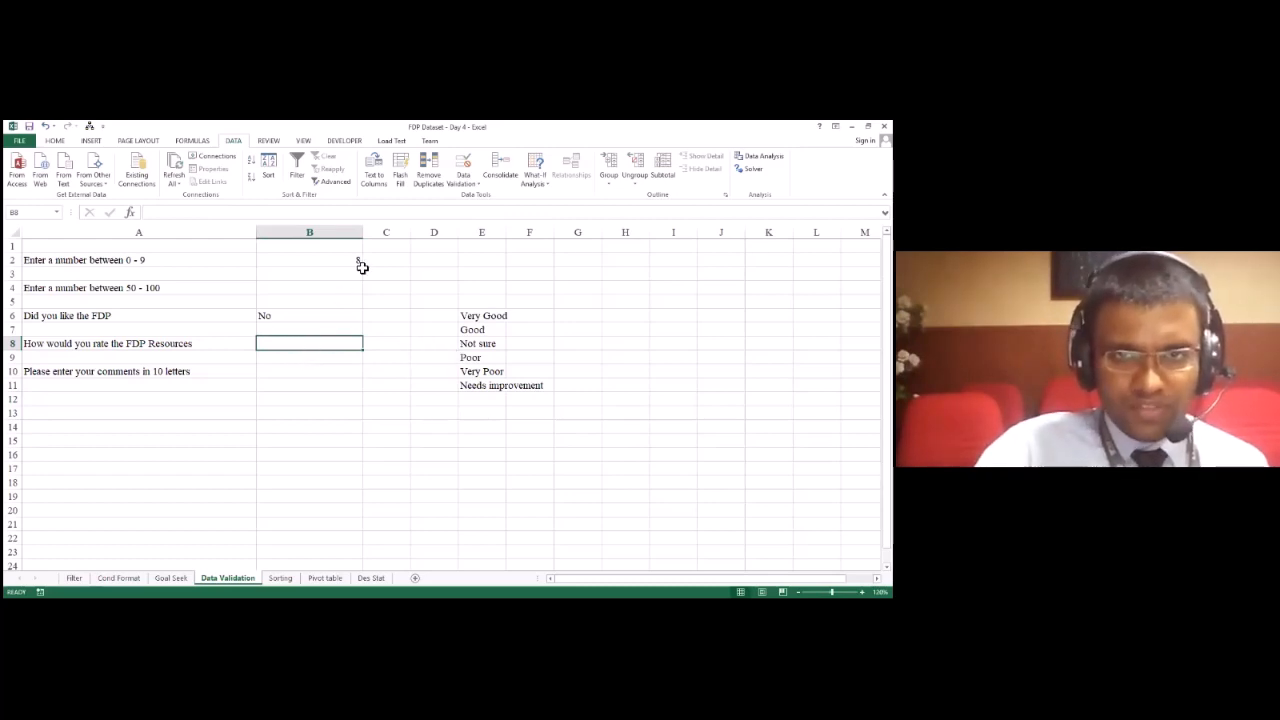
click(463, 184)
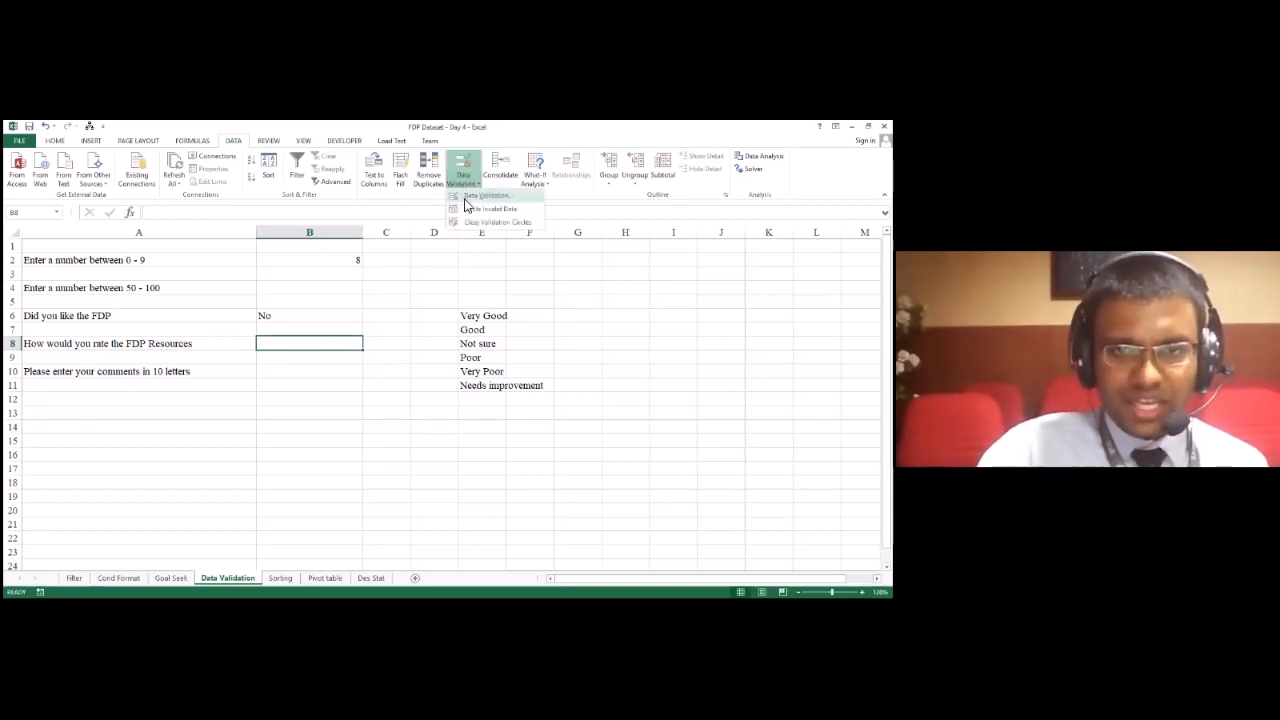
click(466, 198)
click(425, 300)
click(416, 335)
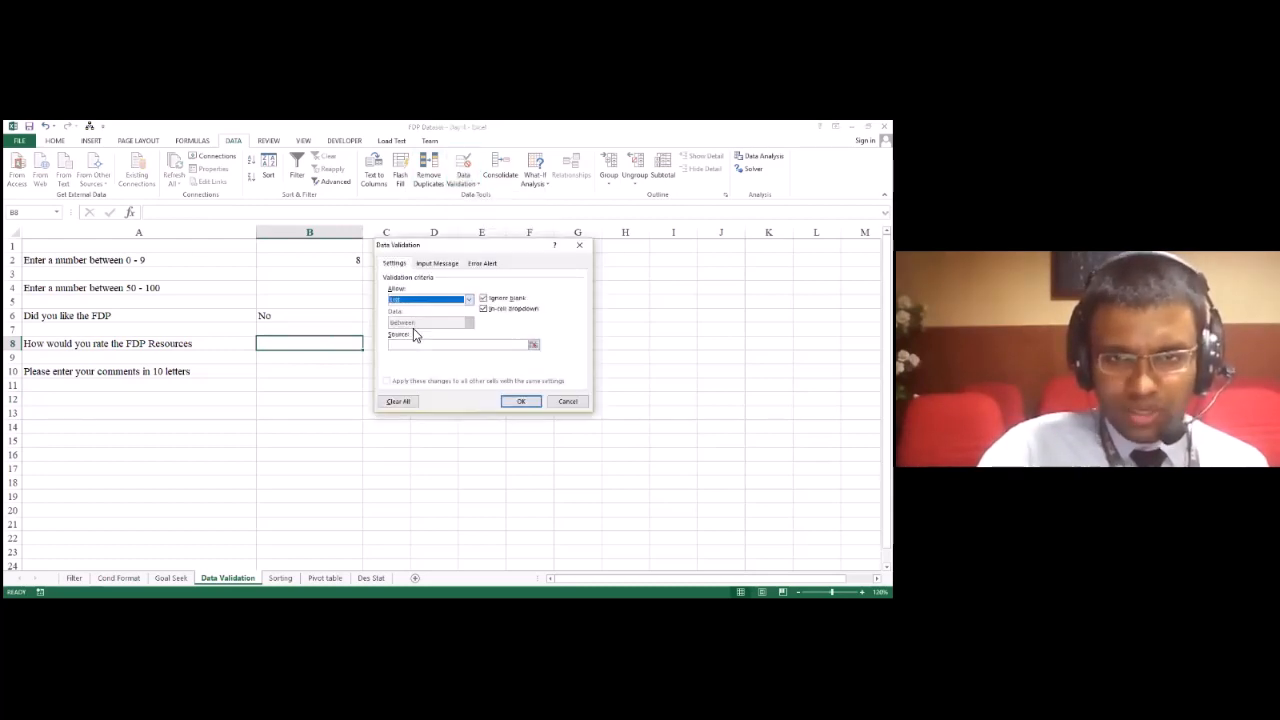
click(530, 345)
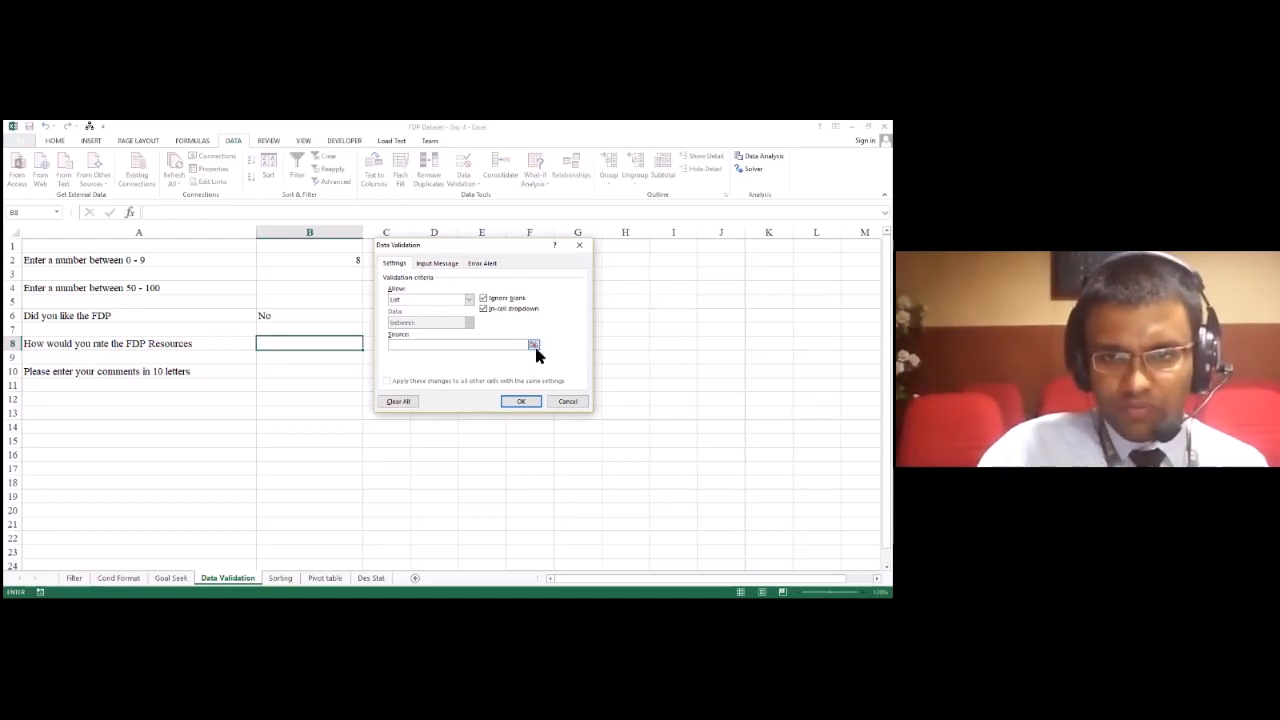
click(533, 345)
click(494, 320)
drag(494, 326, 485, 386)
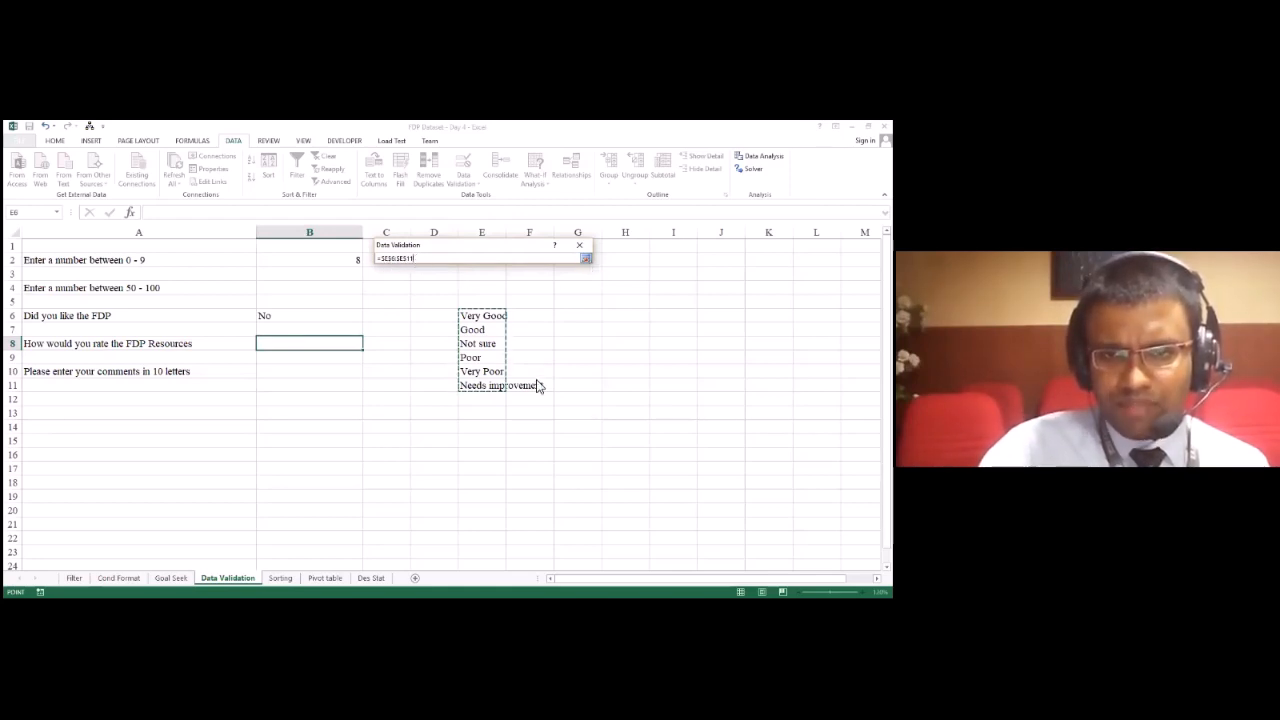
key(Return)
click(527, 402)
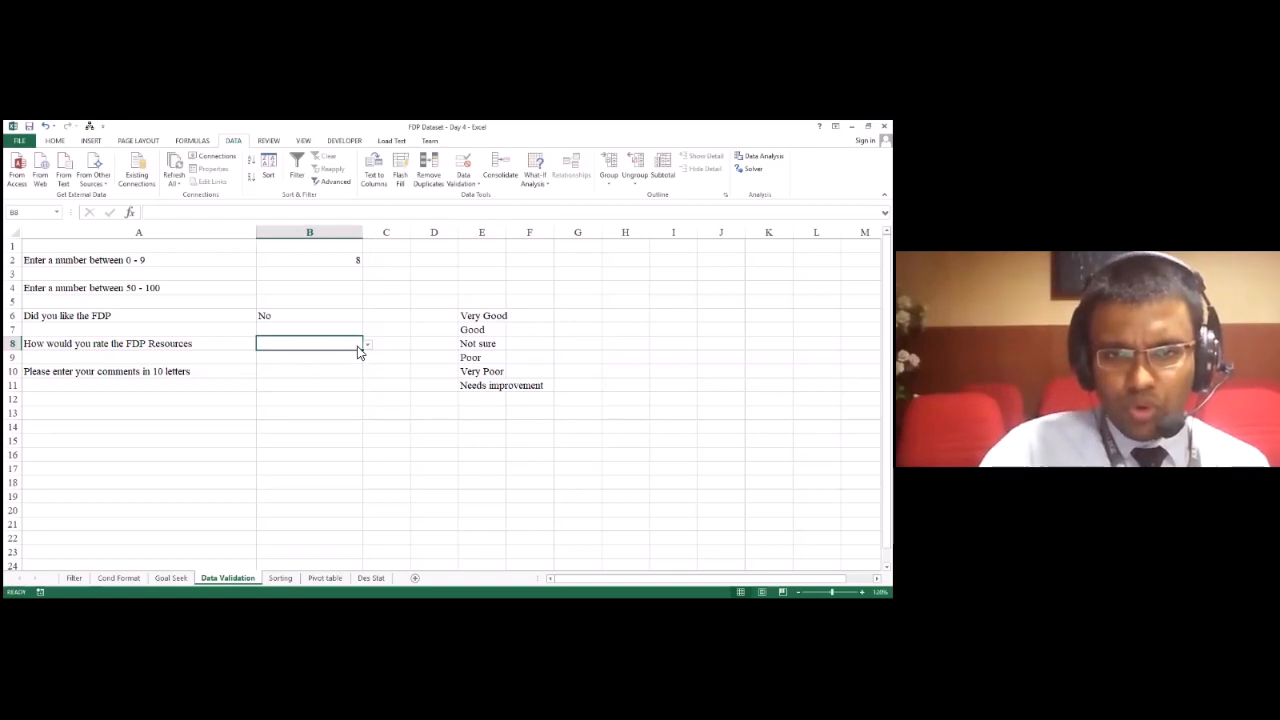
click(367, 345)
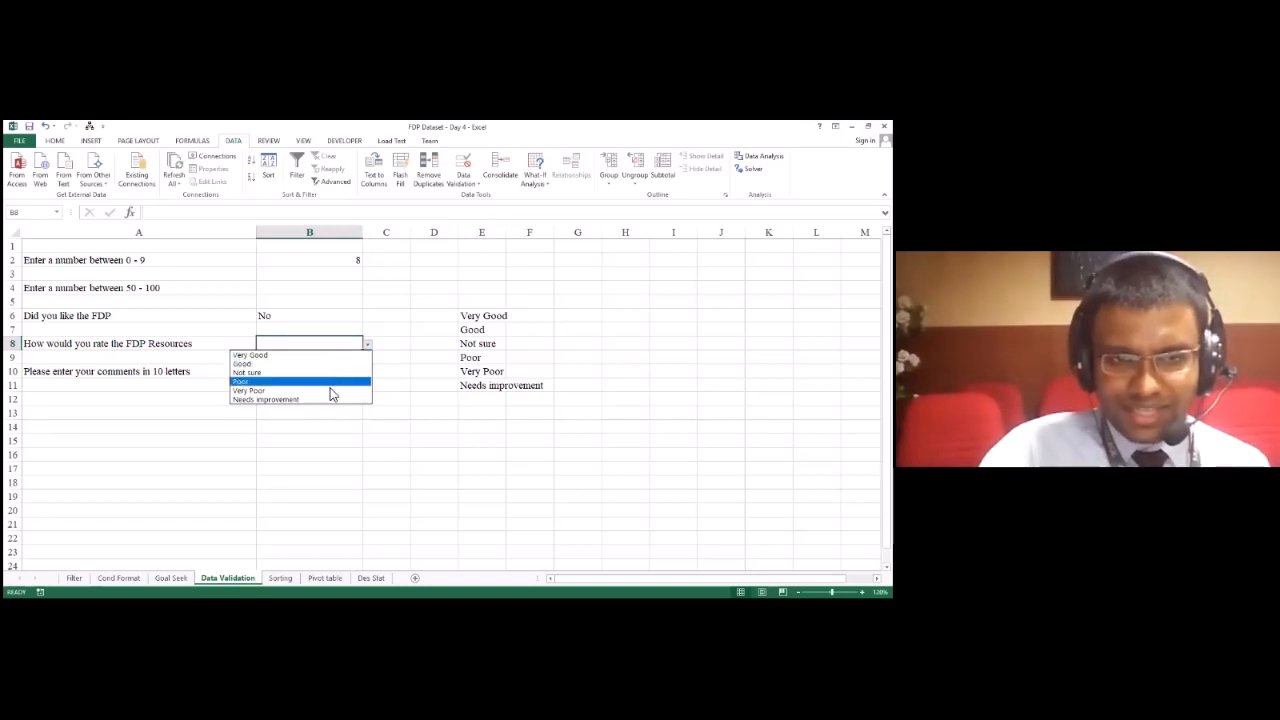
Step: Test B8's rating list by choosing "Very Good" and then "Not sure", leaving "Not sure" as the answer
click(338, 356)
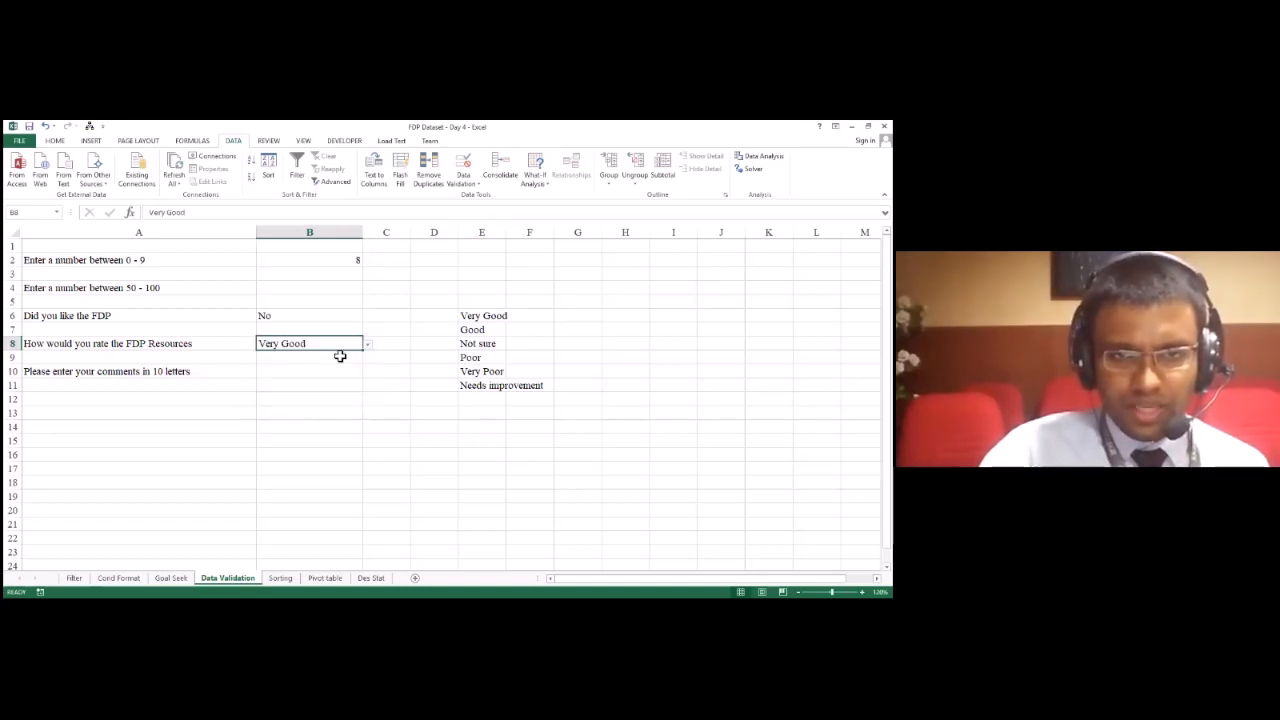
click(367, 345)
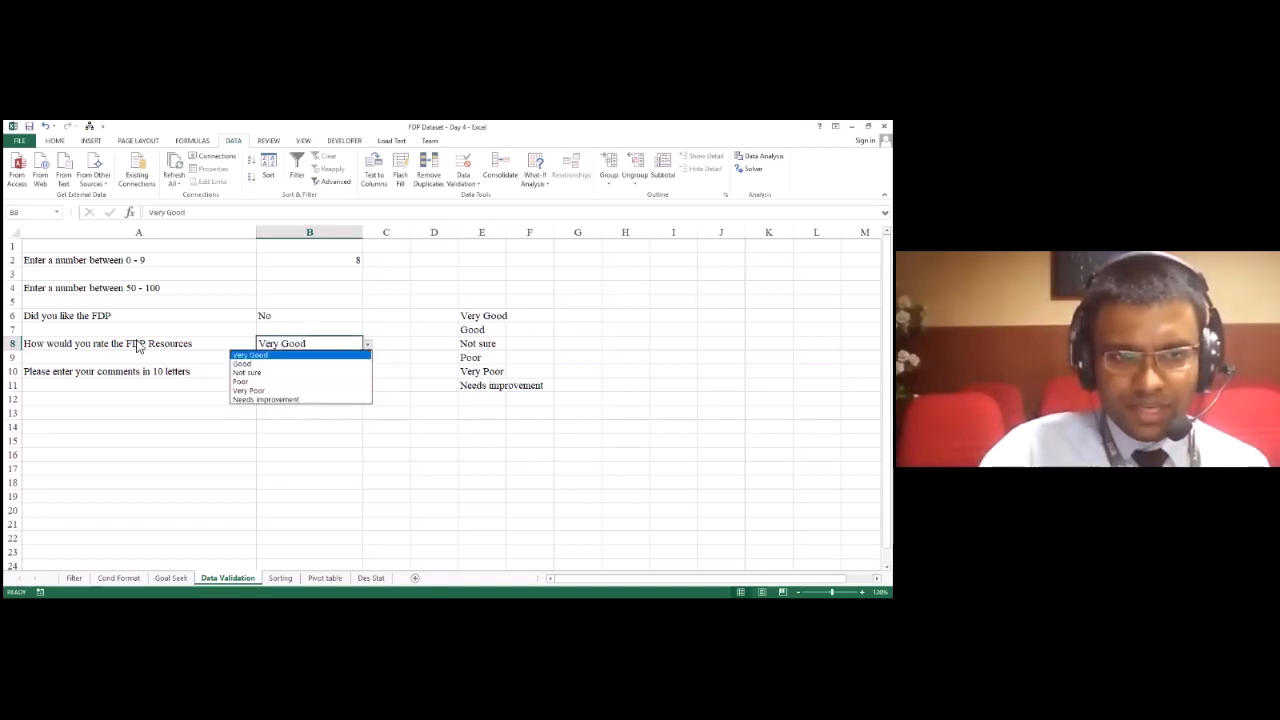
click(138, 346)
click(123, 343)
click(356, 347)
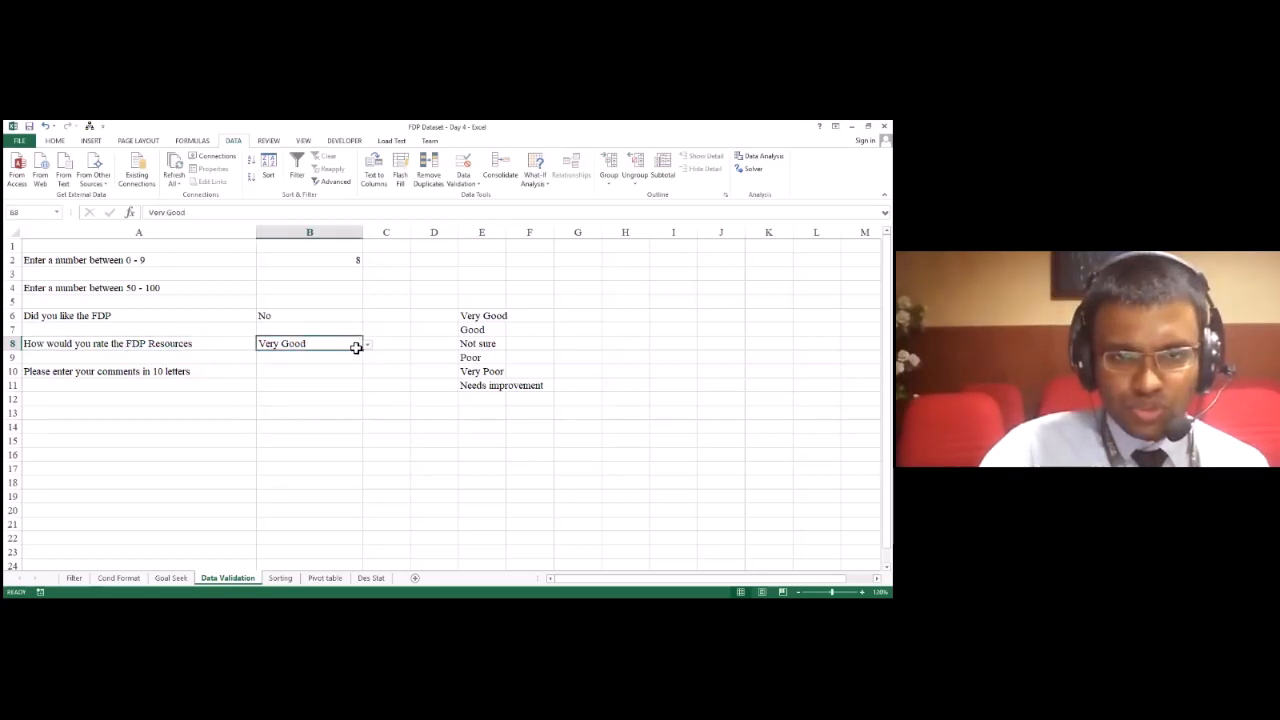
click(367, 344)
click(351, 371)
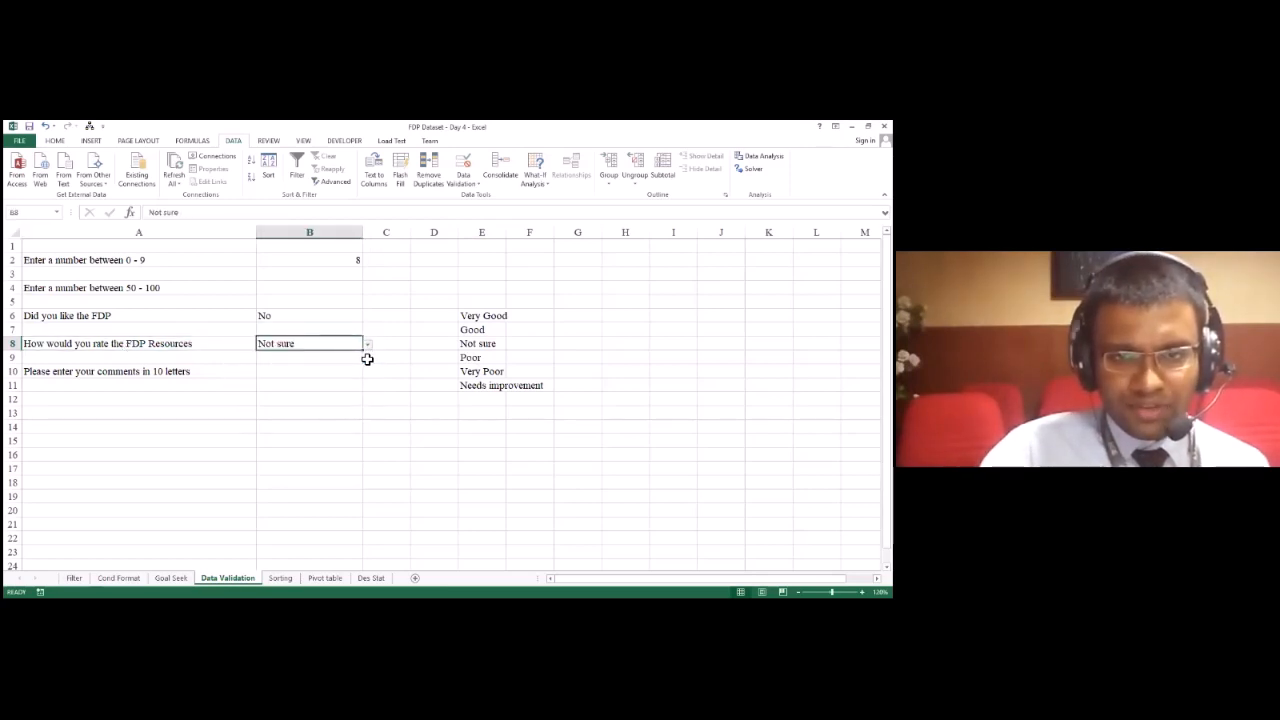
Step: Replace the rating option in E8 with "NA" and display B8's answer choices again
click(496, 344)
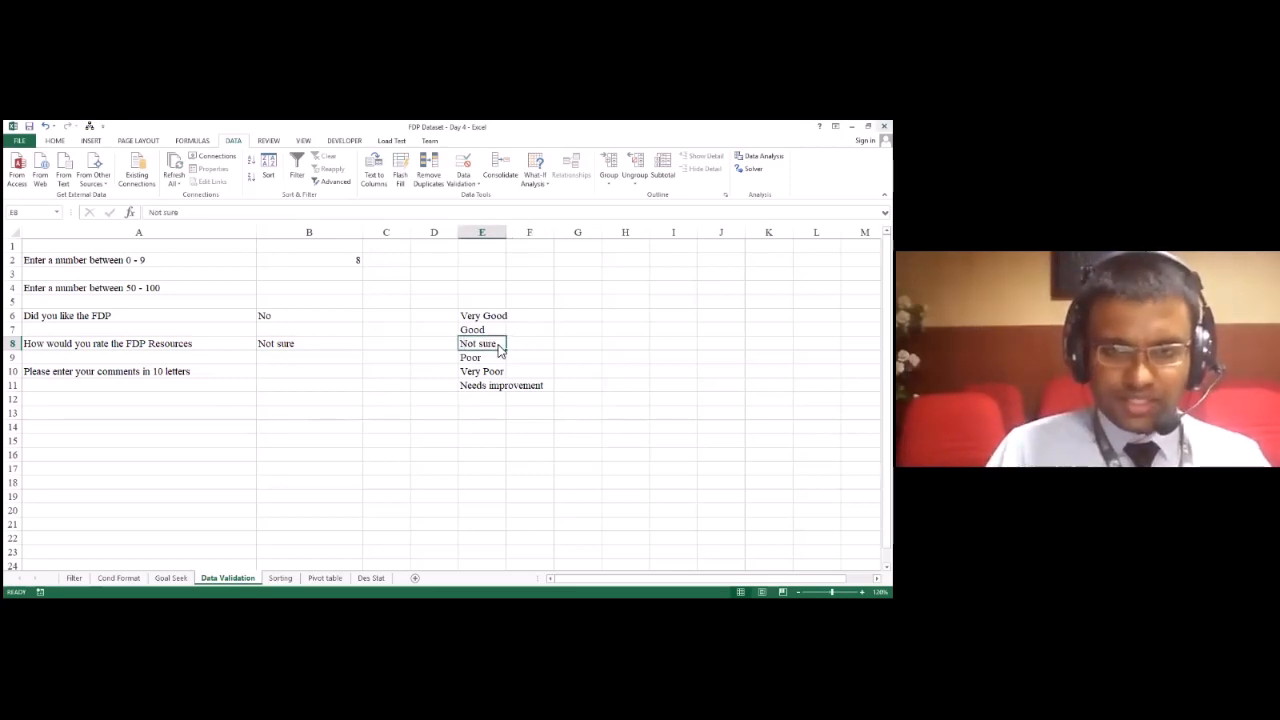
text(NA)
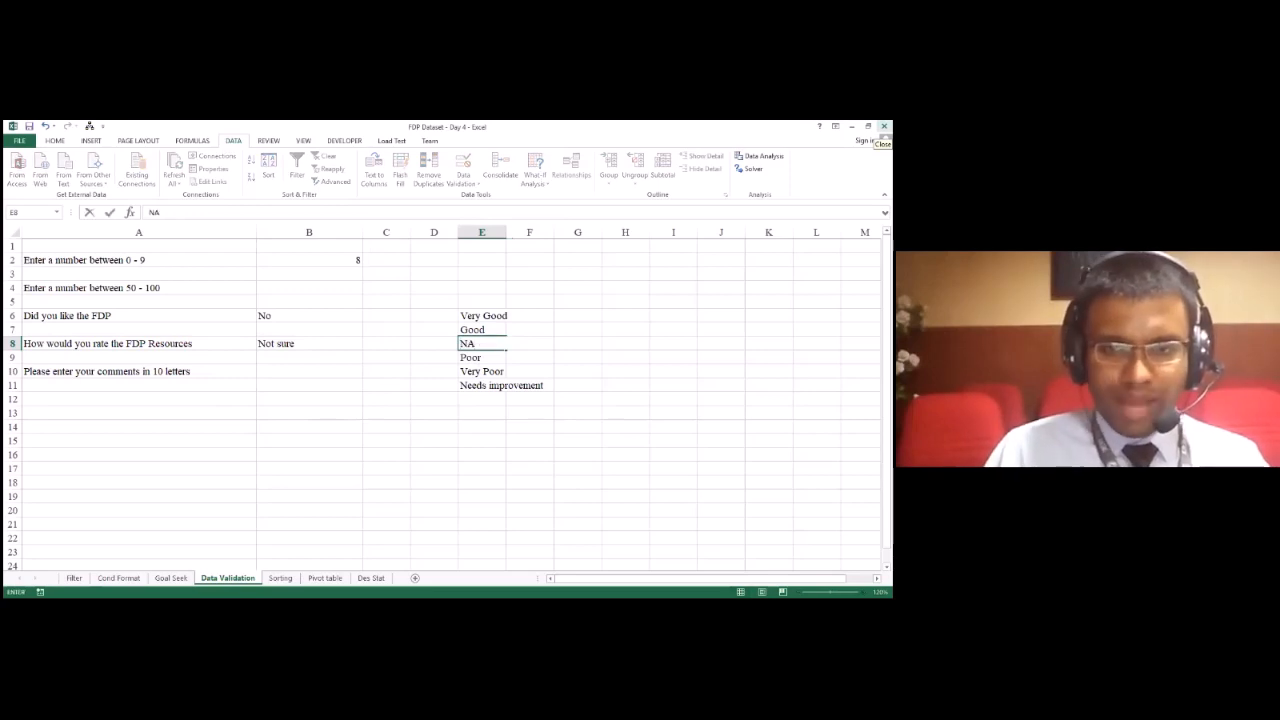
key(Return)
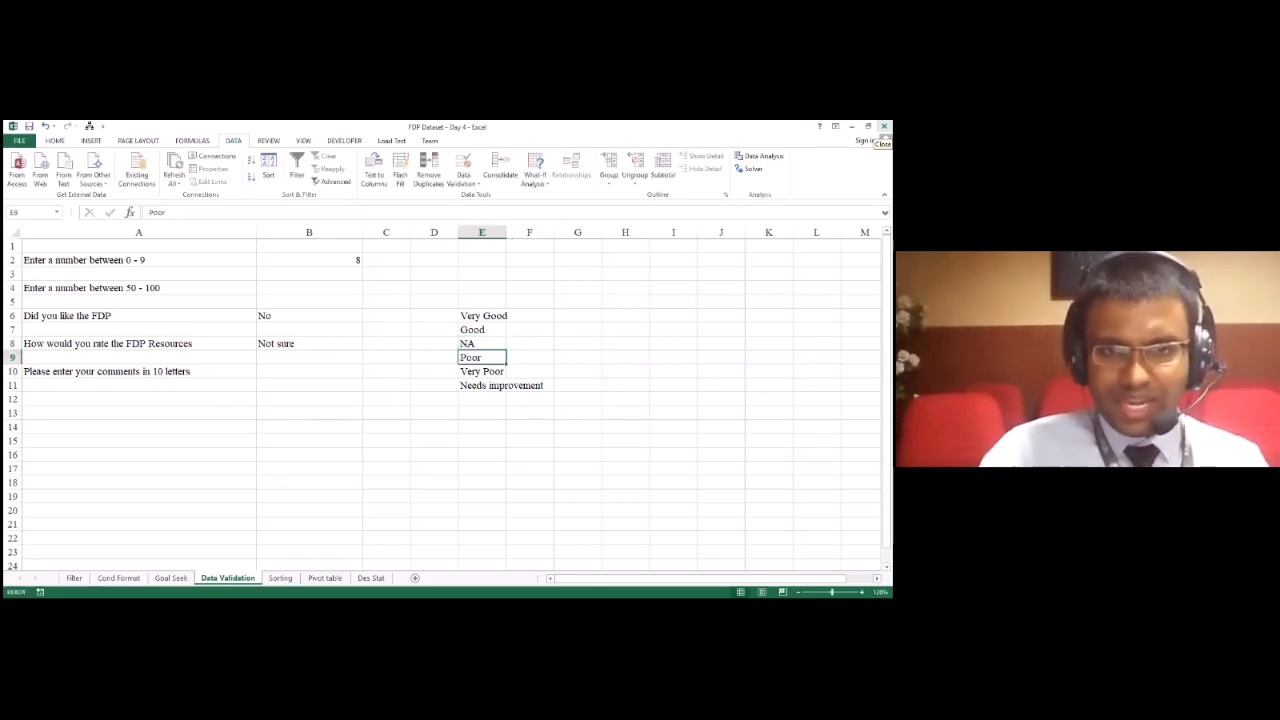
click(360, 344)
click(367, 344)
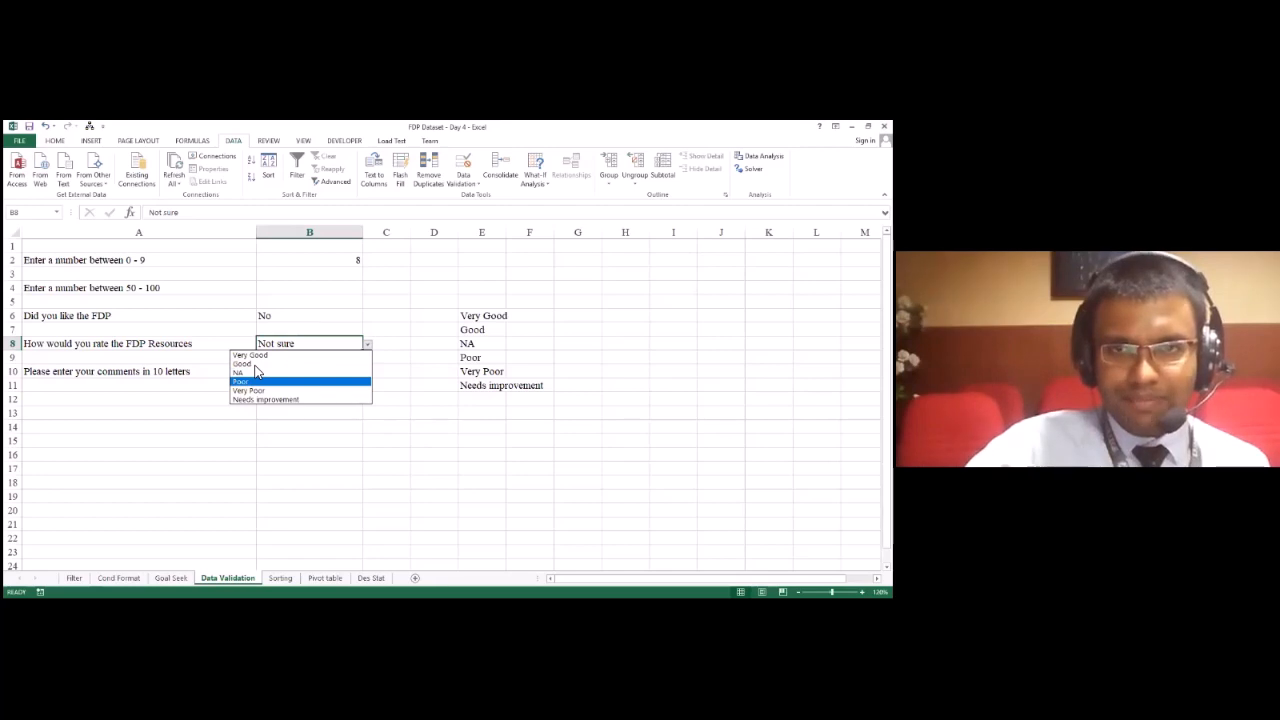
key(alt+Tab)
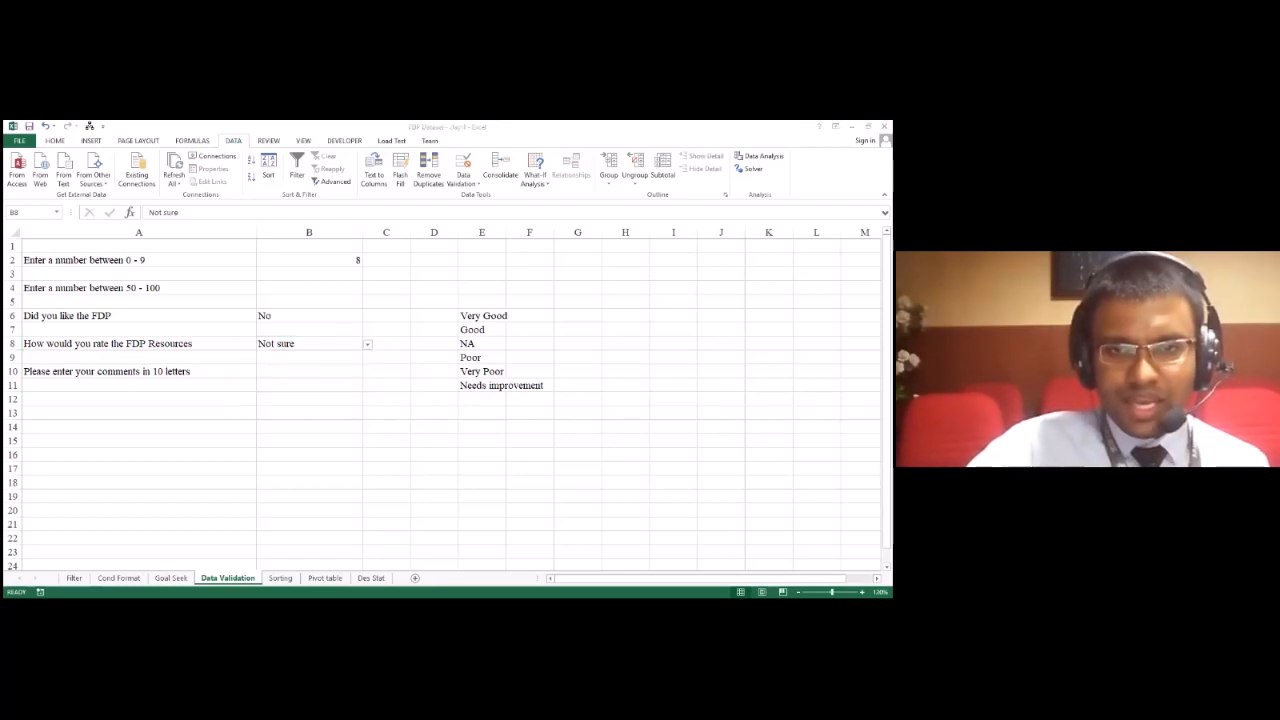
click(300, 346)
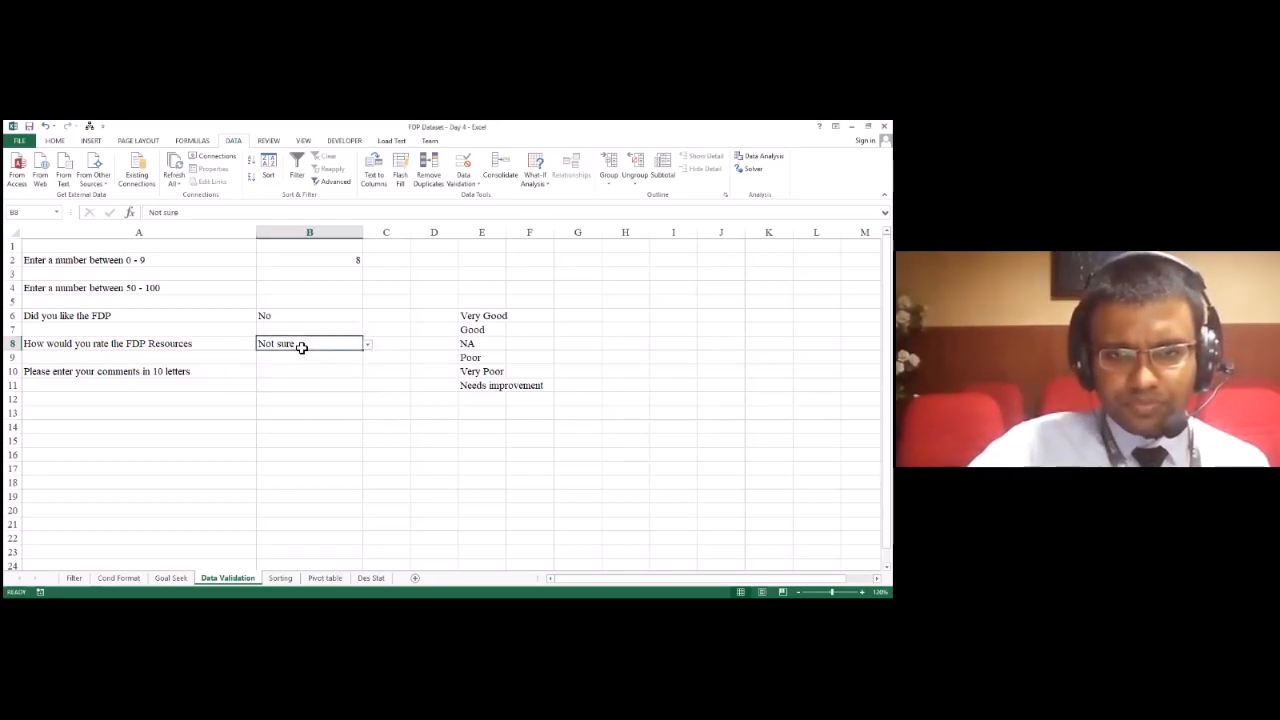
key(alt+Tab)
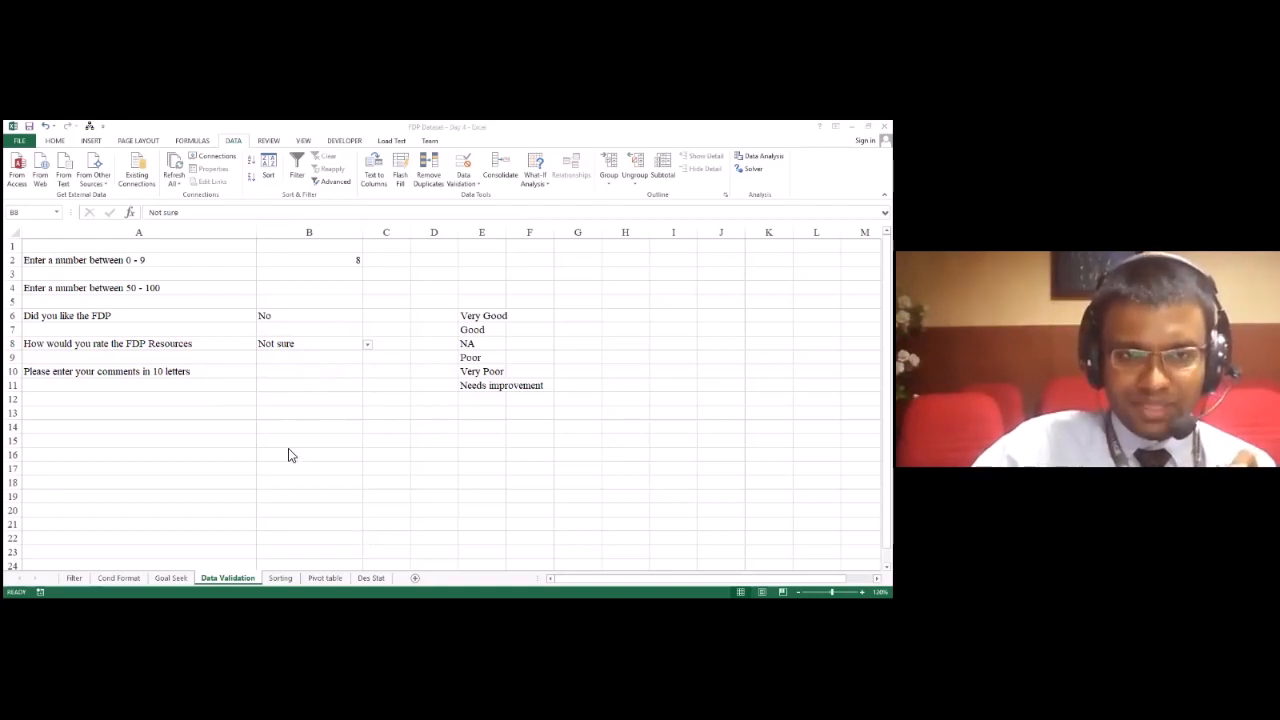
click(281, 363)
click(312, 377)
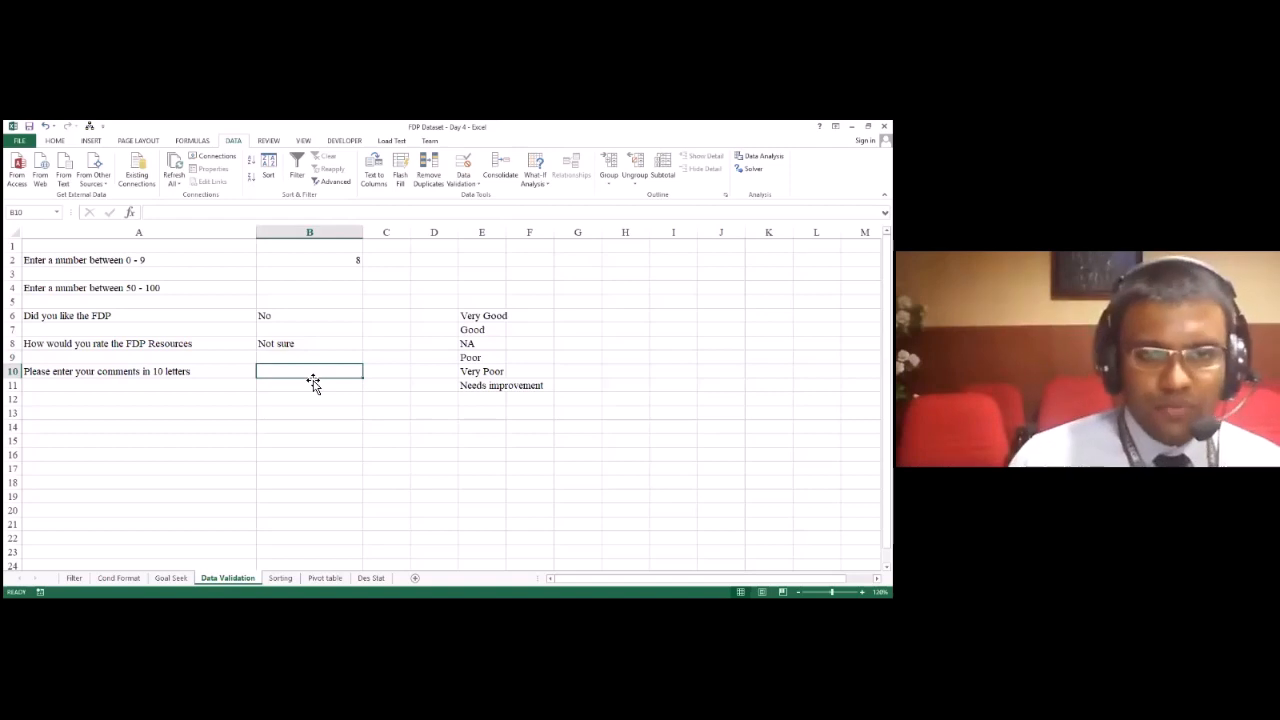
key(Left)
key(Right)
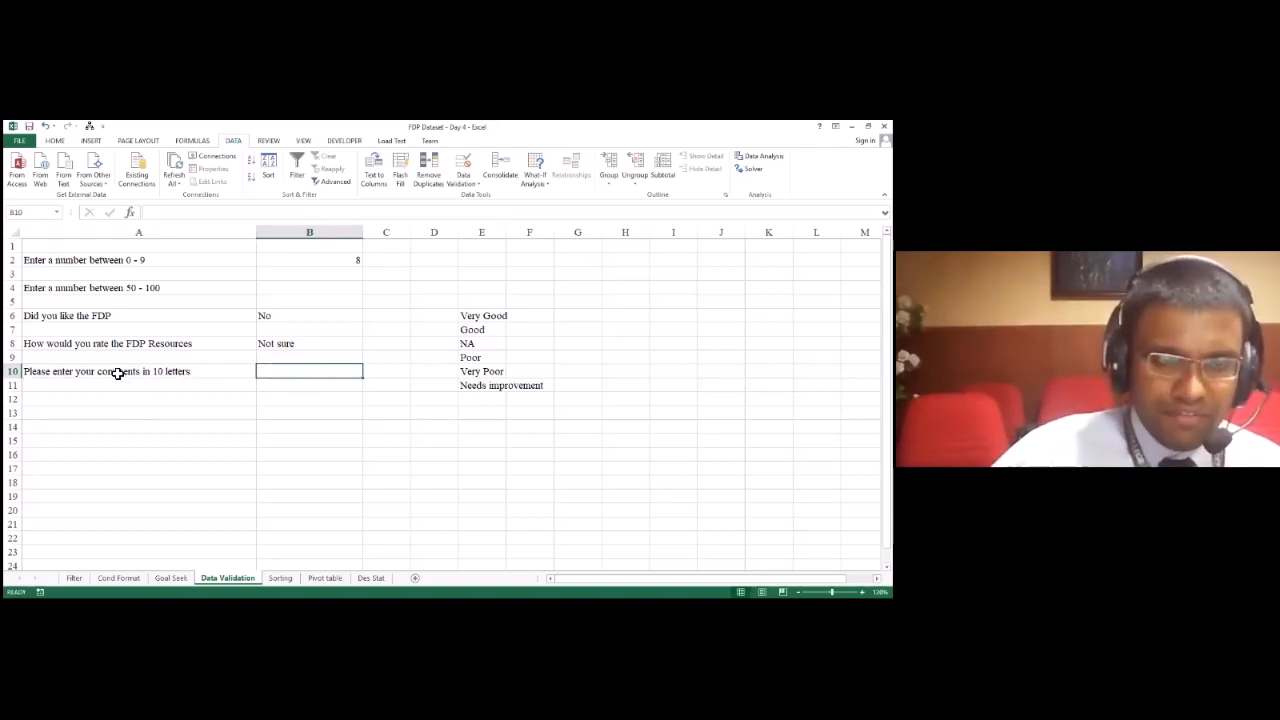
click(118, 374)
Step: Restrict the comments cell B10 to a text length less than or equal to 10
click(302, 377)
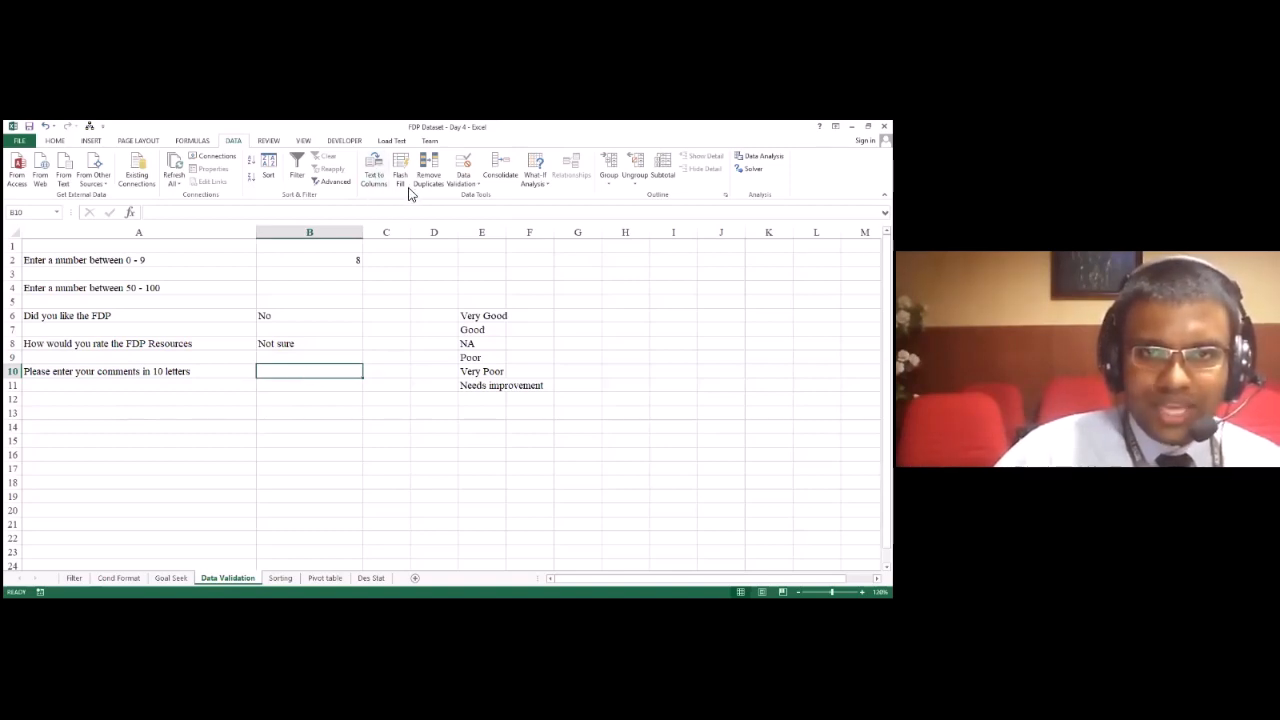
click(464, 184)
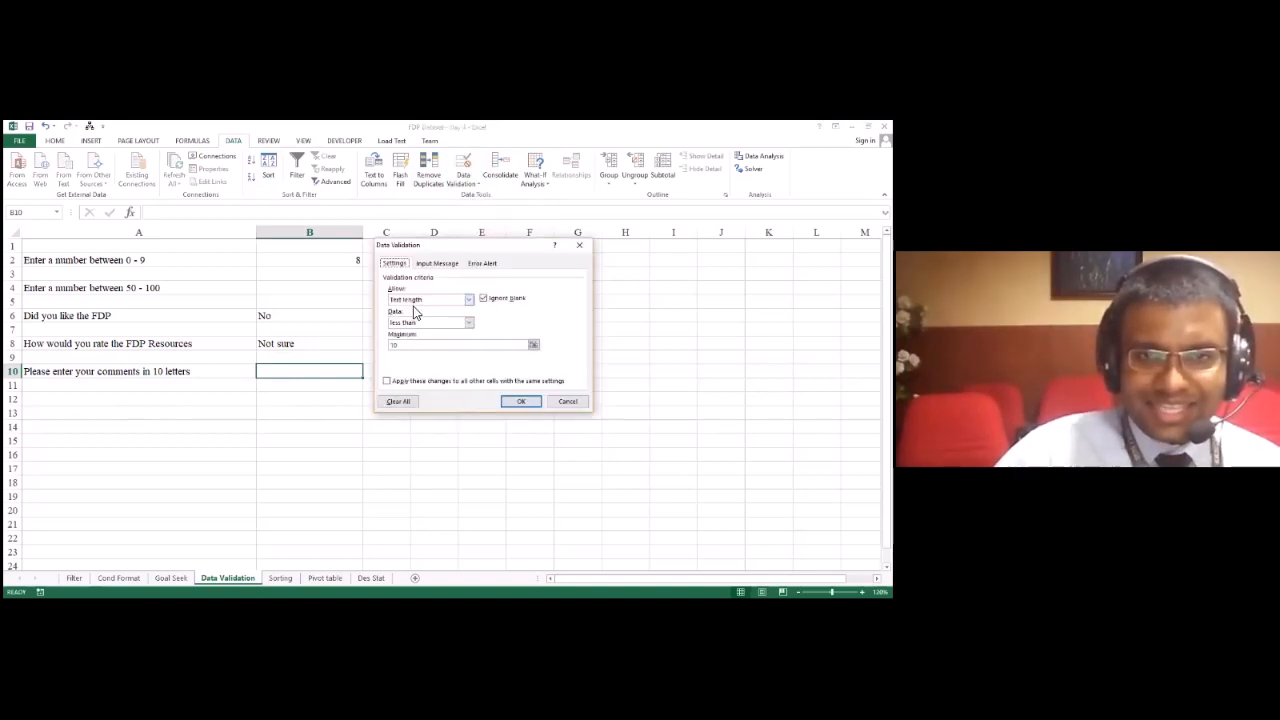
click(418, 300)
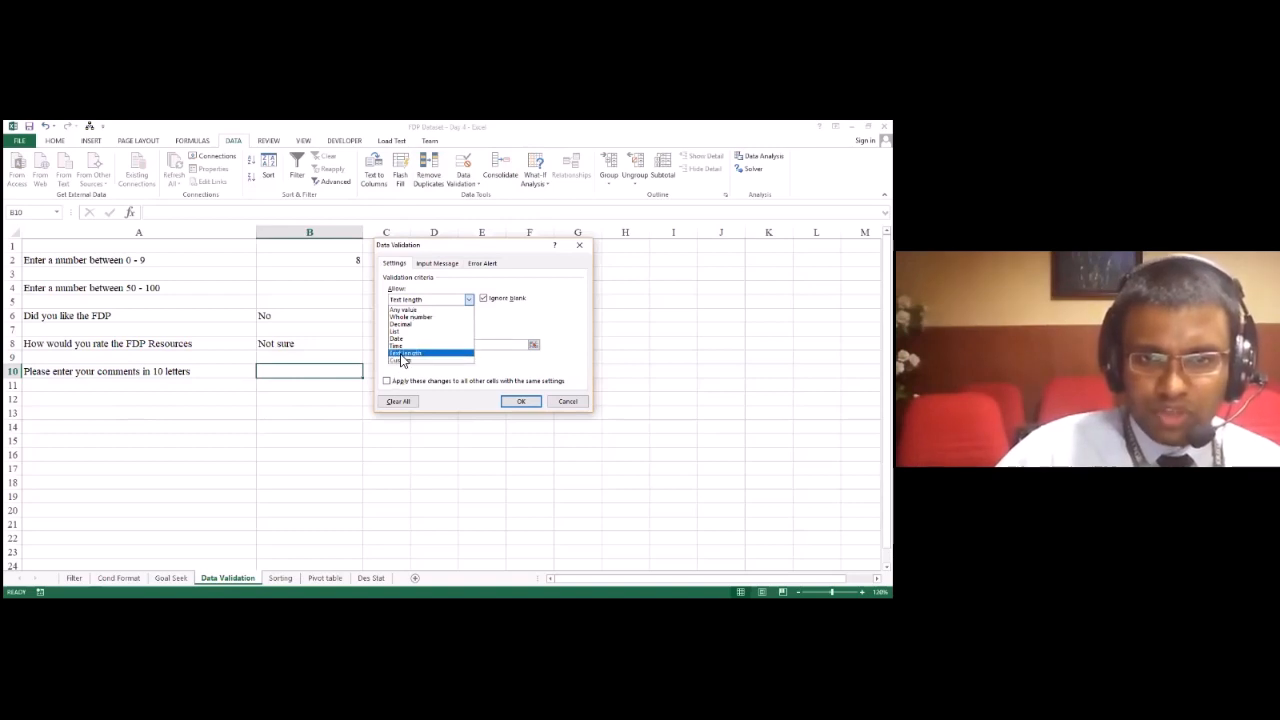
click(401, 355)
click(414, 323)
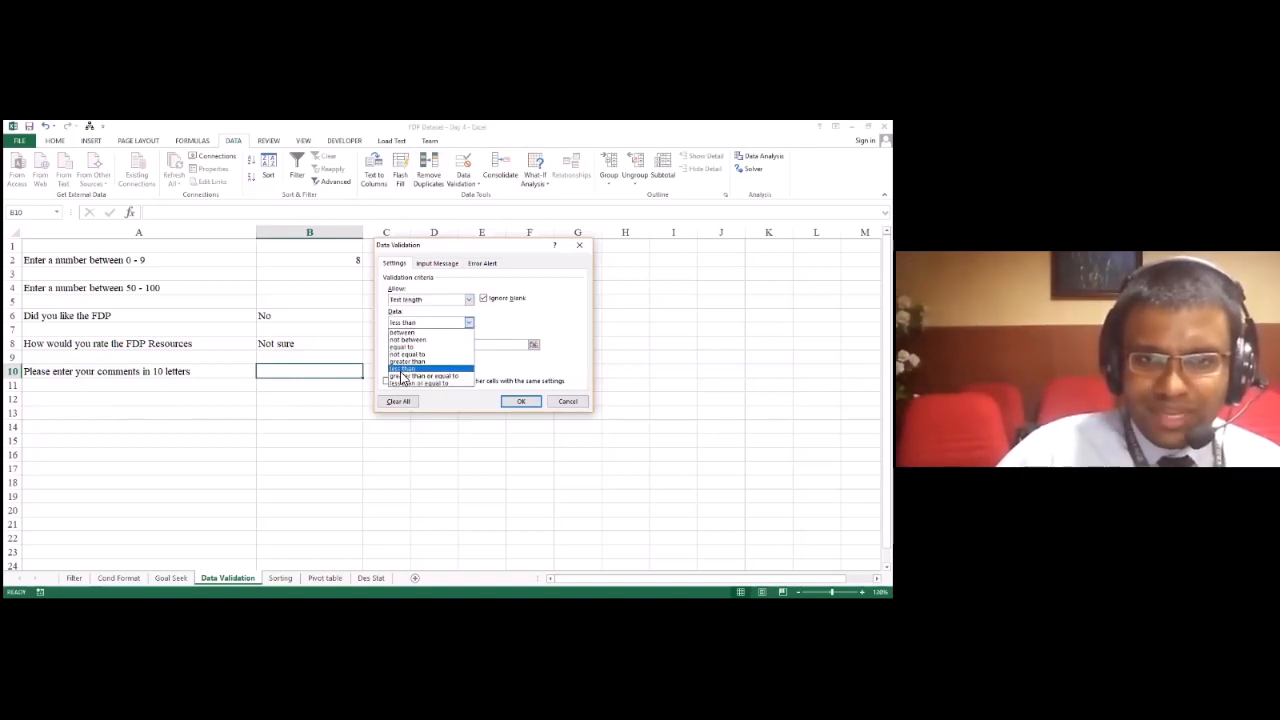
click(403, 370)
click(468, 322)
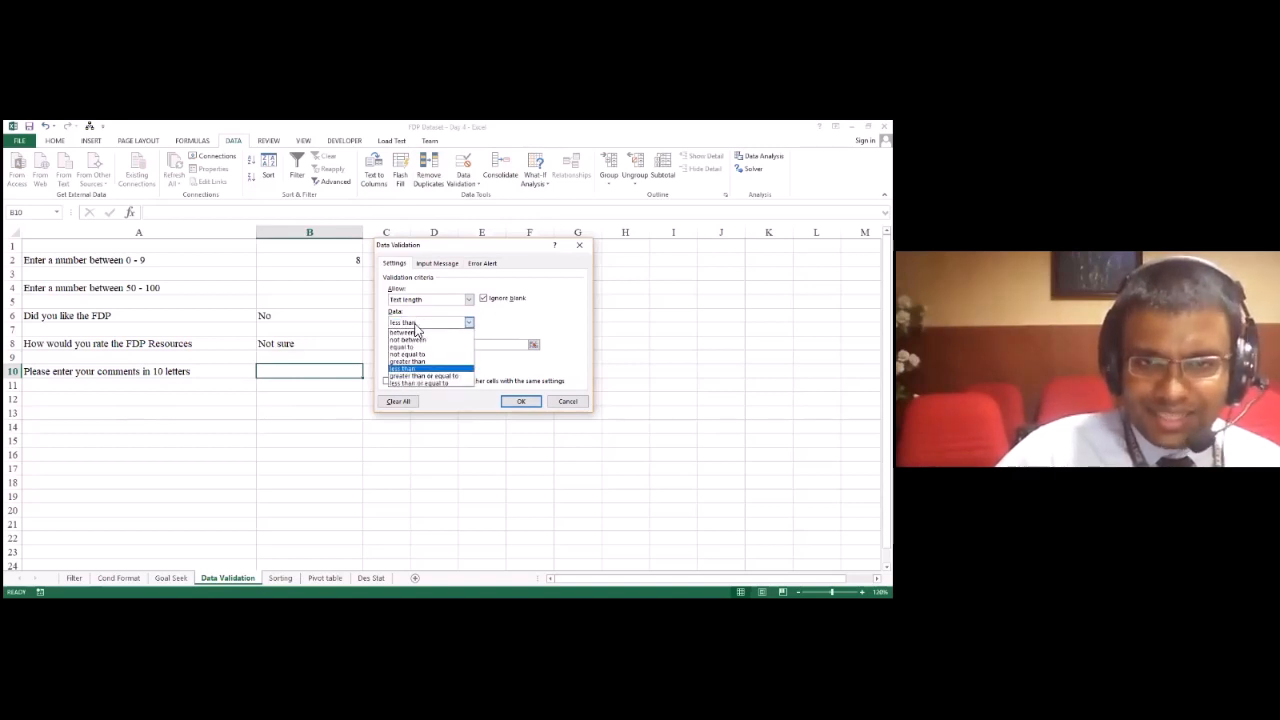
click(405, 384)
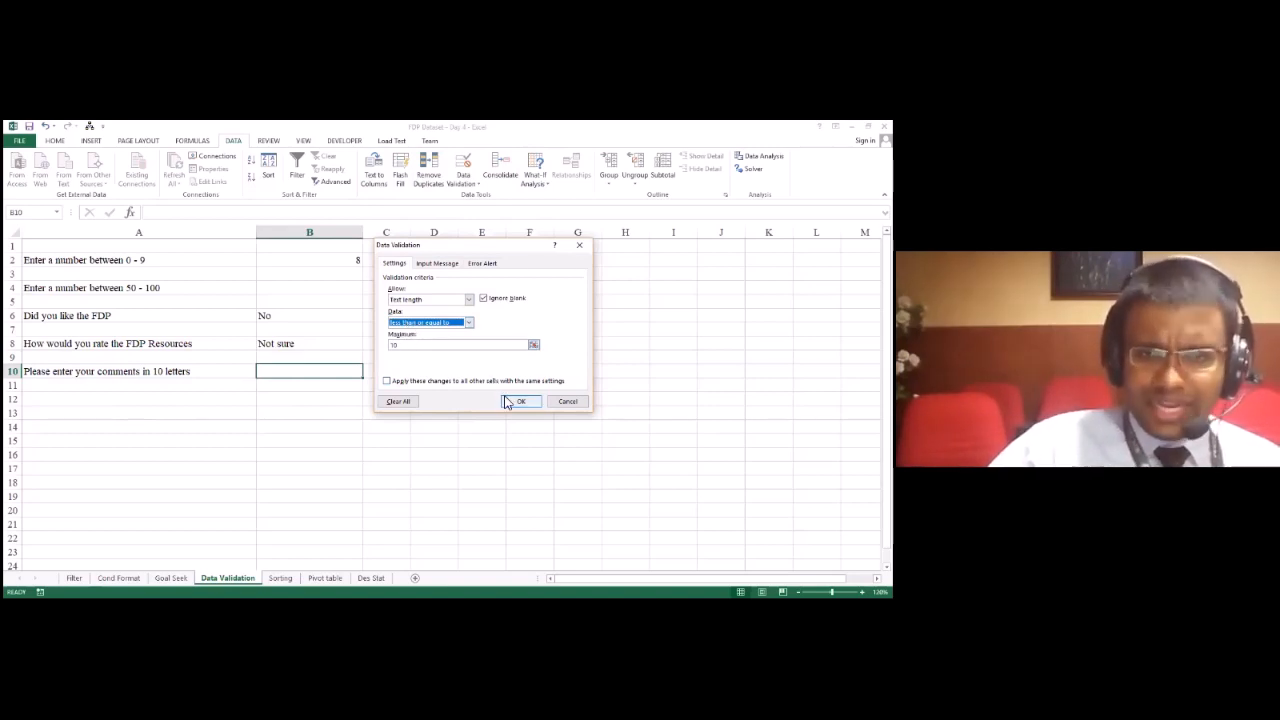
click(519, 401)
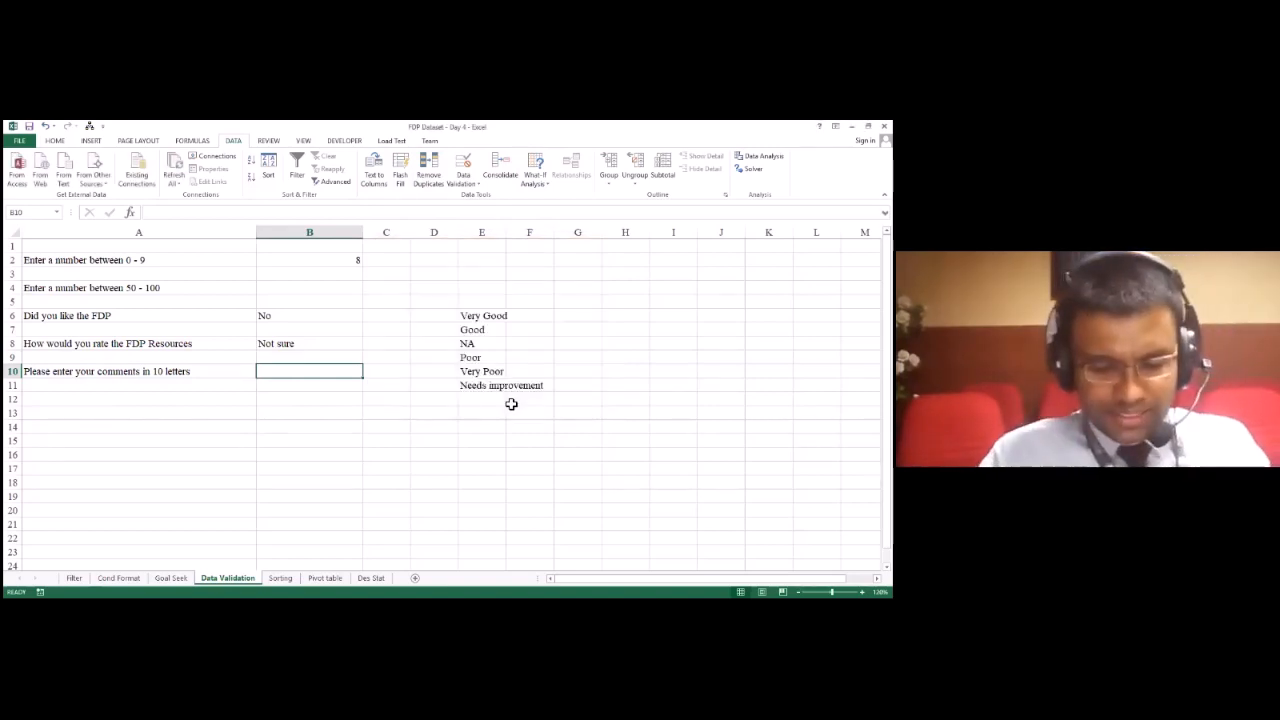
Step: Test B10's length limit by entering "dsadsa", then try a comment longer than 10 characters and cancel that entry
text(dsadsa)
key(Return)
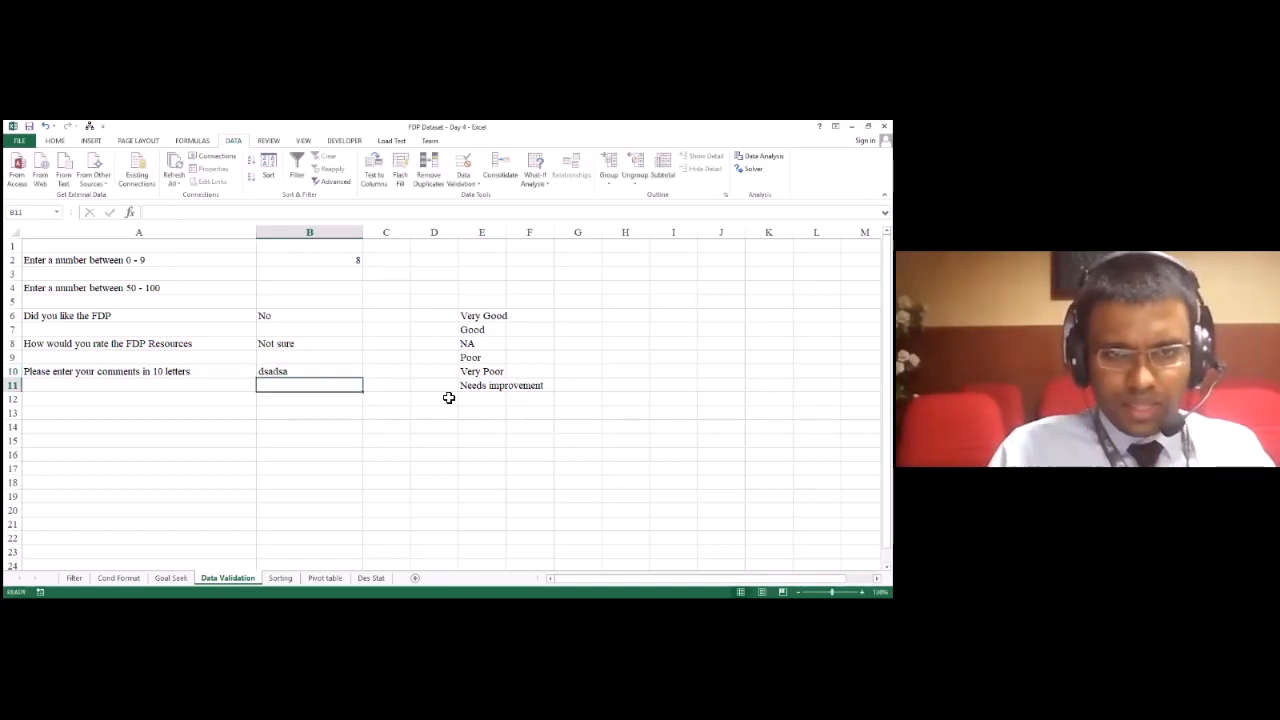
key(Up)
text(sasasasagasagsgsagsagsas)
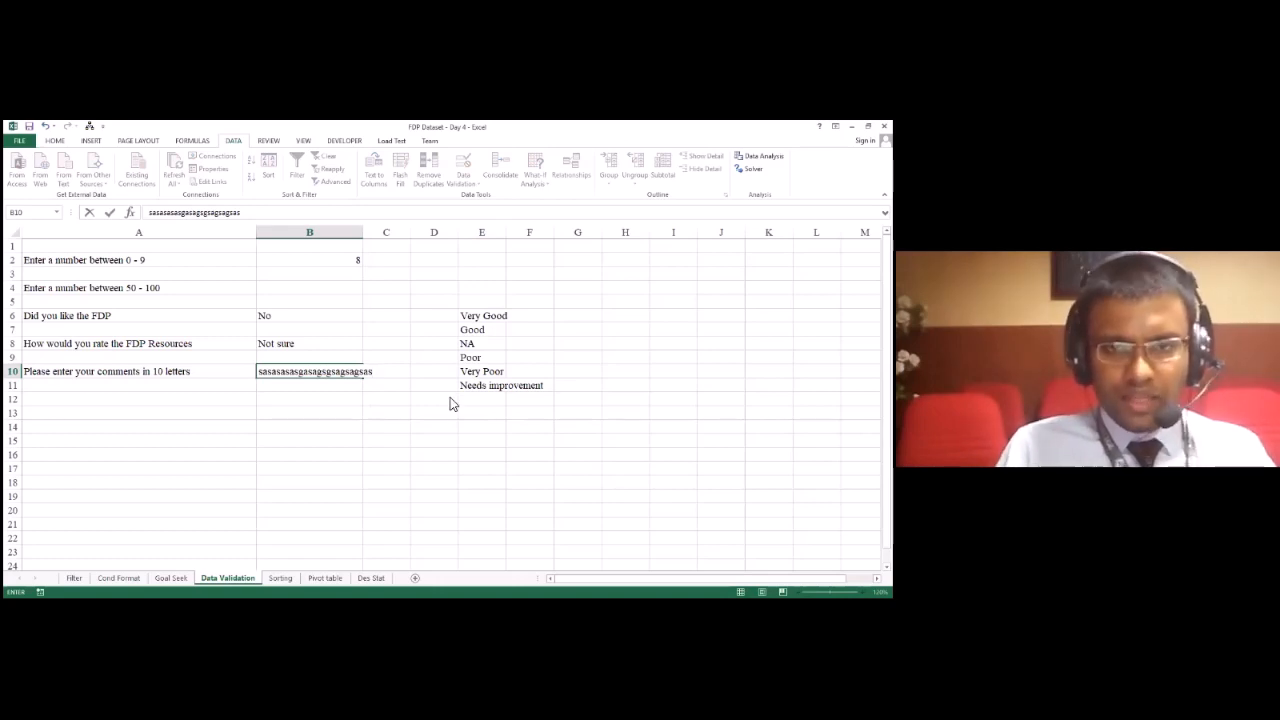
key(Return)
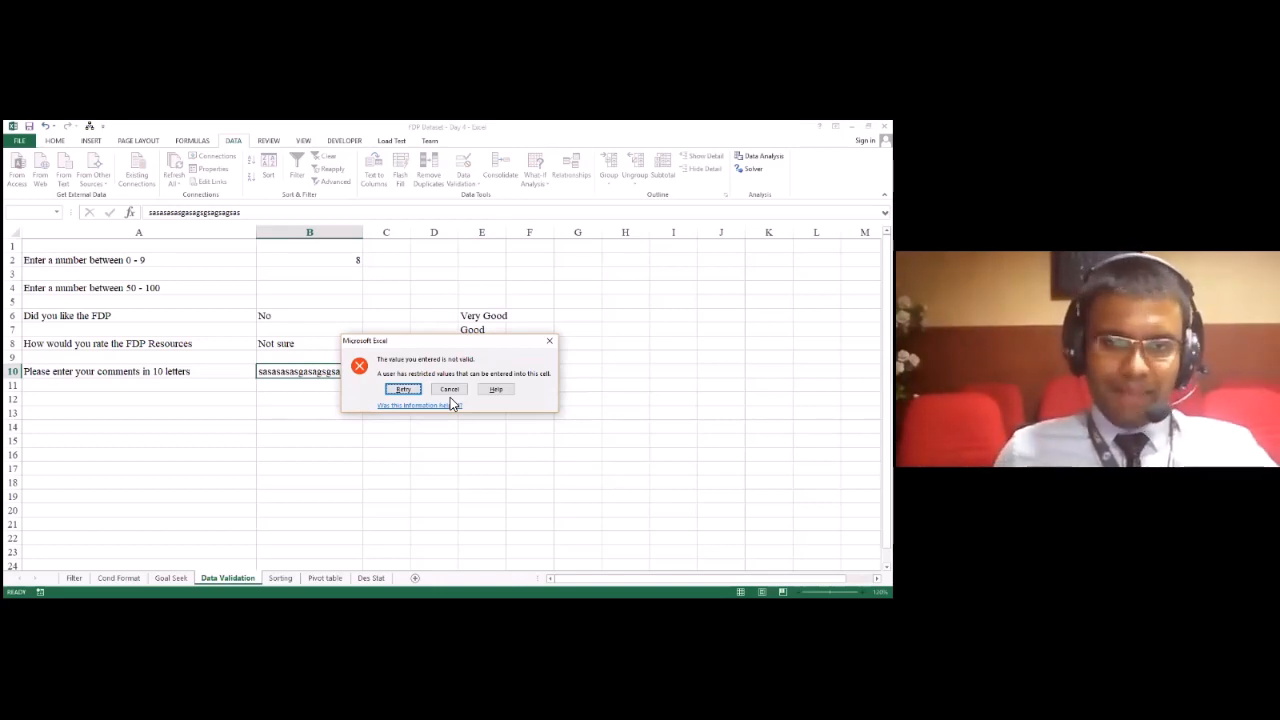
click(450, 392)
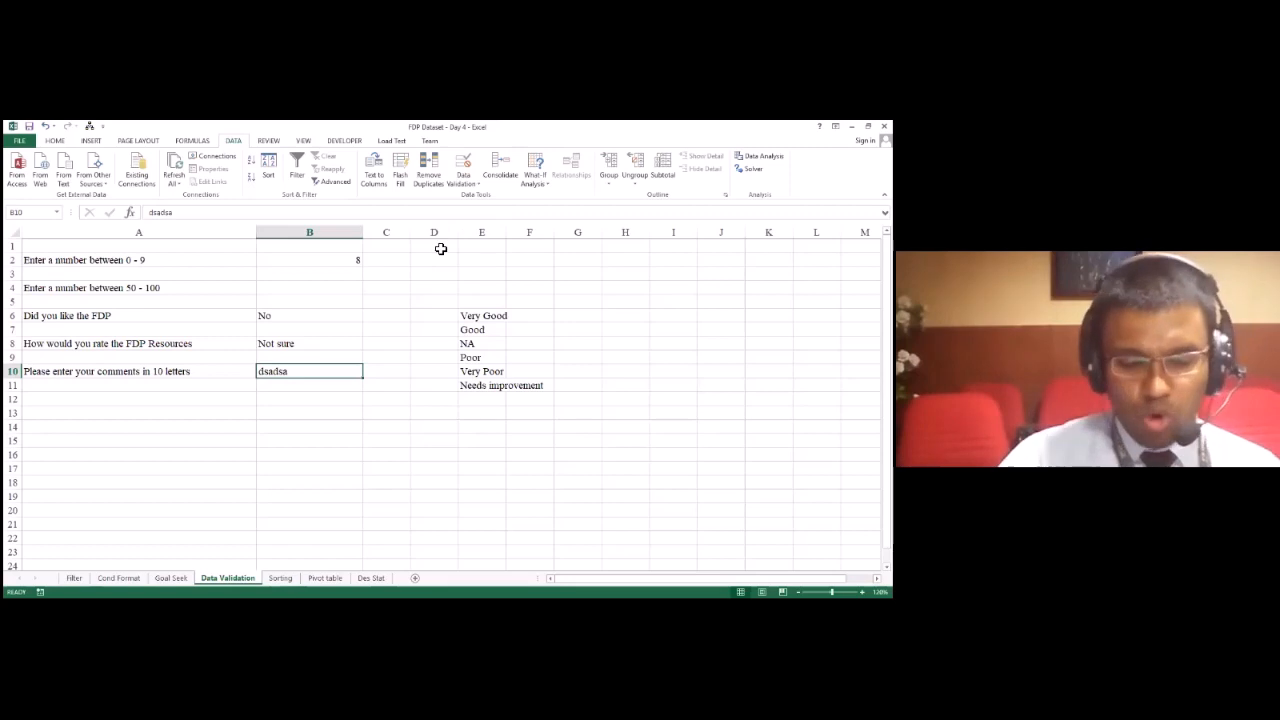
key(alt+Tab)
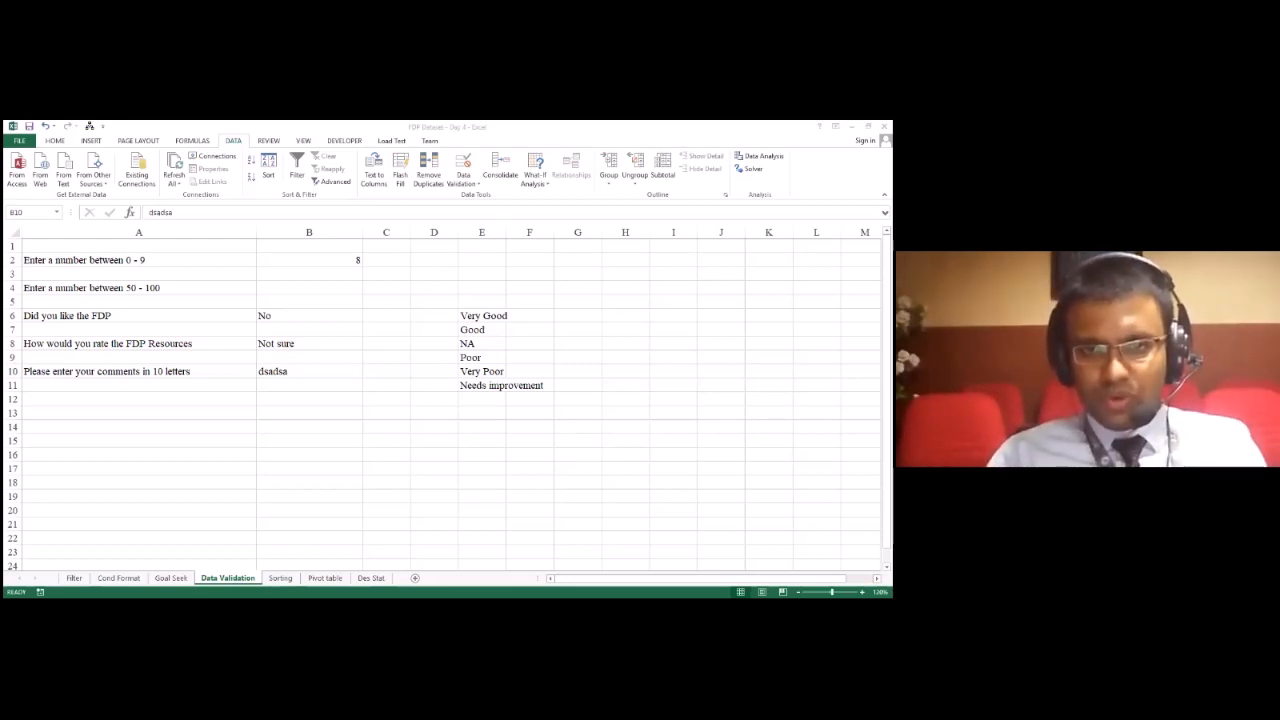
click(439, 251)
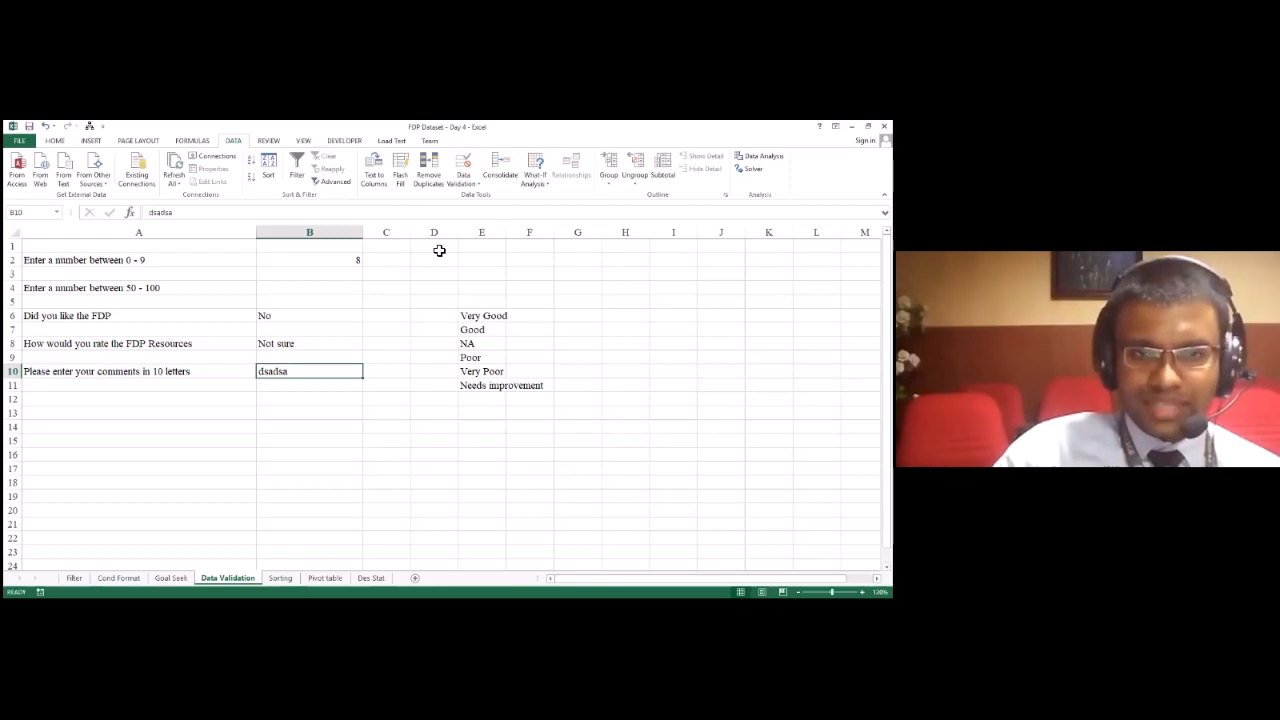
key(alt+Tab)
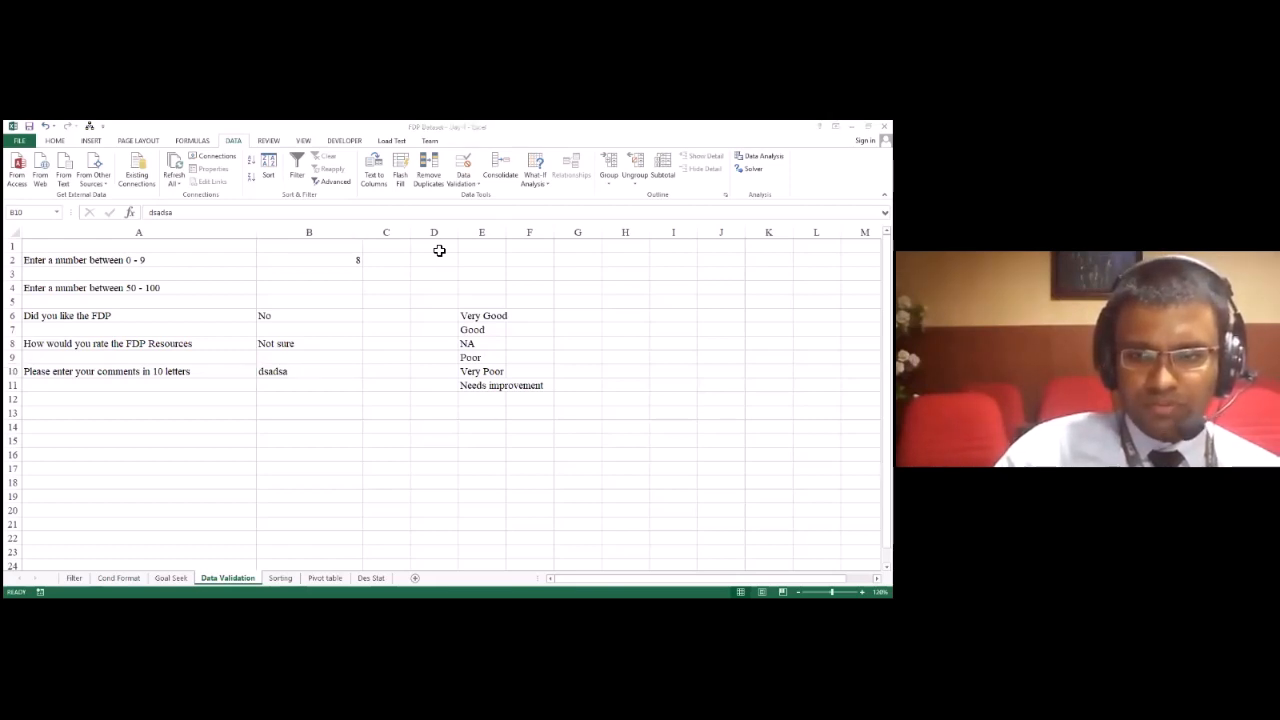
key(alt+Tab)
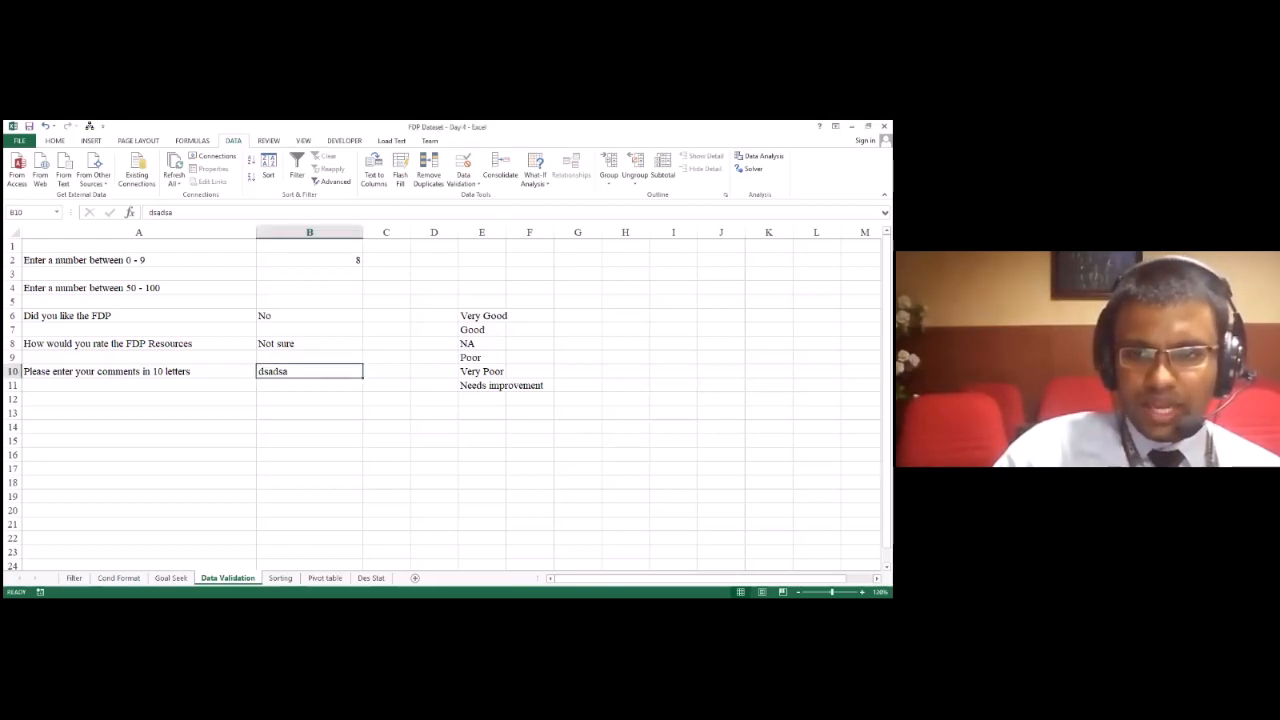
Step: Open the Sorting sheet and examine the names and subject marks in the BBA results table
click(281, 579)
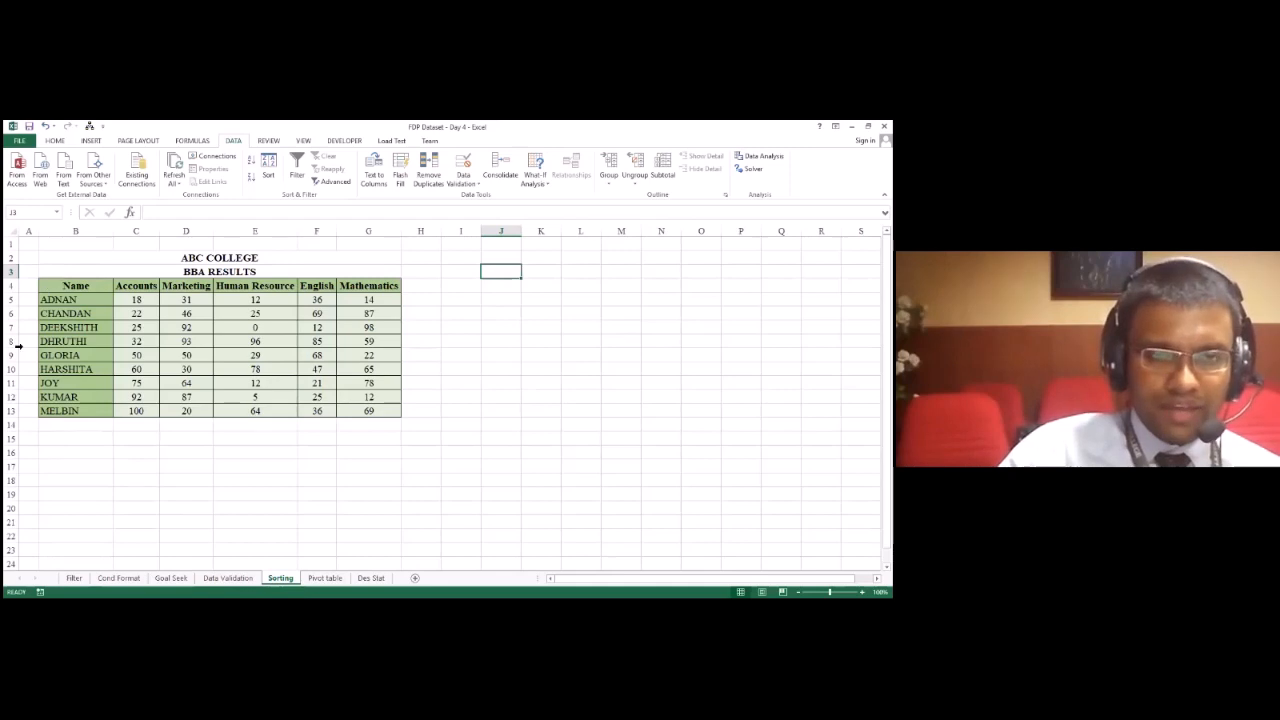
click(222, 276)
drag(80, 300, 407, 424)
click(265, 409)
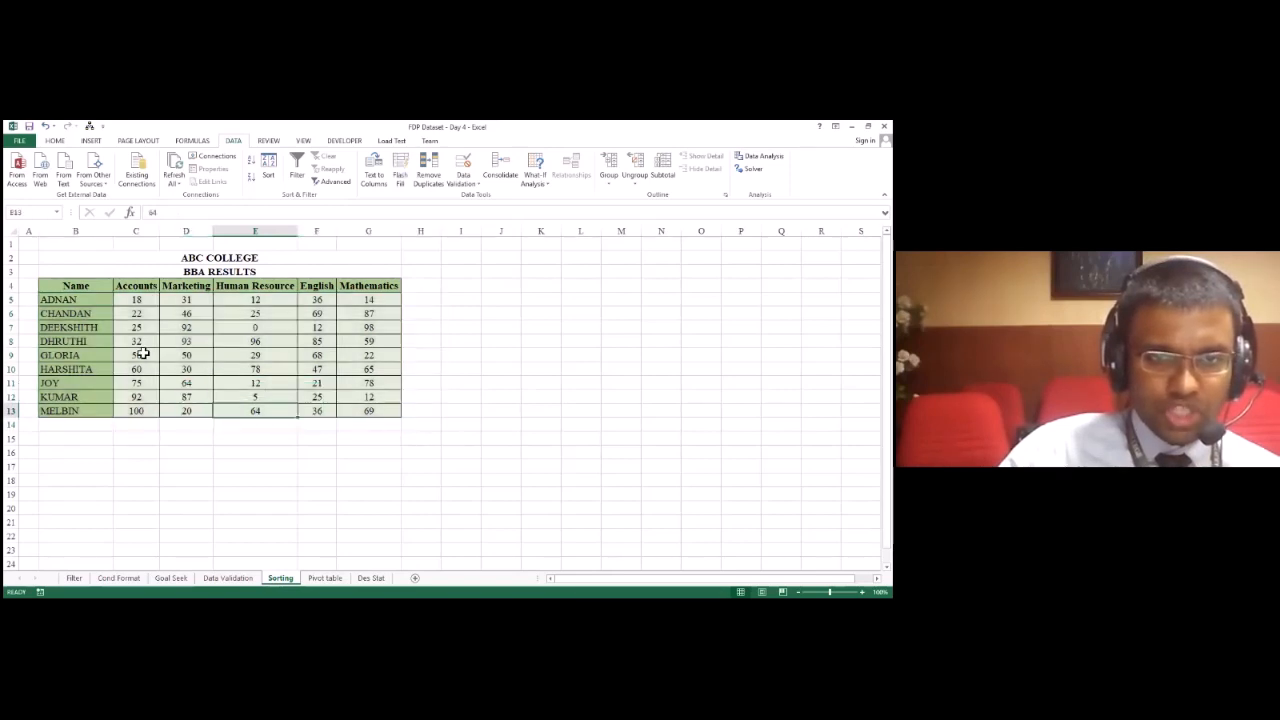
click(123, 286)
drag(330, 326, 375, 411)
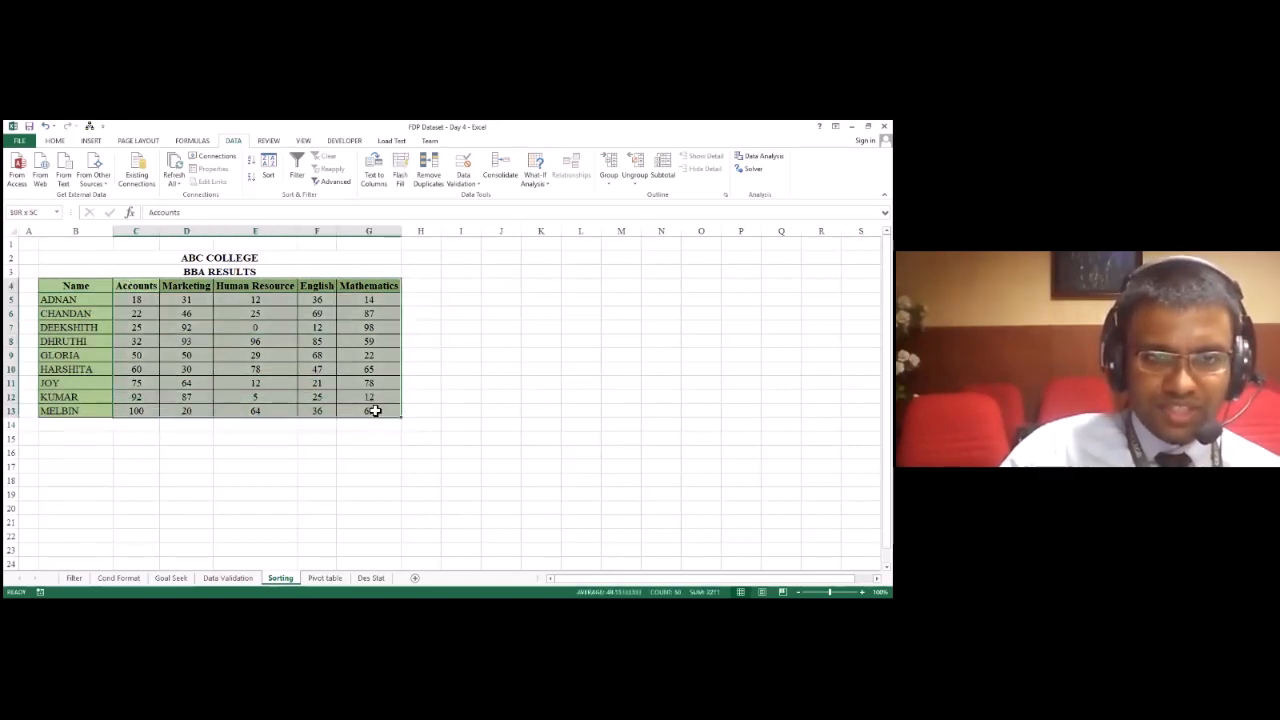
click(146, 409)
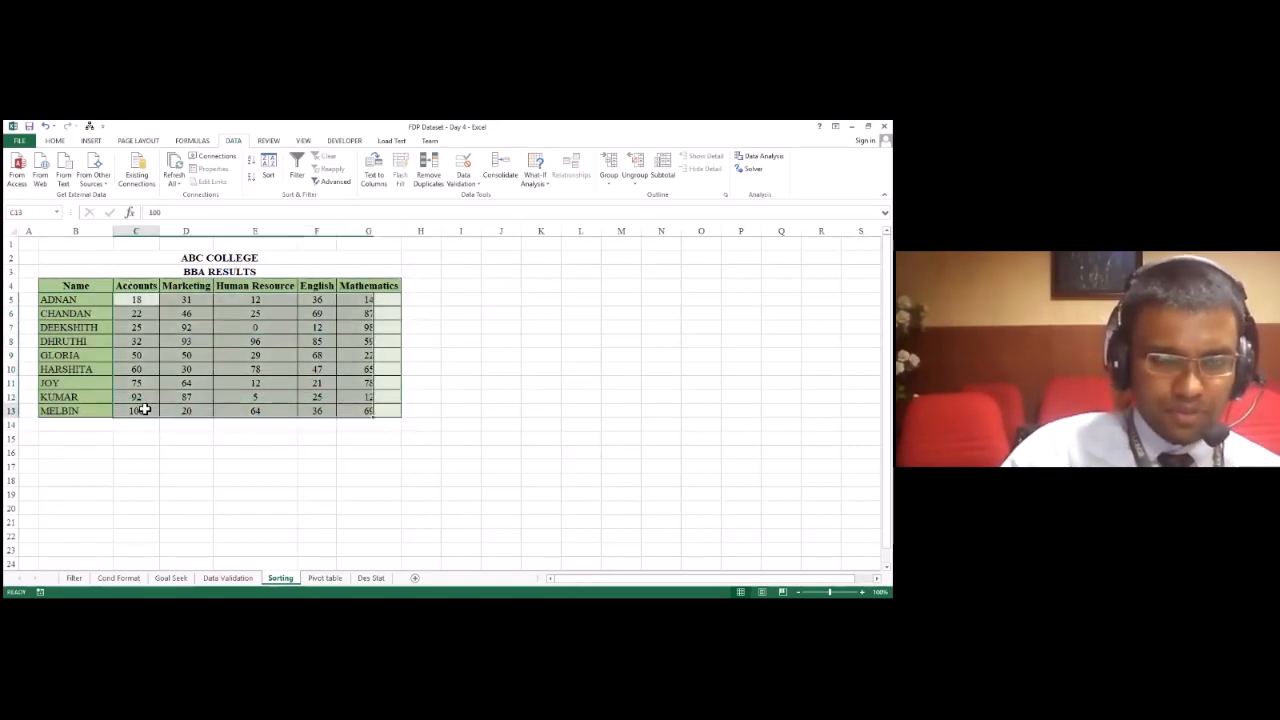
click(78, 274)
drag(69, 292, 90, 330)
click(620, 410)
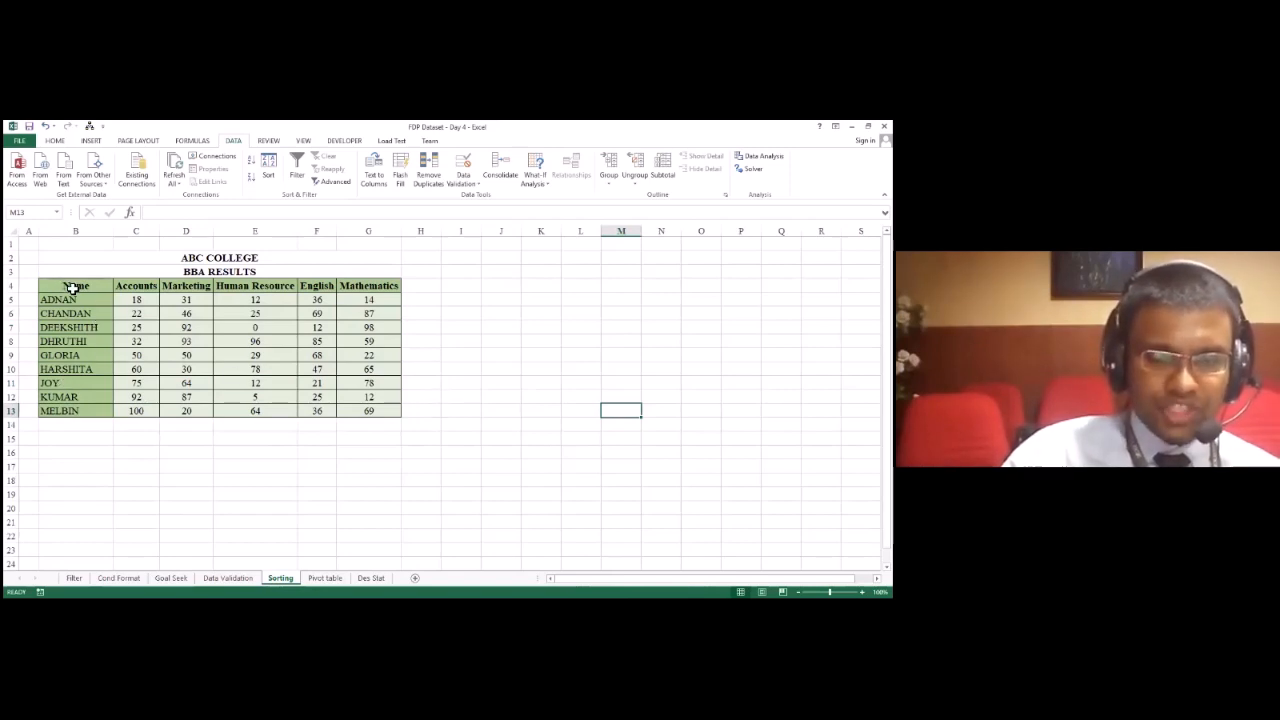
Step: Open the Sort settings for the BBA results table B4:G13, switching the header-row option off and on again
drag(100, 288, 375, 410)
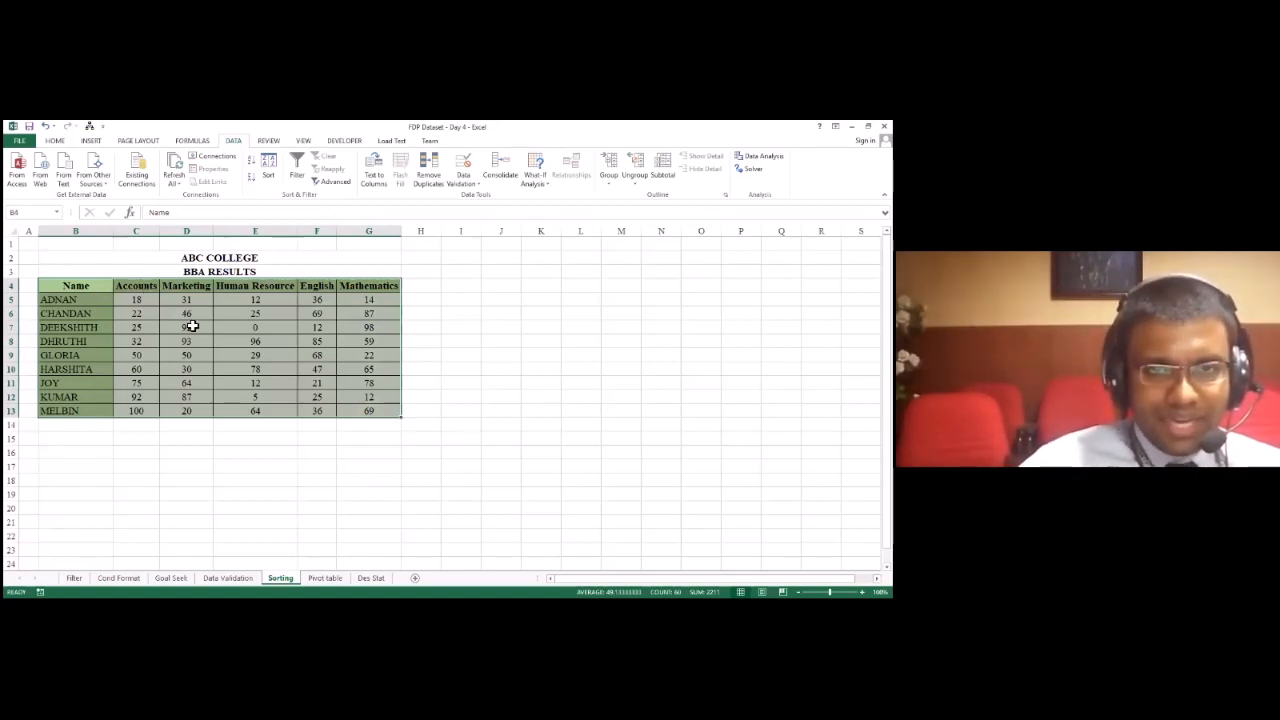
click(59, 143)
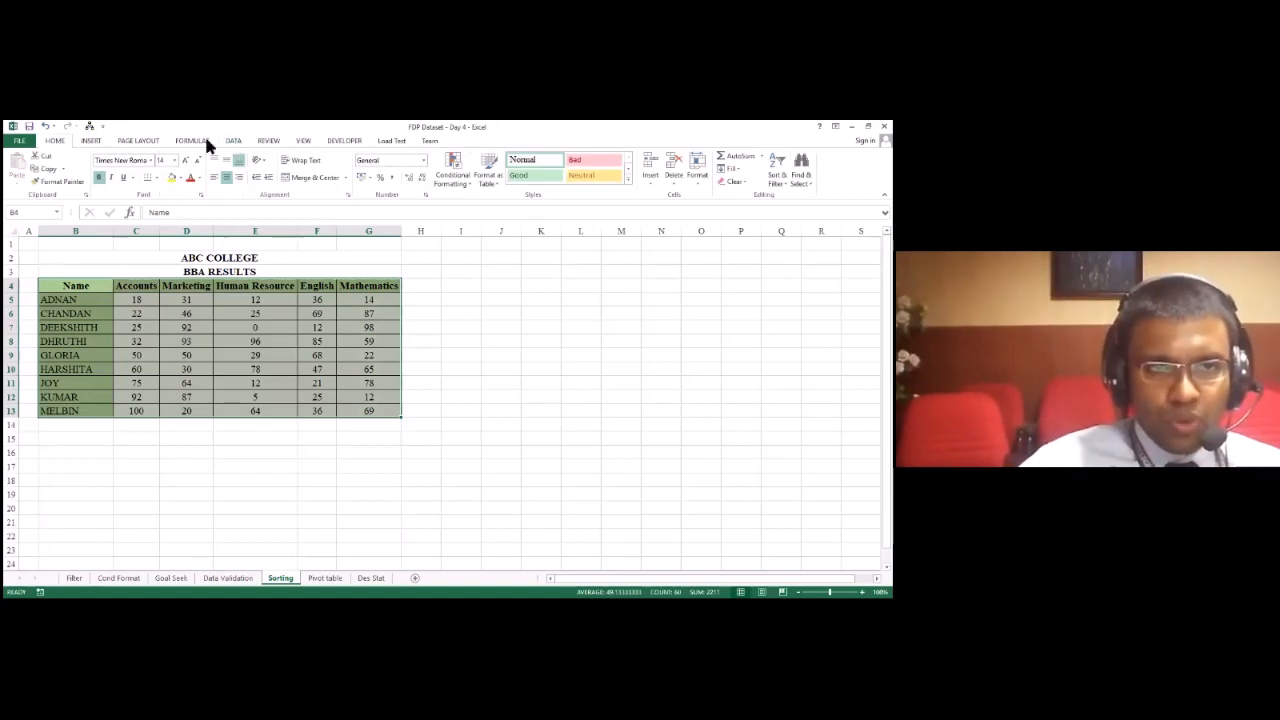
click(235, 144)
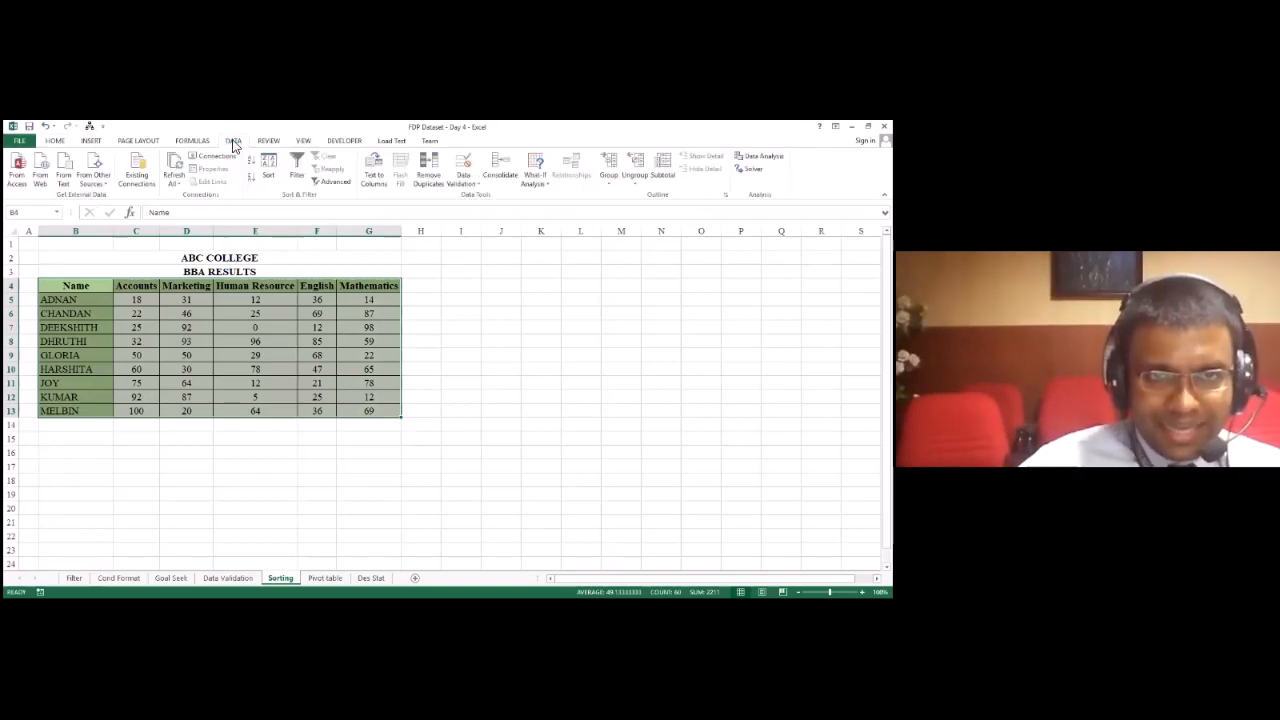
click(273, 178)
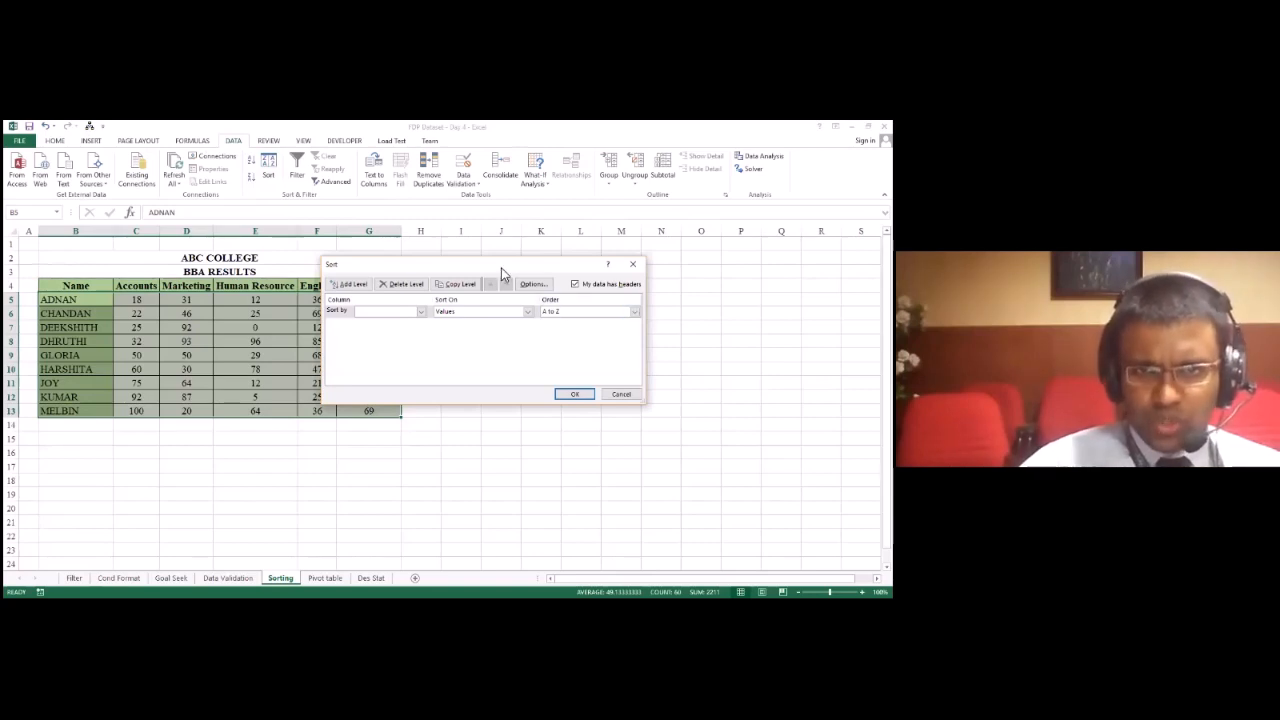
drag(501, 267, 621, 300)
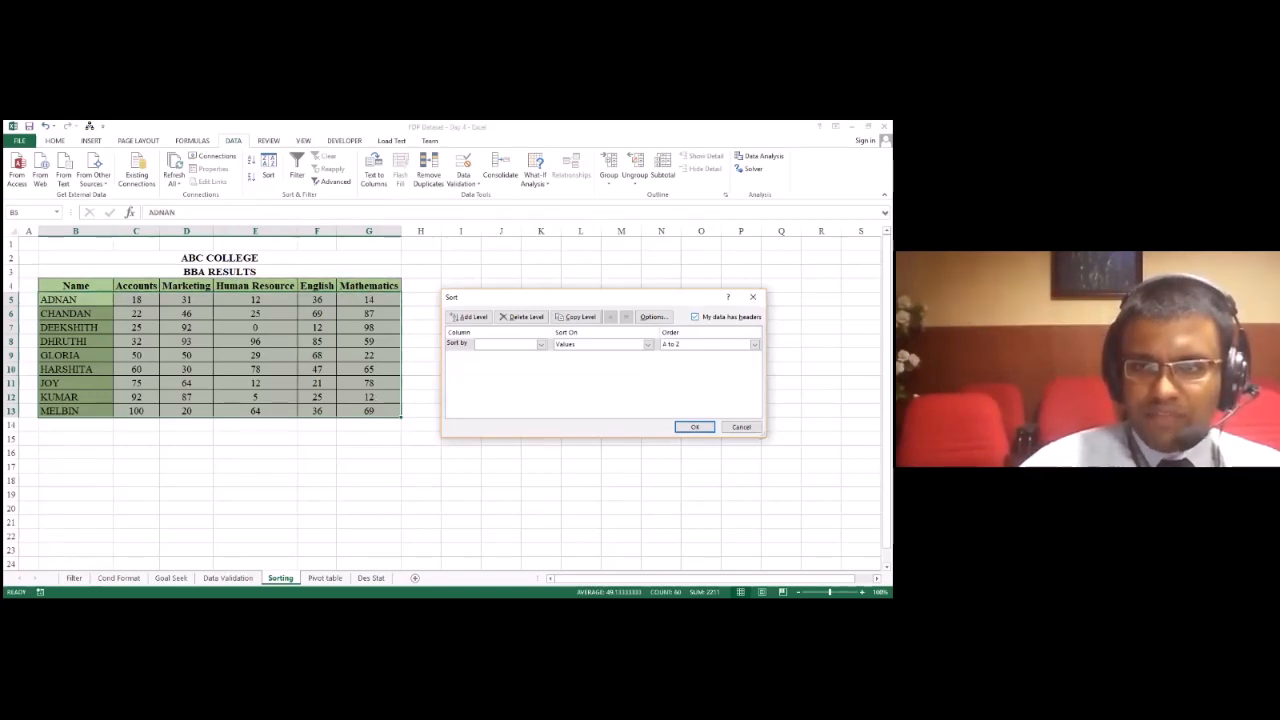
click(695, 317)
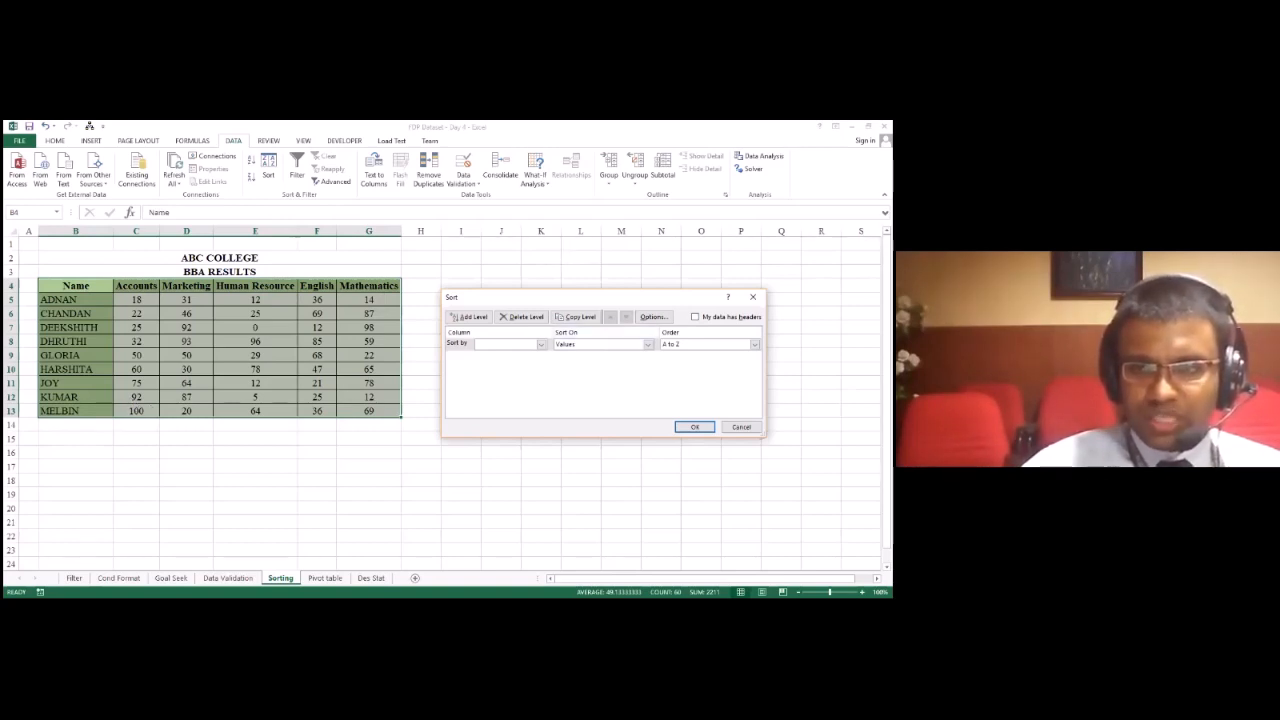
click(696, 317)
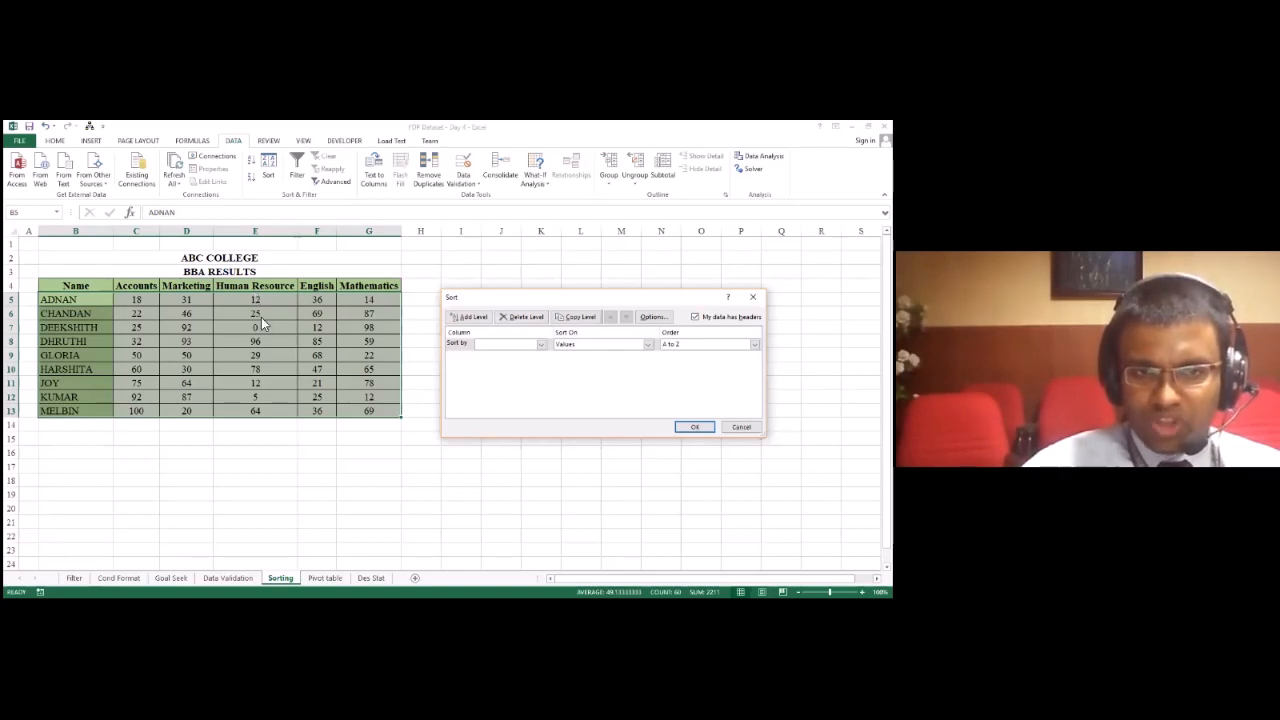
Step: Sort the results table by Human Resource values from largest to smallest, and undo that sort
click(512, 352)
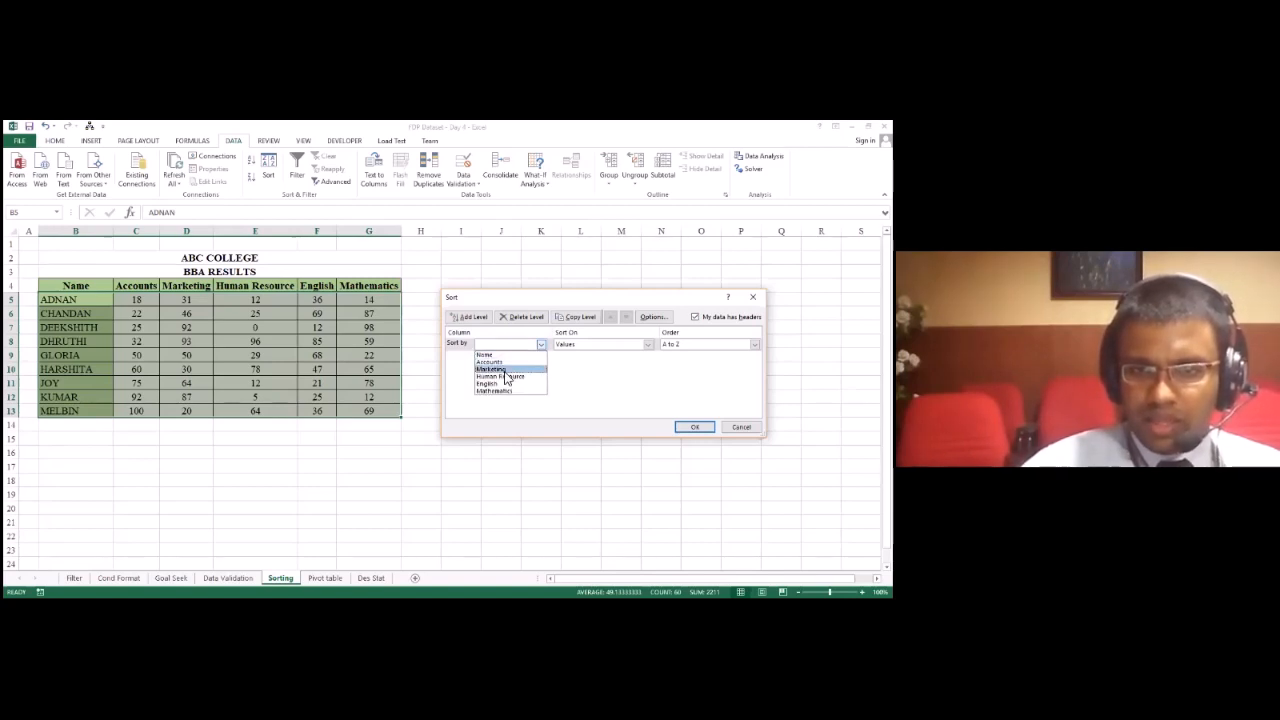
click(504, 377)
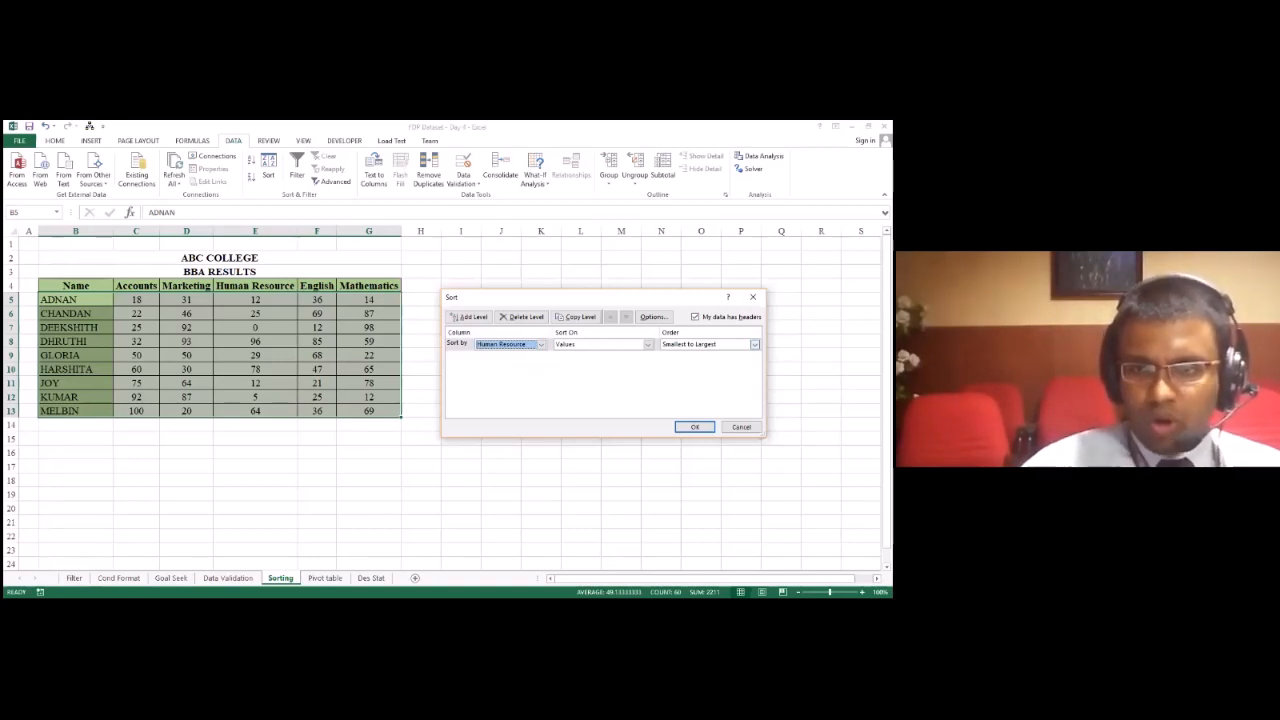
click(755, 344)
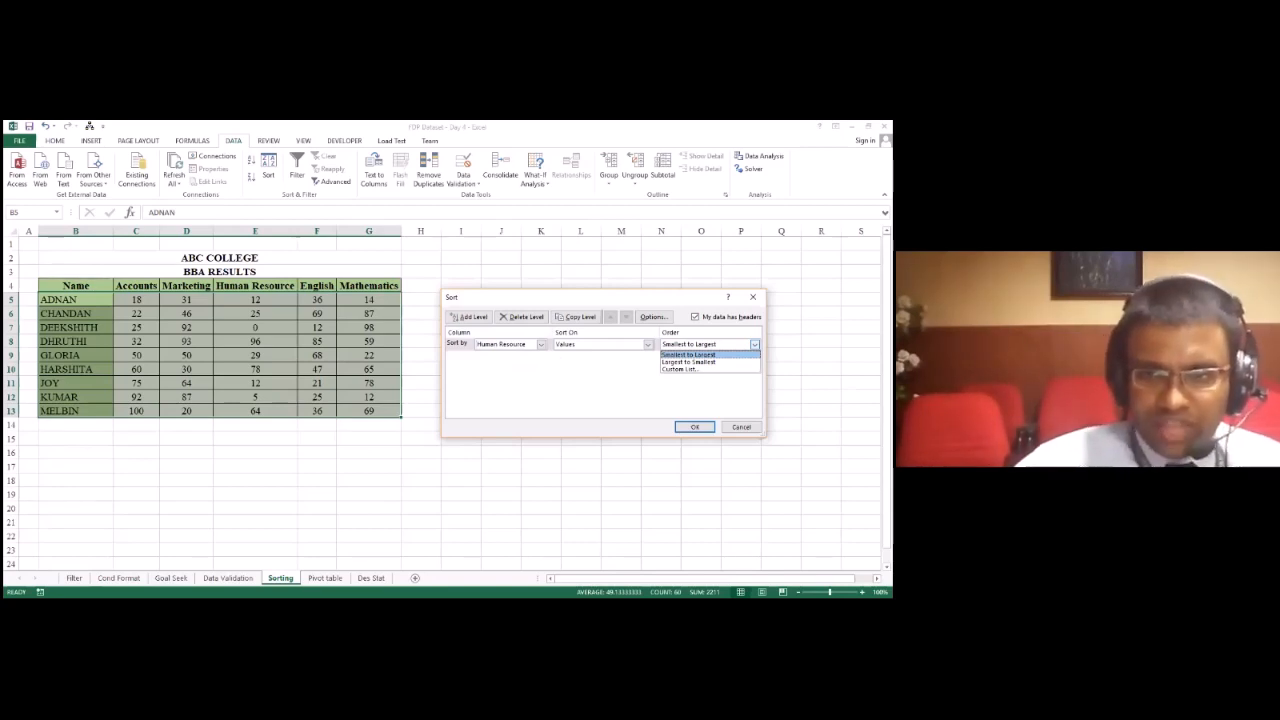
key(Down)
key(Return)
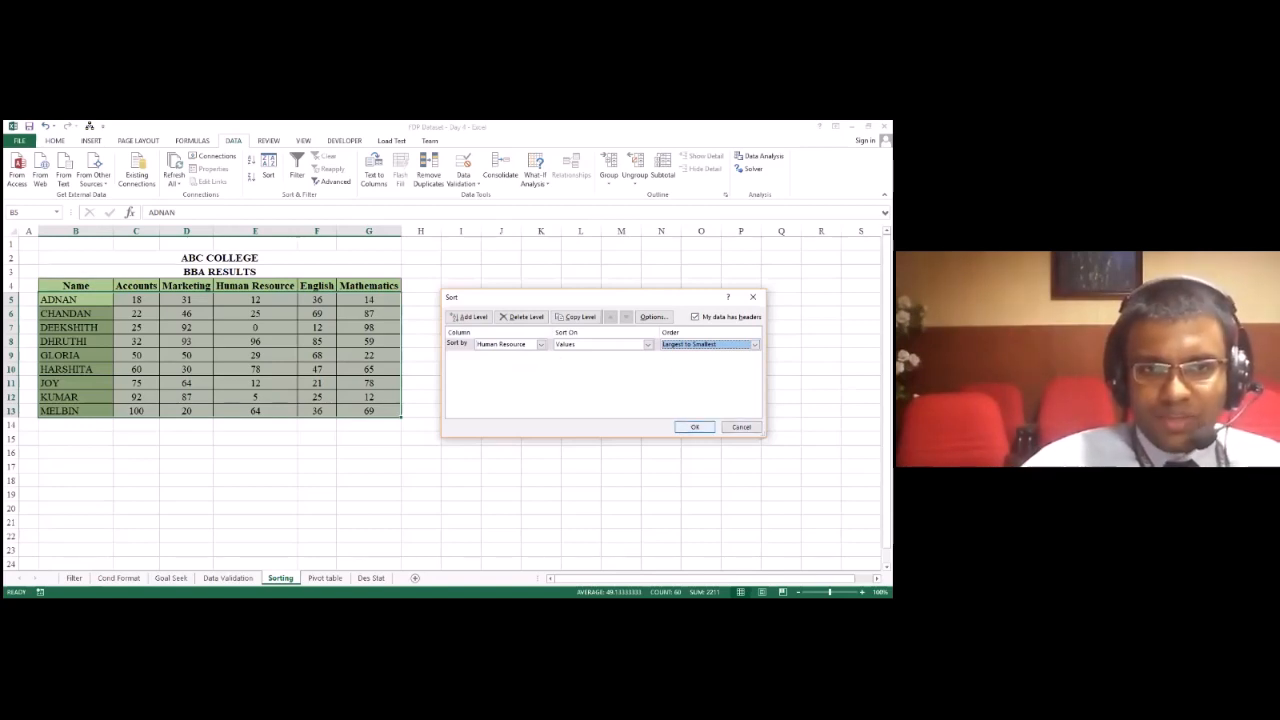
key(Return)
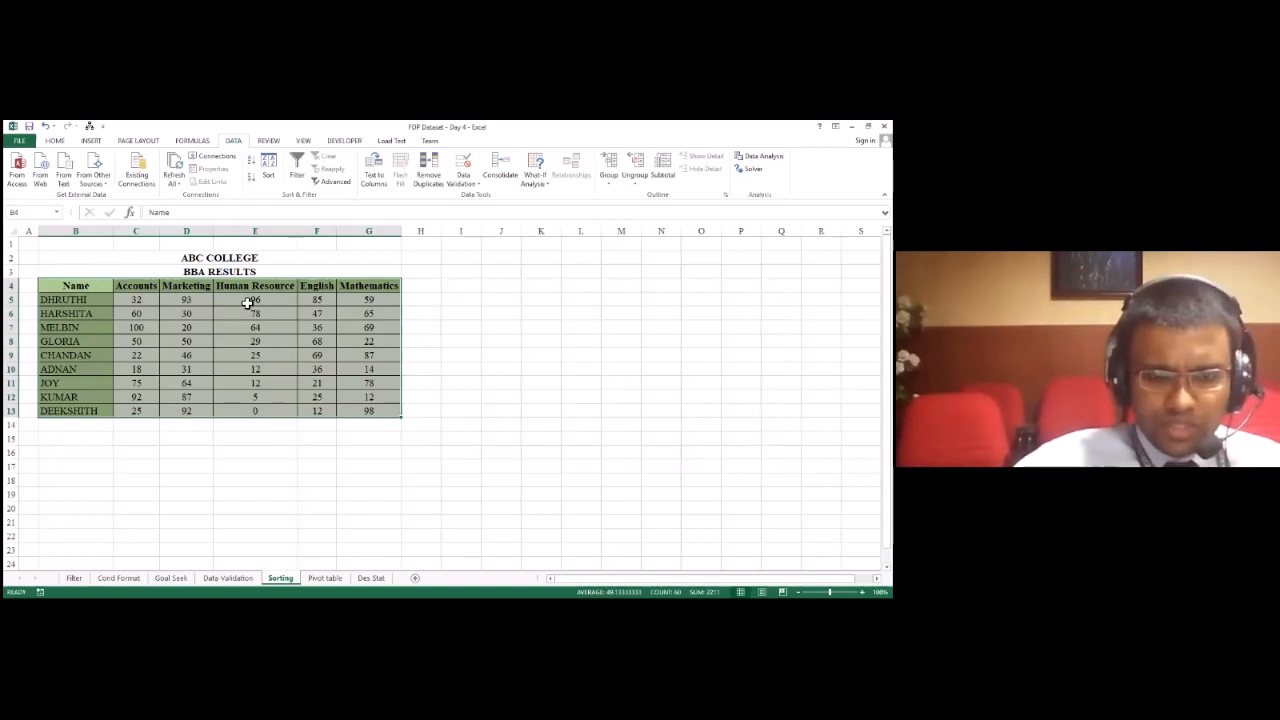
key(ctrl+z)
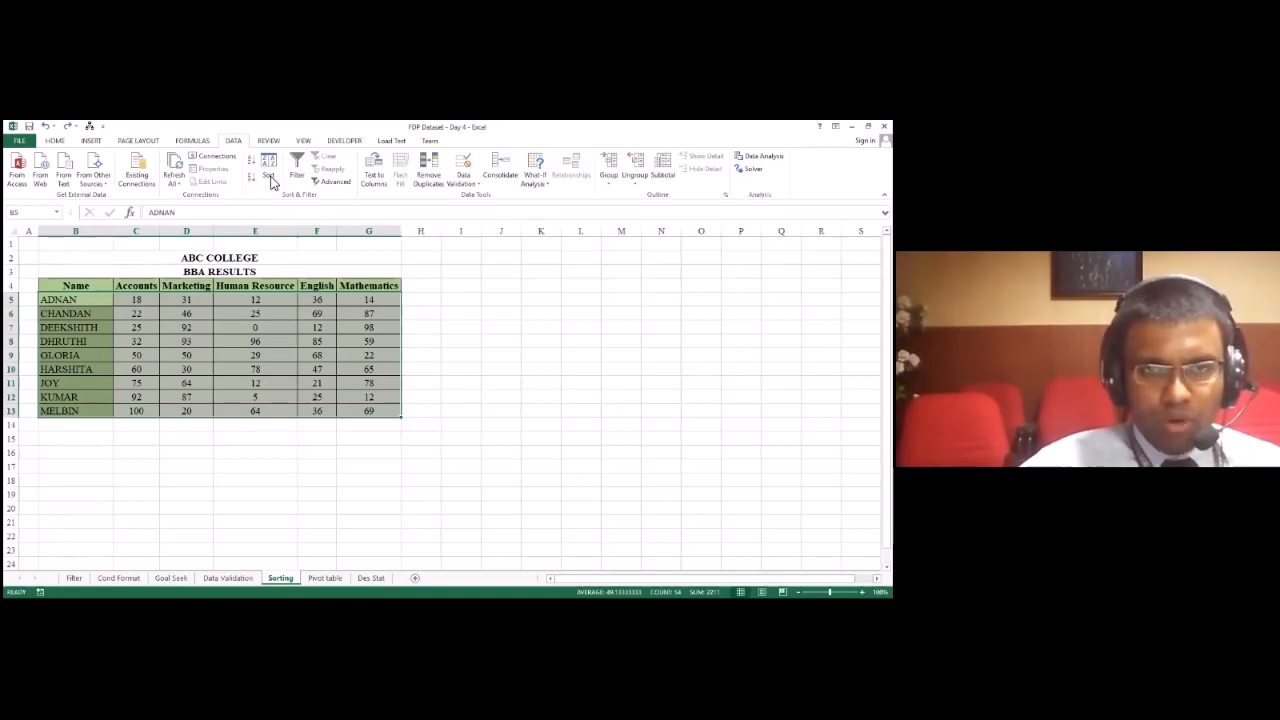
Step: Repeat the sort of the results table by Human Resource values, ordered largest to smallest
click(270, 178)
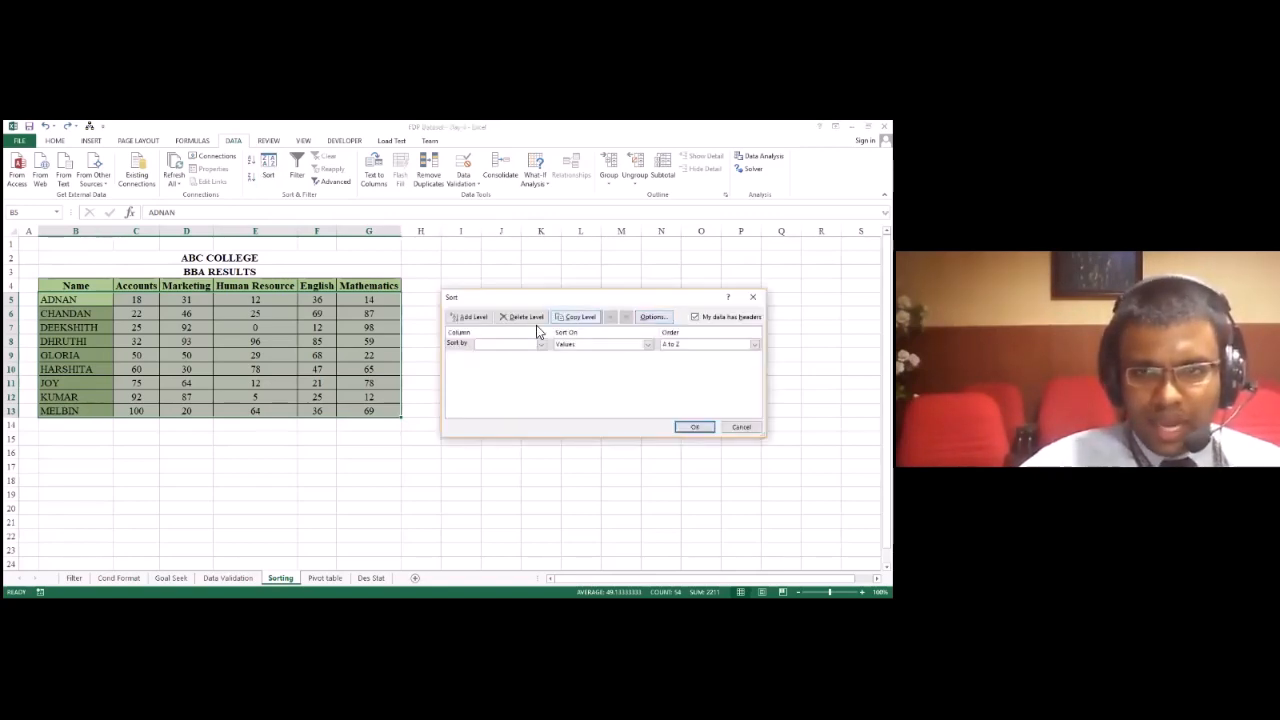
click(508, 344)
click(500, 376)
click(755, 344)
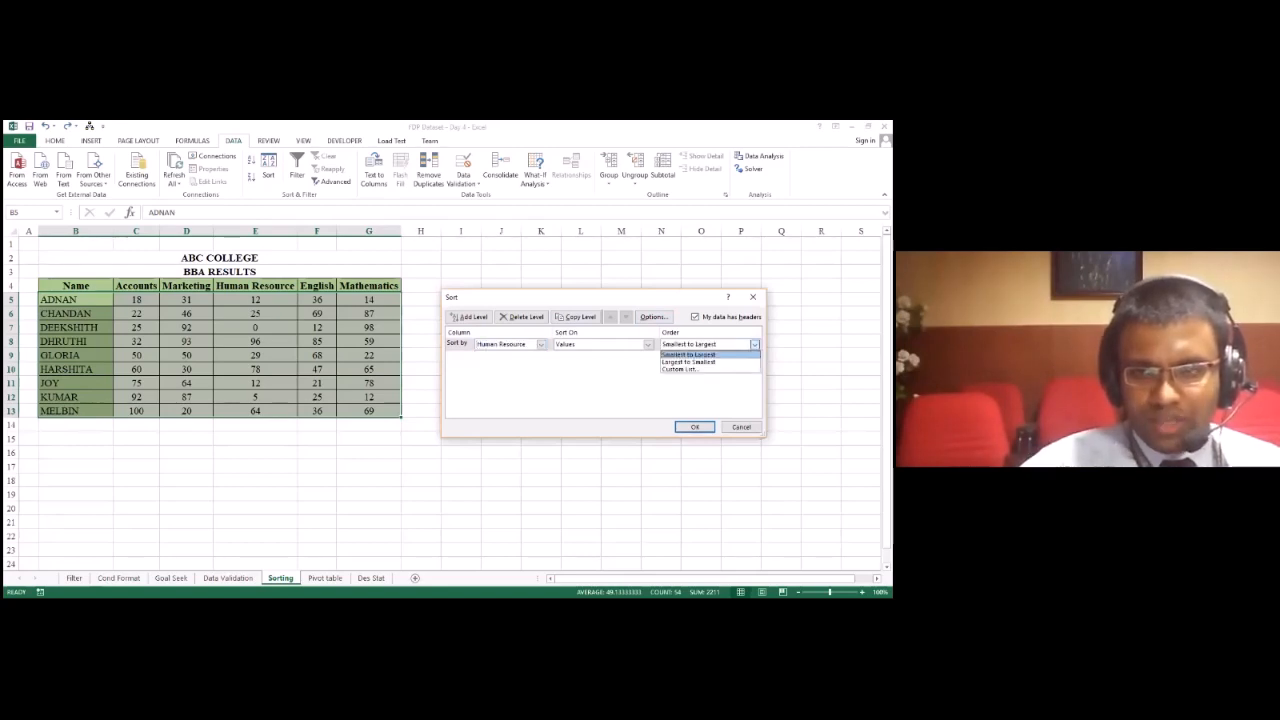
click(700, 362)
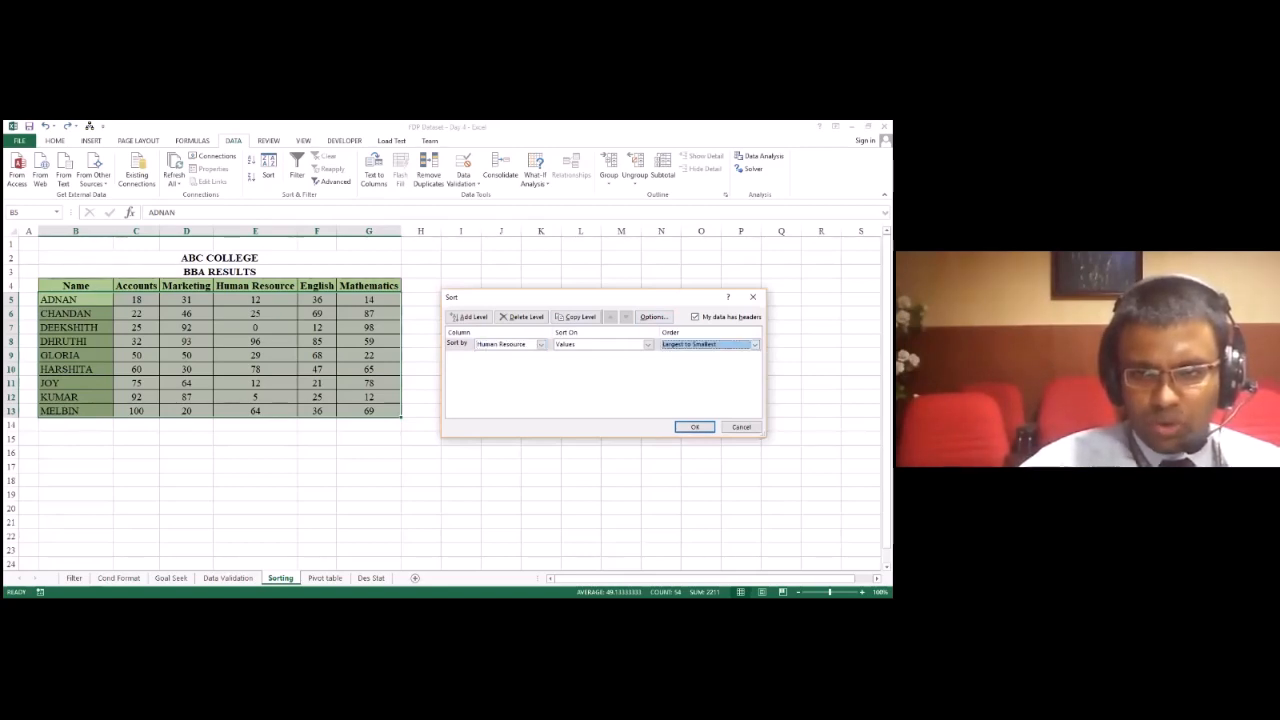
click(694, 427)
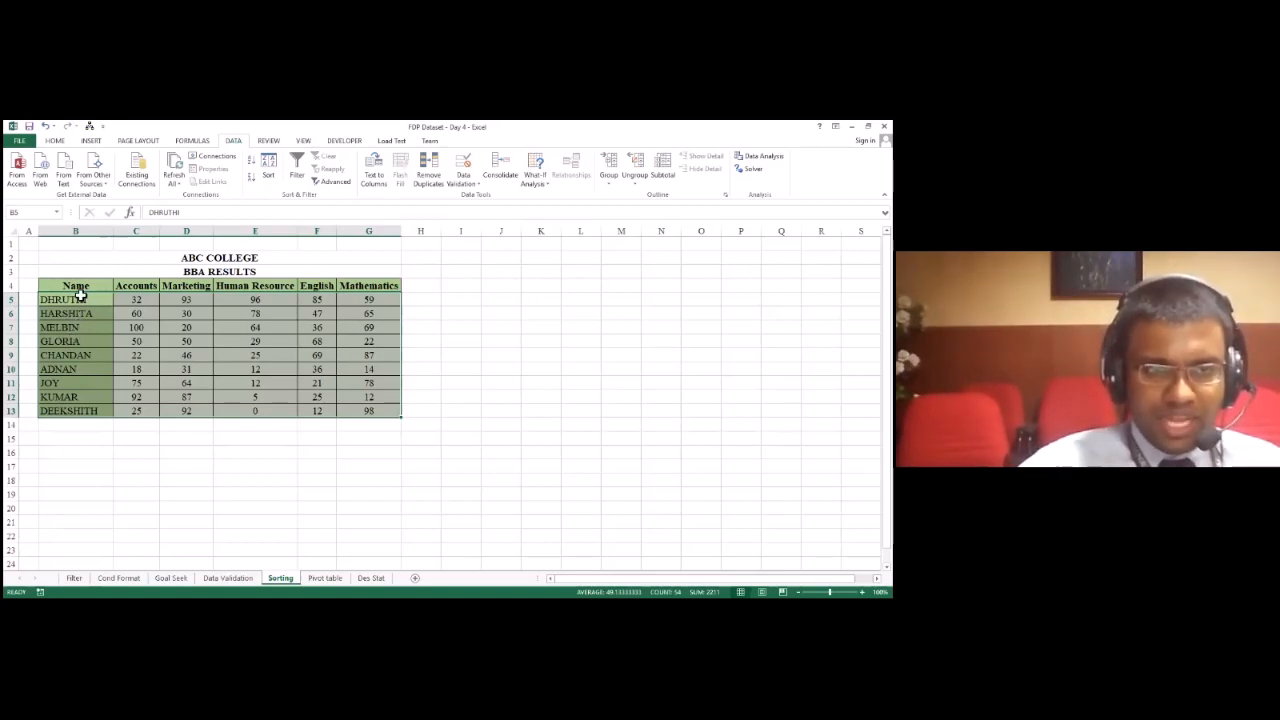
Step: Sort the results table alphabetically by Name from A to Z
click(268, 175)
click(540, 344)
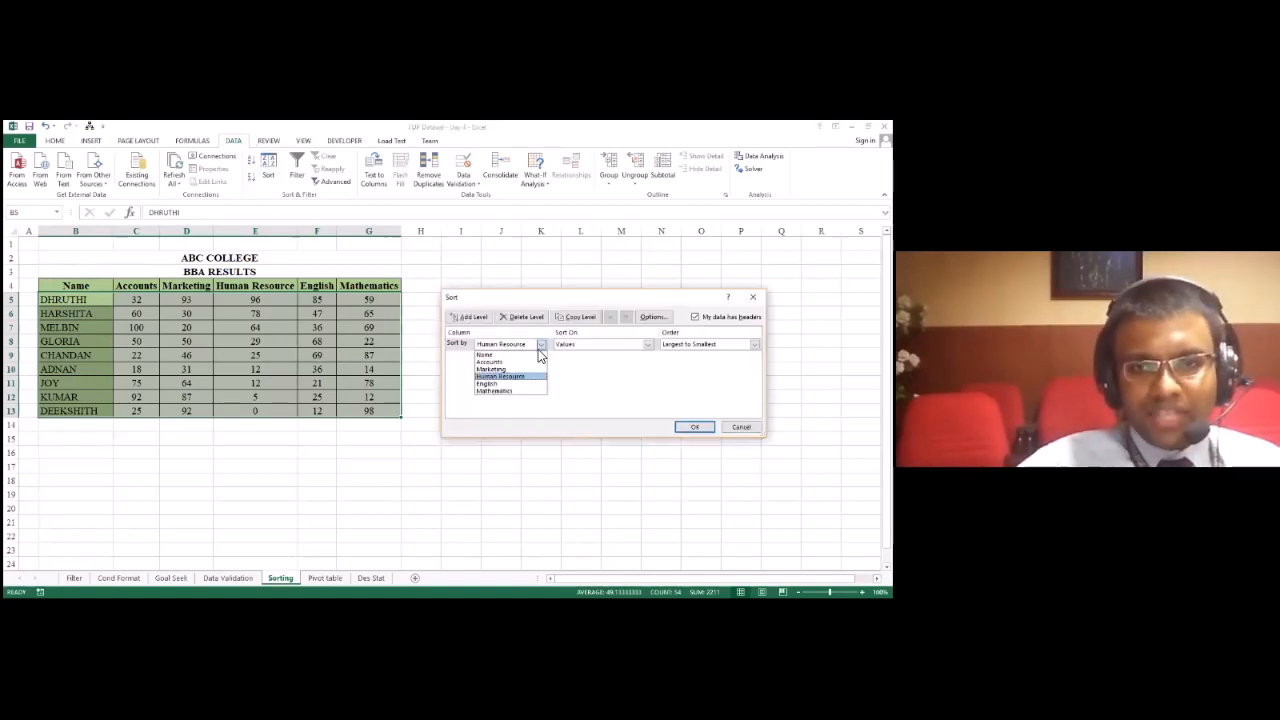
click(512, 355)
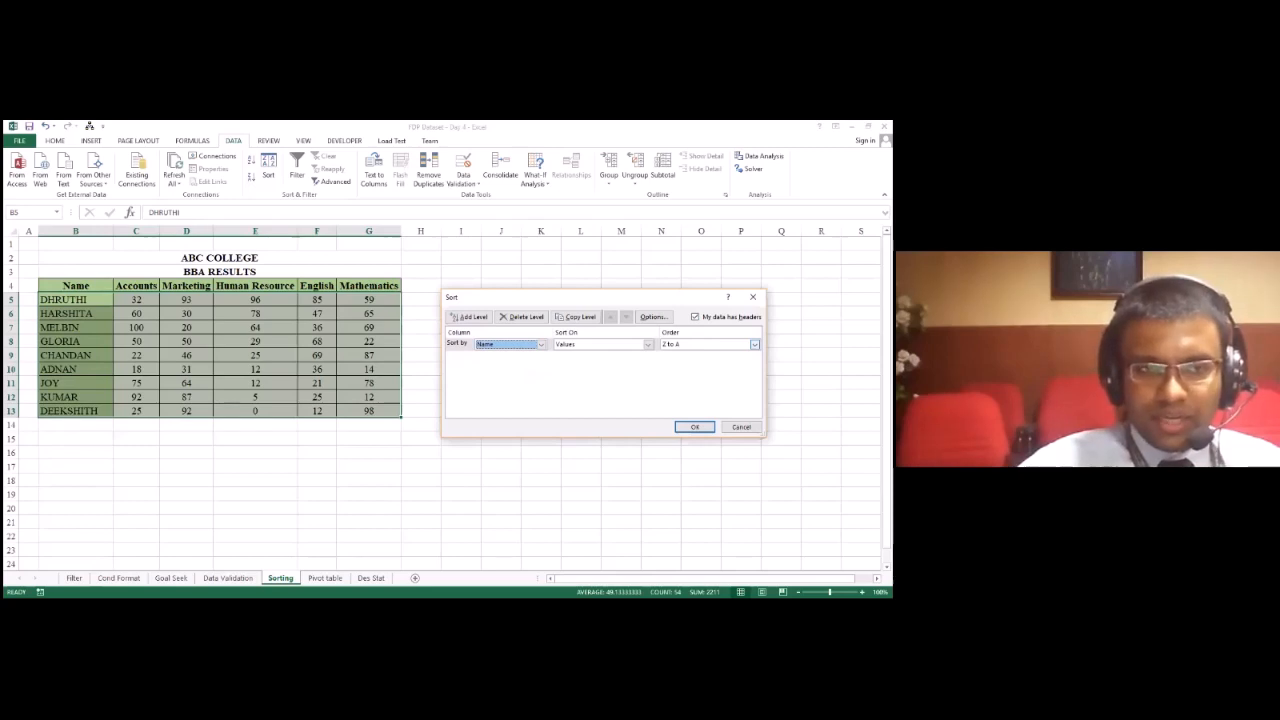
click(754, 344)
click(690, 352)
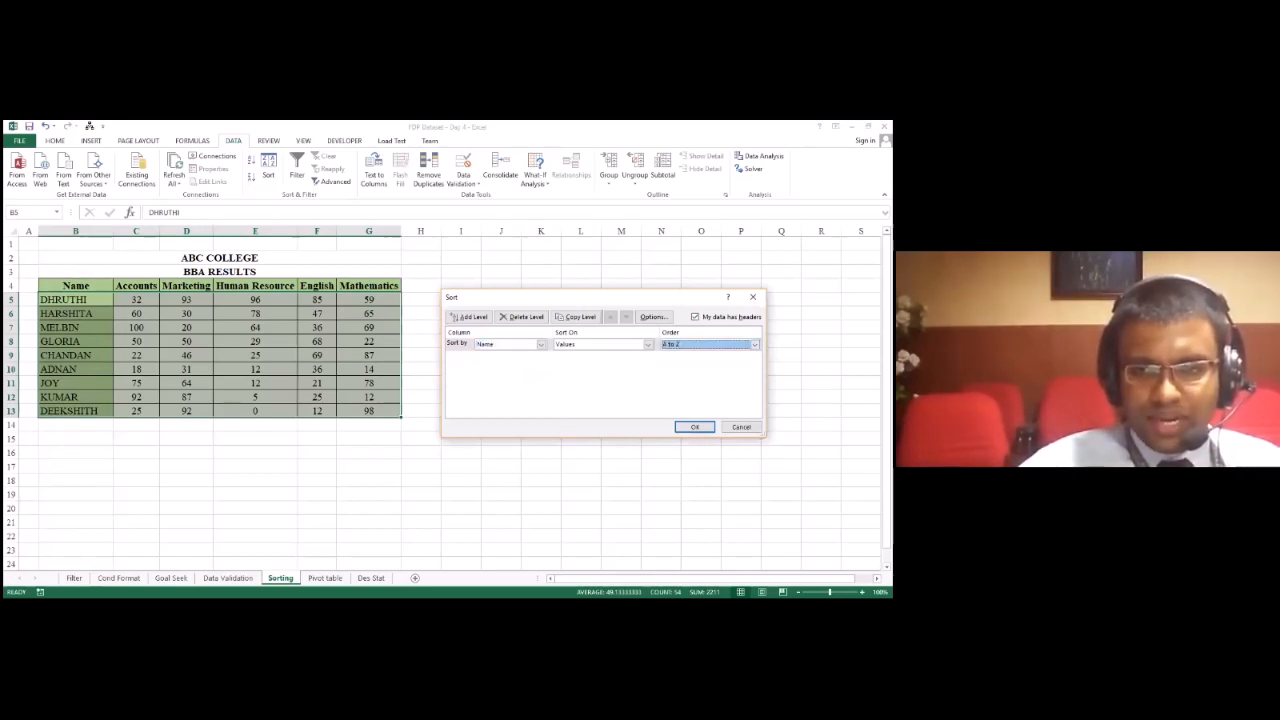
key(Return)
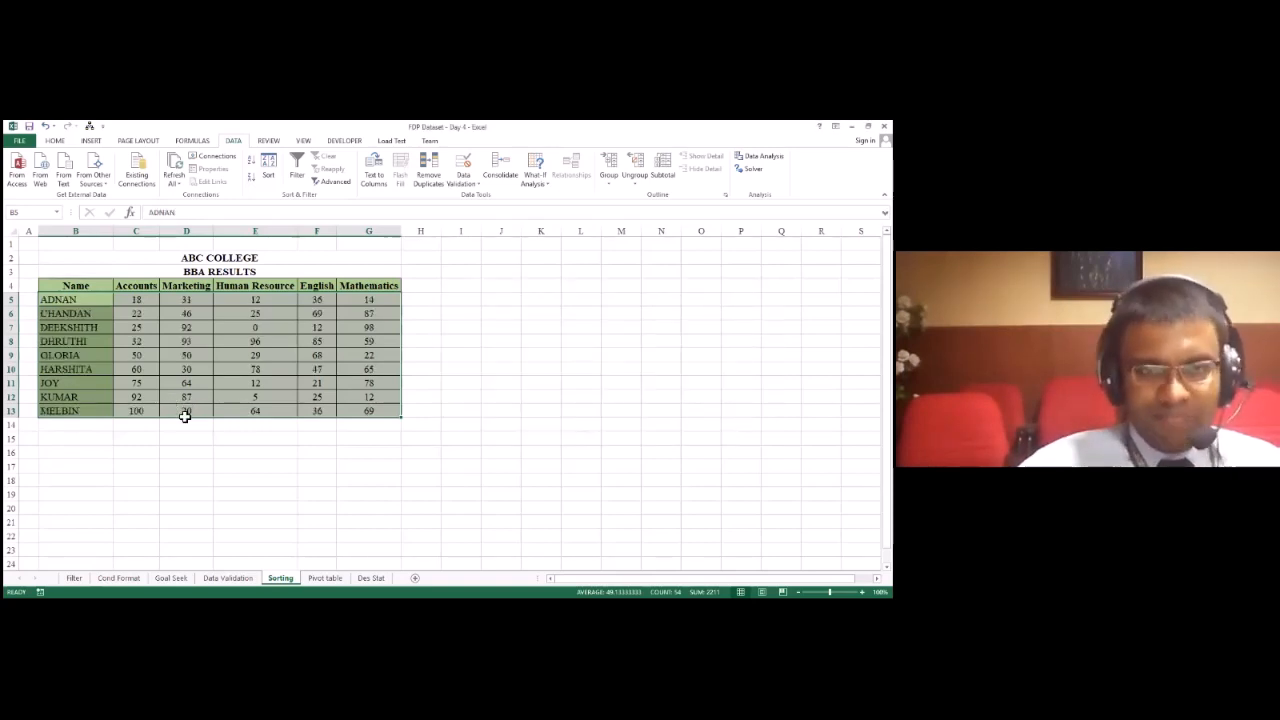
Step: Sort the results table by Mathematics marks from smallest to largest
click(272, 178)
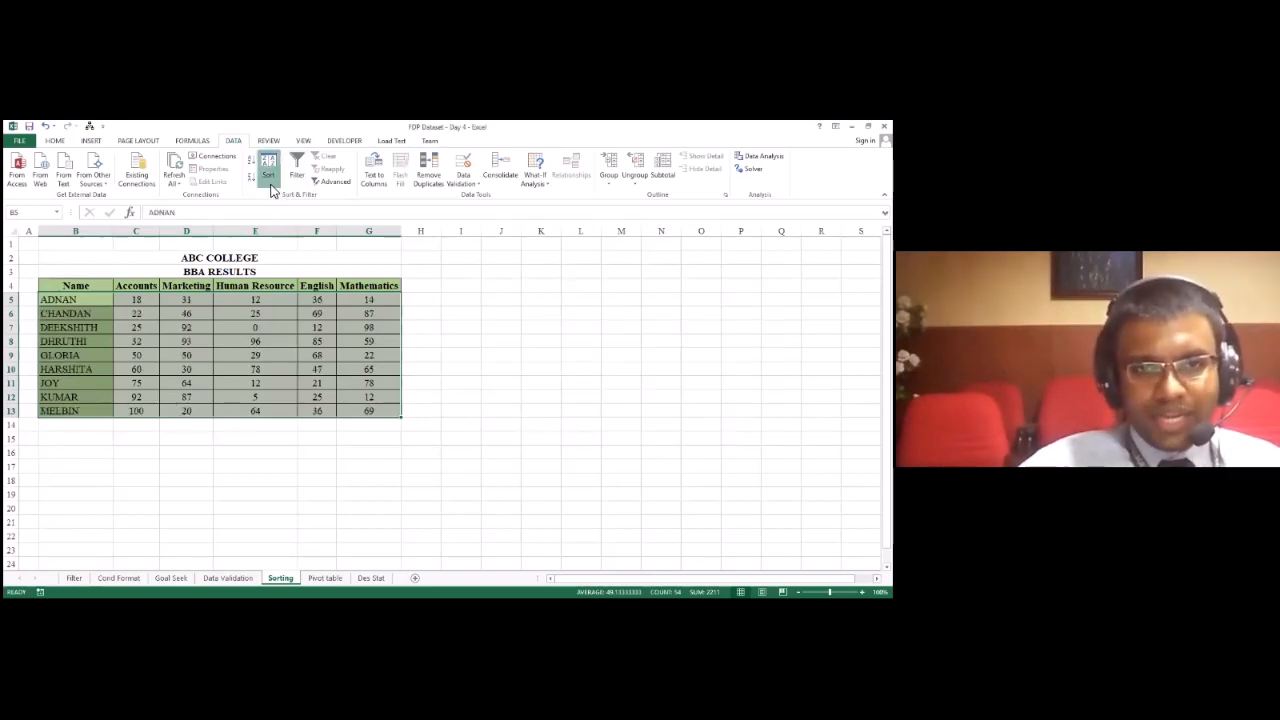
click(516, 345)
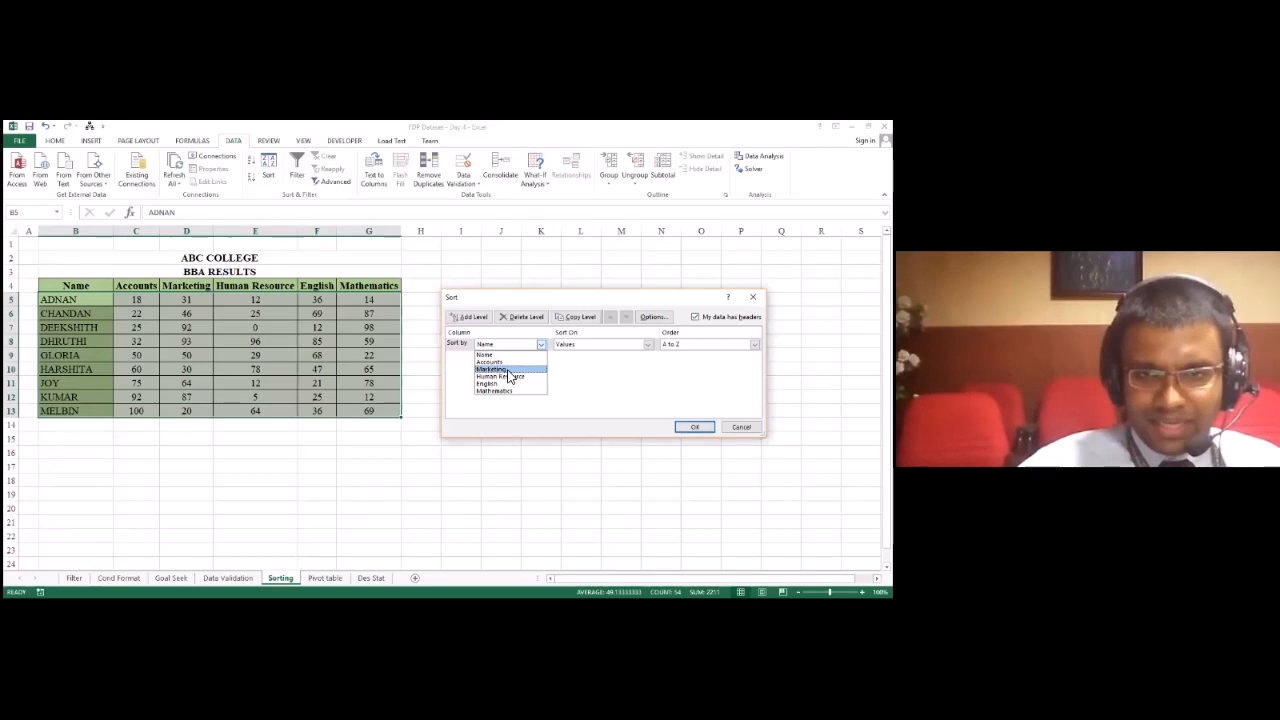
click(495, 391)
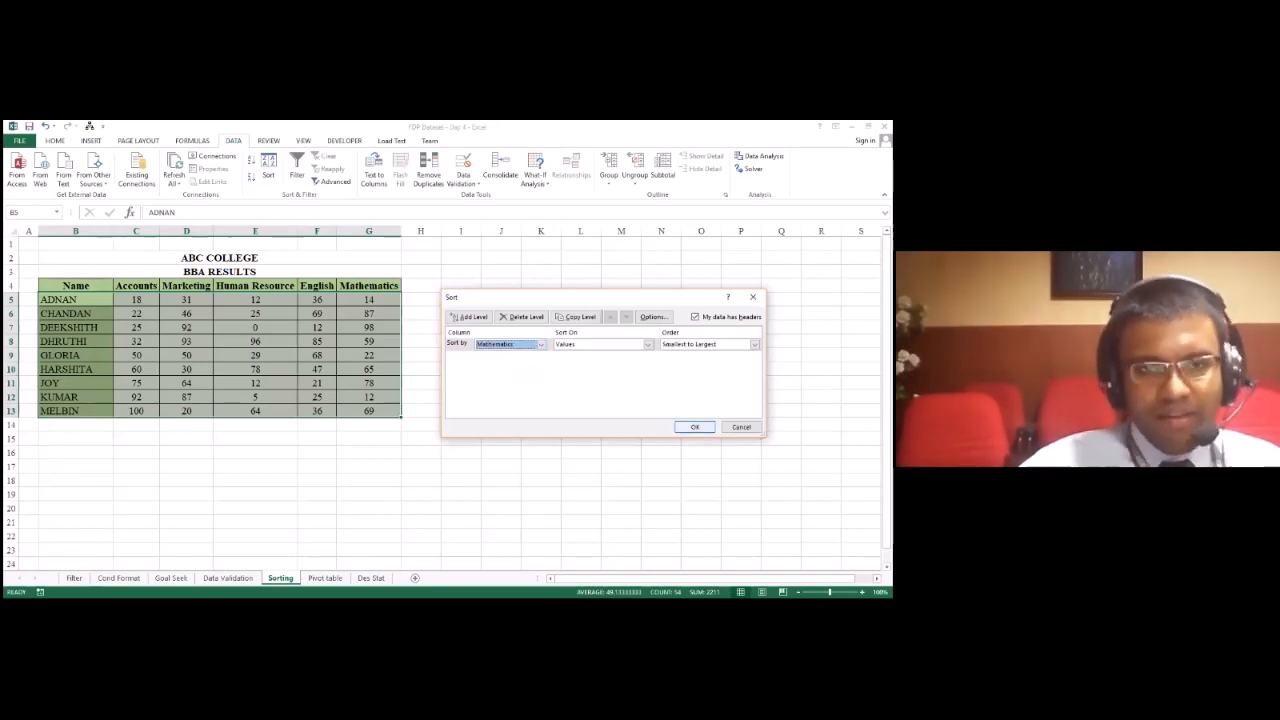
key(Return)
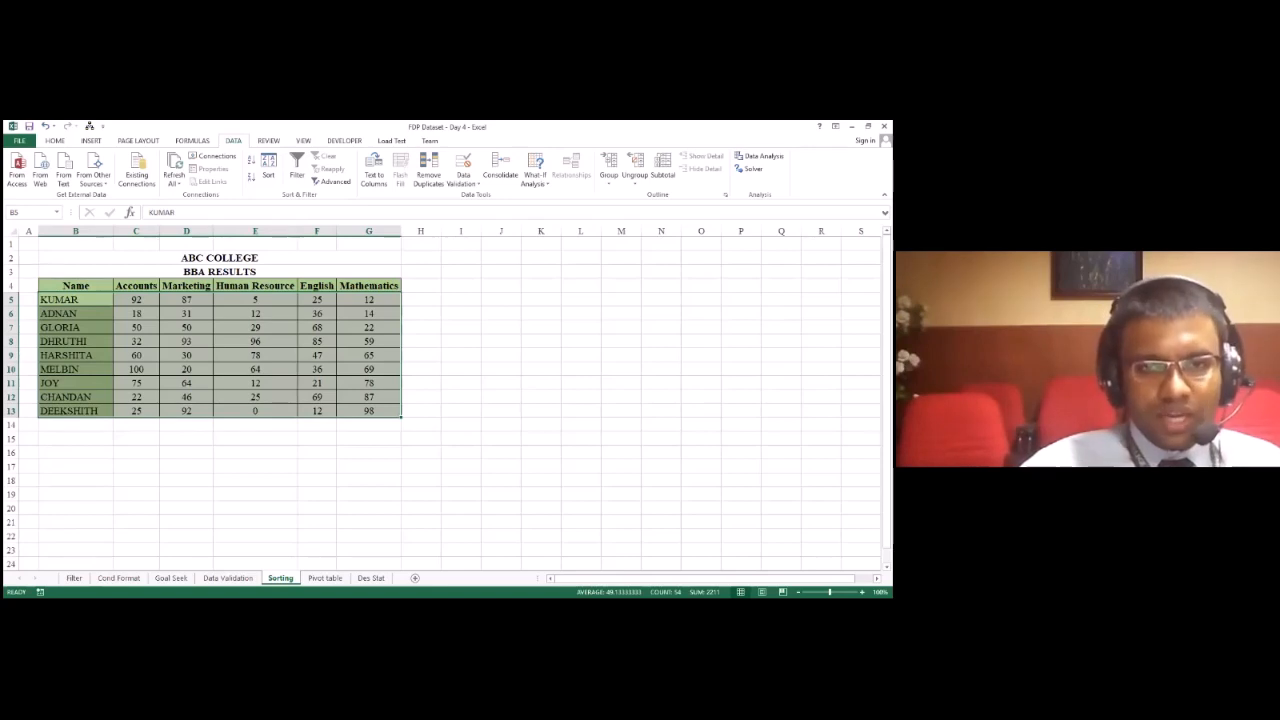
Step: Try adding Accounts, smallest to largest, as a second sort level below Mathematics, and cancel the sort
click(269, 176)
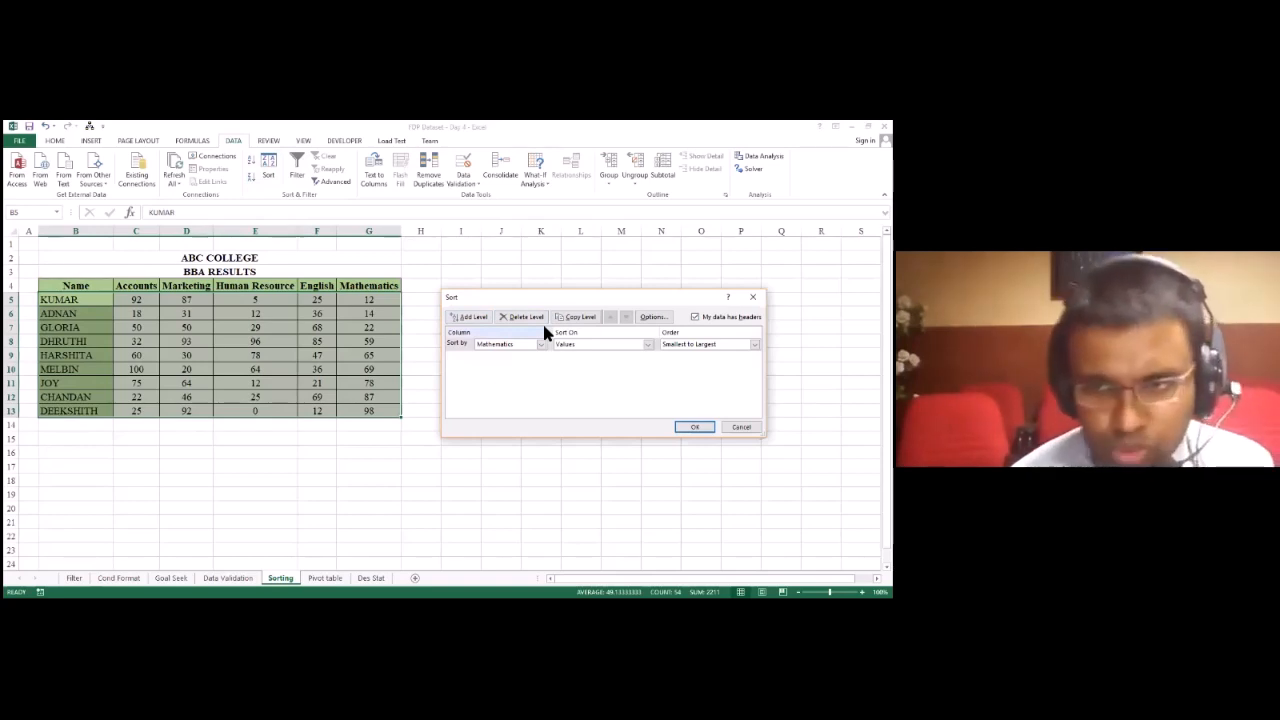
click(472, 317)
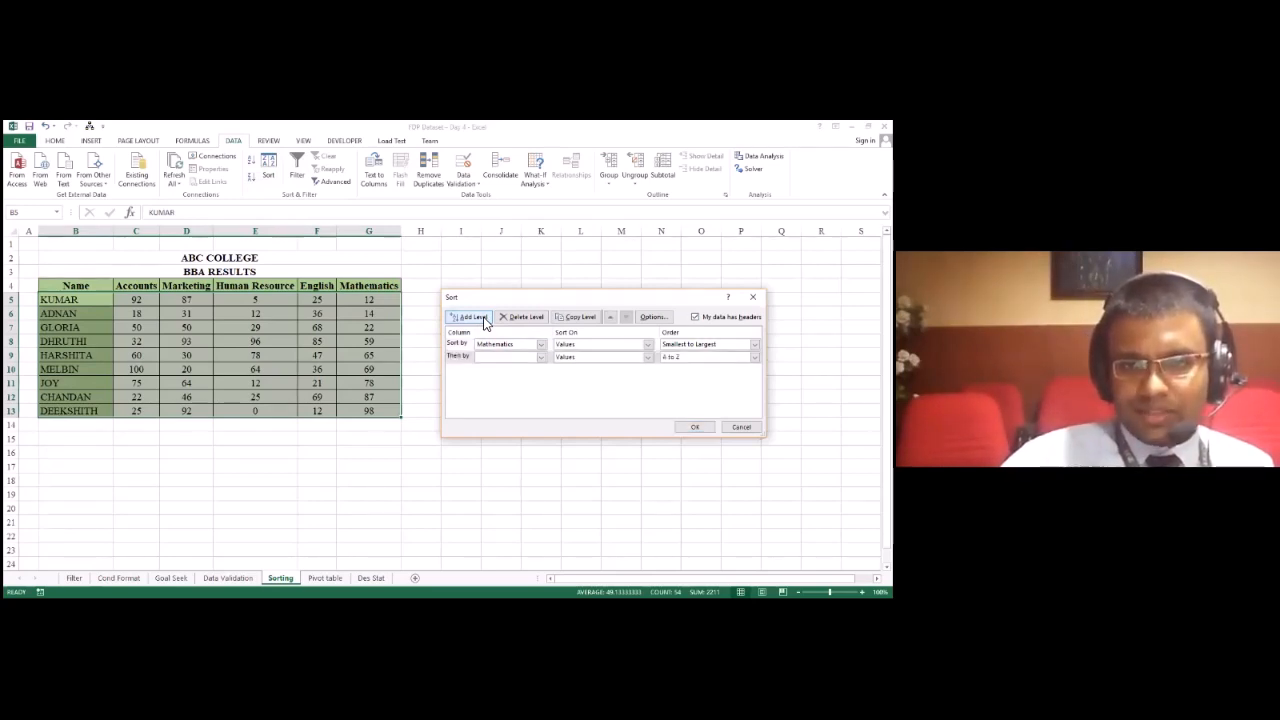
click(538, 358)
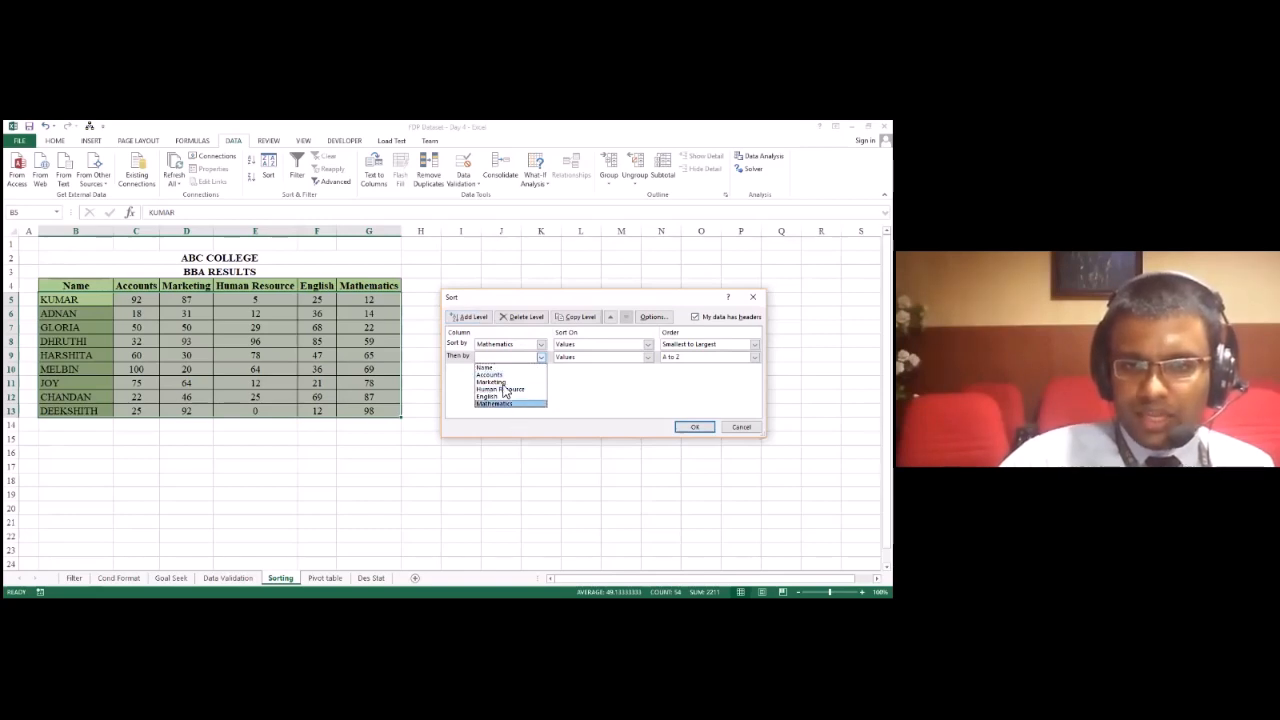
click(490, 374)
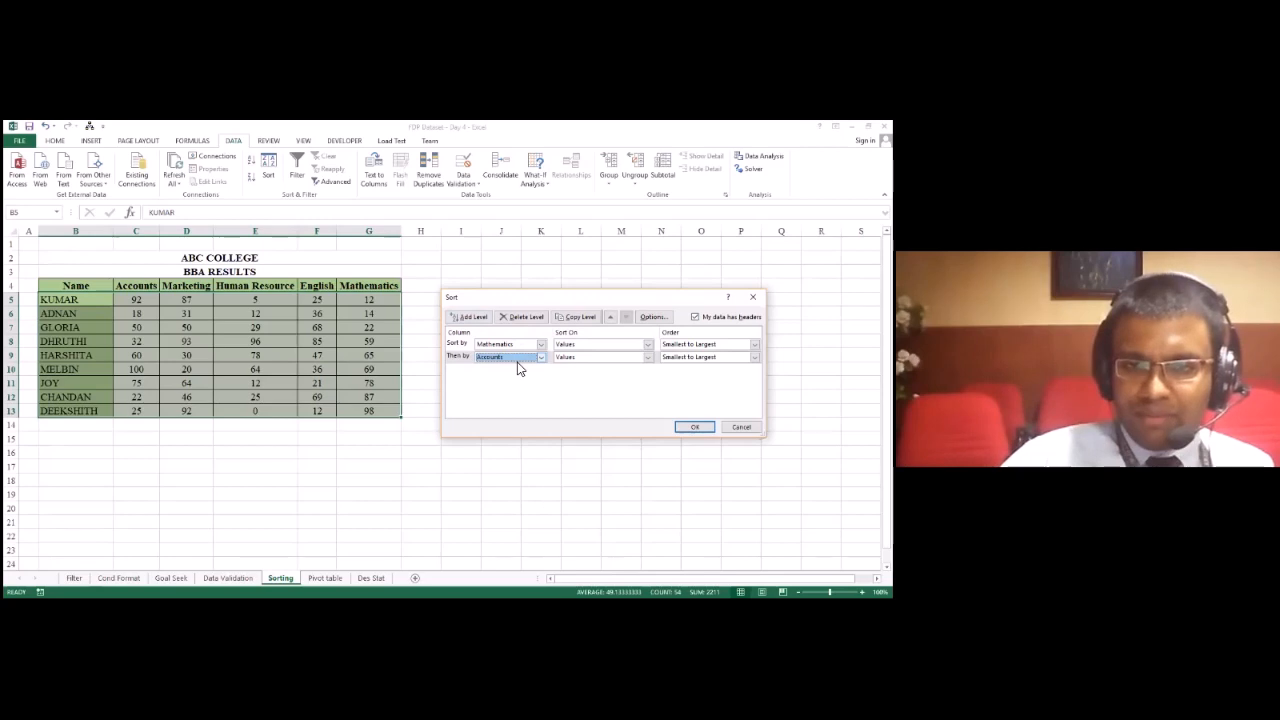
click(459, 345)
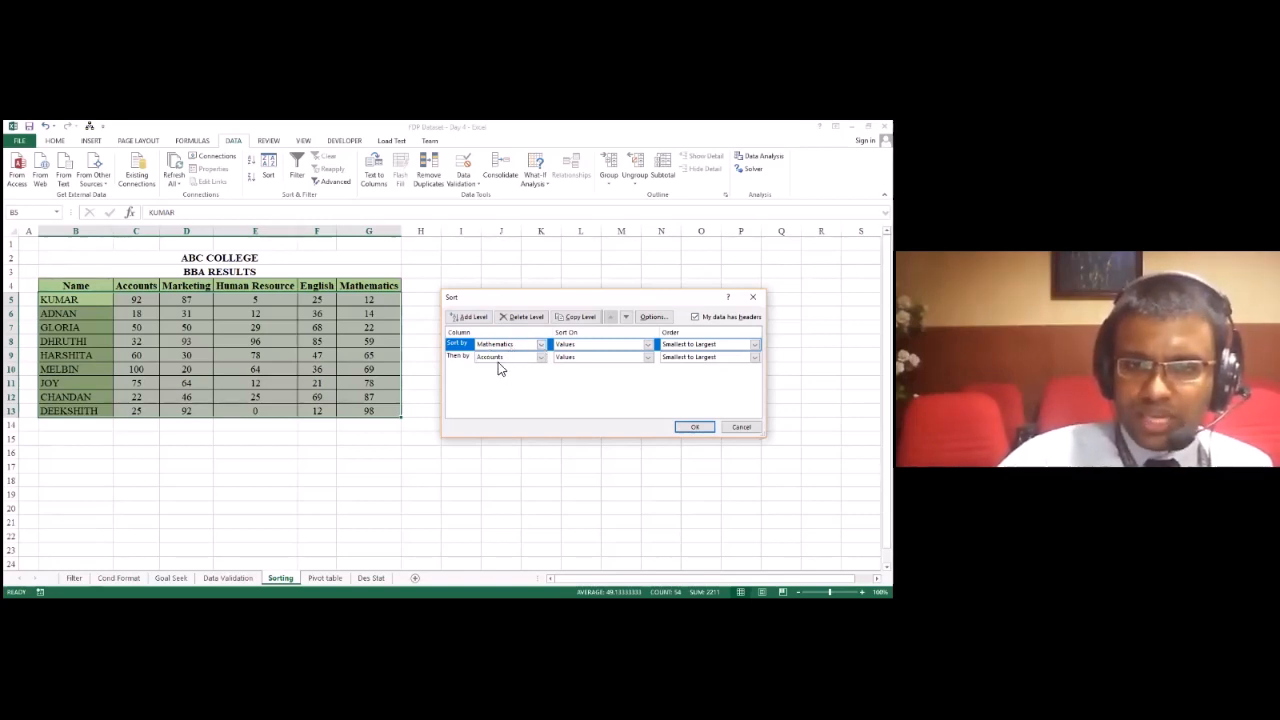
click(498, 362)
click(496, 362)
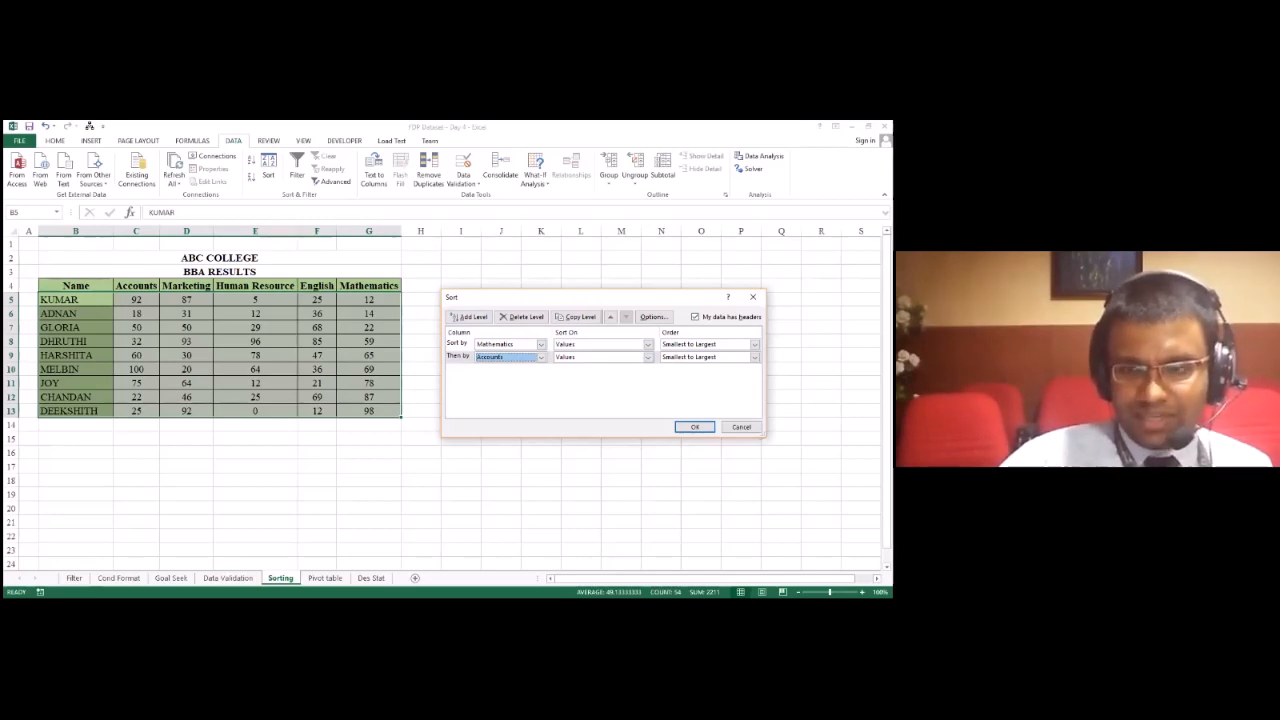
key(Escape)
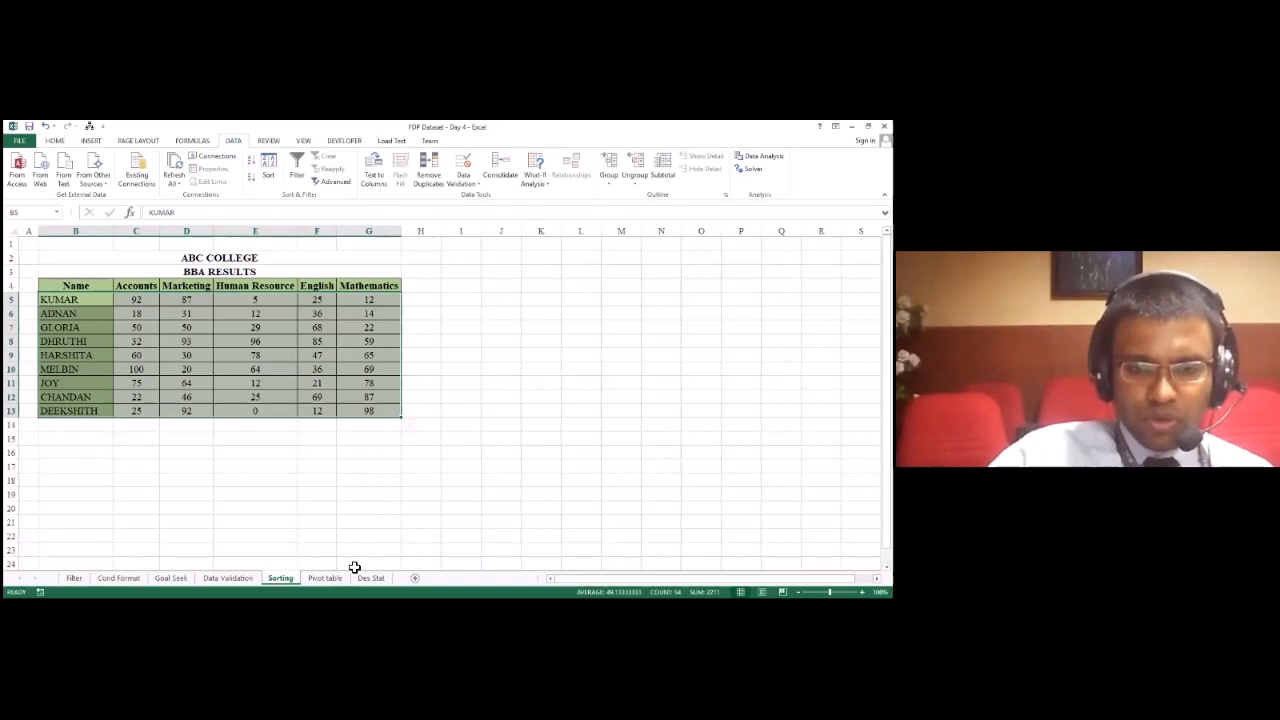
Step: Deselect the results table, open the Pivot table sheet and select cell B4 in the sales data
click(324, 383)
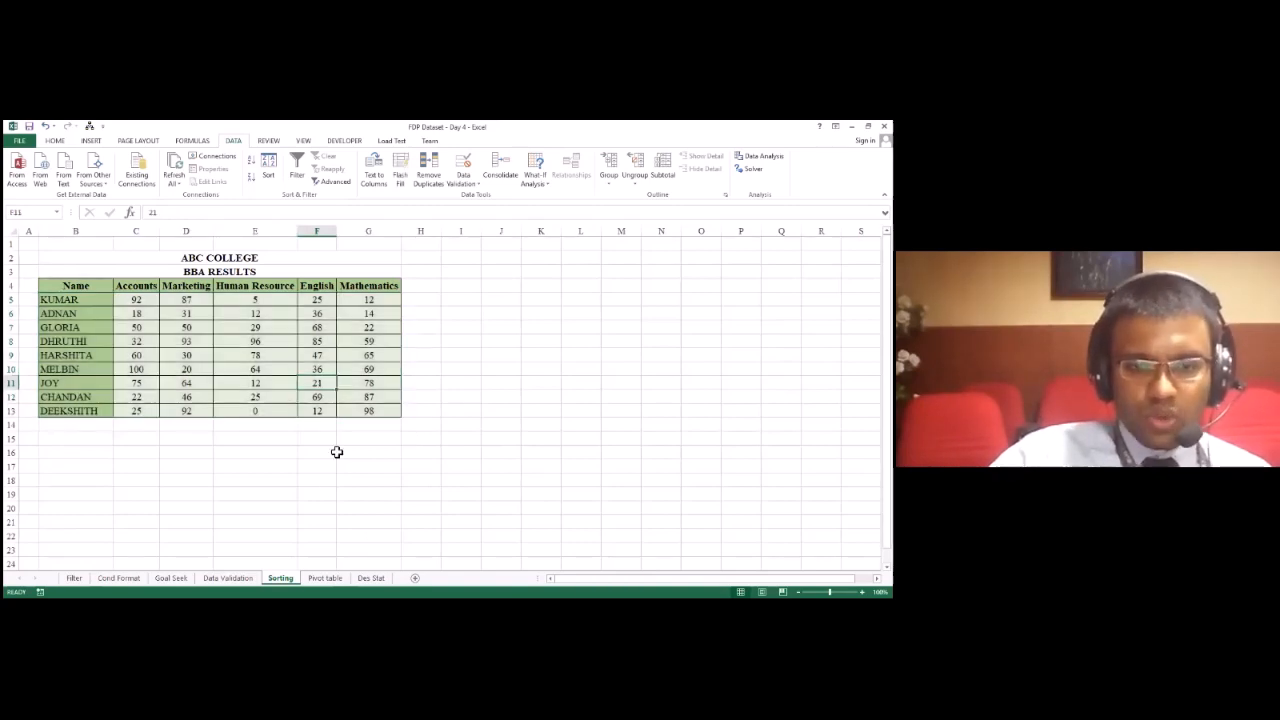
click(322, 579)
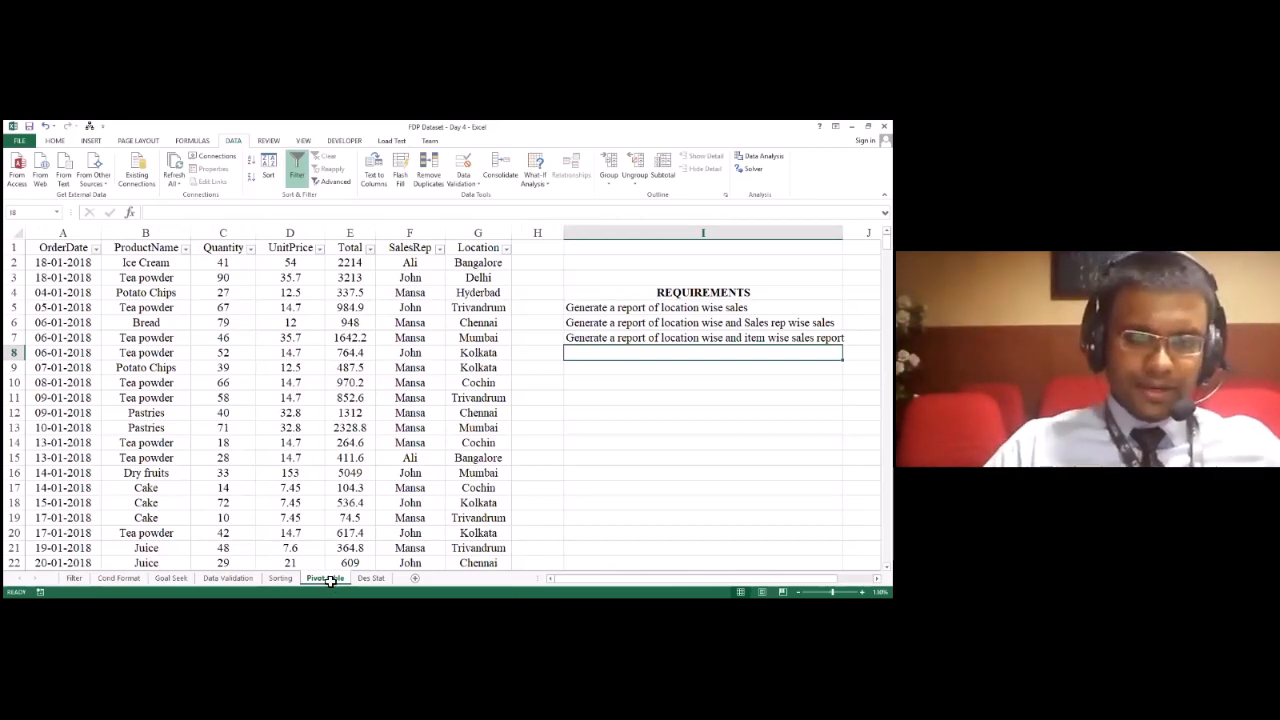
click(111, 294)
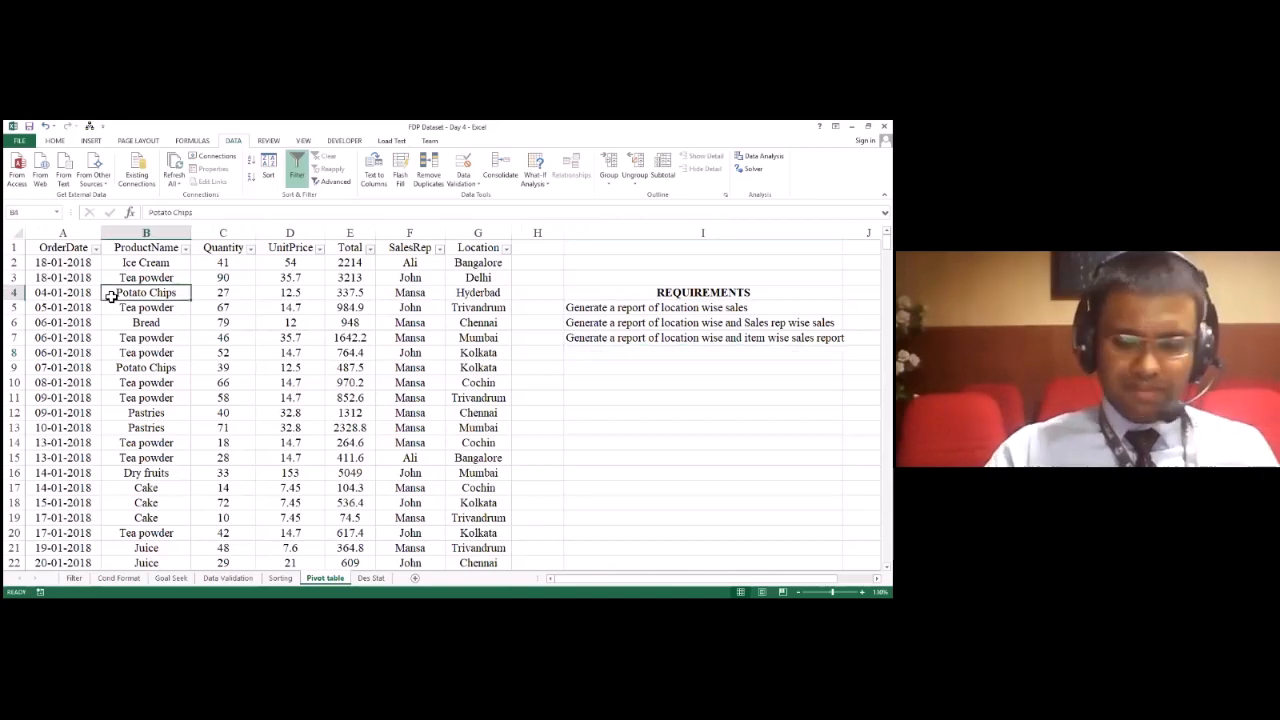
Step: Examine the sales data's last rows, its columns from OrderDate to Location, and the location wise sales requirement
key(ctrl+Down)
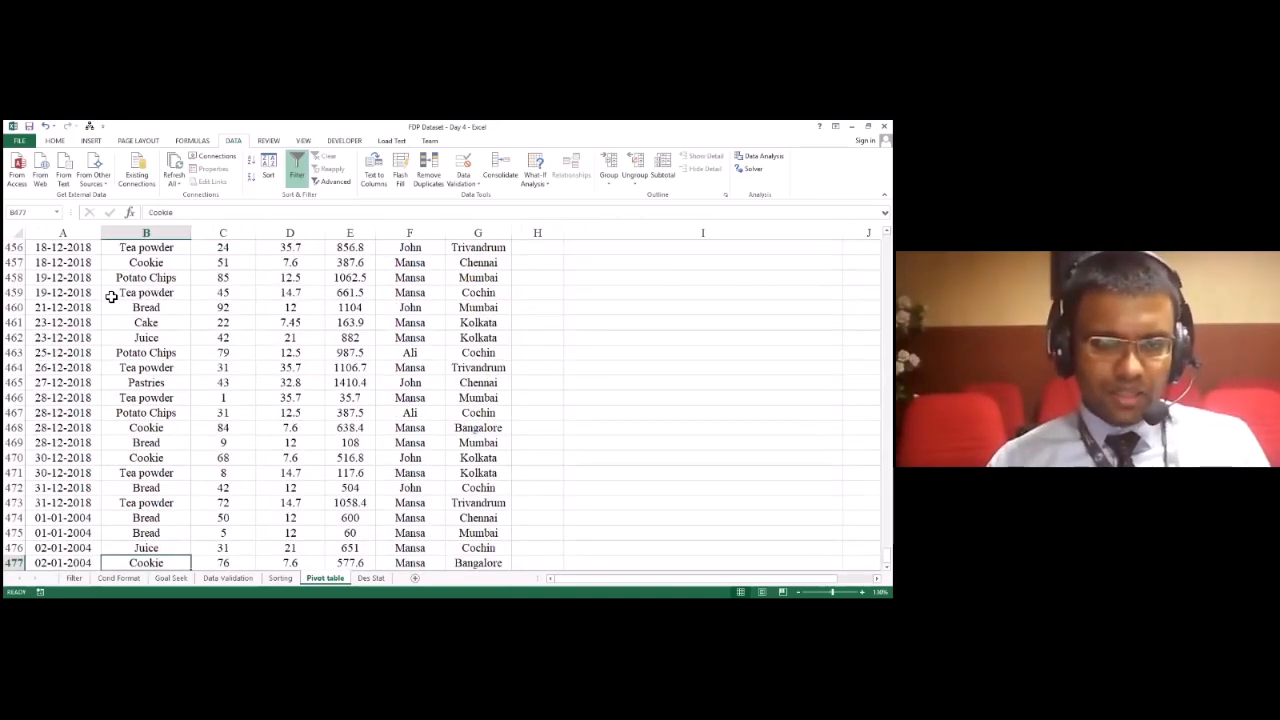
key(Left)
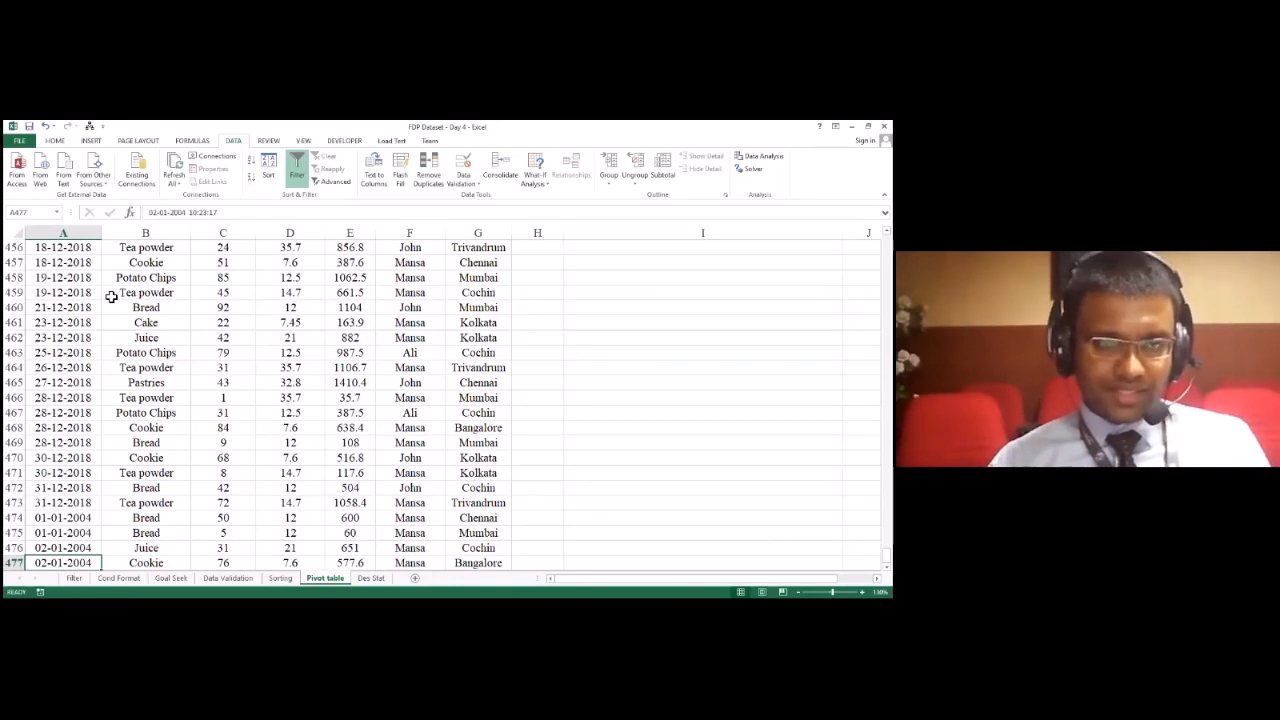
key(ctrl+Up)
key(Right)
key(Down)
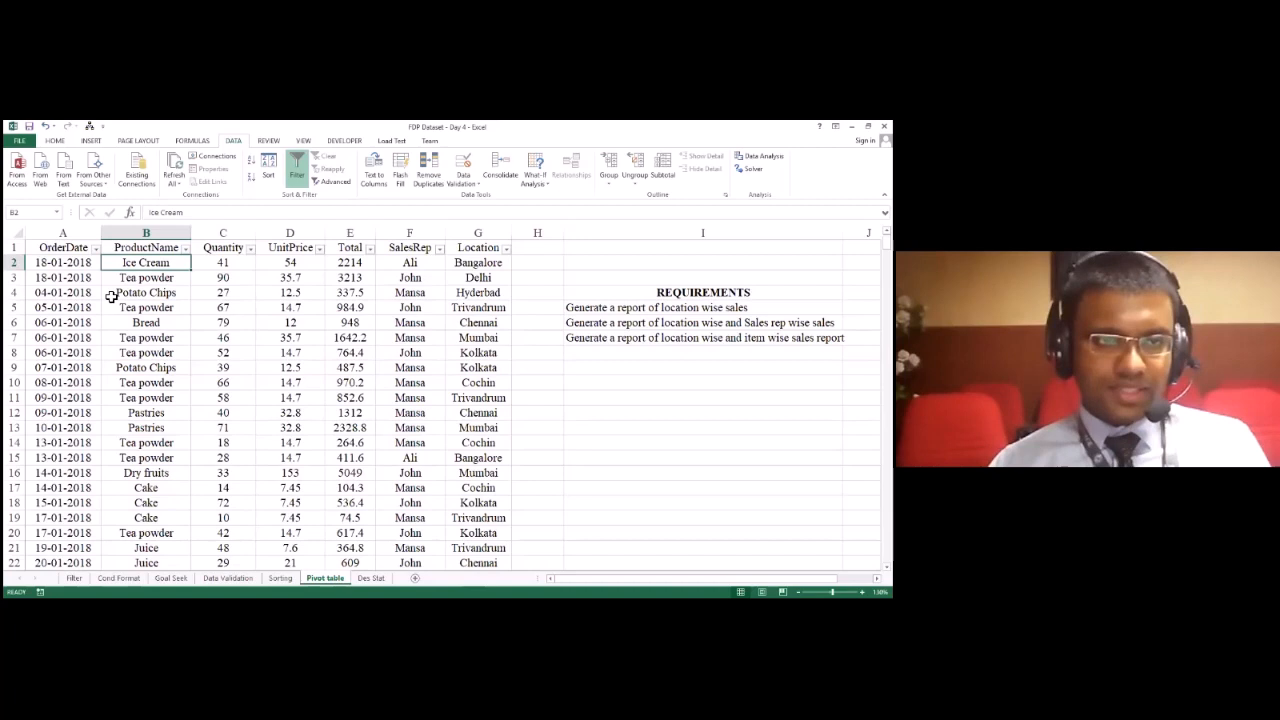
key(Left)
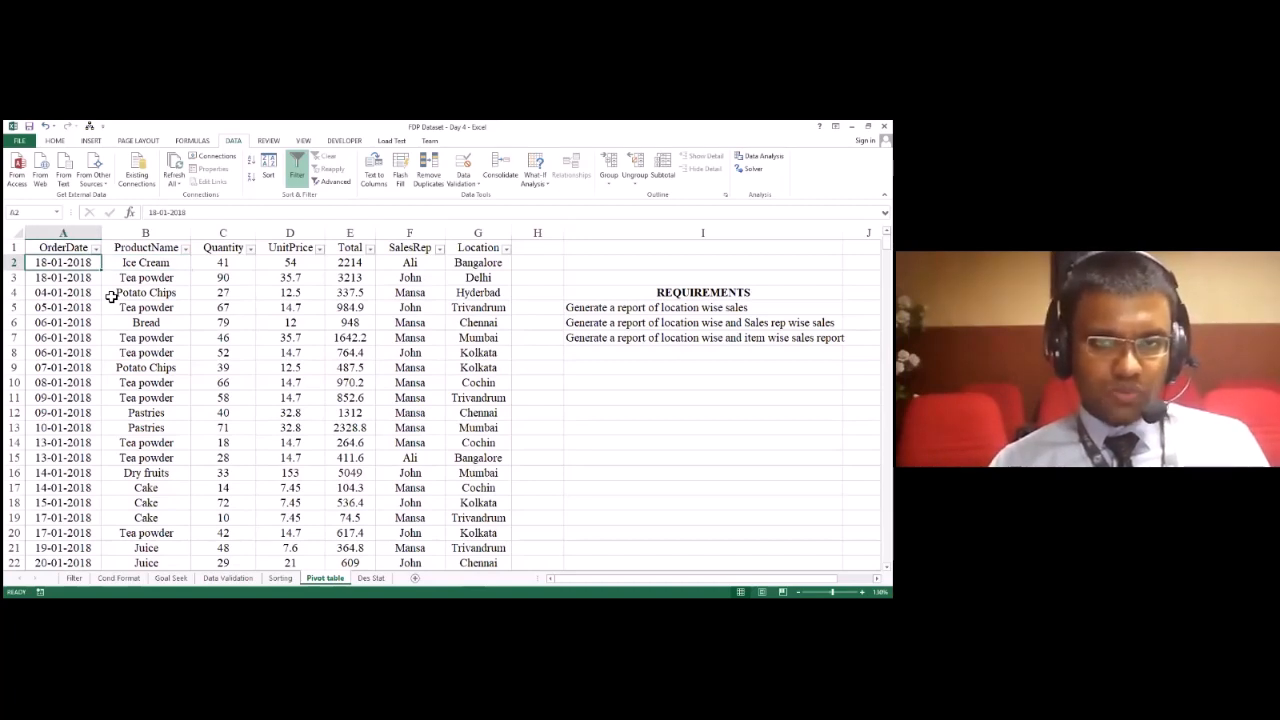
key(Right)
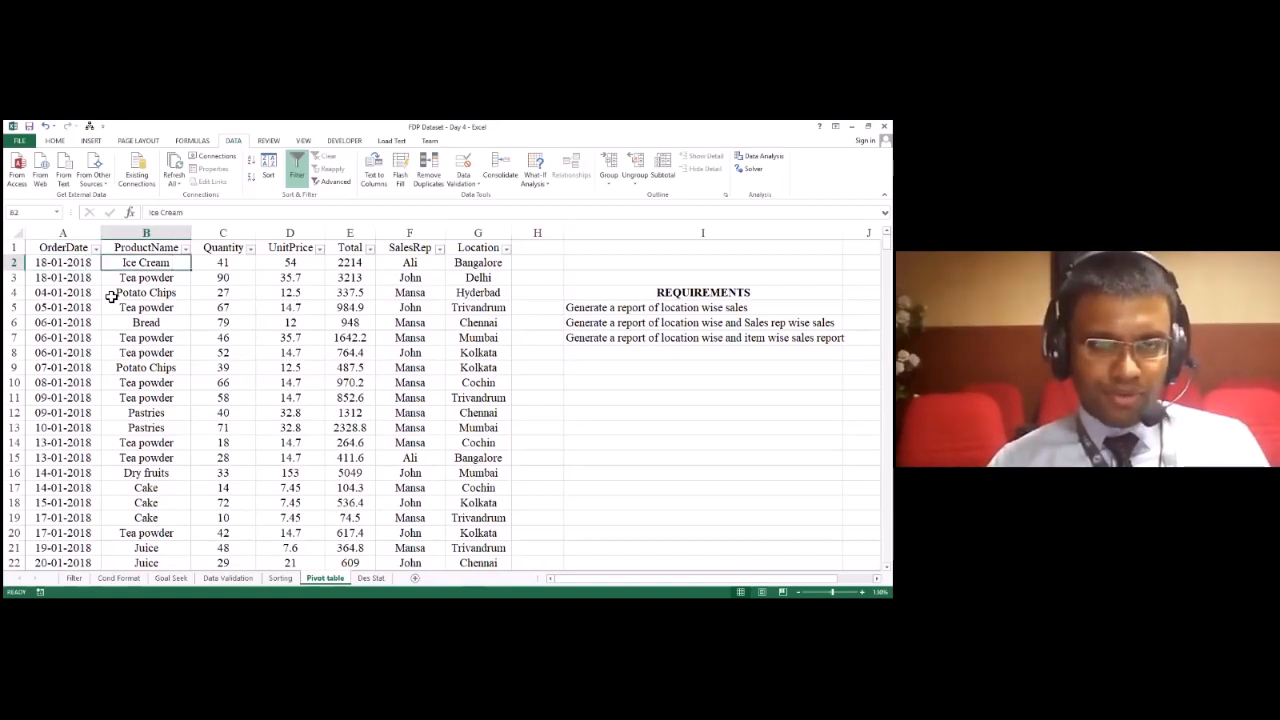
key(Right)
key(Right)
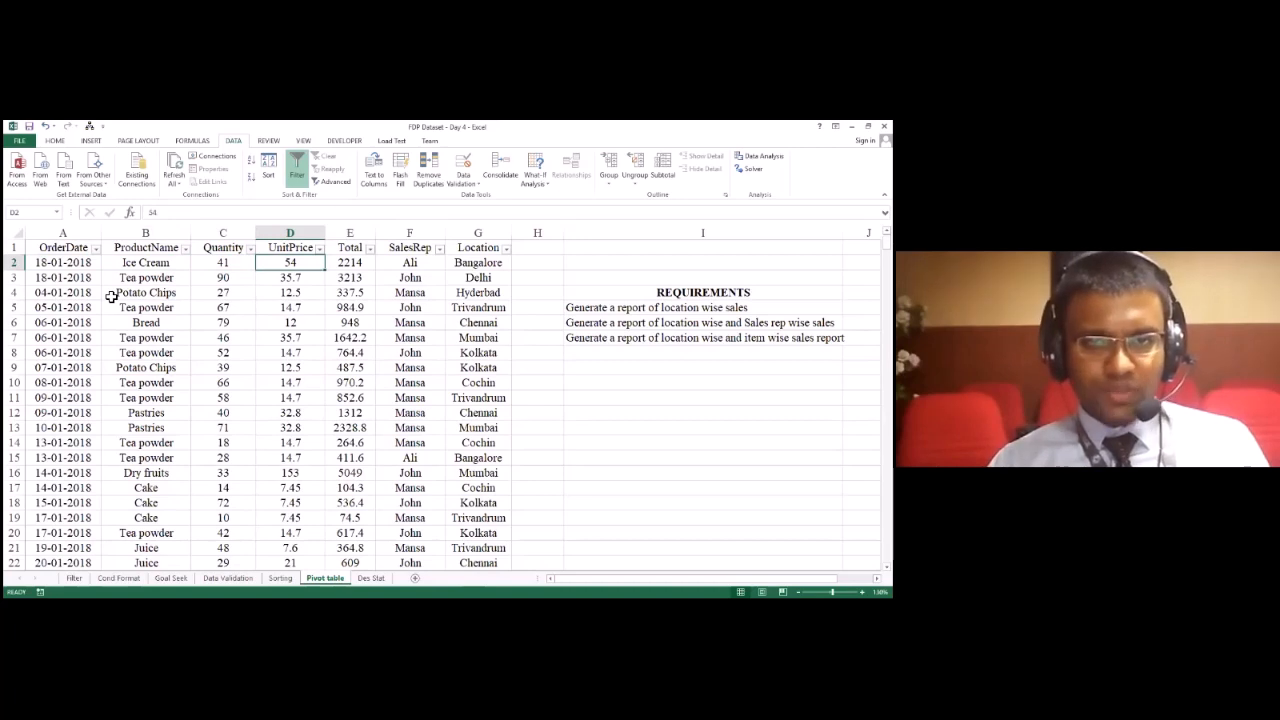
key(Right)
key(Right)
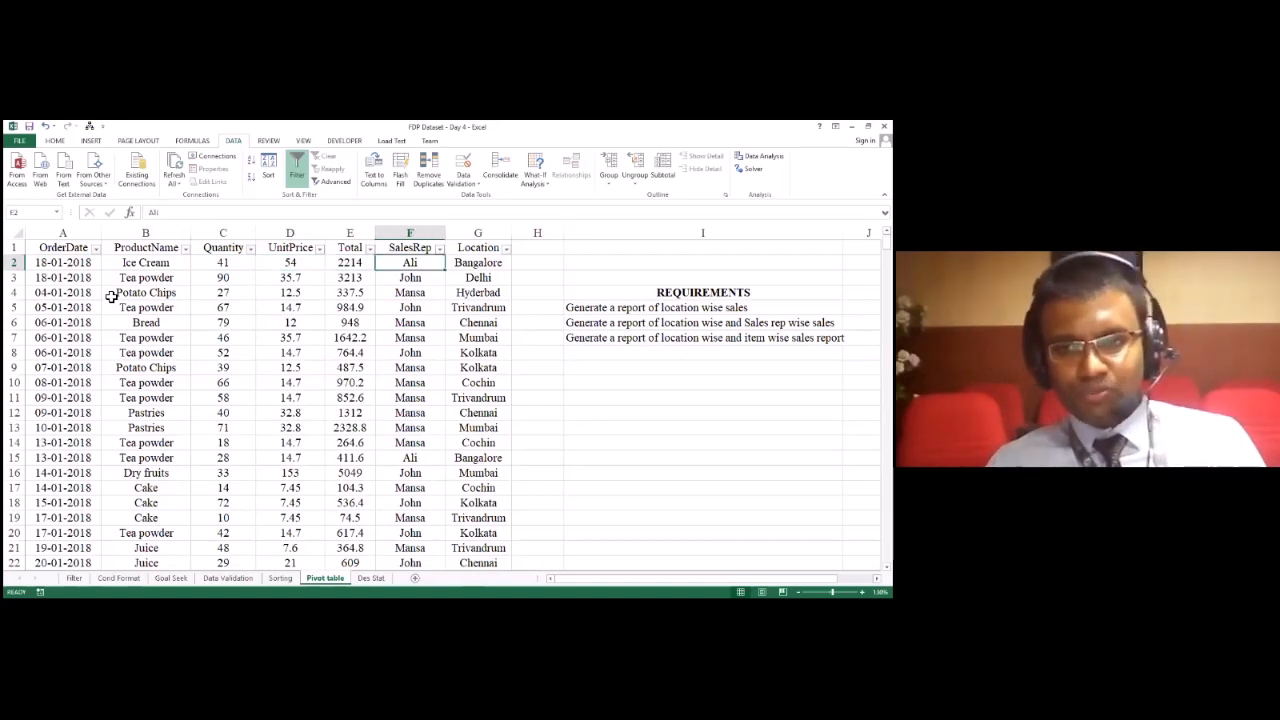
key(Right)
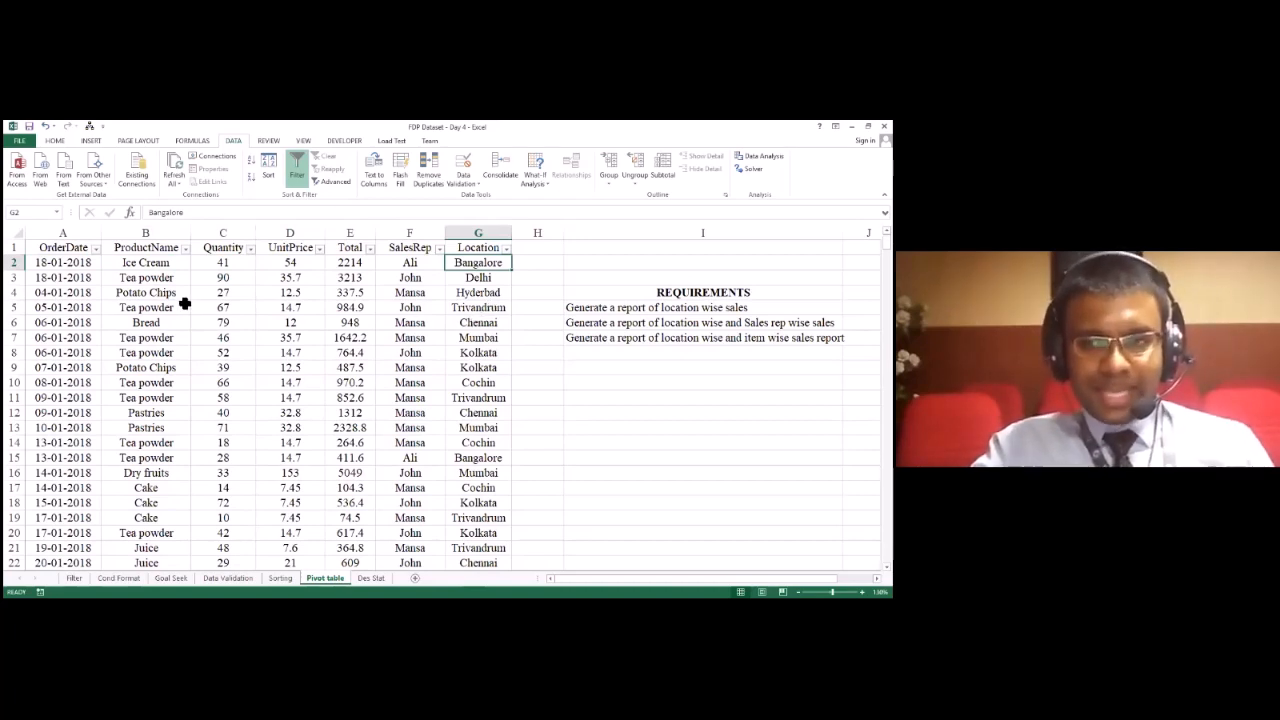
click(650, 307)
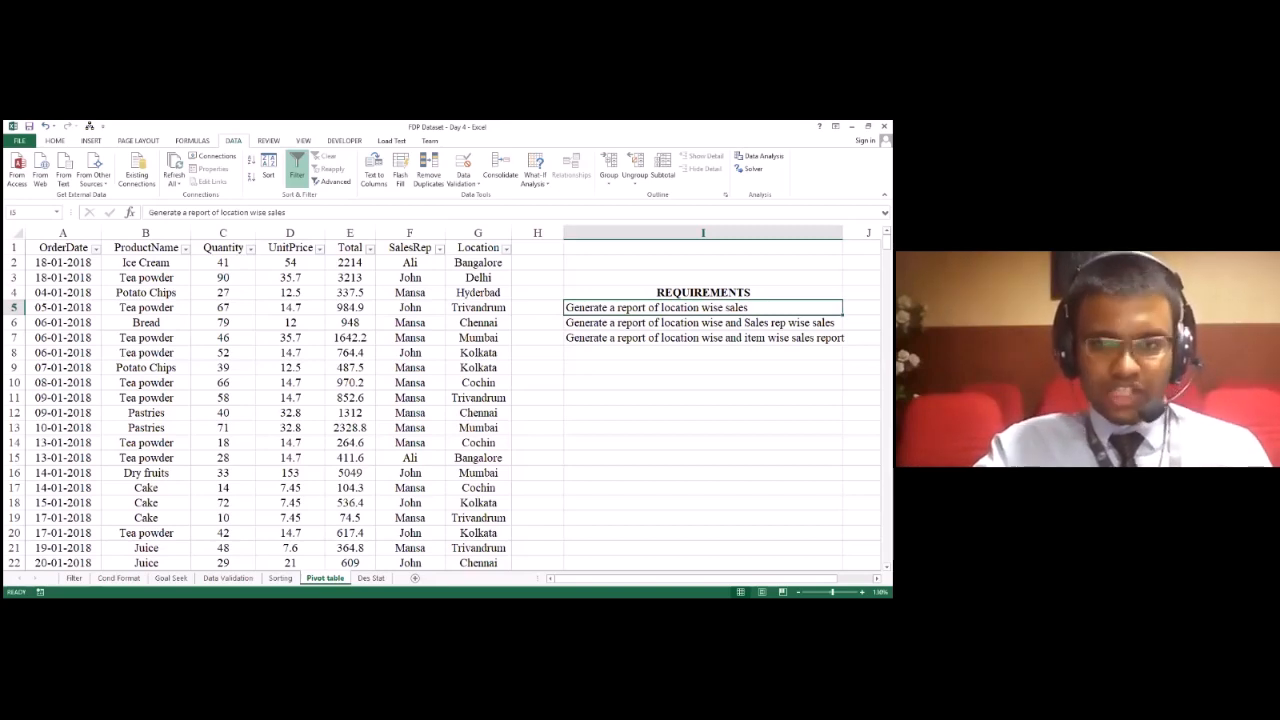
Step: Filter the Location column of the sales data to show only Bangalore
click(508, 258)
click(508, 249)
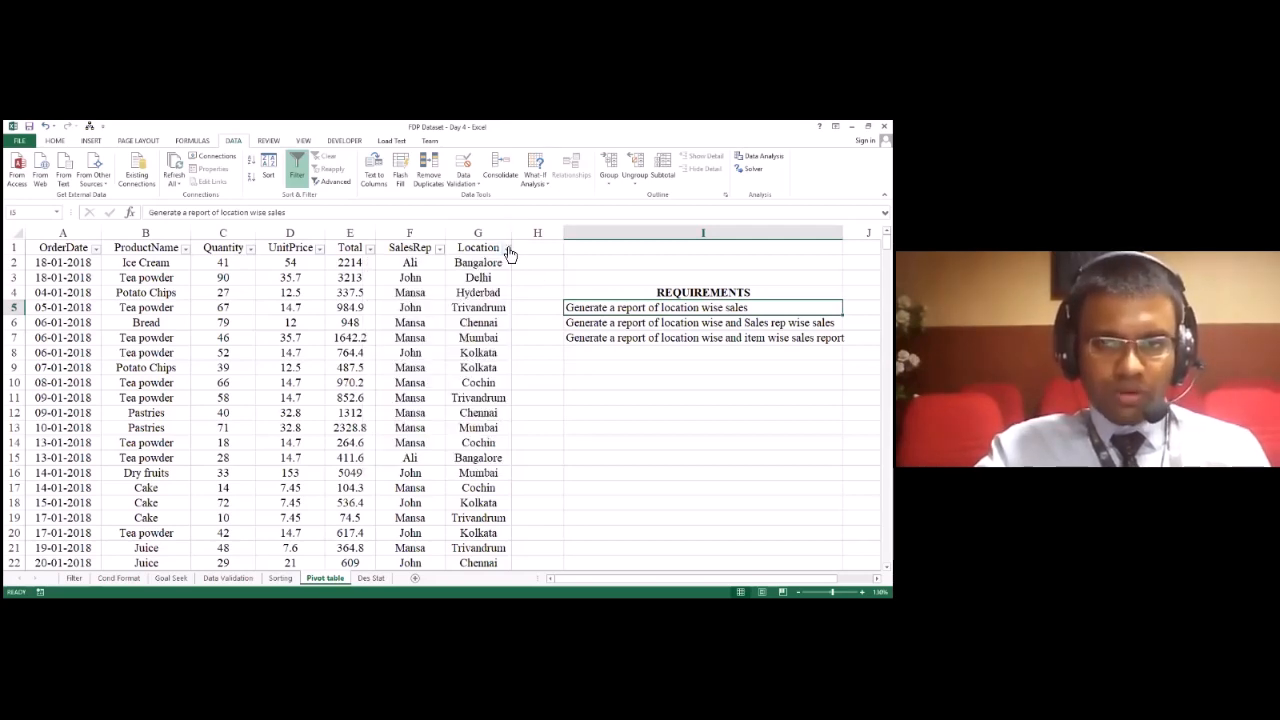
click(506, 247)
click(405, 358)
click(407, 367)
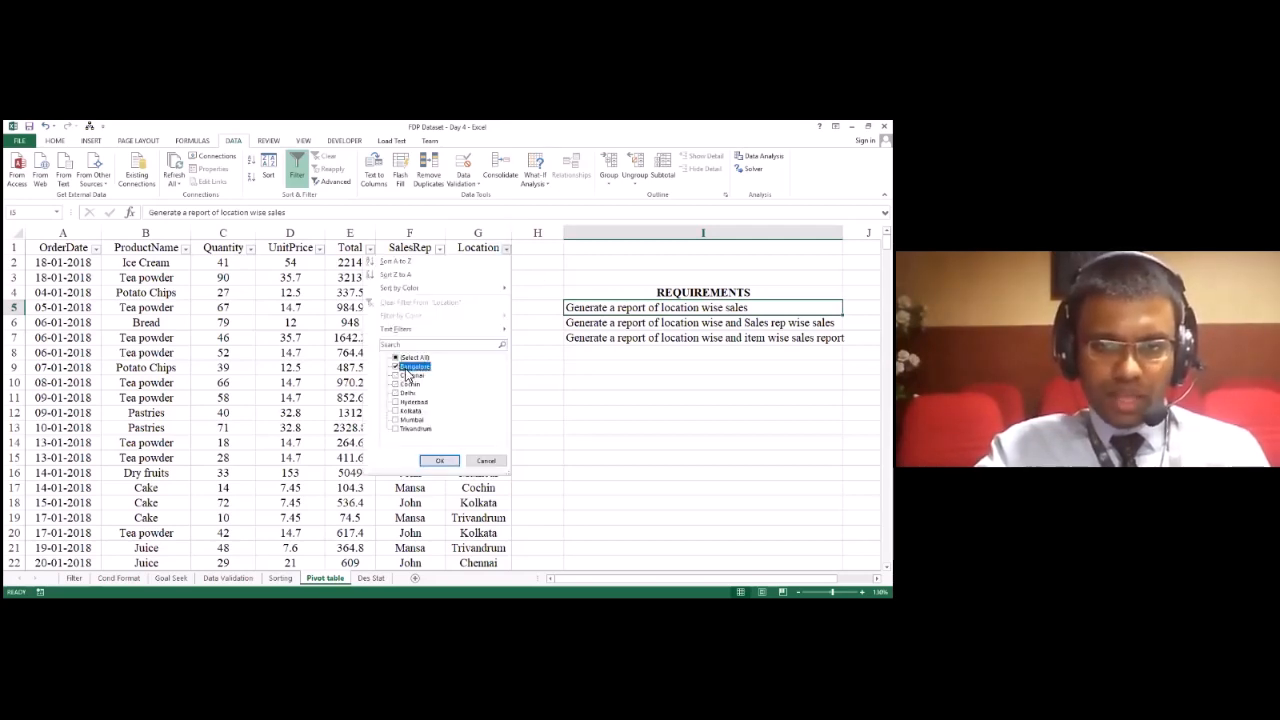
click(440, 463)
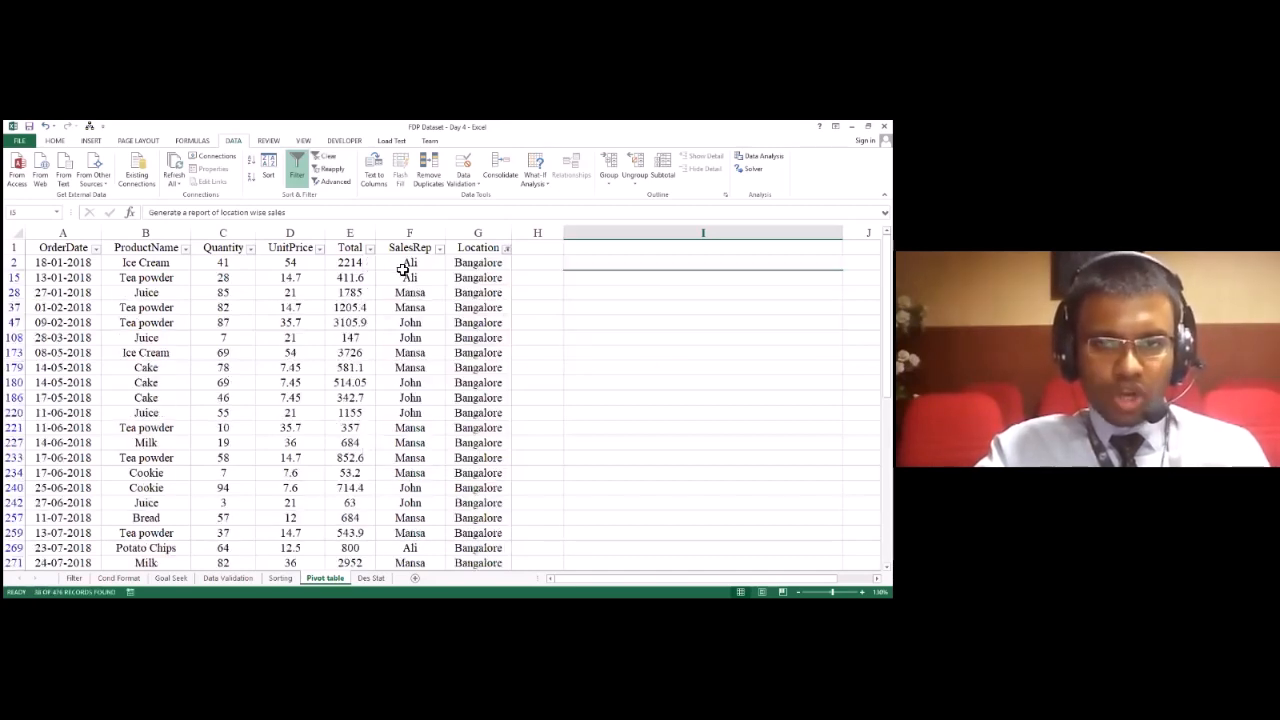
Step: Review the Bangalore rows and reset the Location filter to show all locations
scroll(390, 285, down, 2)
scroll(375, 295, up, 2)
scroll(357, 312, down, 2)
scroll(354, 314, up, 1)
scroll(354, 314, up, 2)
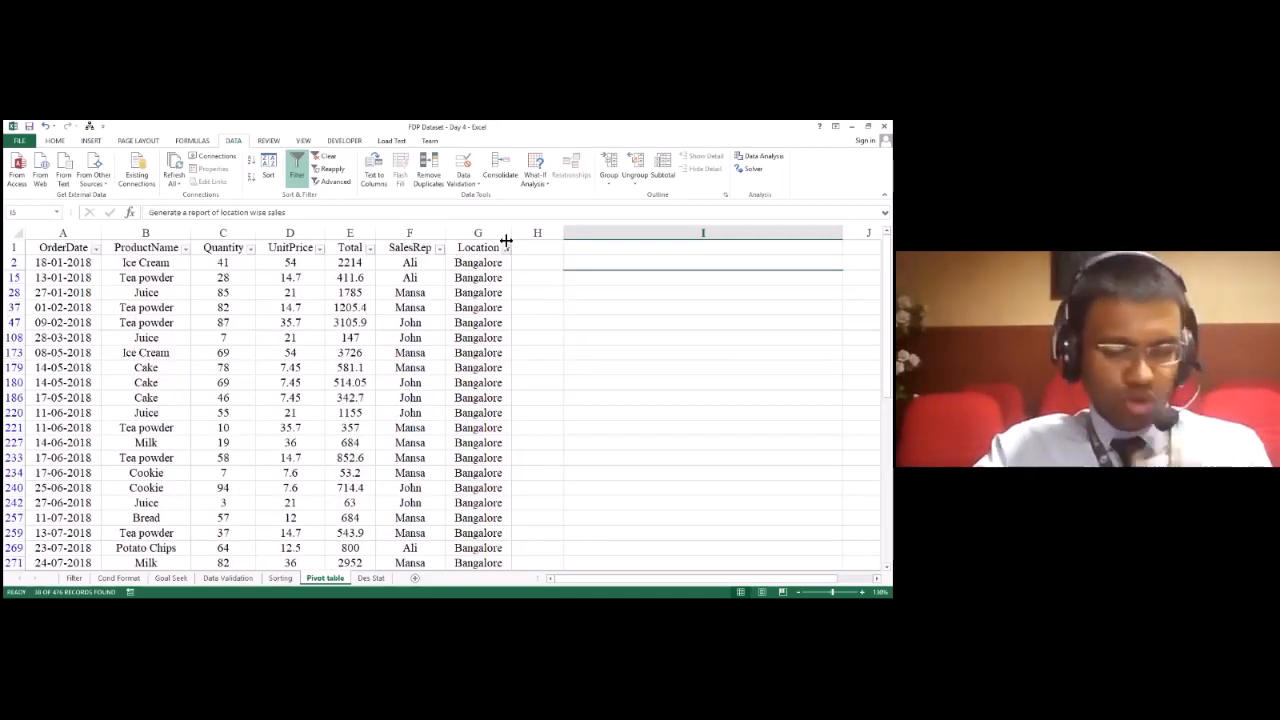
click(507, 248)
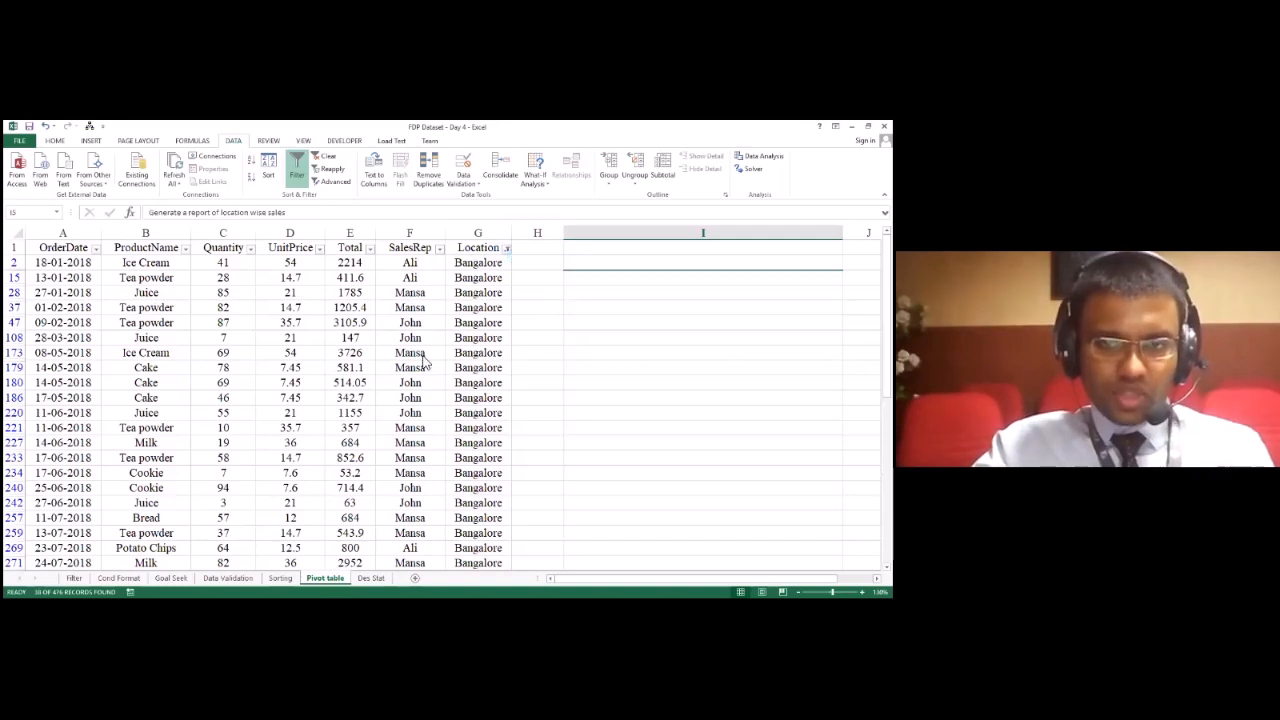
click(450, 464)
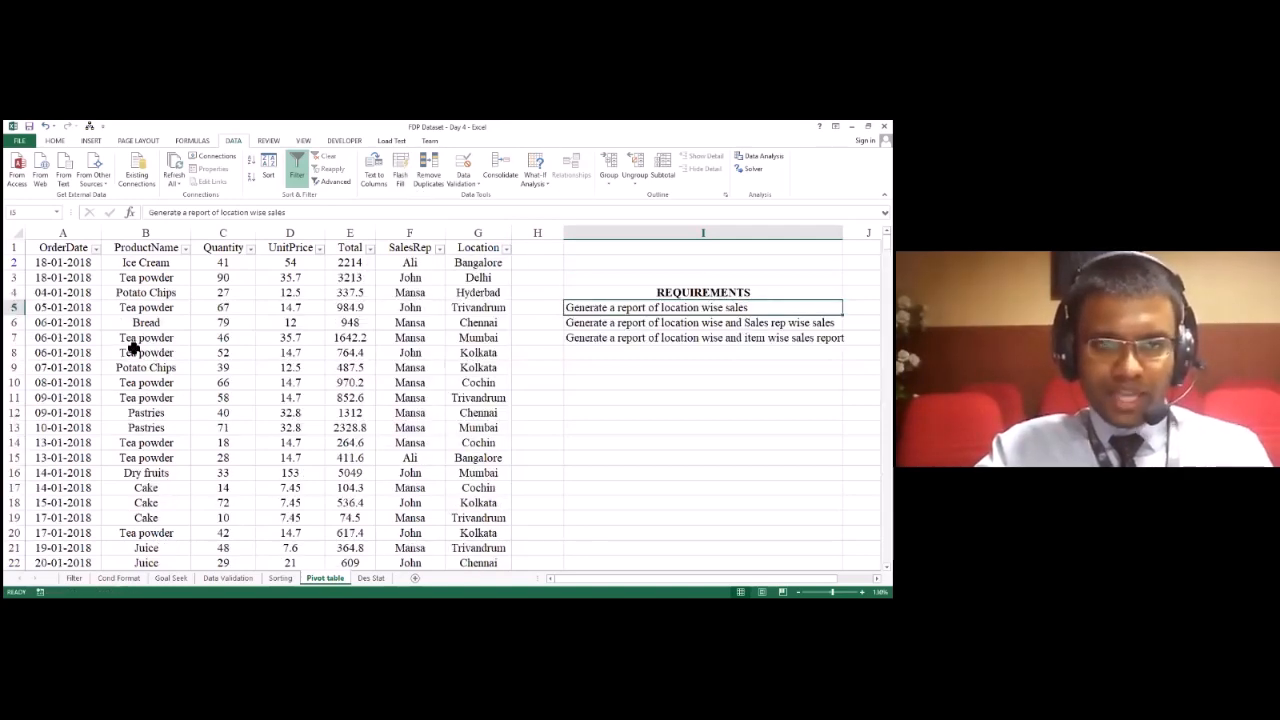
Step: Insert a PivotTable on a new worksheet from the whole sales data range A1:G477
click(62, 250)
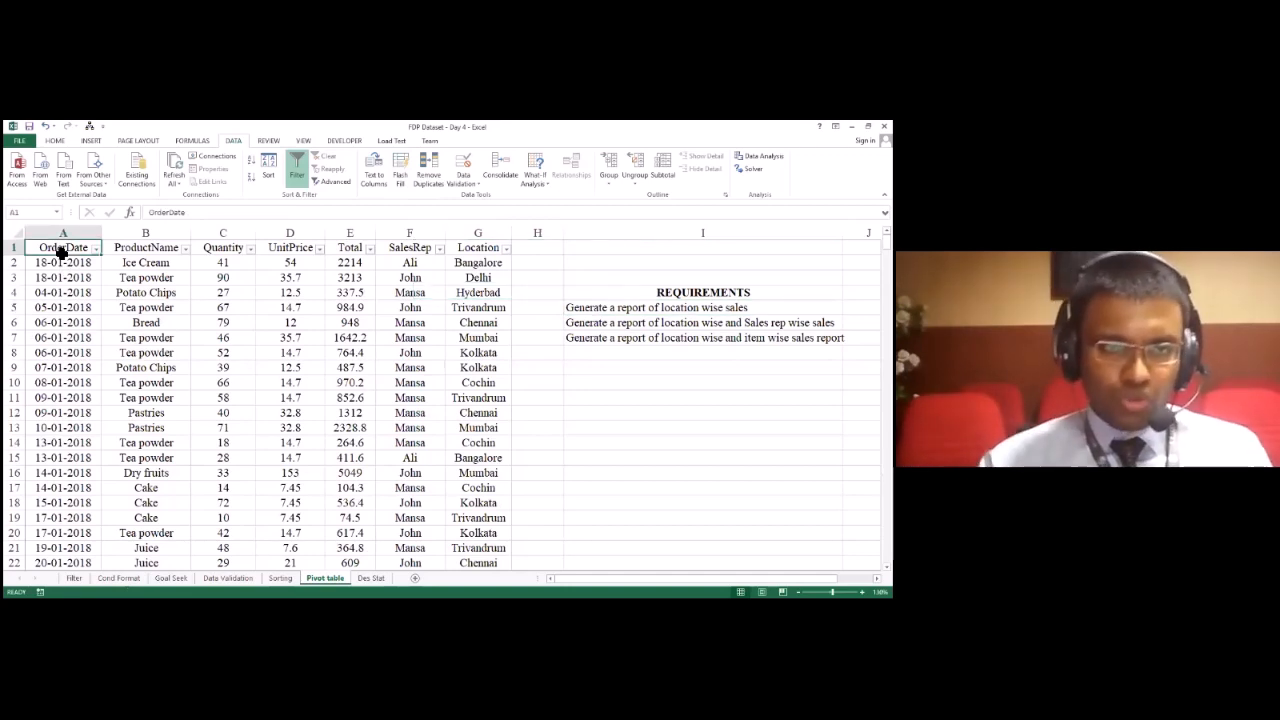
drag(62, 252, 478, 525)
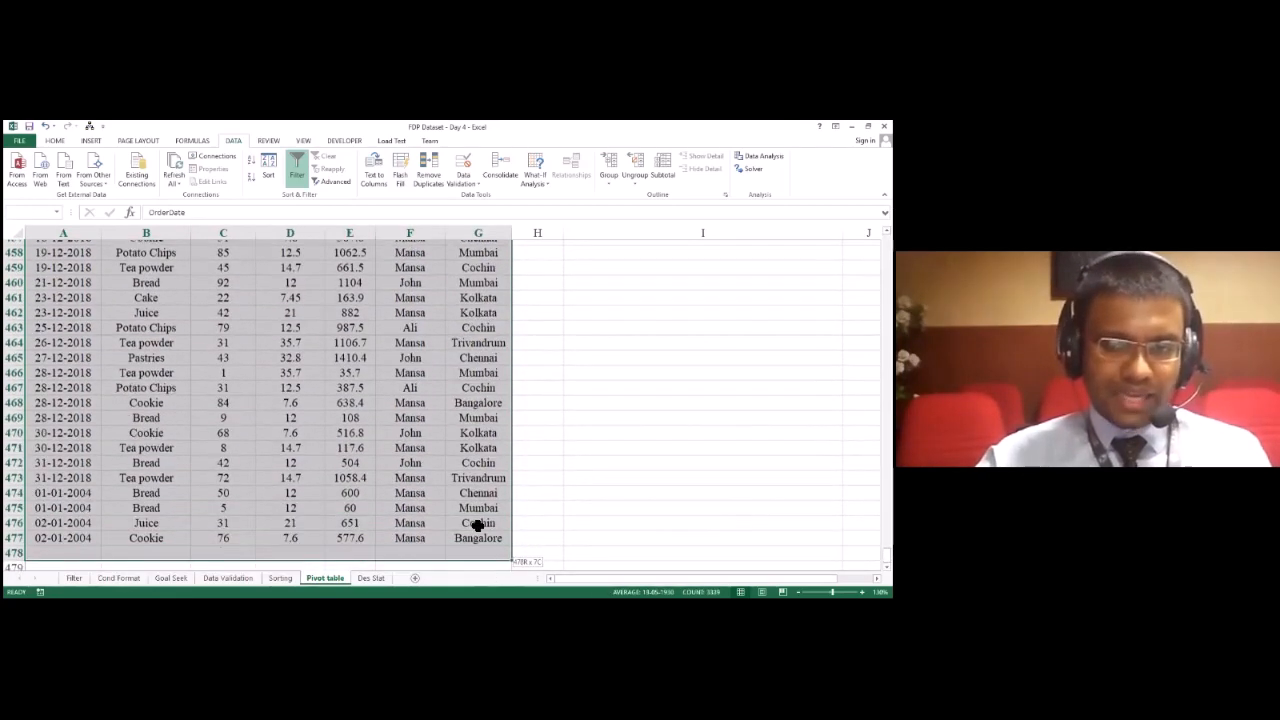
drag(478, 525, 471, 519)
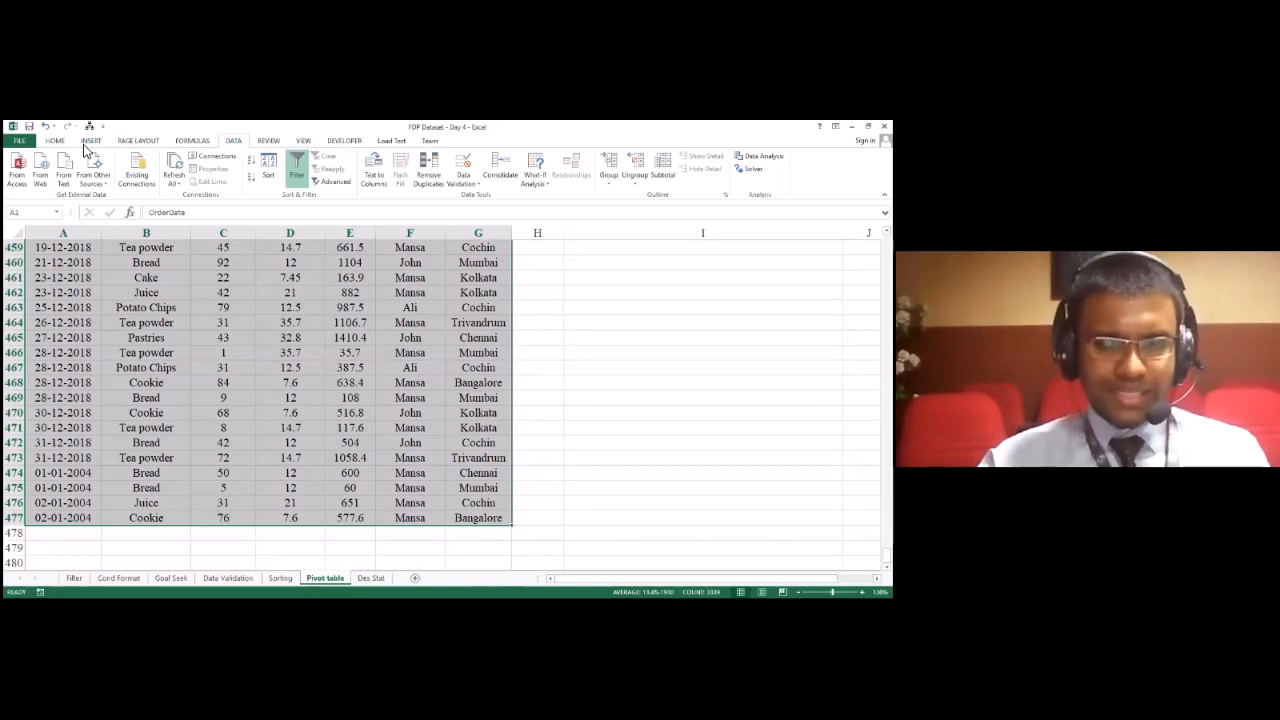
click(90, 141)
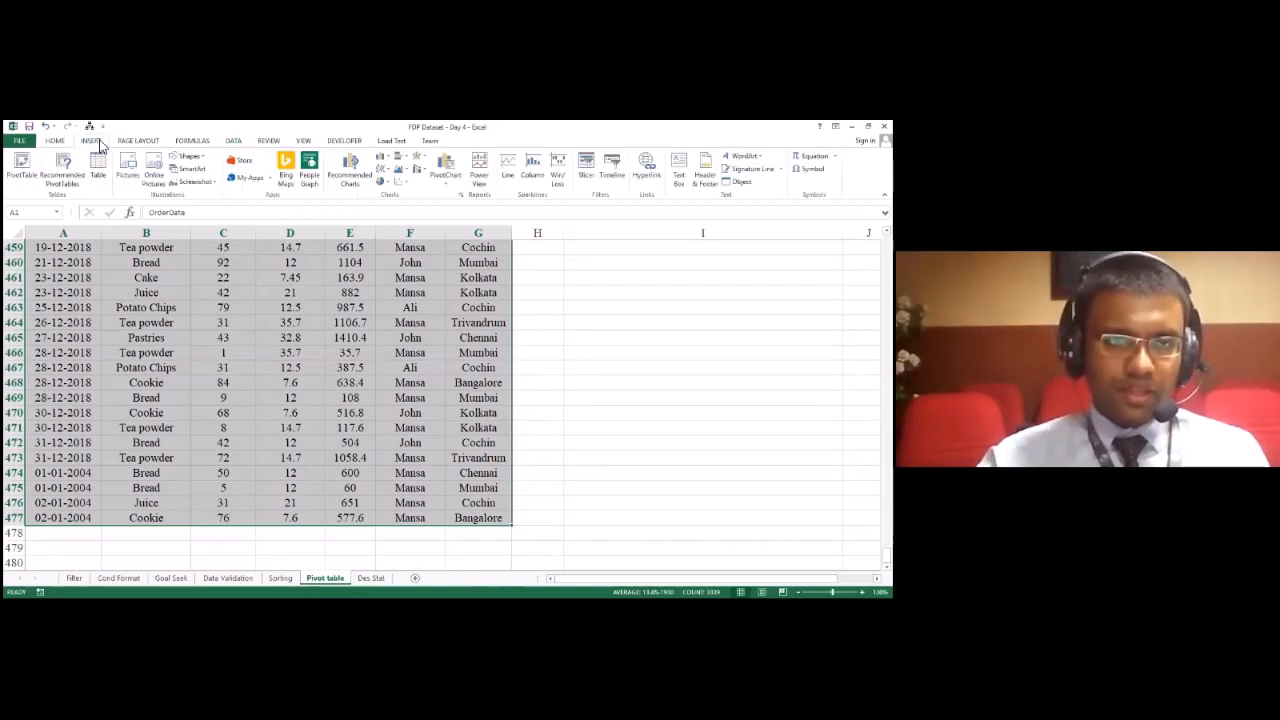
click(19, 166)
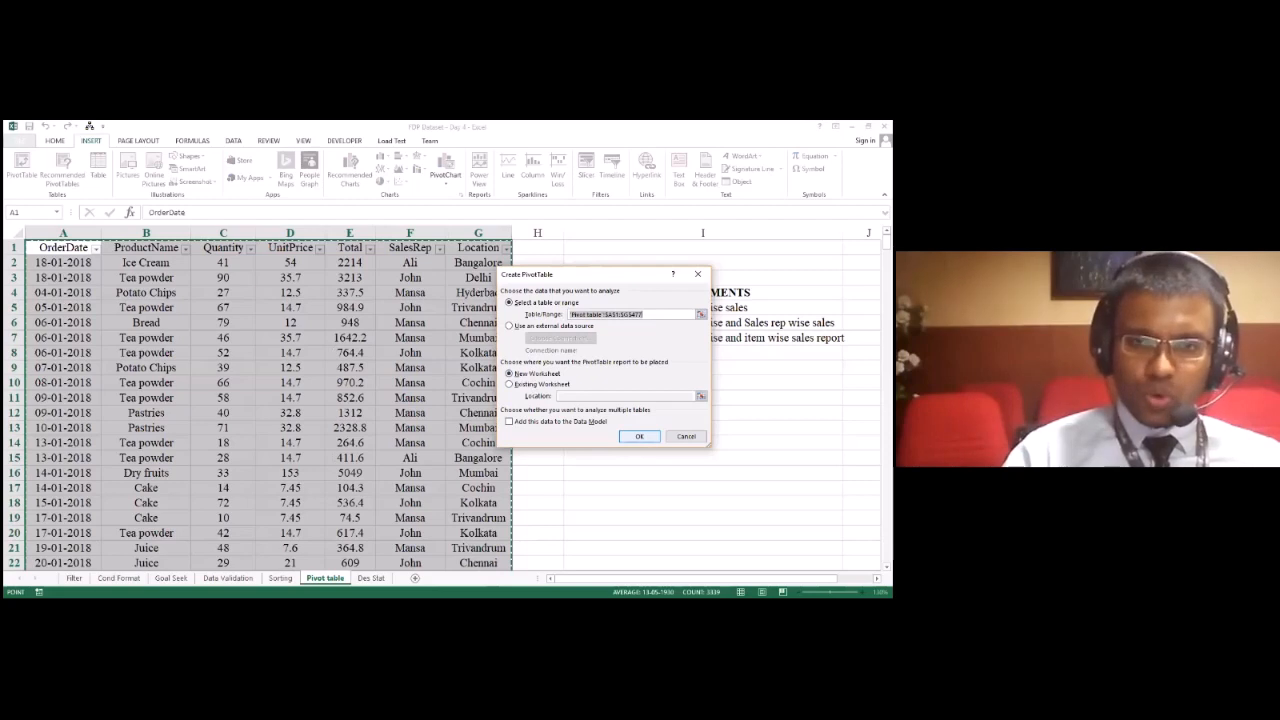
click(639, 436)
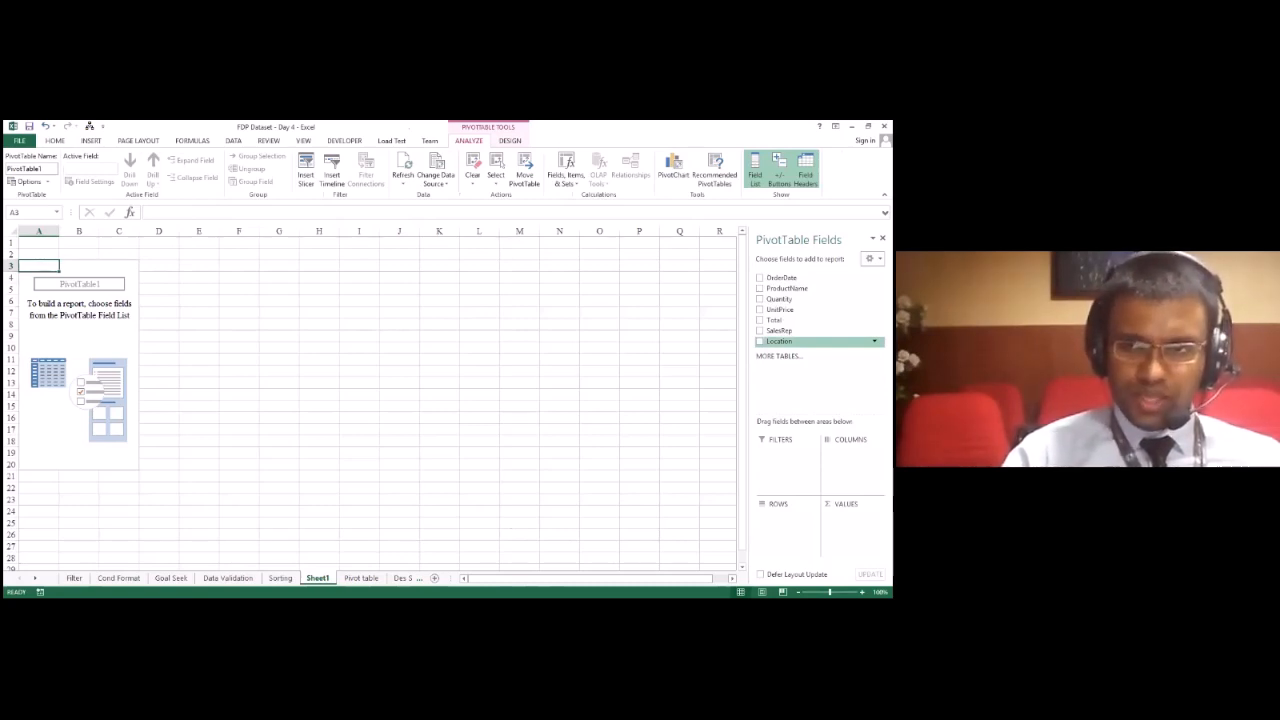
click(505, 163)
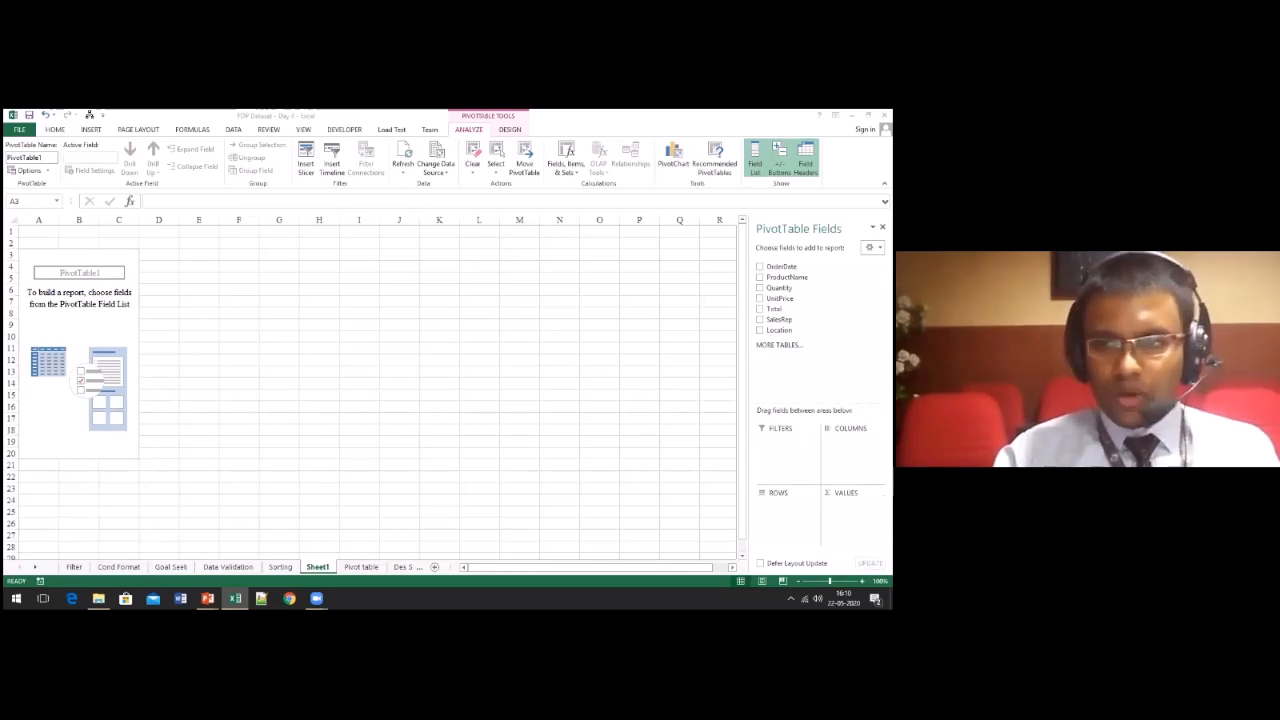
click(820, 332)
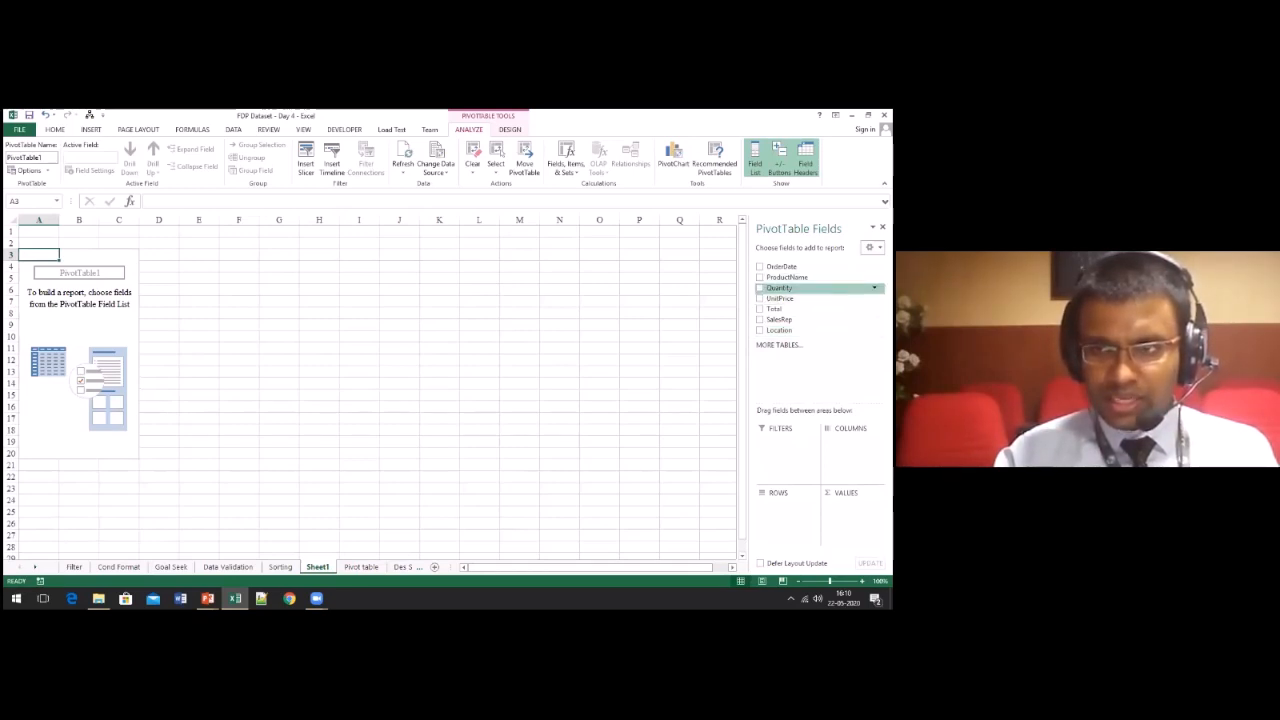
right_click(779, 298)
click(637, 335)
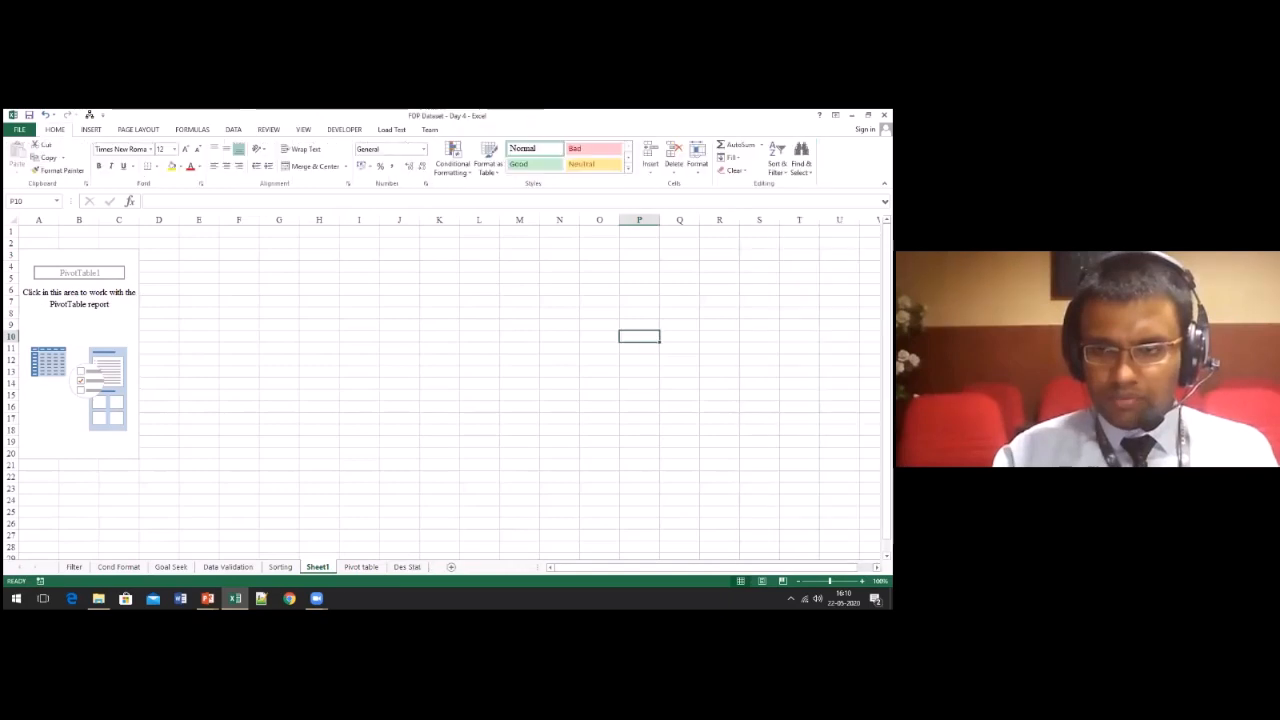
Step: Put Location in the pivot table's rows and the sum of Total in its values
scroll(437, 284, up, 1)
click(75, 331)
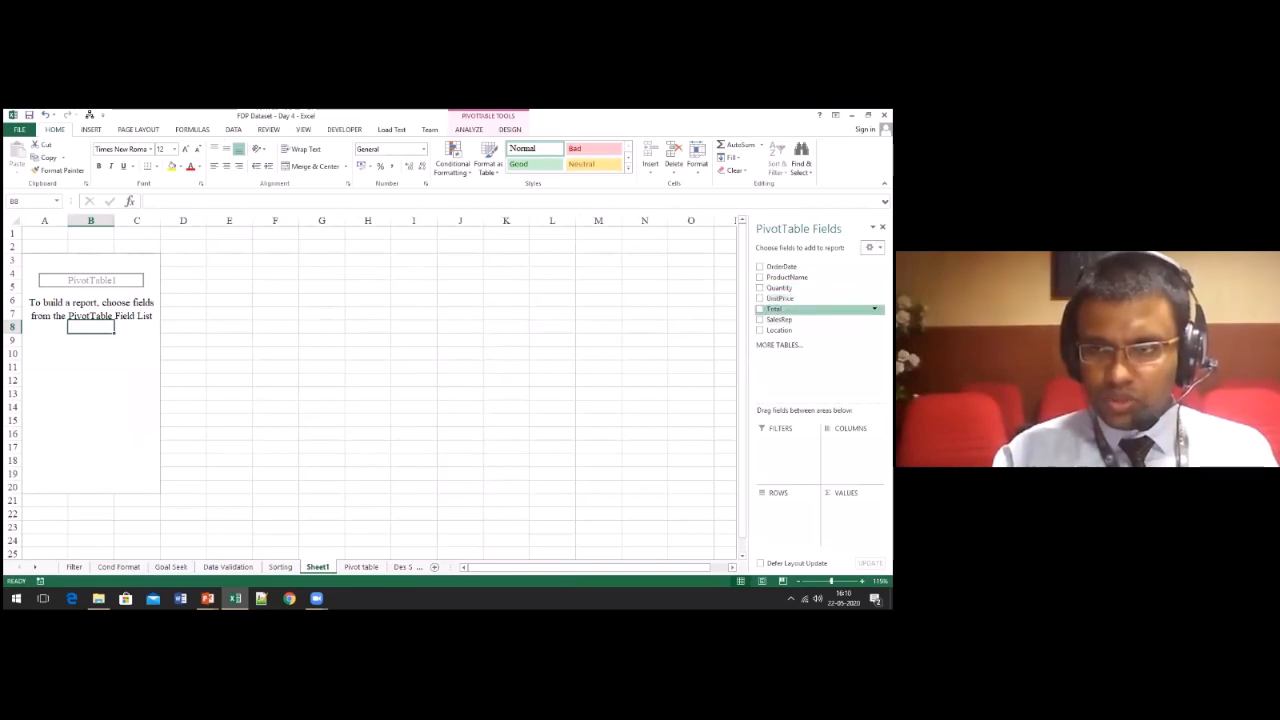
drag(780, 330, 786, 505)
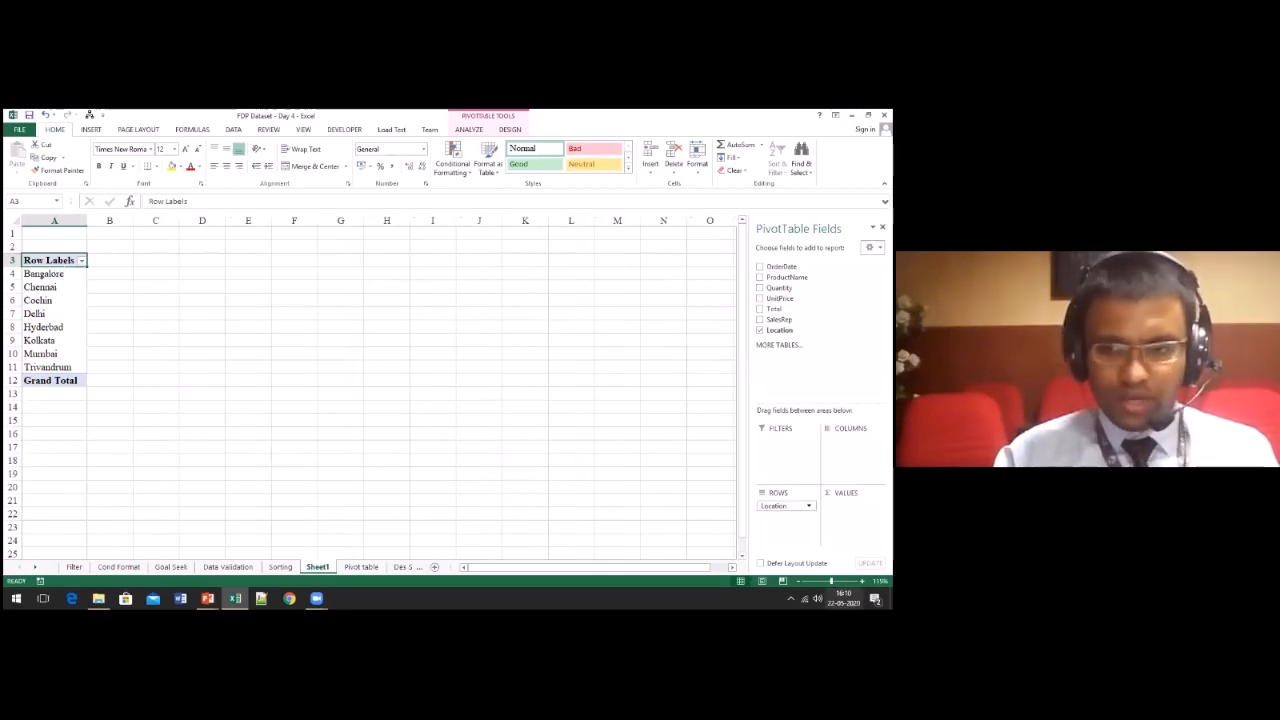
scroll(60, 428, up, 3)
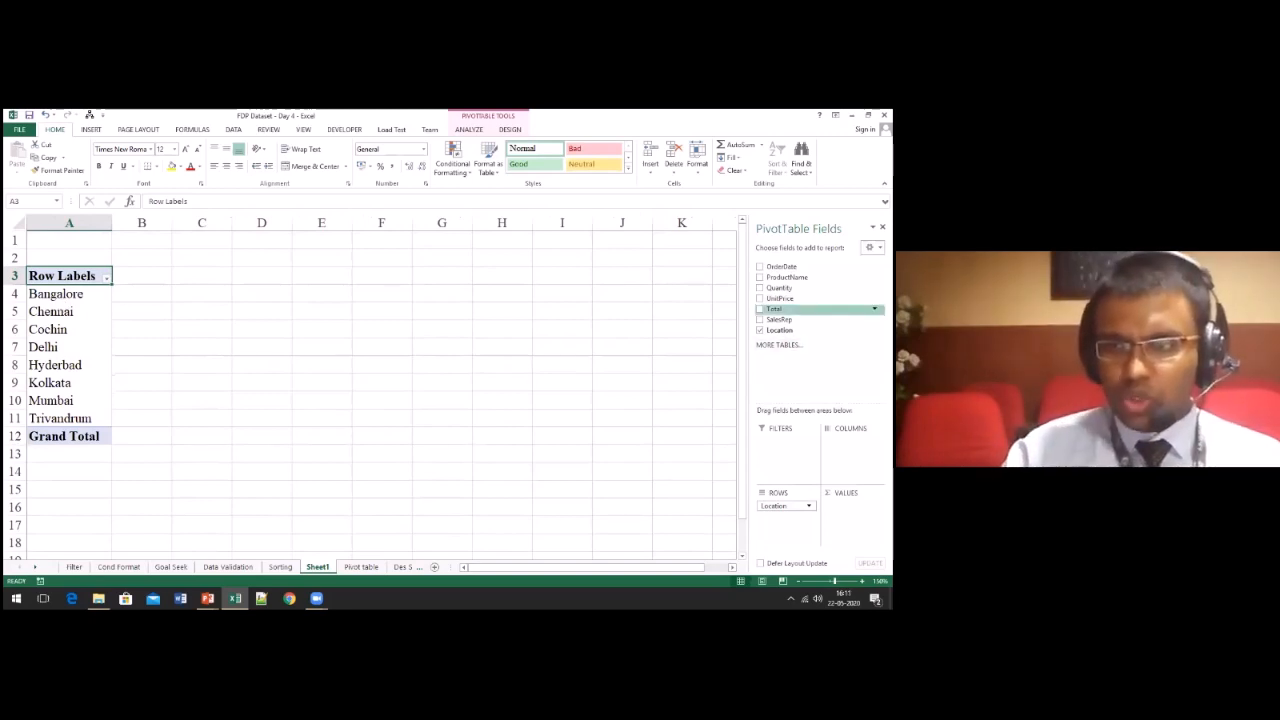
drag(774, 309, 853, 508)
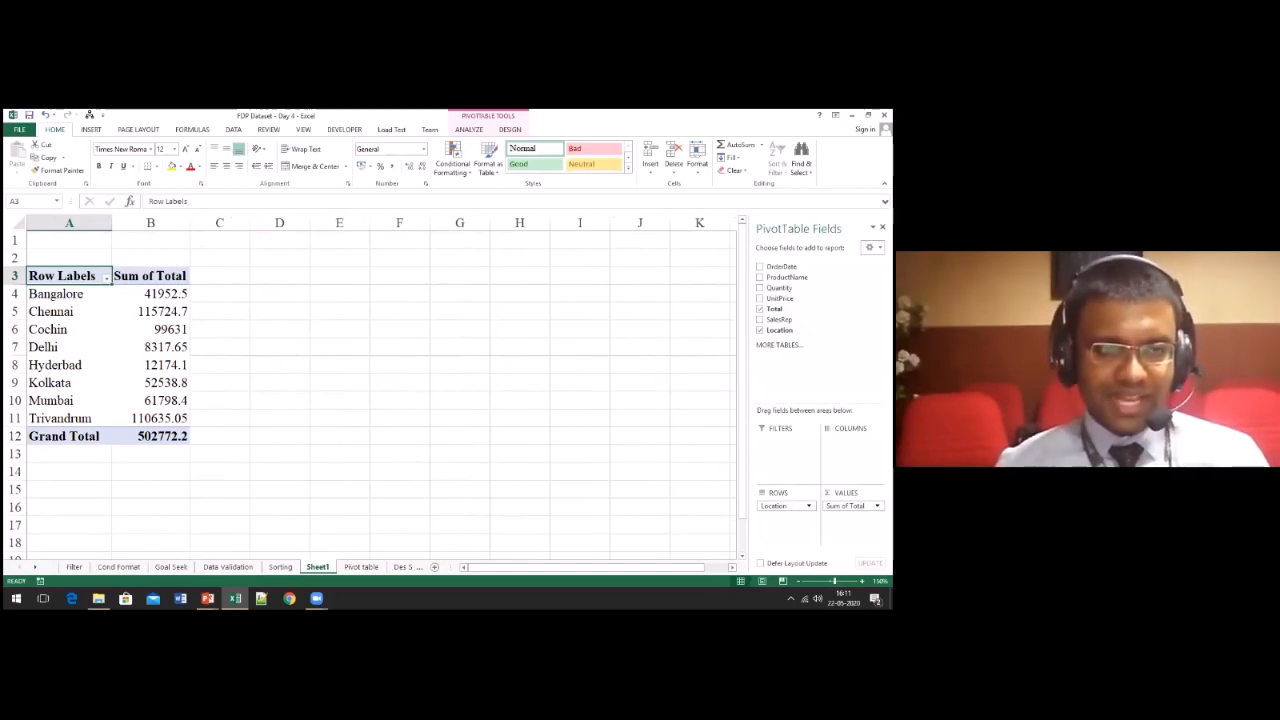
Step: Add the SalesRep field to the pivot table's columns to split each location's sales by sales representative
click(69, 294)
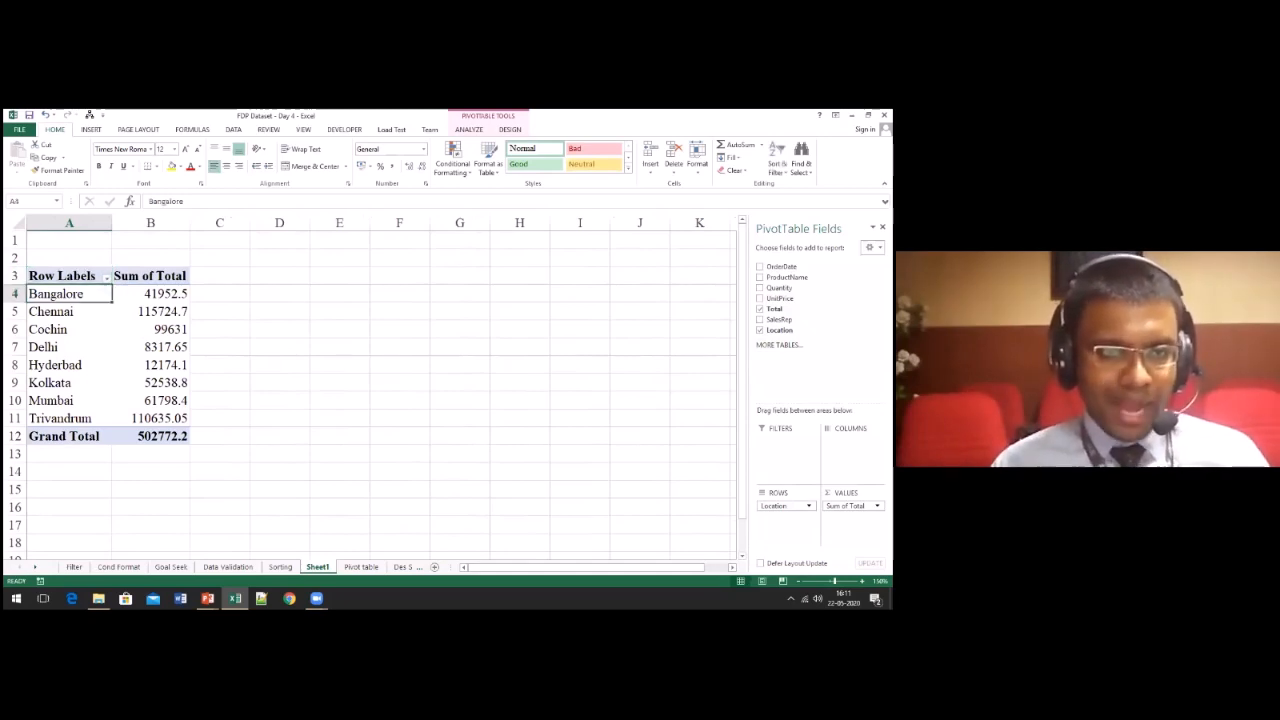
click(151, 294)
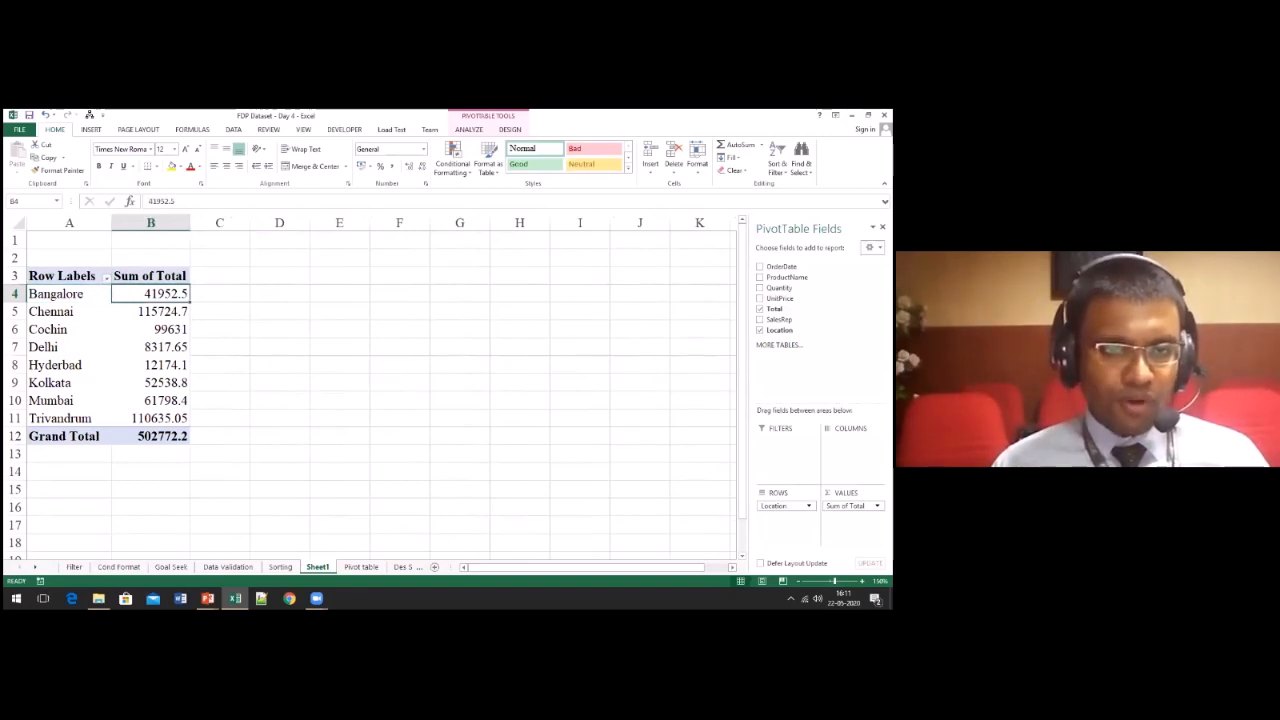
click(151, 312)
click(69, 312)
click(151, 312)
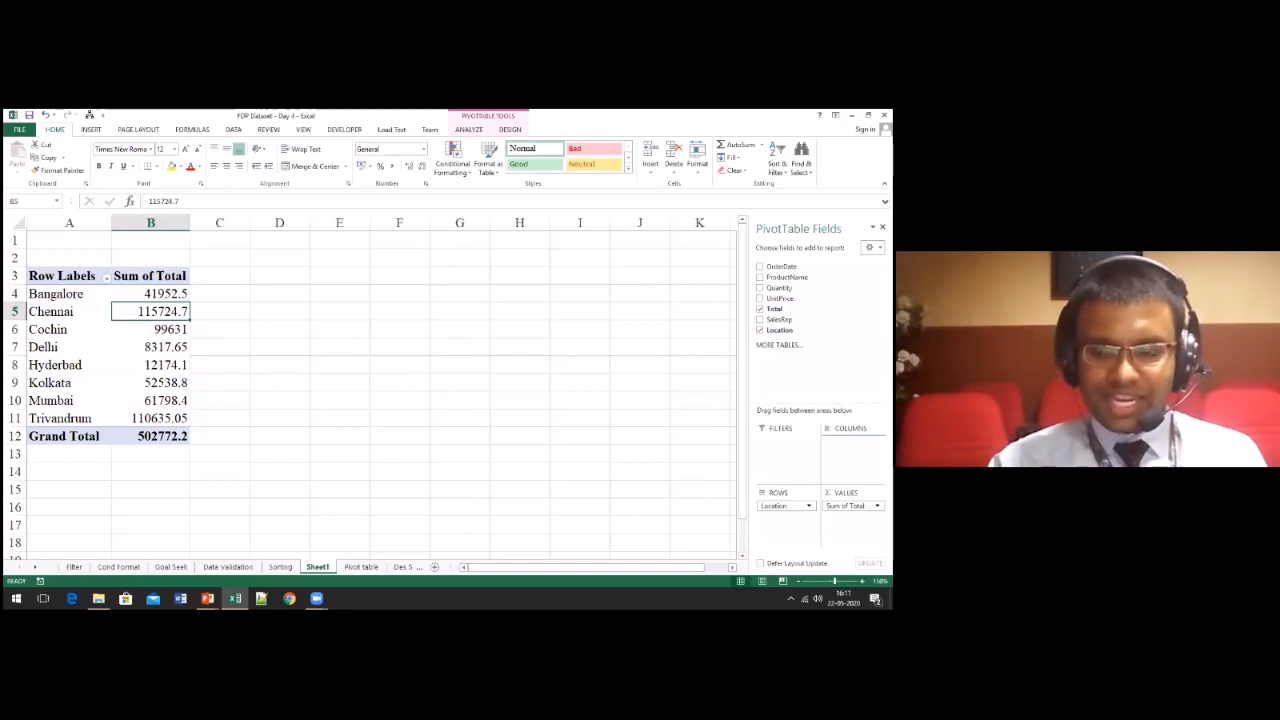
drag(779, 320, 852, 445)
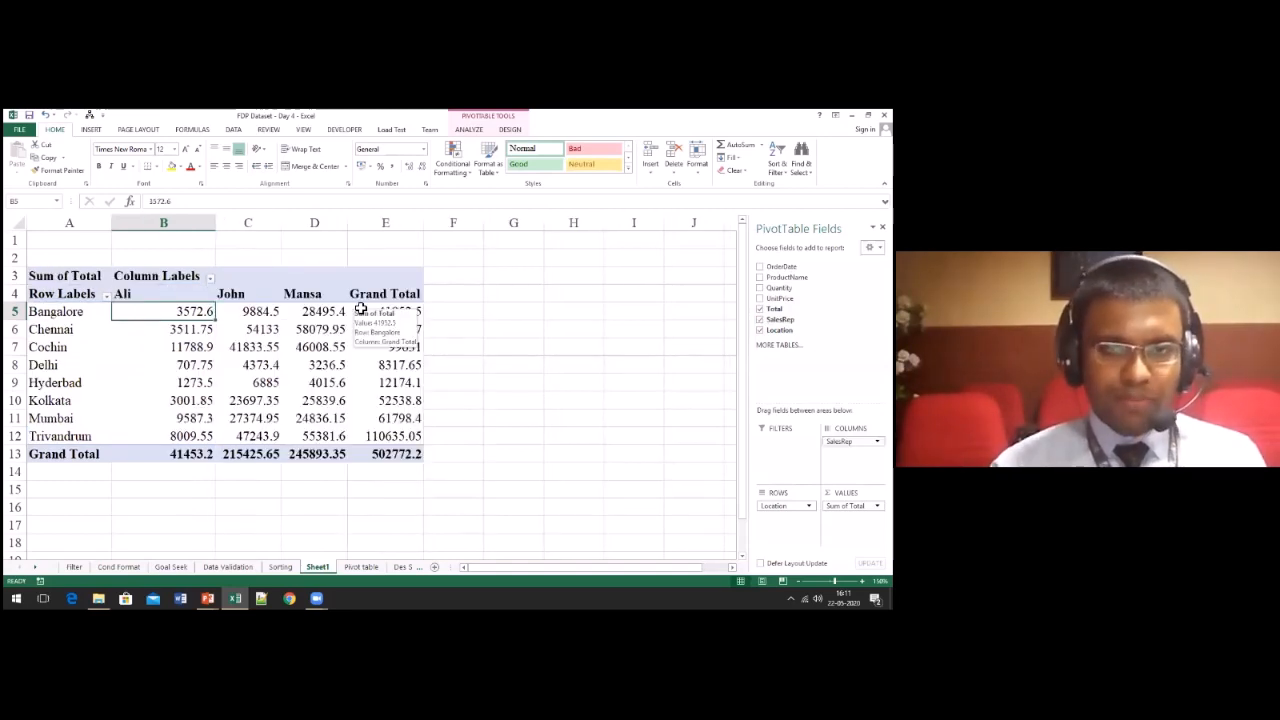
Step: Examine the pivot table's sales by sales representative for Bangalore, Chennai and Cochin
key(Down)
key(Left)
key(Right)
key(Up)
key(Up)
key(Right)
key(Right)
key(Down)
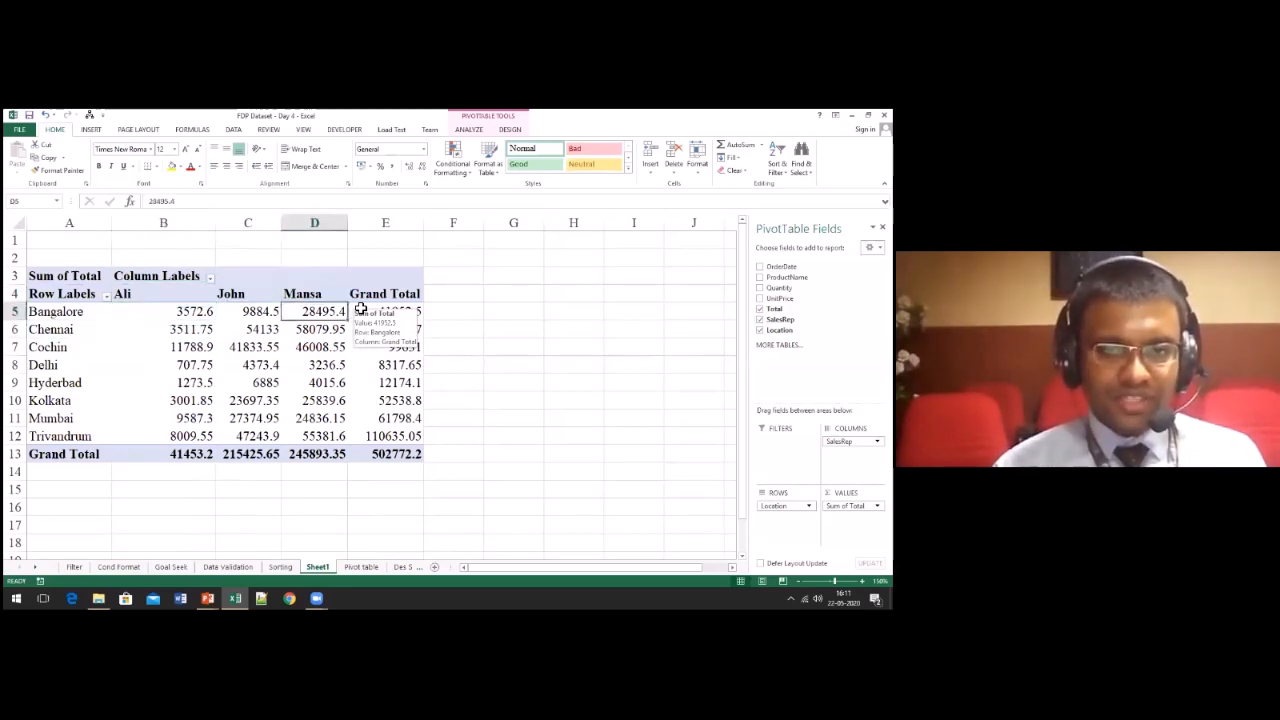
key(Left)
key(Left)
key(Left)
key(Down)
key(Down)
key(Right)
key(Right)
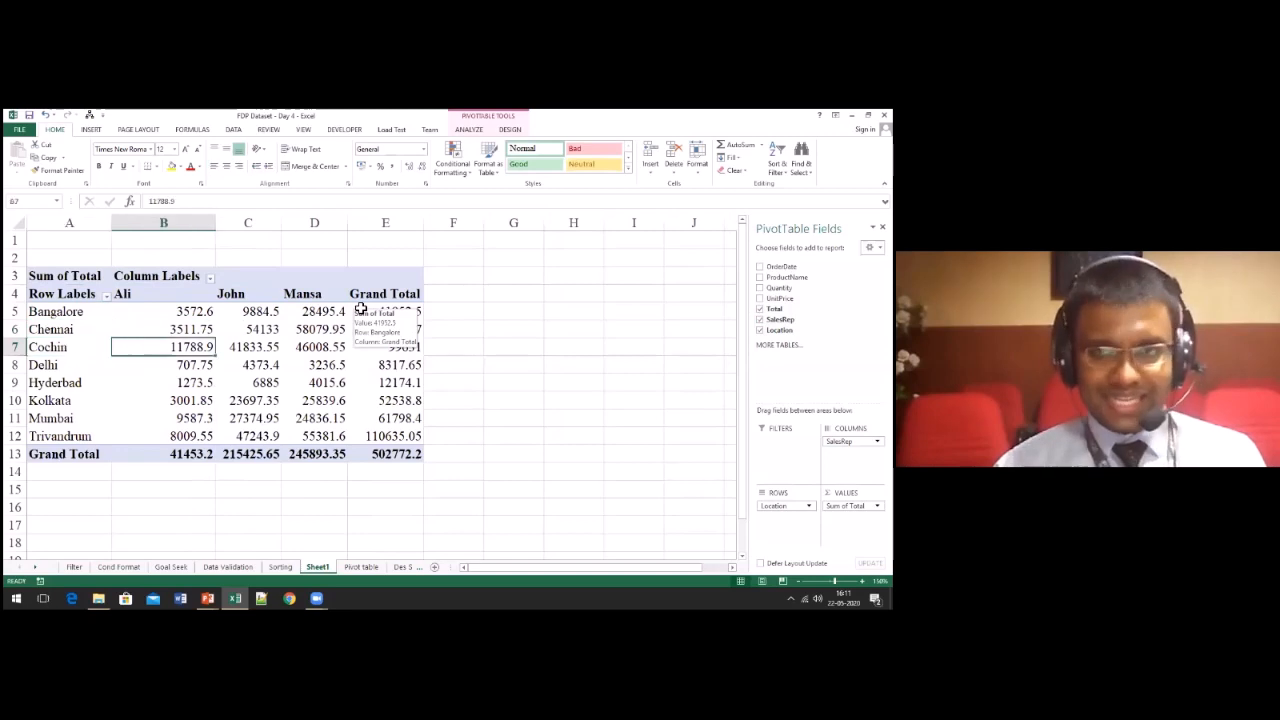
key(Left)
key(Left)
key(Up)
key(Up)
key(Up)
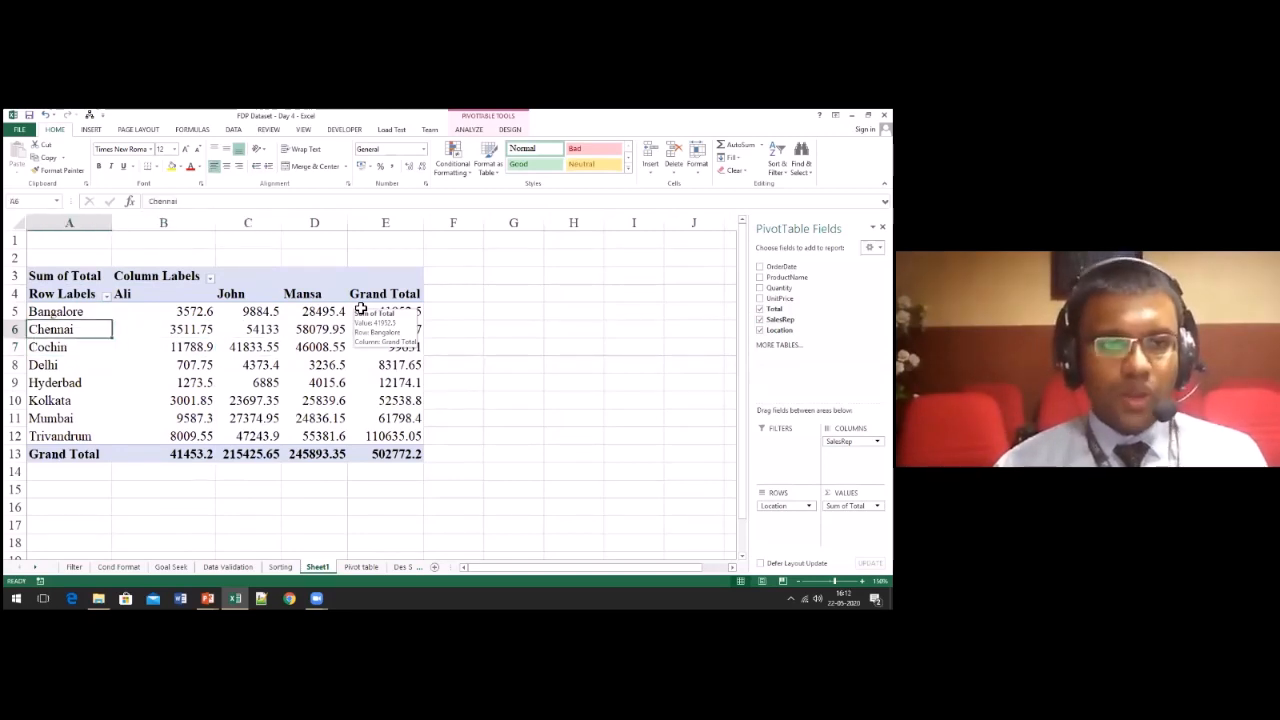
Step: Examine the pivot table's sales by sales representative and grand totals for the locations from Chennai down to Trivandrum
key(Right)
key(Right)
key(Right)
key(Right)
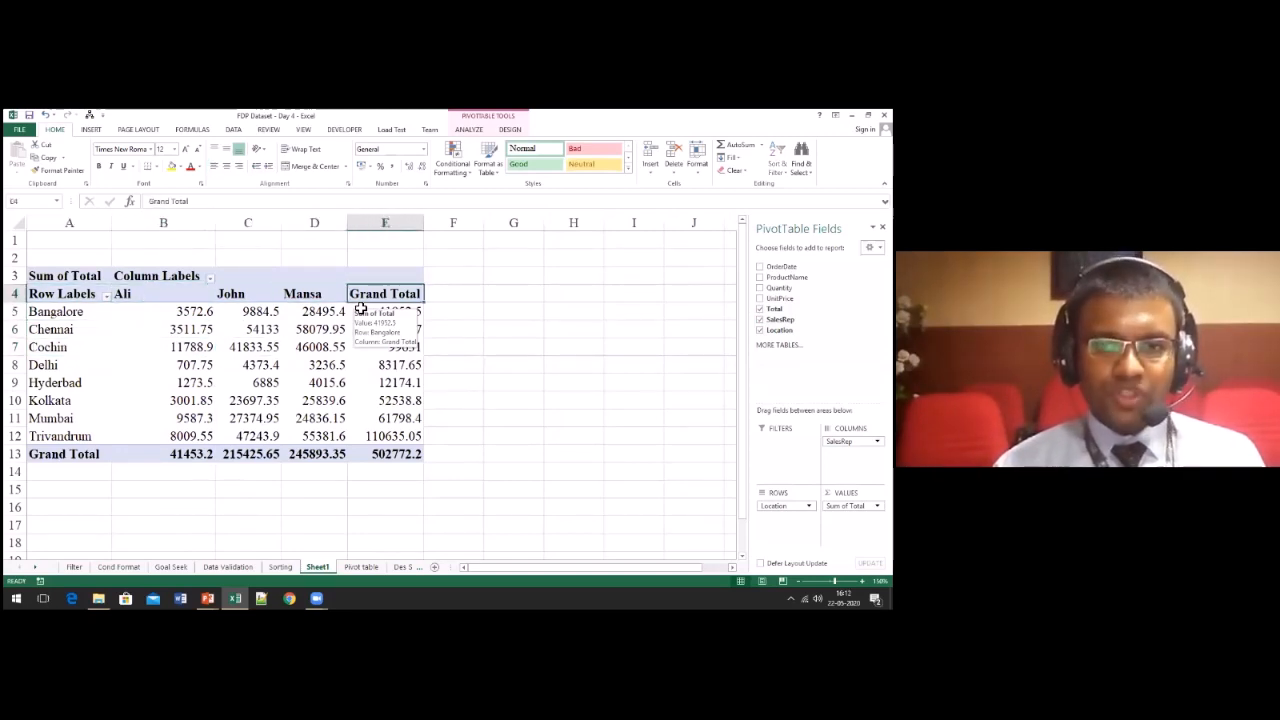
key(Down)
key(Down)
key(Left)
key(Left)
key(Left)
key(Left)
key(Down)
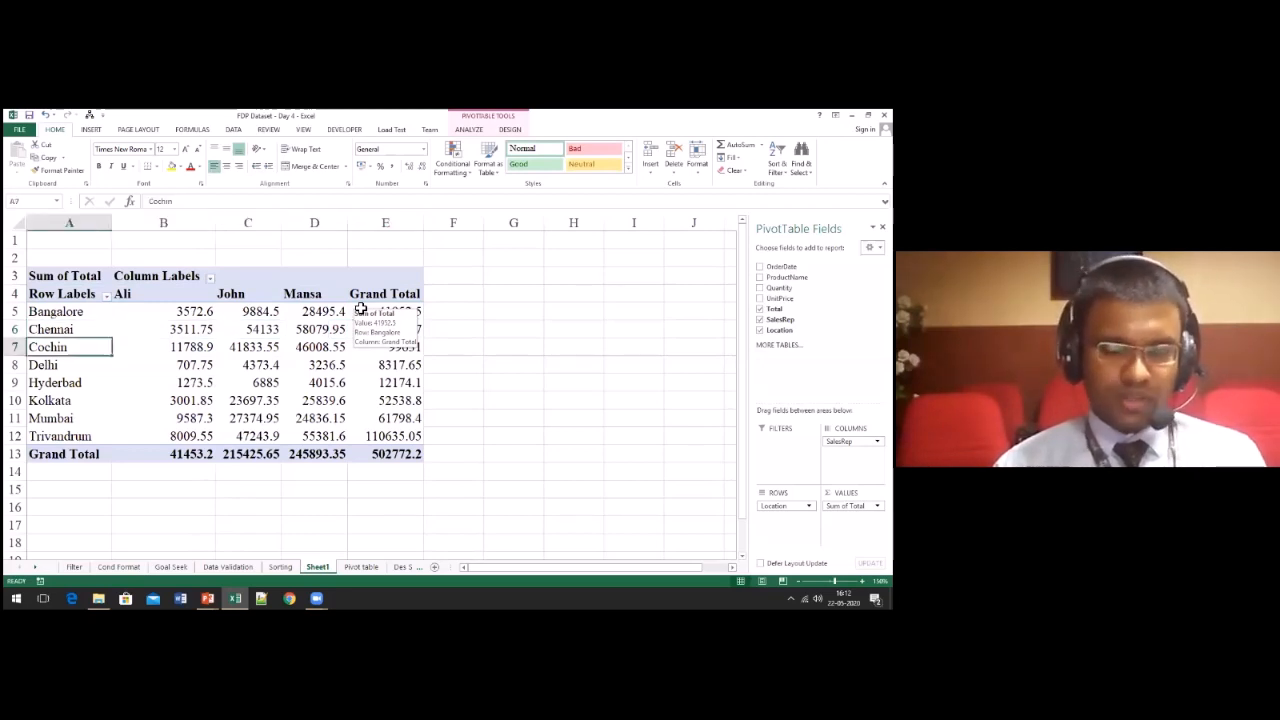
key(Right)
key(Right)
key(Down)
key(Down)
key(Left)
key(Left)
key(Down)
key(Down)
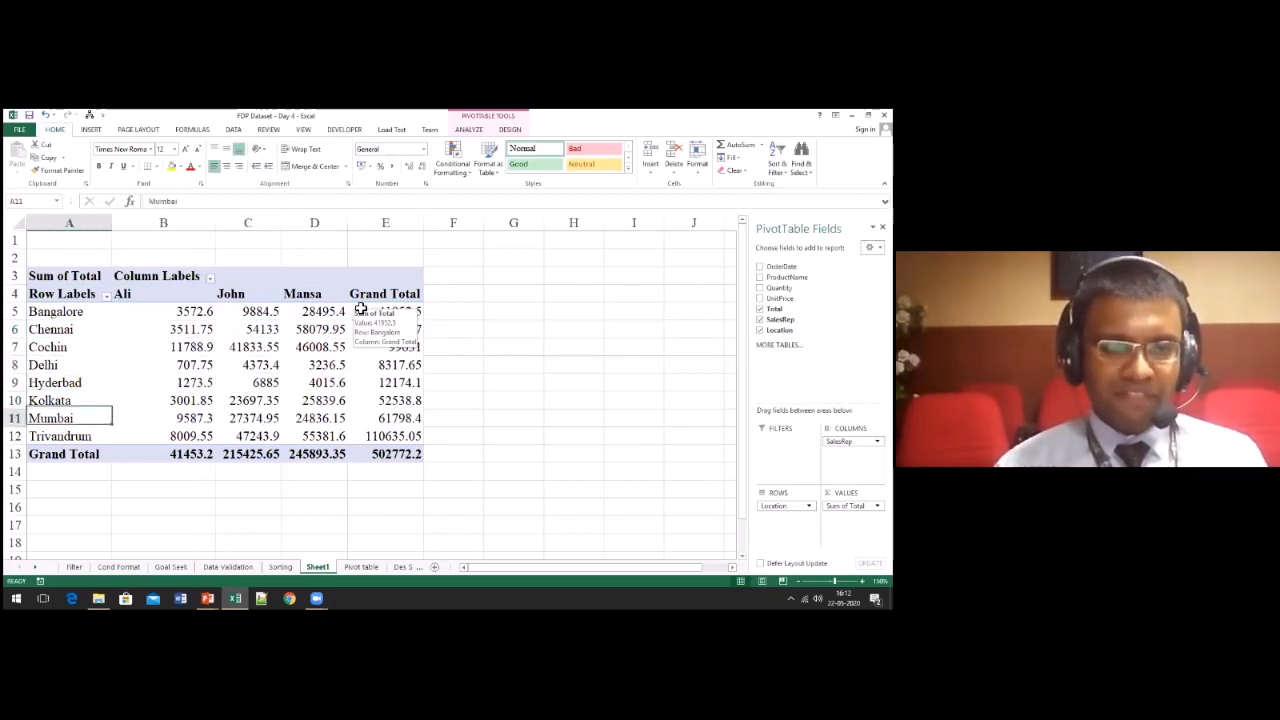
key(Down)
key(Right)
key(Right)
key(Right)
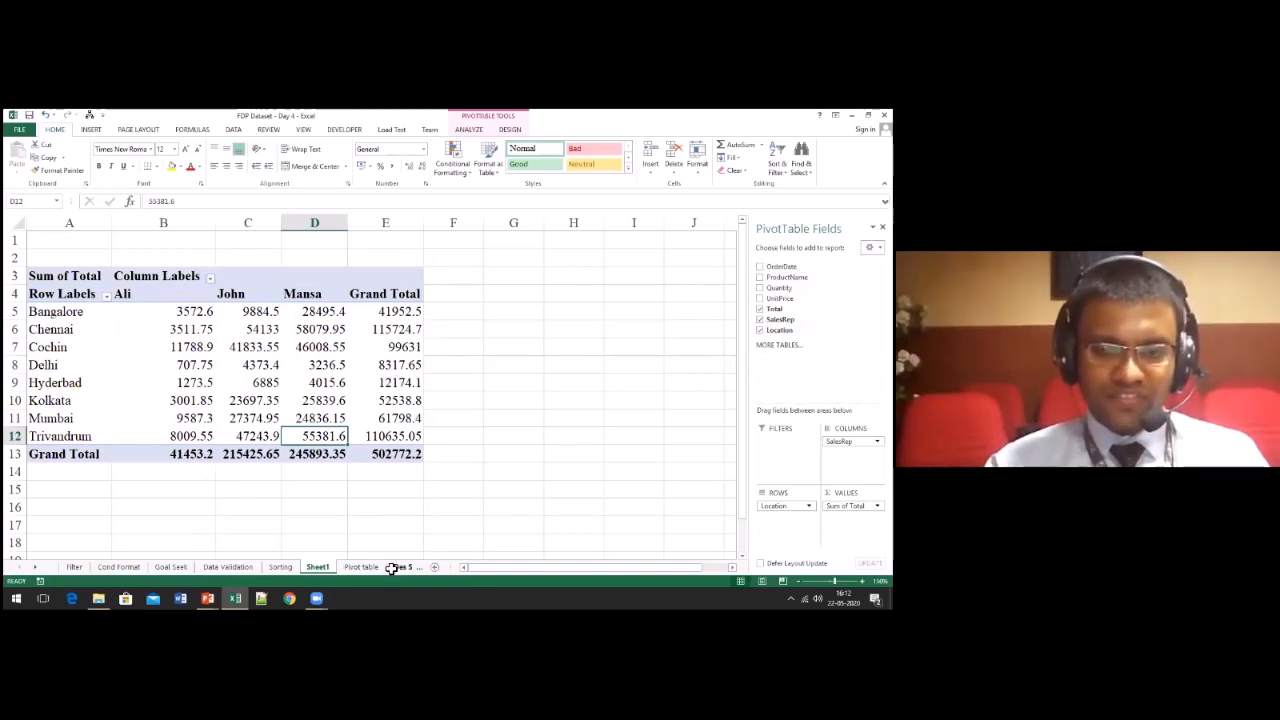
Step: Open the Des Stat worksheet containing the dated Nifty values
click(36, 569)
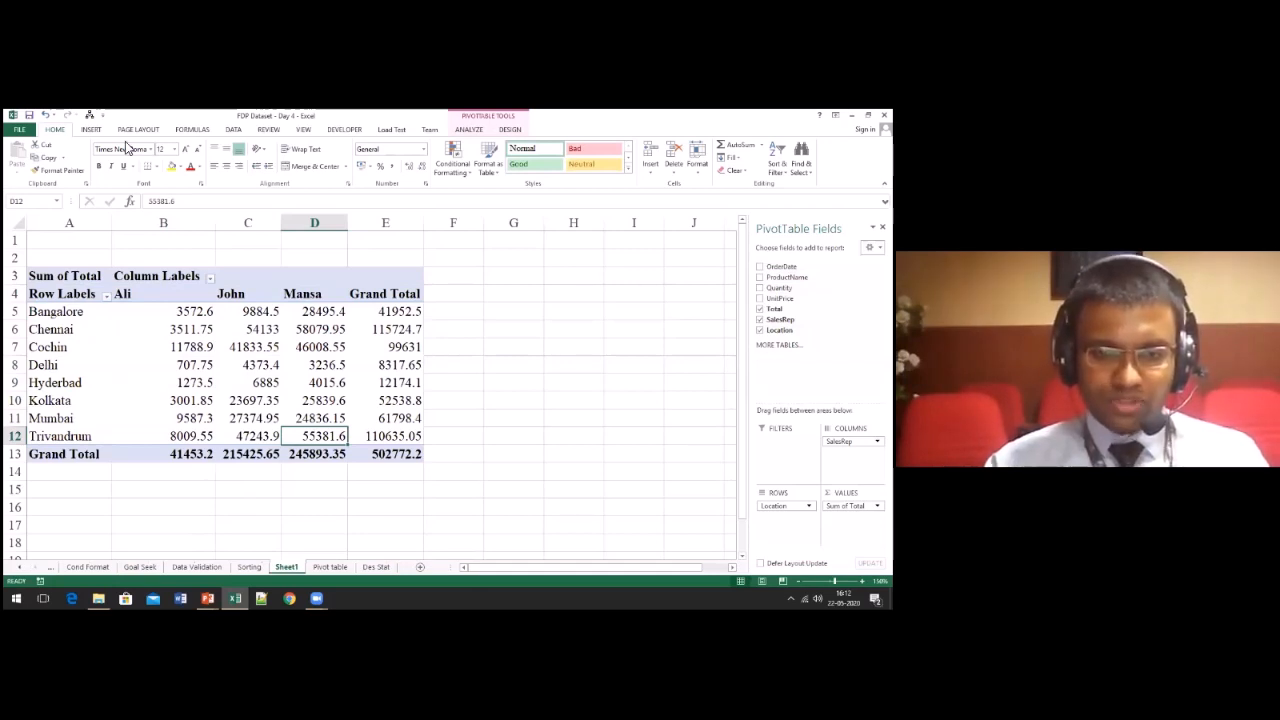
click(377, 567)
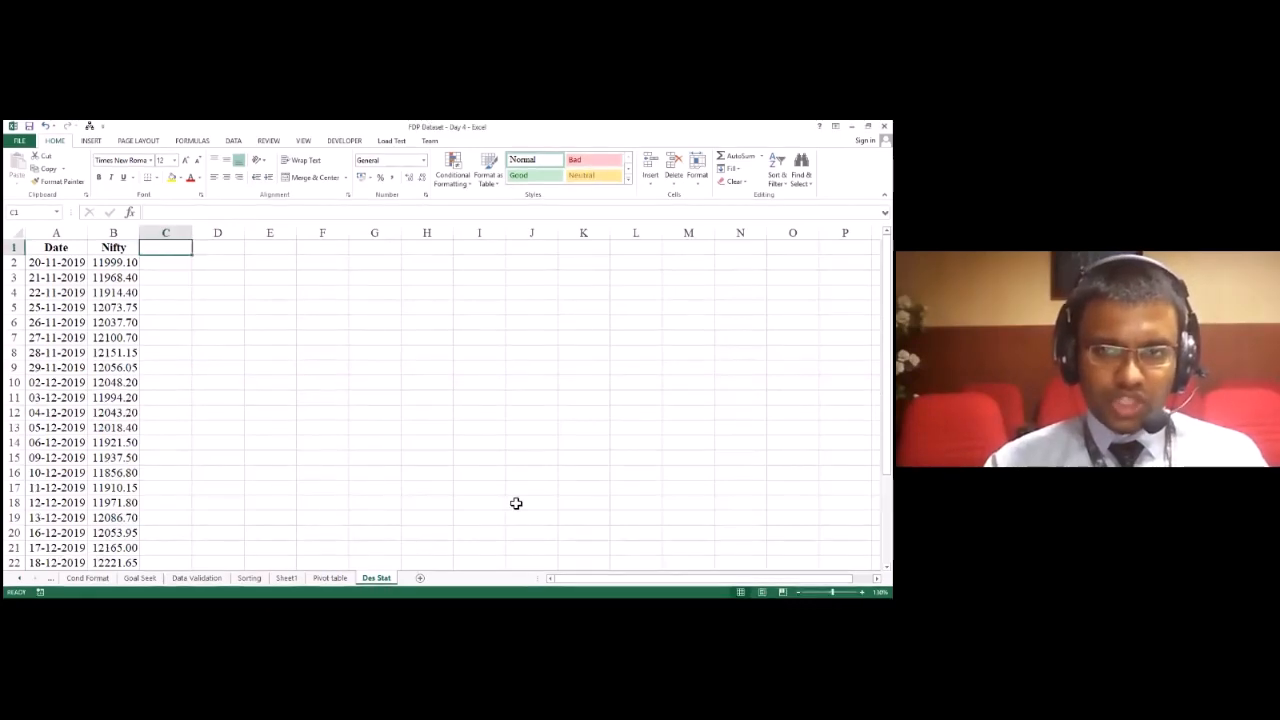
key(alt+Tab)
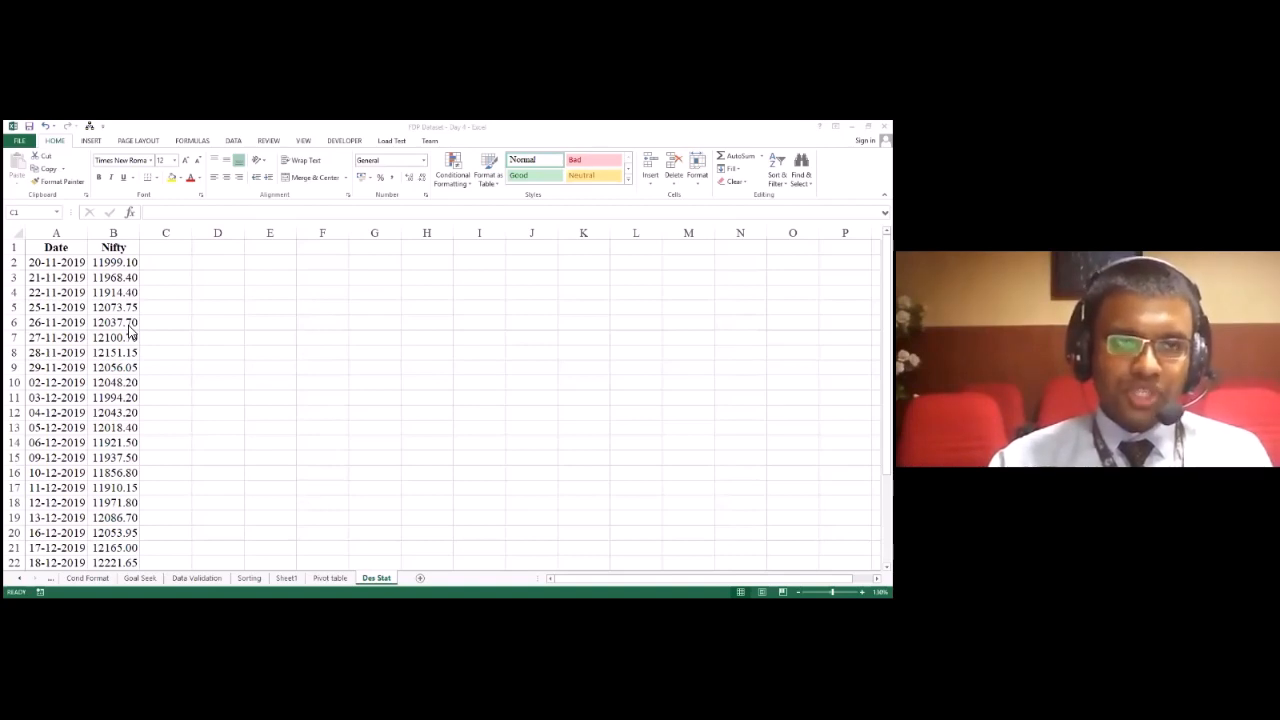
click(17, 147)
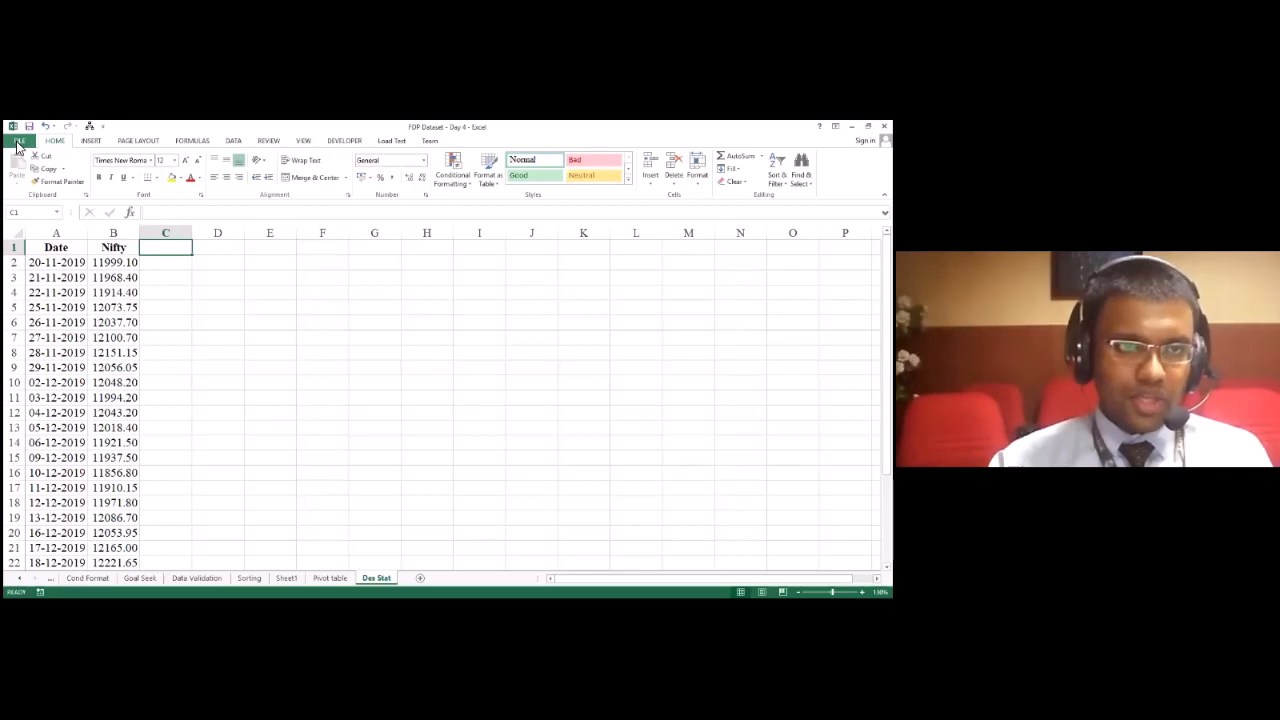
click(166, 374)
click(168, 389)
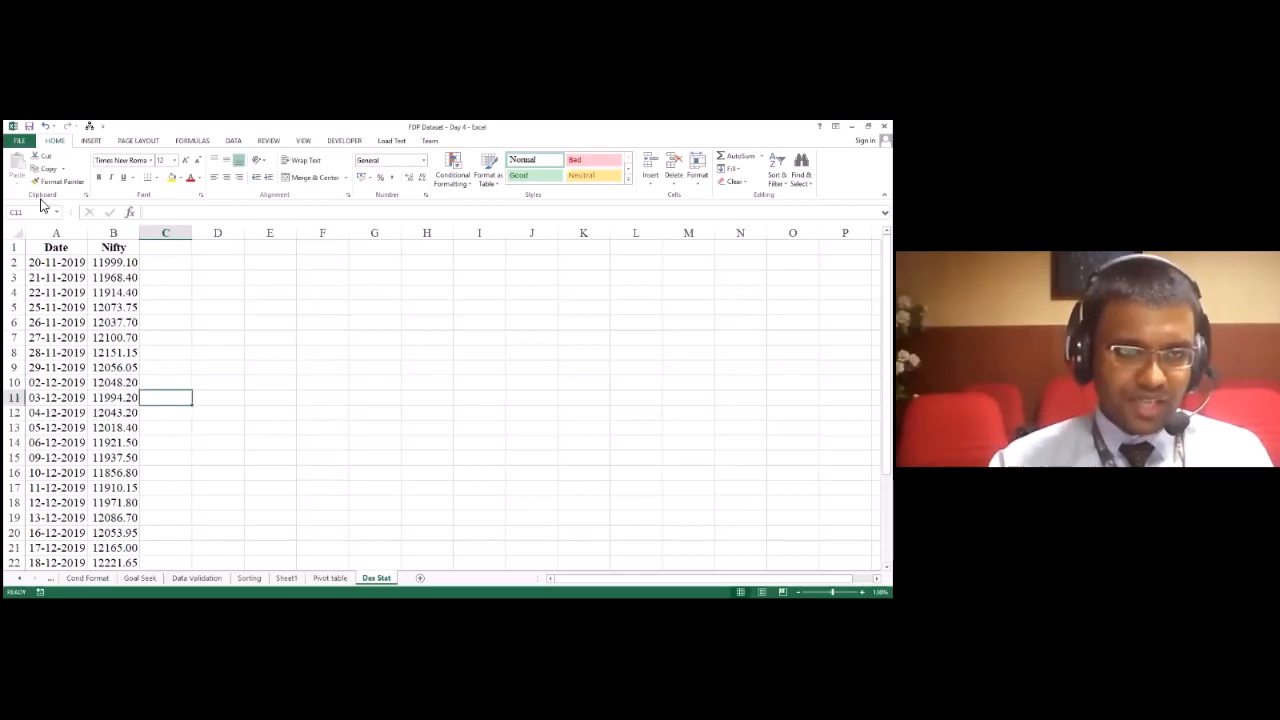
Step: Examine the Date and Nifty columns of the Des Stat sheet from the first to the last record
click(62, 277)
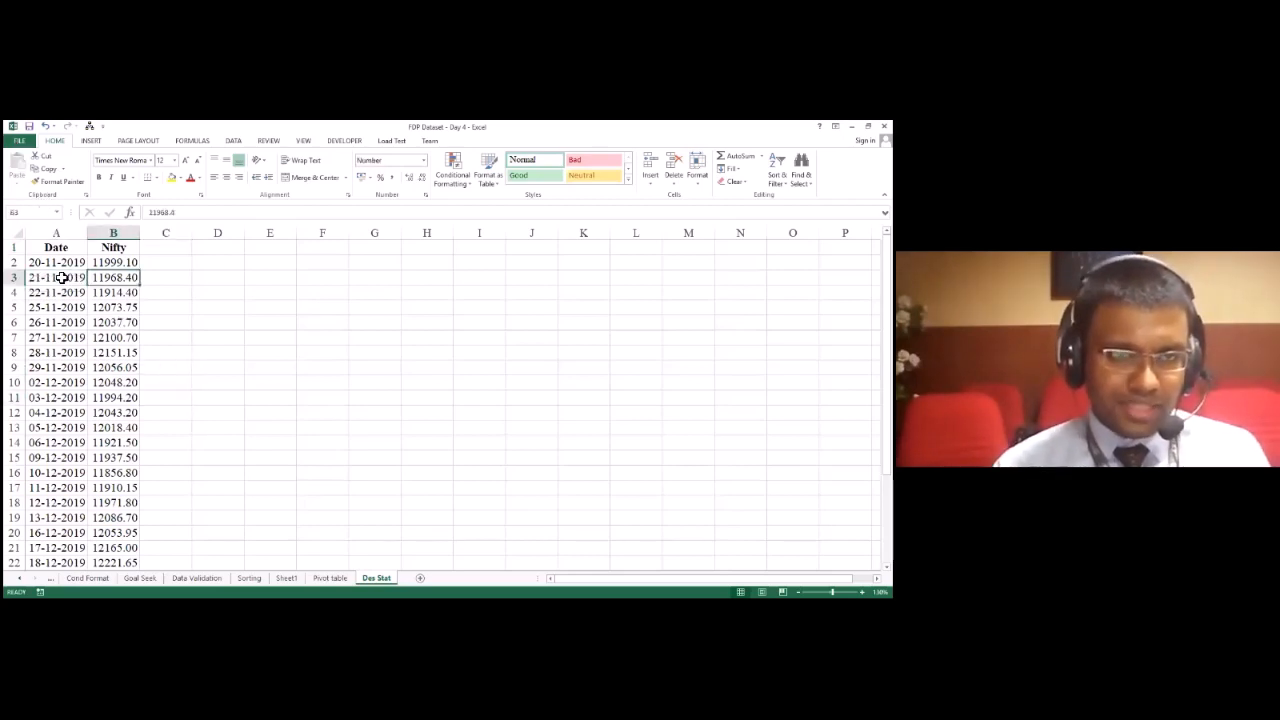
key(Up)
key(ctrl+Down)
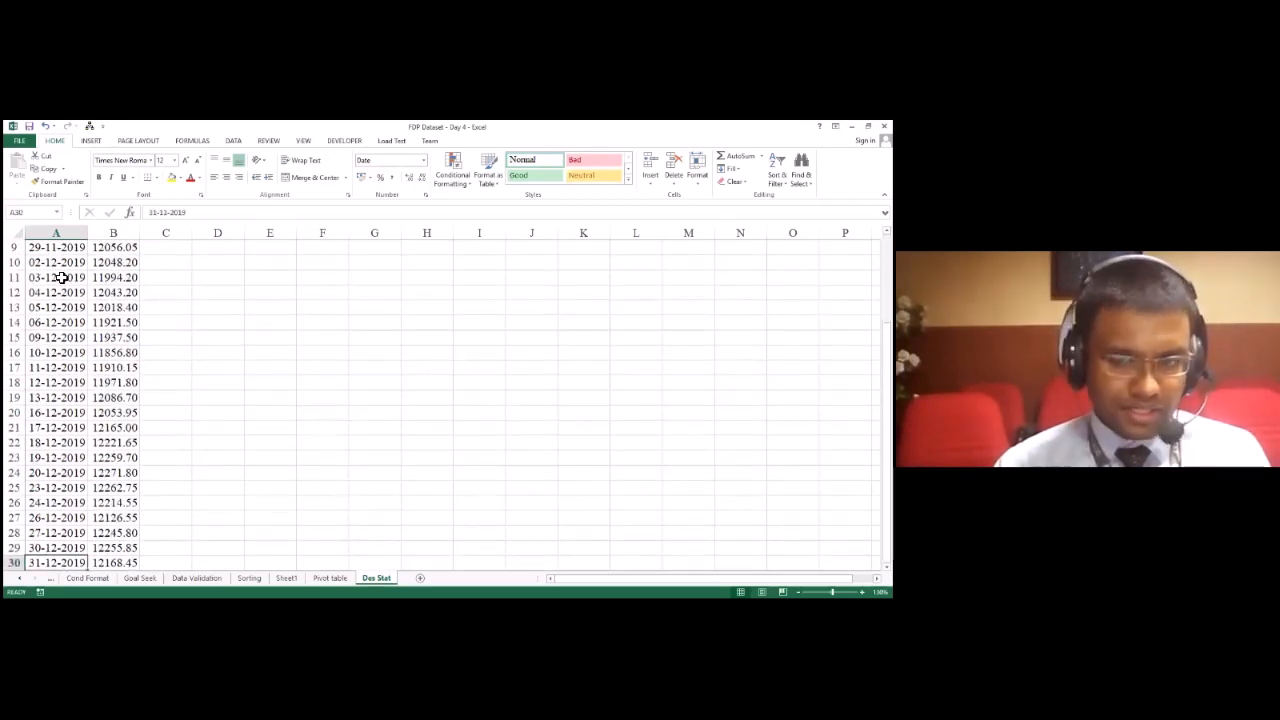
key(ctrl+shift+Up)
key(shift+Down)
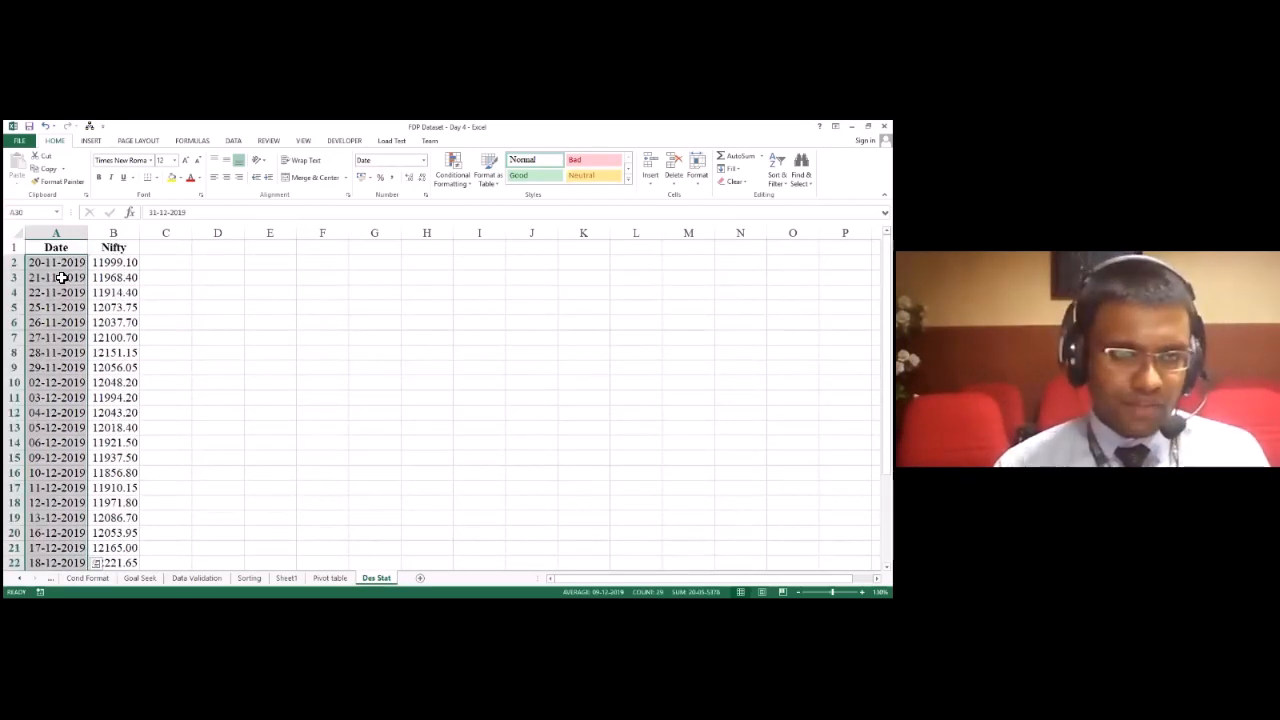
key(Up)
key(ctrl+Up)
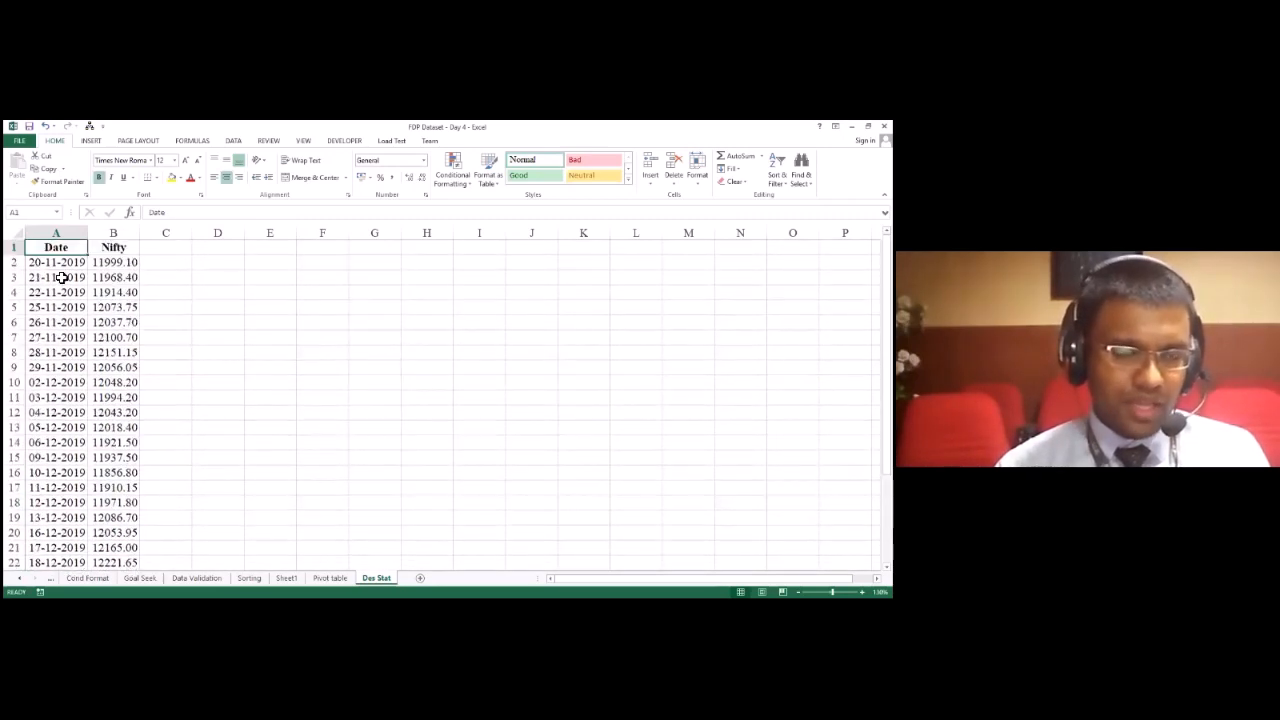
key(Right)
key(Down)
key(Left)
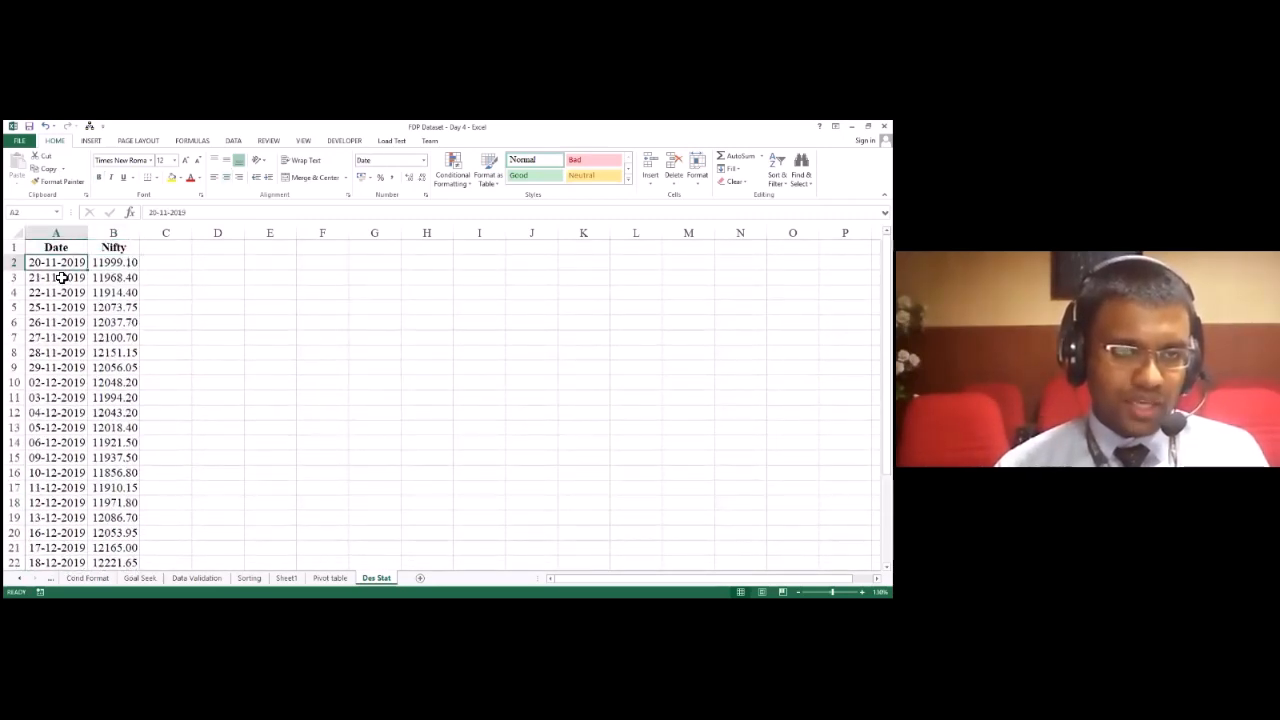
key(Up)
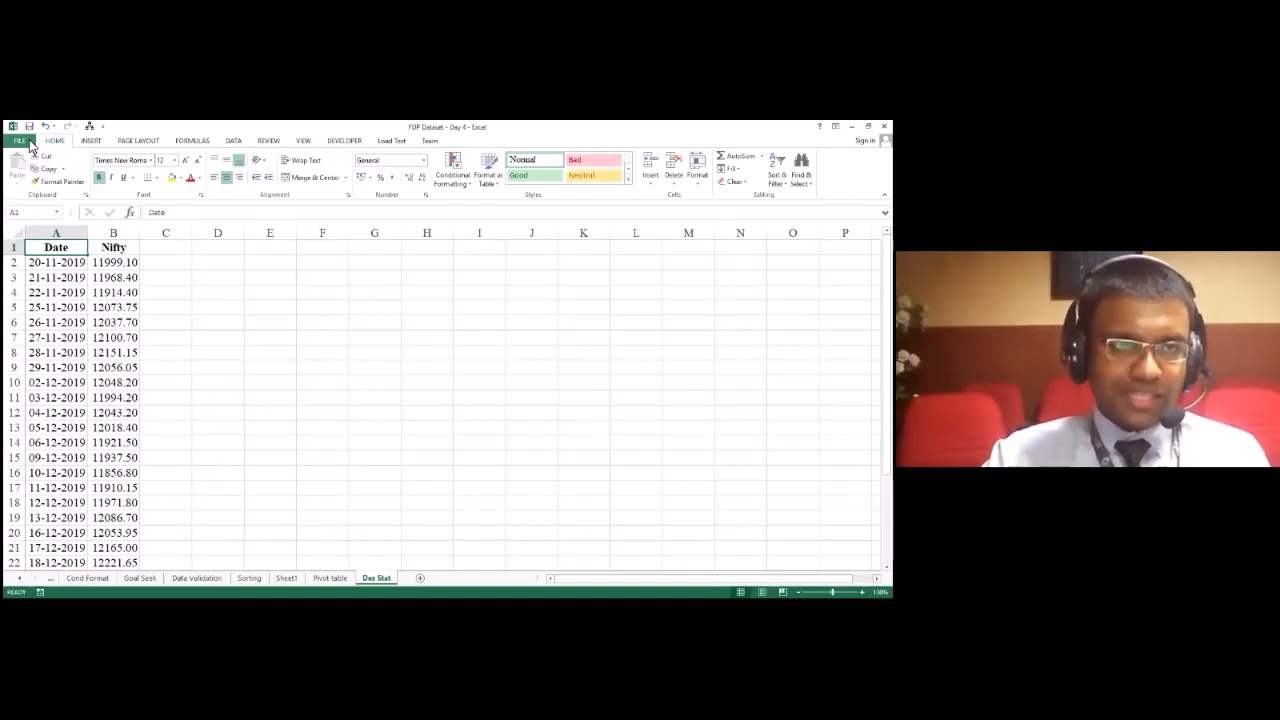
Step: Check the Analysis ToolPak setting in the Excel add-ins manager and accept the current selection
click(24, 141)
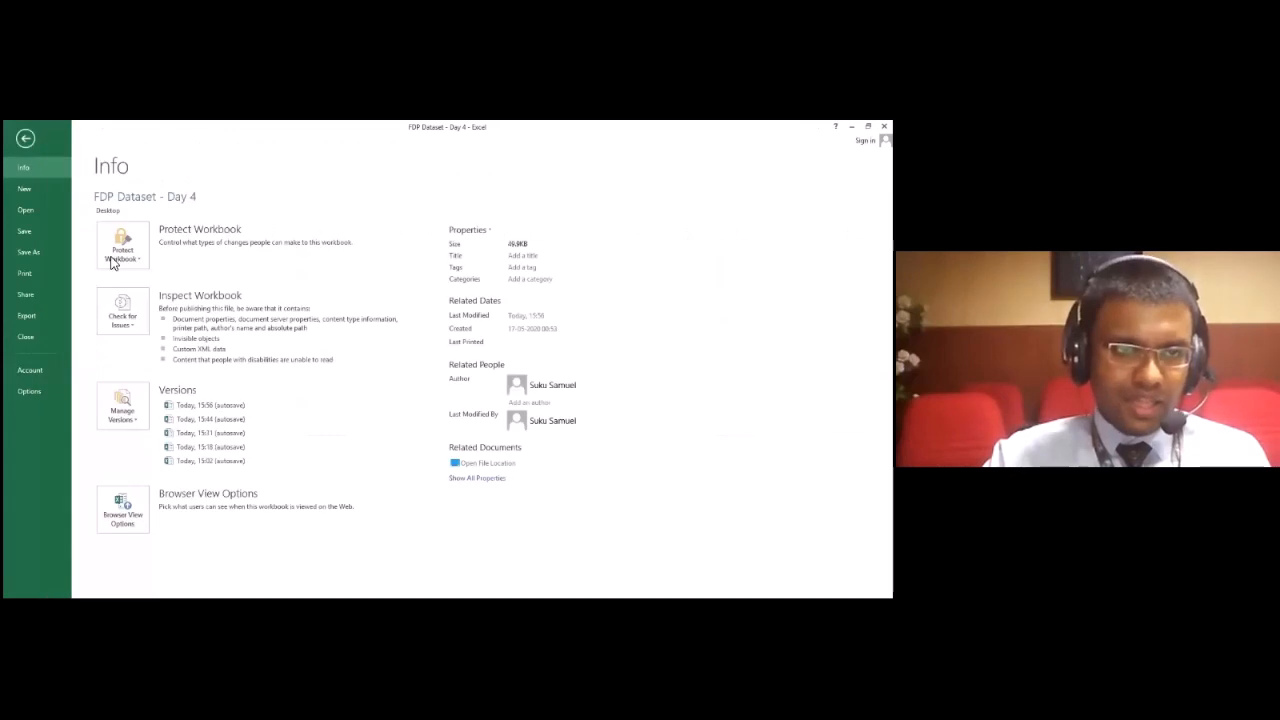
click(49, 393)
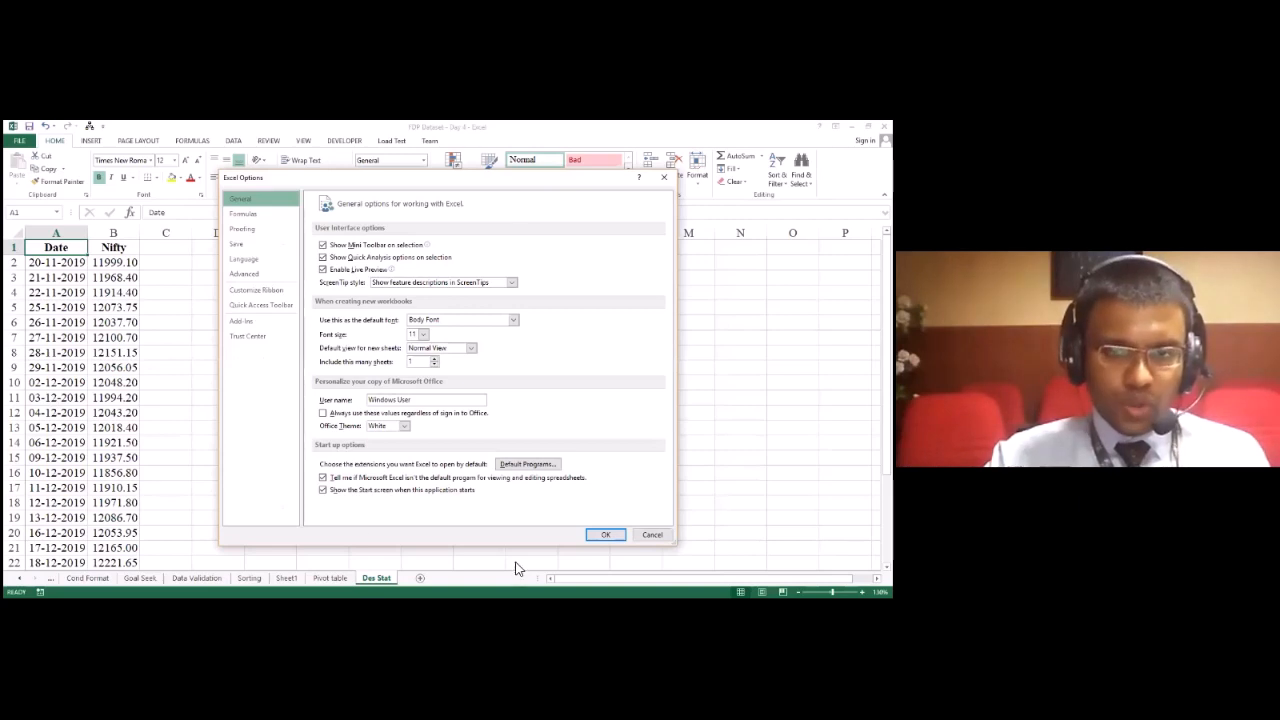
click(243, 321)
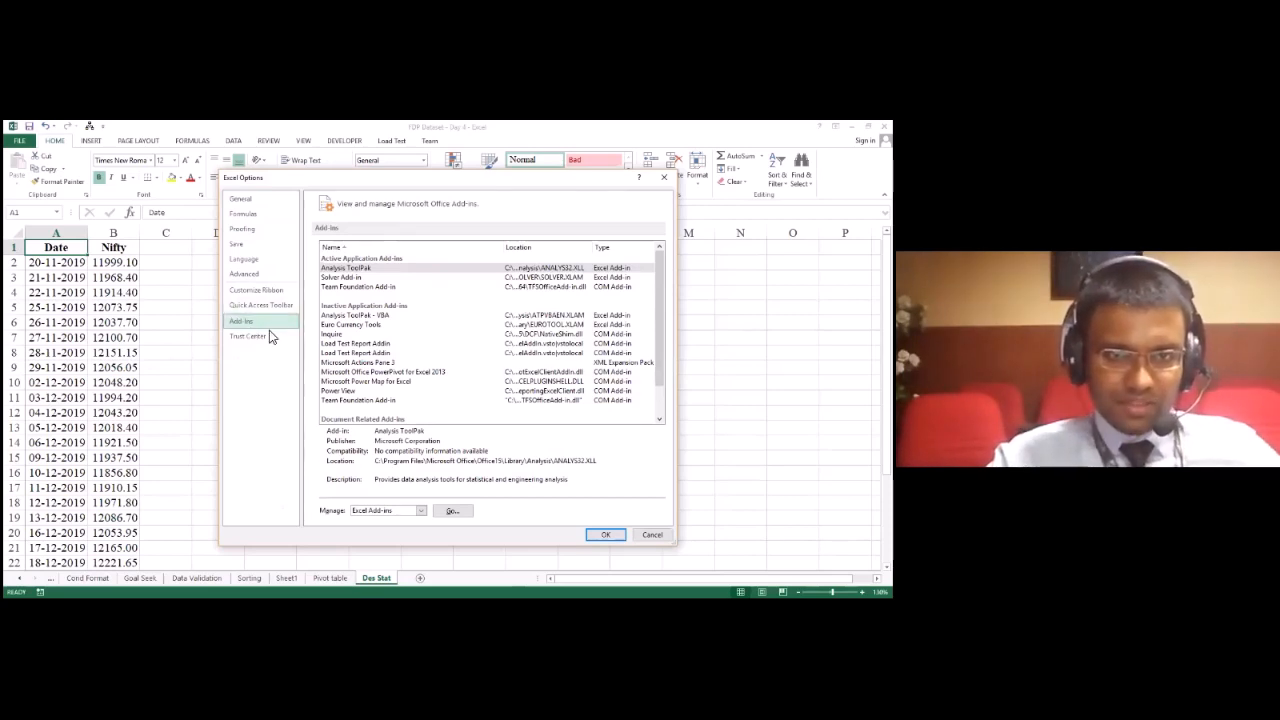
click(365, 270)
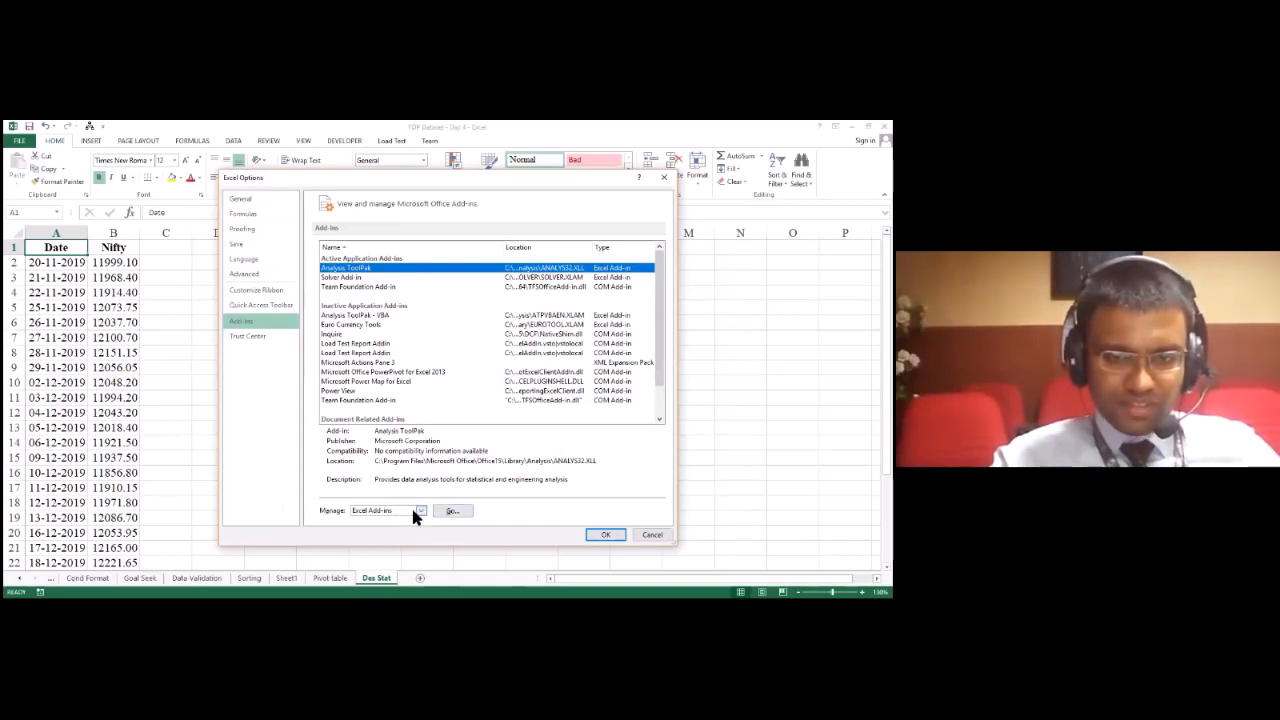
click(372, 511)
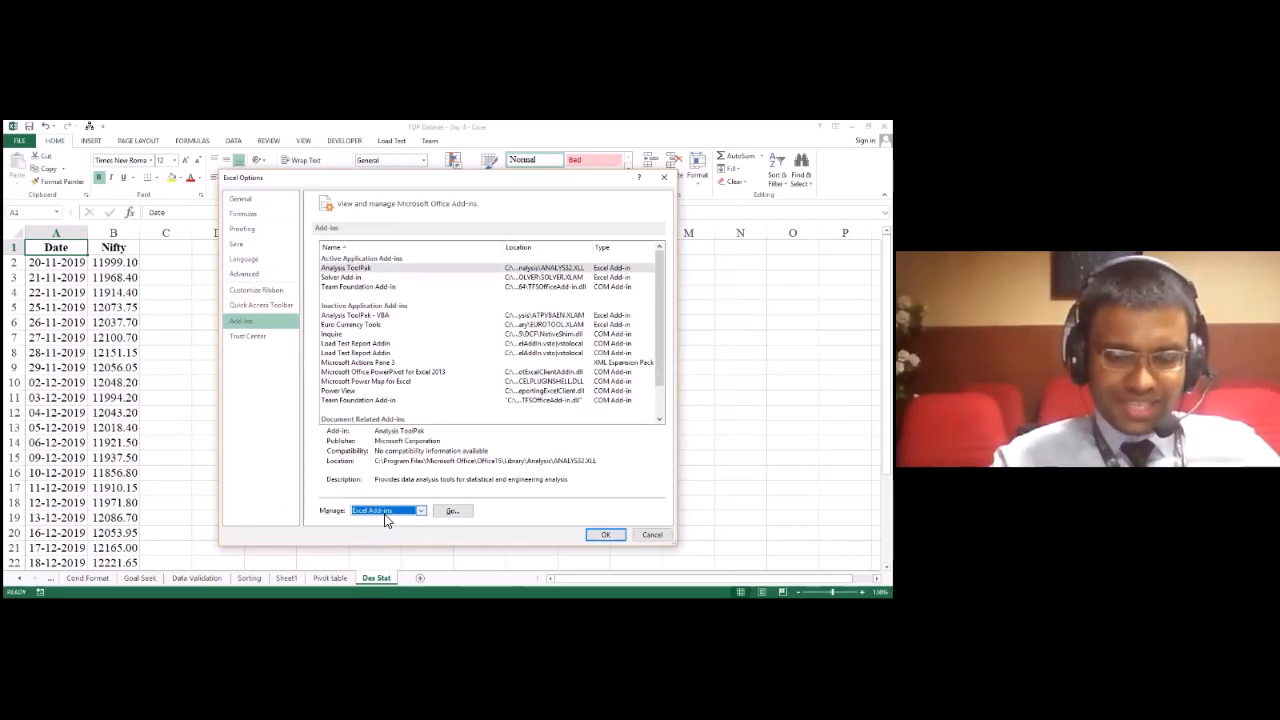
click(452, 514)
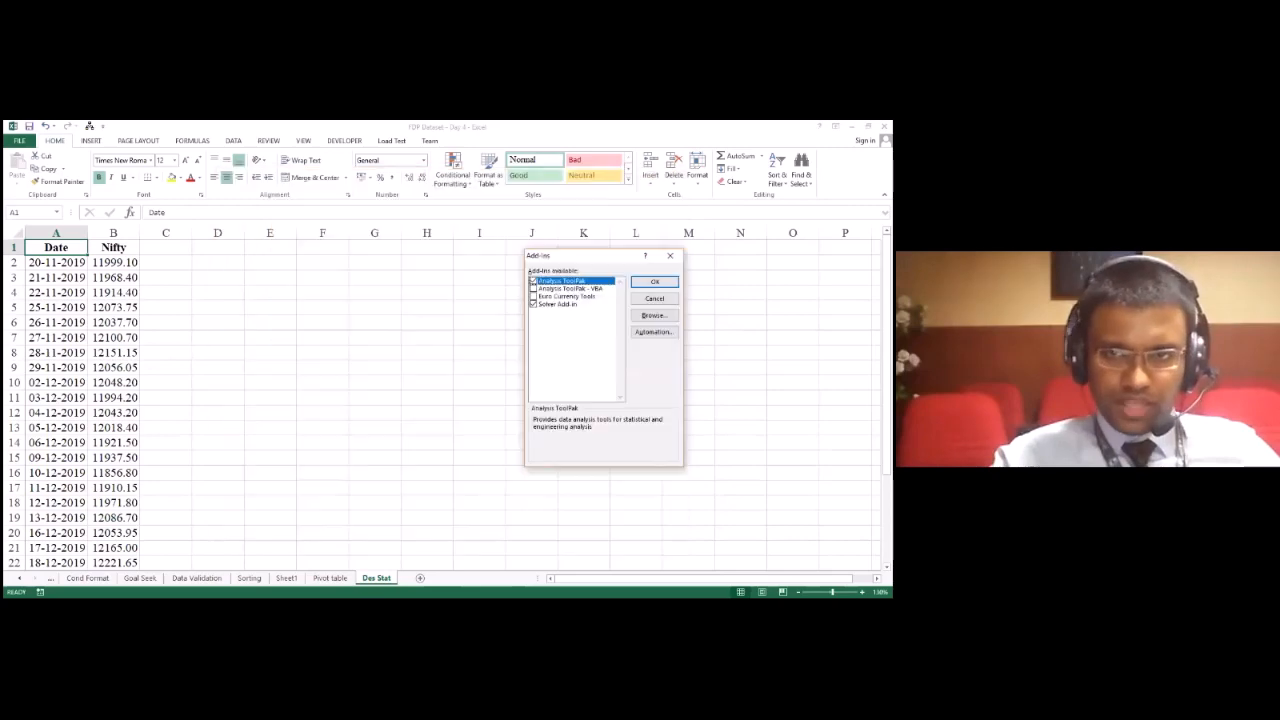
key(Return)
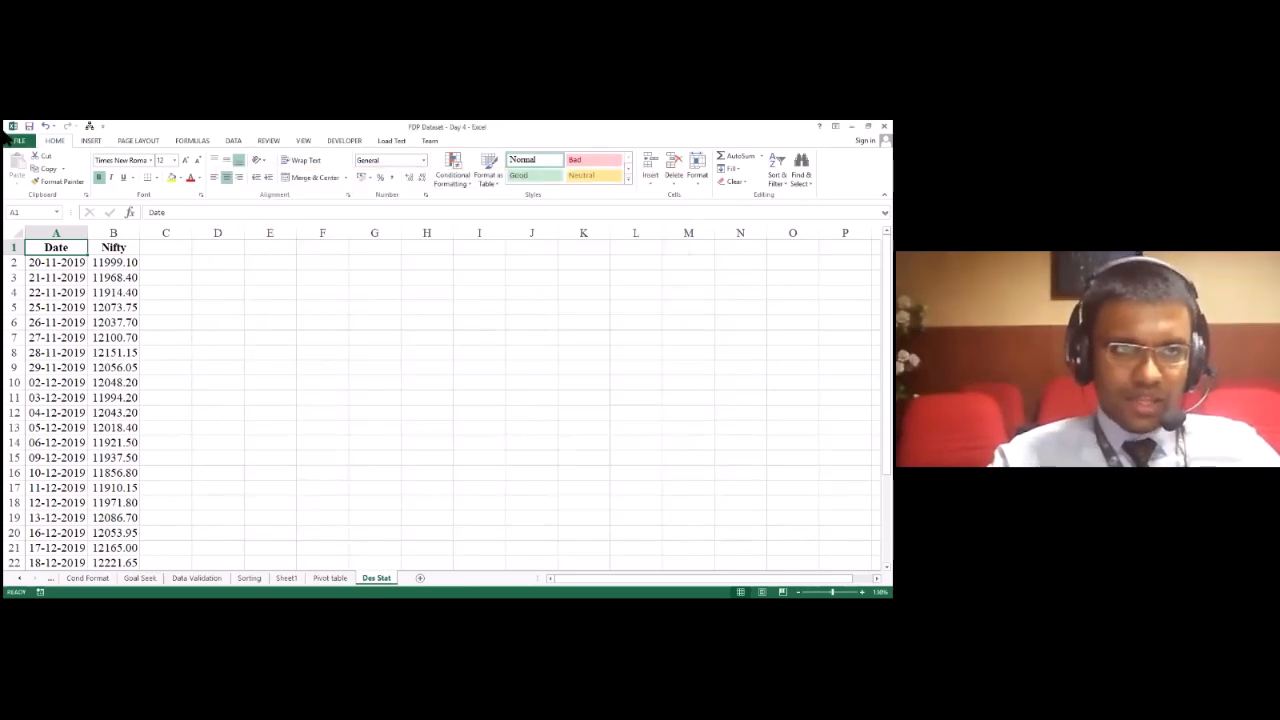
Step: Reopen the list of available Excel add-ins to review the Analysis ToolPak entry, and accept the list as it is
click(19, 140)
click(51, 393)
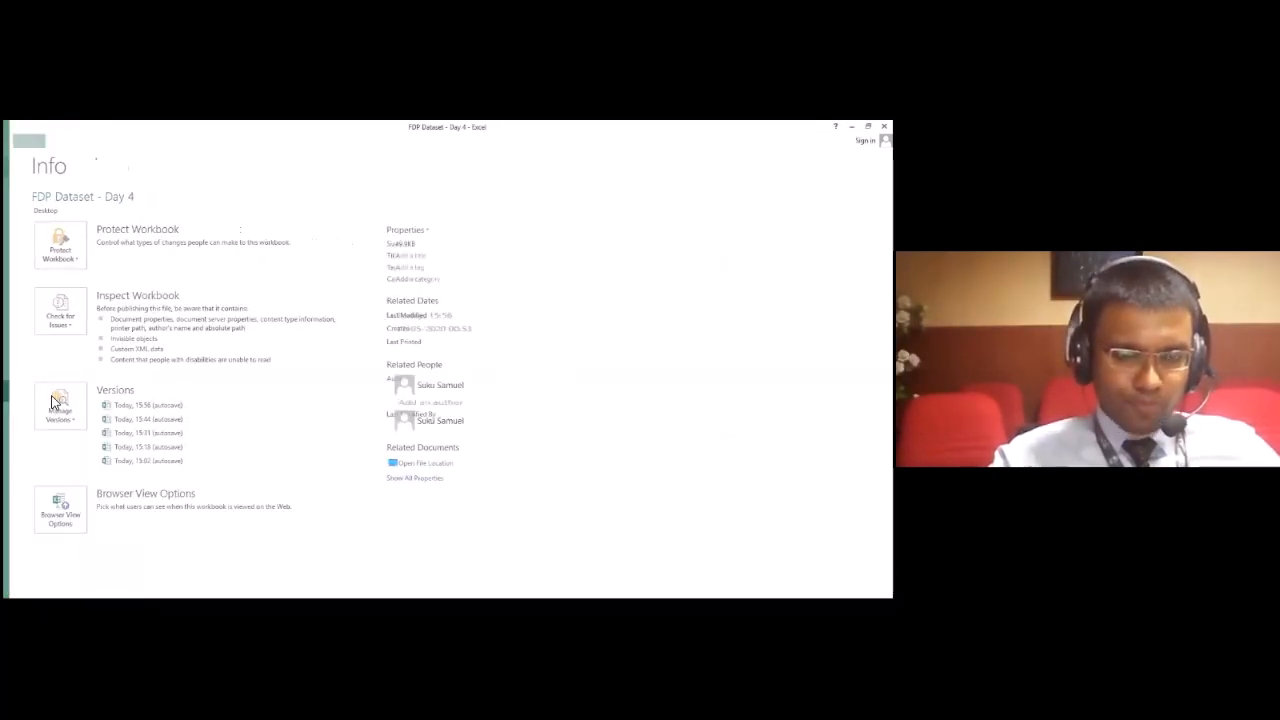
click(241, 321)
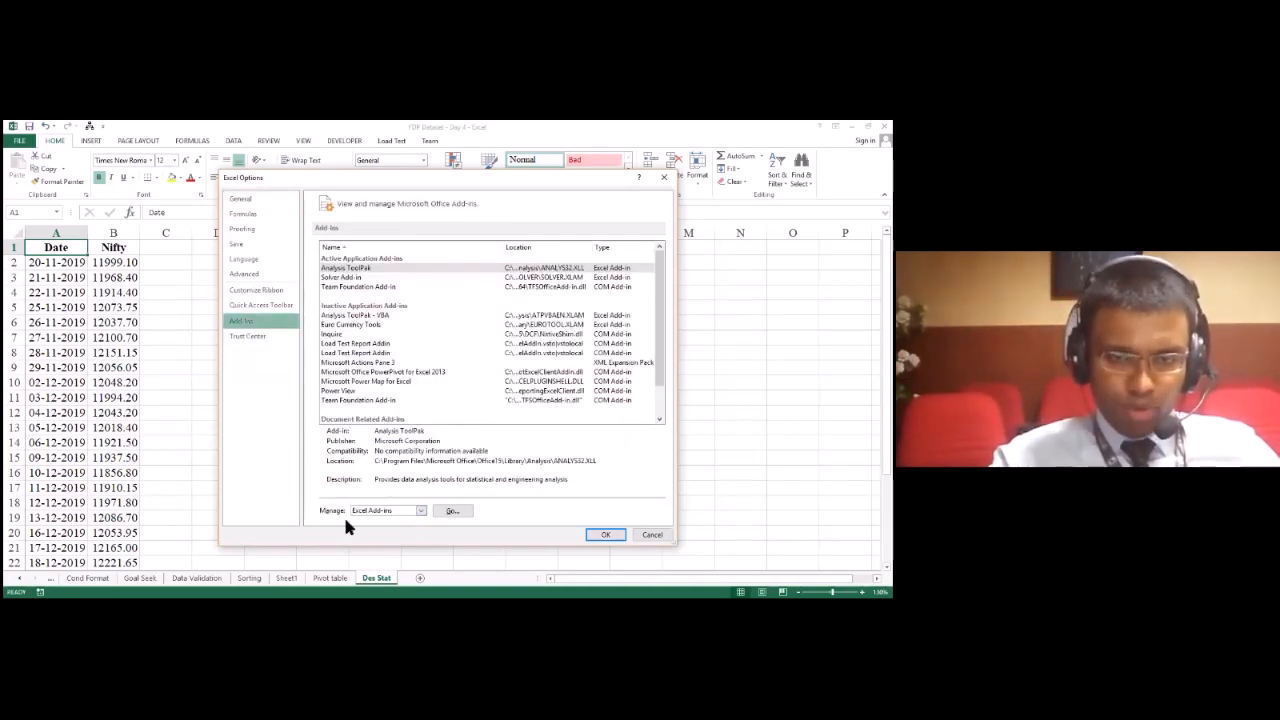
click(450, 511)
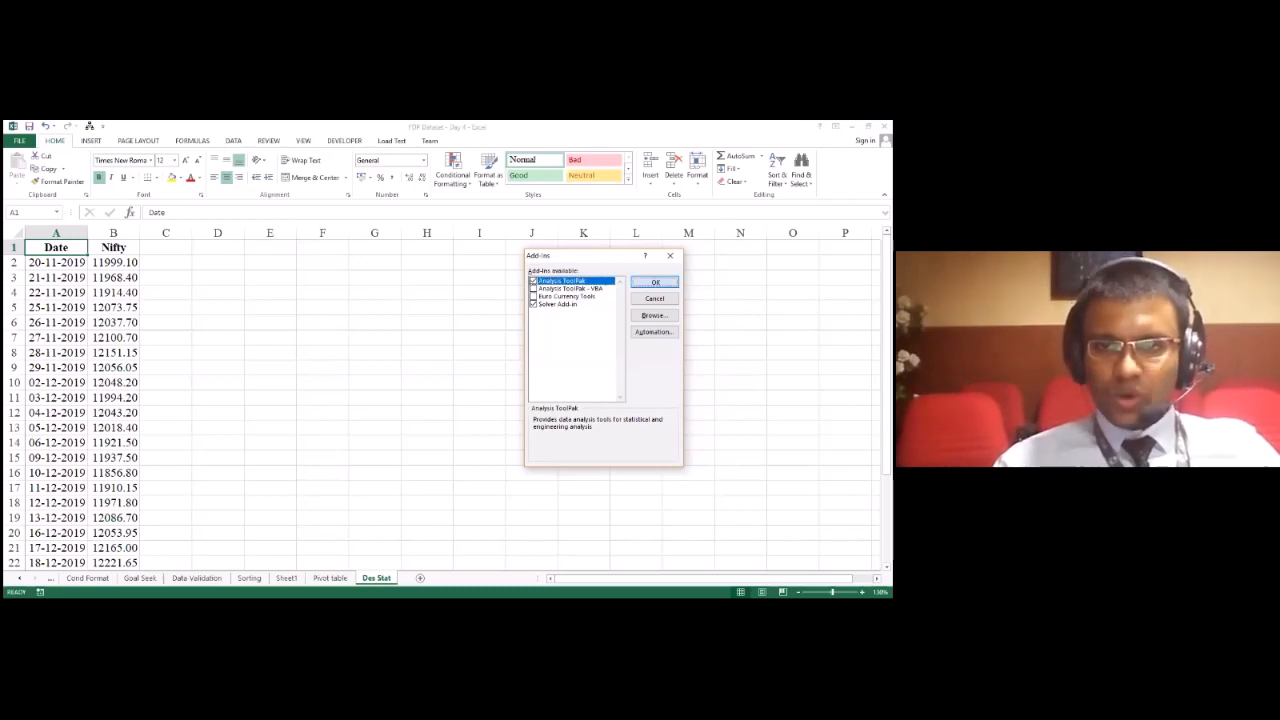
click(655, 282)
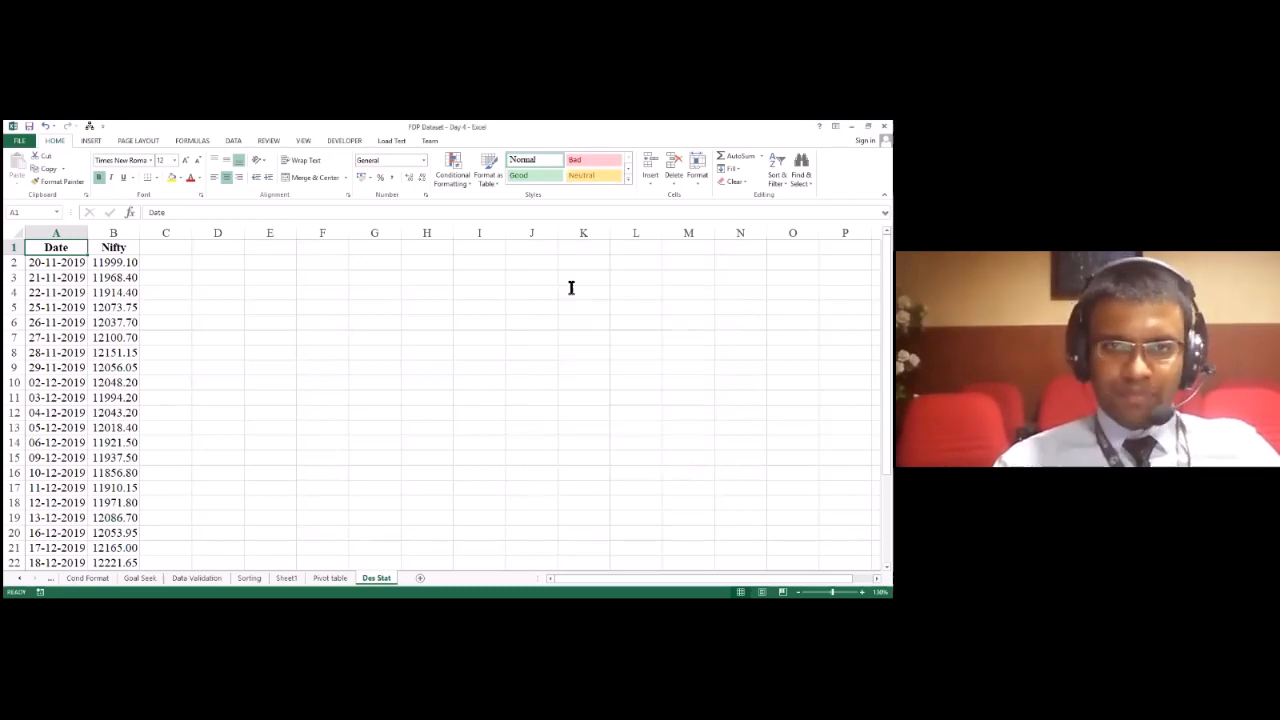
Step: Select the Date and Nifty data in A1:B30 and open the Data Analysis tools
click(235, 145)
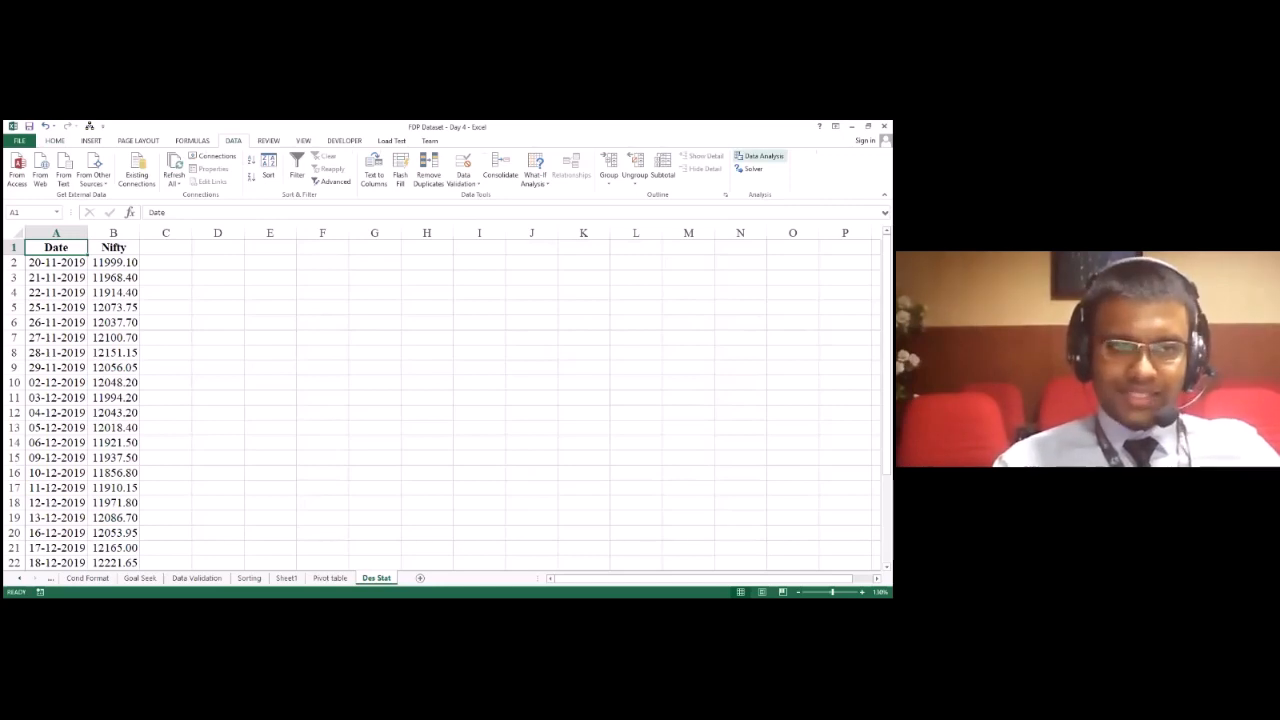
drag(71, 257, 140, 555)
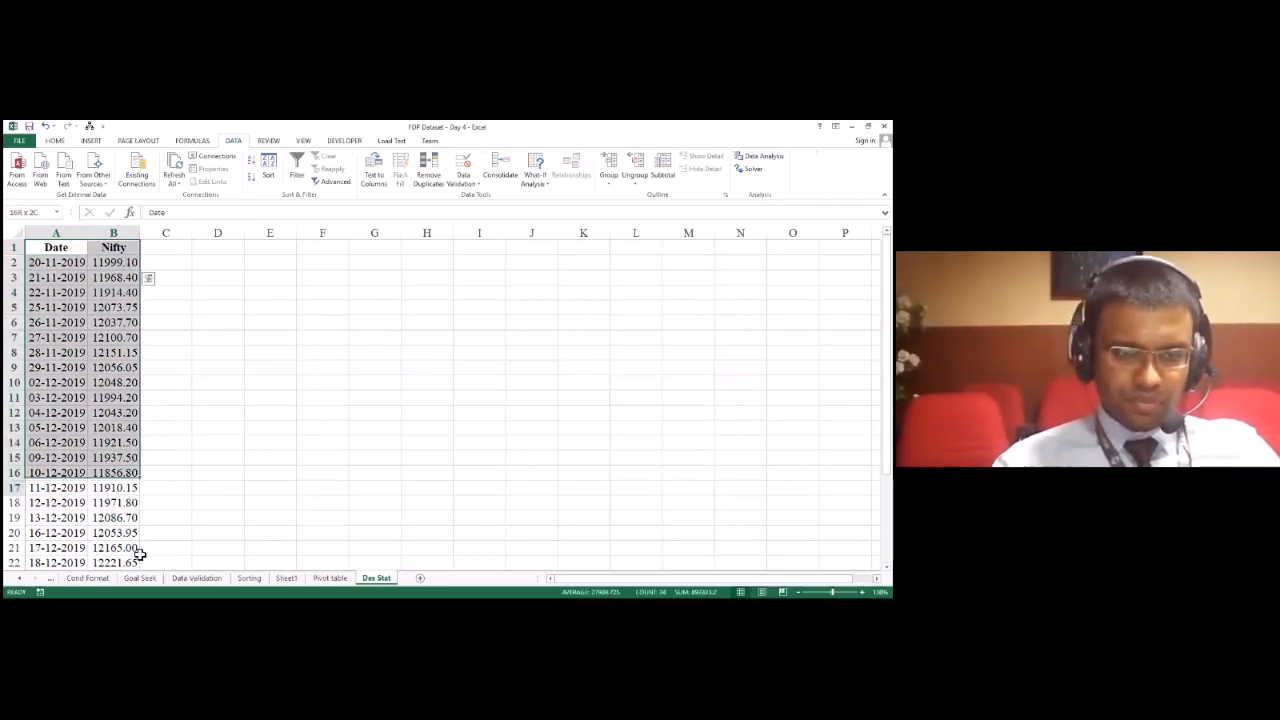
drag(140, 555, 140, 445)
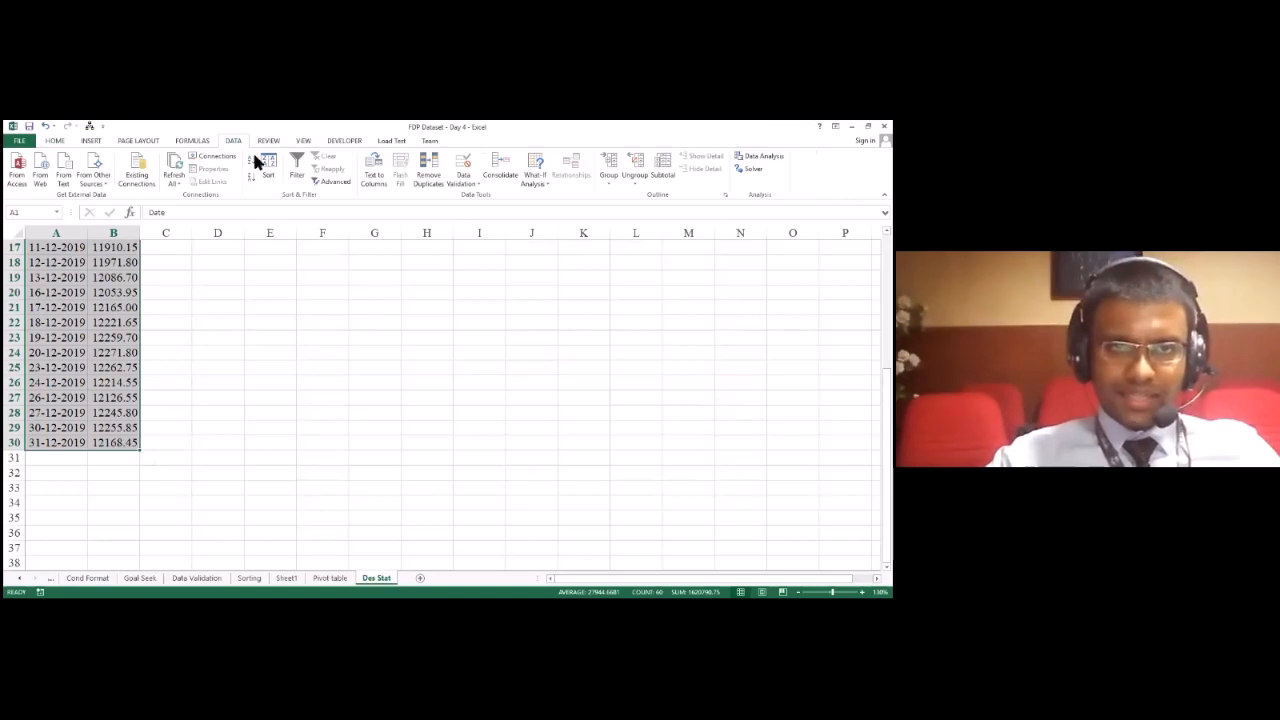
click(760, 156)
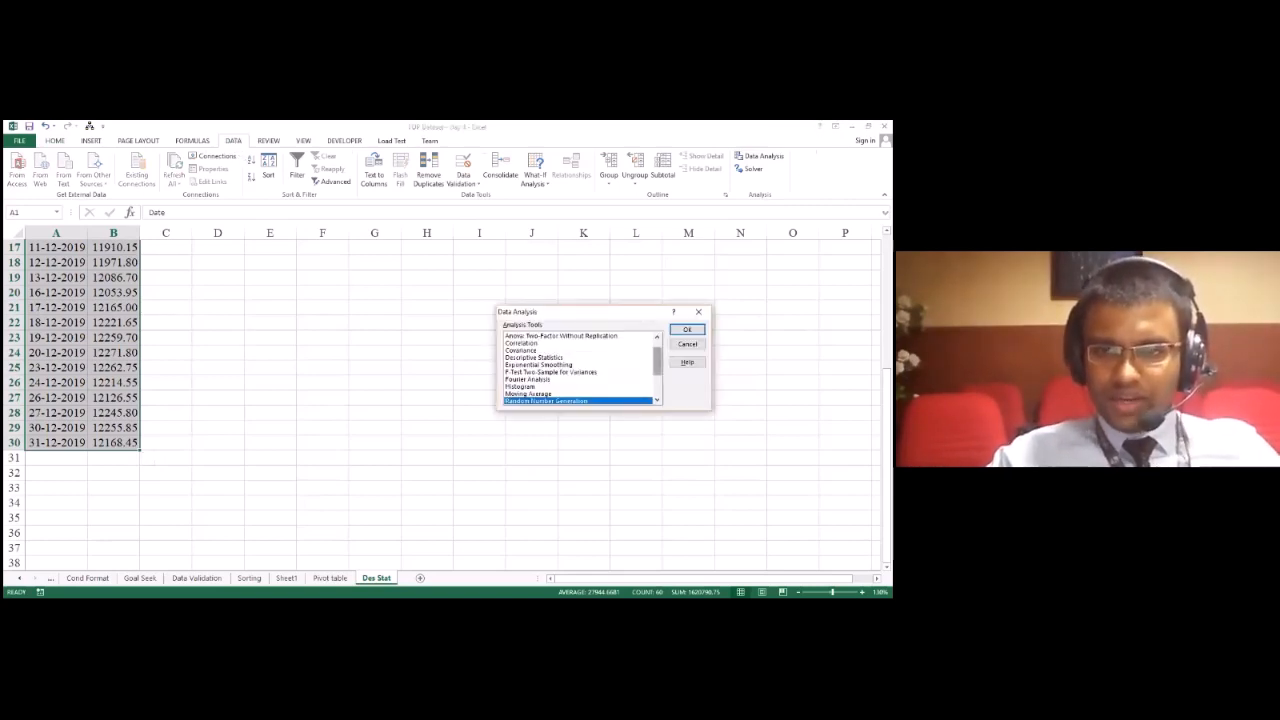
Step: Look through the available analysis tools, from the Anova options down to the t-Tests
scroll(580, 368, up, 1)
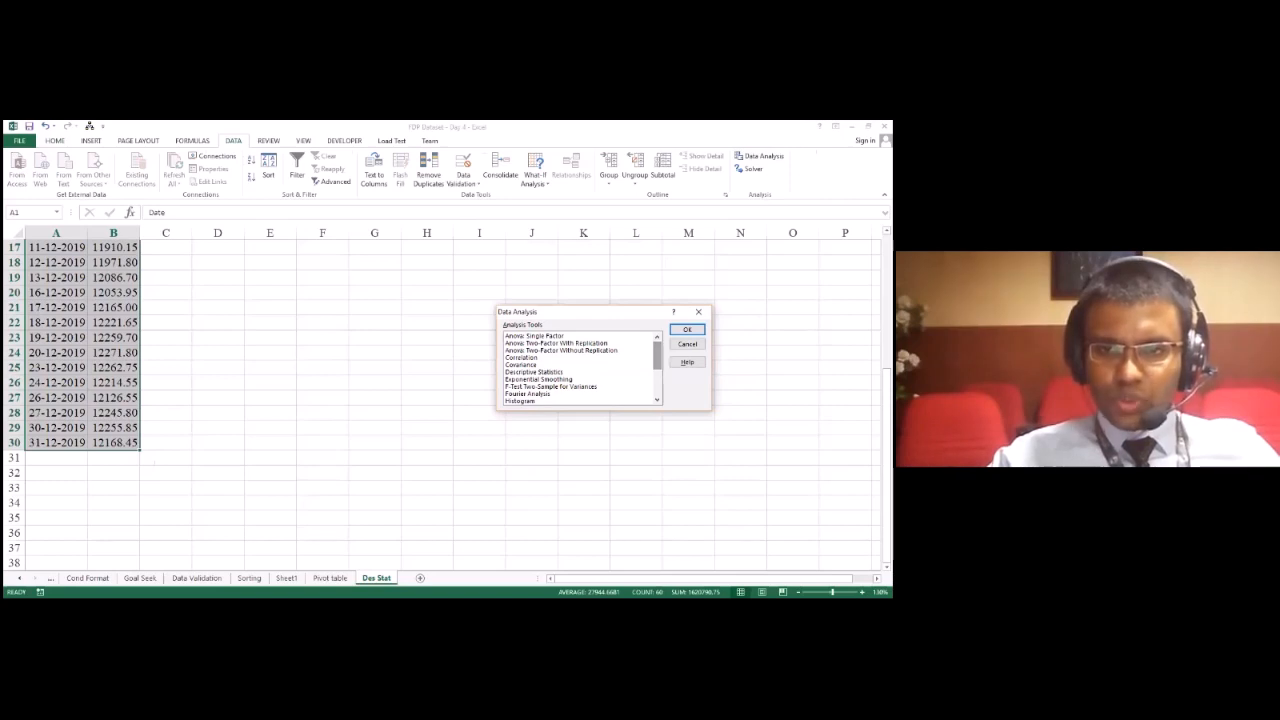
key(a)
key(f)
key(h)
key(Down)
key(Down)
key(Down)
key(Down)
key(Down)
key(Down)
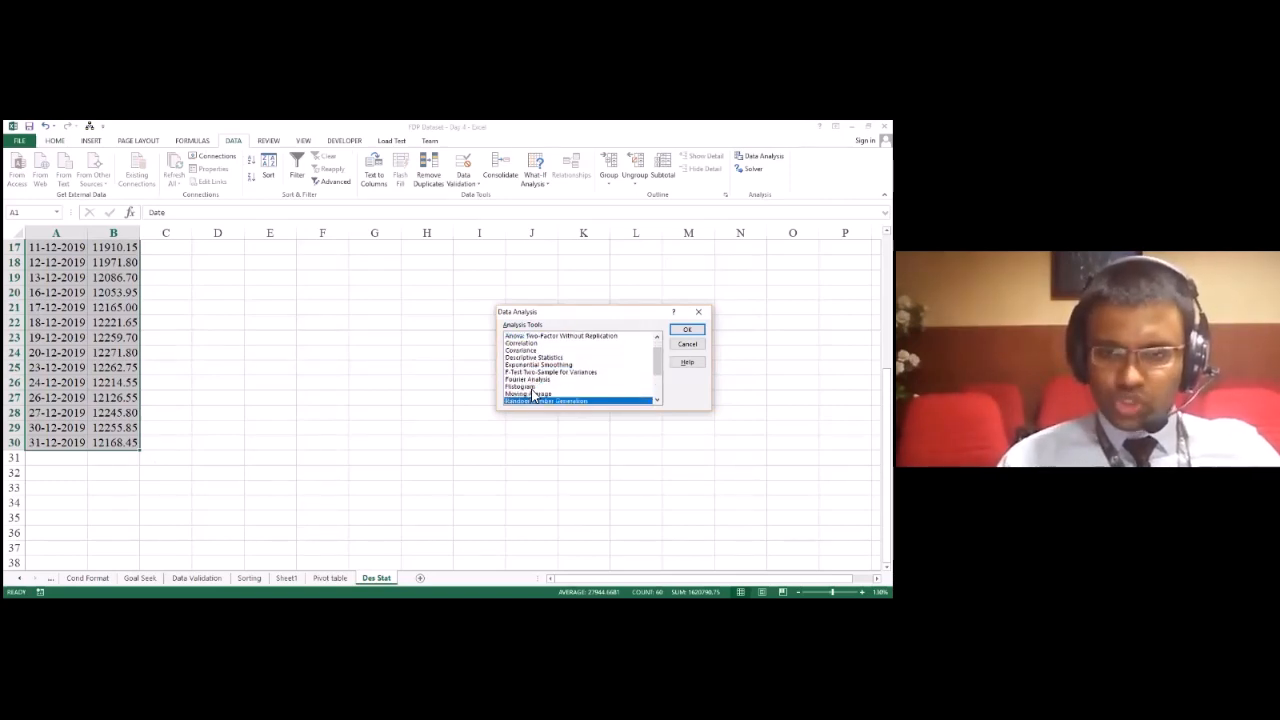
key(Down)
key(Down)
key(Down)
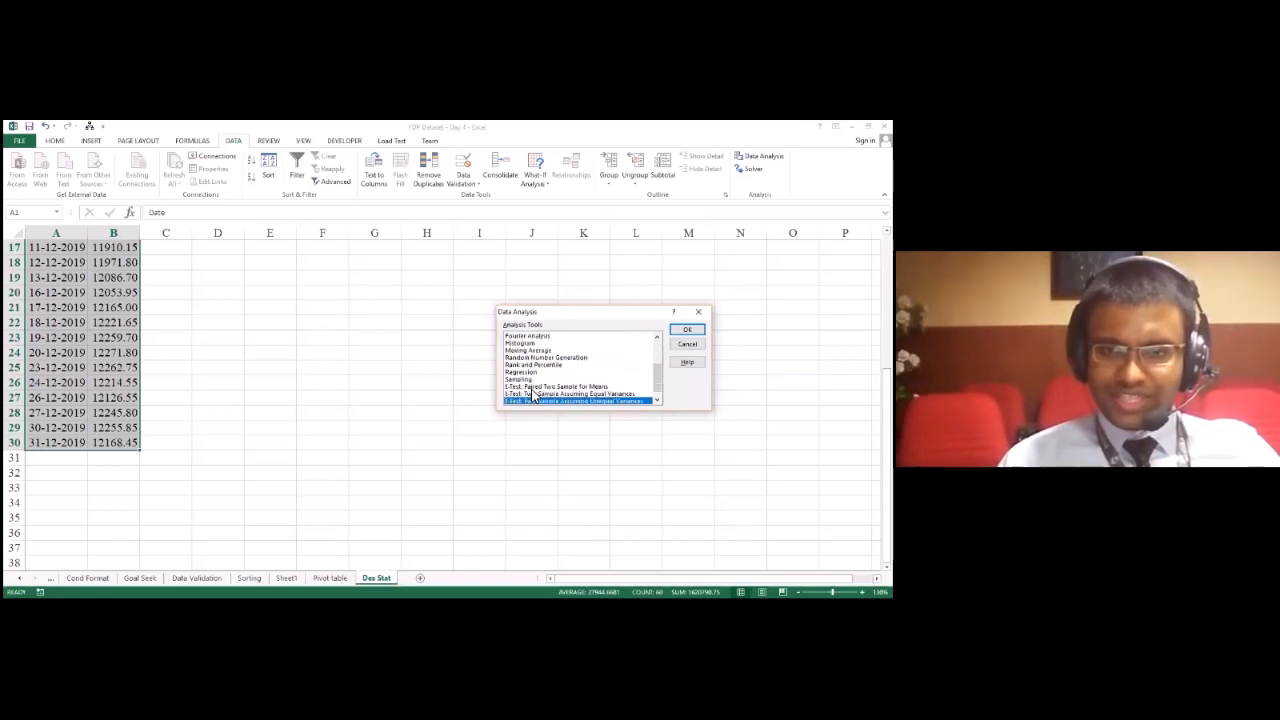
Step: Choose Descriptive Statistics as the analysis tool and open its settings
key(Up)
key(Up)
key(Up)
key(Up)
key(Up)
key(Up)
key(Up)
key(Up)
key(Up)
key(Up)
key(Up)
key(Up)
key(Up)
key(Up)
key(Up)
key(Up)
key(Down)
key(Down)
key(Down)
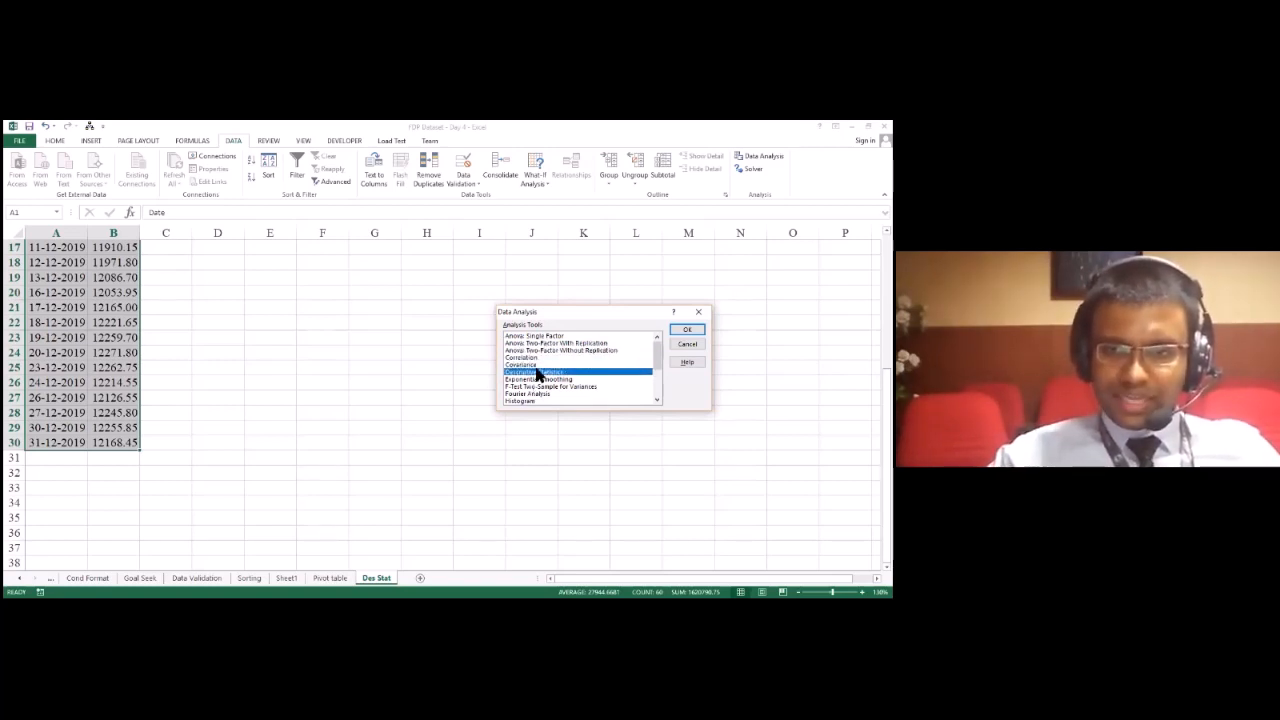
click(687, 329)
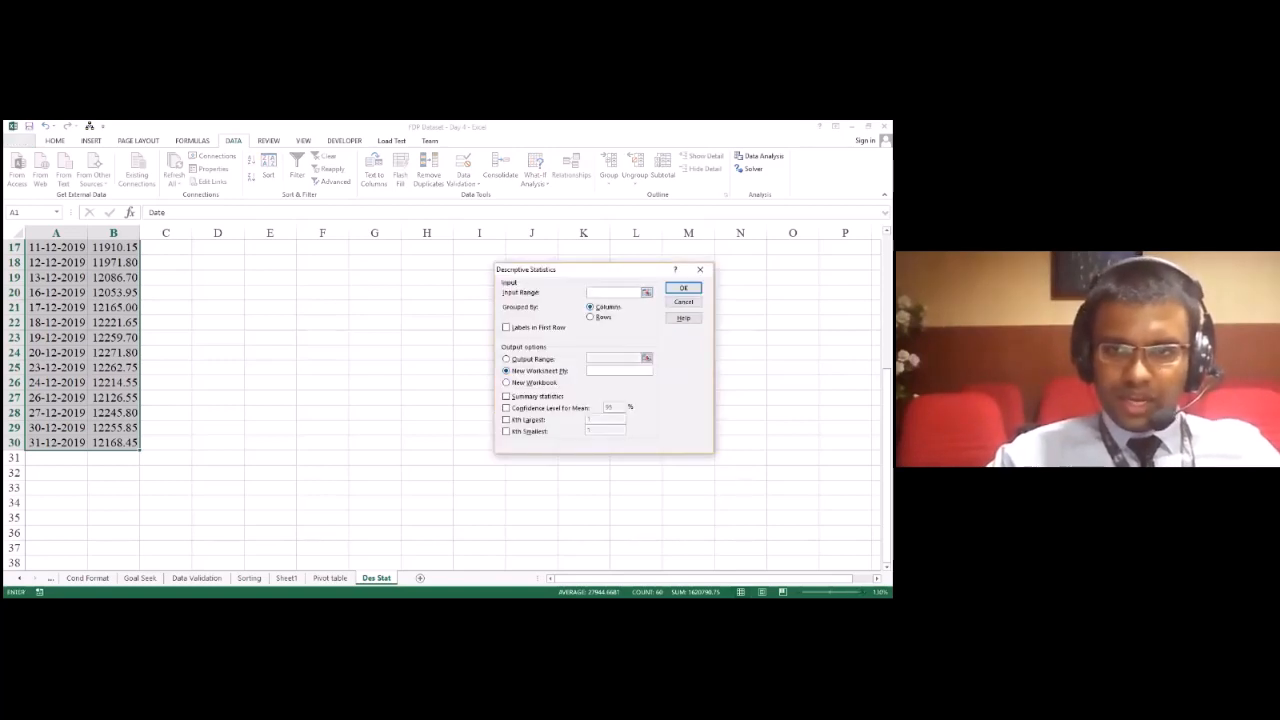
Step: Set the Descriptive Statistics input range to the Nifty values in B2:B30
click(647, 293)
scroll(197, 331, up, 6)
click(108, 268)
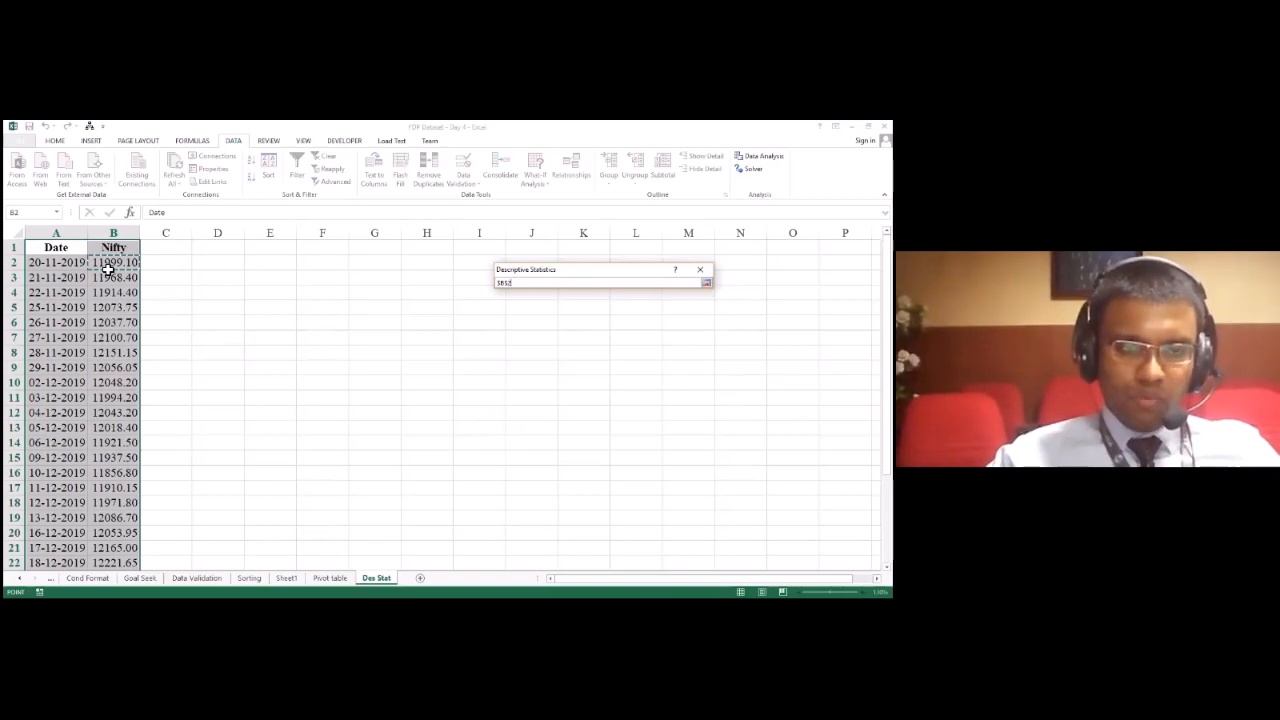
drag(108, 268, 135, 558)
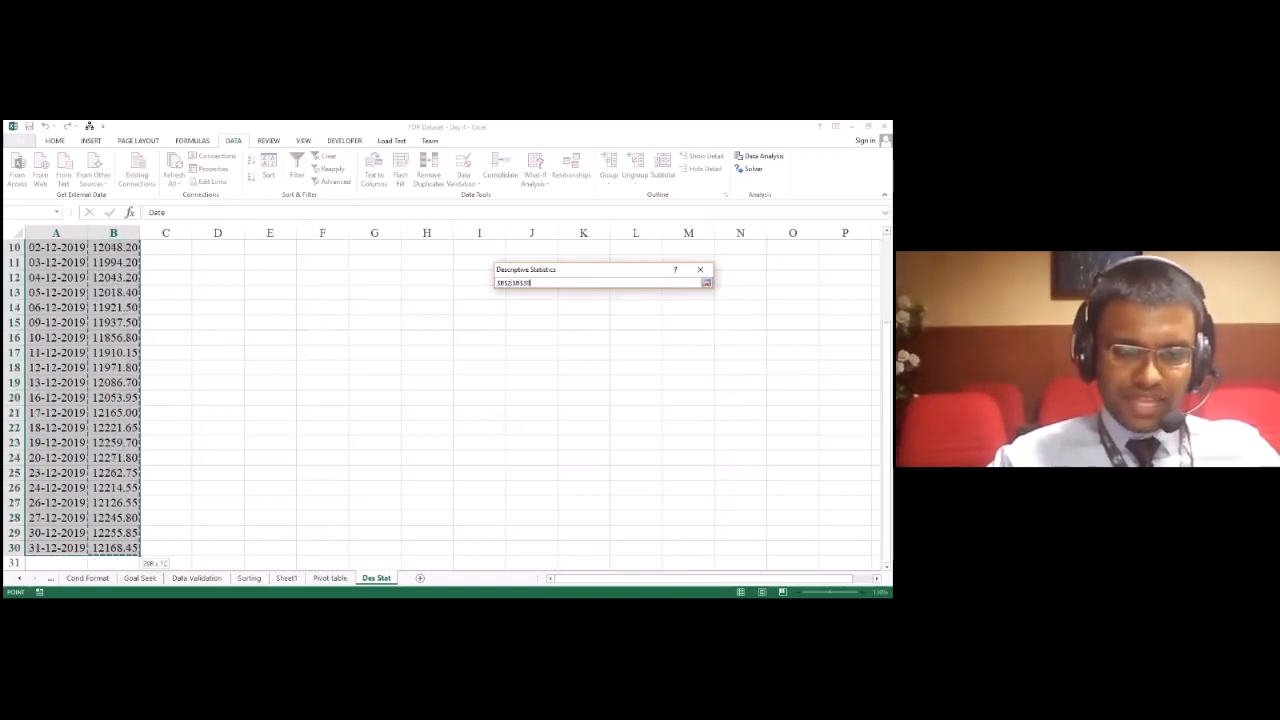
scroll(160, 434, up, 3)
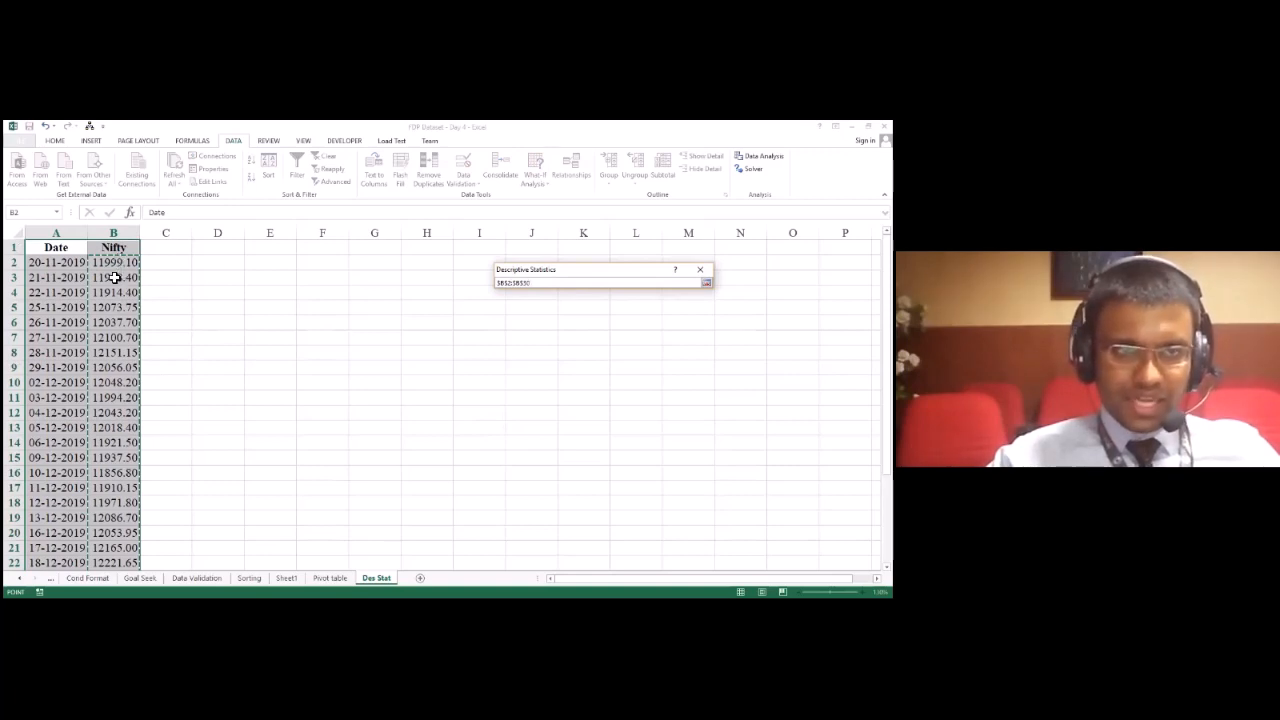
scroll(116, 277, down, 4)
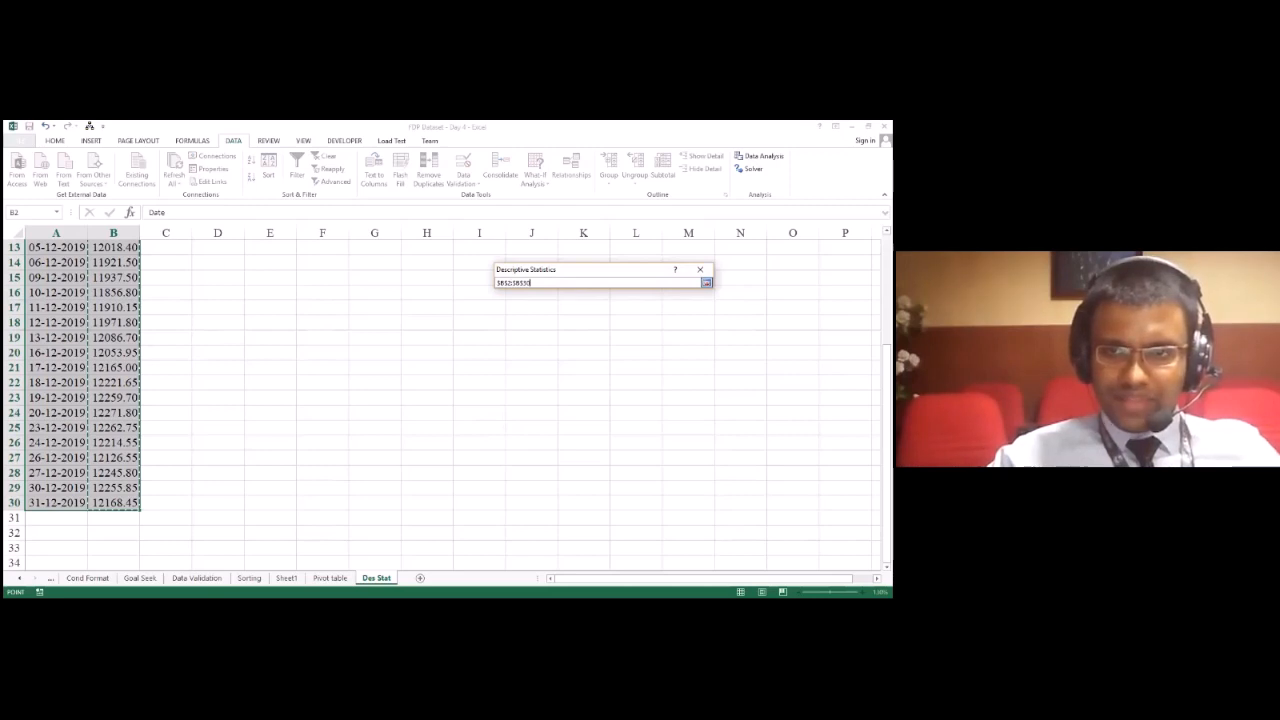
click(706, 283)
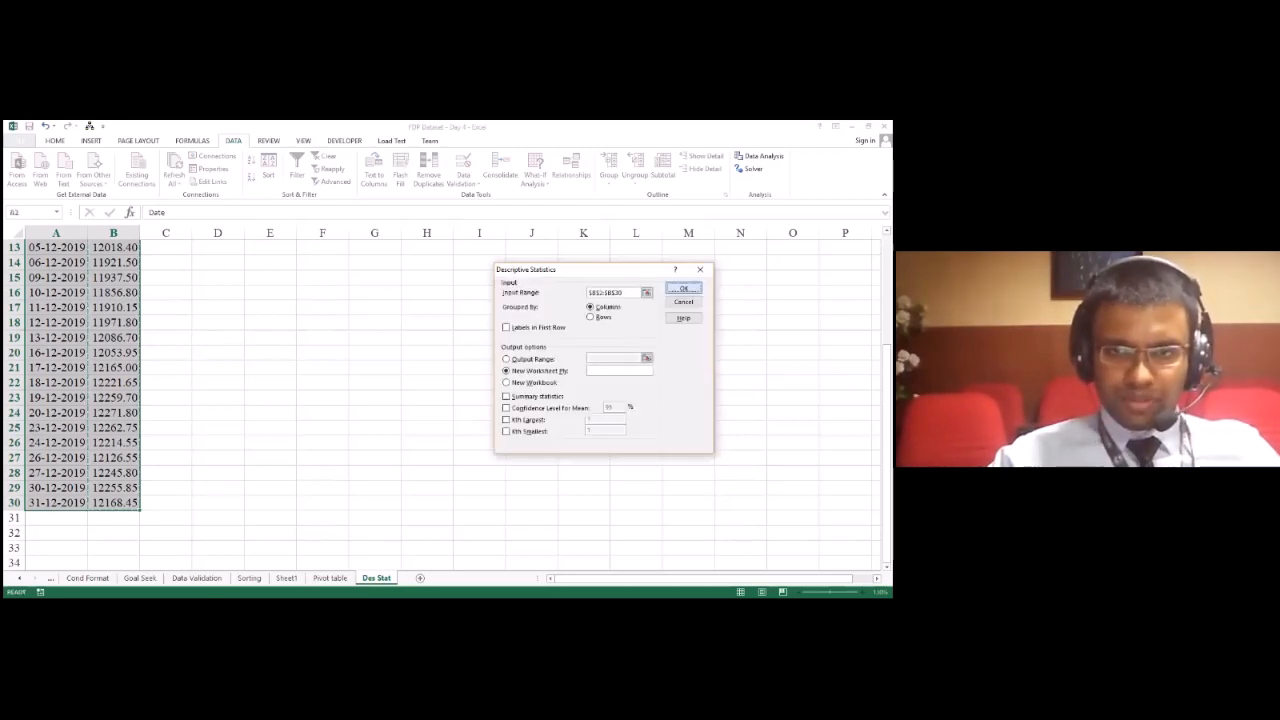
Step: Generate summary statistics on a new worksheet and fit the widths of columns A and B to their contents
key(Return)
click(435, 387)
click(524, 397)
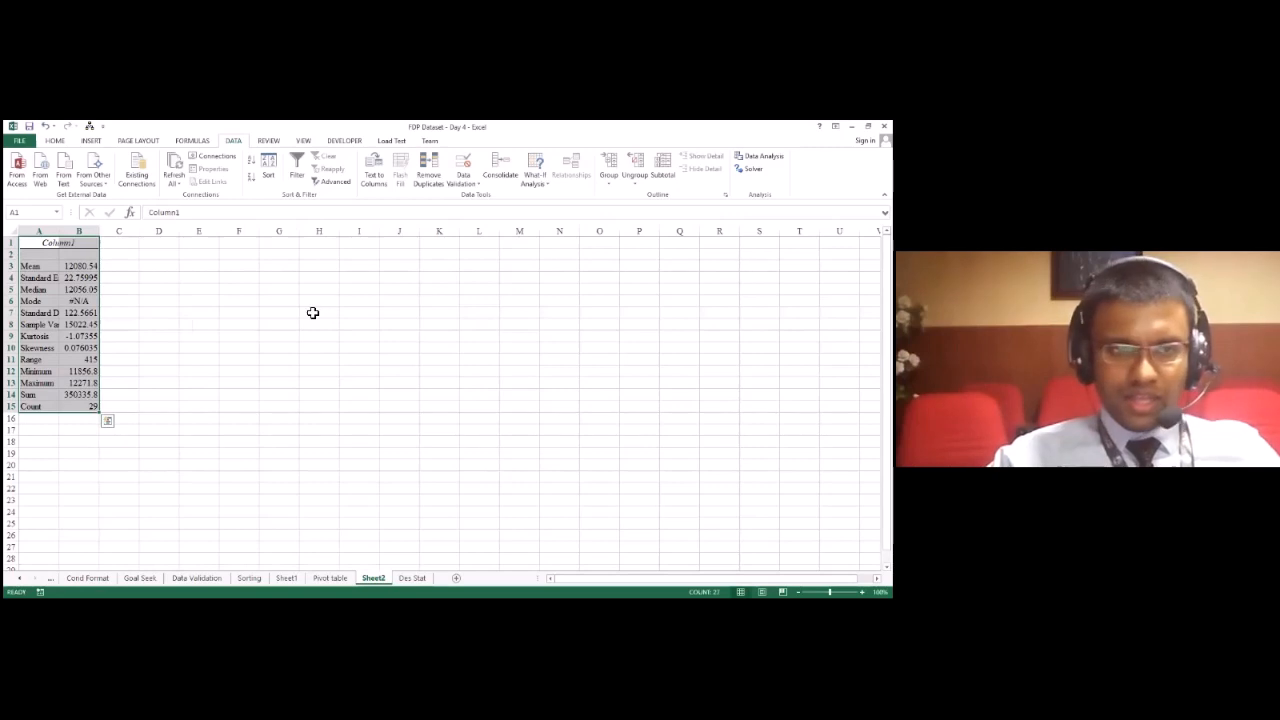
double_click(100, 234)
double_click(57, 233)
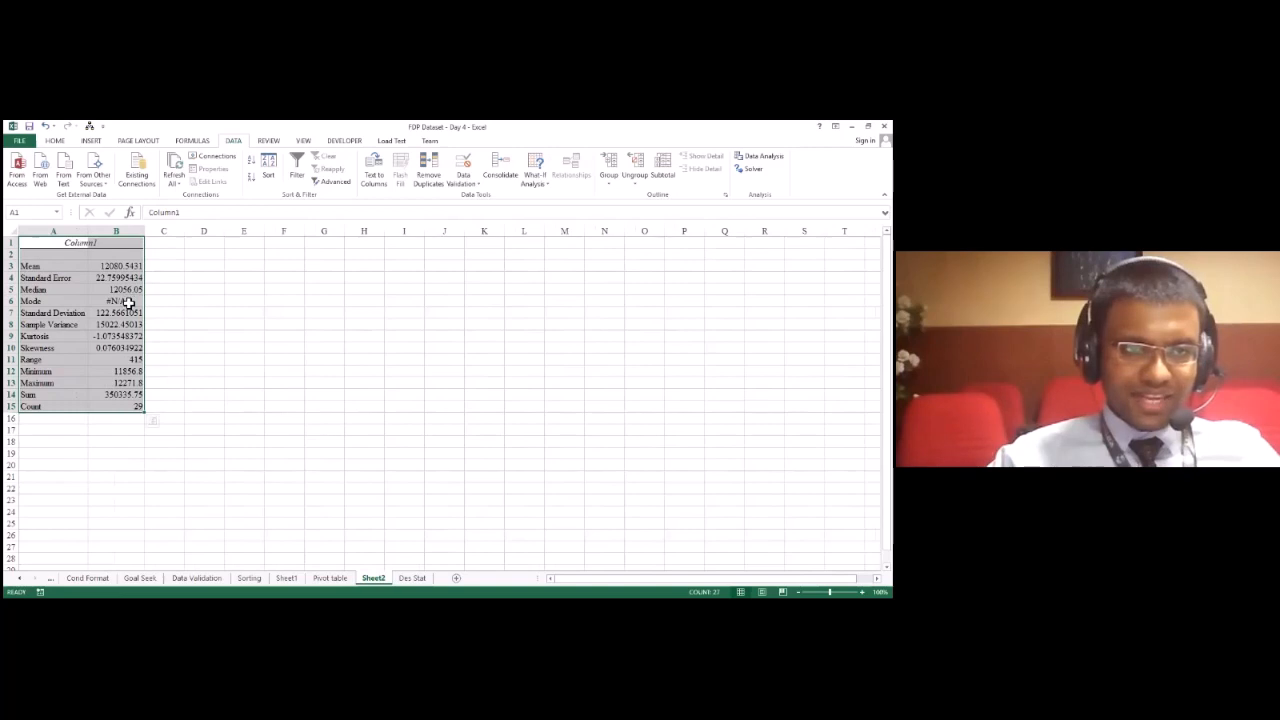
Step: Go through the generated statistics, from Standard Error down to Sample Variance and back up to Mean
click(57, 278)
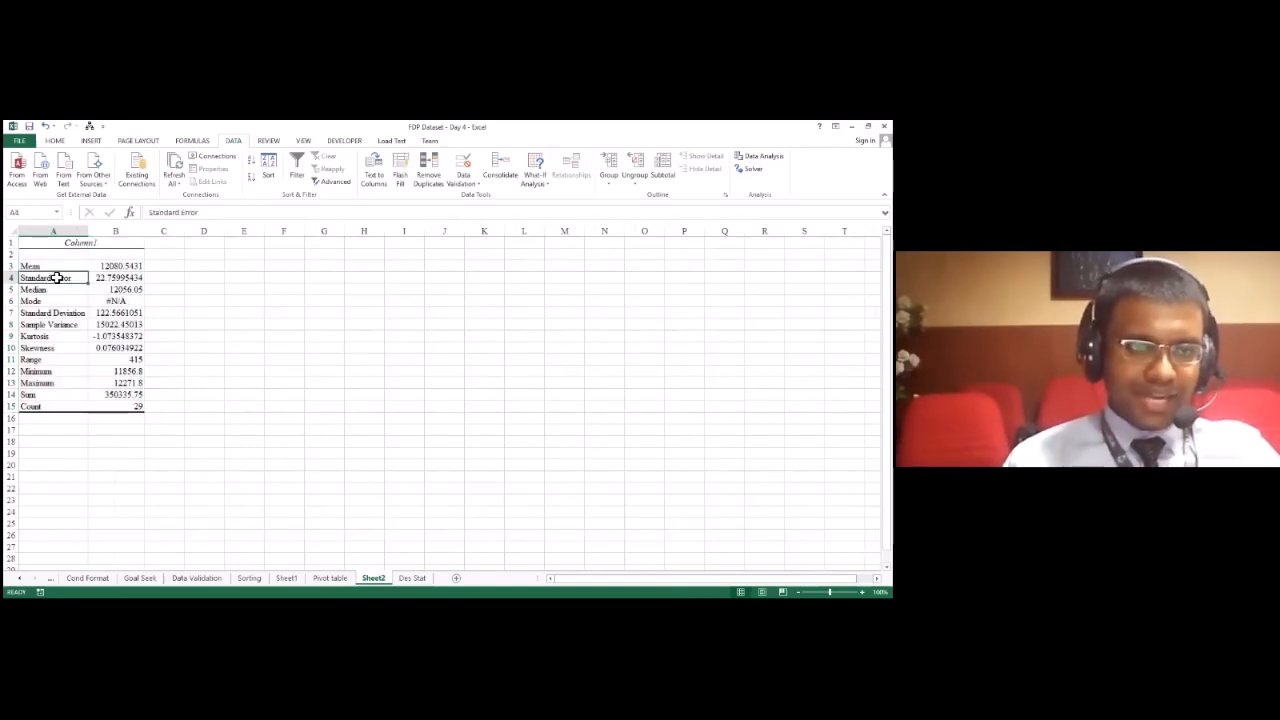
key(Down)
key(Down)
key(Down)
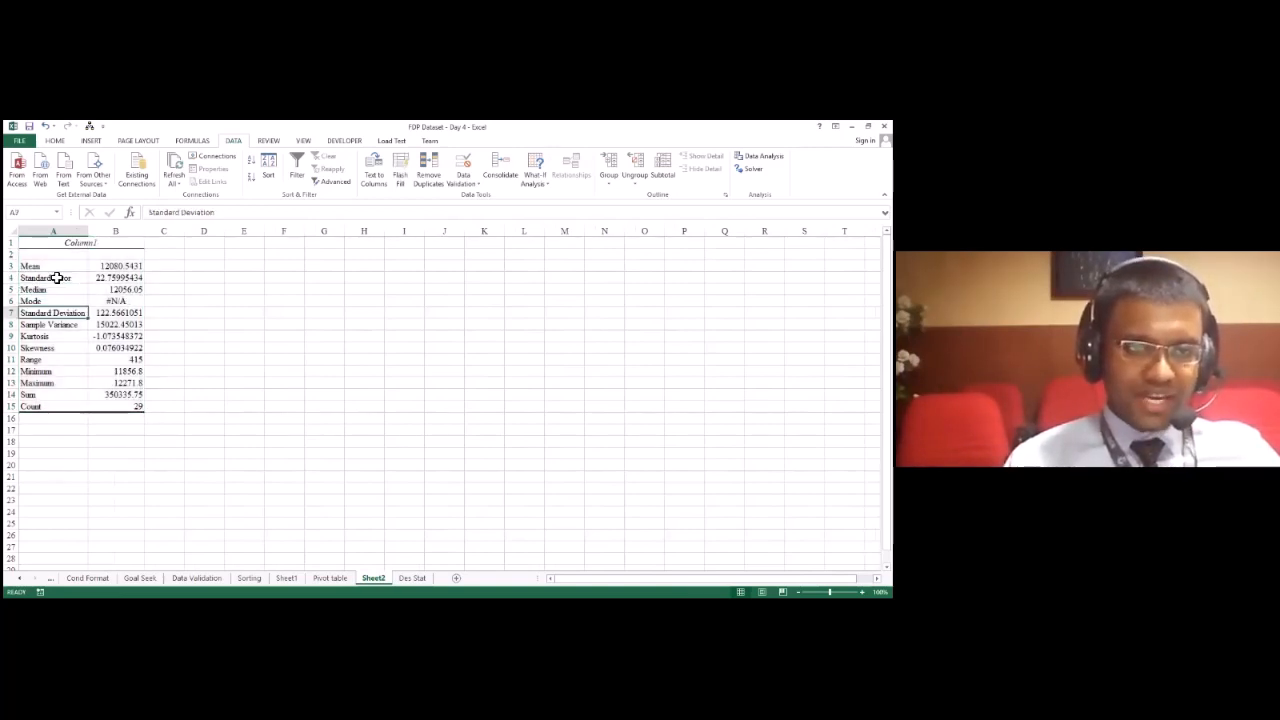
key(Down)
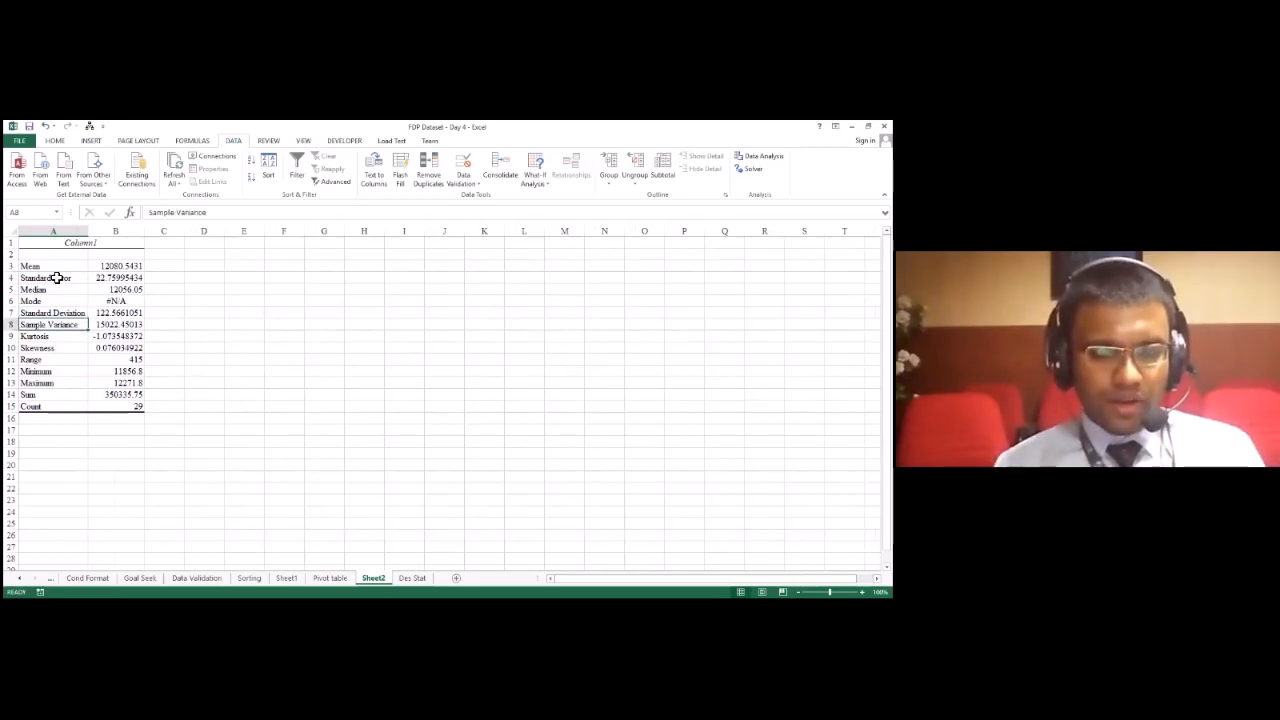
key(Up)
key(Up)
key(Up)
key(Up)
key(Up)
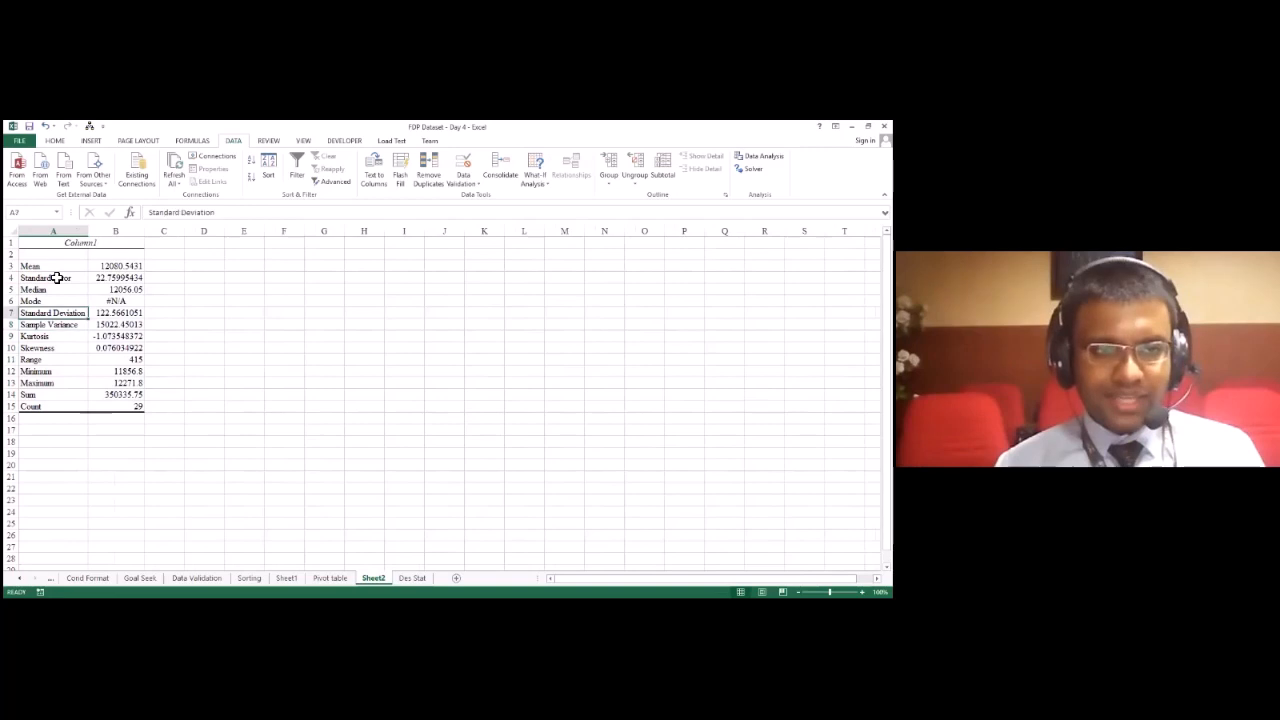
key(Right)
key(Left)
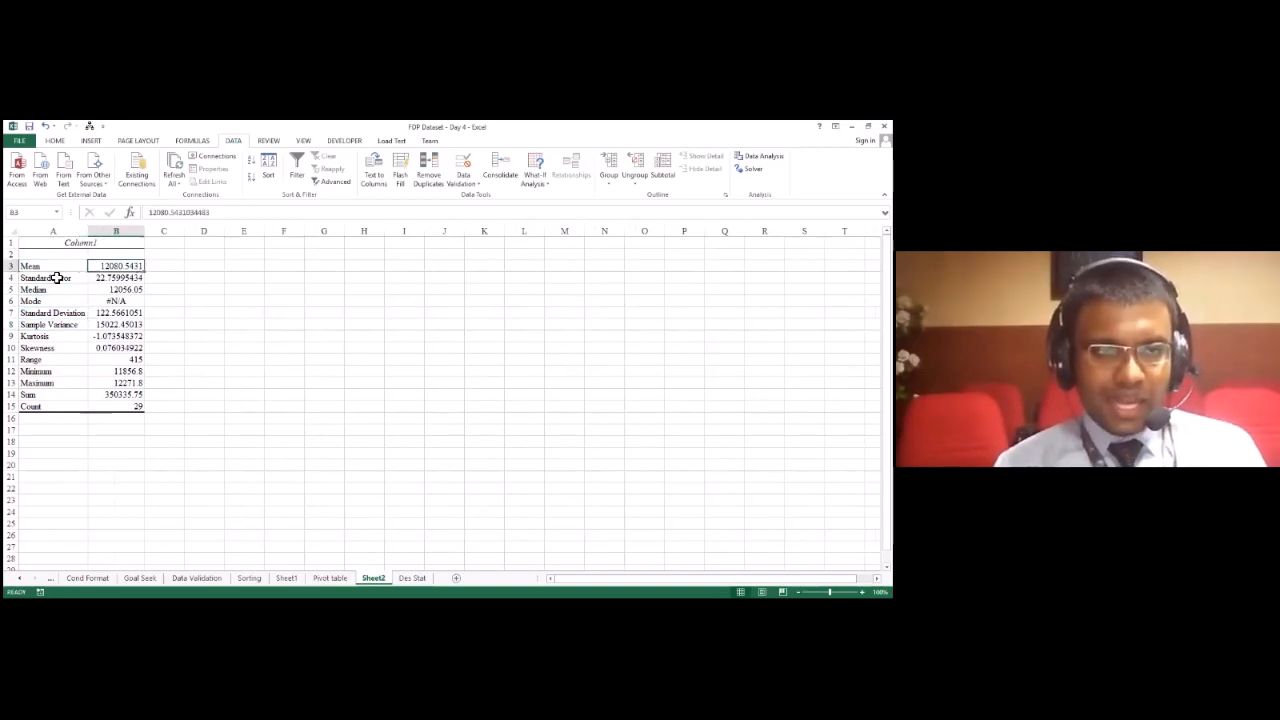
Step: Select the statistics table in A3:B15, apply bold to it and remove the bold again
key(shift+Right)
key(ctrl+shift+Down)
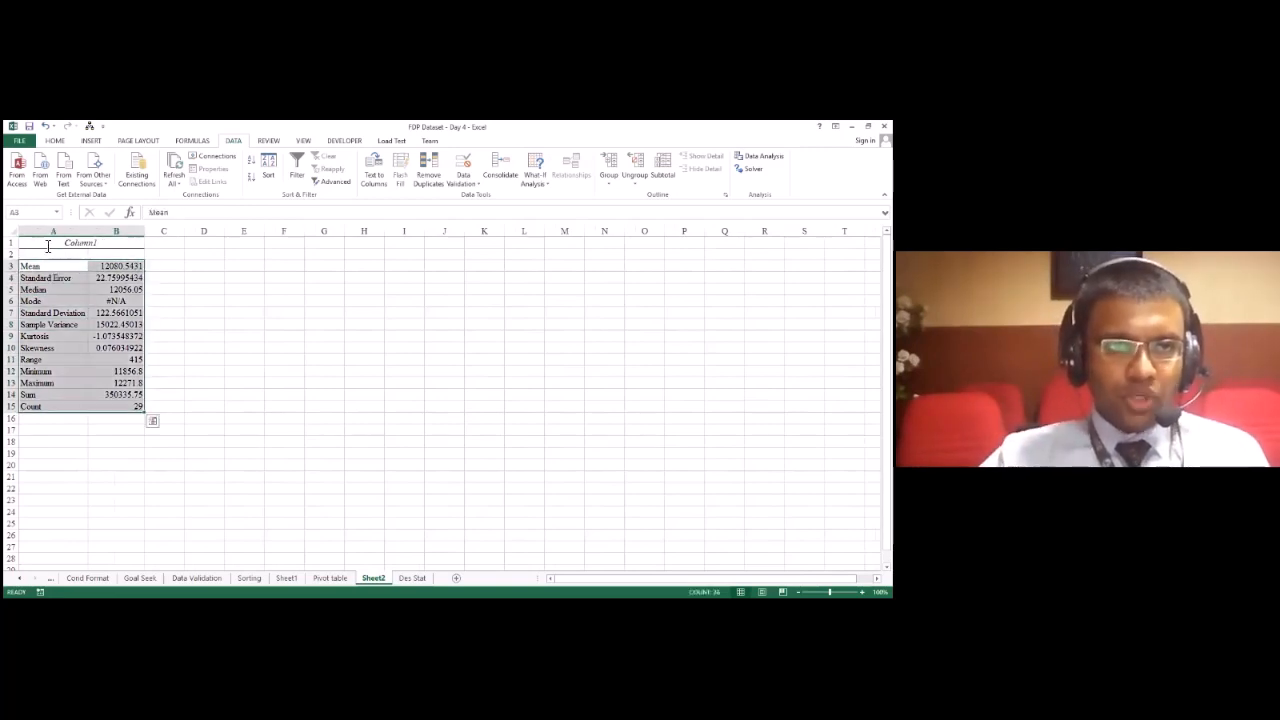
click(58, 140)
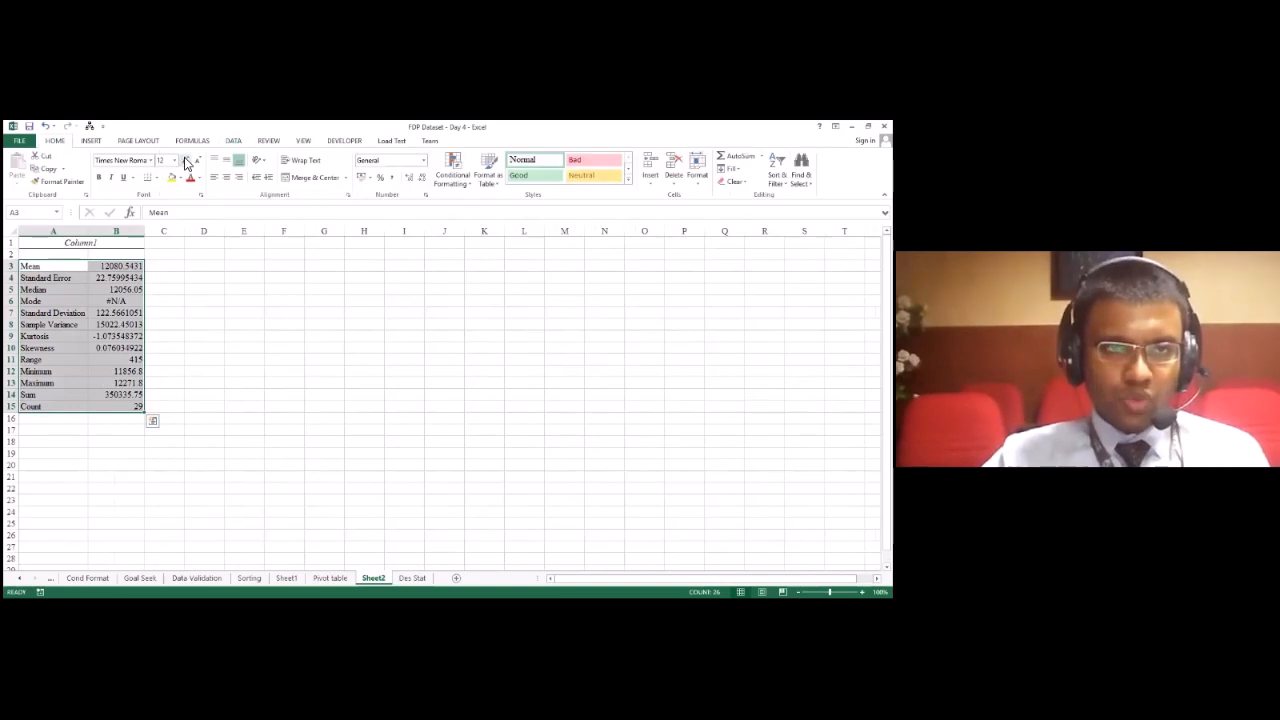
click(99, 177)
click(100, 178)
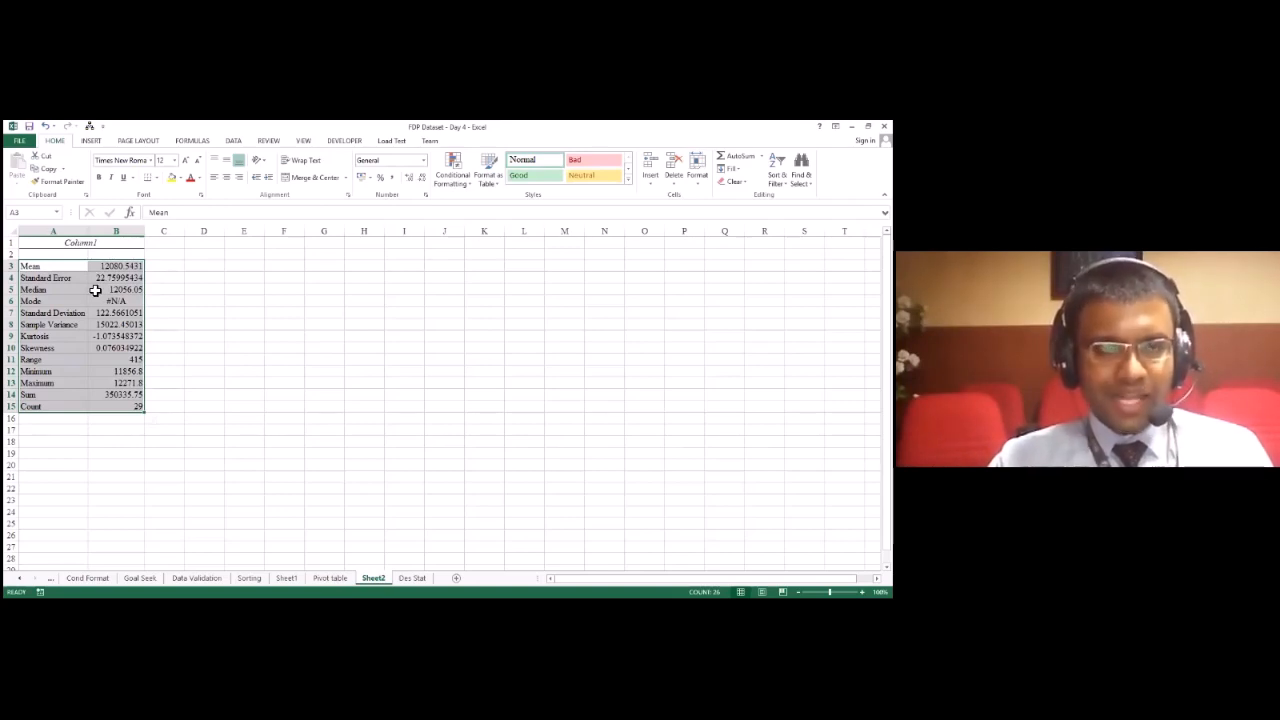
Step: Reopen the Data Analysis tools, review the list from the Anova options to the z-Test, and close it
click(233, 140)
click(762, 156)
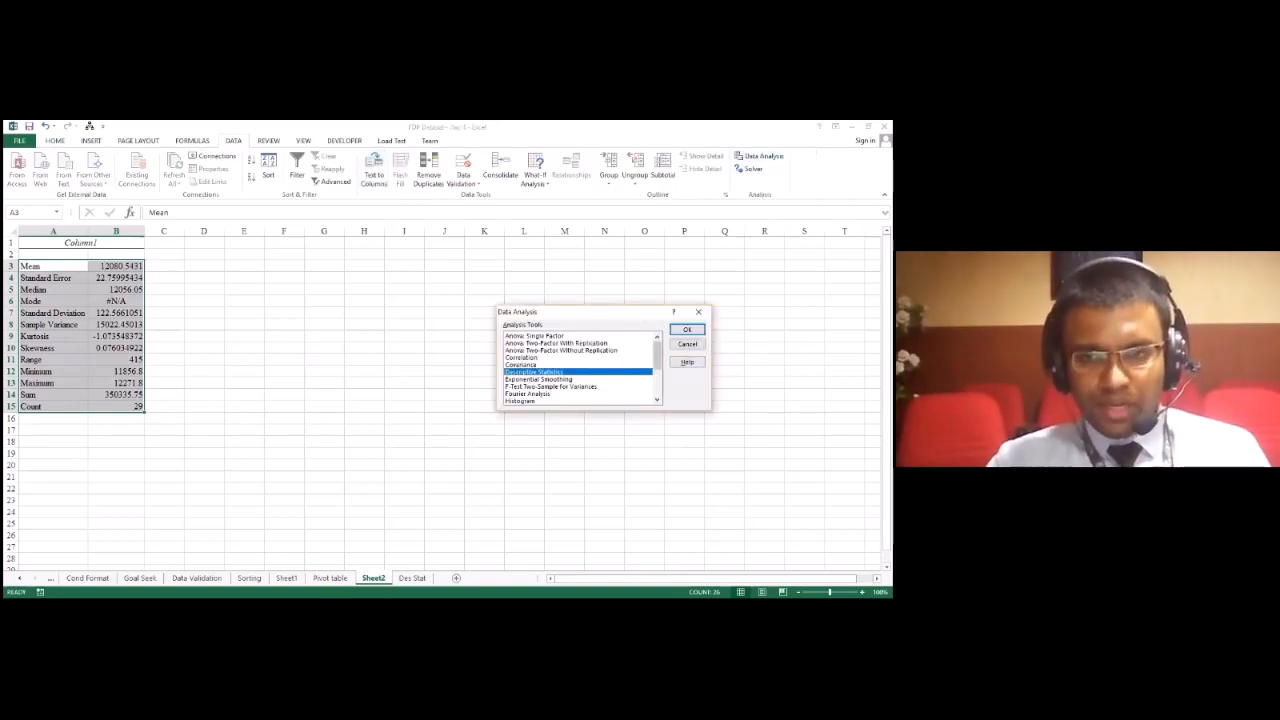
mouse_move(657, 355)
mouse_down()
mouse_move(657, 383)
mouse_move(657, 354)
mouse_up()
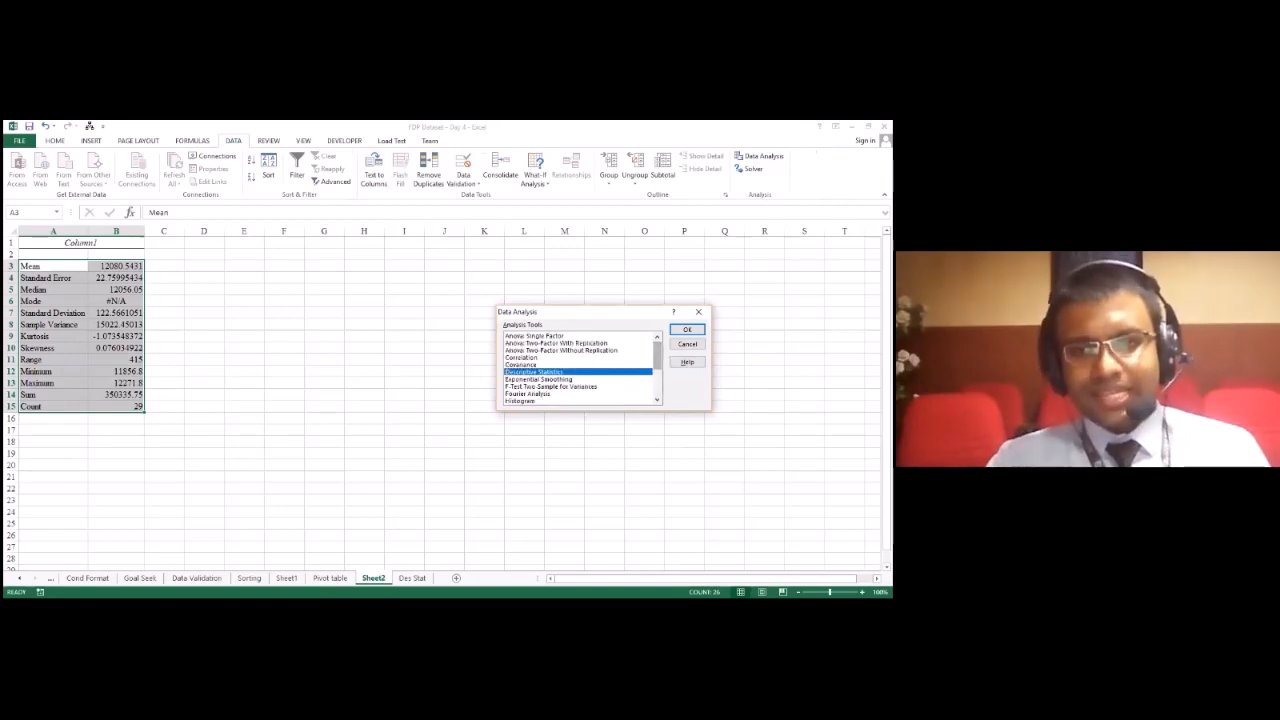
click(556, 343)
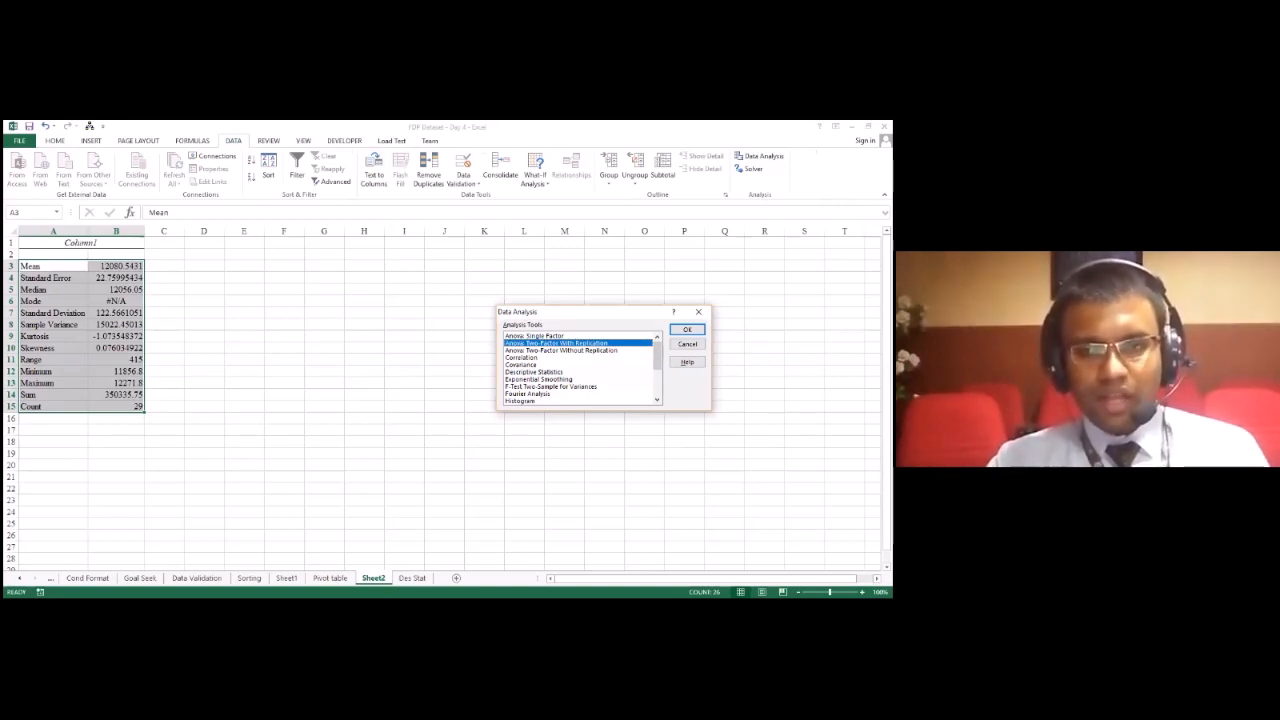
click(556, 372)
scroll(556, 372, down, 3)
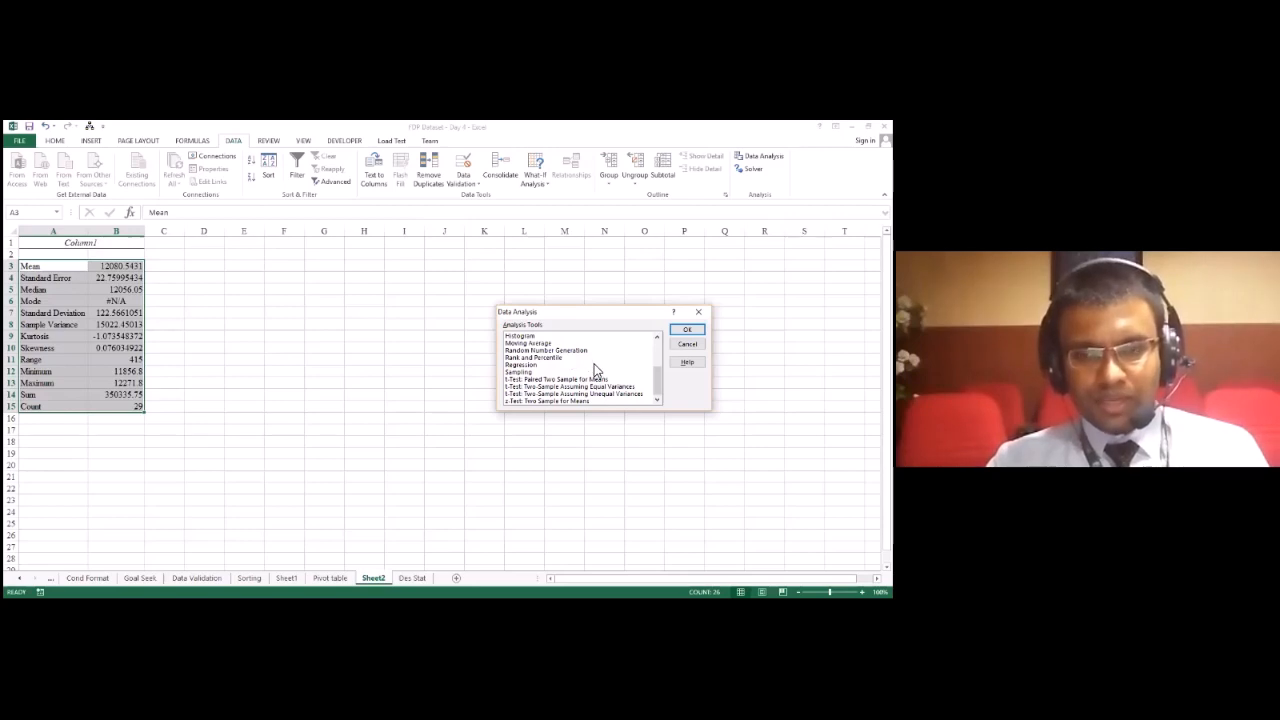
scroll(595, 370, up, 3)
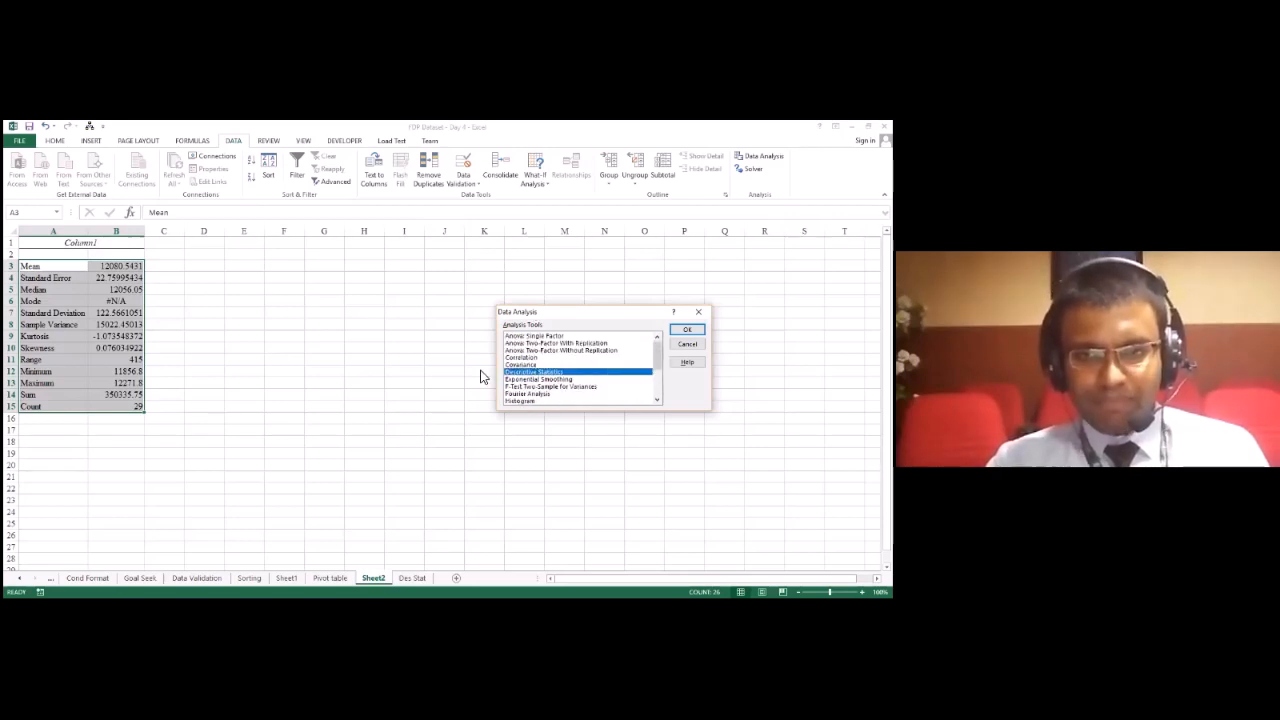
scroll(538, 356, down, 3)
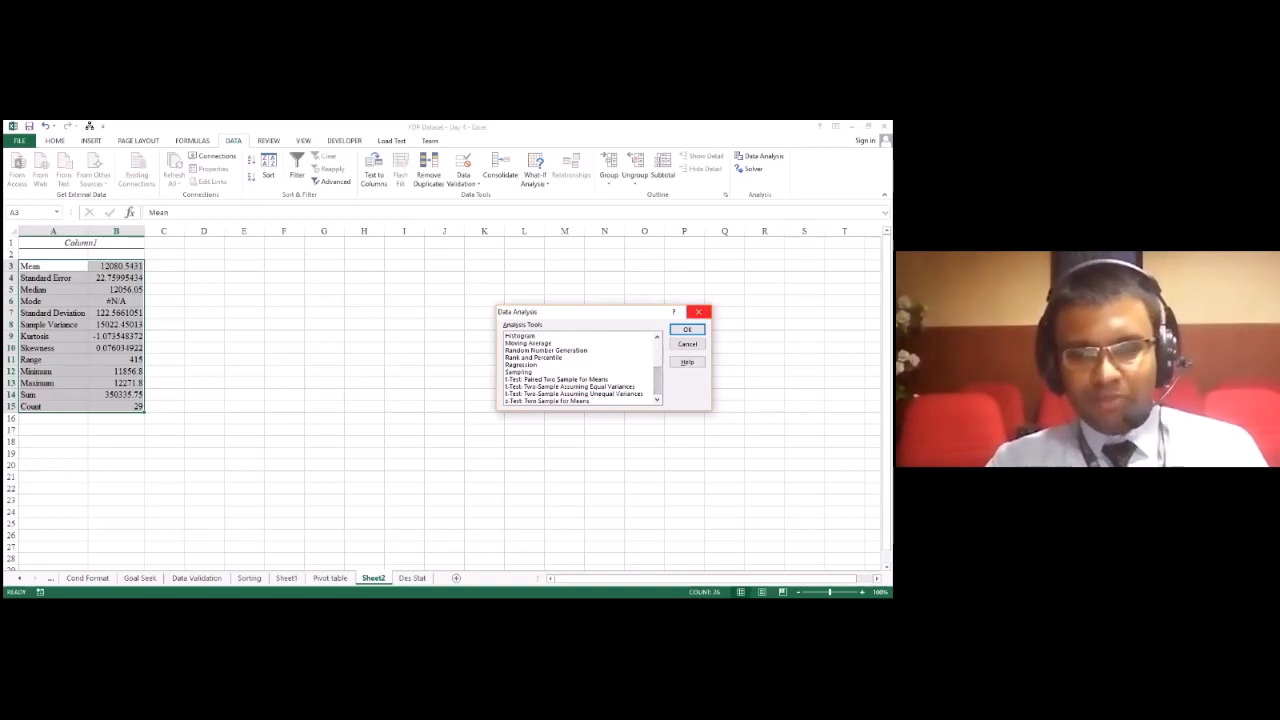
click(698, 312)
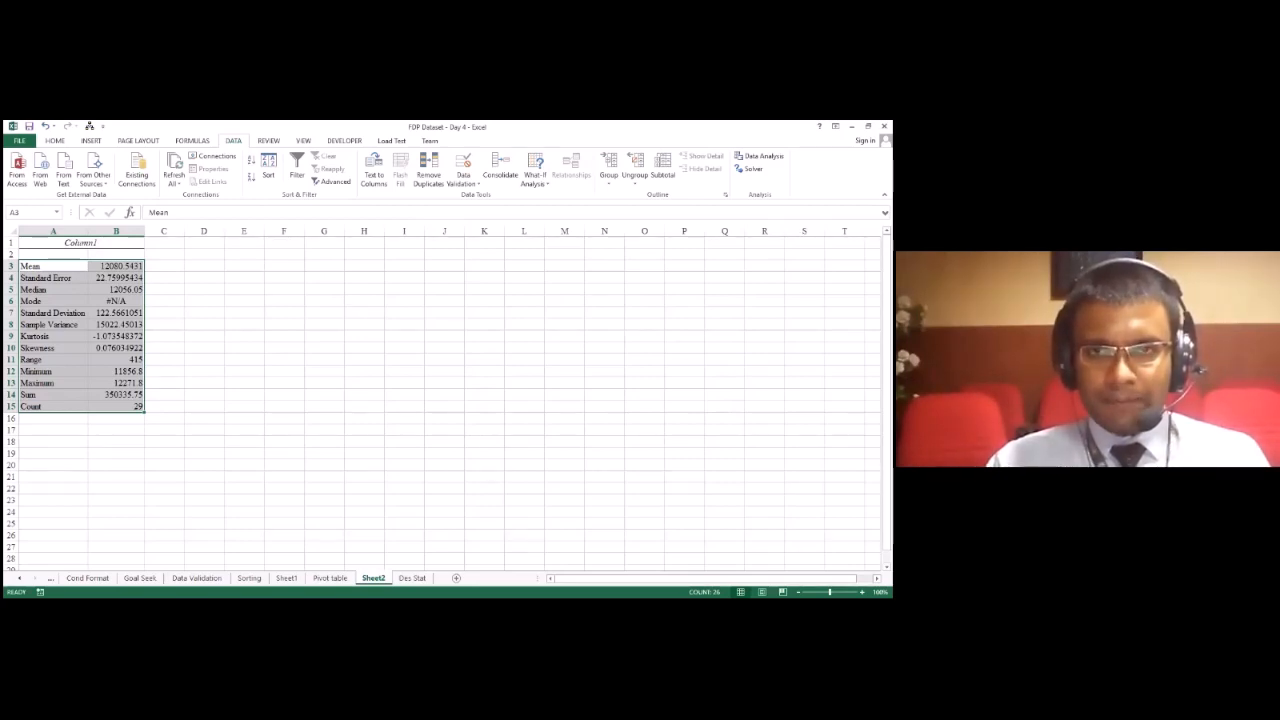
key(alt+Tab)
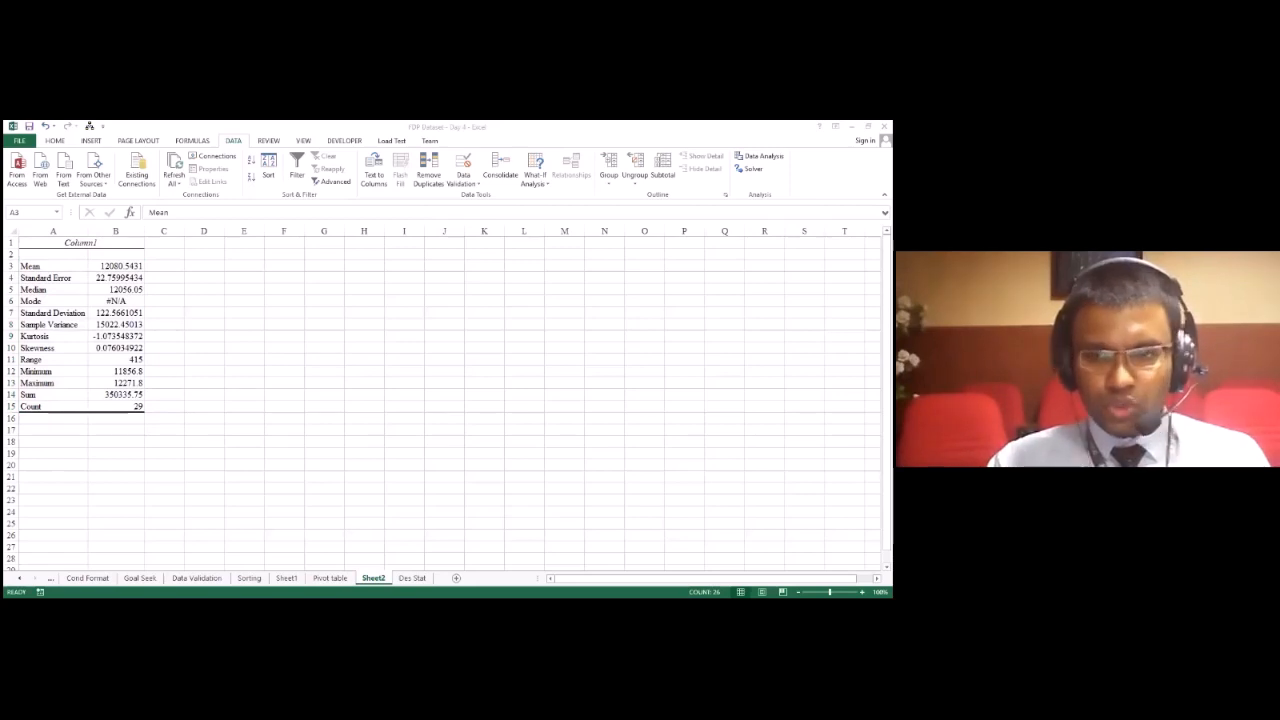
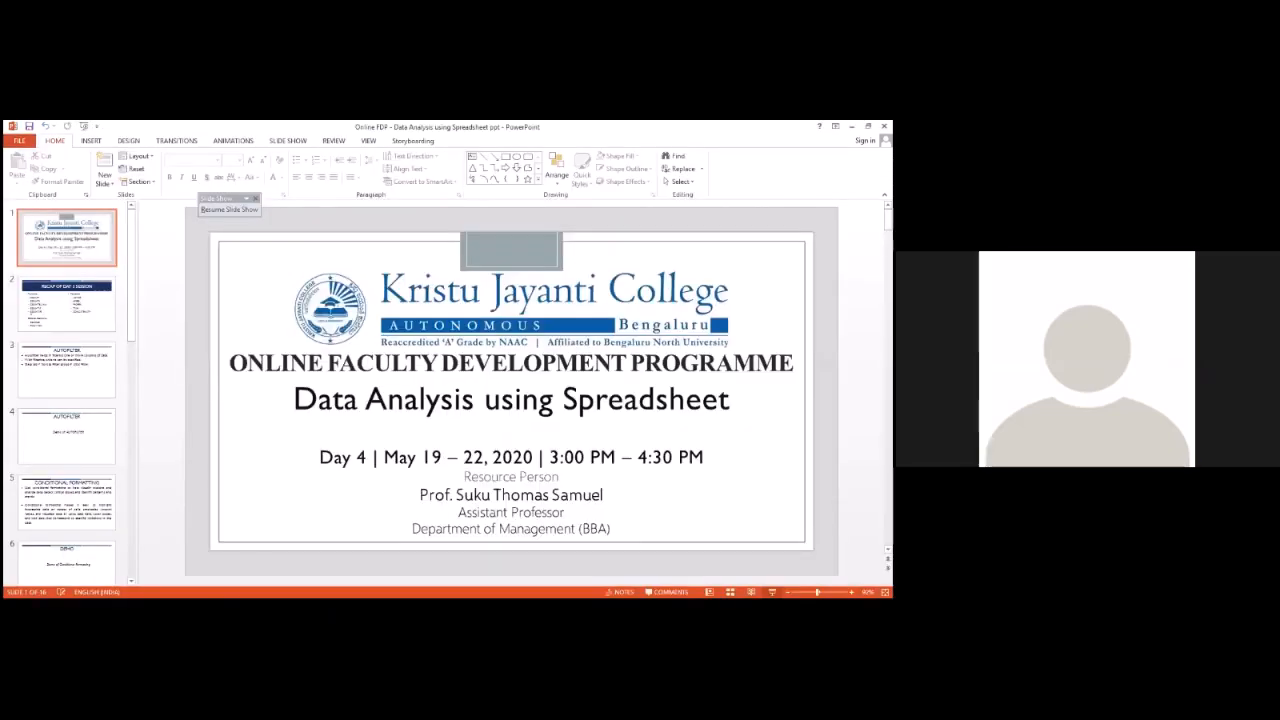
click(511, 205)
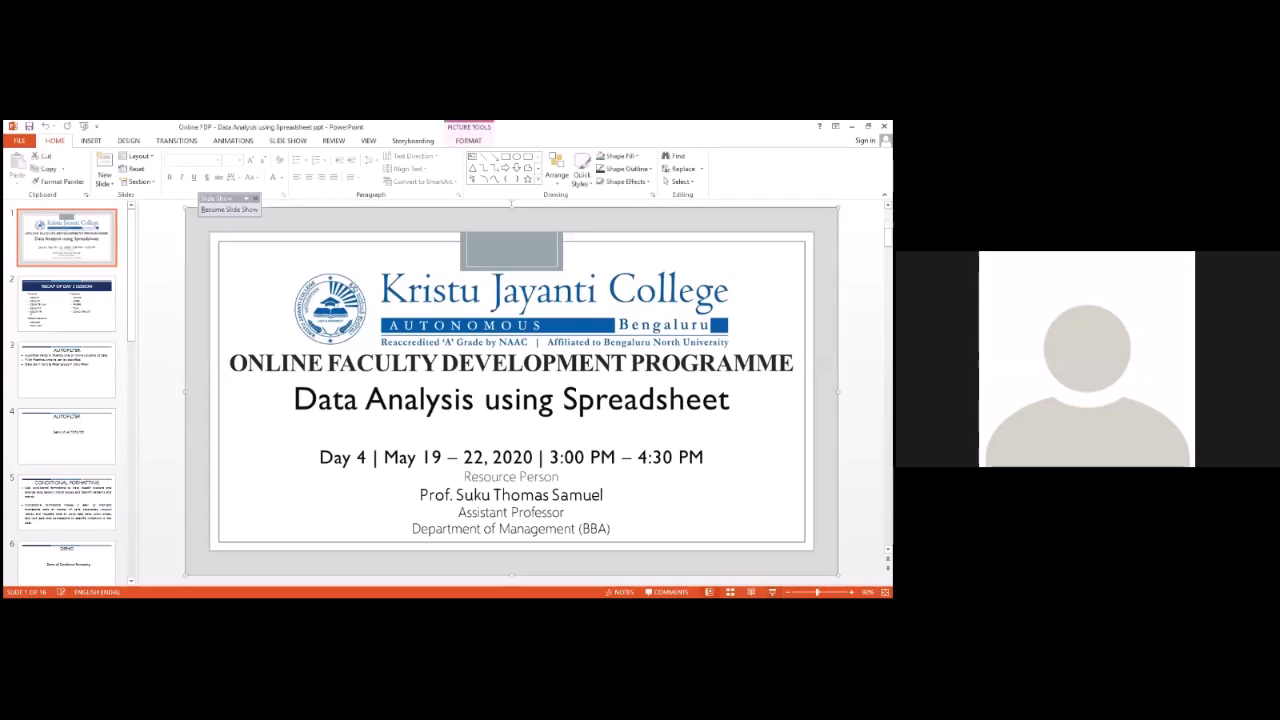